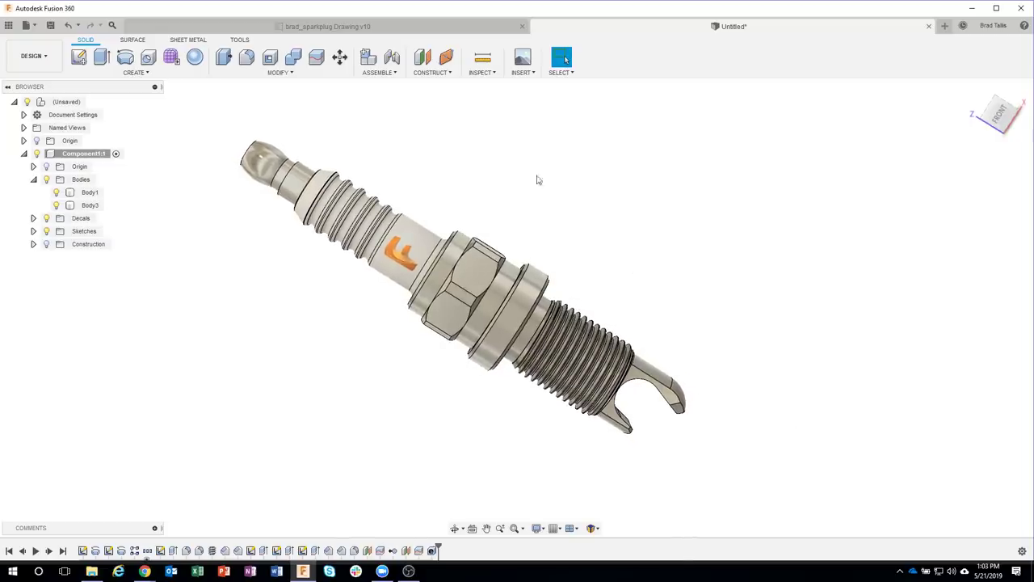
Step: Switch to the brad_sparkplug Drawing v10 tab and show the data panel's project list
left_click(368, 26)
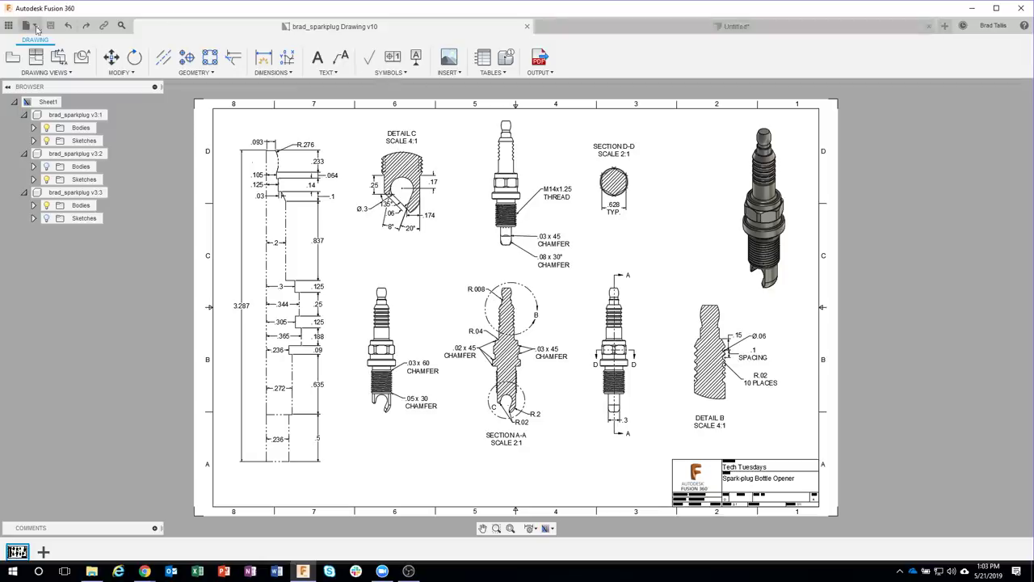
left_click(8, 25)
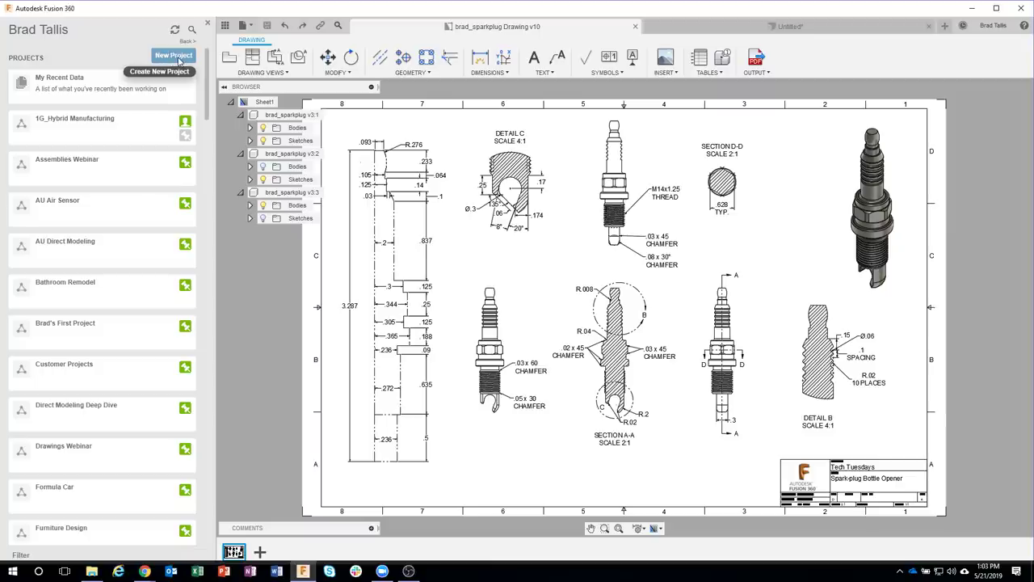
Step: Create a project named 'Fusion Bottle Opener' and open it from the project list
left_click(179, 59)
type("Fusion Bottle Opener")
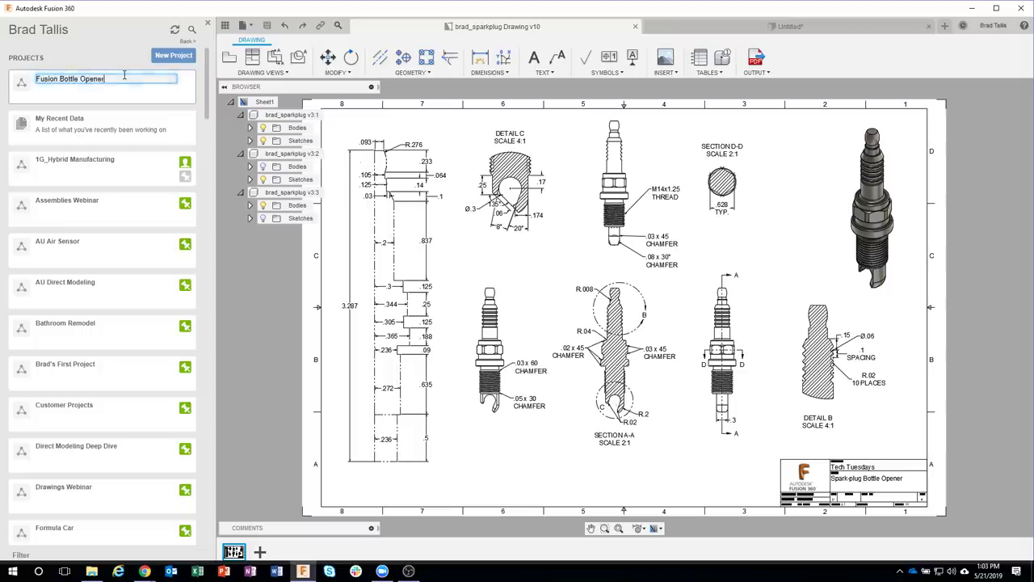
key("Return")
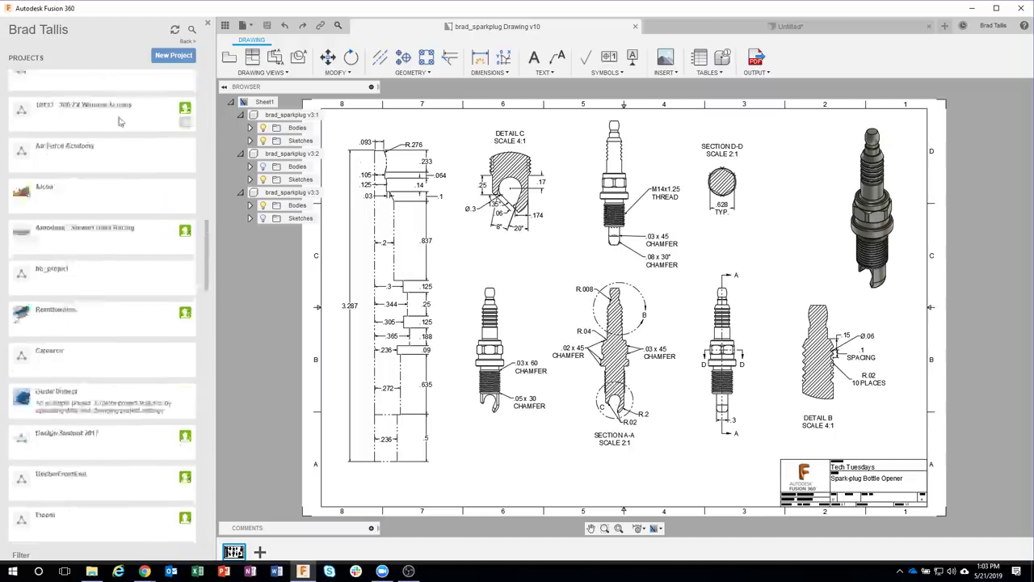
scroll(137, 152, "up", 1)
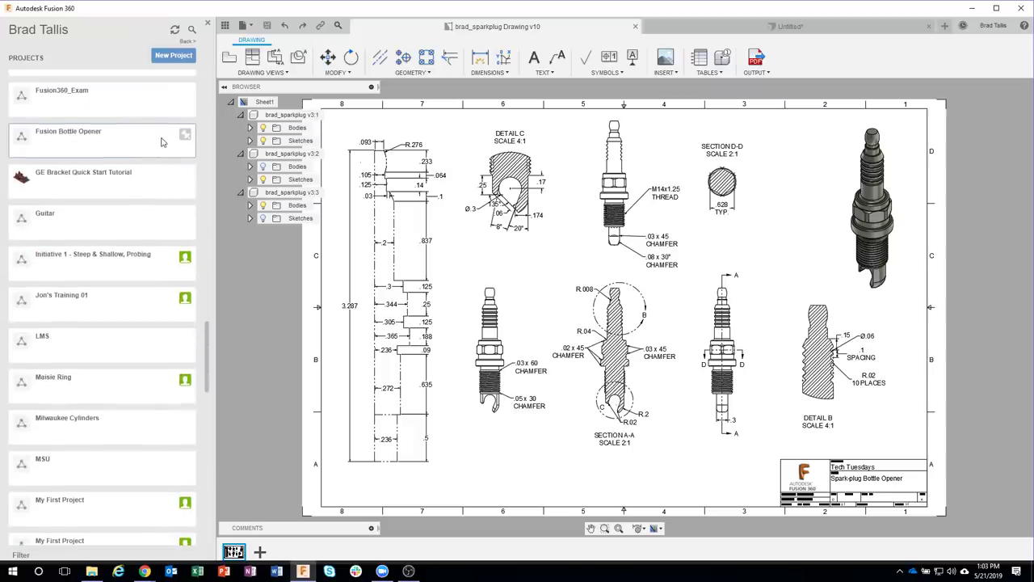
left_click(136, 141)
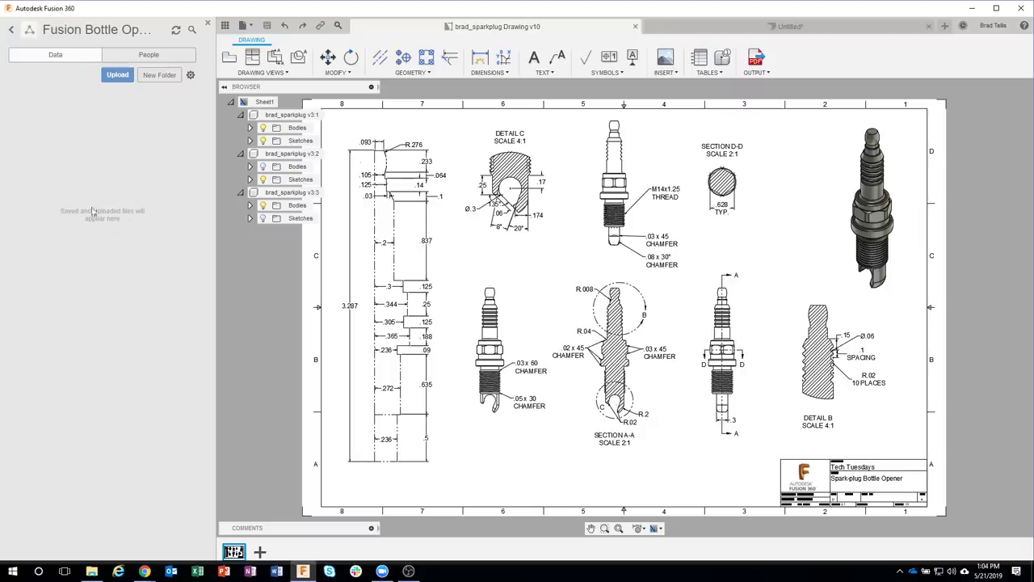
Step: Invite a colleague by e-mail on the People tab, confirm they're listed, and return to the Data tab
left_click(125, 61)
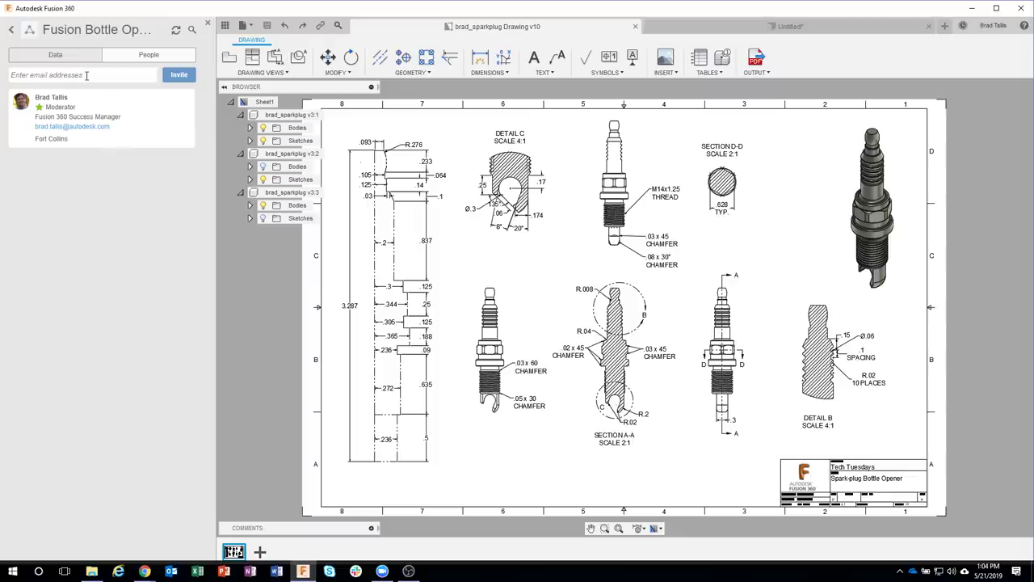
left_click(86, 75)
type("a")
type("@autodesk")
type(".com")
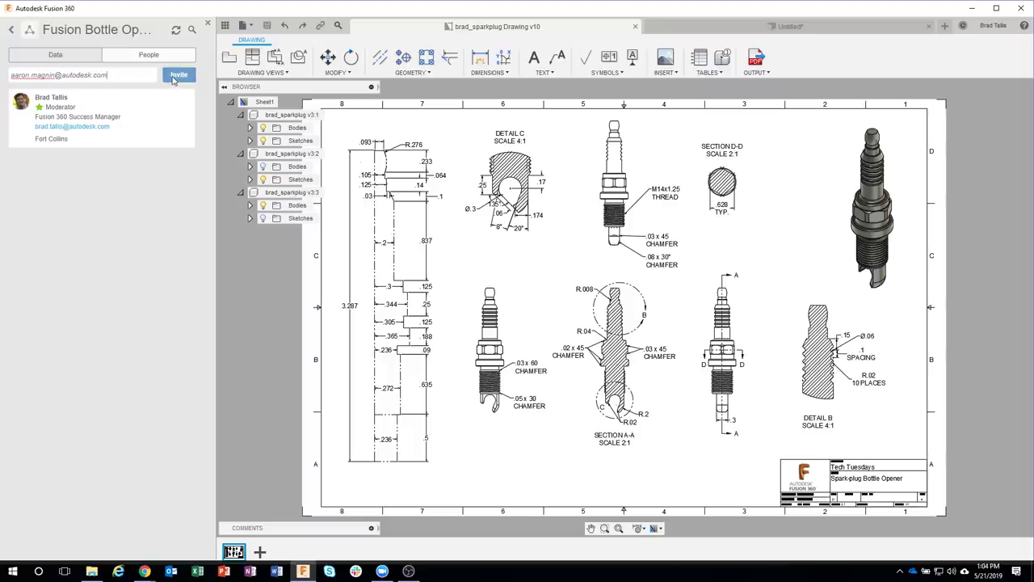
left_click(176, 75)
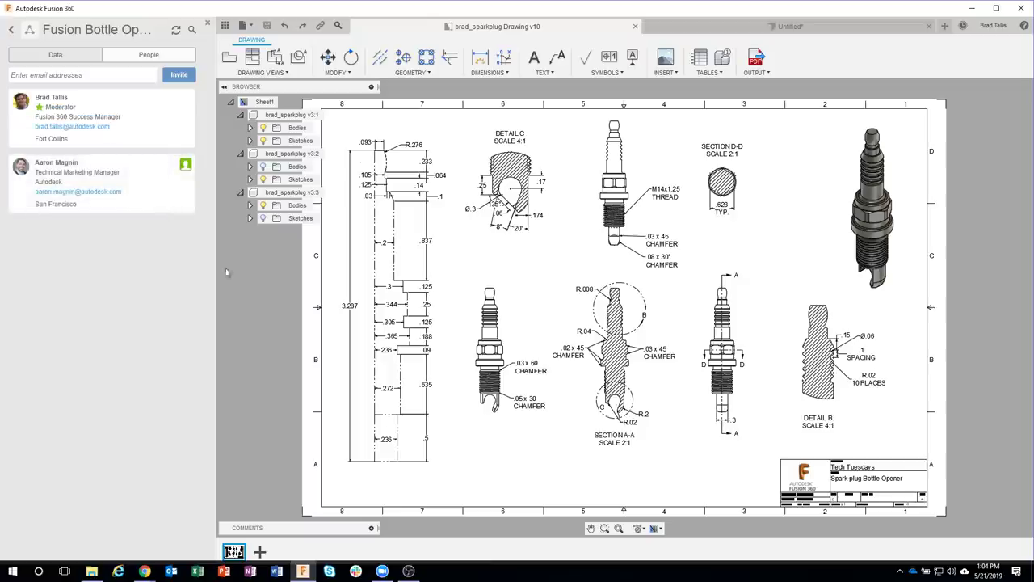
left_click(69, 64)
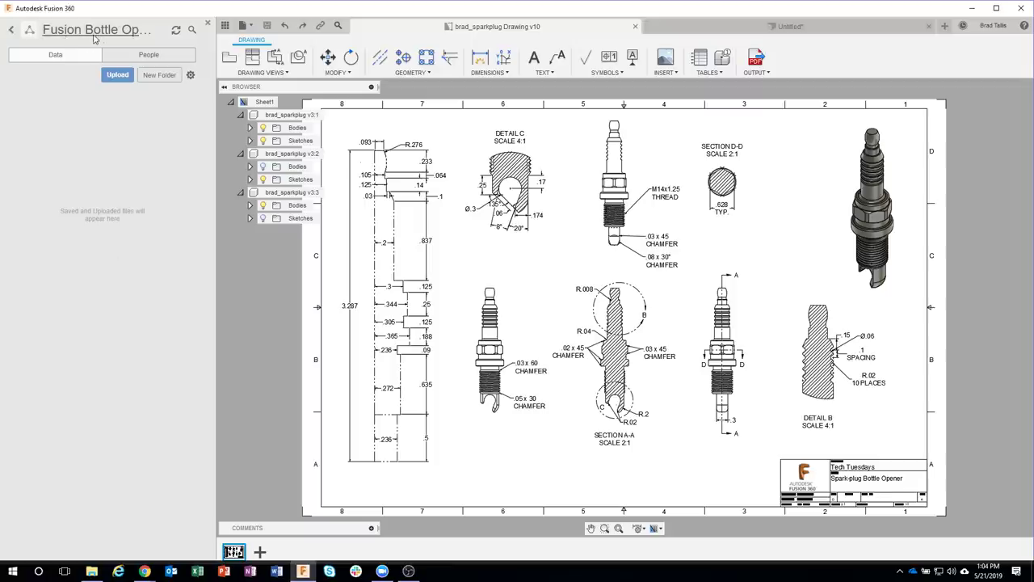
left_click(131, 59)
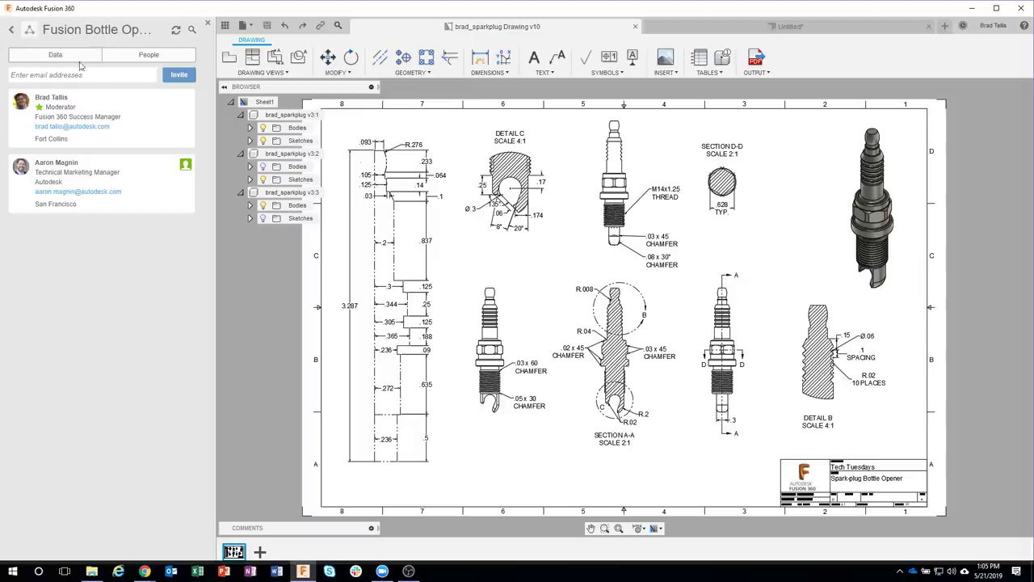
left_click(77, 60)
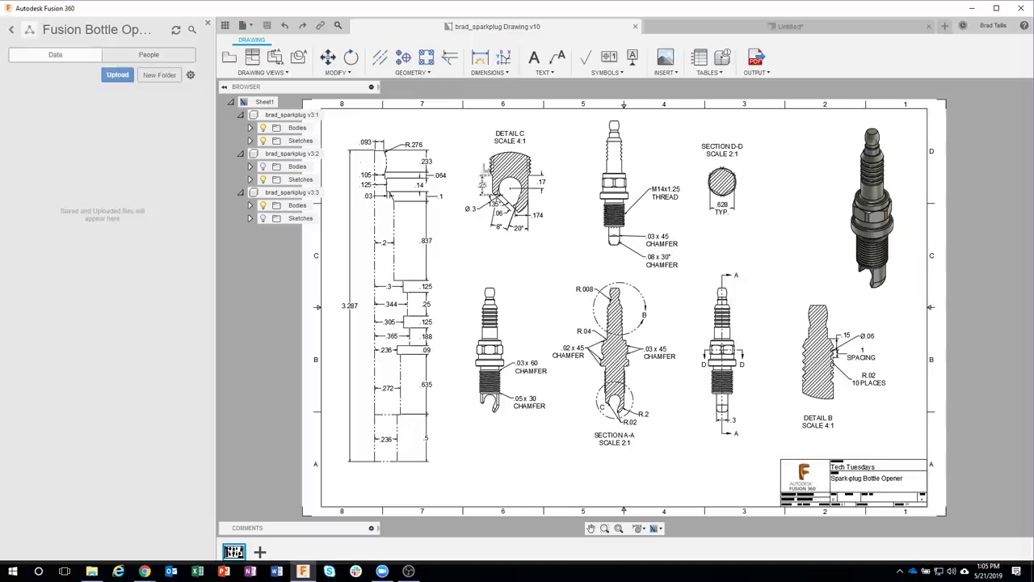
Step: Create a new design and save it as 'bottle opener' in the Fusion Bottle Opener project
left_click(944, 26)
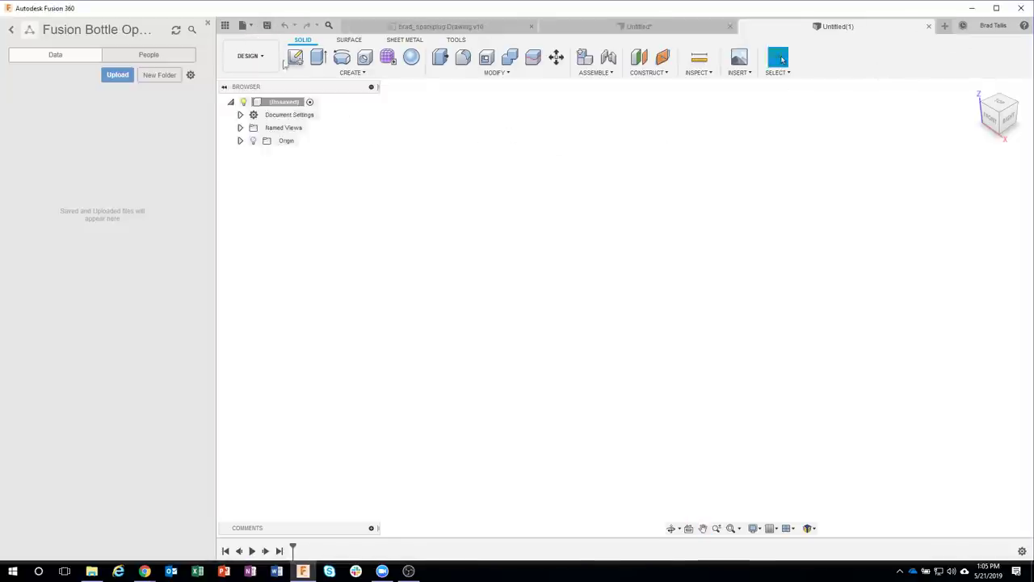
left_click(266, 26)
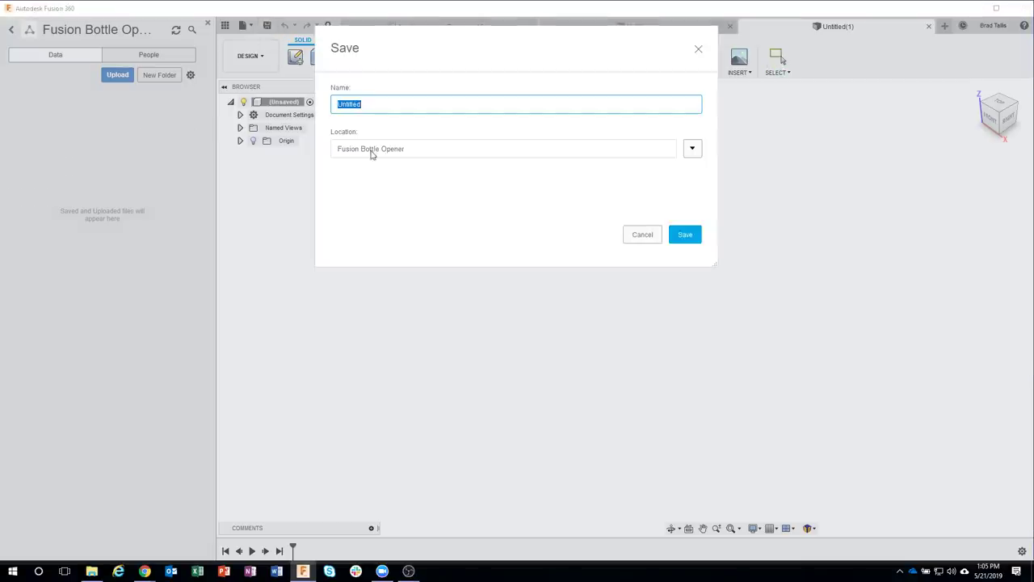
type("bottl")
type("e opener")
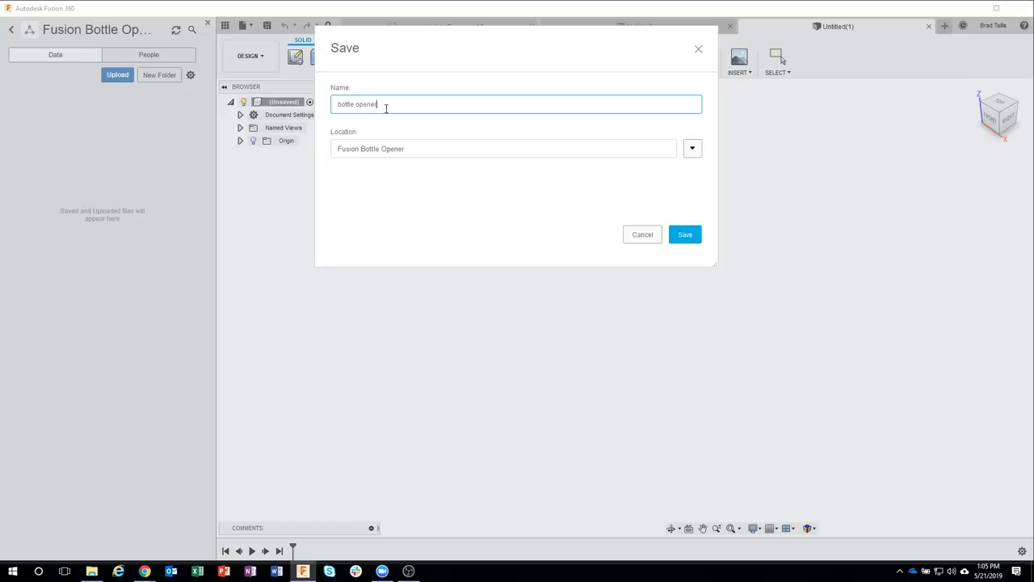
left_click(686, 236)
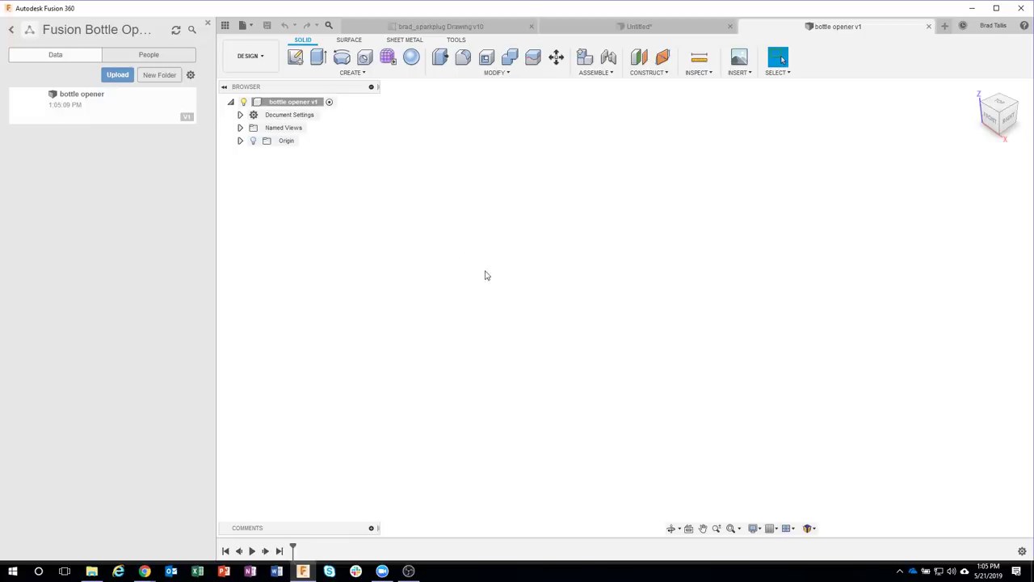
Step: Hide the data panel, review the spark-plug drawing, then return to the bottle opener v1 tab
left_click(226, 26)
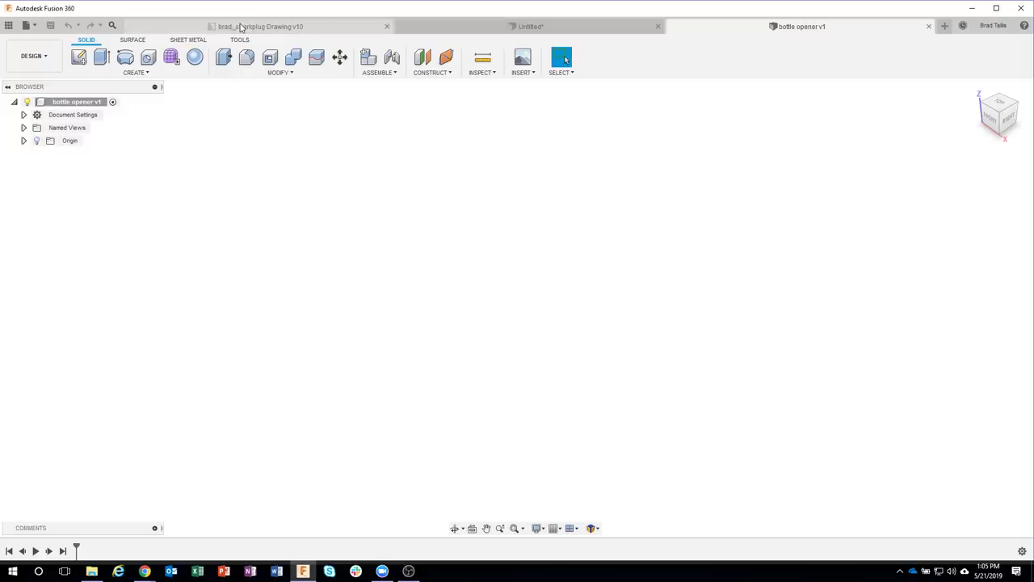
left_click(240, 26)
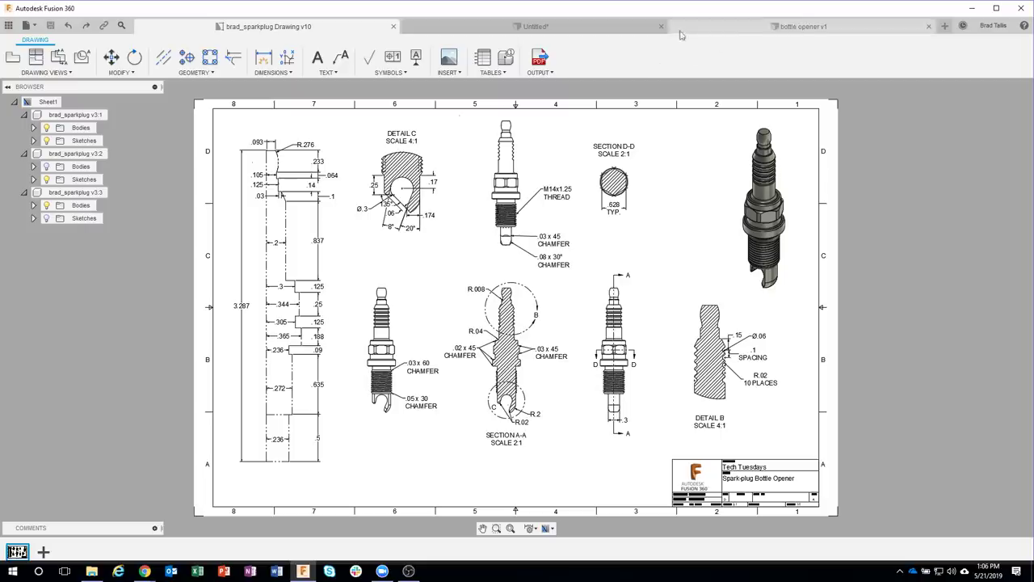
left_click(714, 32)
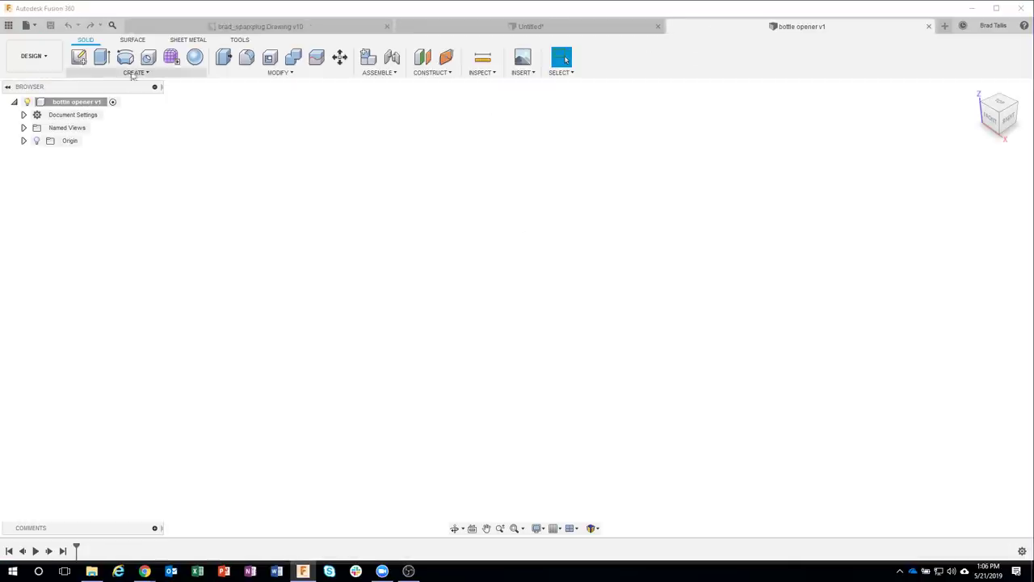
Step: Start a sketch on the XZ front plane and check that document units are inches
left_click(80, 58)
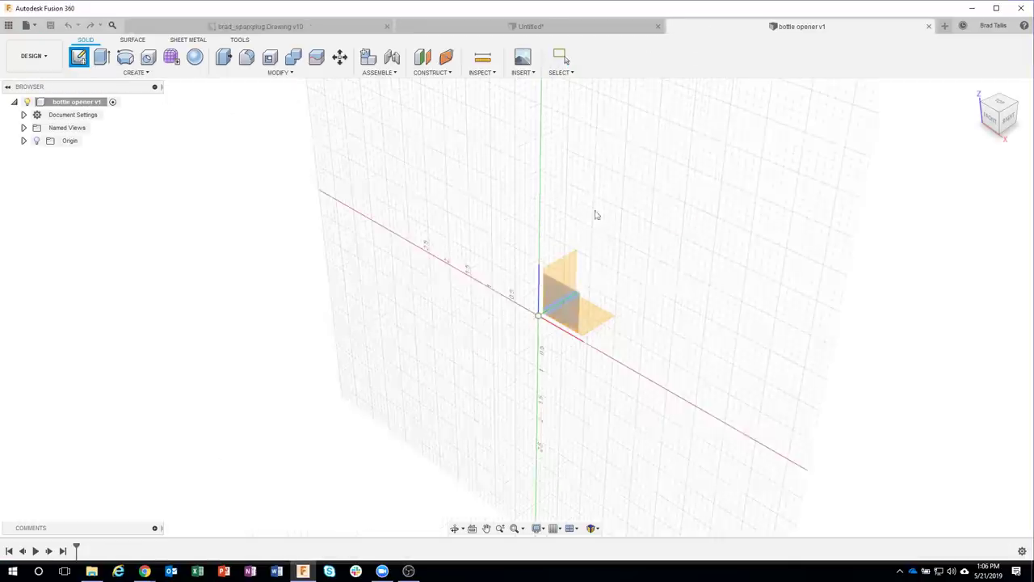
left_click(565, 302)
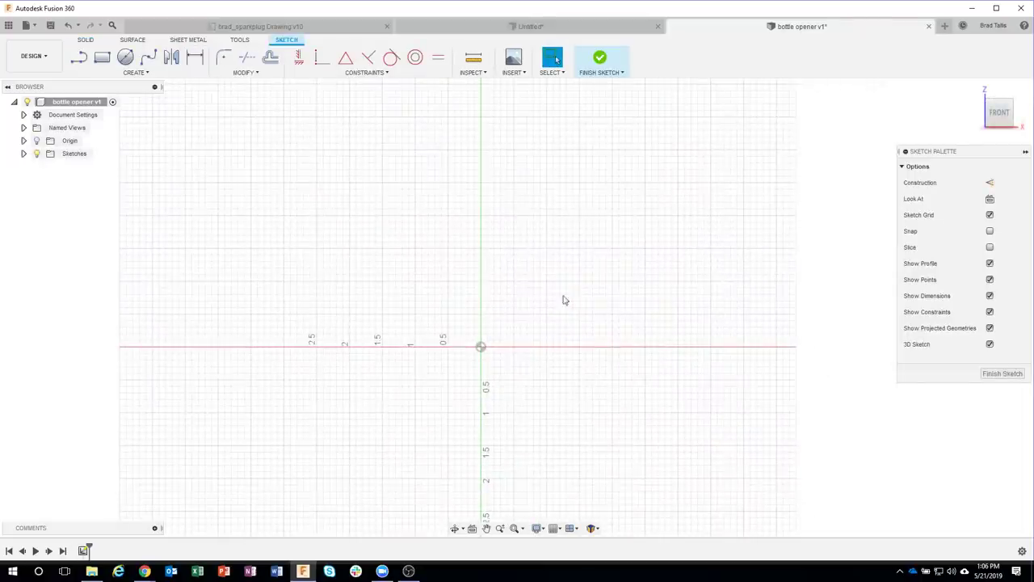
middle_click_drag(472, 252, 372, 300)
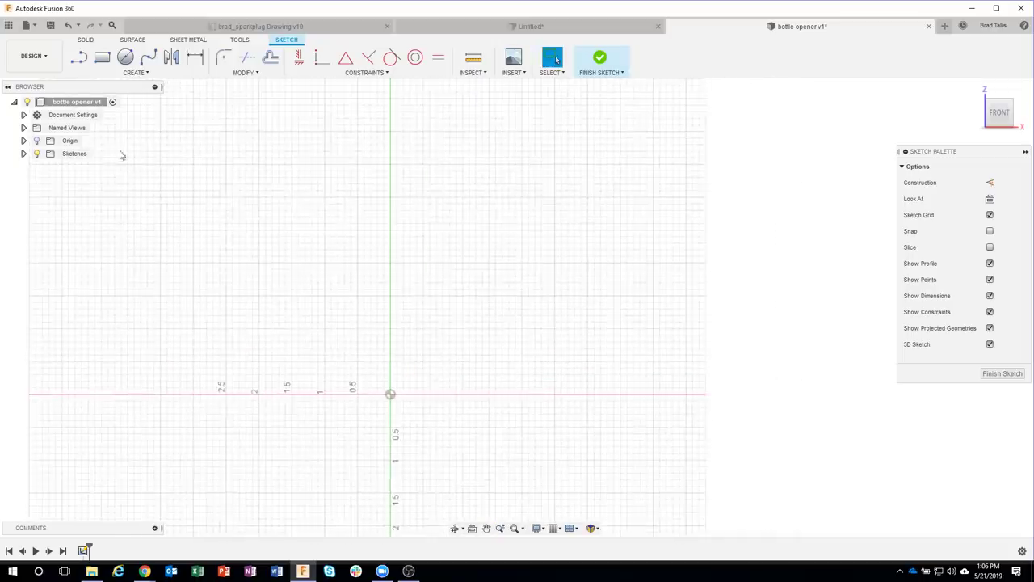
left_click(24, 115)
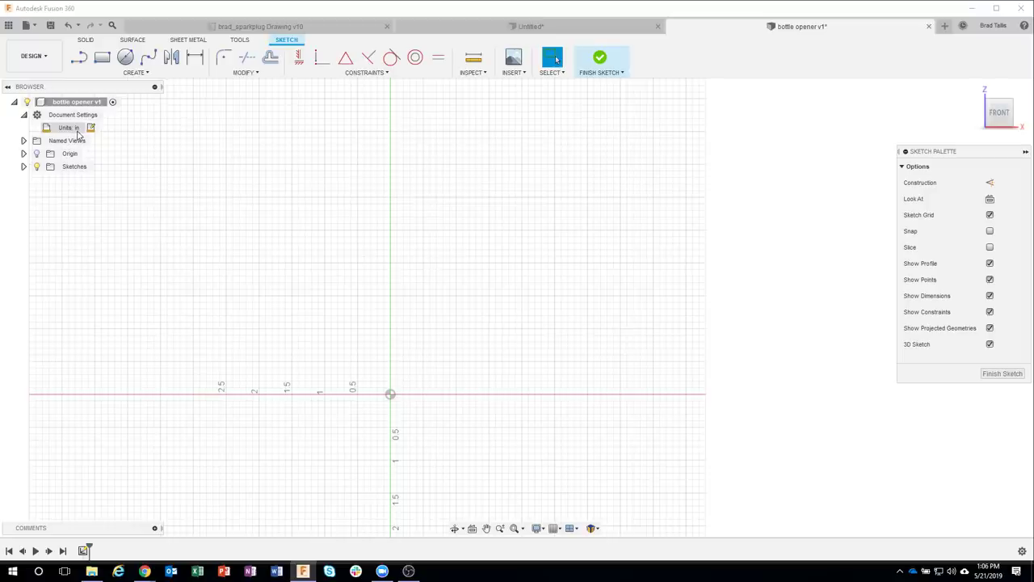
left_click(24, 115)
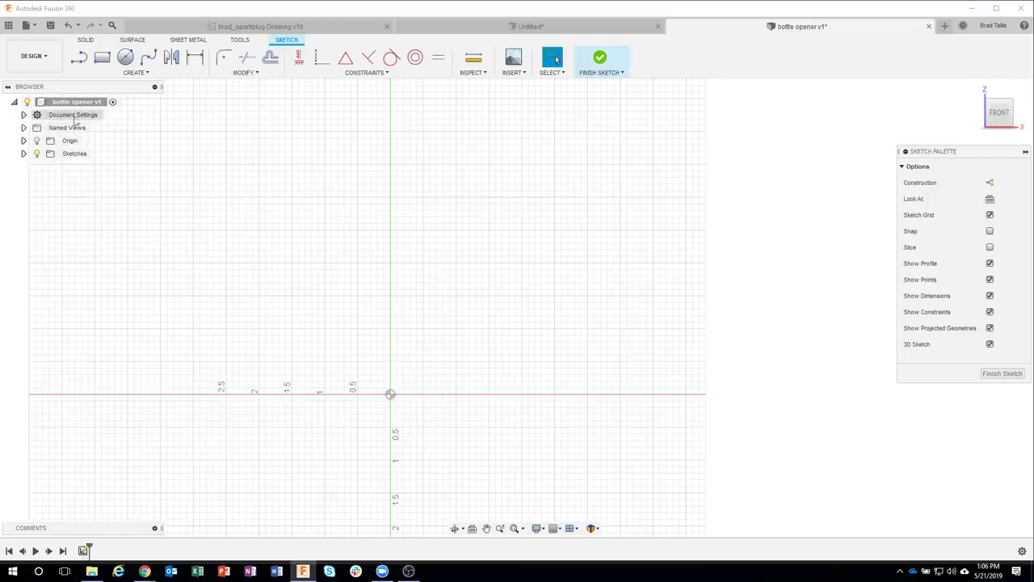
left_click(79, 57)
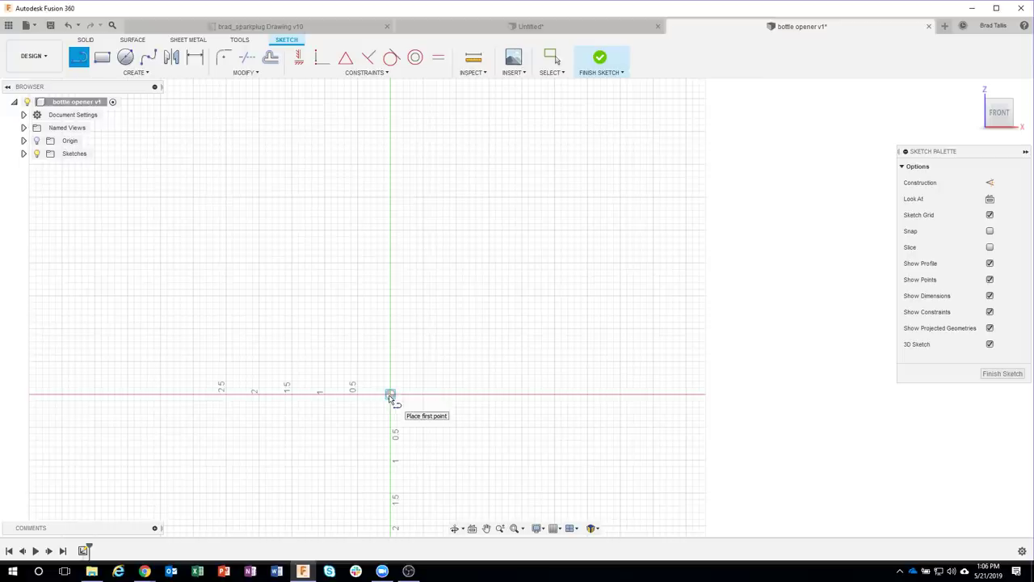
Step: Draw the vertical line up from the origin at 3.287 length
left_click(389, 396)
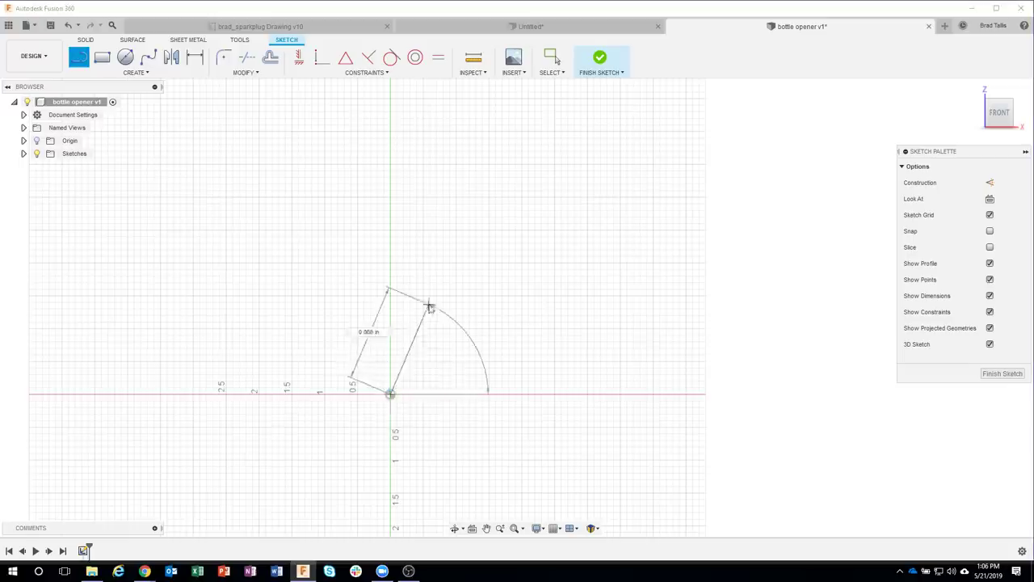
middle_click_drag(420, 282, 418, 331)
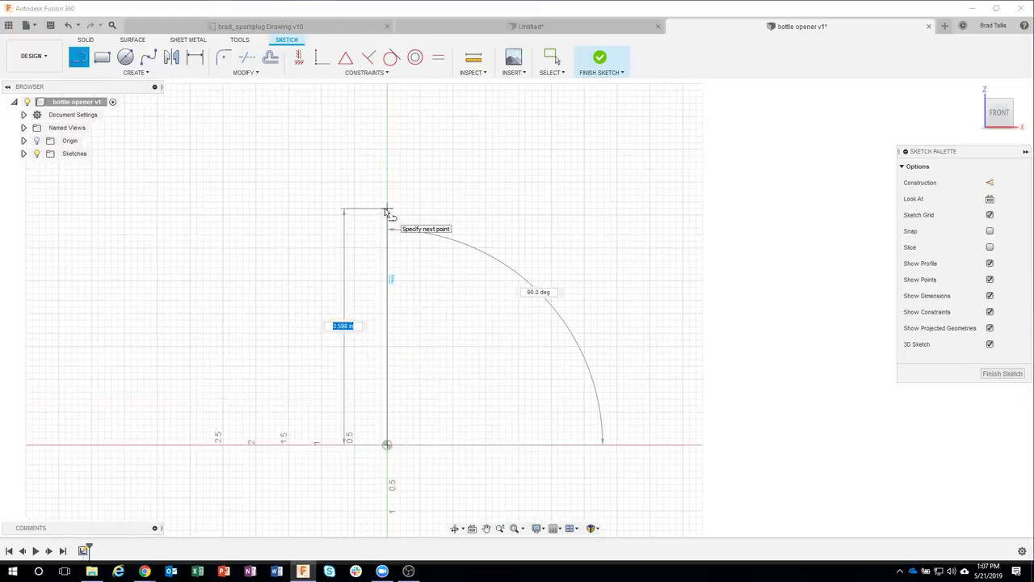
type("1.28")
key("Tab")
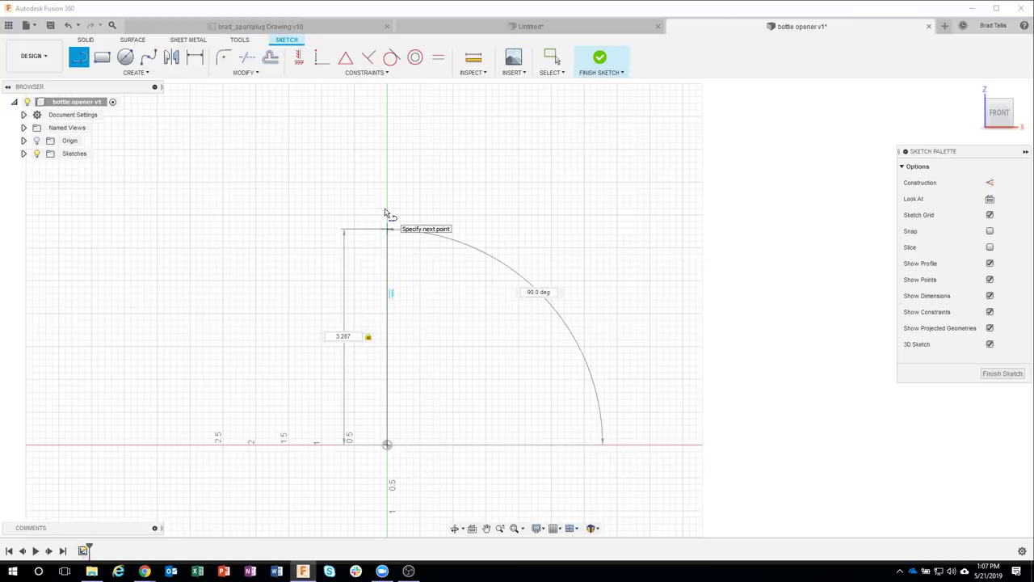
key("Escape")
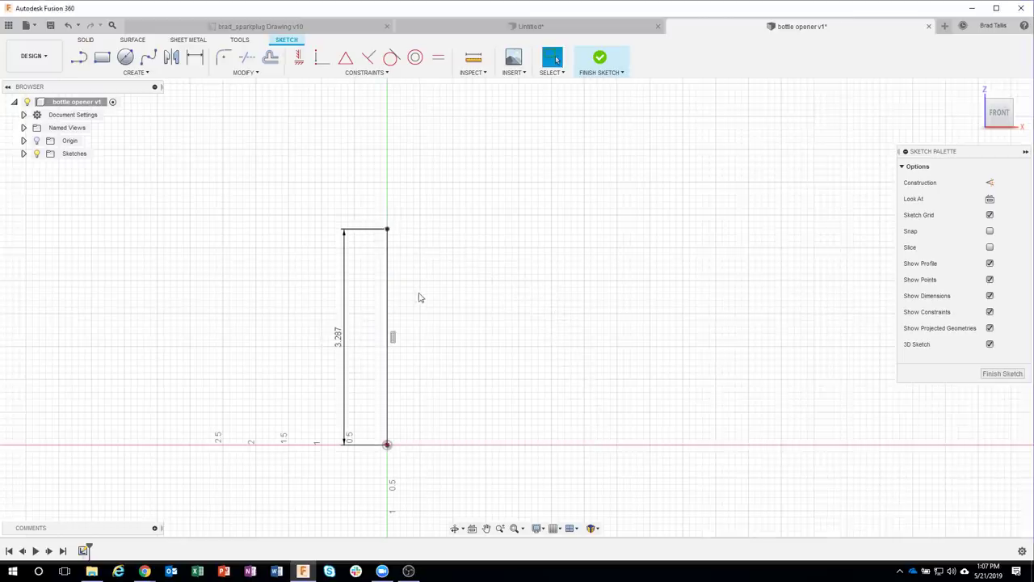
scroll(417, 283, "up", 1)
scroll(414, 250, "up", 1)
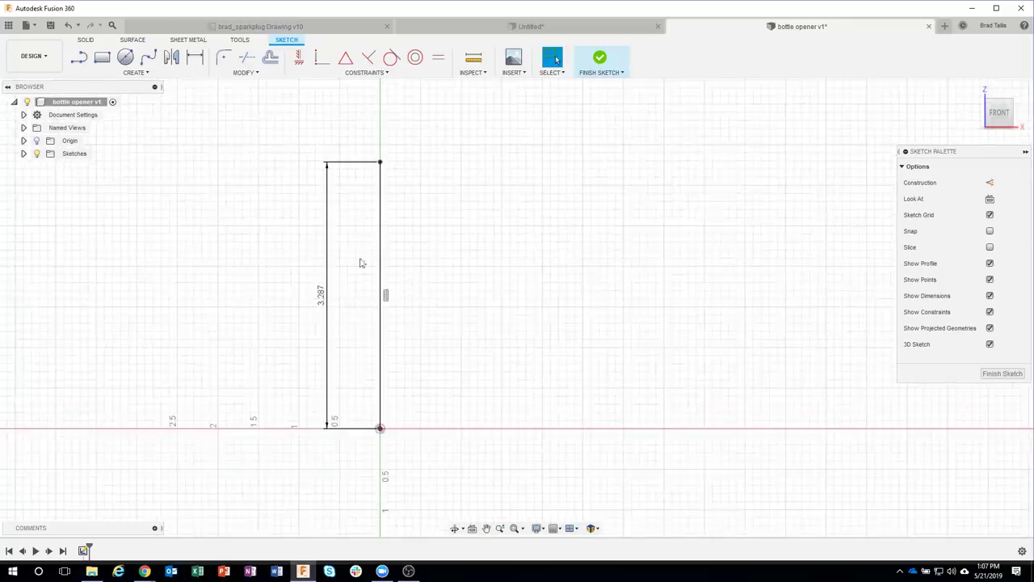
scroll(438, 302, "up", 1)
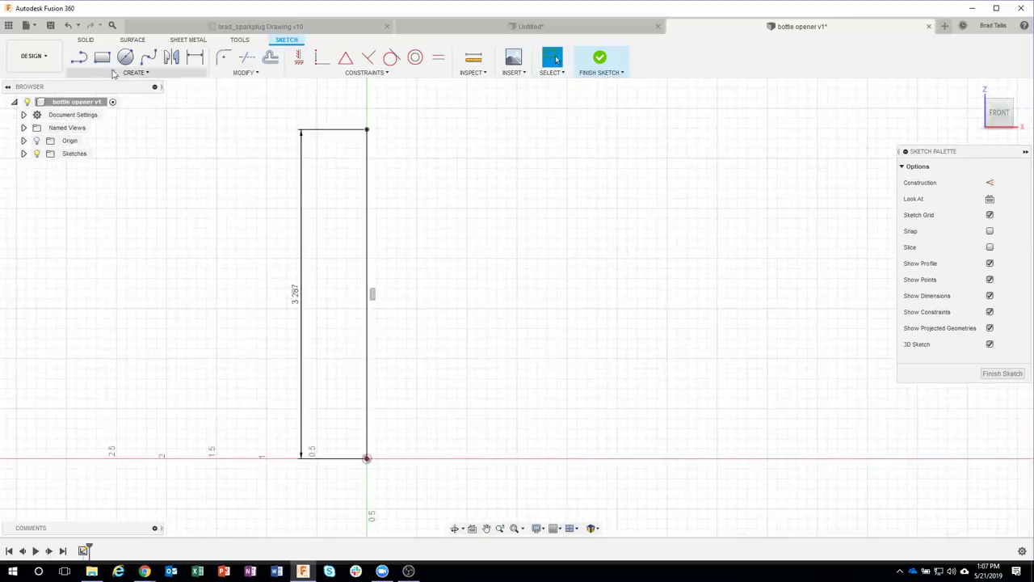
Step: Draw the short 0.236 bottom line from the rectangle's bottom-right corner
left_click(78, 57)
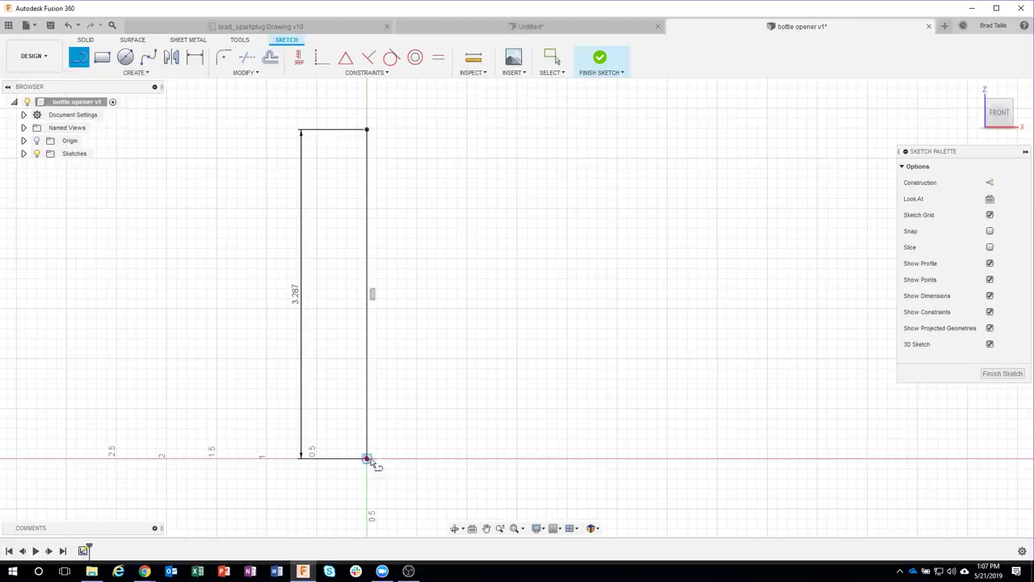
left_click(367, 459)
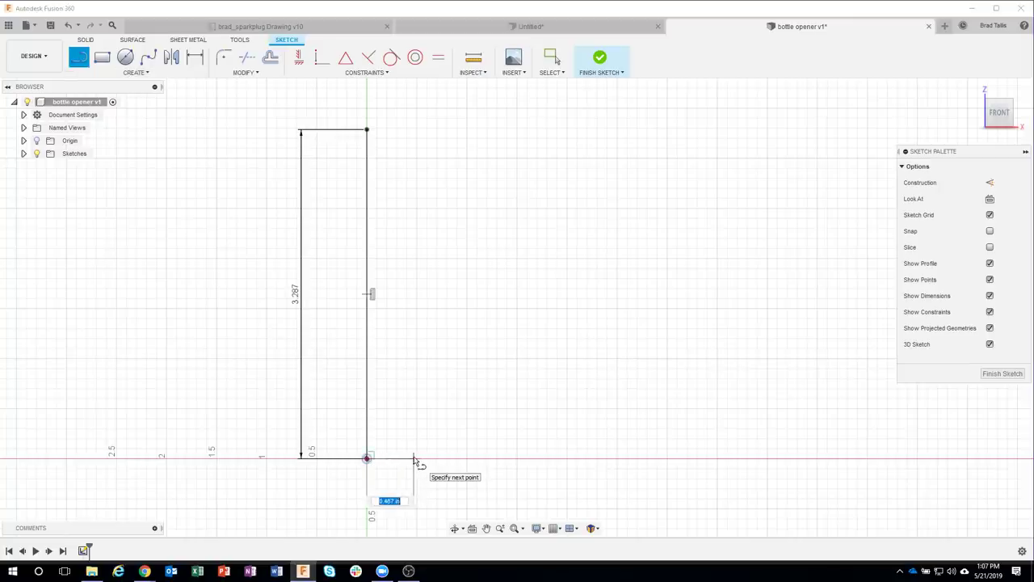
key("BackSpace")
key("Tab")
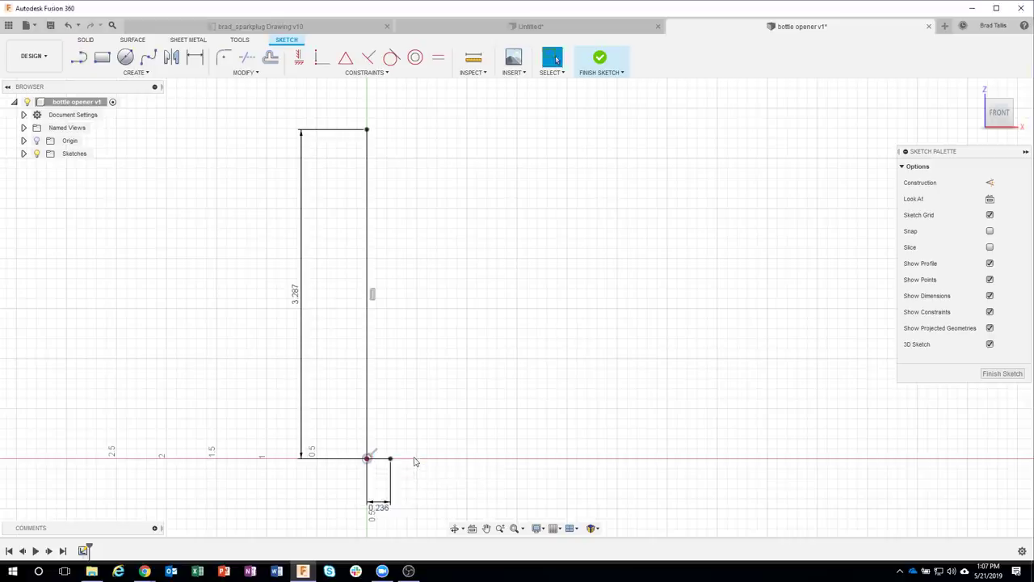
scroll(437, 379, "up", 3)
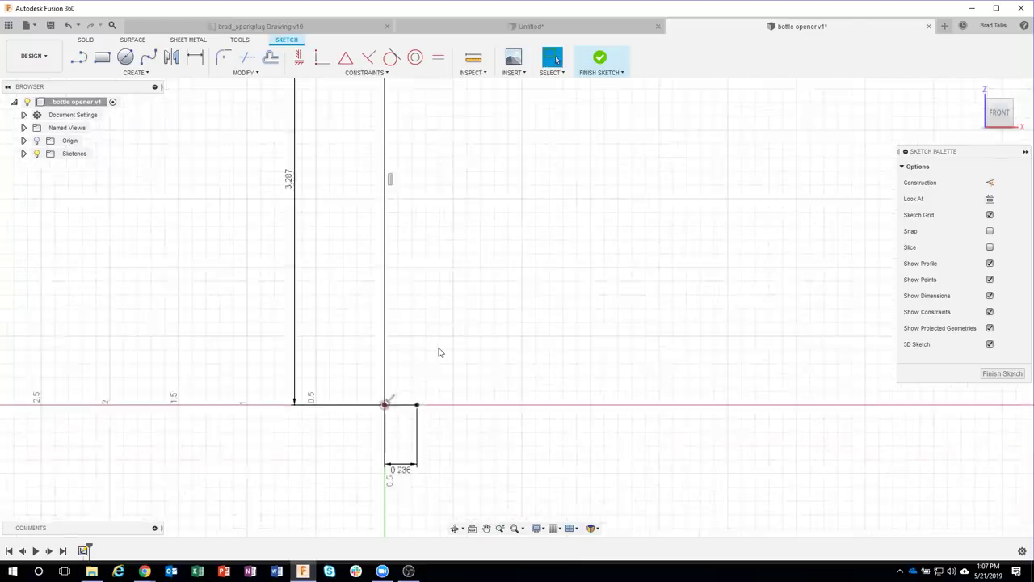
Step: Add the 0.50 vertical edge of the base block and place its dimension on the right
key("l")
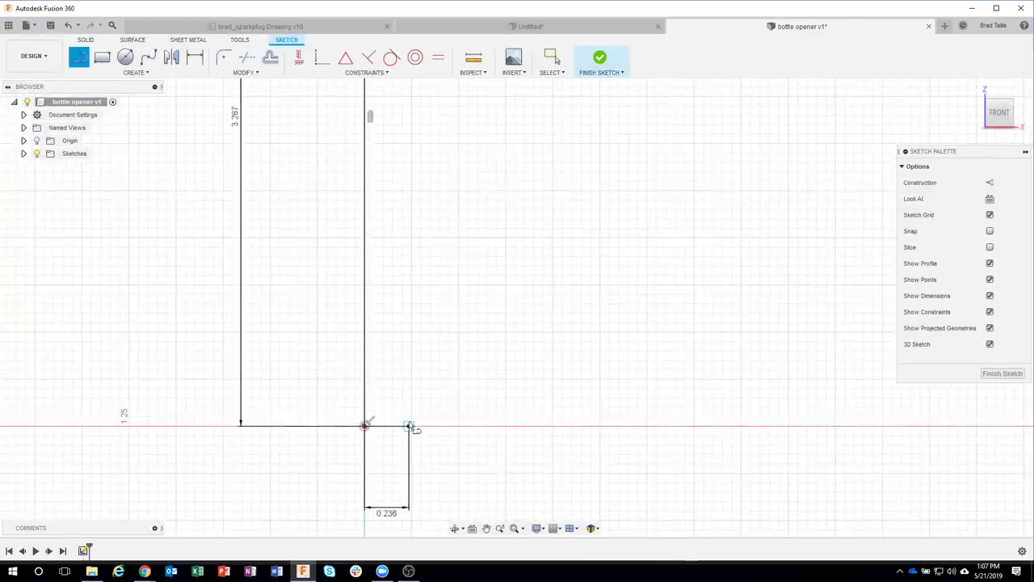
left_click(410, 425)
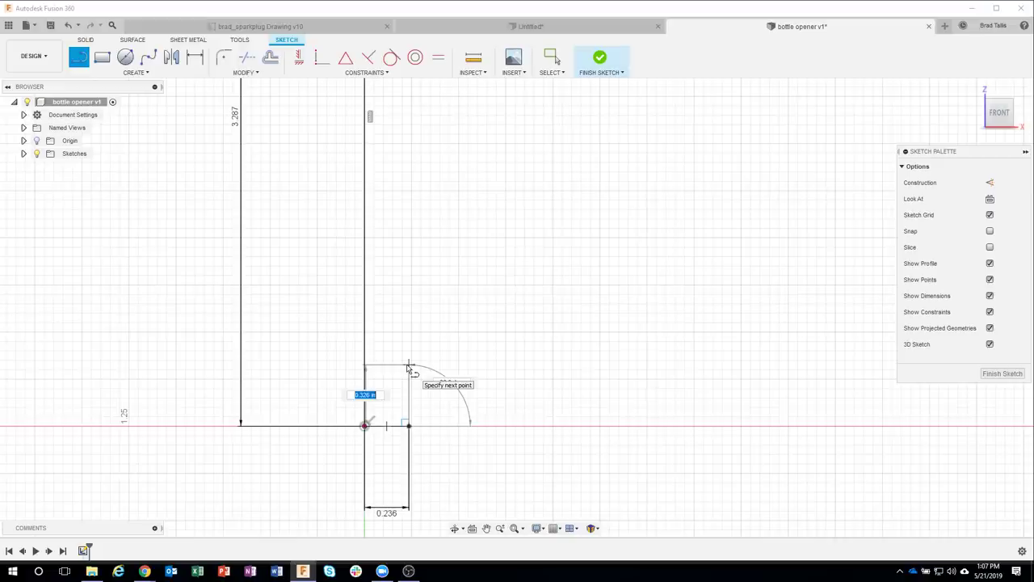
type("0.5")
key("Return")
key("Escape")
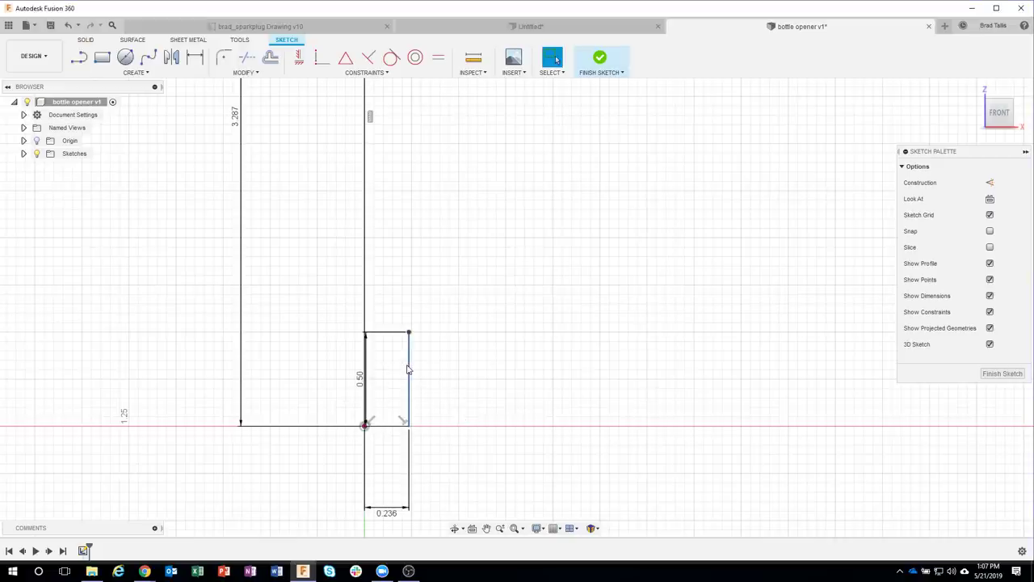
left_click_drag(360, 380, 478, 375)
scroll(479, 381, "down", 2)
scroll(508, 307, "down", 2)
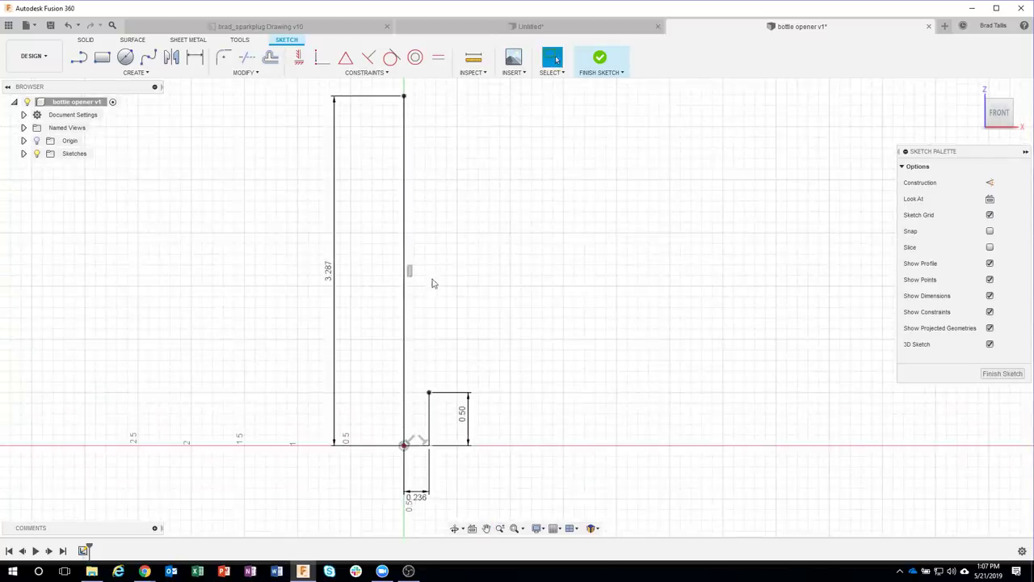
Step: Draw the lower stepped segments of the half-profile up from the block's top-left corner
left_click(79, 57)
scroll(447, 355, "up", 2)
scroll(419, 410, "up", 1)
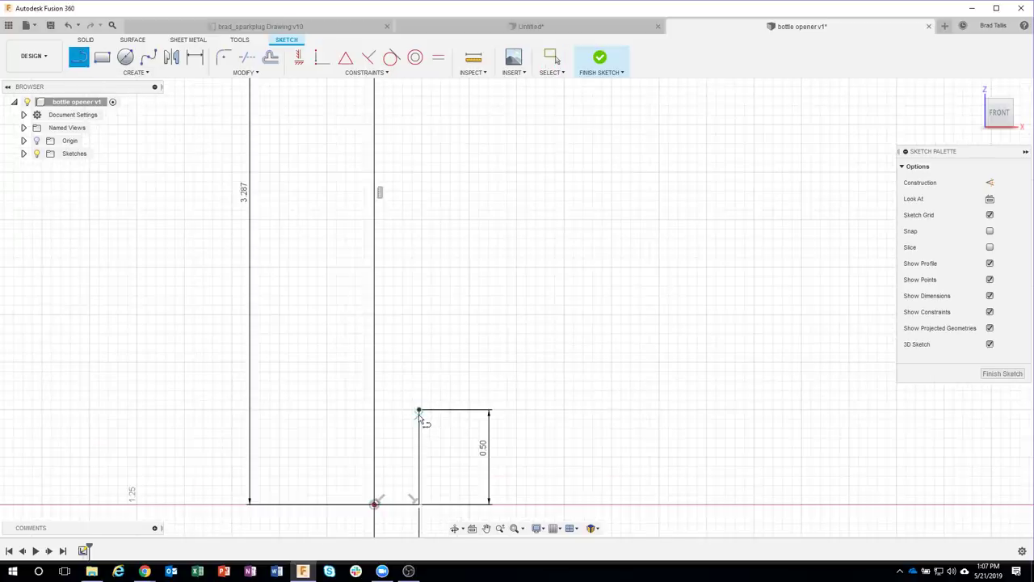
left_click(420, 409)
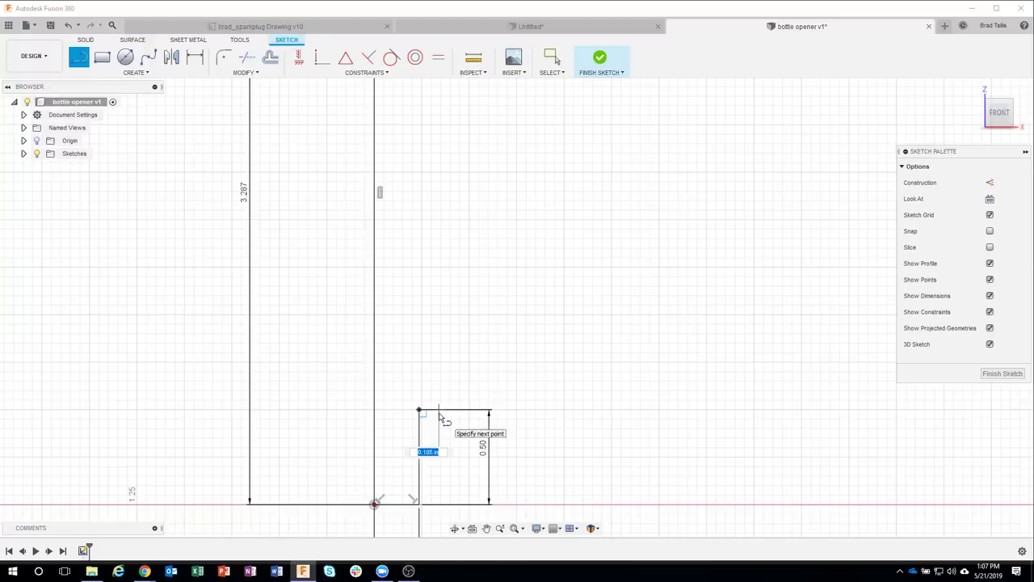
mouse_move(436, 410)
left_mouse_down()
mouse_move(438, 316)
mouse_move(426, 315)
mouse_move(421, 289)
left_mouse_up()
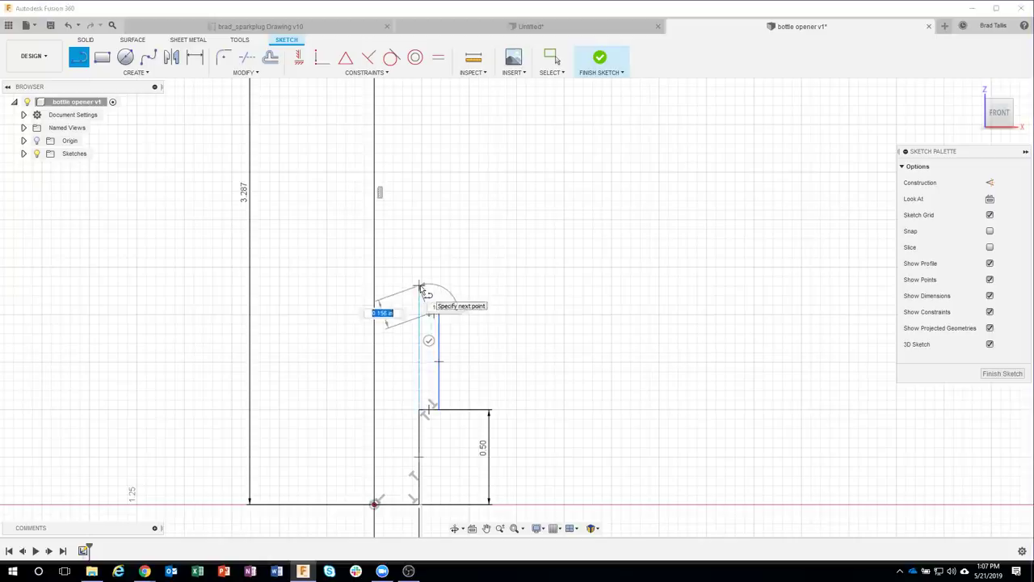
left_click_drag(421, 288, 428, 295)
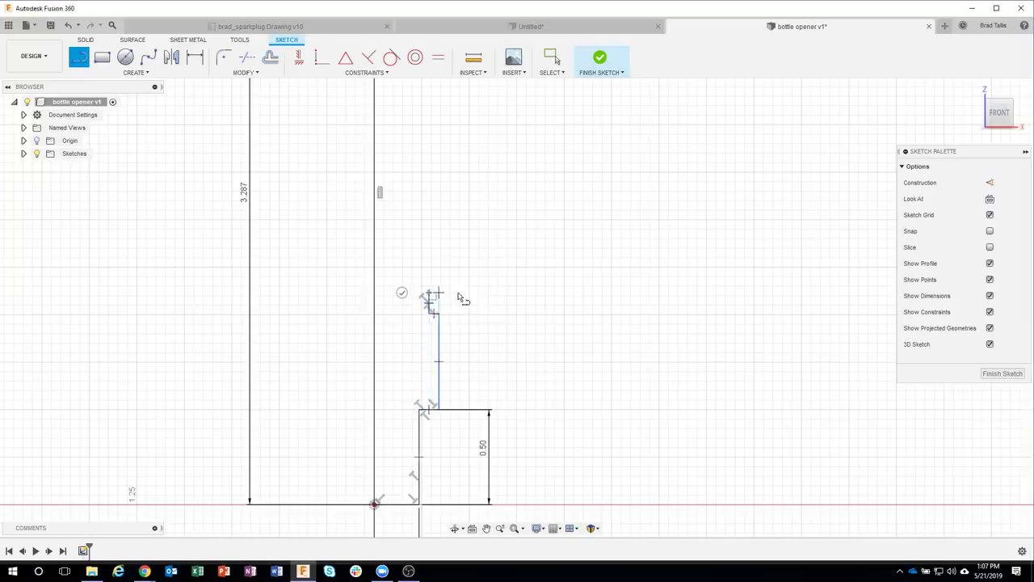
left_click(457, 292)
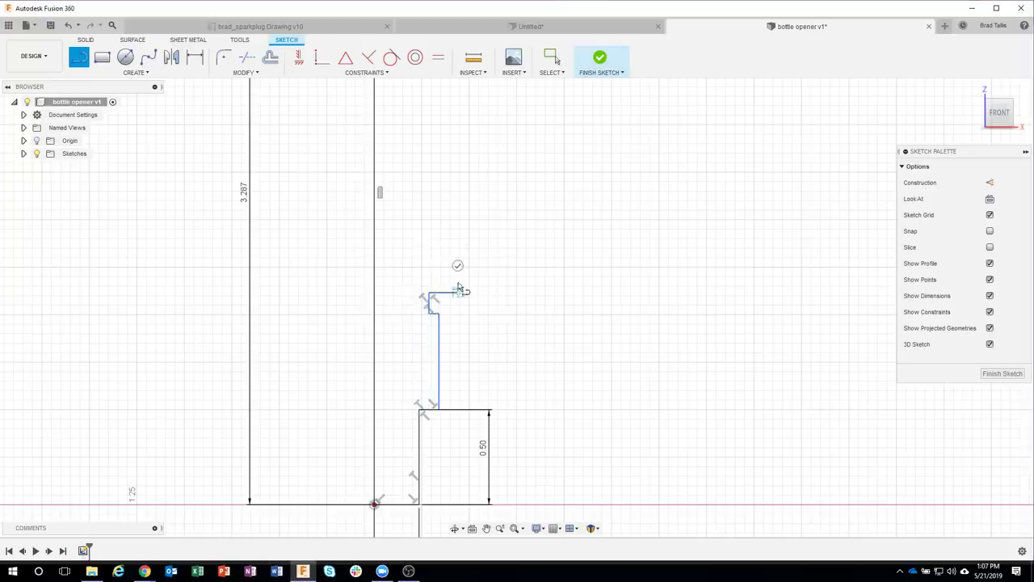
left_click(458, 233)
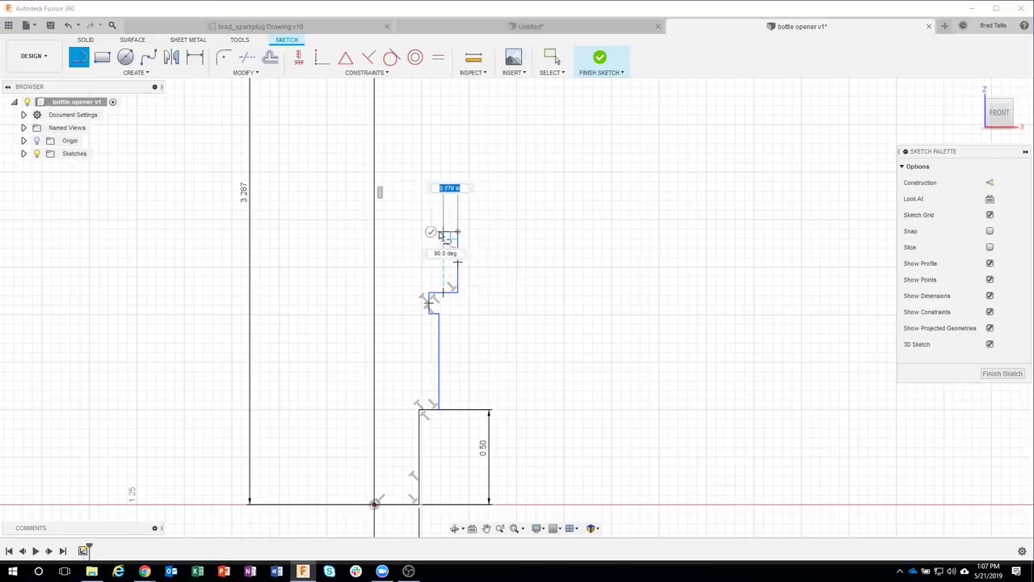
left_click(443, 234)
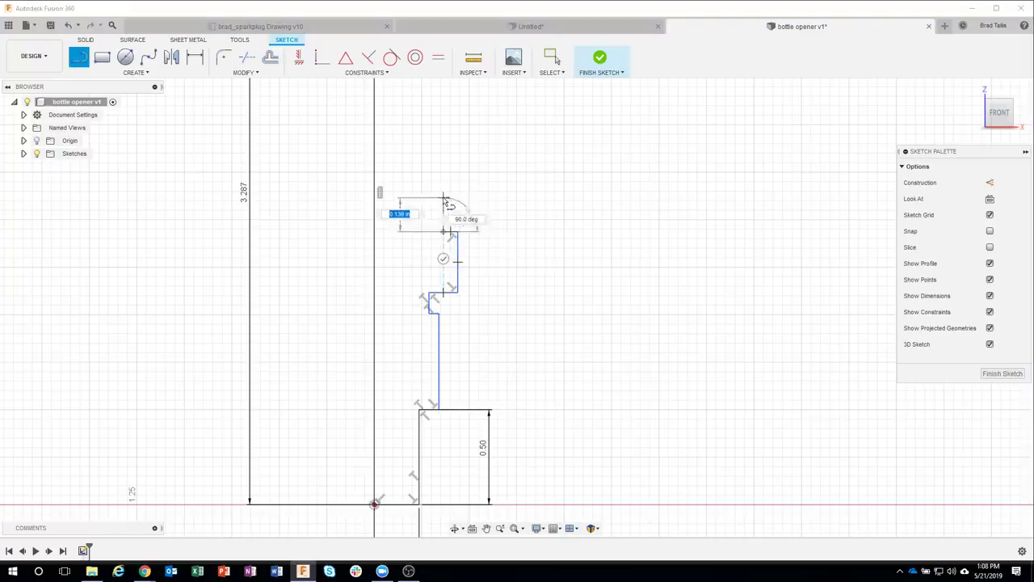
left_click(443, 198)
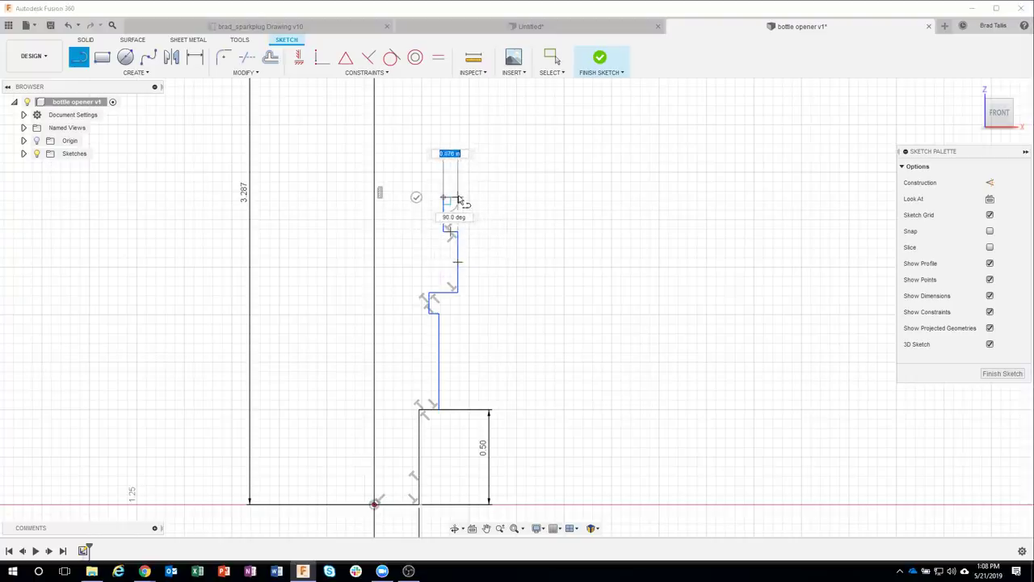
scroll(460, 199, "up", 2)
left_click(444, 200)
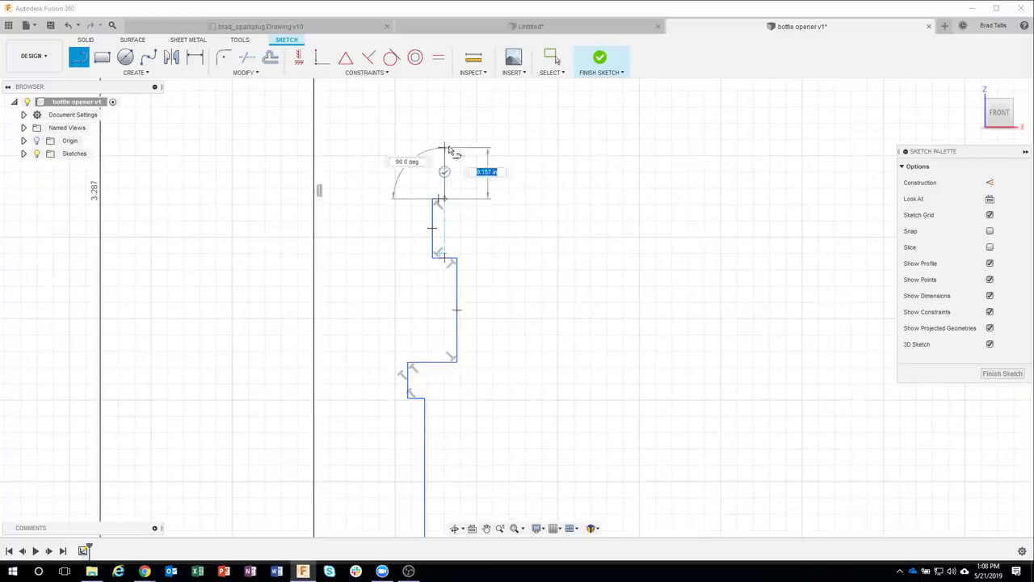
left_click(447, 95)
middle_click_drag(449, 97, 453, 216)
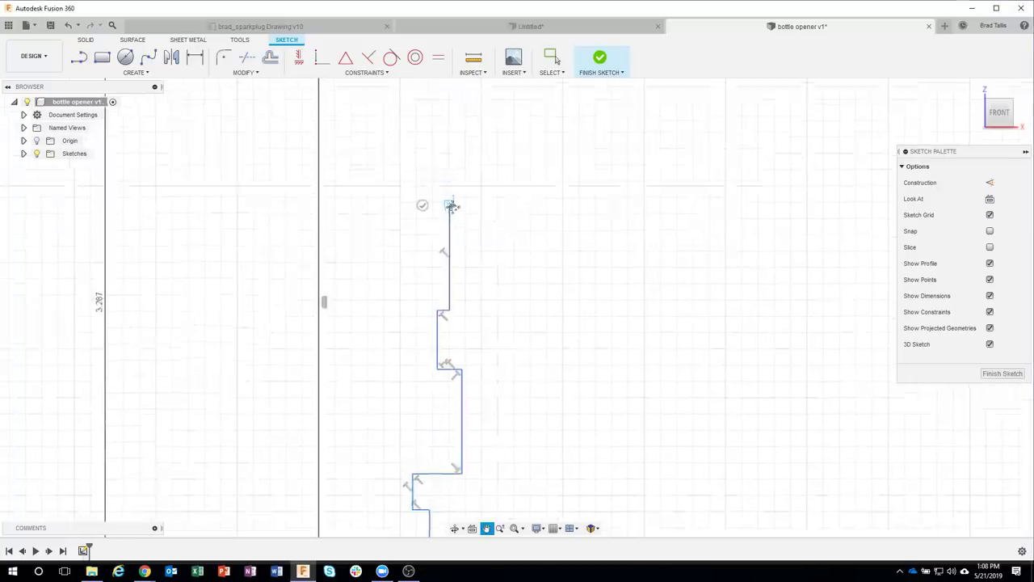
Step: Finish the upper steps, angled taper and top segments of the profile outline
left_click(404, 216)
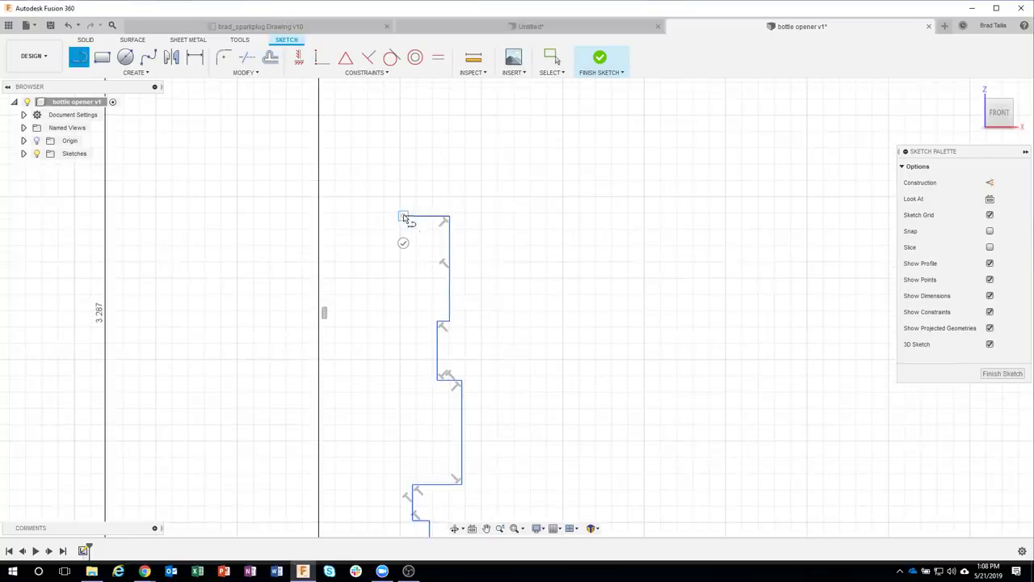
left_click(403, 163)
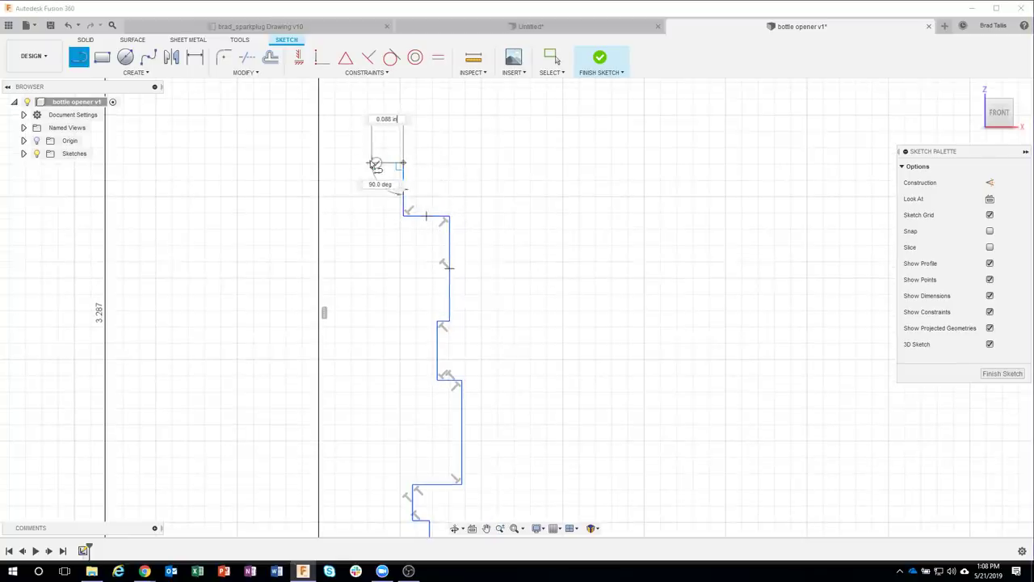
scroll(370, 100, "down", 2)
middle_click_drag(369, 100, 376, 339)
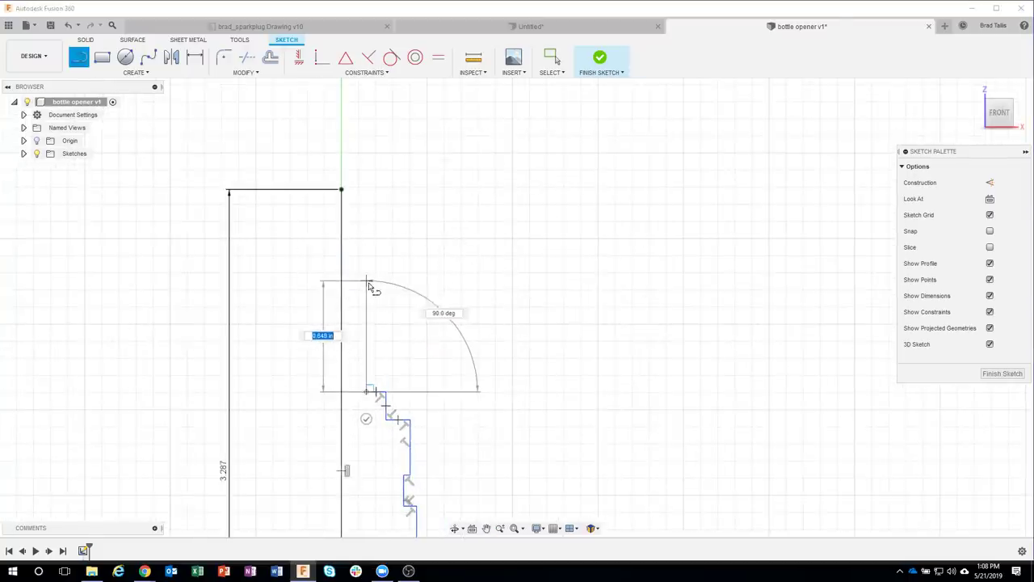
left_click(368, 284)
scroll(368, 284, "up", 2)
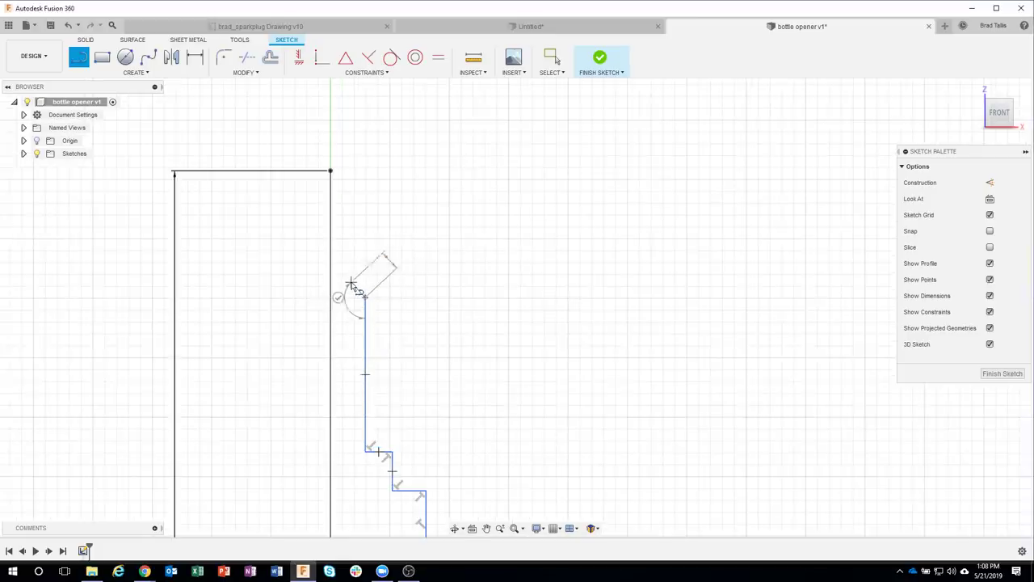
double_click(353, 282)
left_click(354, 285)
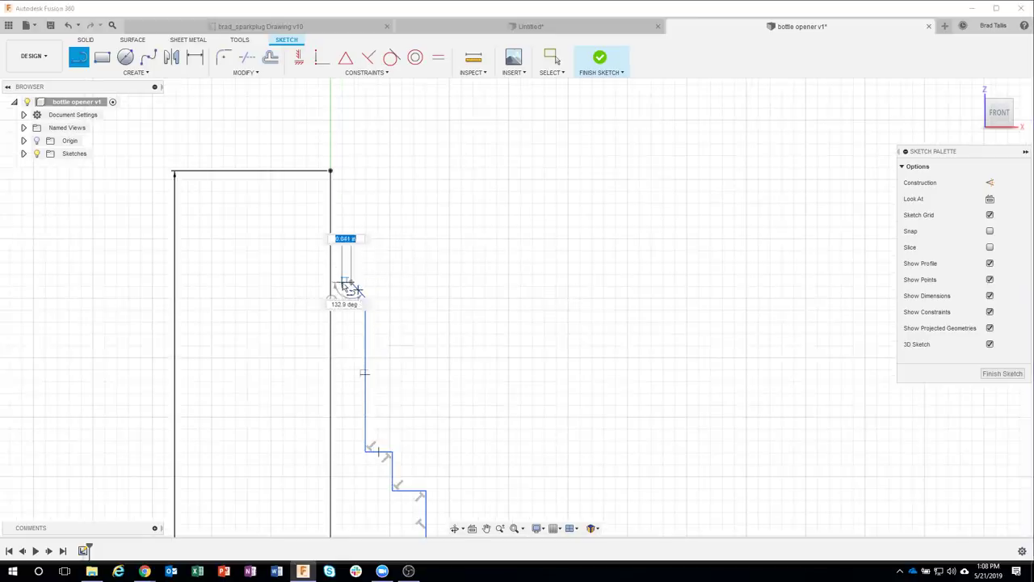
scroll(345, 287, "up", 3)
scroll(348, 287, "up", 2)
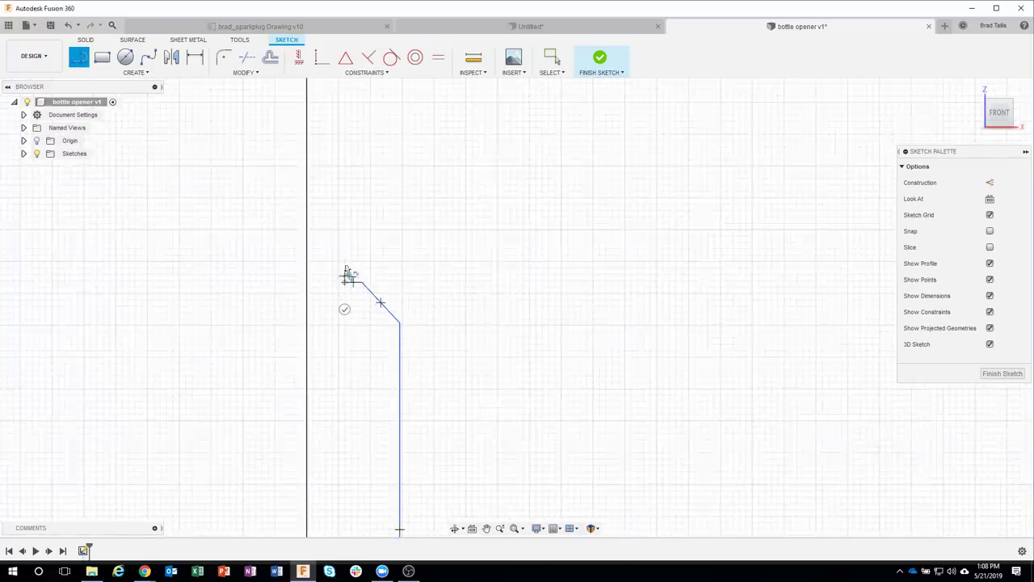
left_click(346, 205)
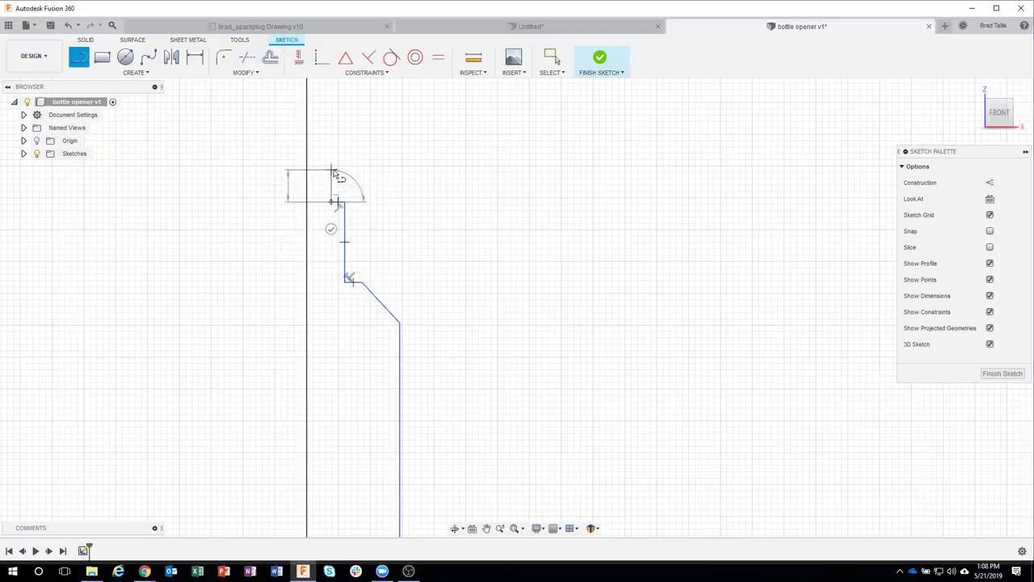
double_click(332, 171)
scroll(495, 359, "down", 3)
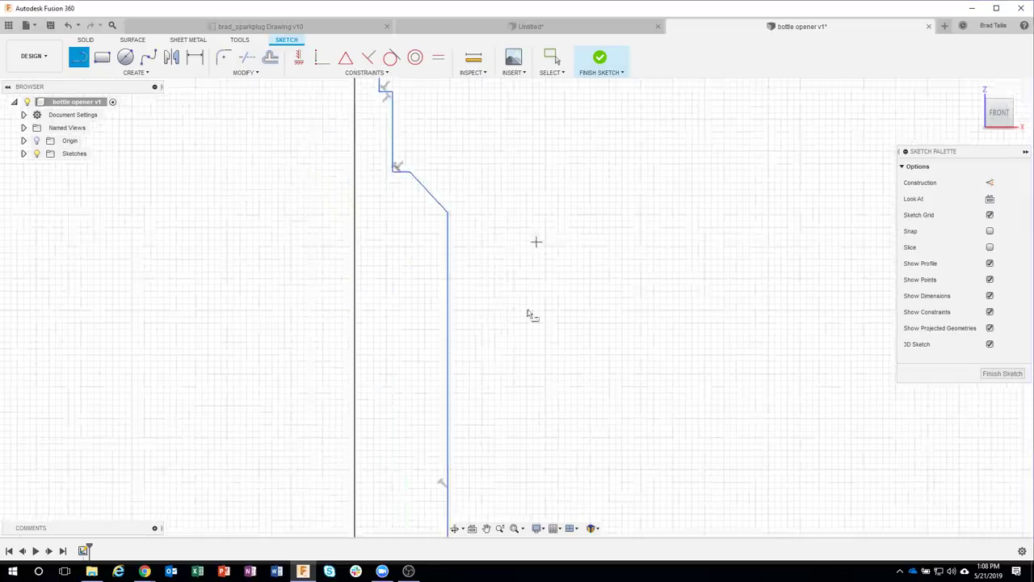
scroll(531, 312, "down", 3)
scroll(616, 400, "down", 2)
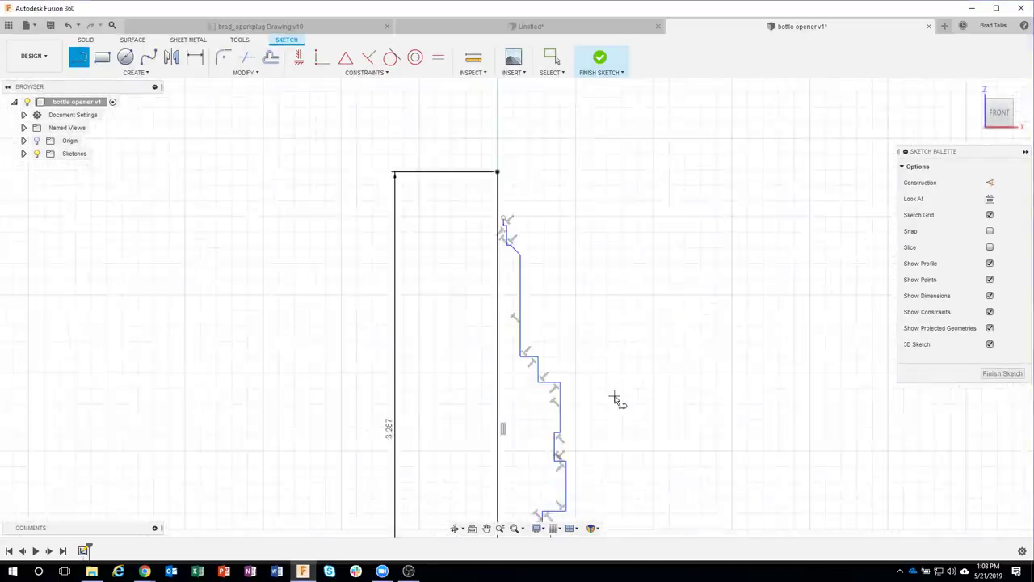
scroll(616, 400, "down", 2)
Step: Hide the constraint symbols and zoom in on the steps just above the 0.50 block
middle_click_drag(617, 400, 565, 273)
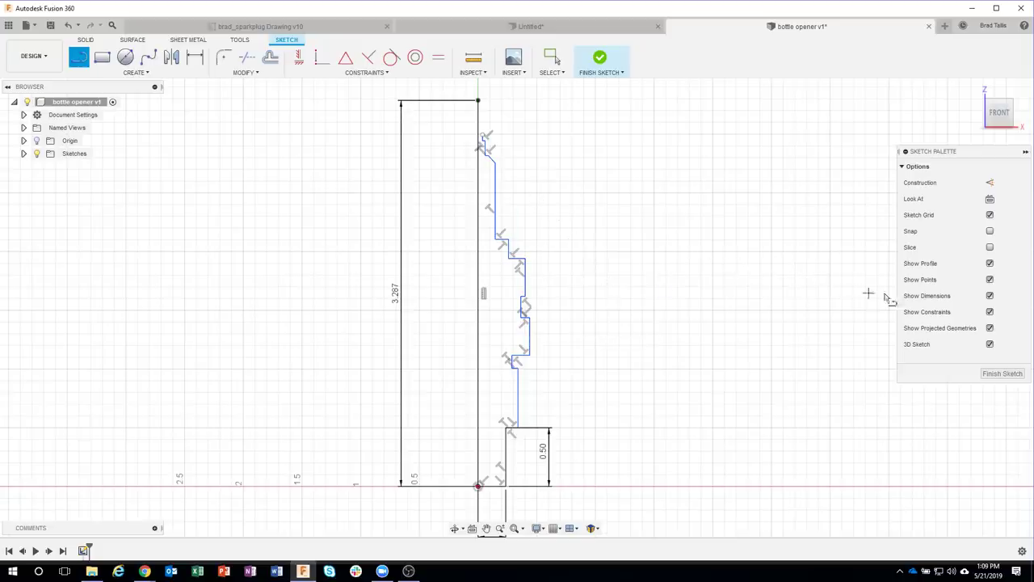
left_click(990, 312)
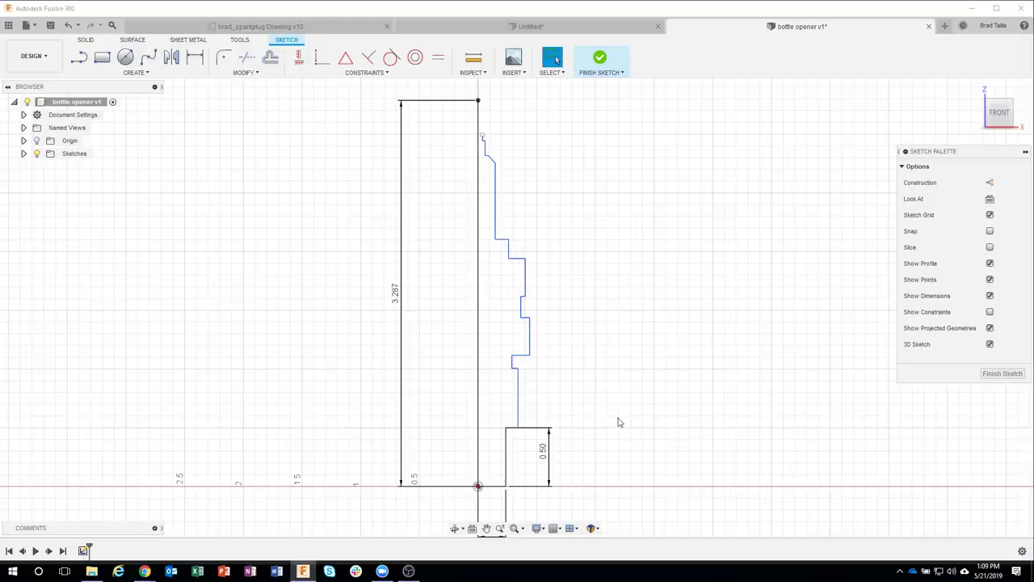
mouse_move(573, 422)
middle_mouse_down()
mouse_move(596, 396)
mouse_move(581, 342)
mouse_move(589, 377)
middle_mouse_up()
scroll(581, 363, "up", 2)
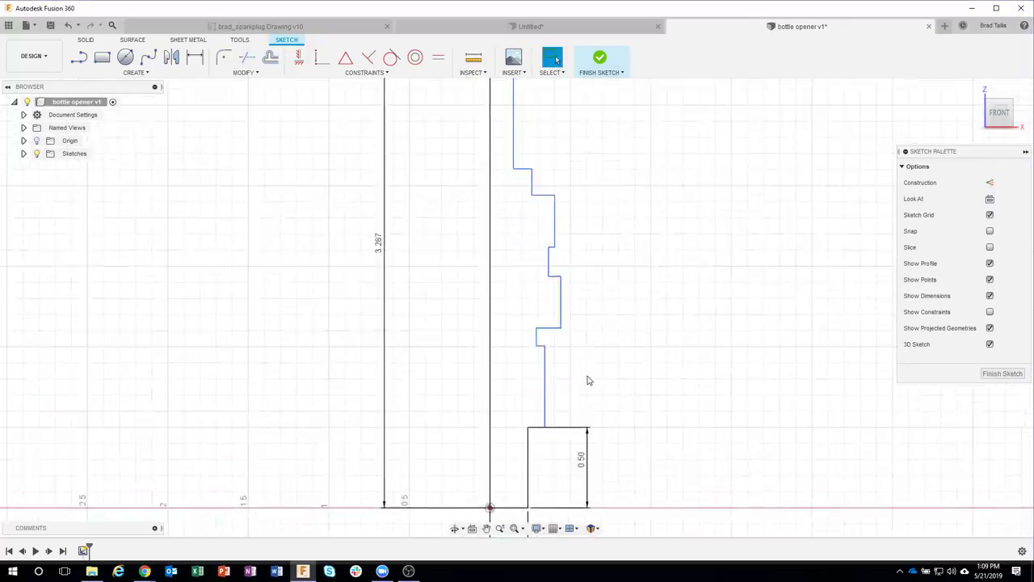
scroll(589, 377, "up", 2)
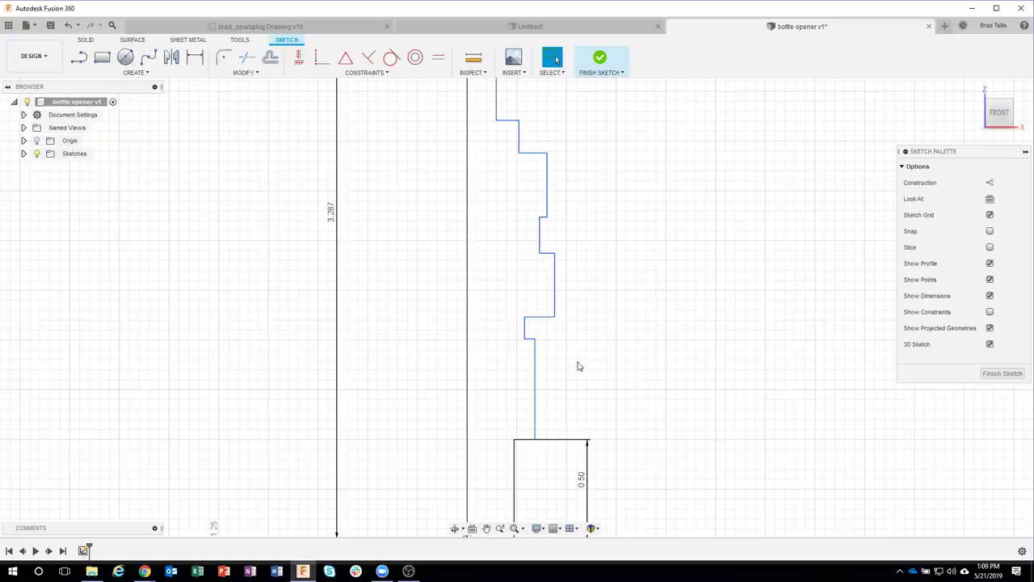
Step: Dimension the vertical line above the base block to 0.635
key("d")
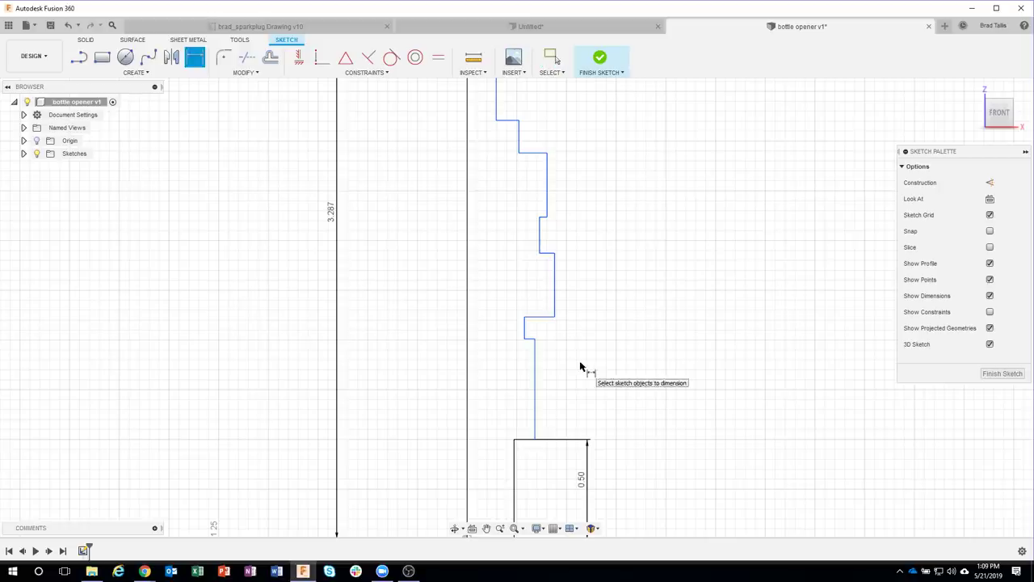
left_click(535, 383)
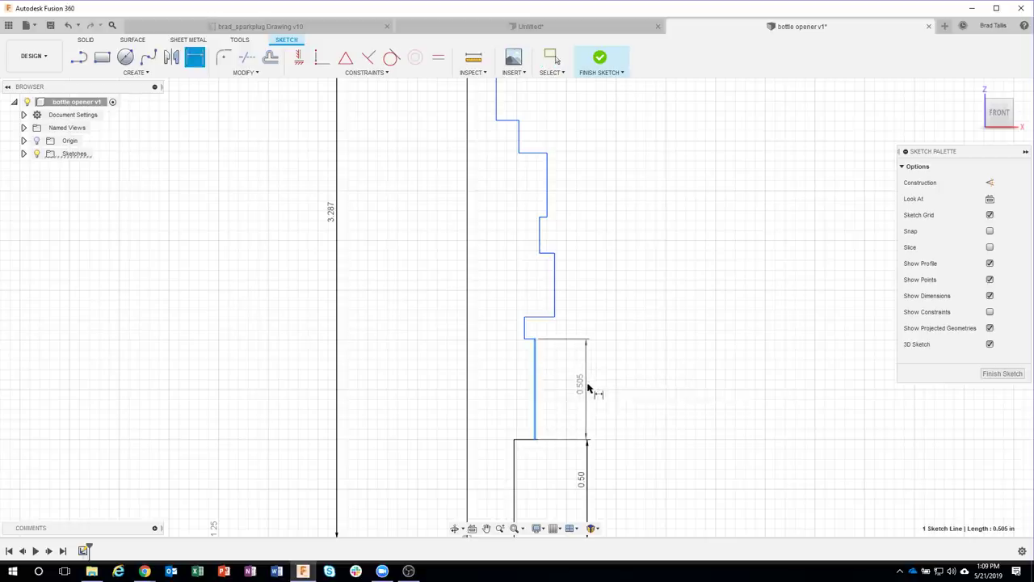
left_click(589, 389)
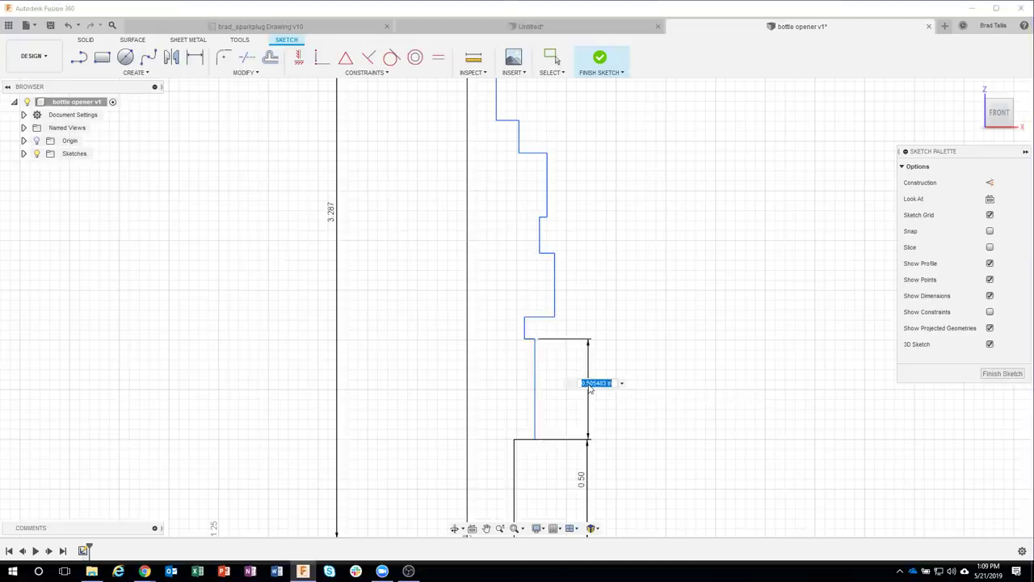
key("BackSpace")
type("0.635")
key("Return")
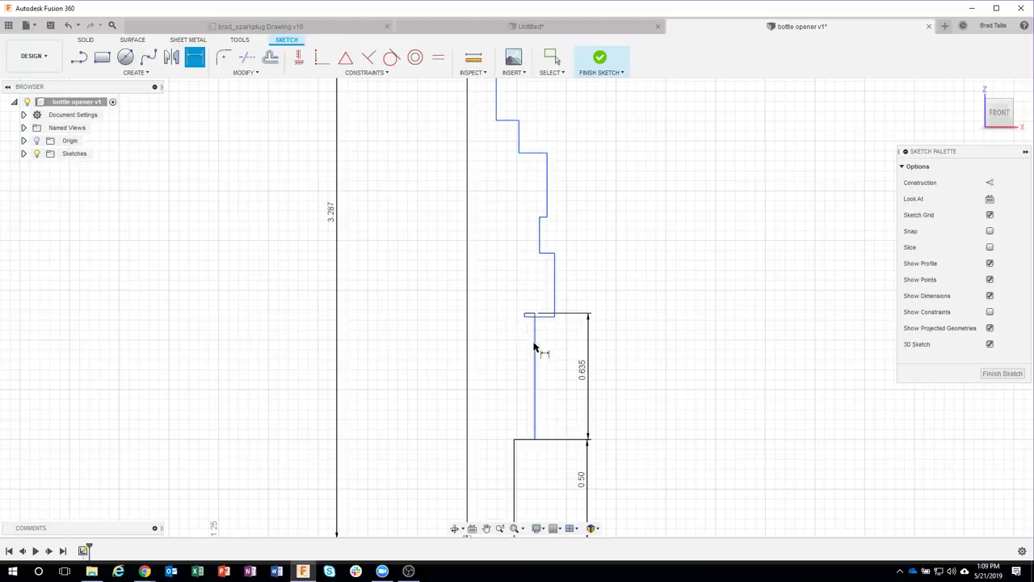
Step: Move the short horizontal line up to the notch and shift the stepped lines upward
key("Escape")
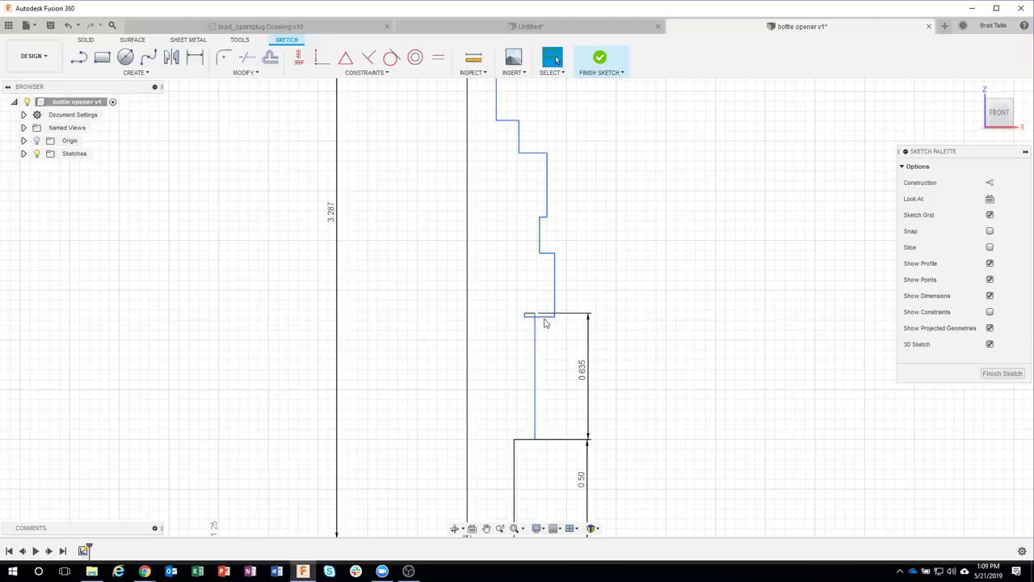
mouse_move(545, 315)
left_mouse_down()
mouse_move(546, 295)
mouse_move(553, 341)
mouse_move(554, 301)
left_mouse_up()
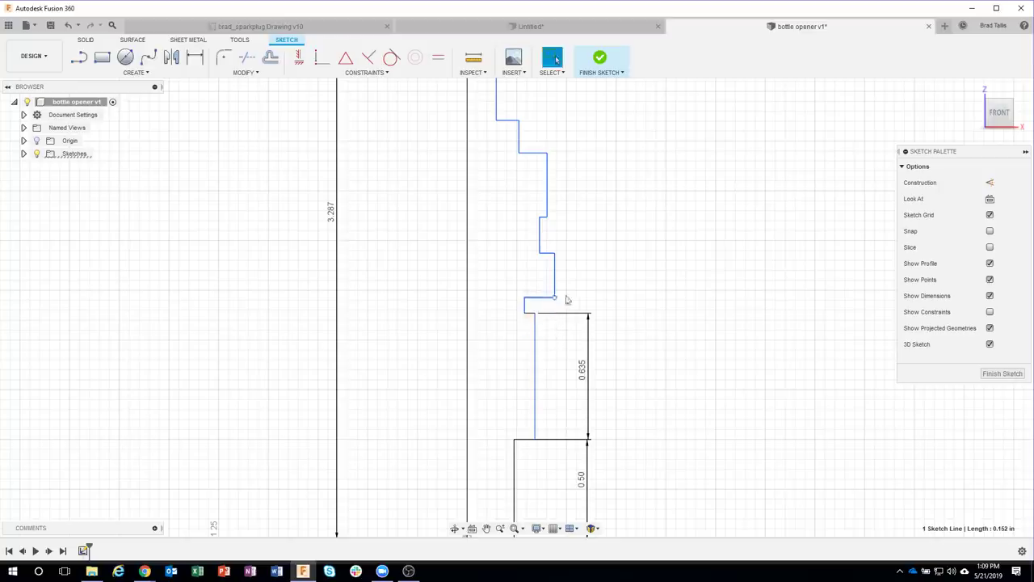
scroll(566, 299, "down", 2)
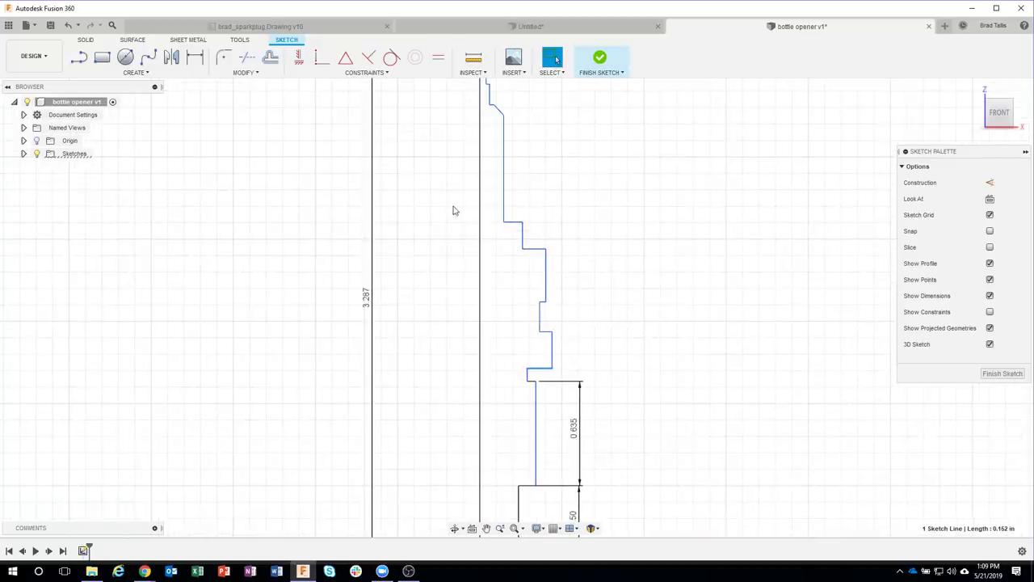
left_click_drag(451, 210, 597, 382)
mouse_move(514, 227)
left_mouse_down()
mouse_move(513, 203)
mouse_move(530, 200)
mouse_move(512, 202)
left_mouse_up()
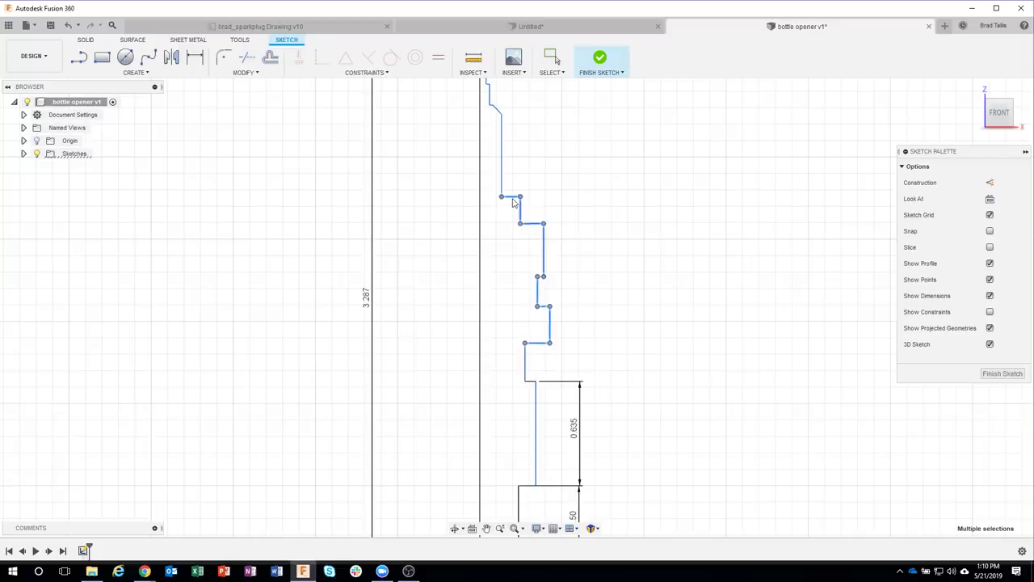
left_click(577, 273)
Step: Reposition the short horizontal segment to remove the overlapping loop at the notch
scroll(566, 285, "up", 2)
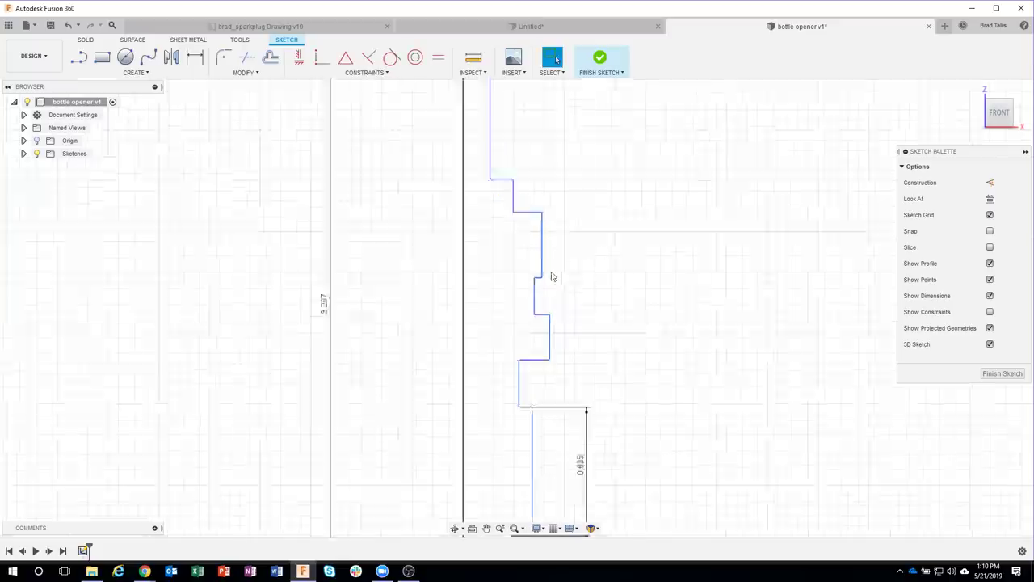
scroll(534, 285, "up", 2)
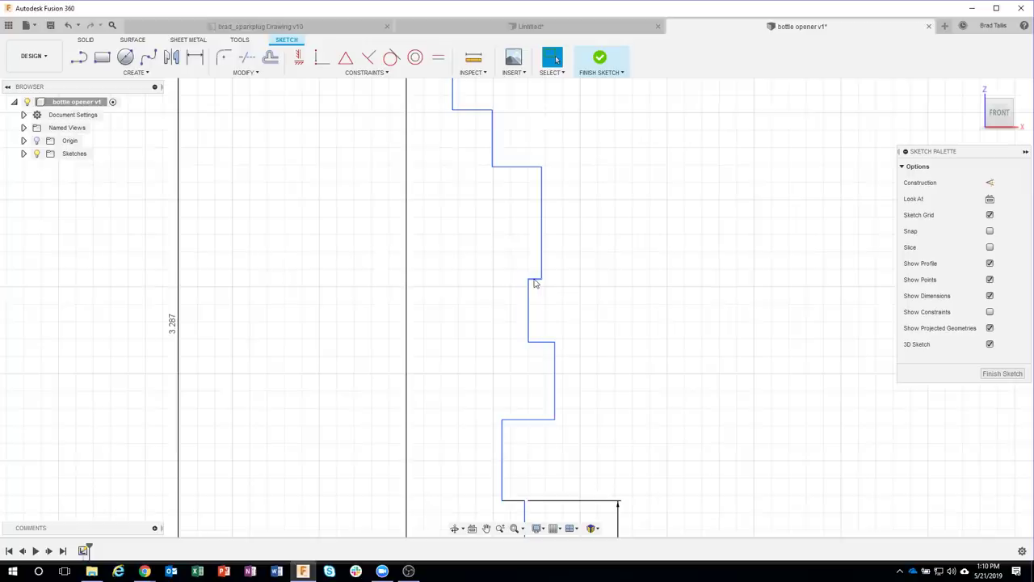
left_click_drag(534, 280, 541, 368)
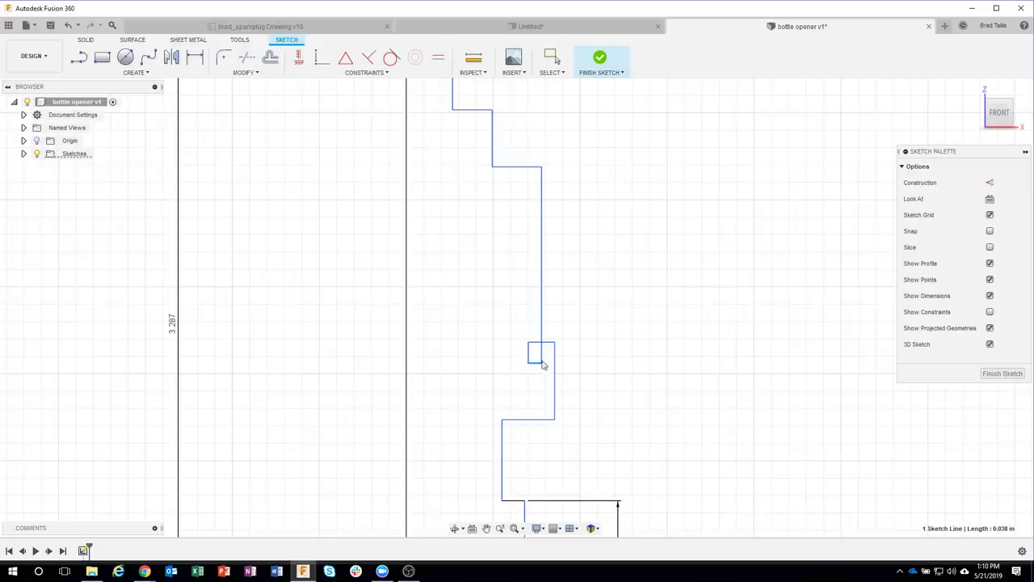
left_click_drag(544, 365, 541, 307)
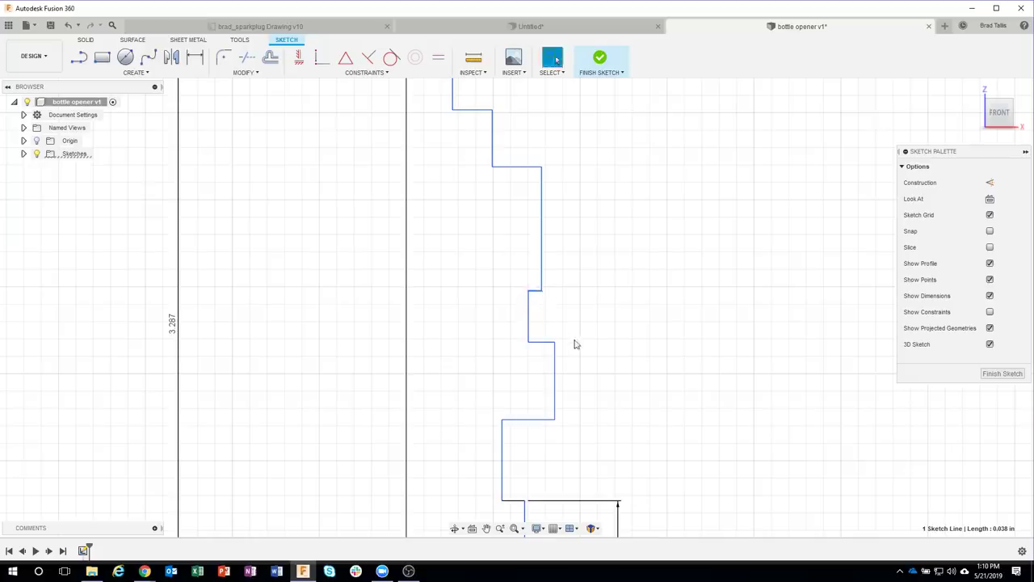
middle_click_drag(574, 344, 587, 302)
scroll(598, 324, "down", 2)
middle_click_drag(609, 353, 585, 295)
scroll(585, 295, "down", 1)
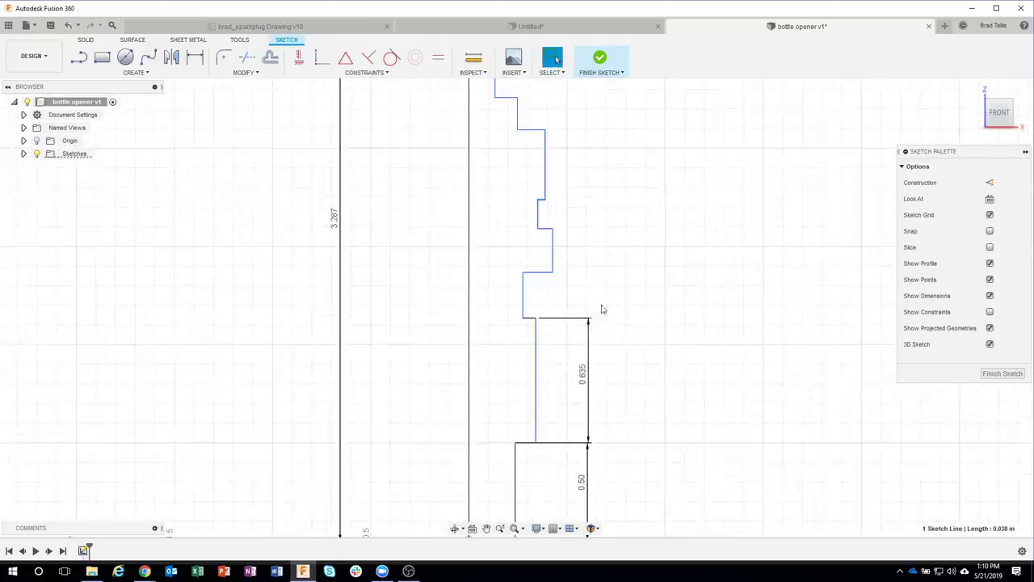
Step: Start dimensioning the notch's short vertical side, provisionally reading 0.233
key("d")
left_click(539, 310)
key("Escape")
Step: Dimension the notch height at 0.09 and the vertical line above it at 0.188
left_click(524, 300)
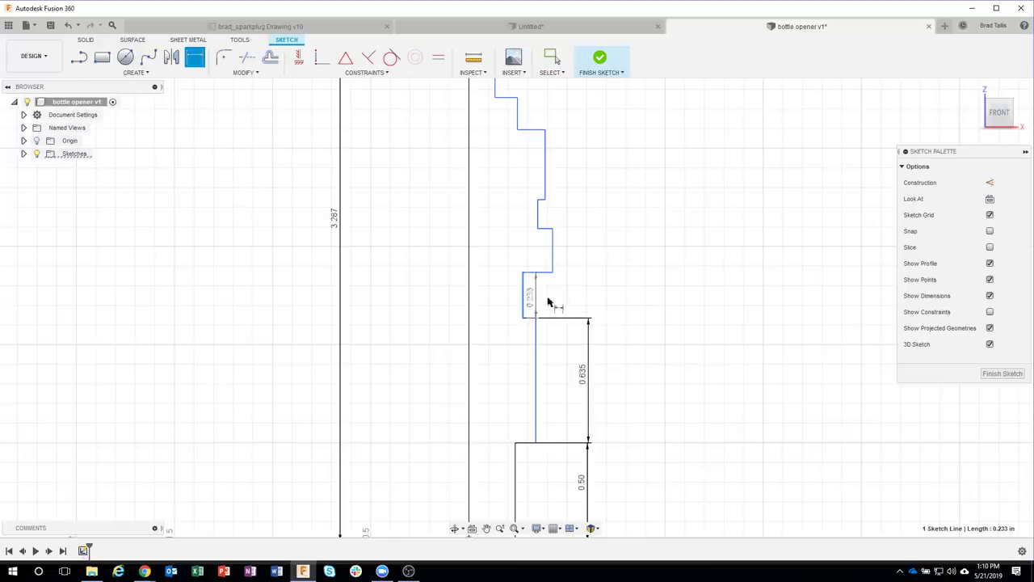
left_click(599, 297)
type("09")
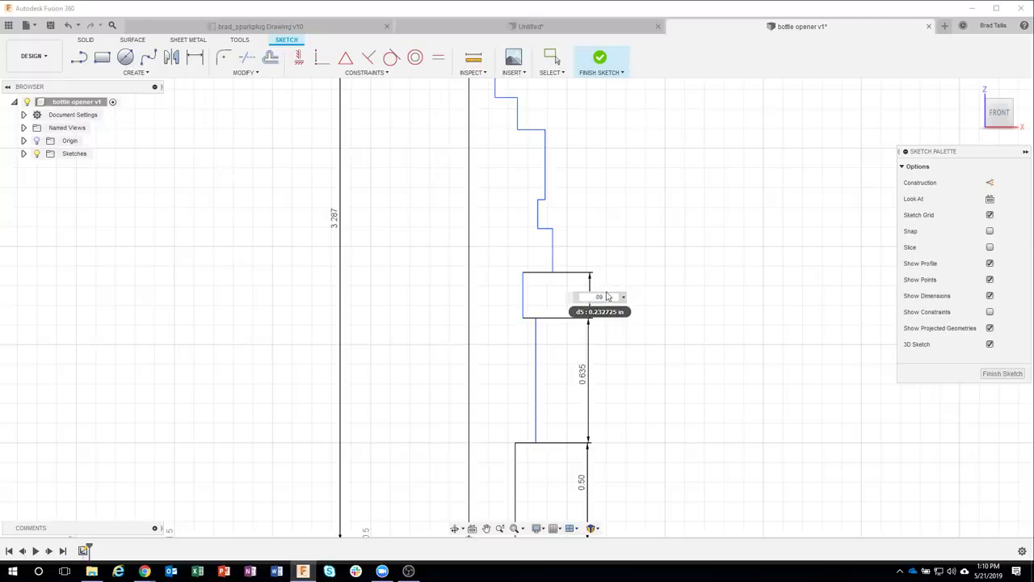
key("Return")
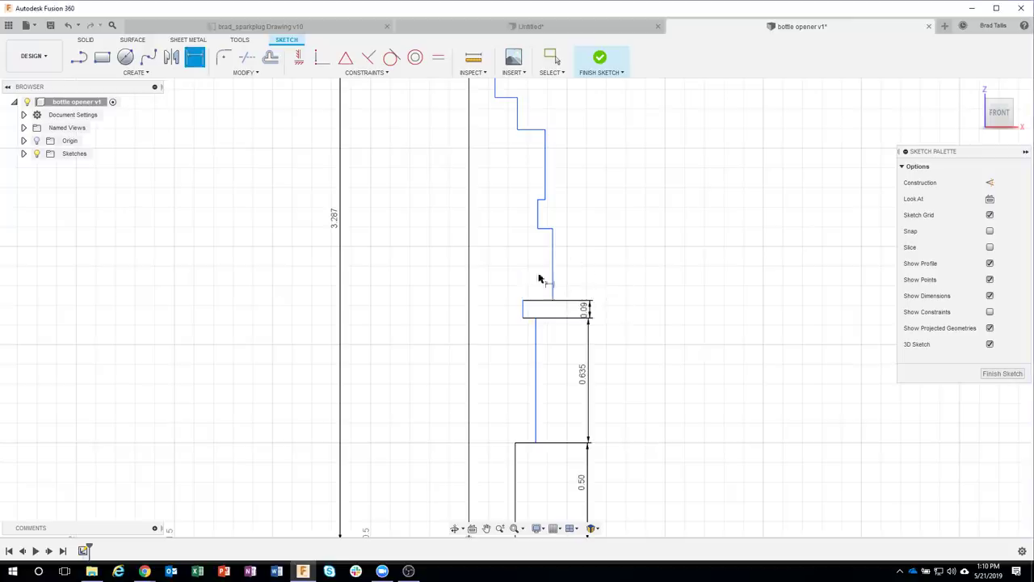
left_click(553, 269)
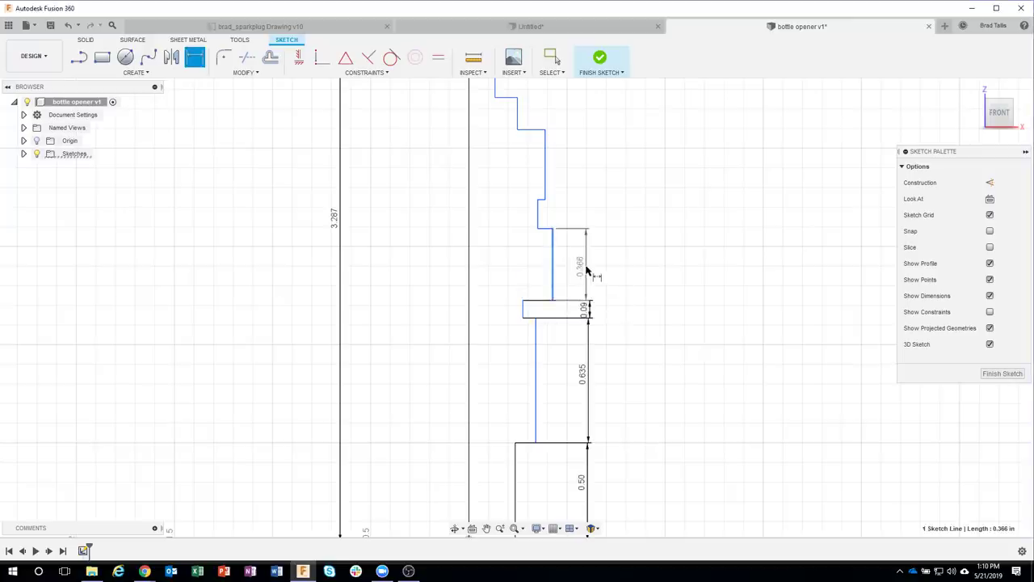
left_click(589, 272)
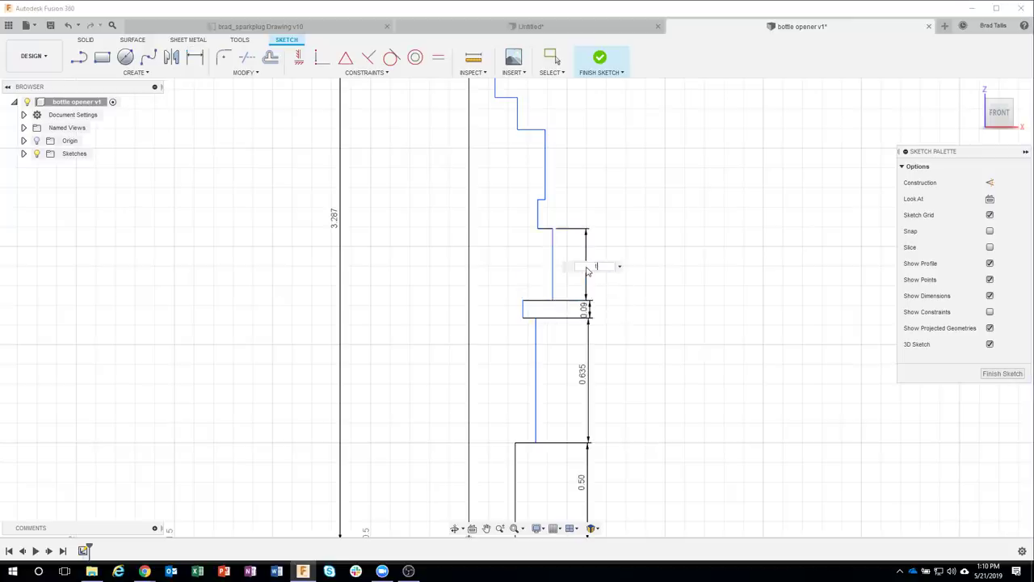
type("188")
key("Return")
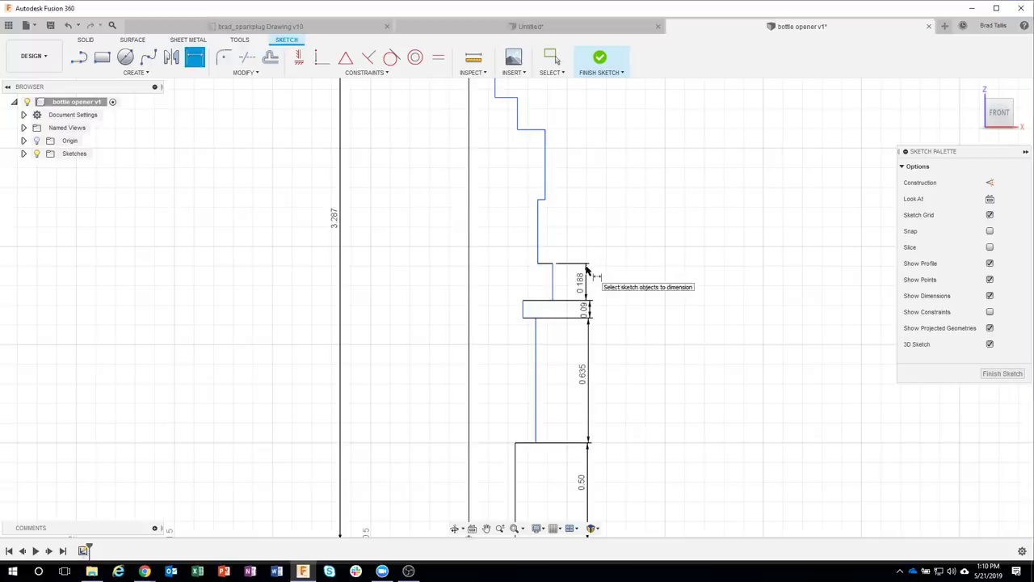
Step: Dimension the next two vertical step lines at 0.125 and 0.25
left_click(538, 236)
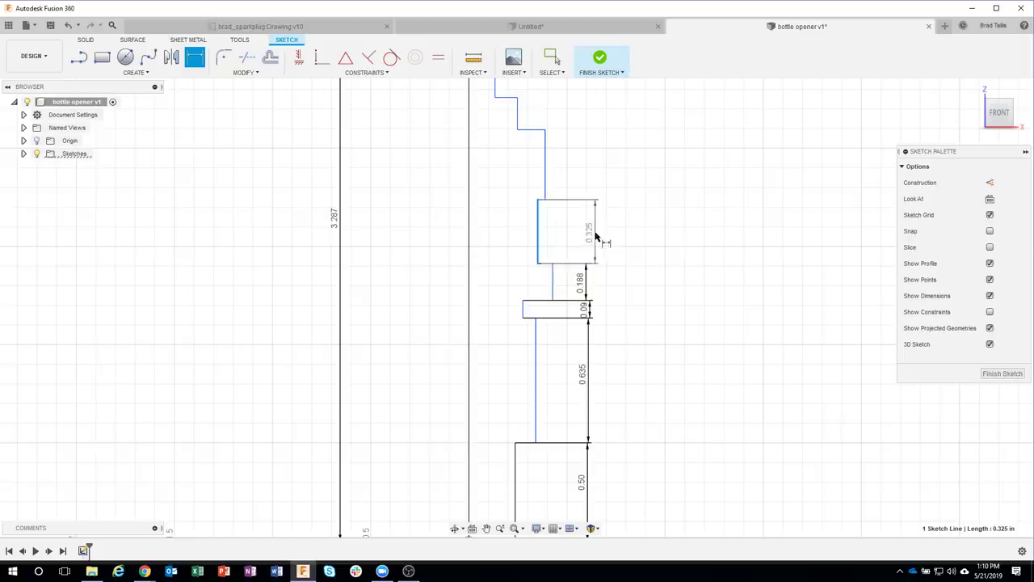
left_click(588, 235)
key("BackSpace")
type("13")
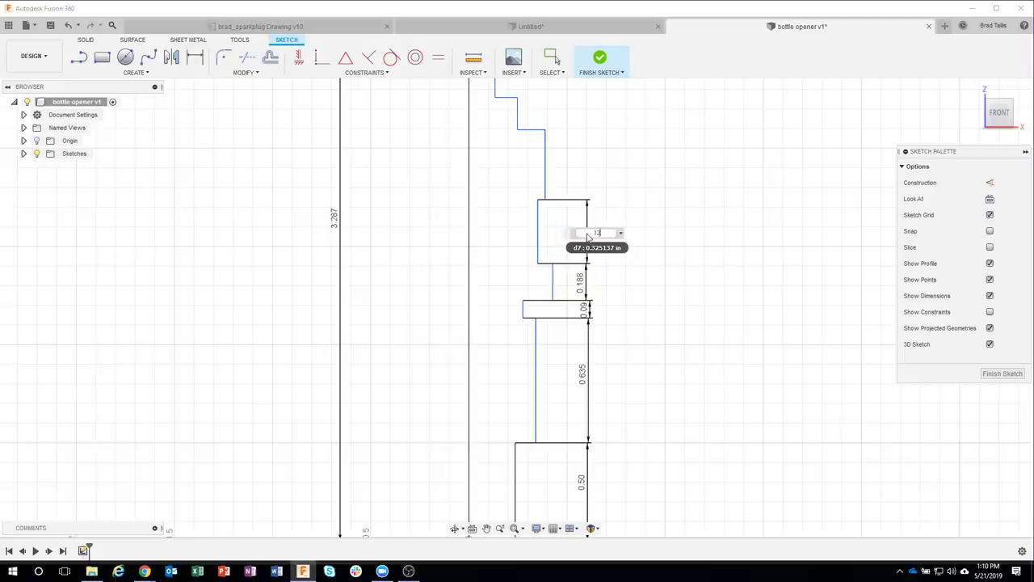
key("Return")
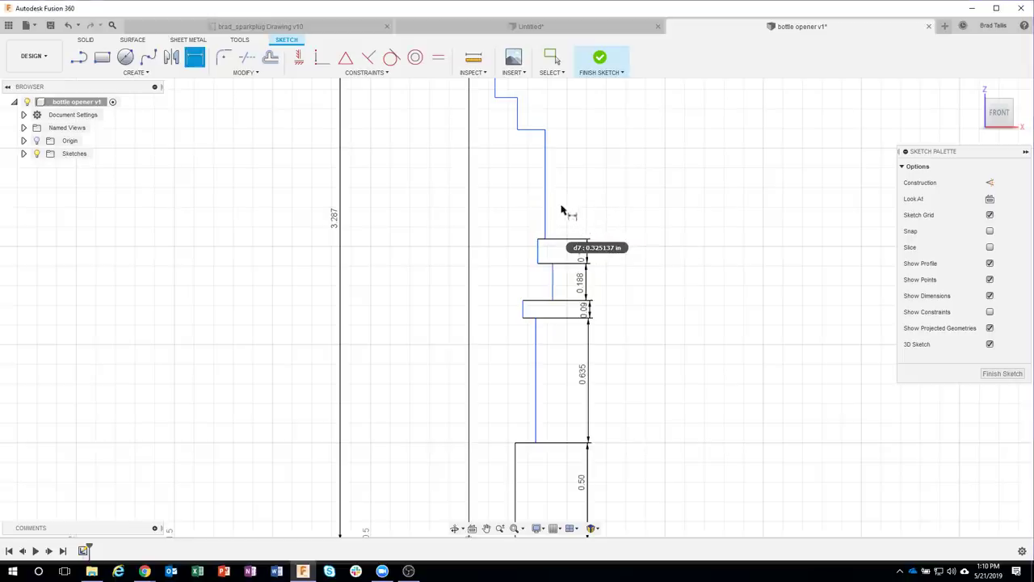
left_click(547, 202)
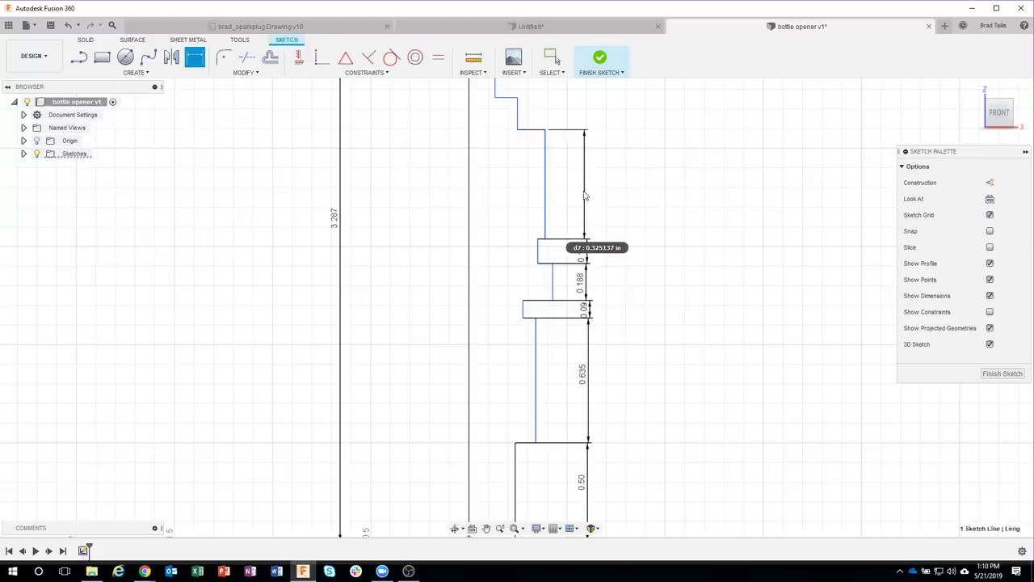
left_click(585, 194)
key("Return")
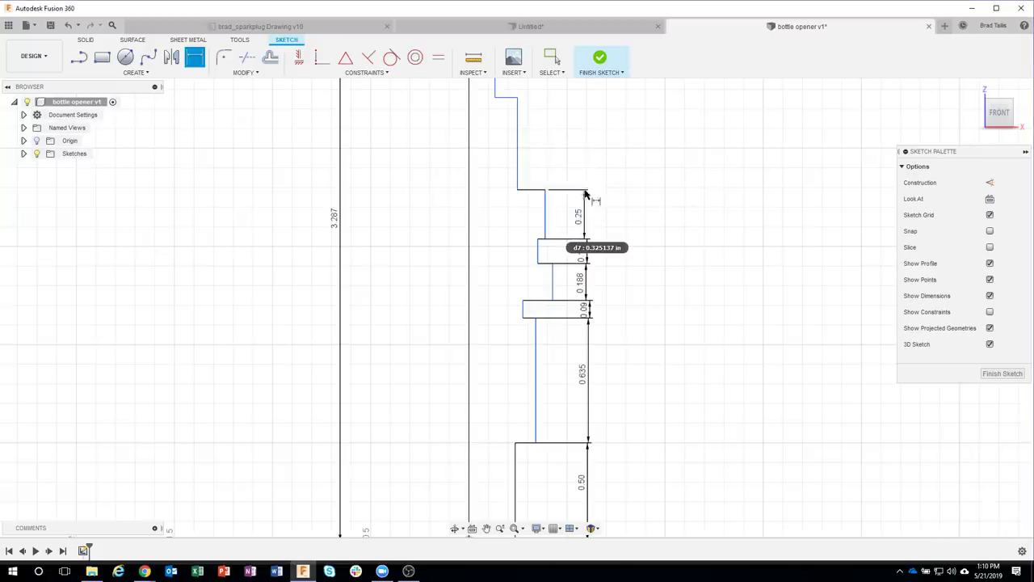
Step: Dimension the next step line at 0.125 and the long vertical line above the steps
middle_click_drag(588, 197, 511, 288)
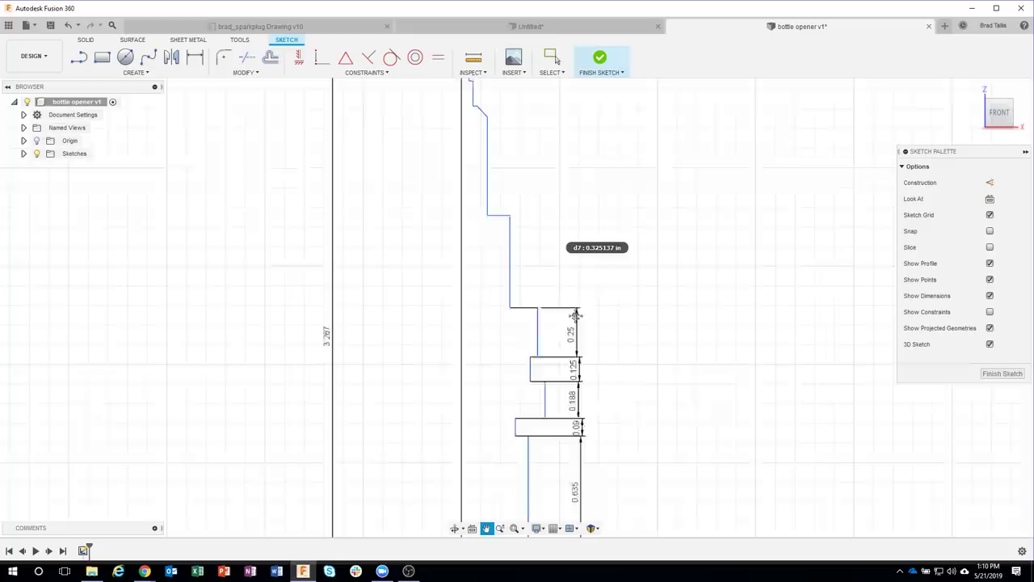
left_click(507, 287)
left_click(578, 297)
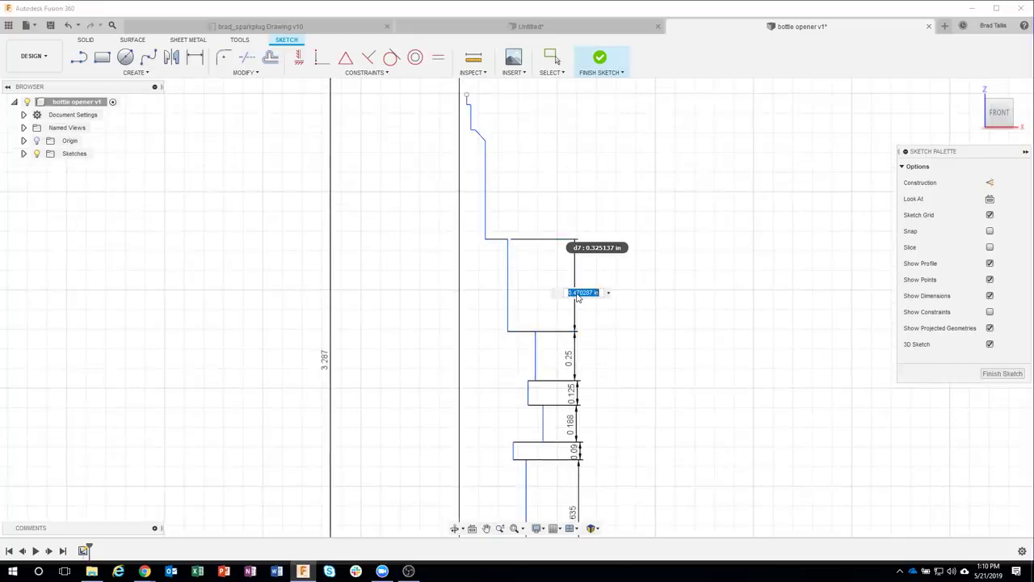
type("125")
key("Return")
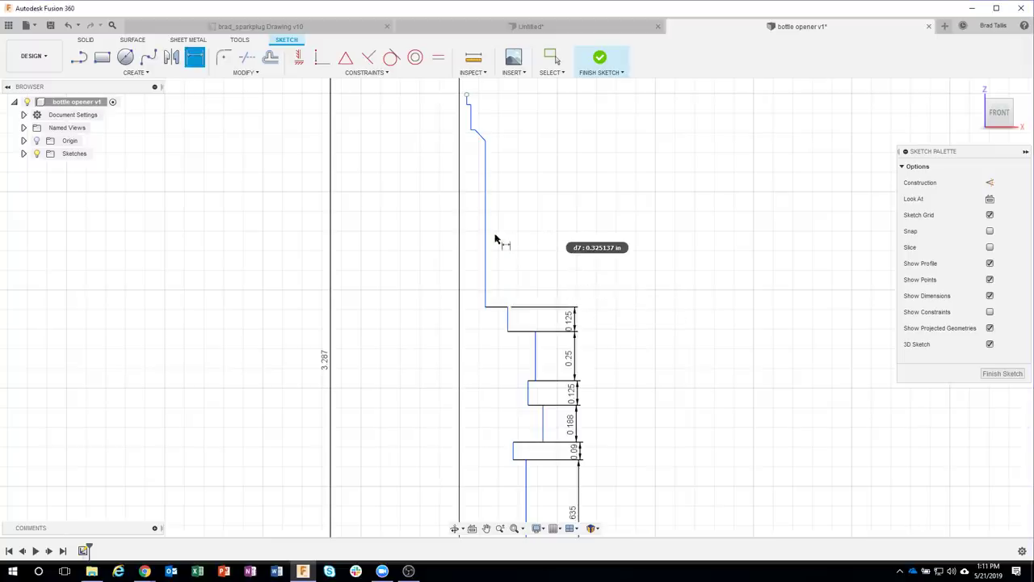
left_click(485, 231)
left_click(579, 244)
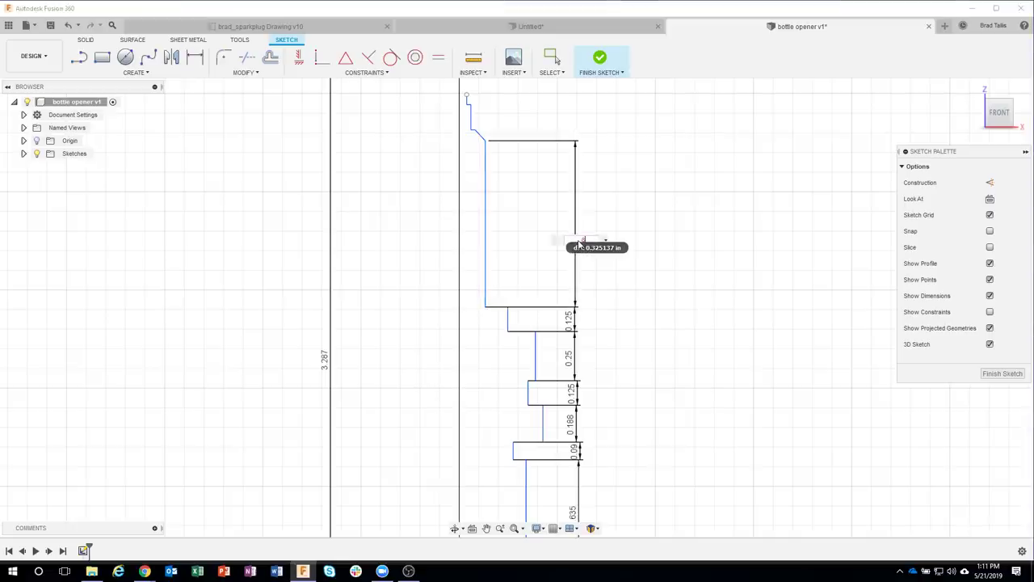
key("Return")
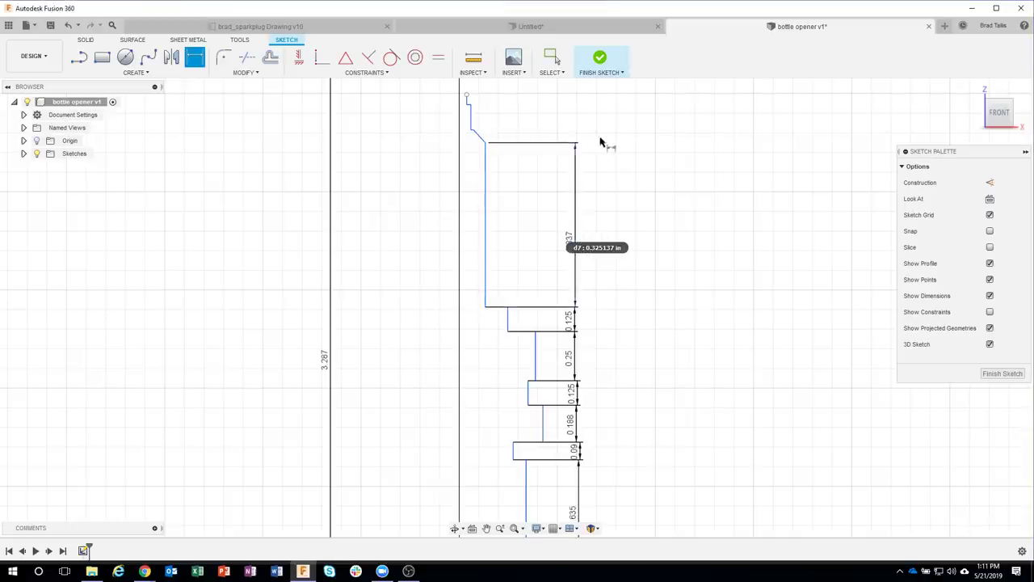
Step: Set the tapered segment's height dimension to 0.10
middle_click_drag(627, 144, 623, 238)
scroll(501, 201, "up", 3)
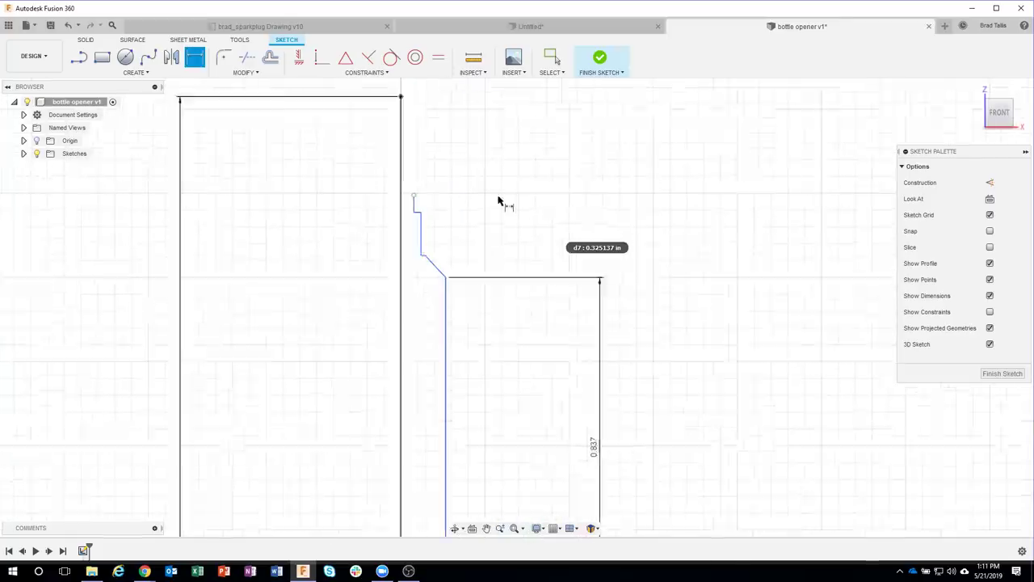
scroll(453, 267, "up", 1)
left_click(431, 279)
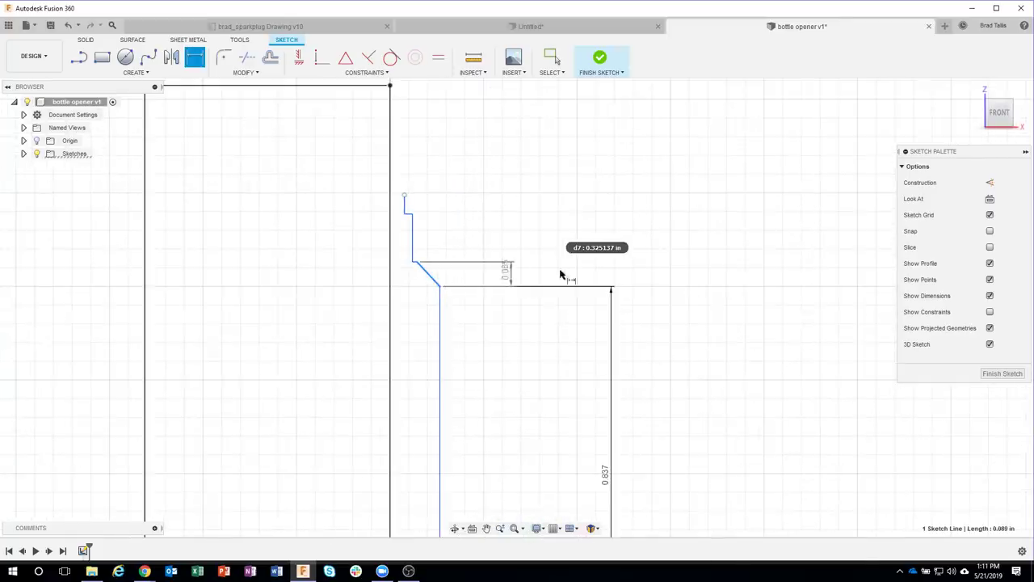
left_click(625, 278)
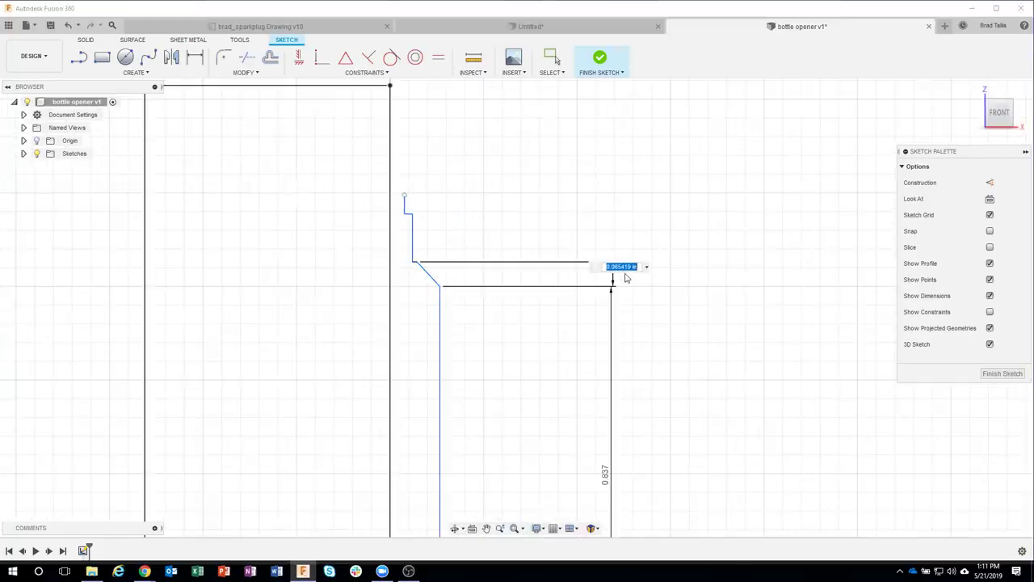
key("BackSpace")
type(".1")
key("Return")
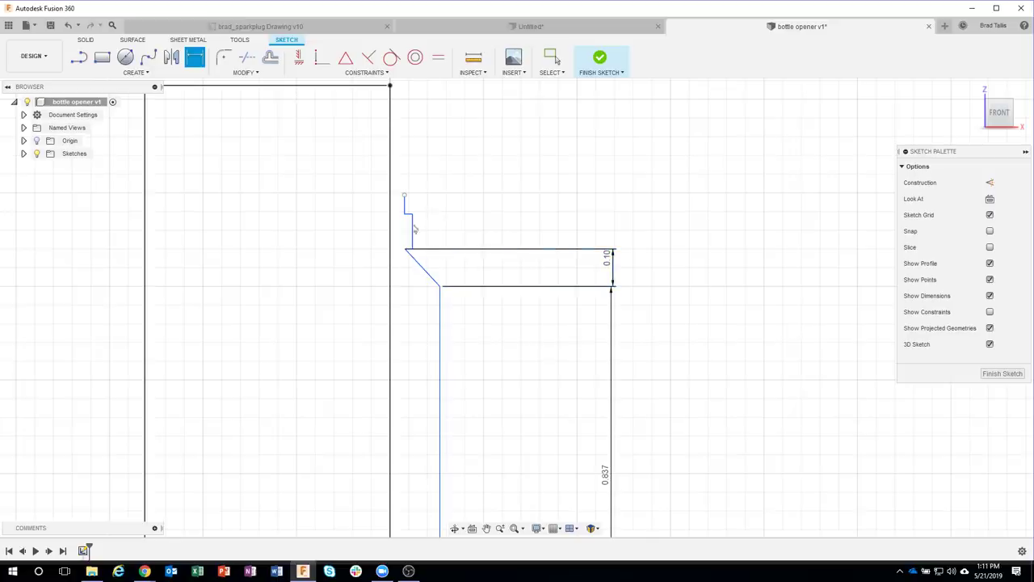
key("Escape")
Step: Drag the taper's top endpoint to the right
left_click_drag(383, 183, 428, 253)
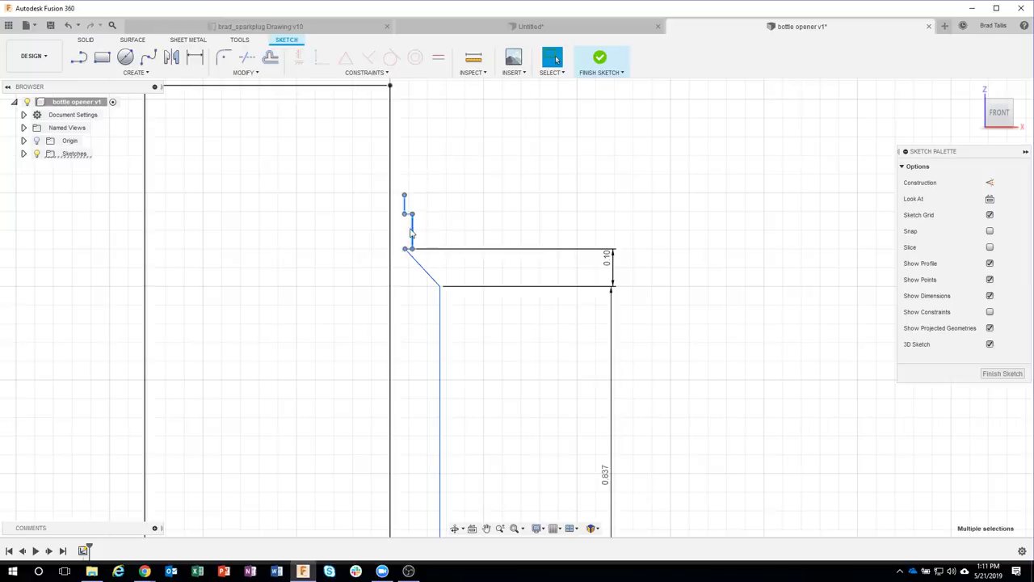
key("Escape")
scroll(429, 232, "up", 2)
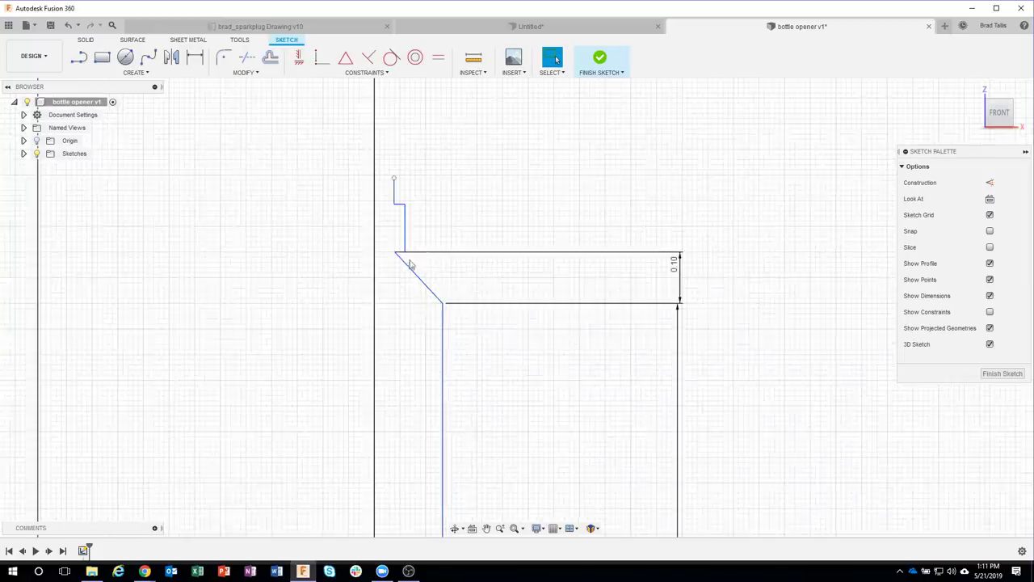
left_click_drag(396, 255, 427, 257)
Step: Dimension the short step above the taper at 0.14, then undo it back to 0.093
key("d")
left_click(406, 226)
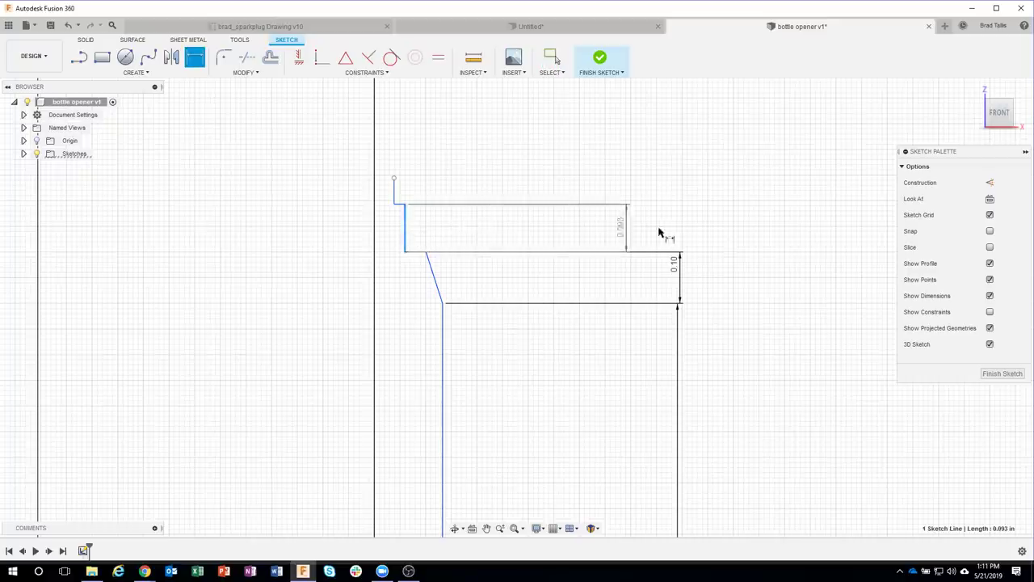
left_click(667, 233)
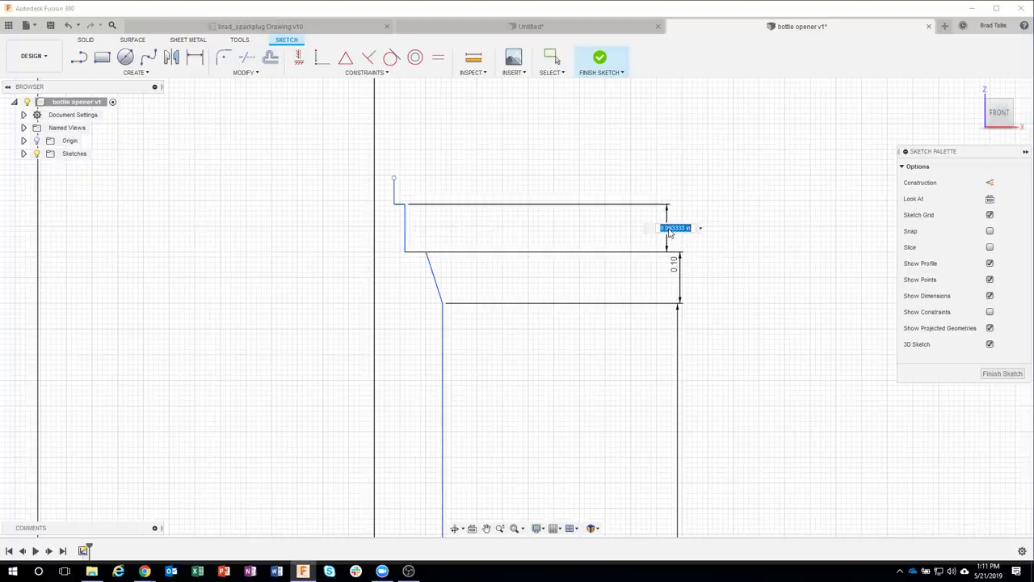
key("BackSpace")
type("0.14")
key("Return")
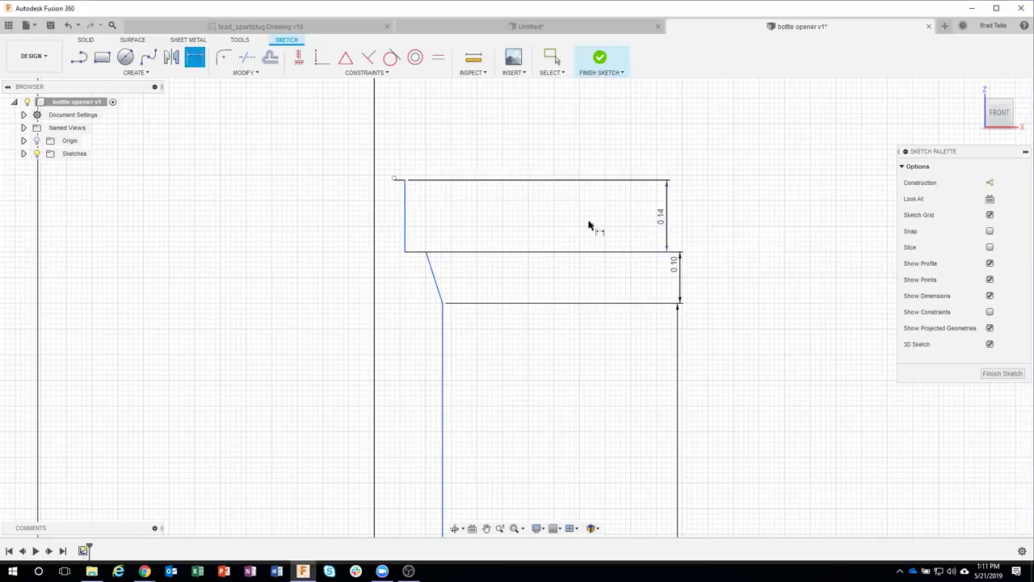
key("Escape")
scroll(385, 158, "up", 2)
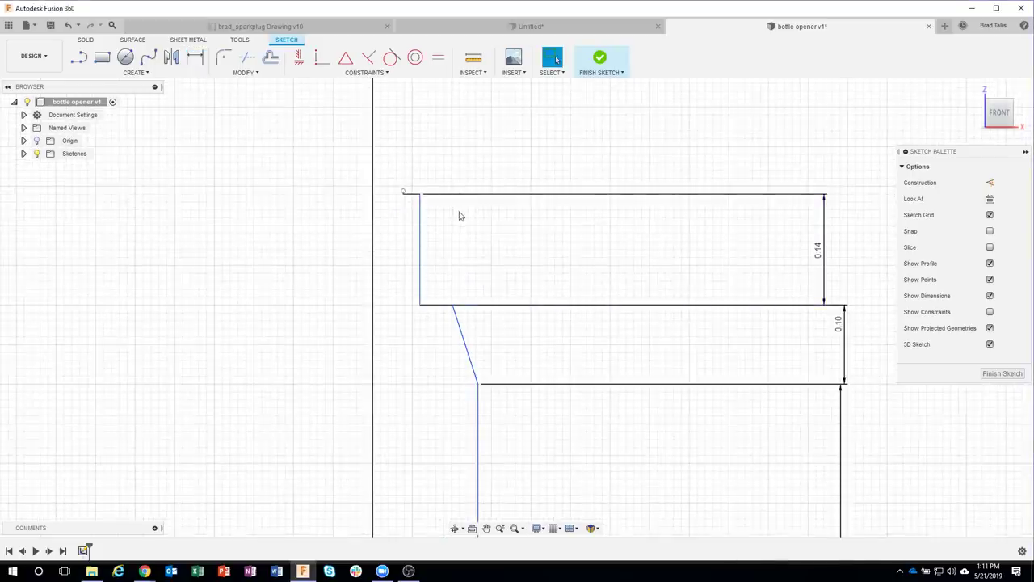
key("ctrl+z")
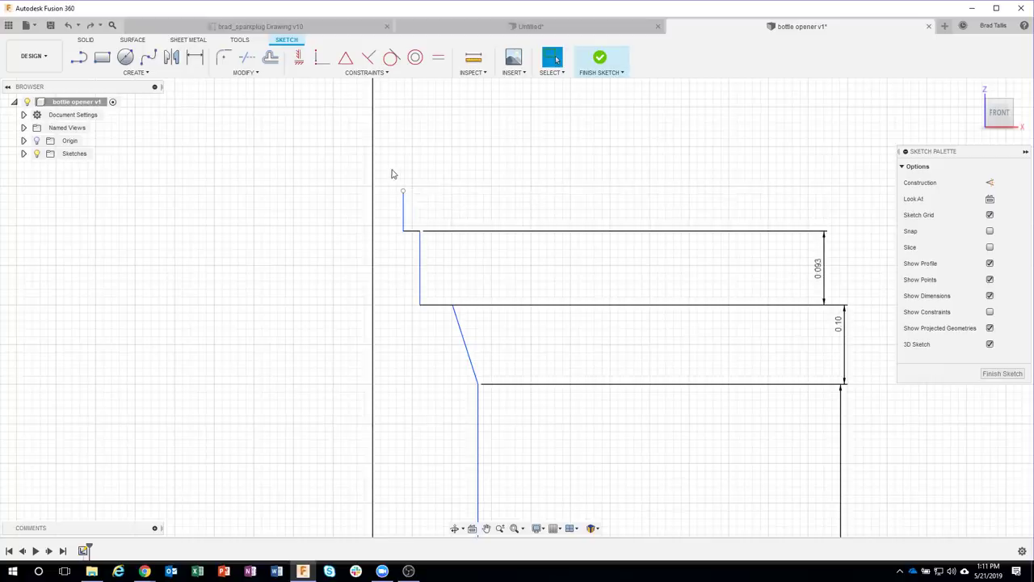
Step: Delete the 0.093 dimension and its lines, and move the top segments further up
left_click_drag(392, 174, 438, 249)
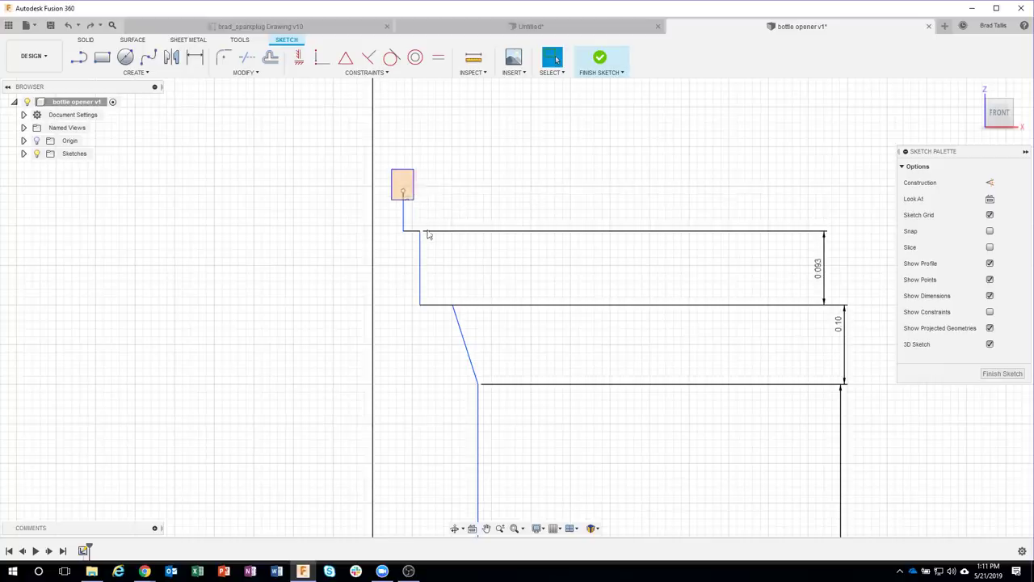
left_click(529, 205)
left_click(819, 272)
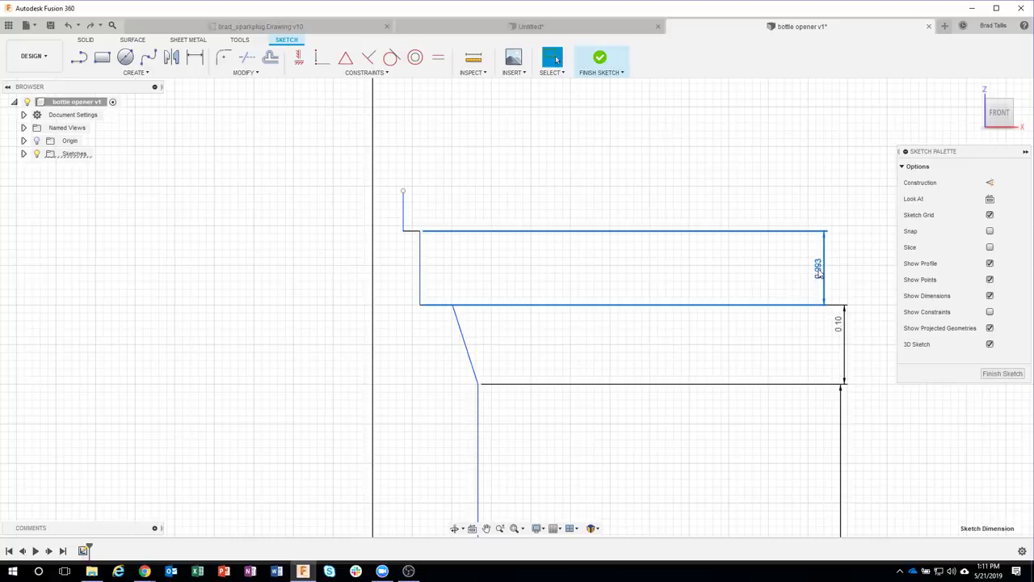
key("Delete")
left_click_drag(385, 165, 466, 273)
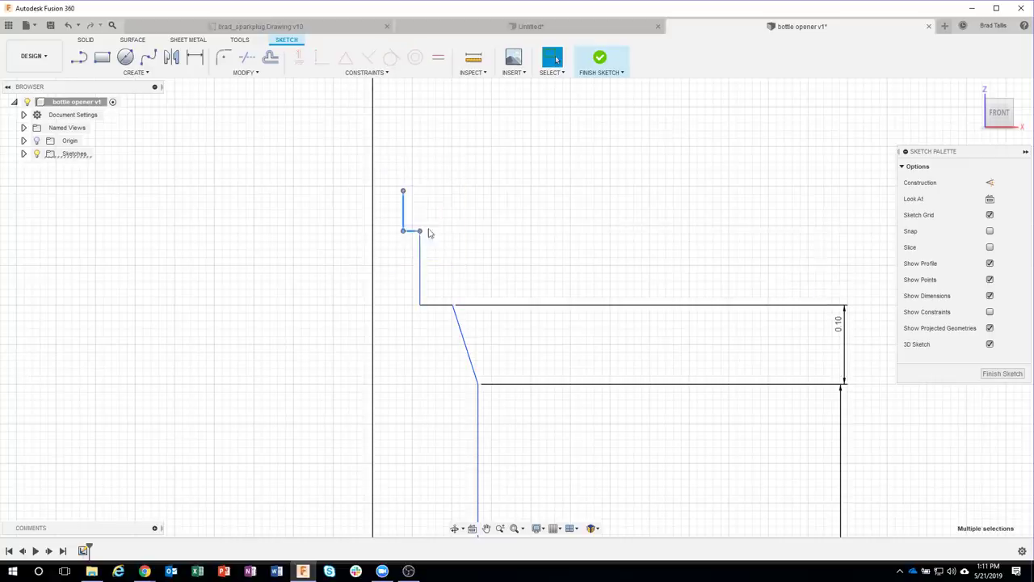
left_click_drag(414, 233, 428, 140)
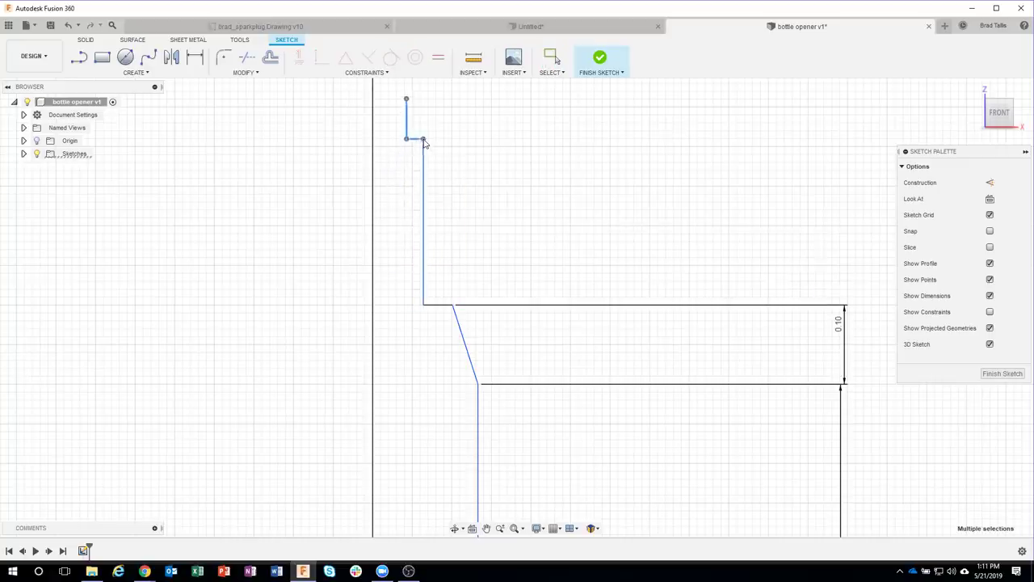
left_click(535, 227)
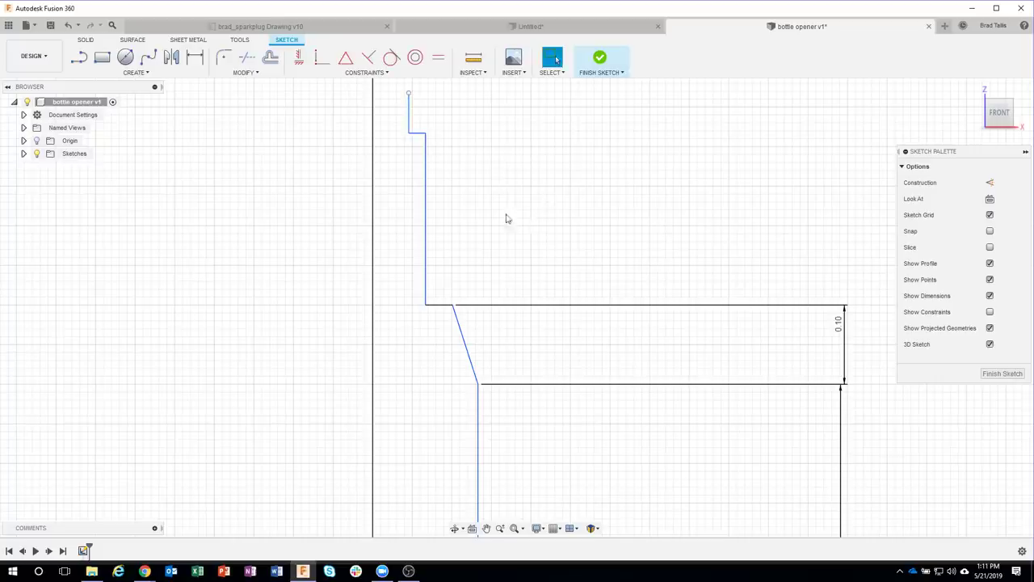
Step: Dimension the long vertical line at 0.14 and the top step at 0.064
key("d")
left_click(425, 203)
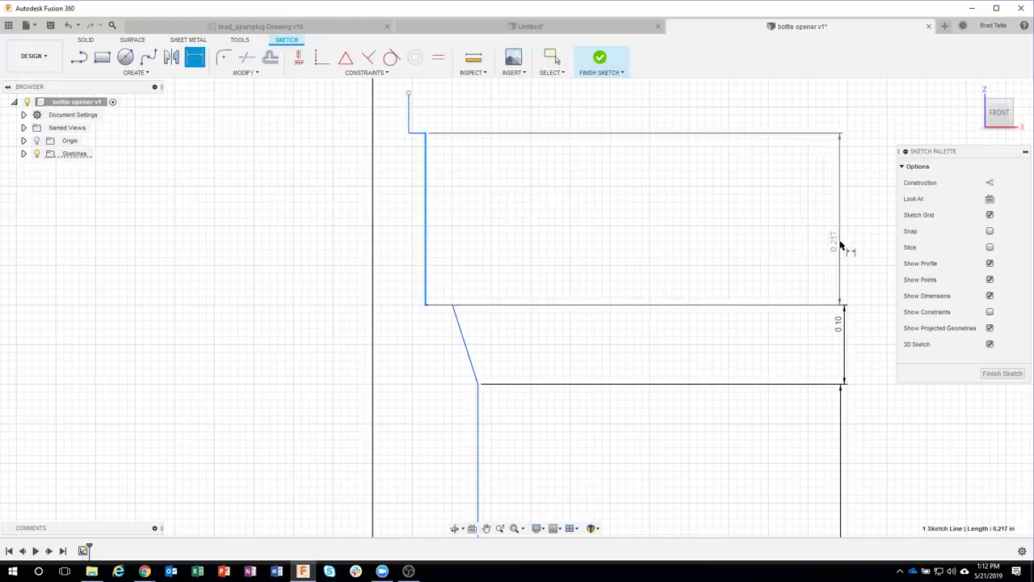
left_click(841, 244)
key("BackSpace")
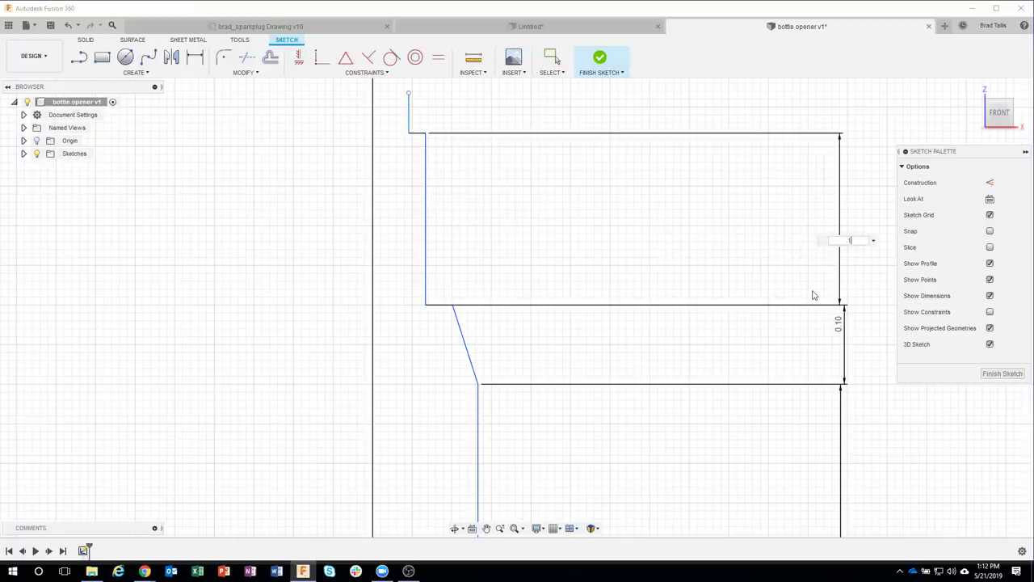
type("14")
key("Return")
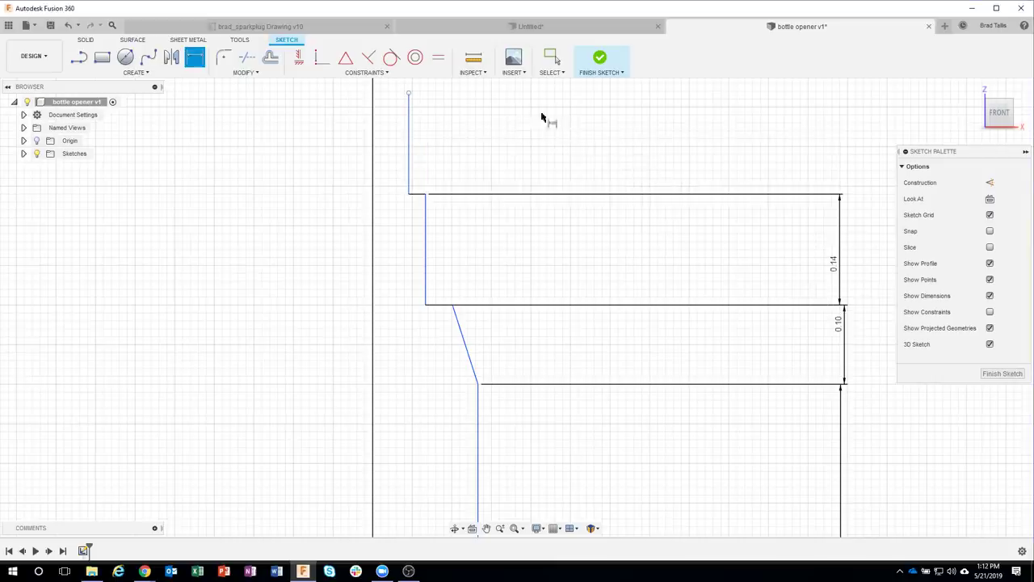
left_click(411, 145)
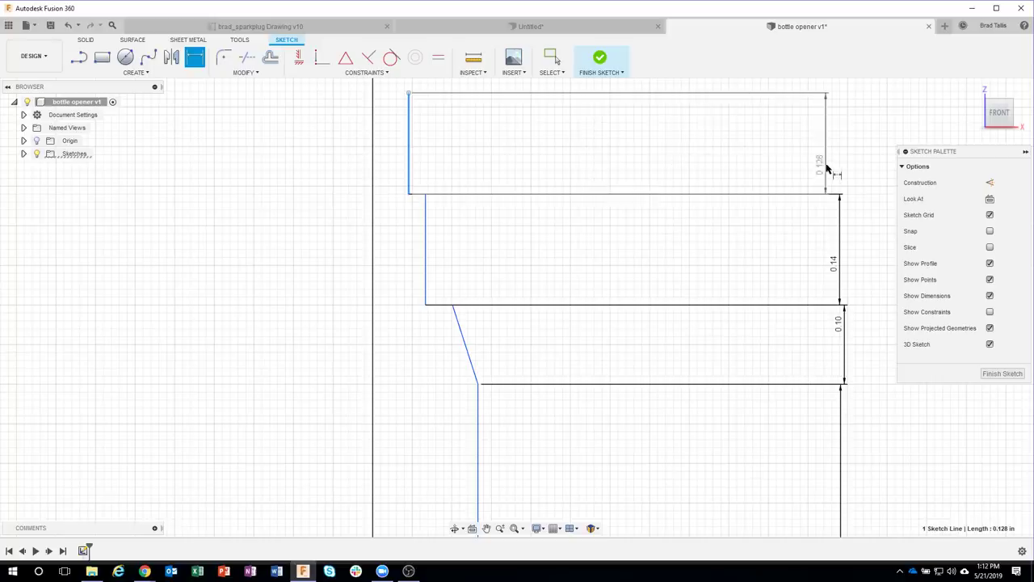
left_click(825, 166)
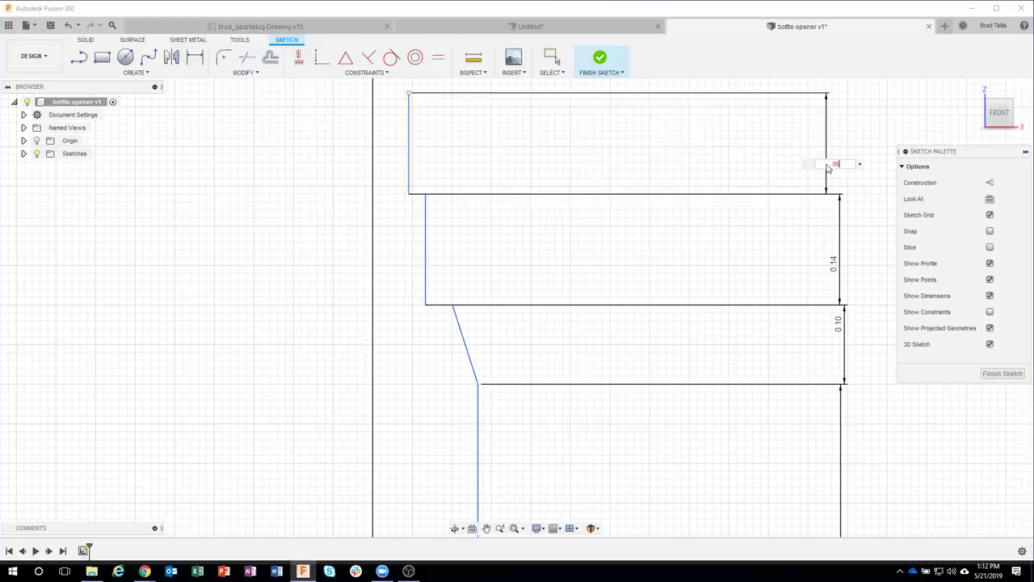
key("Return")
scroll(485, 182, "down", 2)
scroll(522, 234, "down", 2)
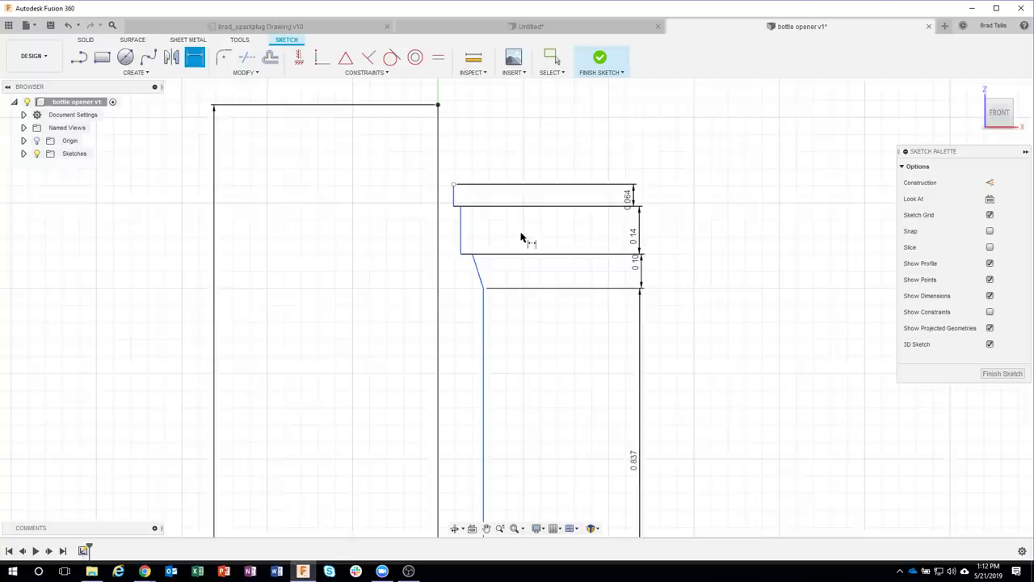
Step: Draw a 0.093 horizontal line from the tall rectangle's top-right corner
middle_click_drag(547, 192, 545, 238)
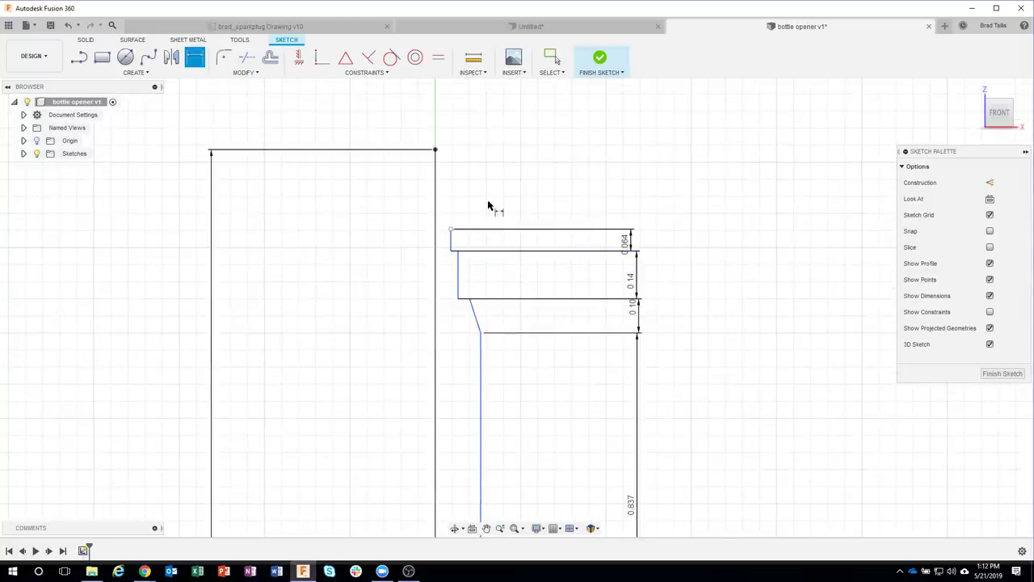
key("Escape")
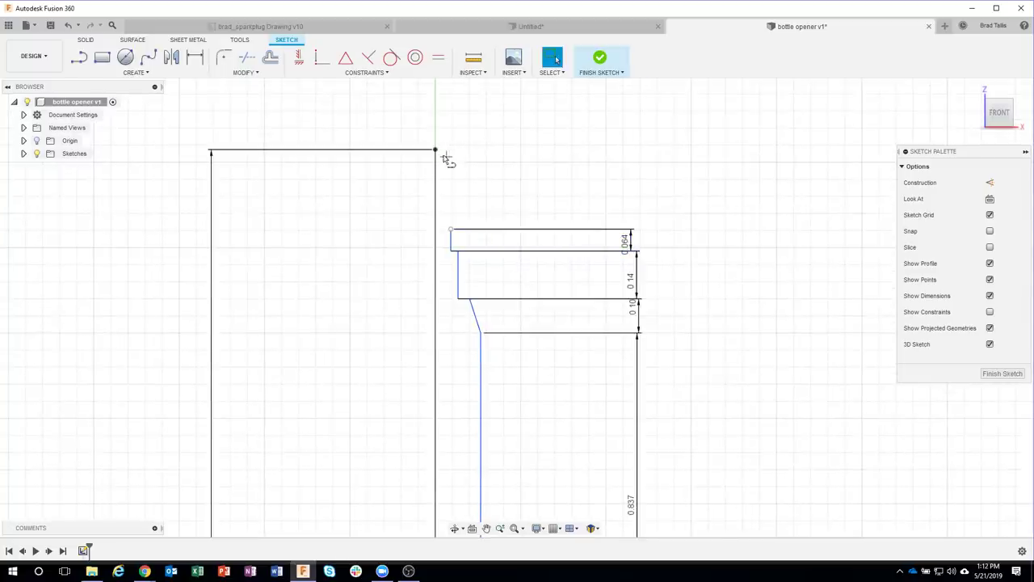
key("l")
left_click(435, 150)
type("0.093")
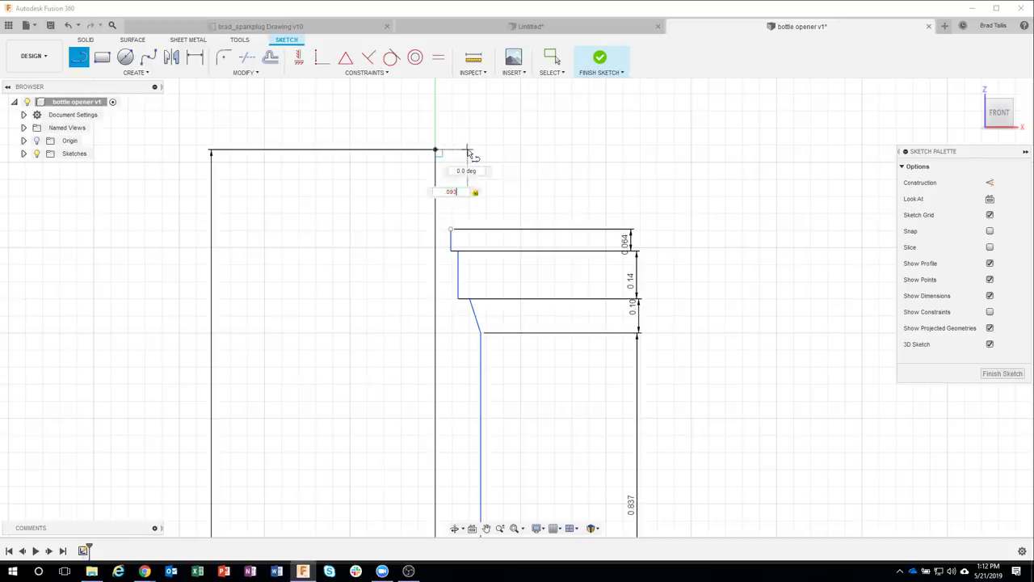
key("Return")
key("Escape")
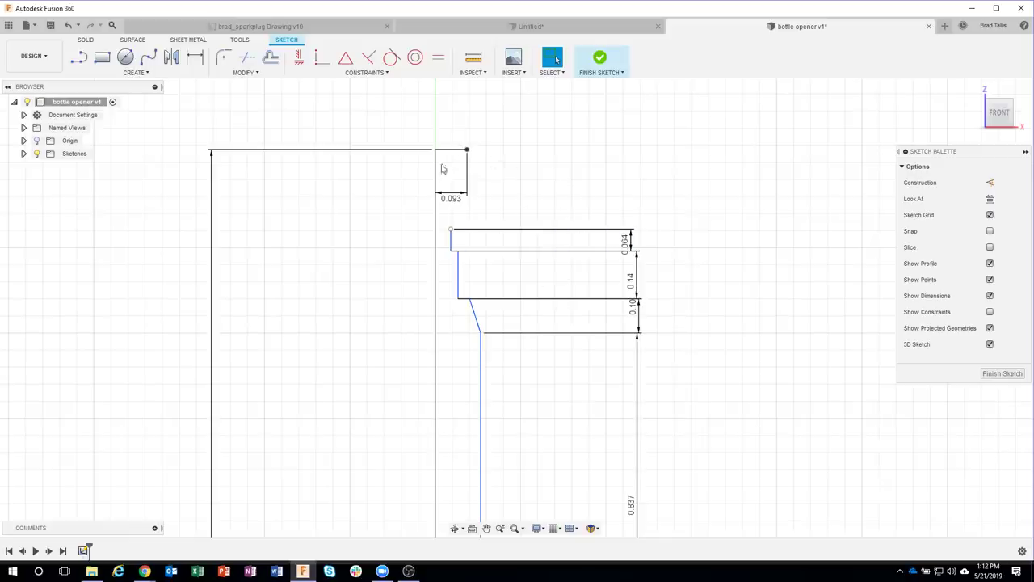
Step: Dimension the top step at 0.105 and the second step at 0.125 from the centerline
key("d")
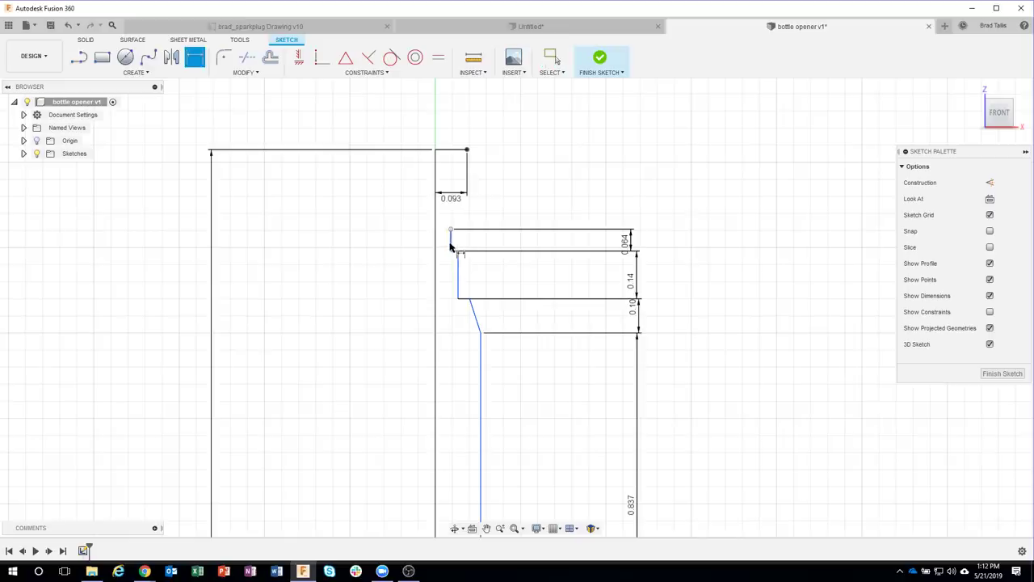
left_click(451, 242)
left_click(435, 241)
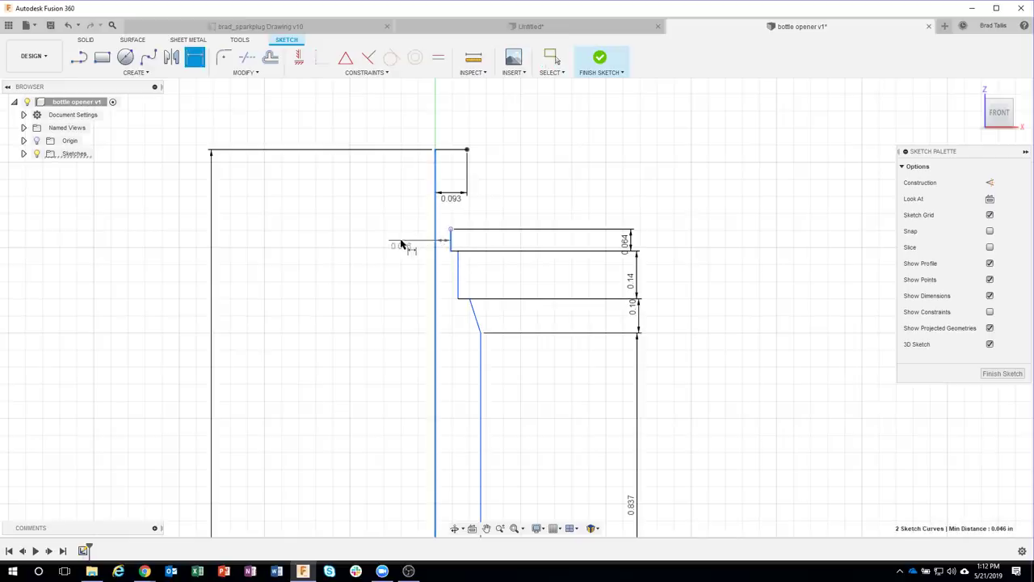
left_click(397, 240)
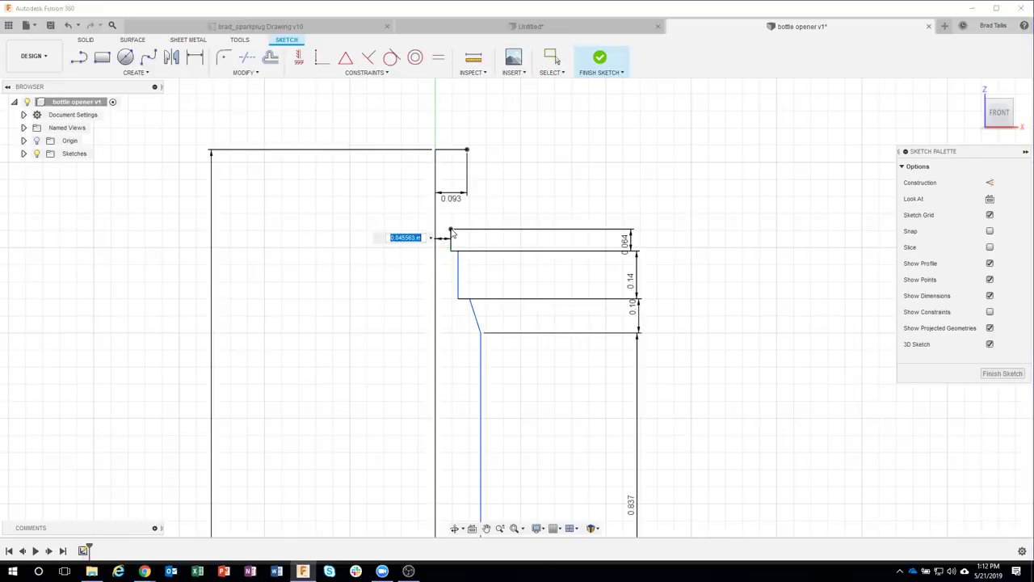
key("BackSpace")
type("0.105")
key("Return")
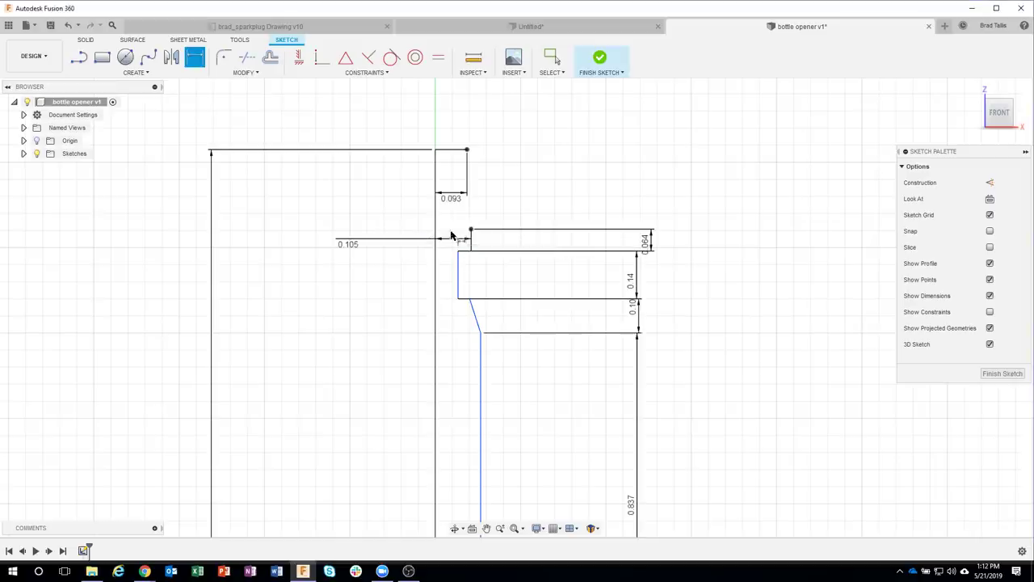
left_click(458, 282)
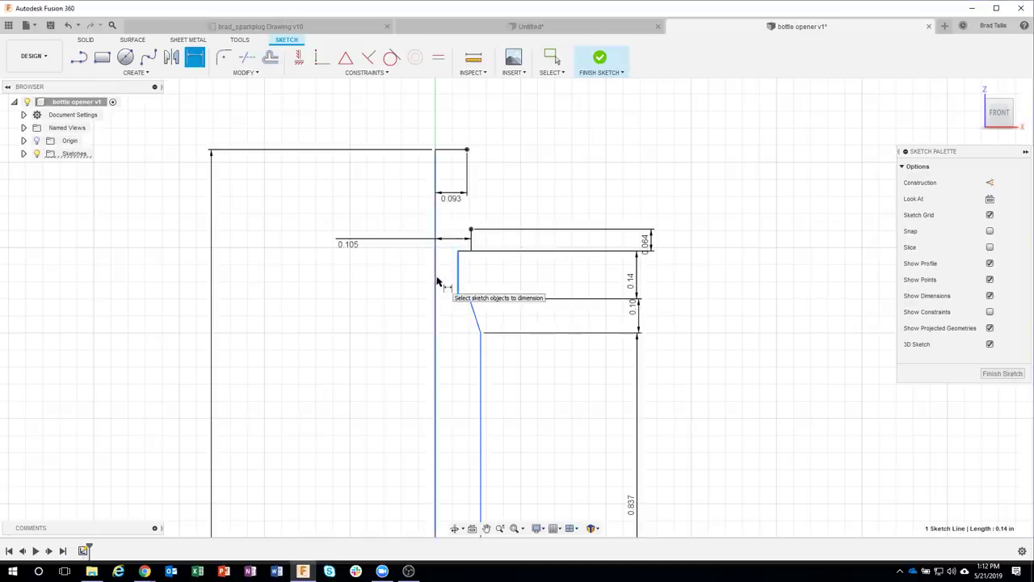
left_click(436, 279)
left_click(355, 280)
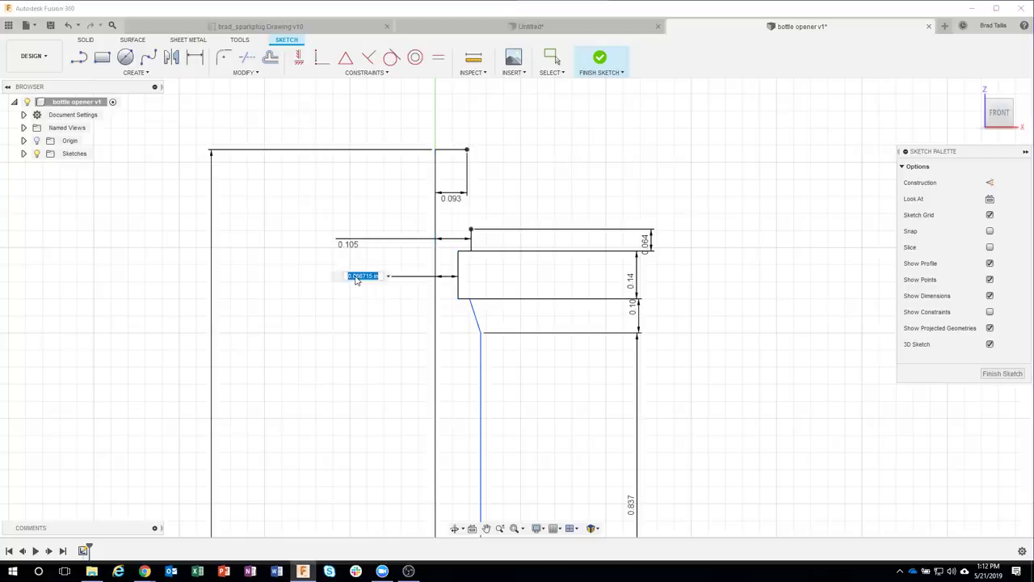
type(".125")
key("Return")
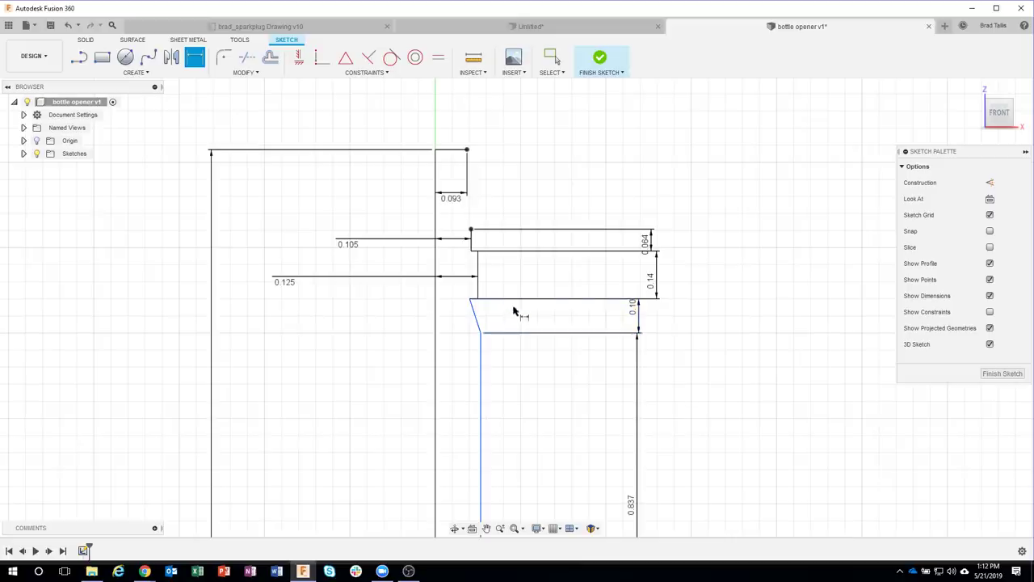
Step: Dimension the shaft edge at 0.20 from the centerline and the taper offset at 0.03
left_click(481, 364)
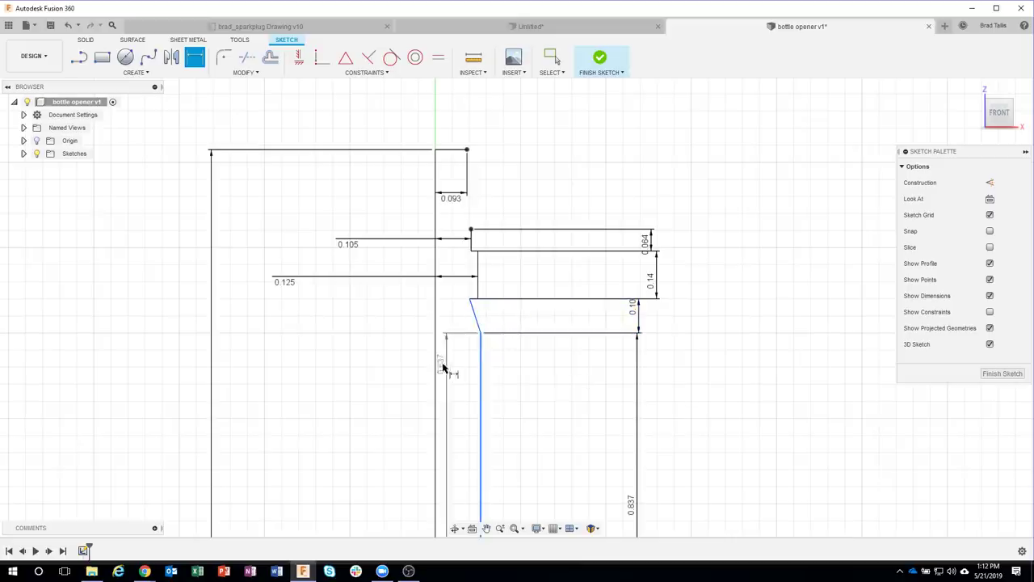
left_click(436, 368)
left_click(374, 361)
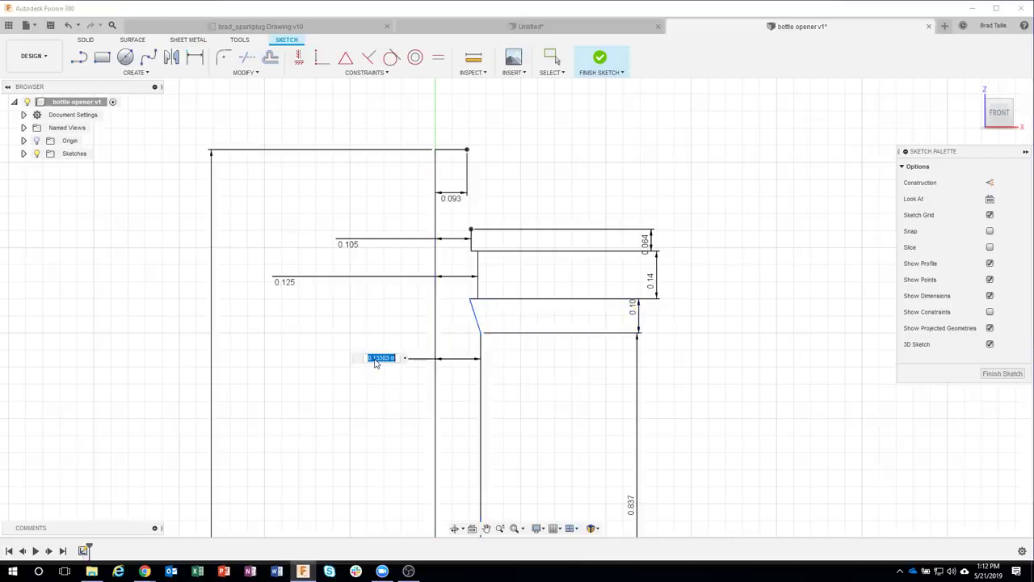
type("0.2")
key("Return")
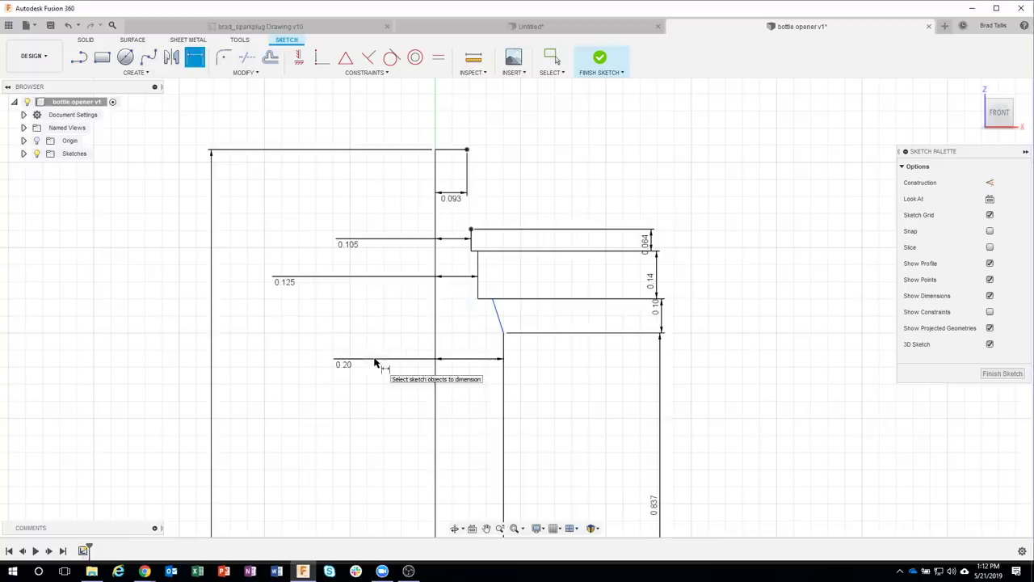
left_click(492, 299)
left_click(477, 299)
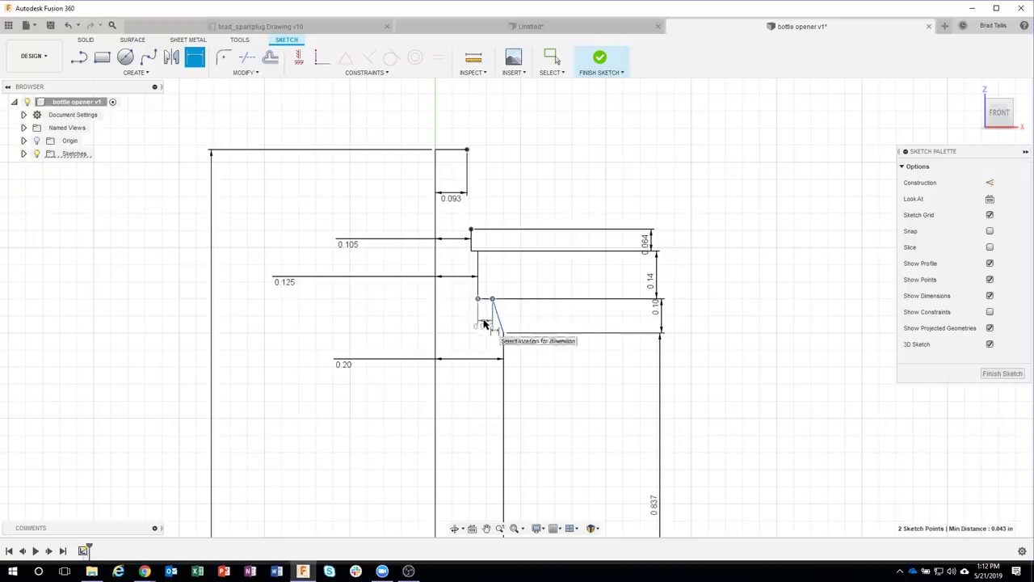
left_click(483, 322)
key("BackSpace")
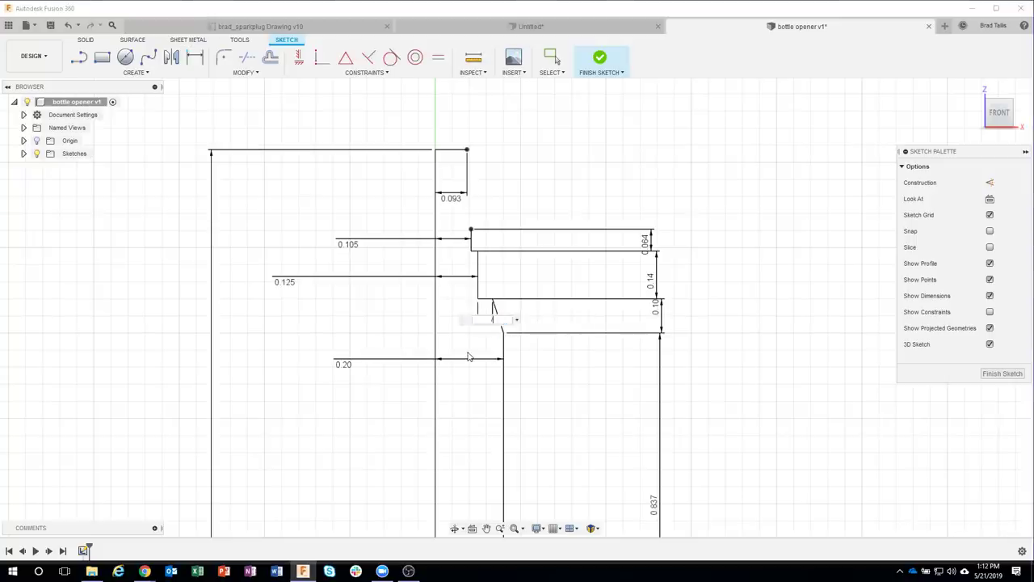
type("03")
key("Return")
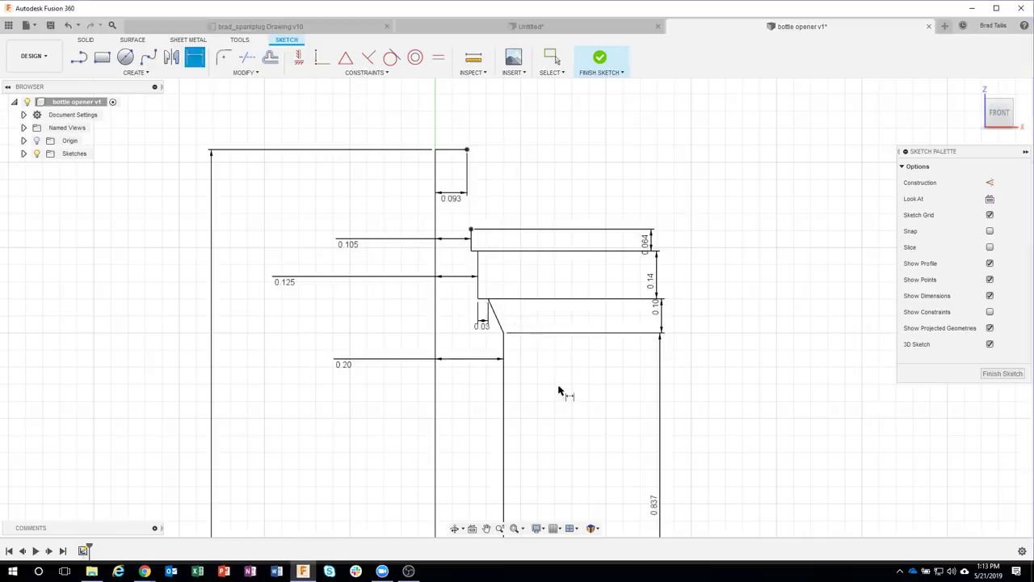
middle_click_drag(566, 345, 531, 143)
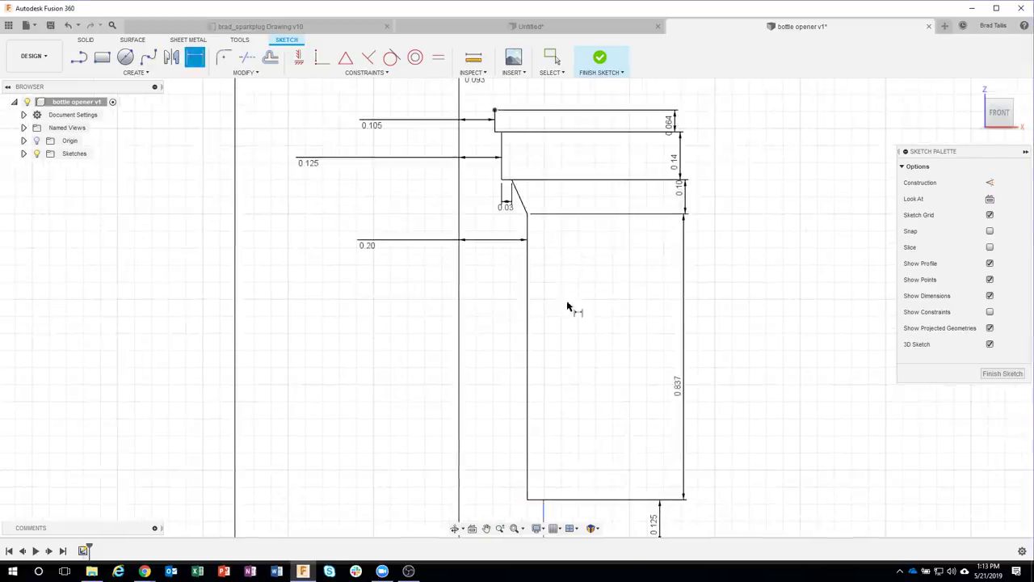
Step: Dimension the next two lower step edges at 0.30 and 0.344 from the centerline
middle_click_drag(568, 307, 577, 240)
scroll(605, 346, "down", 1)
scroll(600, 351, "down", 3)
middle_click_drag(601, 351, 550, 219)
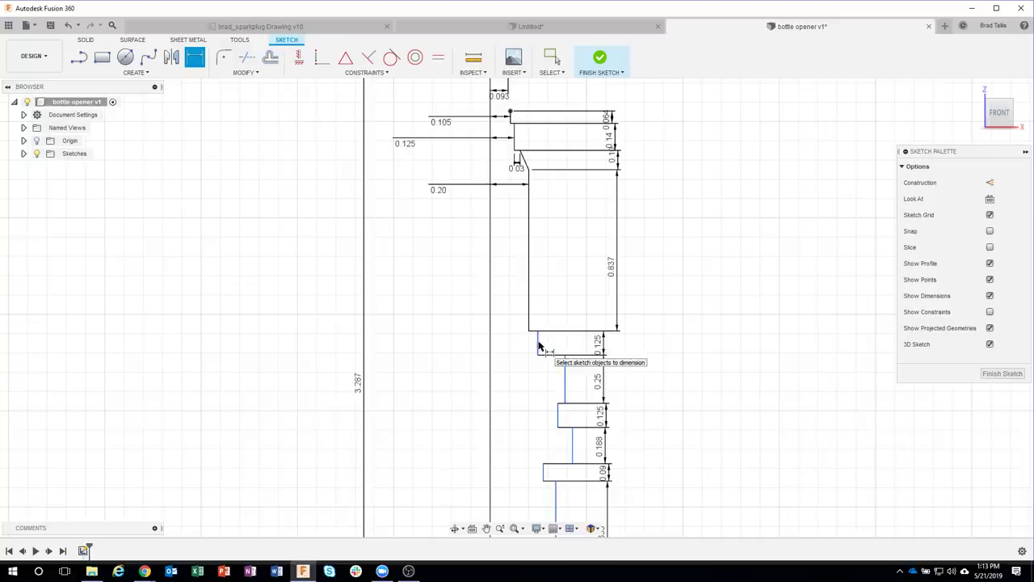
left_click(538, 344)
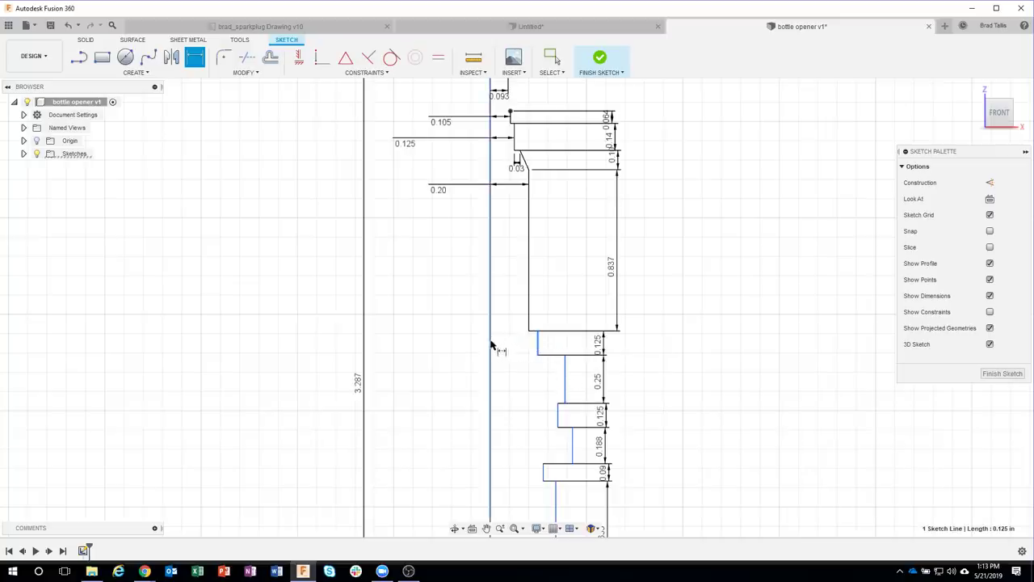
left_click(490, 346)
left_click(433, 344)
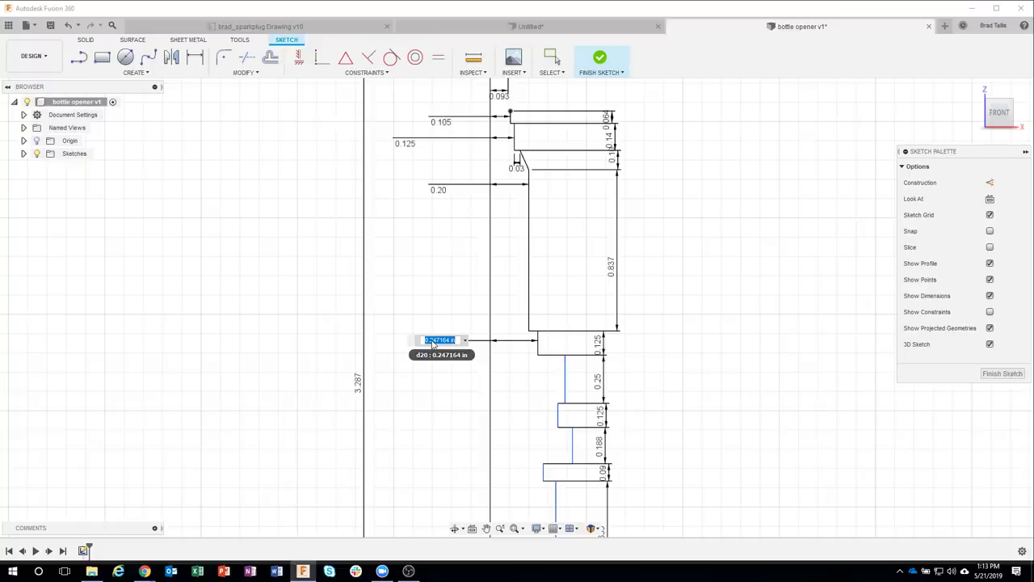
type(".3")
key("Return")
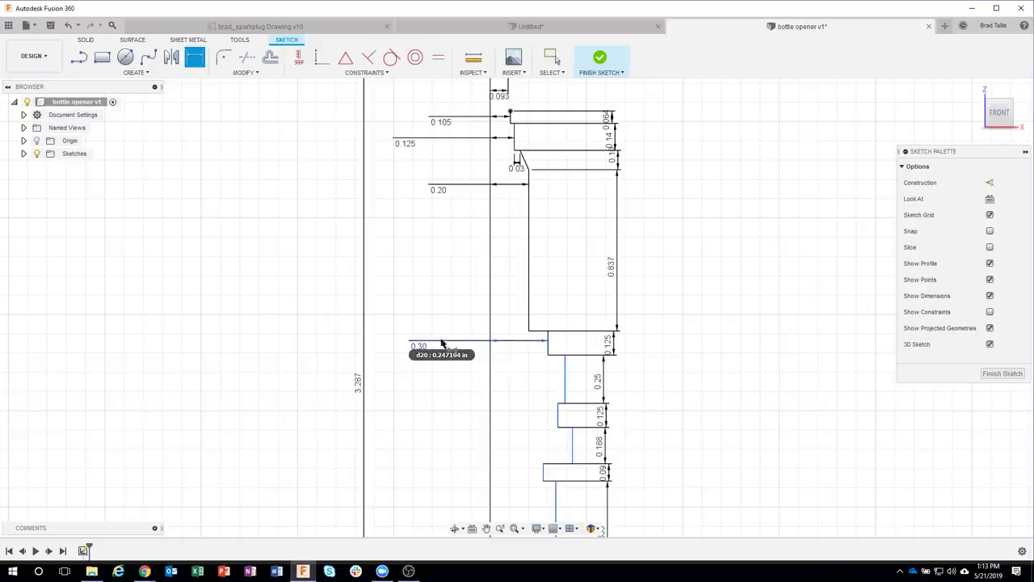
left_click(565, 386)
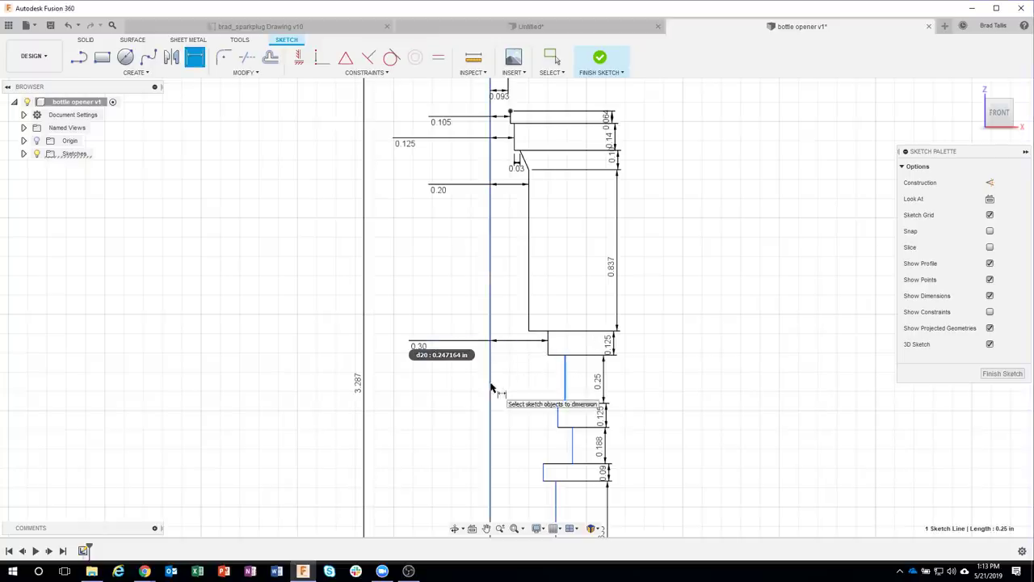
left_click(490, 393)
left_click(434, 387)
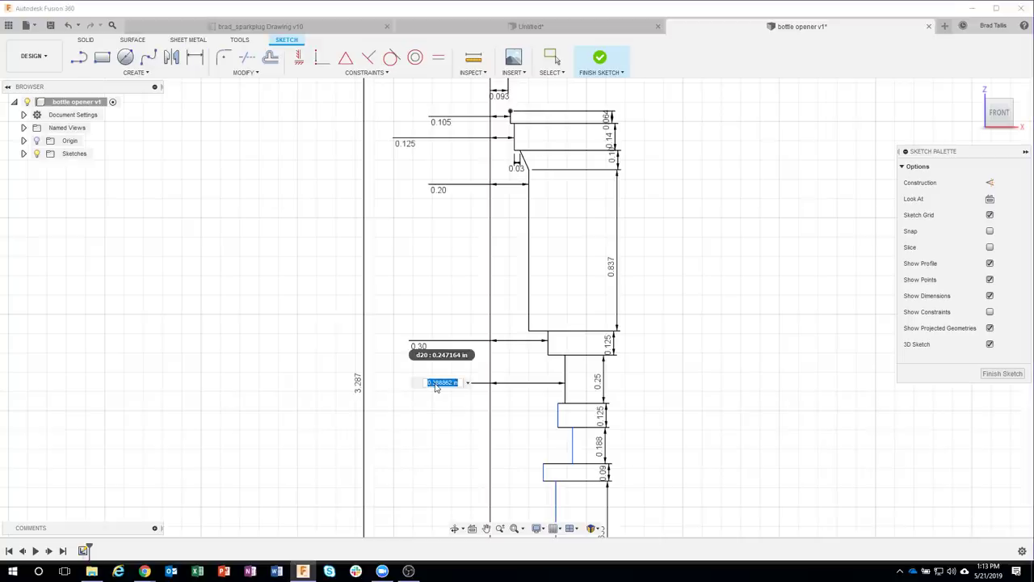
key("BackSpace")
type("0.344")
key("Return")
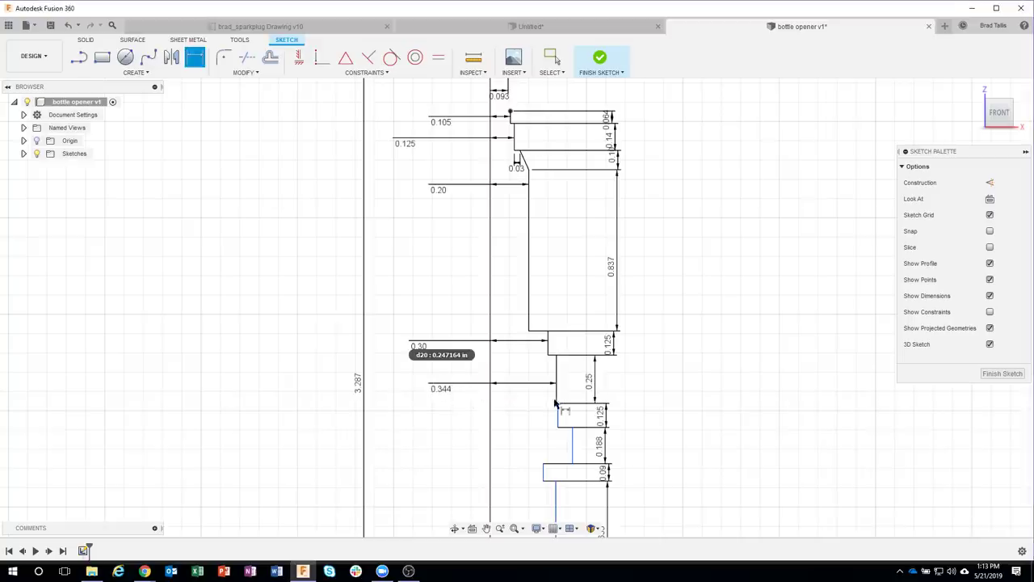
Step: Dimension the following step edges at 0.305 and 0.365 from the centerline
left_click(558, 414)
left_click(490, 420, "shift")
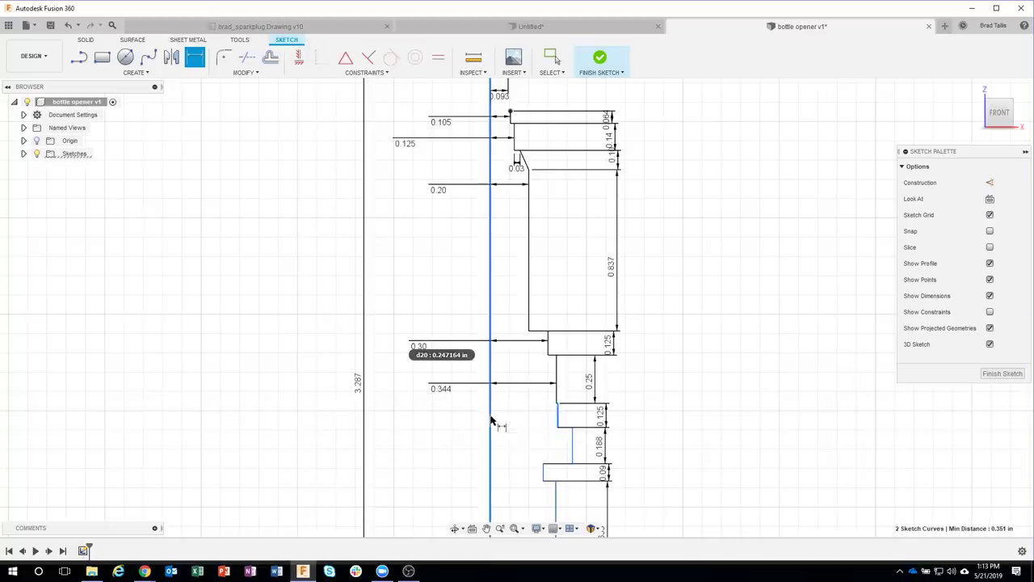
left_click(445, 419)
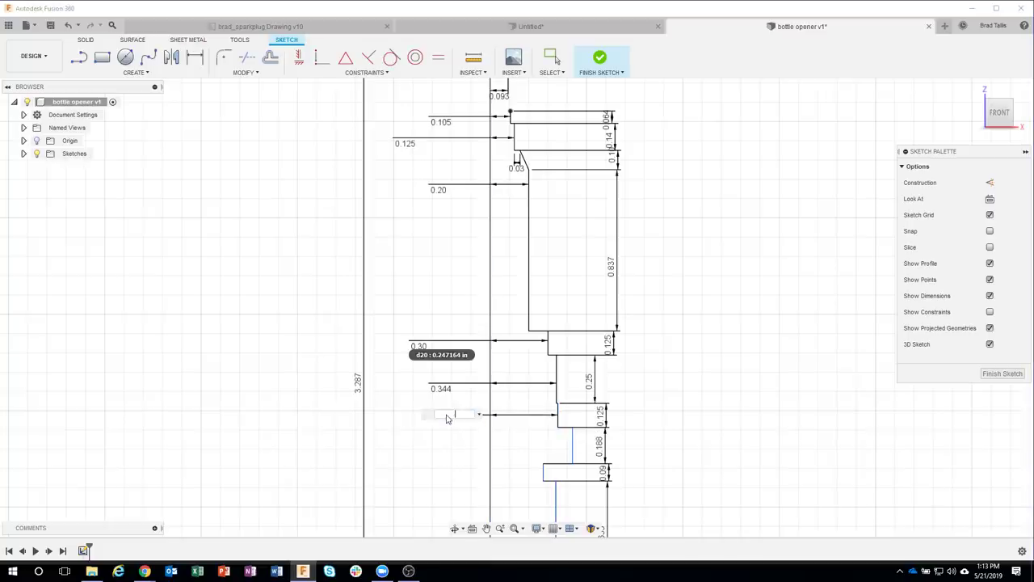
type("395")
key("Return")
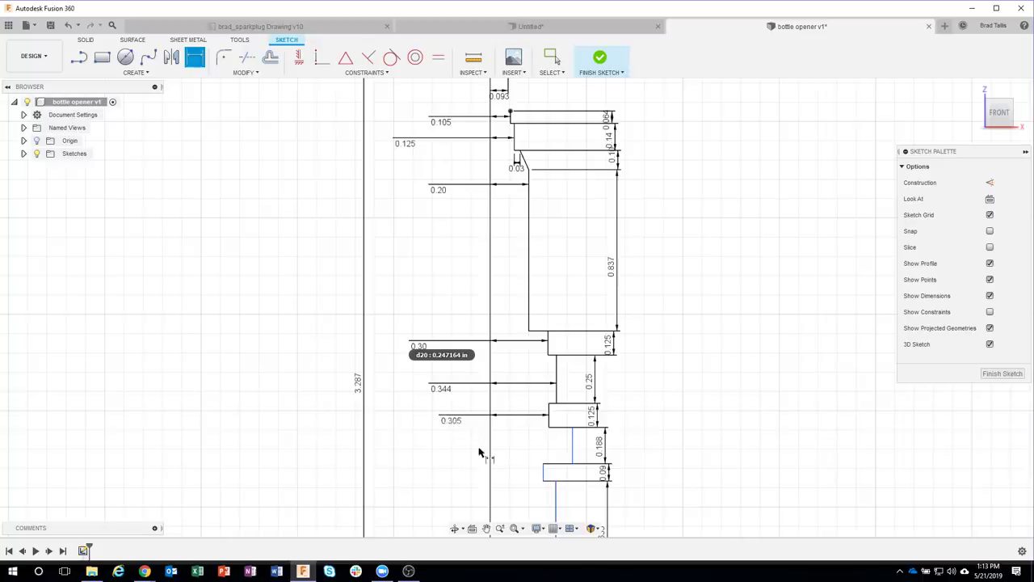
middle_click_drag(540, 487, 547, 350)
left_click(580, 308)
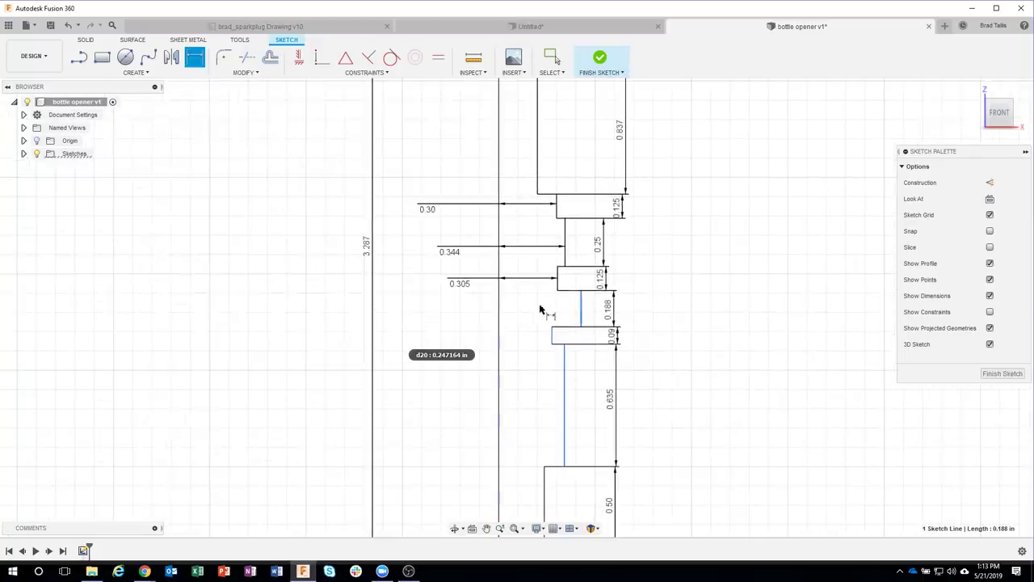
left_click(499, 309)
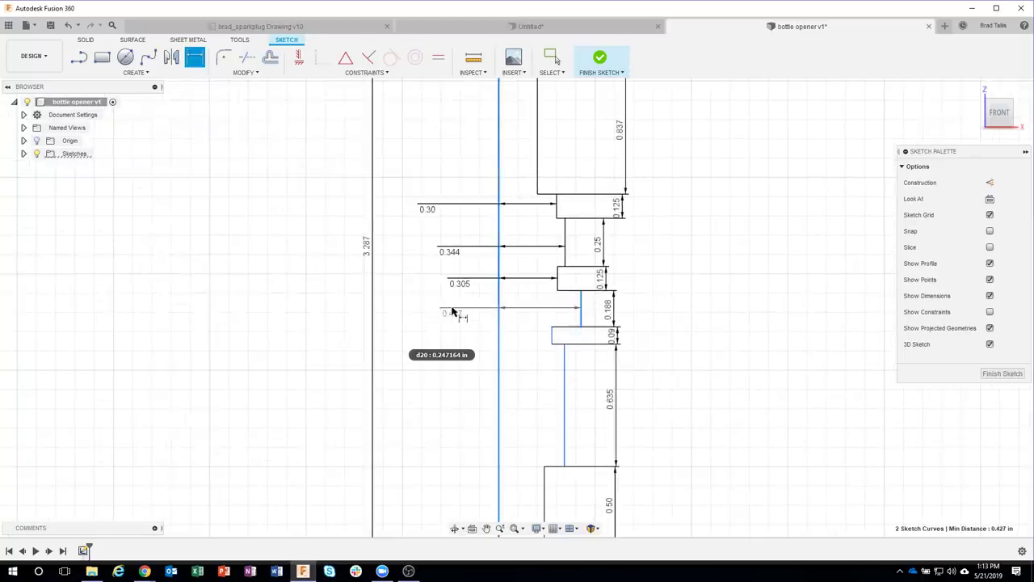
left_click(448, 310)
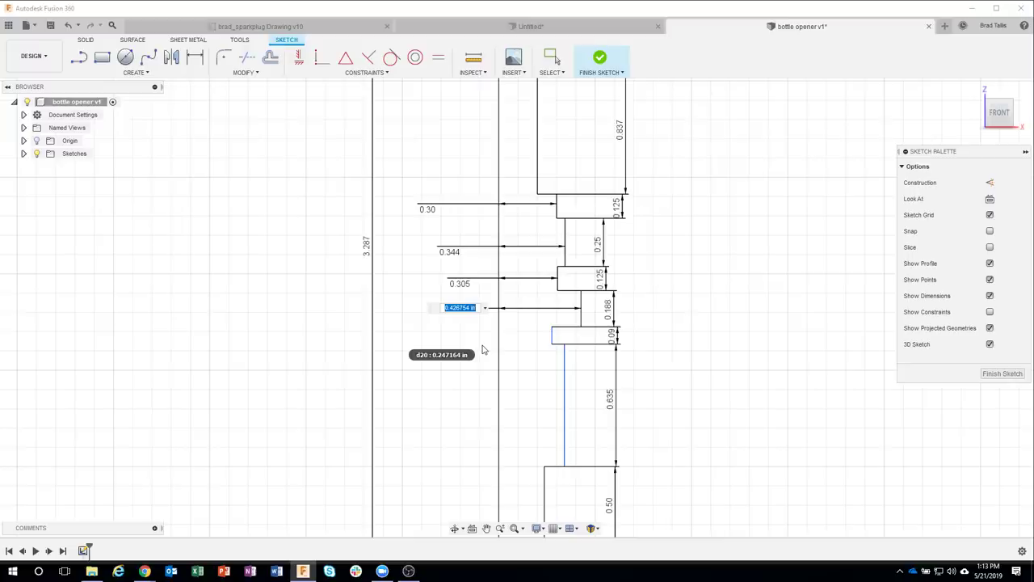
key("BackSpace")
type("0.365")
key("Return")
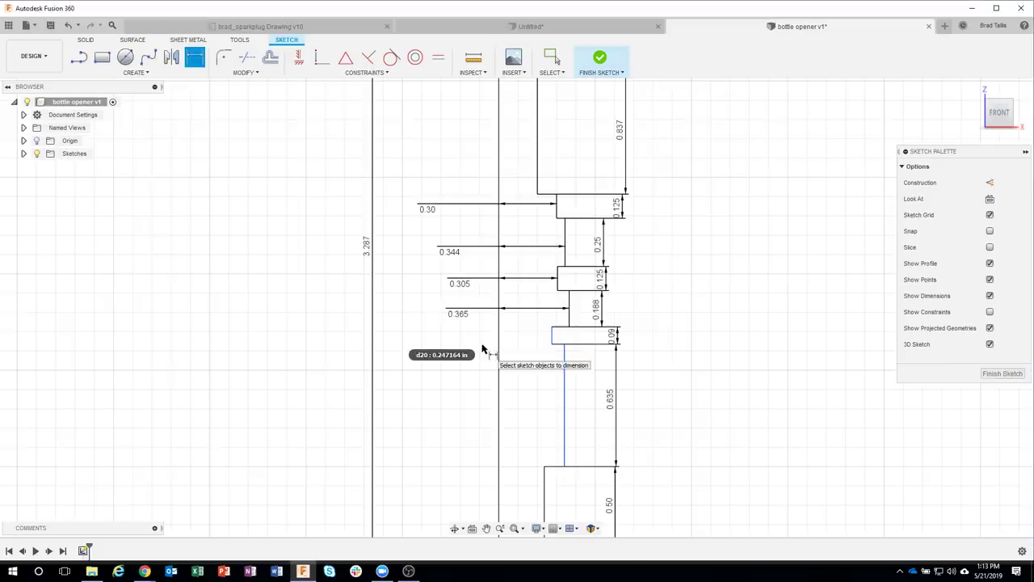
Step: Dimension the flange edge at 0.236 and the long lower shaft edge at 0.272
left_click(551, 338)
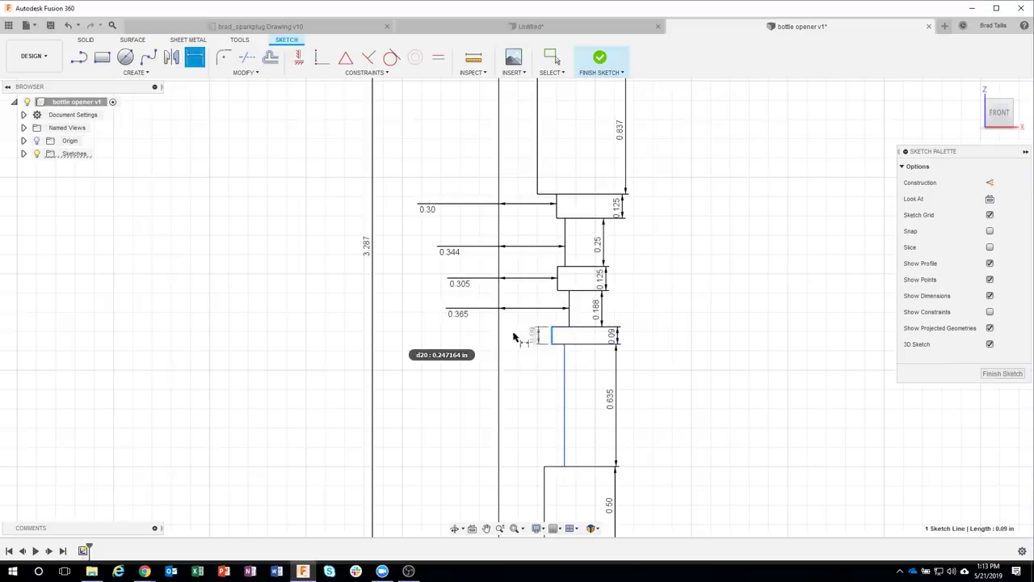
left_click(501, 342)
left_click(458, 338)
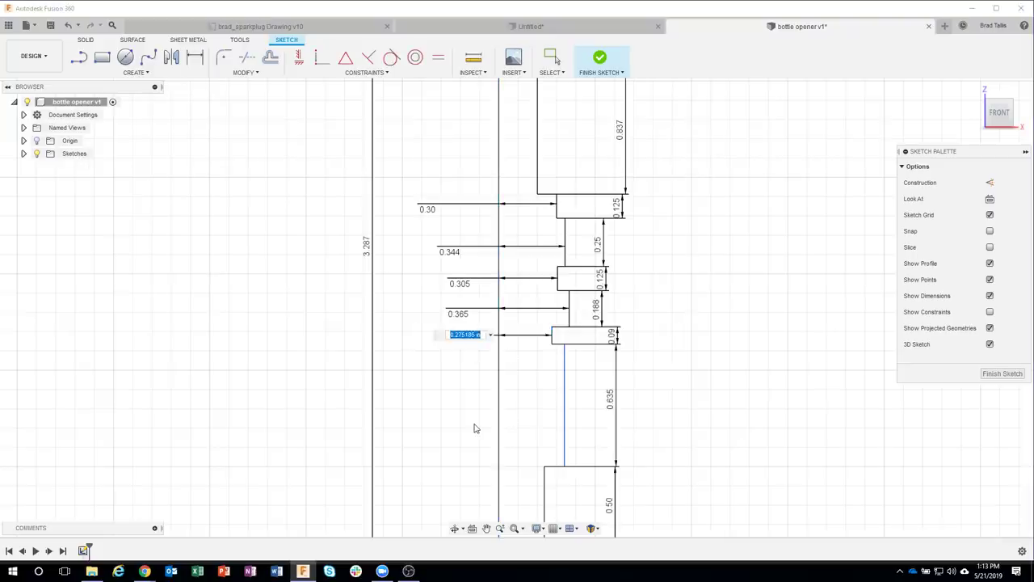
key("BackSpace")
type("6")
key("Return")
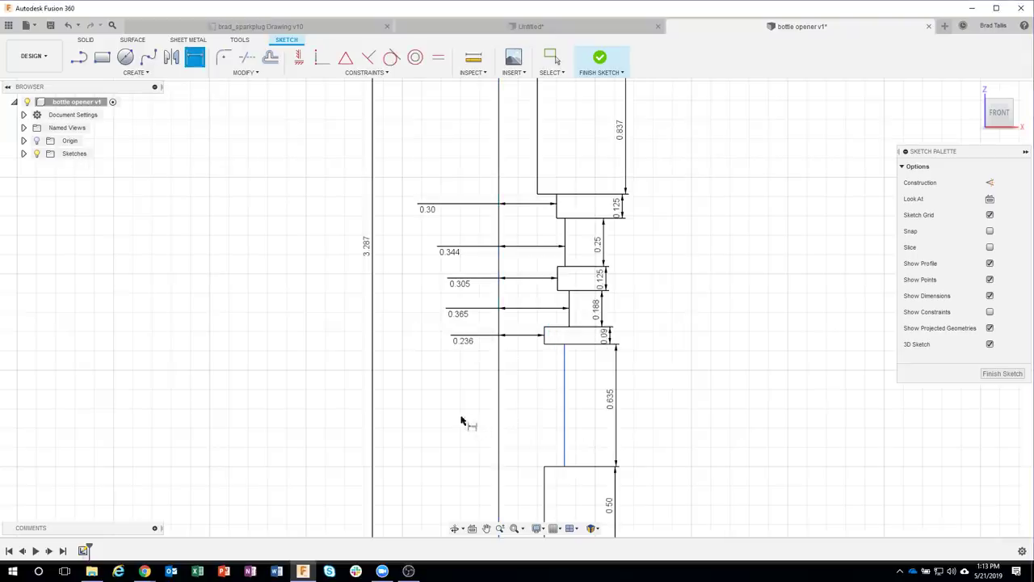
left_click(499, 400)
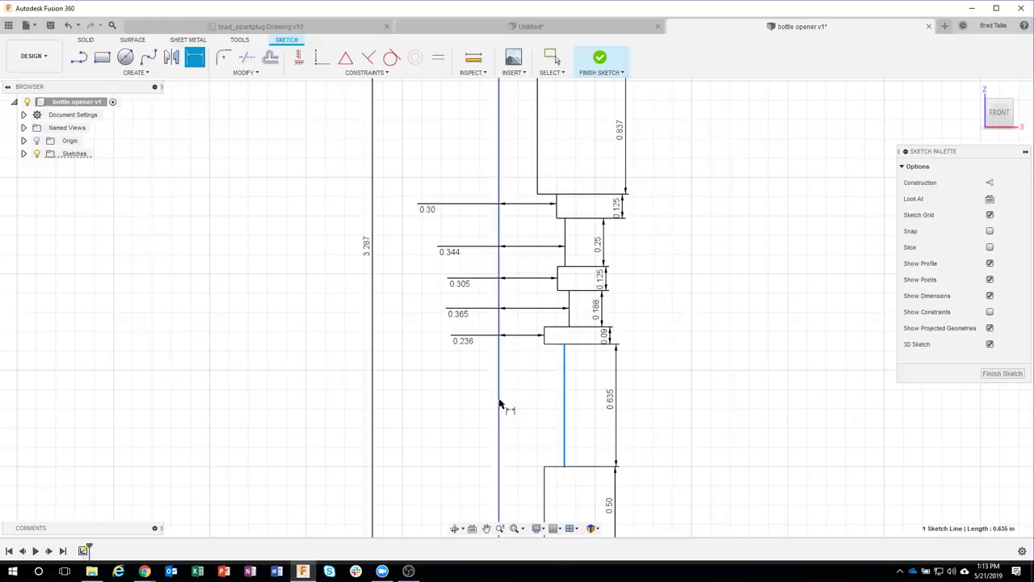
left_click(461, 402)
type("272")
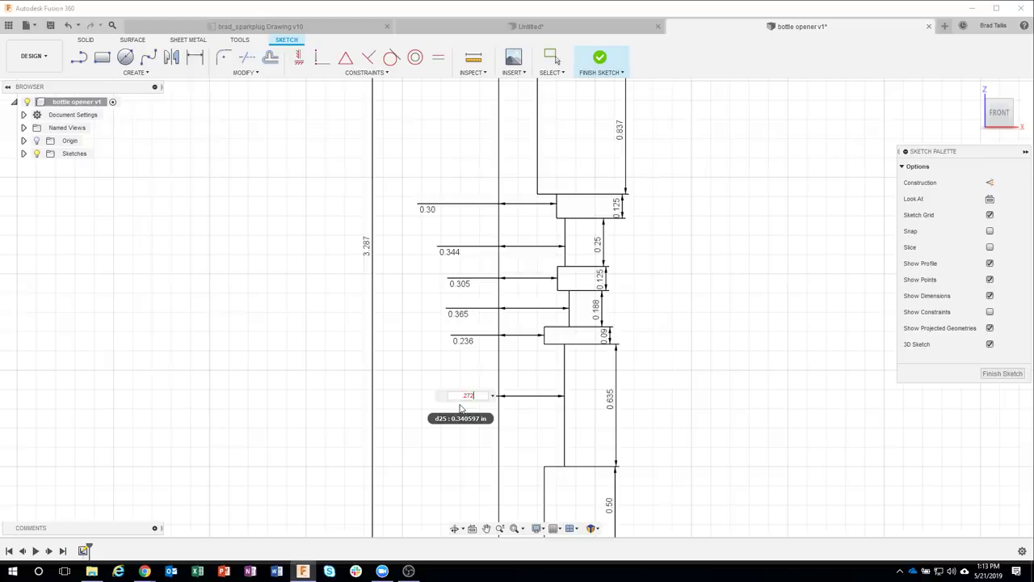
key("Return")
scroll(457, 414, "down", 3)
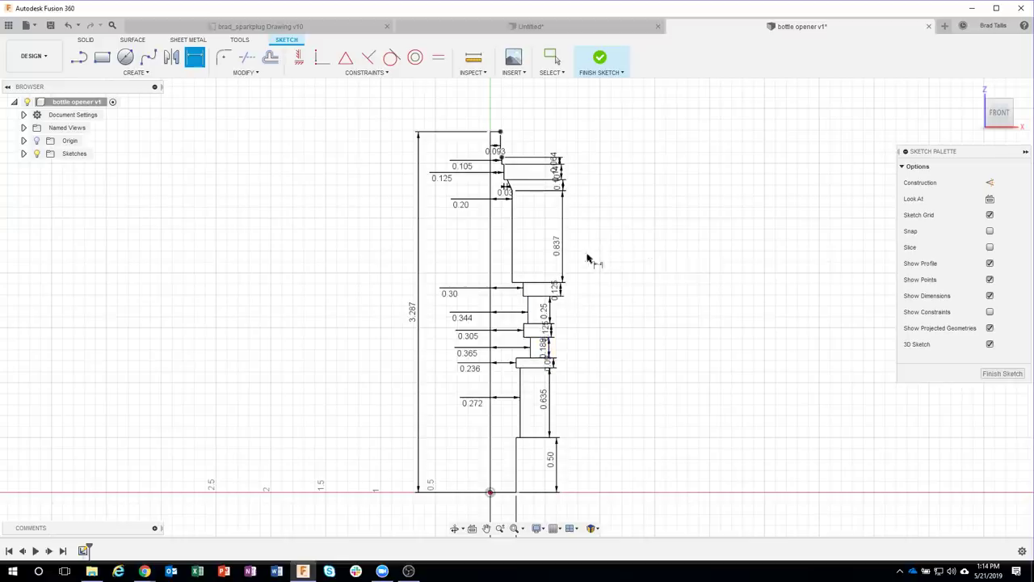
key("Escape")
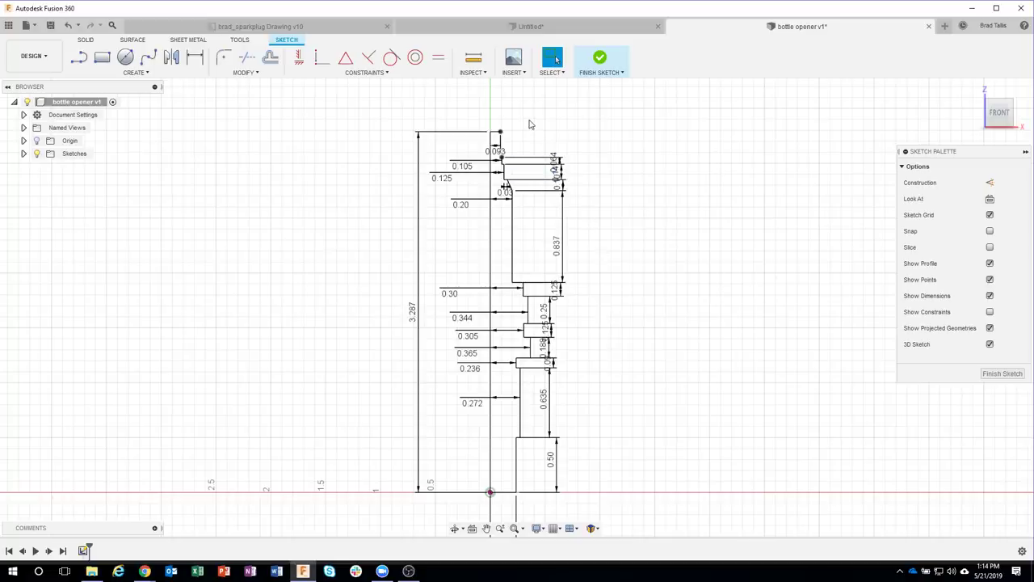
scroll(514, 132, "up", 3)
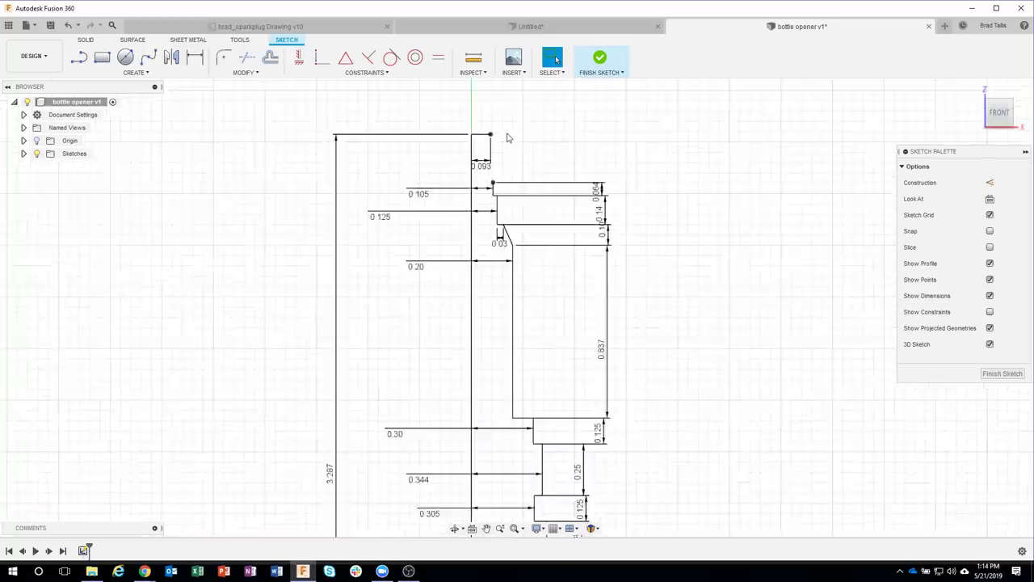
scroll(506, 139, "up", 2)
scroll(507, 161, "up", 2)
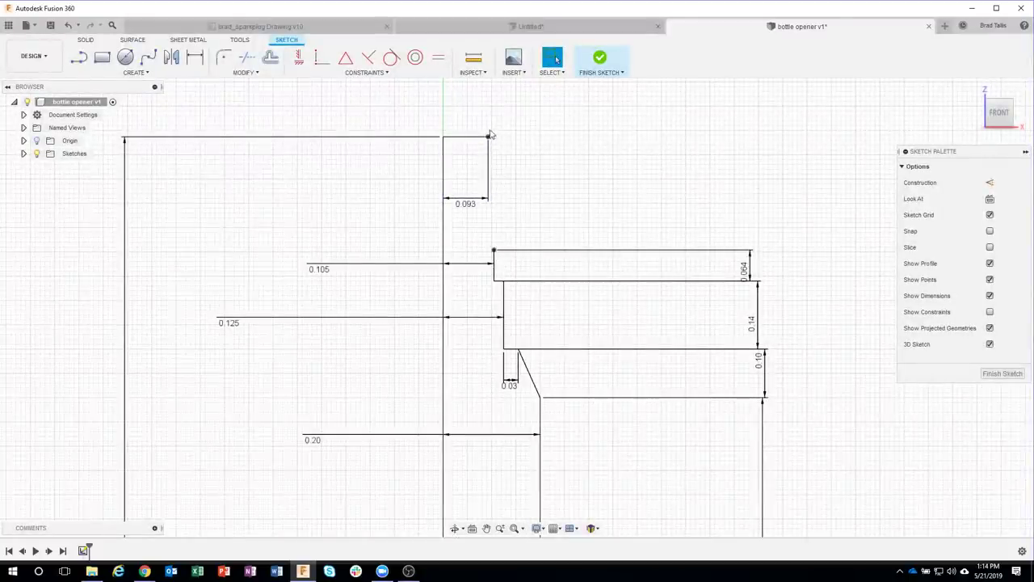
left_click(311, 32)
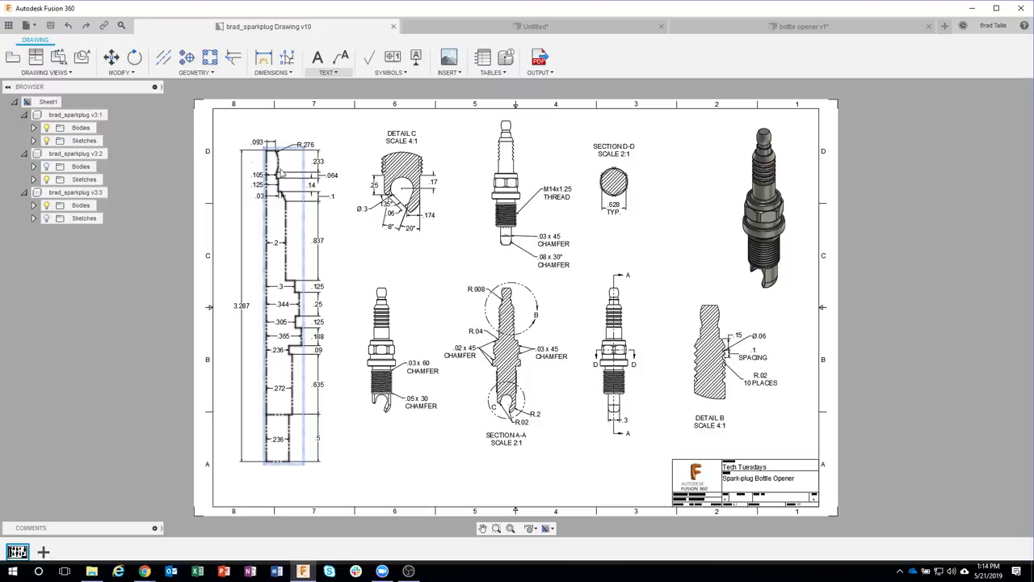
left_click(727, 26)
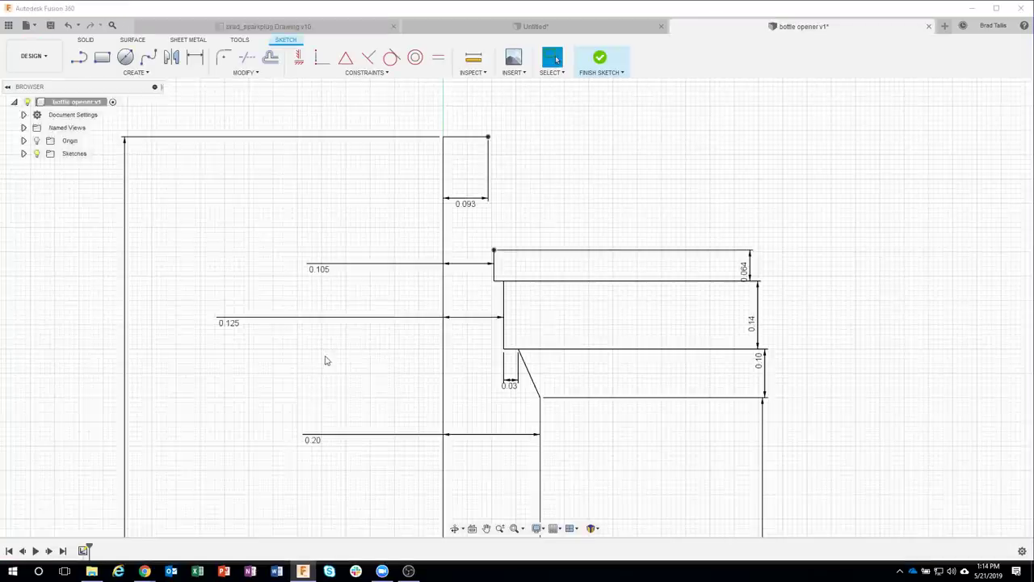
Step: Close the profile top with an outward-bulging 3-point arc and start dimensioning its radius
left_click(135, 72)
mouse_move(85, 121)
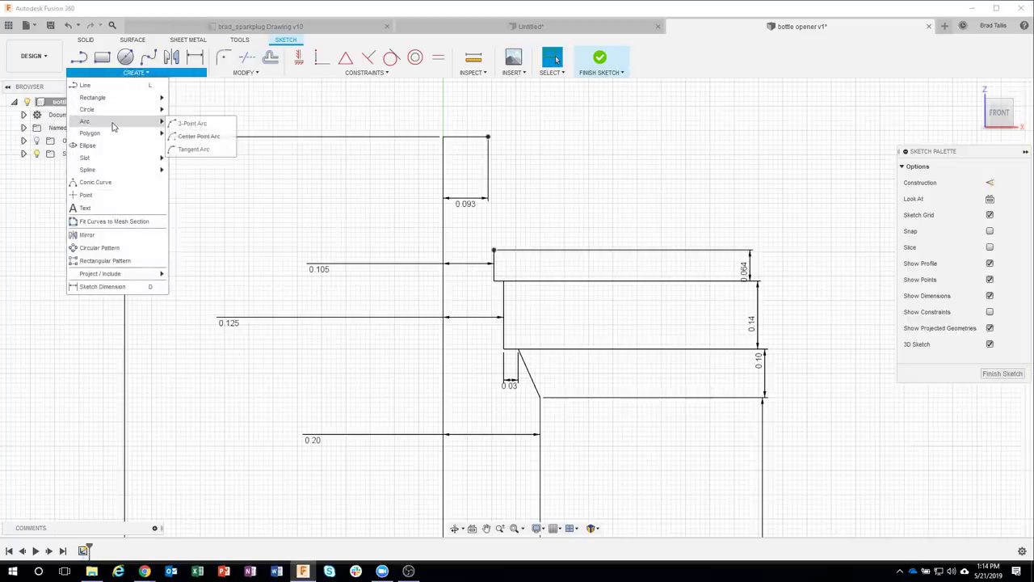
left_click(188, 124)
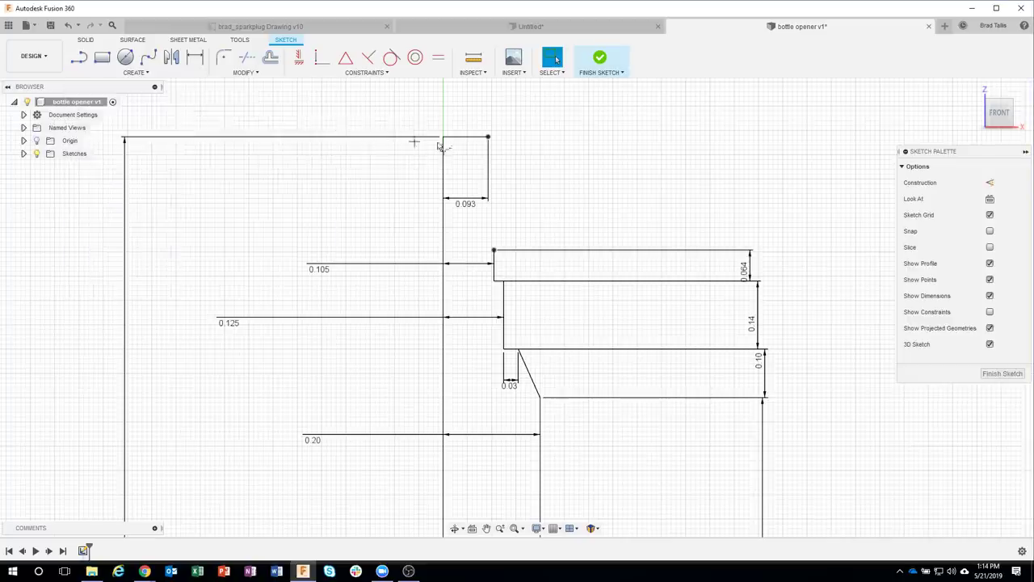
left_click(488, 137)
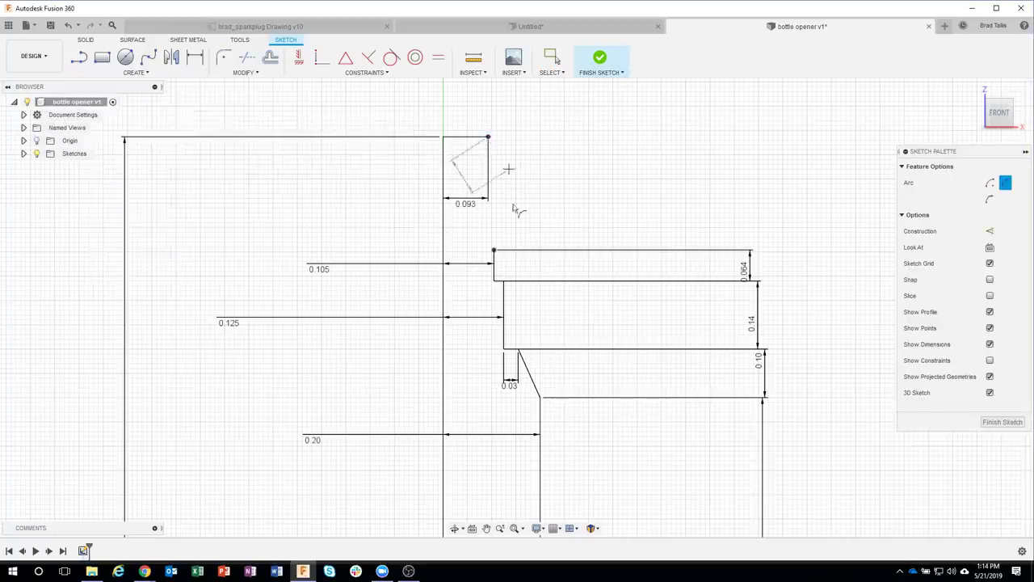
left_click(493, 249)
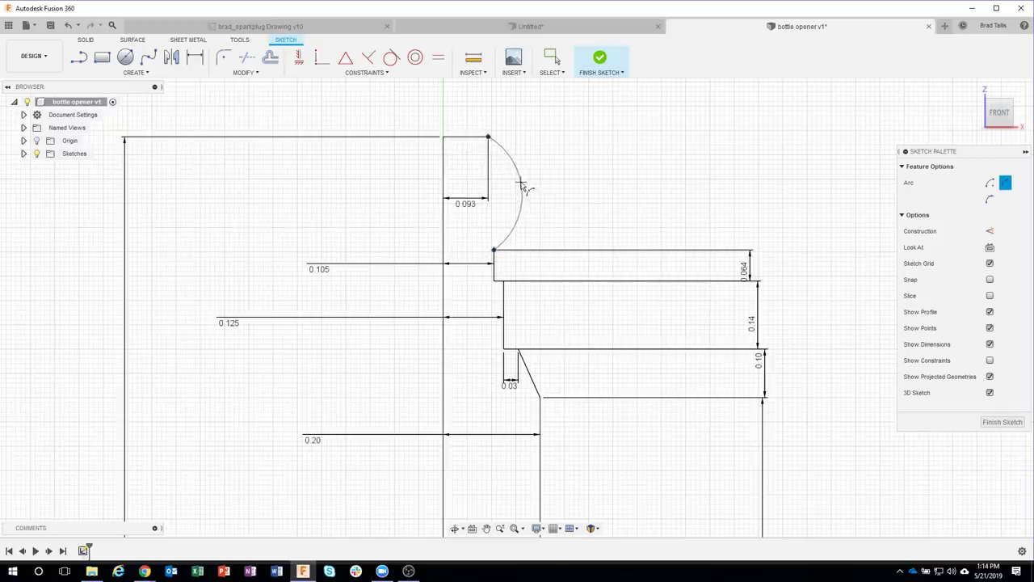
left_click(518, 184)
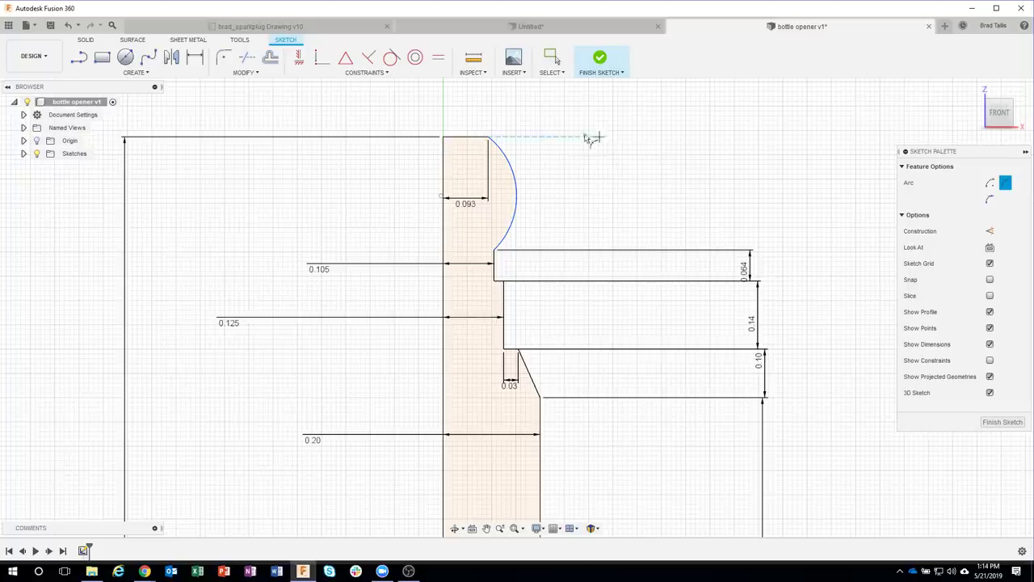
key("d")
left_click(512, 163)
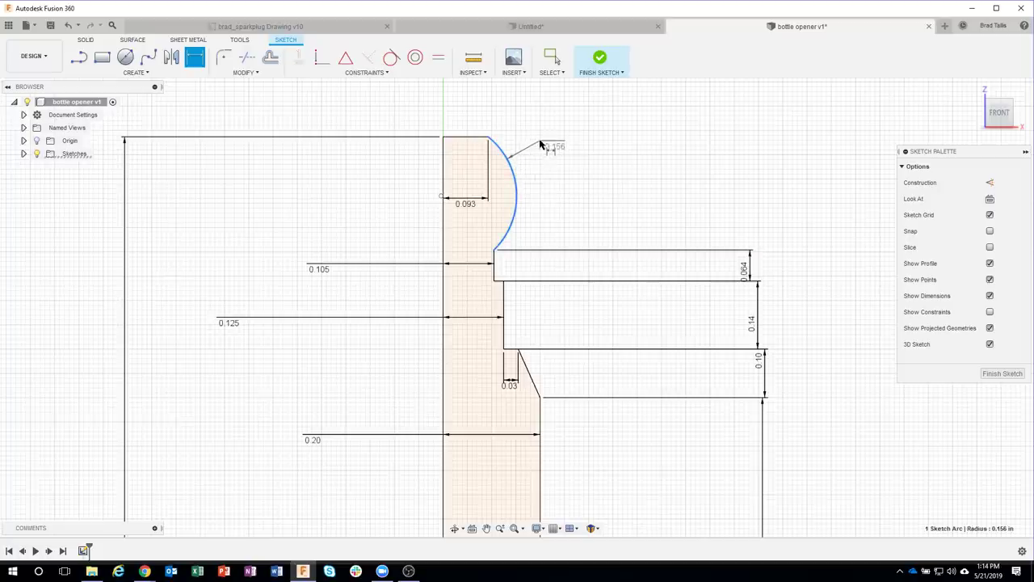
Step: Dimension the top arc to radius 0.276, move the R0.276 label aside, and zoom out to the full profile
left_click(540, 144)
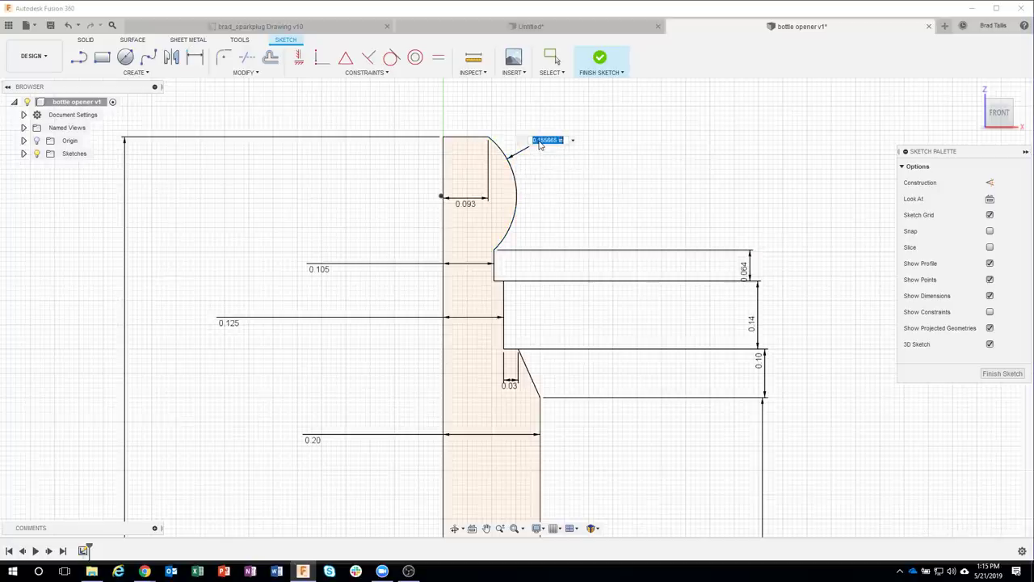
key("BackSpace")
type("R0.276")
key("Return")
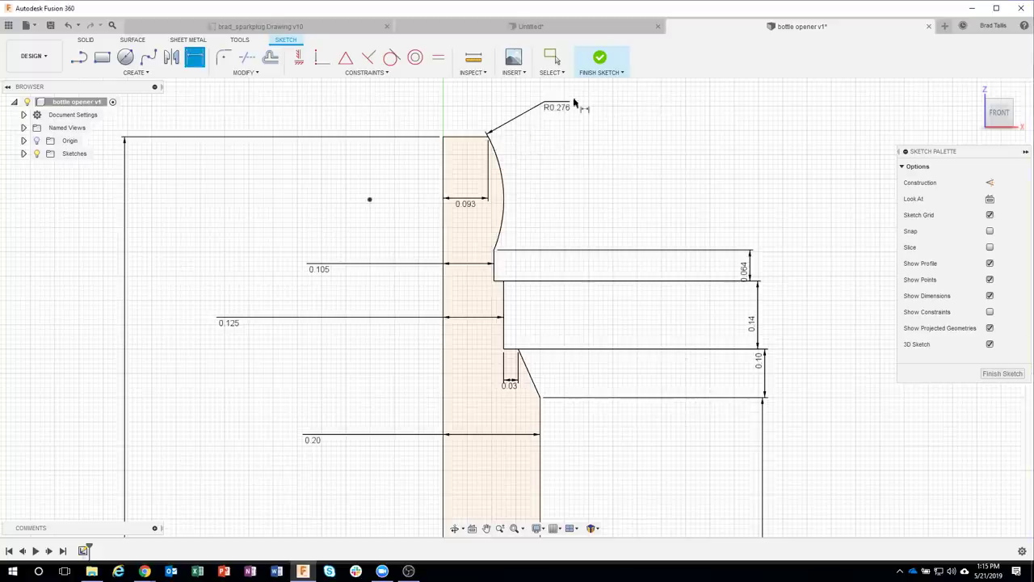
key("Escape")
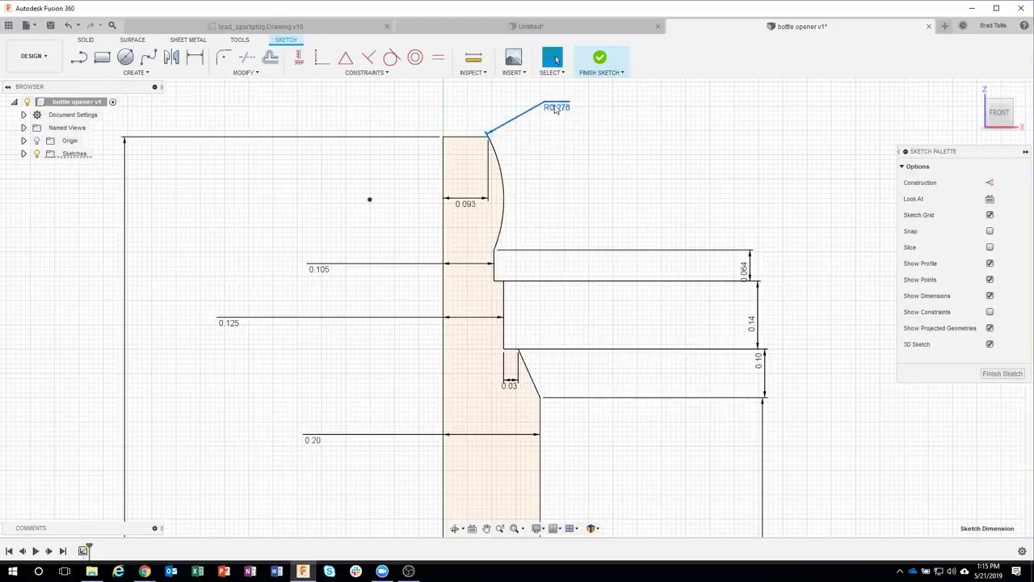
left_click_drag(556, 109, 590, 160)
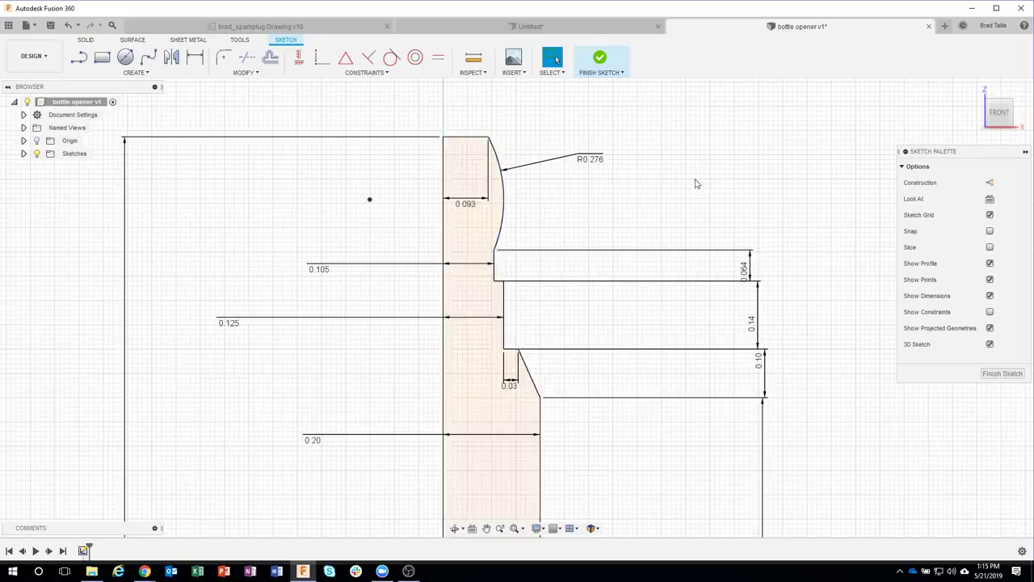
scroll(695, 184, "down", 2)
scroll(695, 184, "down", 2)
scroll(695, 183, "down", 1)
mouse_move(749, 310)
middle_mouse_down()
mouse_move(683, 233)
mouse_move(614, 215)
middle_mouse_up()
scroll(681, 246, "down", 2)
scroll(693, 254, "down", 2)
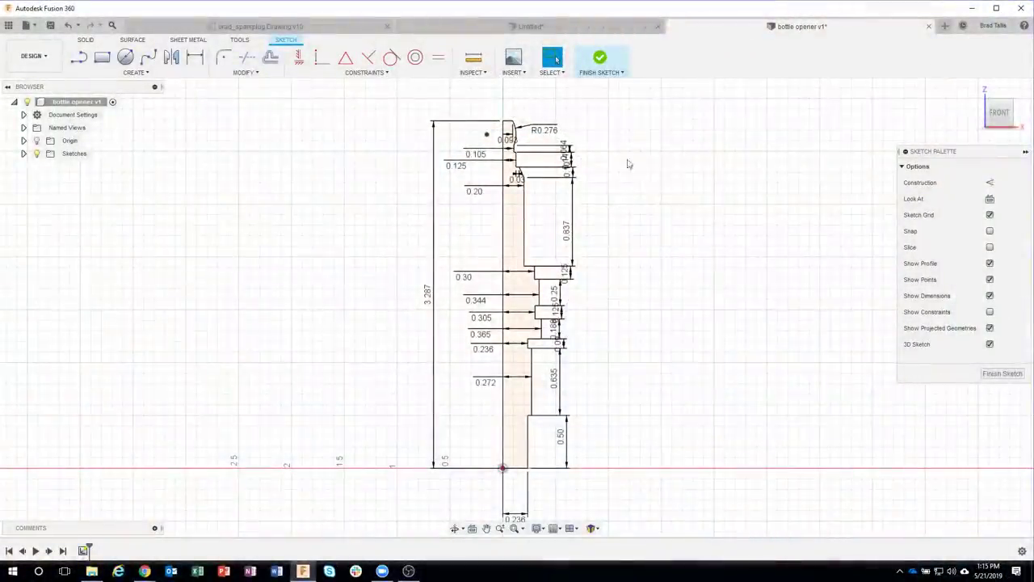
Step: Finish the profile sketch
left_click(600, 58)
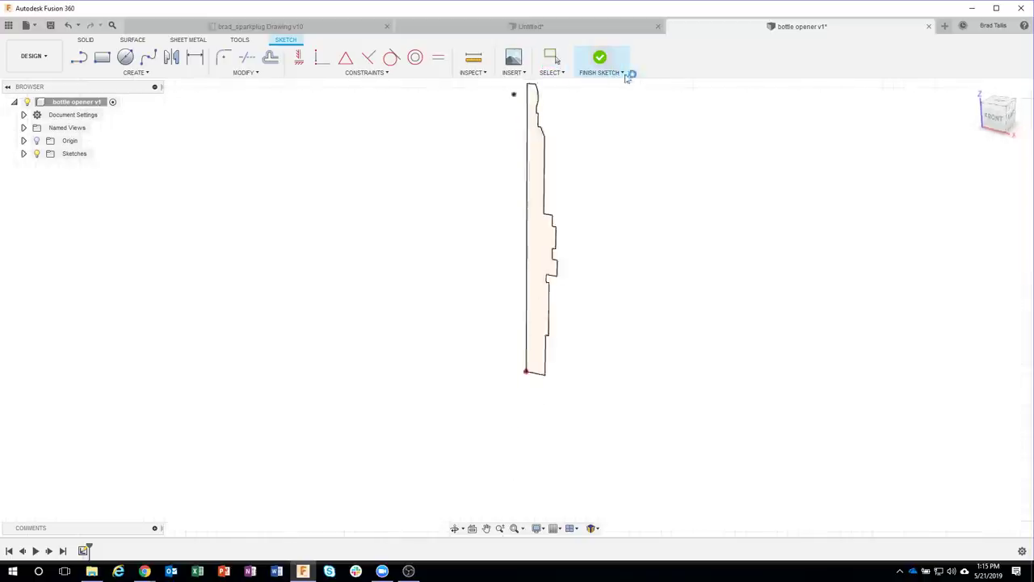
scroll(627, 172, "up", 2)
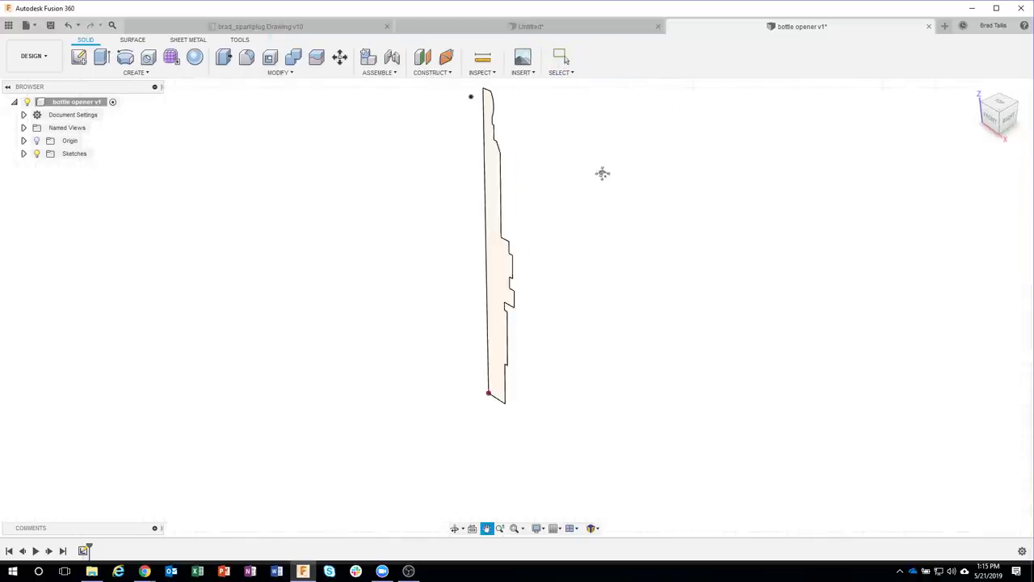
scroll(598, 186, "up", 3)
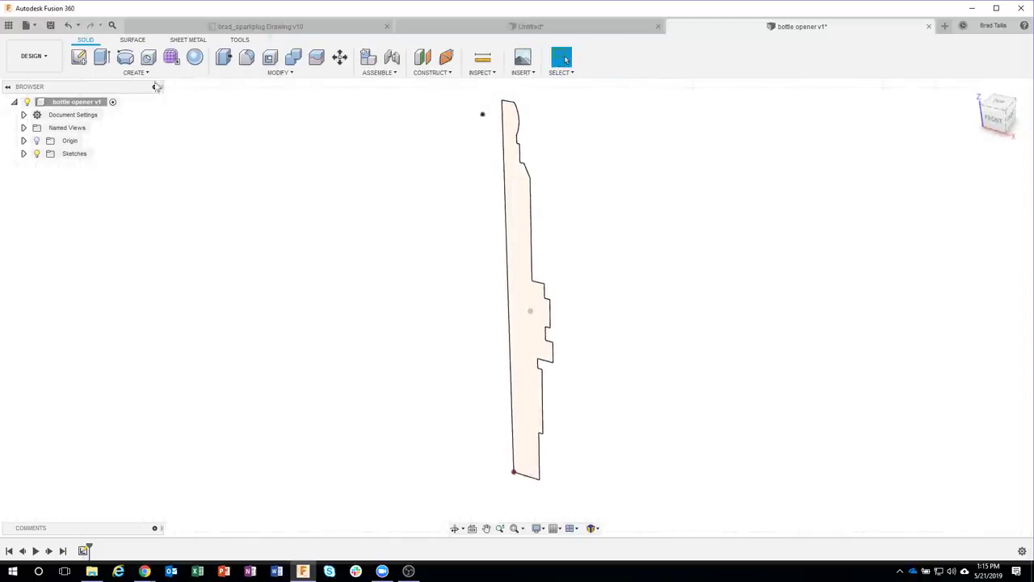
Step: Revolve the profile 360° around its left edge as a new component
left_click(137, 72)
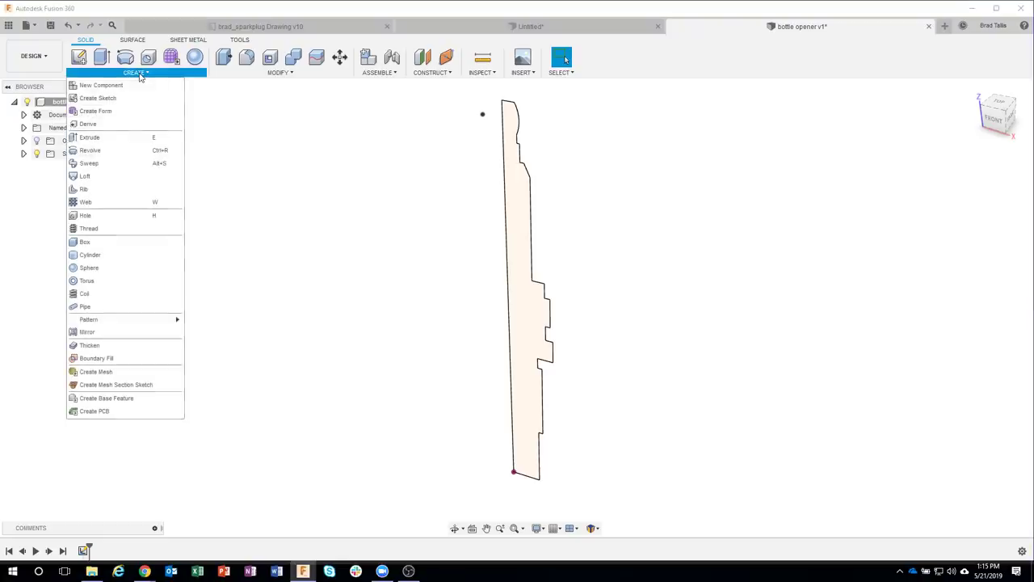
left_click(114, 152)
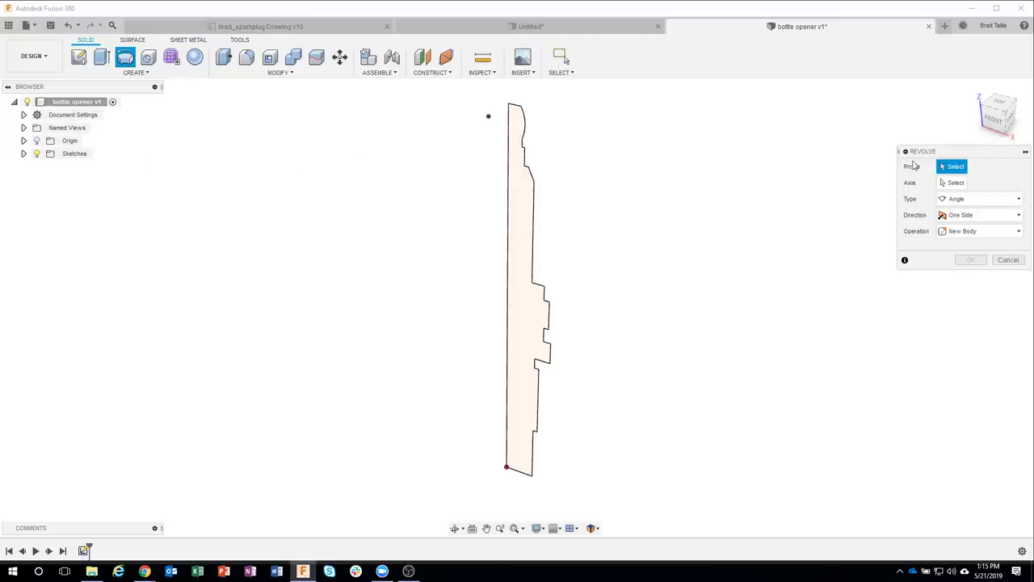
left_click(518, 213)
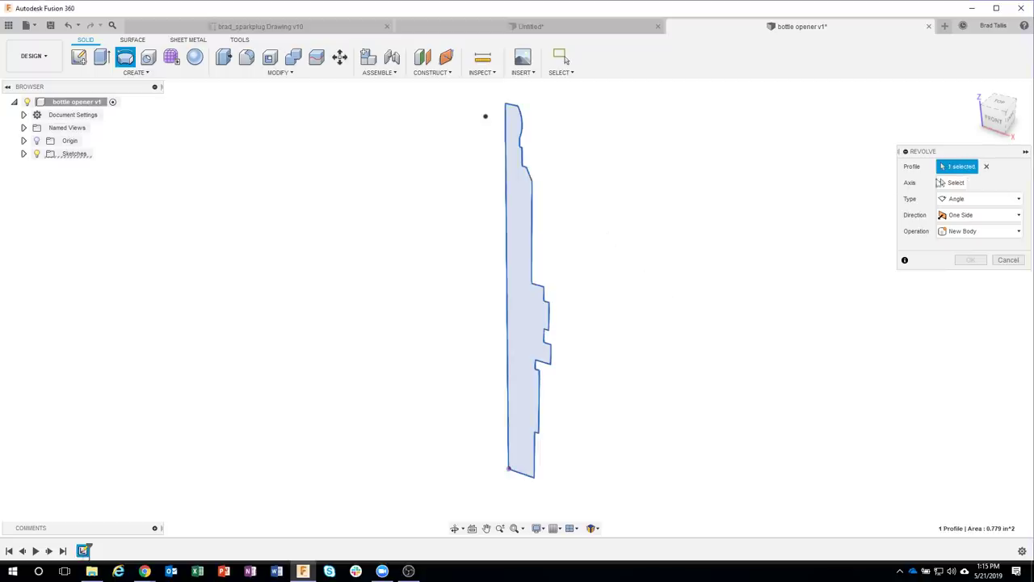
left_click(951, 184)
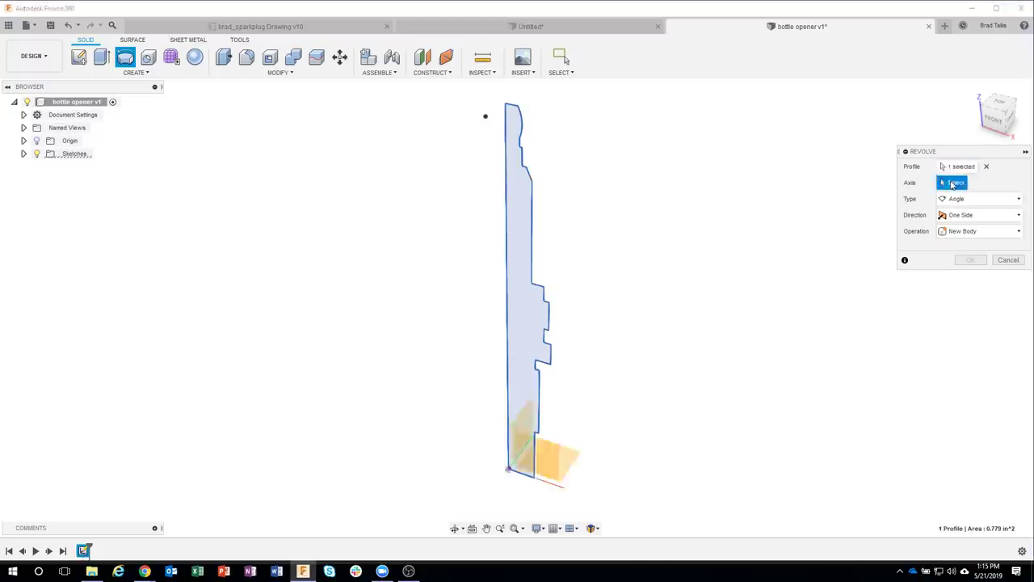
left_click(508, 213)
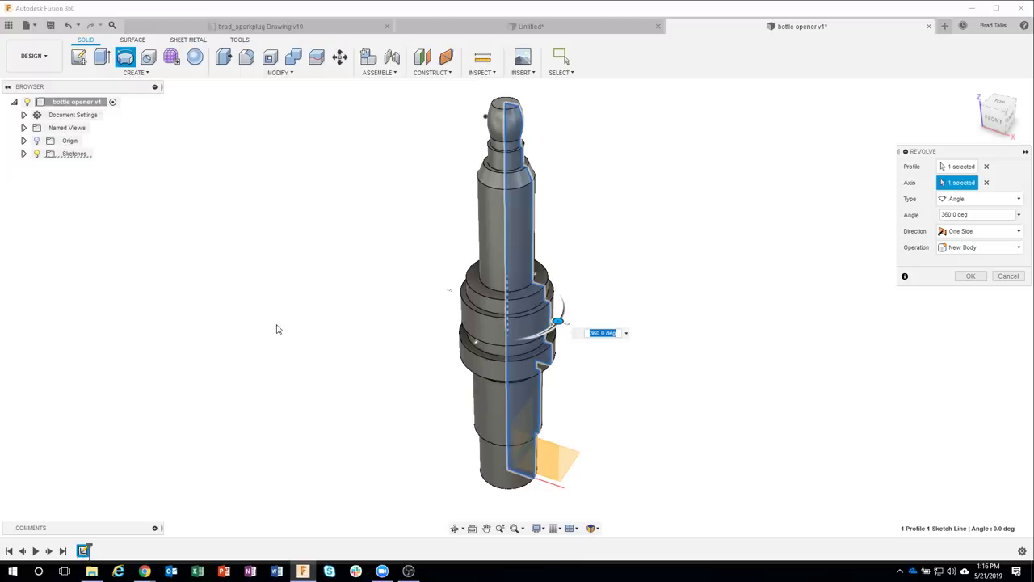
mouse_move(293, 328)
middle_mouse_down("shift")
mouse_move(459, 182)
mouse_move(368, 278)
mouse_move(409, 259)
middle_mouse_up("shift")
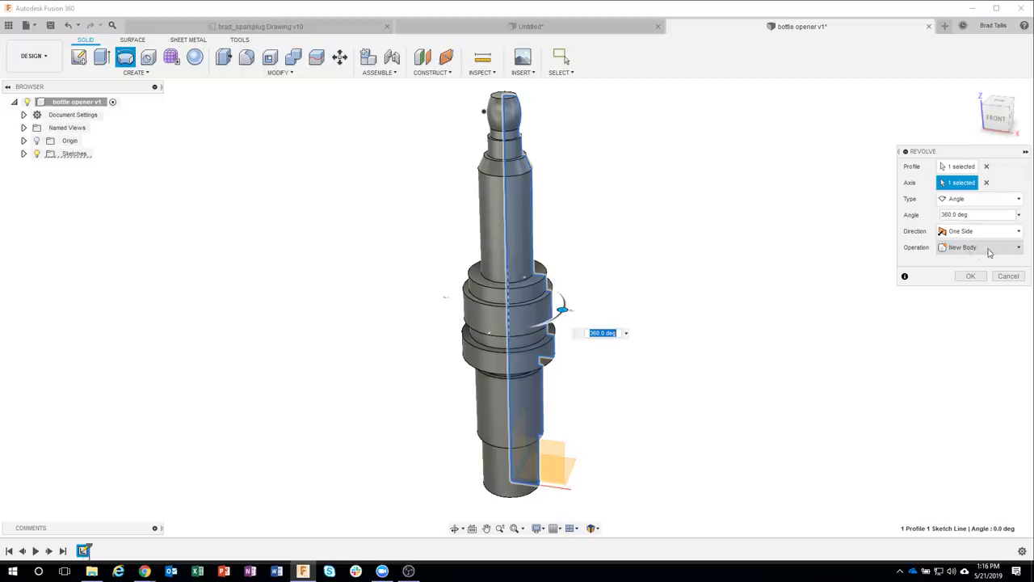
left_click(988, 249)
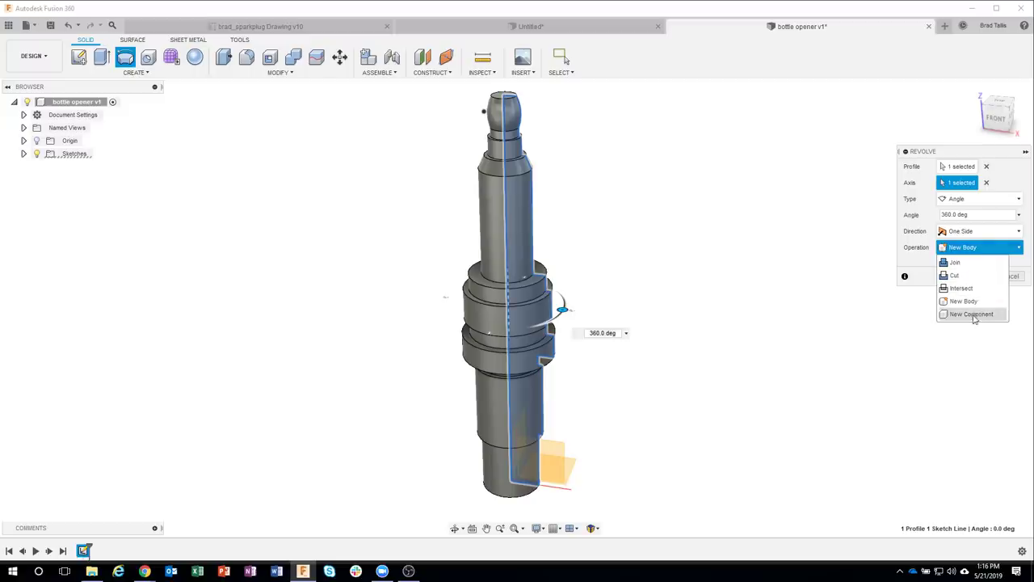
left_click(975, 315)
left_click(970, 277)
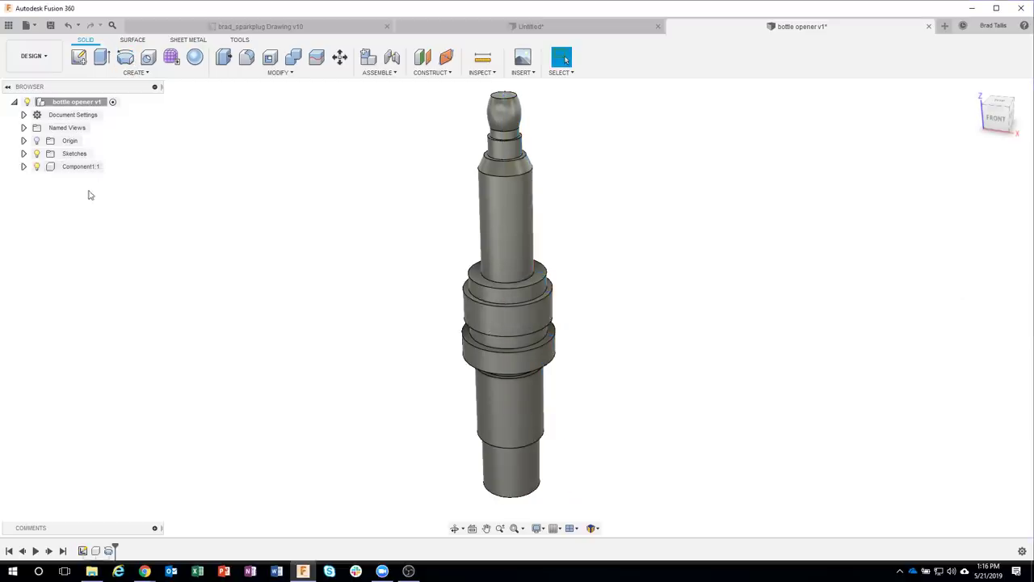
Step: Rename Component1 to Plug
double_click(75, 167)
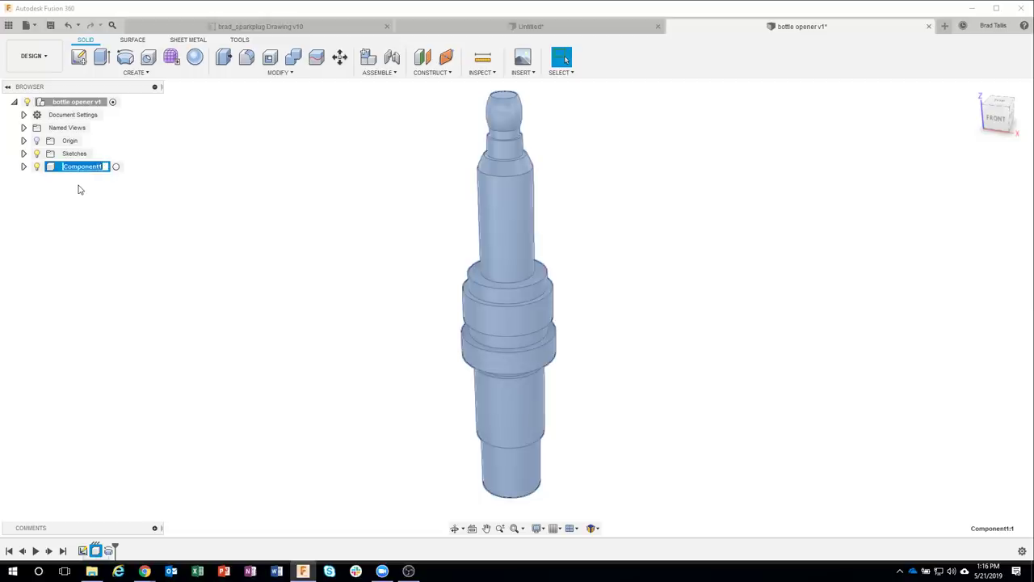
type("Plug")
key("Return")
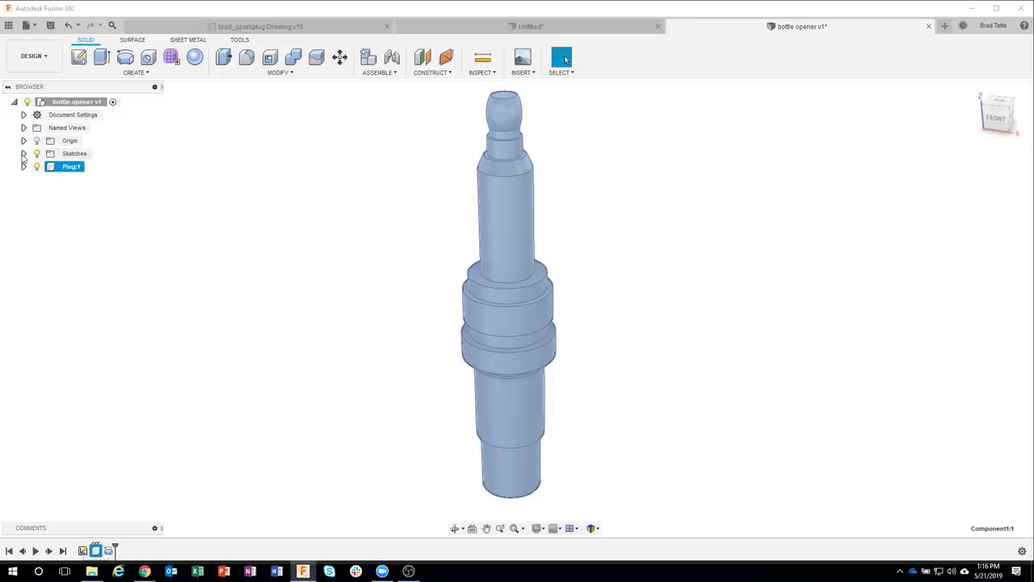
Step: Move Sketch1 from the root Sketches folder into the Plug:1 component
left_click(24, 154)
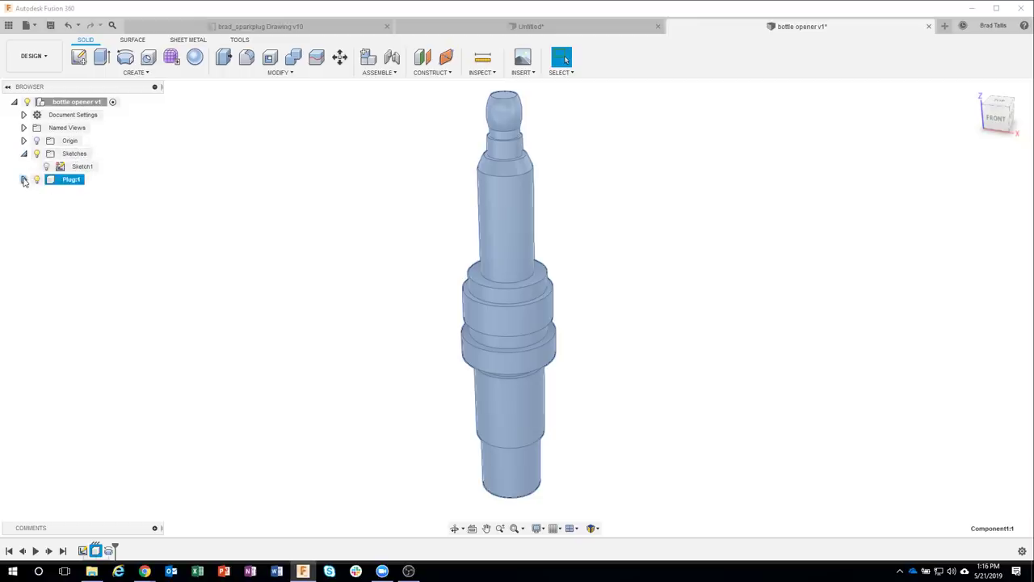
left_click(23, 180)
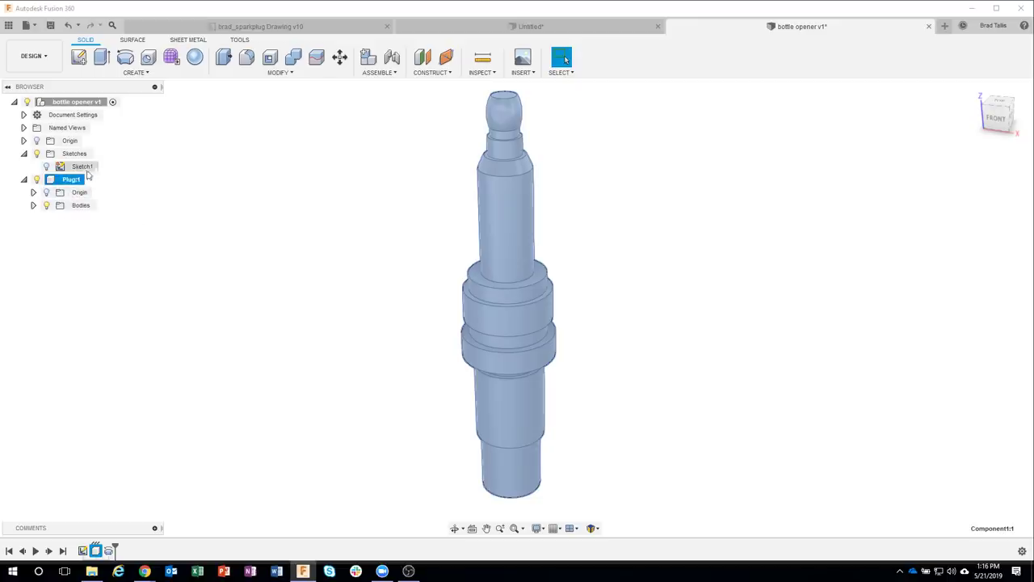
left_click_drag(79, 168, 72, 188)
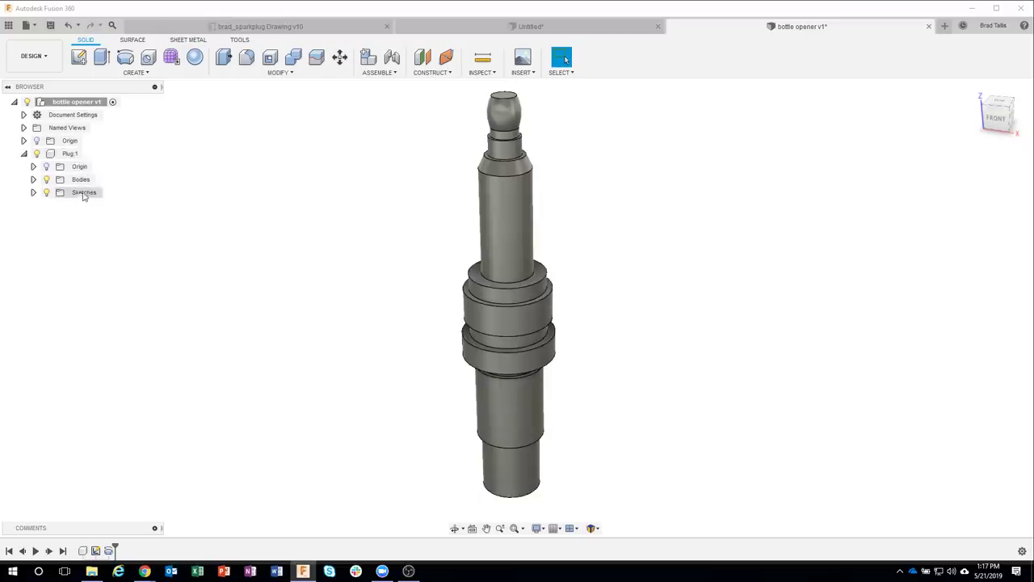
left_click(33, 193)
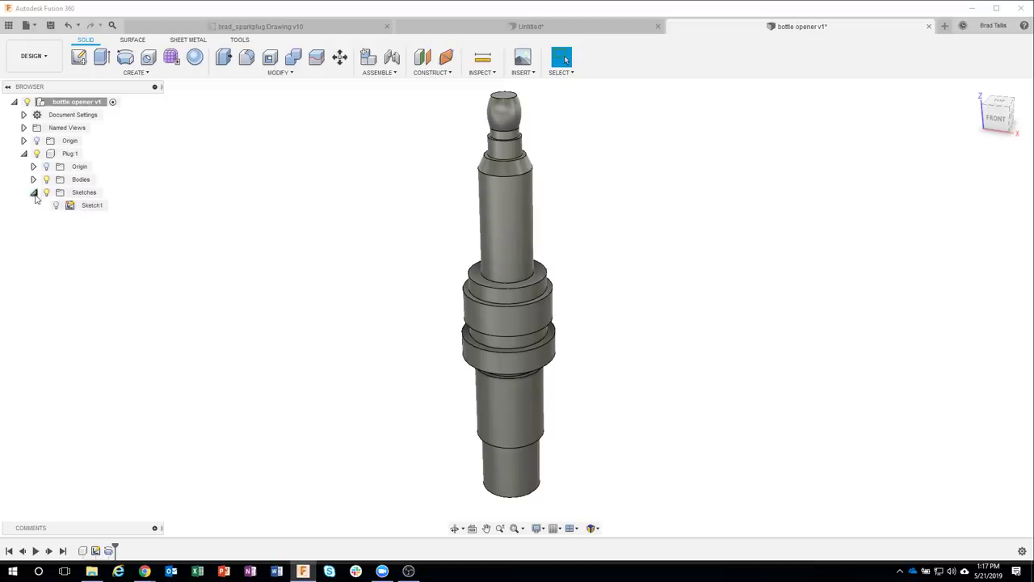
left_click(34, 193)
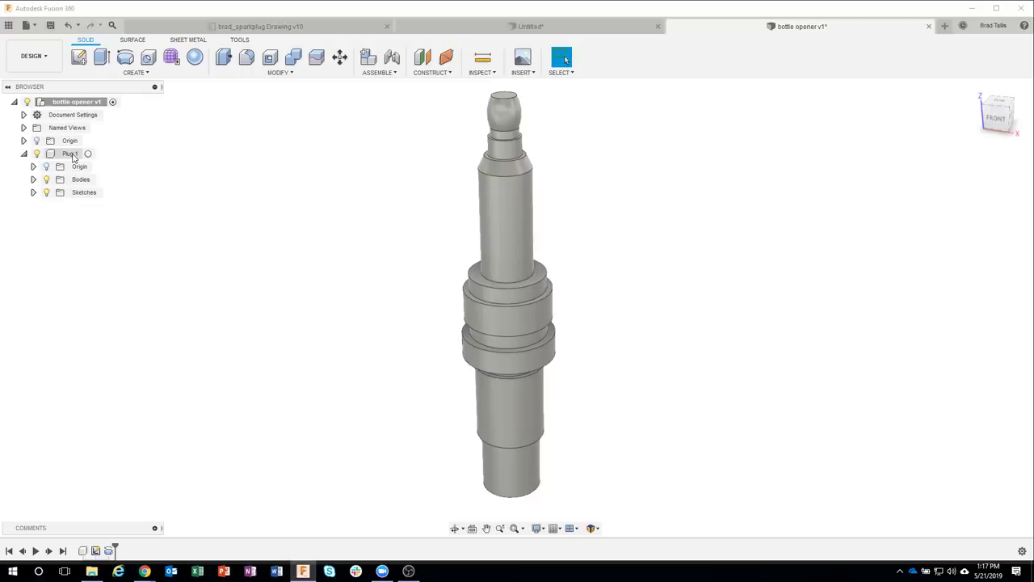
Step: Make Plug:1 the active component, then switch to the spark plug drawing
left_click(74, 155)
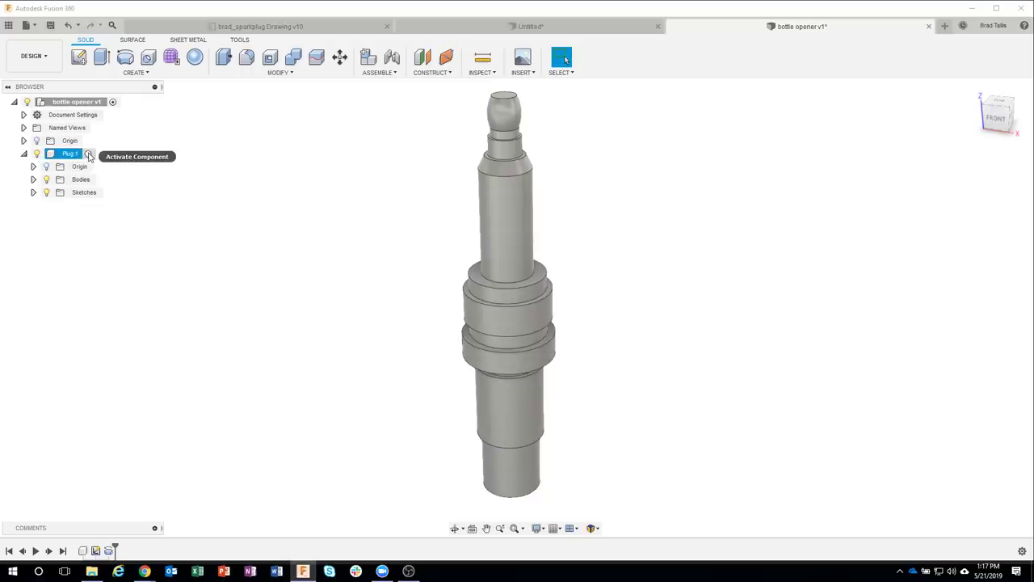
left_click(89, 155)
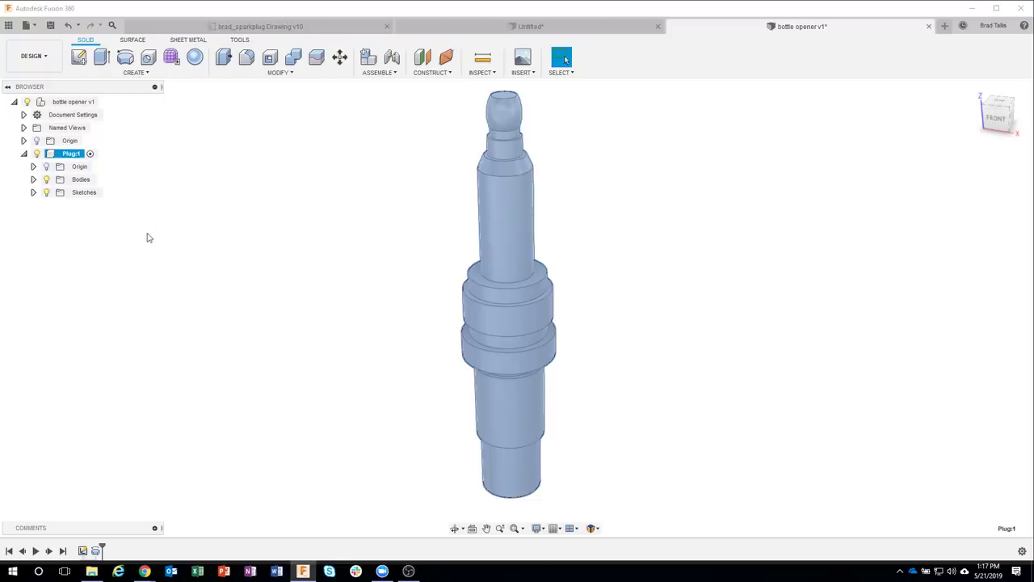
key("Escape")
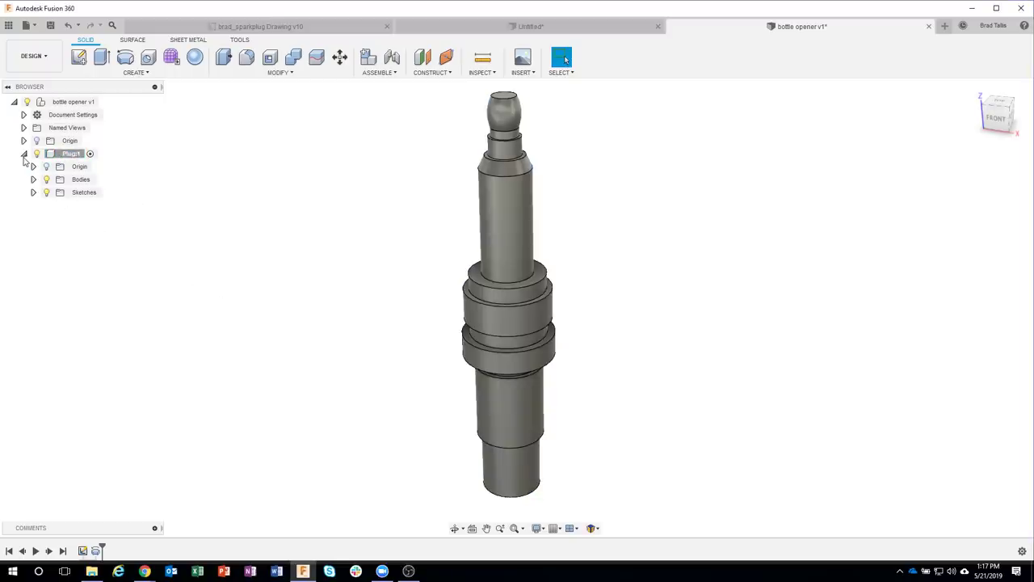
left_click(23, 154)
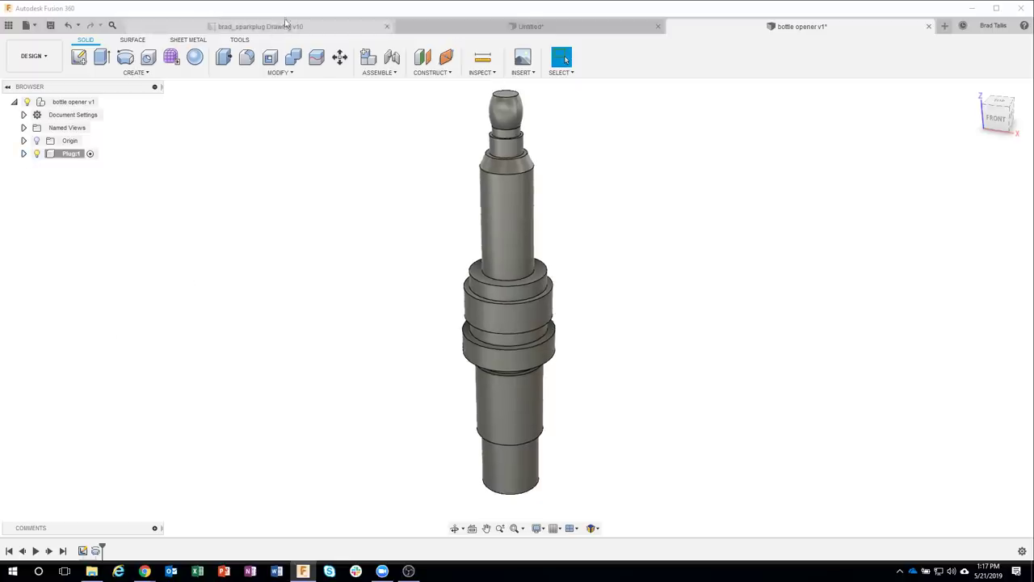
left_click(283, 27)
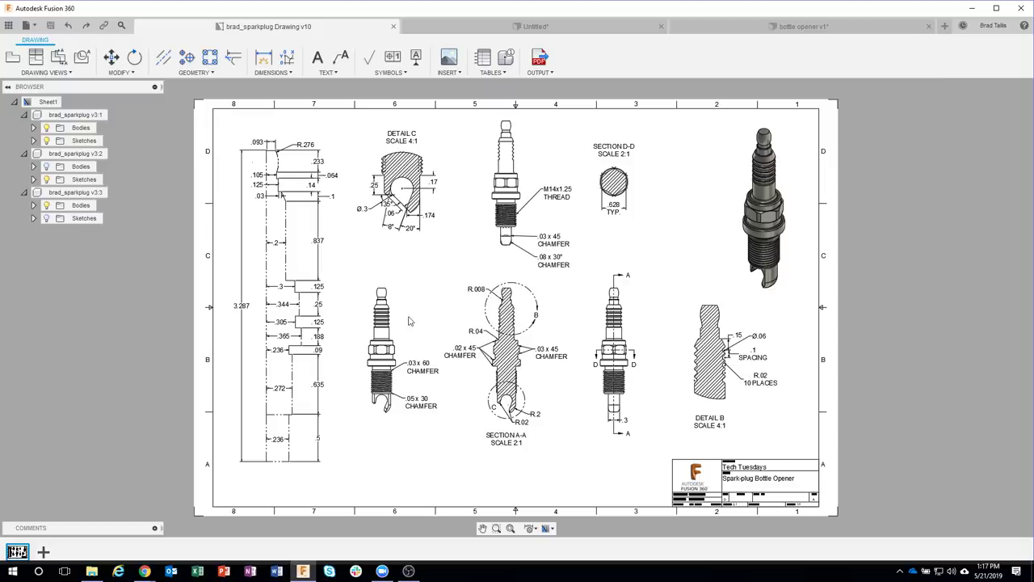
Step: Zoom and pan to Section A-A and Detail B's groove dimensions, then return to bottle opener v1
scroll(409, 321, "up", 2)
scroll(396, 307, "up", 3)
scroll(391, 302, "up", 2)
scroll(384, 297, "up", 2)
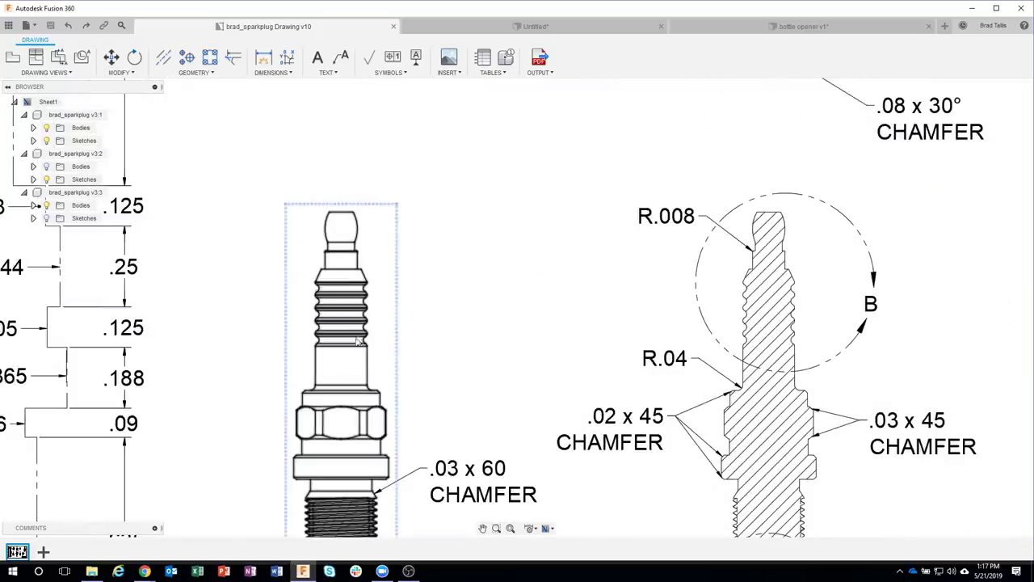
scroll(359, 341, "down", 3)
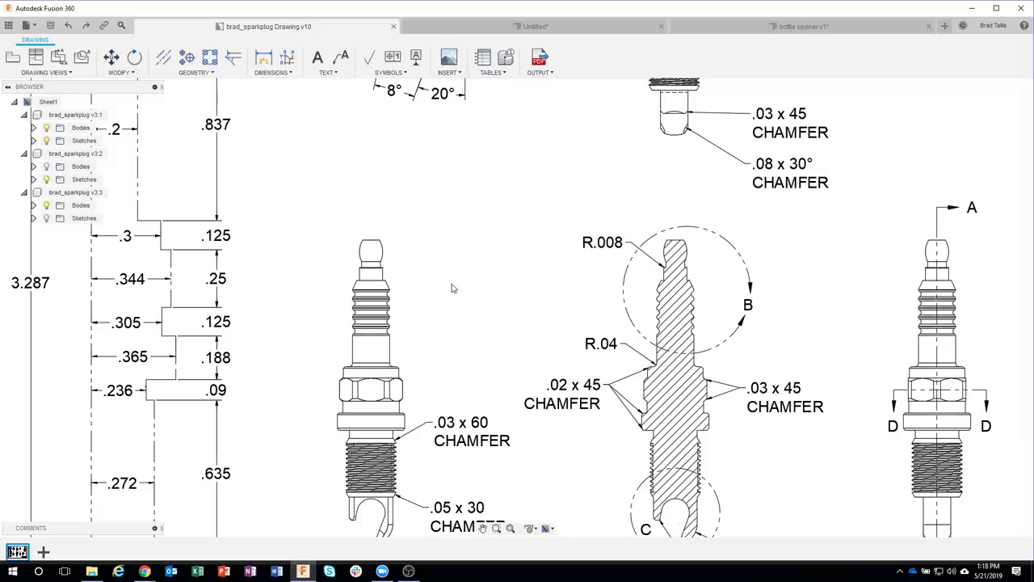
middle_click_drag(608, 294, 131, 207)
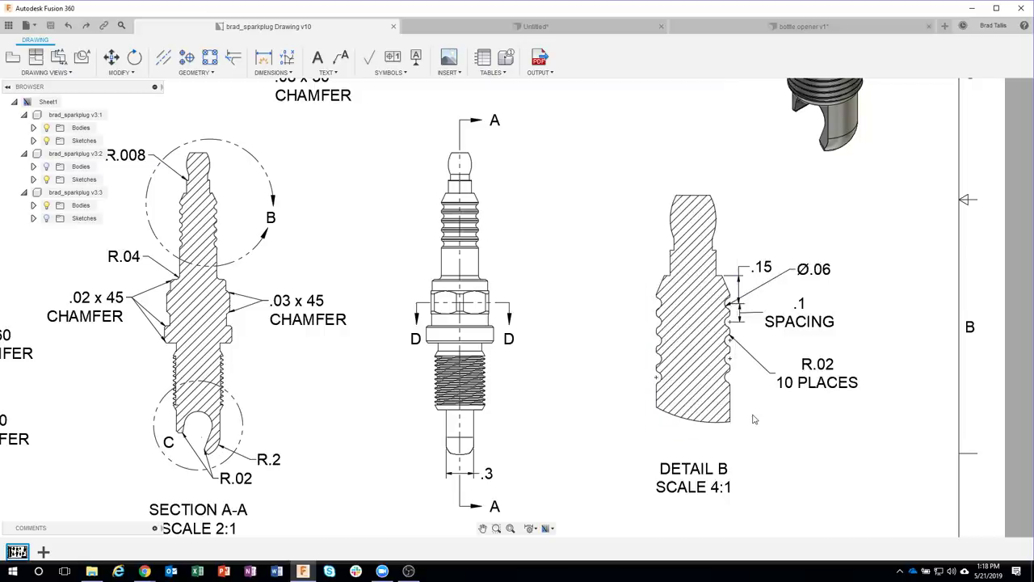
left_click(760, 31)
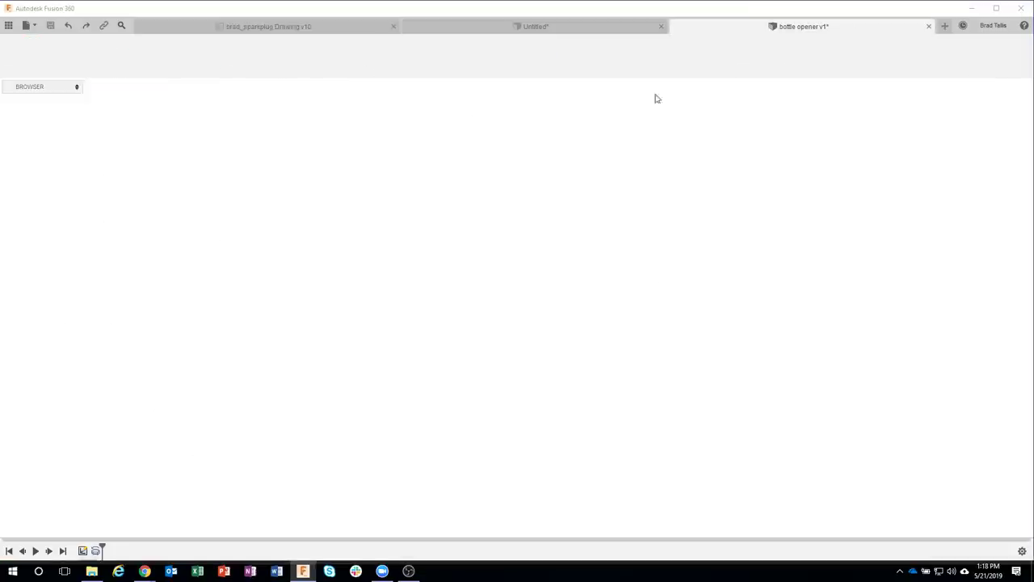
Step: Start a new sketch on the front plane and zoom in on the shaft's taper
left_click(79, 58)
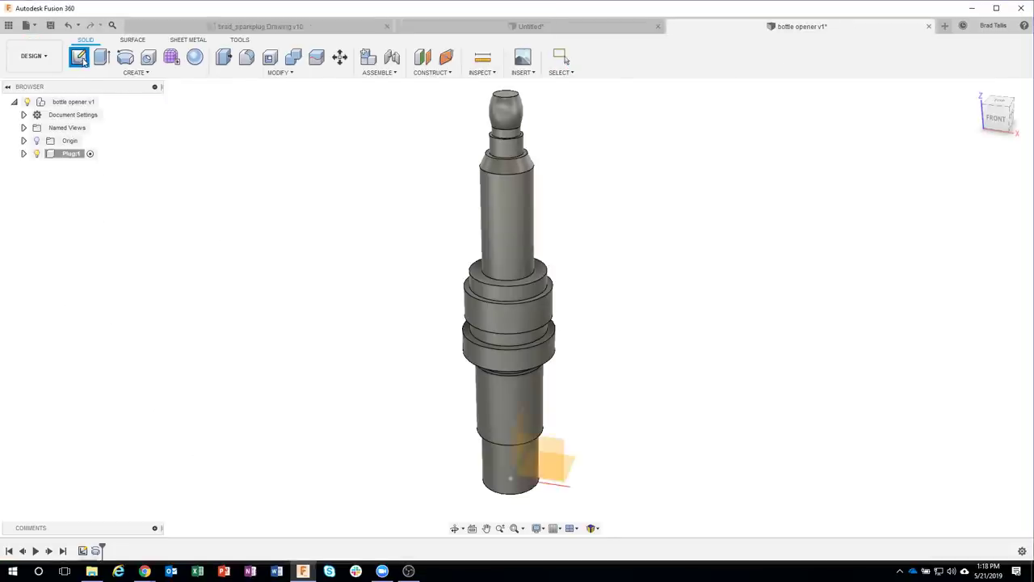
left_click(564, 450)
middle_click_drag(555, 169, 549, 340)
scroll(518, 275, "up", 3)
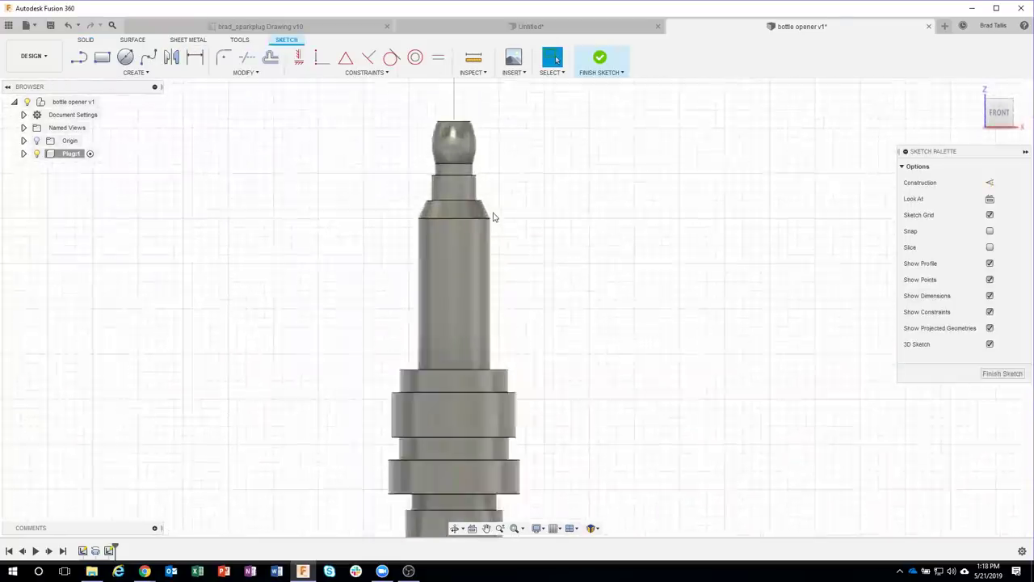
scroll(510, 242, "up", 2)
scroll(513, 229, "up", 2)
scroll(504, 268, "up", 1)
scroll(507, 260, "up", 2)
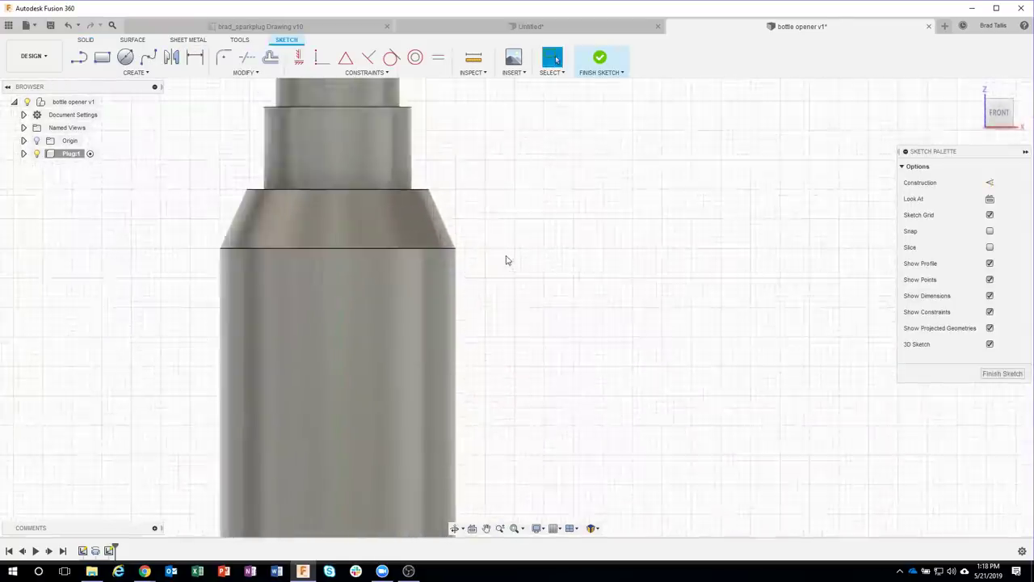
Step: Draw a small center-diameter circle centred on the shaft edge and set its diameter
left_click(130, 60)
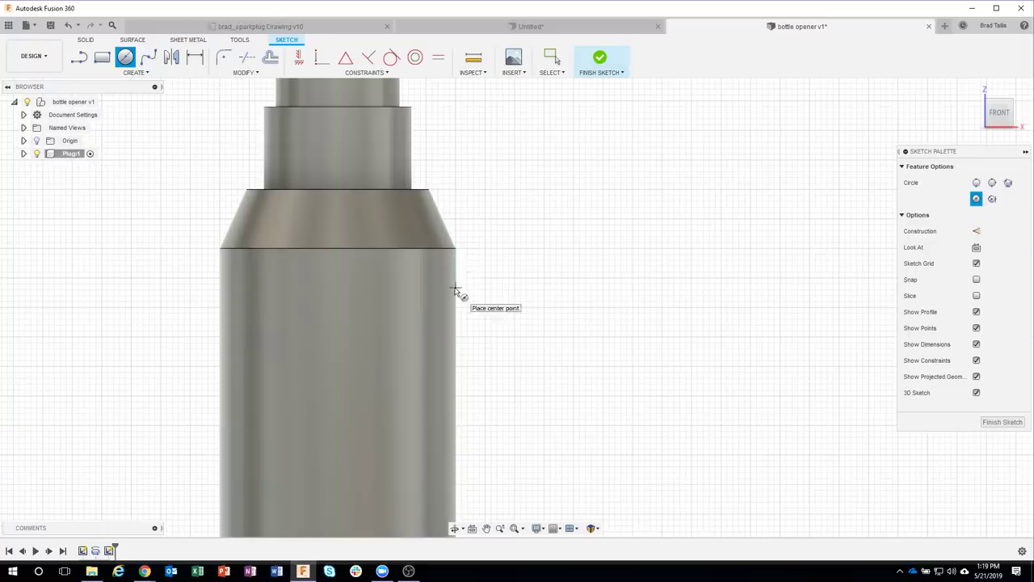
left_click(456, 288)
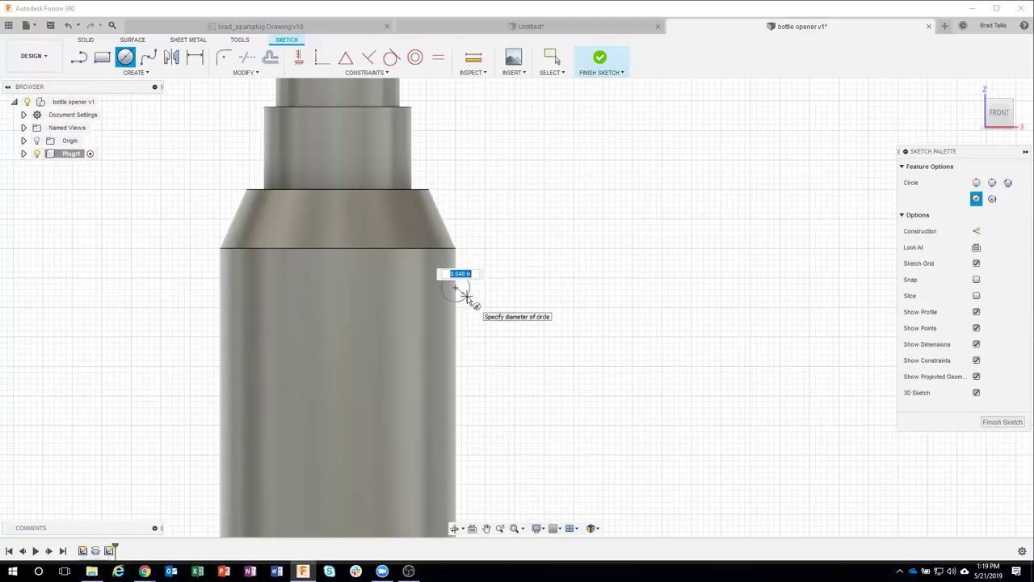
type("06")
key("Return")
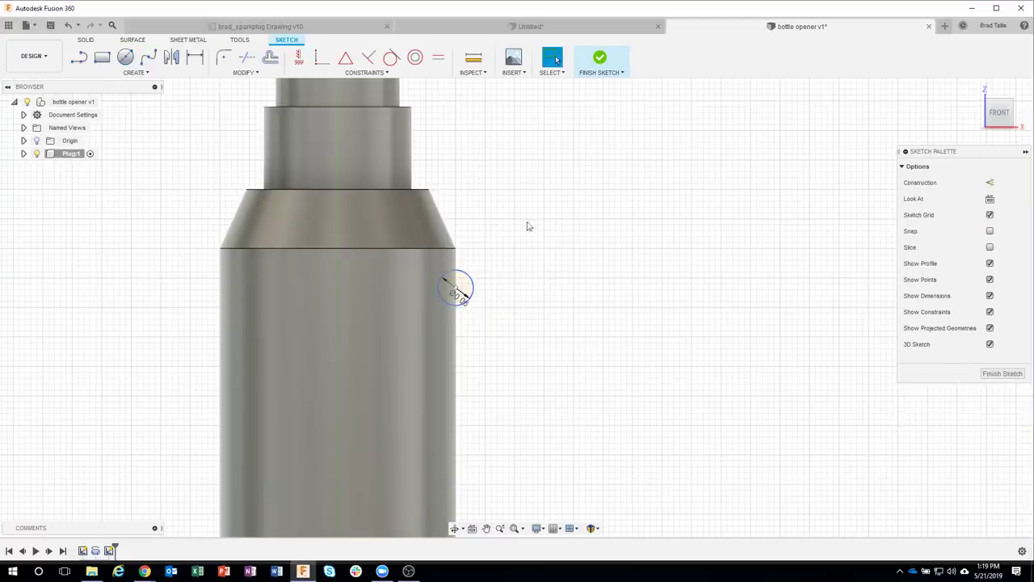
Step: Dimension the circle centre 0.15 below the taper's top corner and finish the sketch
key("d")
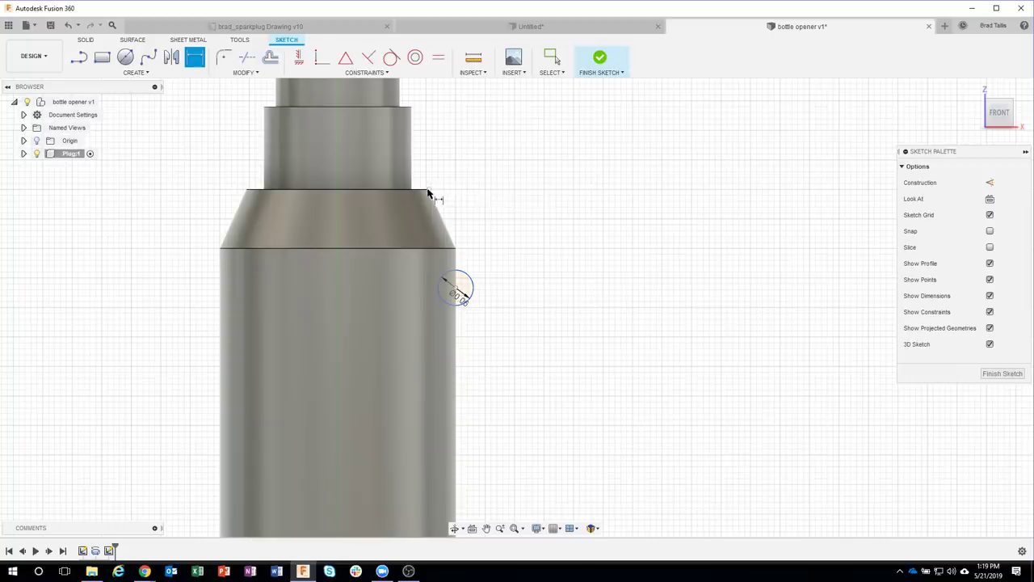
left_click(429, 190)
left_click(457, 287)
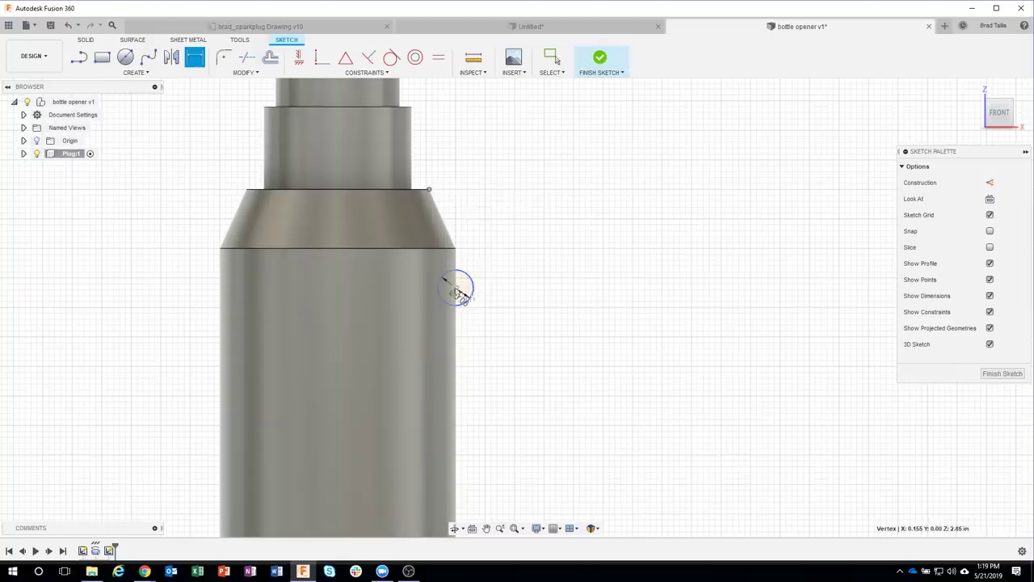
left_click(509, 239)
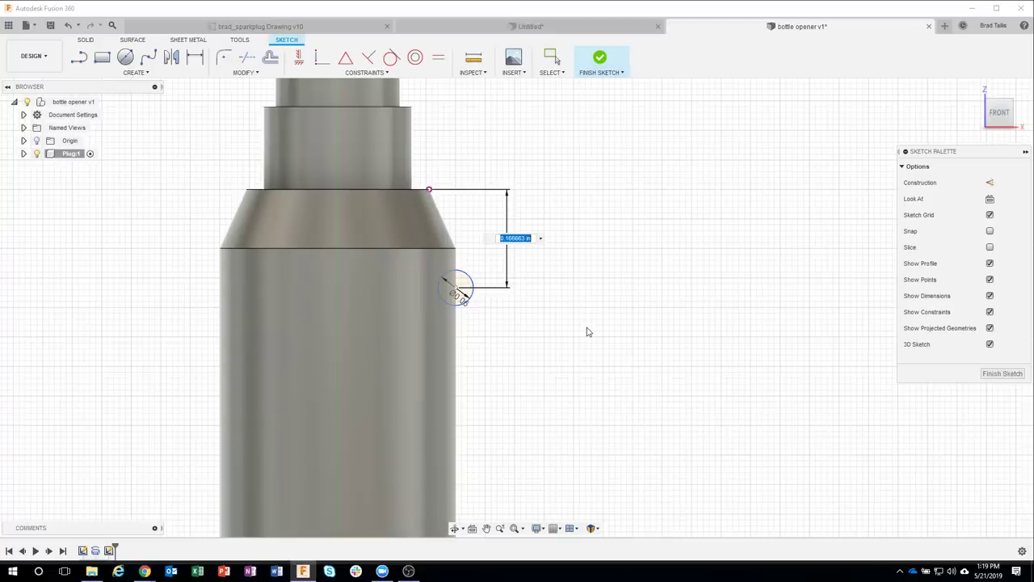
key("BackSpace")
type("0.15")
key("Return")
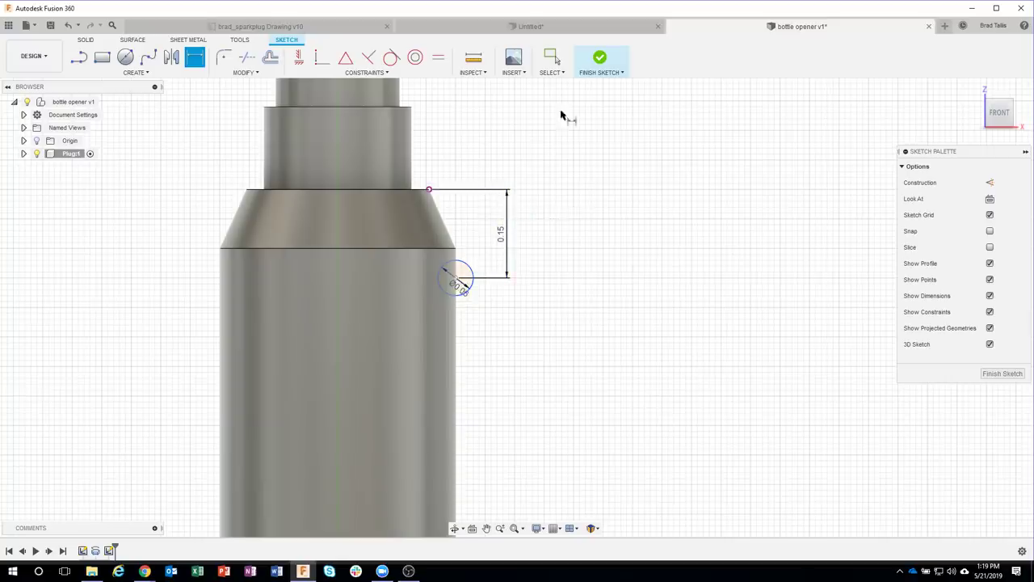
left_click(603, 59)
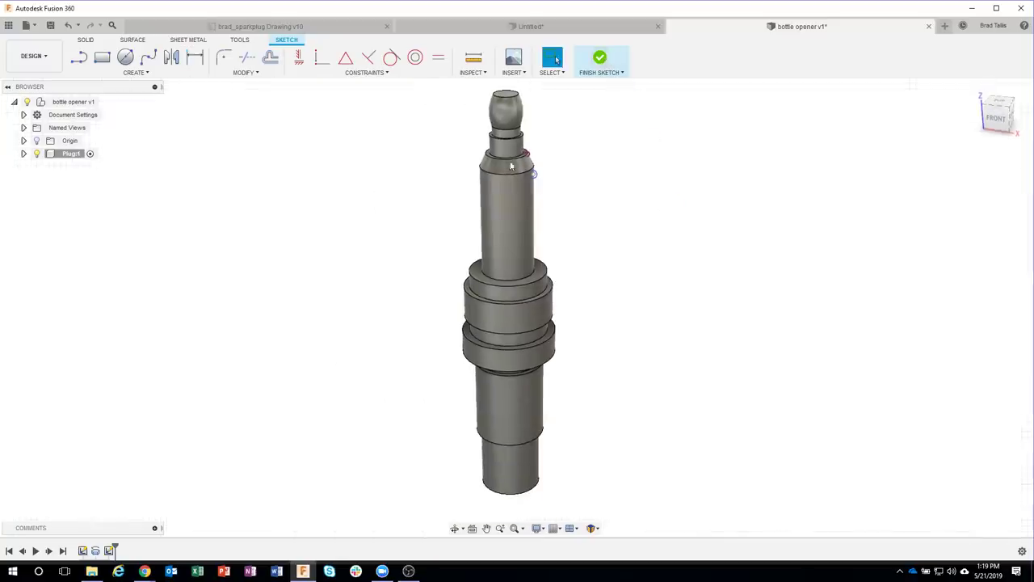
Step: Start a revolve of the small circle around the shaft's centre line
left_click(154, 74)
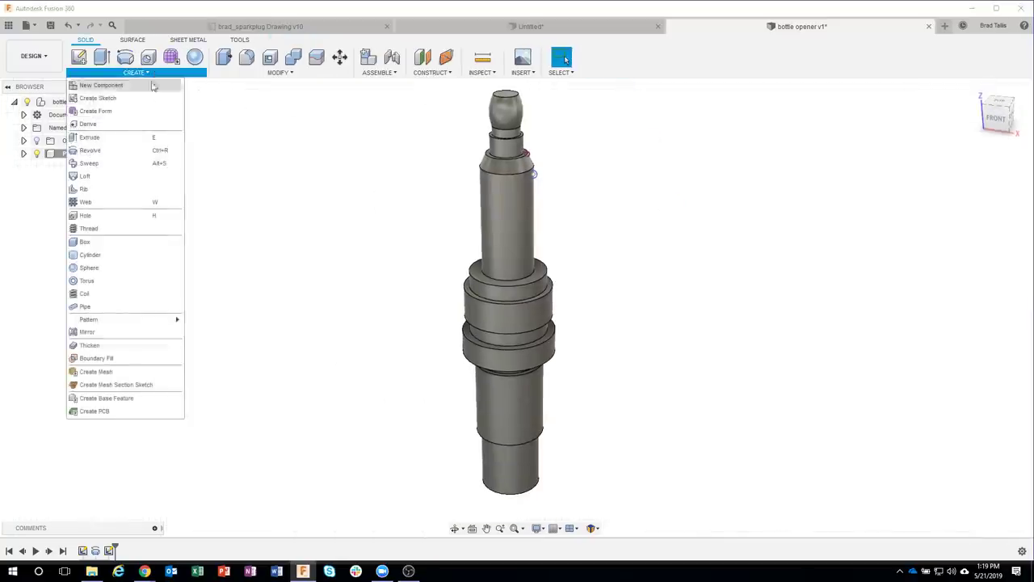
left_click(93, 147)
scroll(517, 157, "up", 2)
scroll(542, 171, "up", 2)
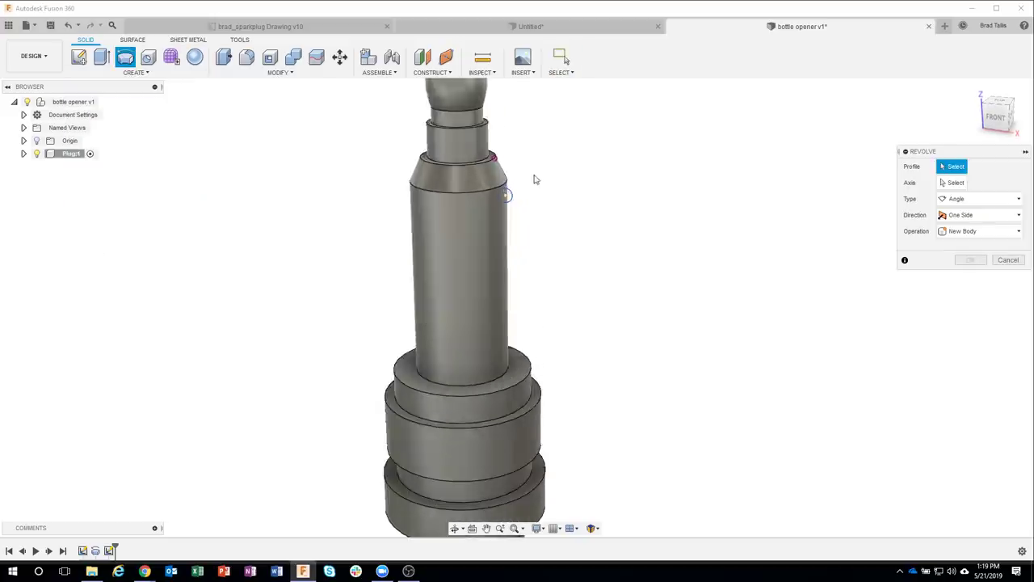
scroll(525, 182, "up", 2)
scroll(509, 206, "up", 3)
left_click(463, 236)
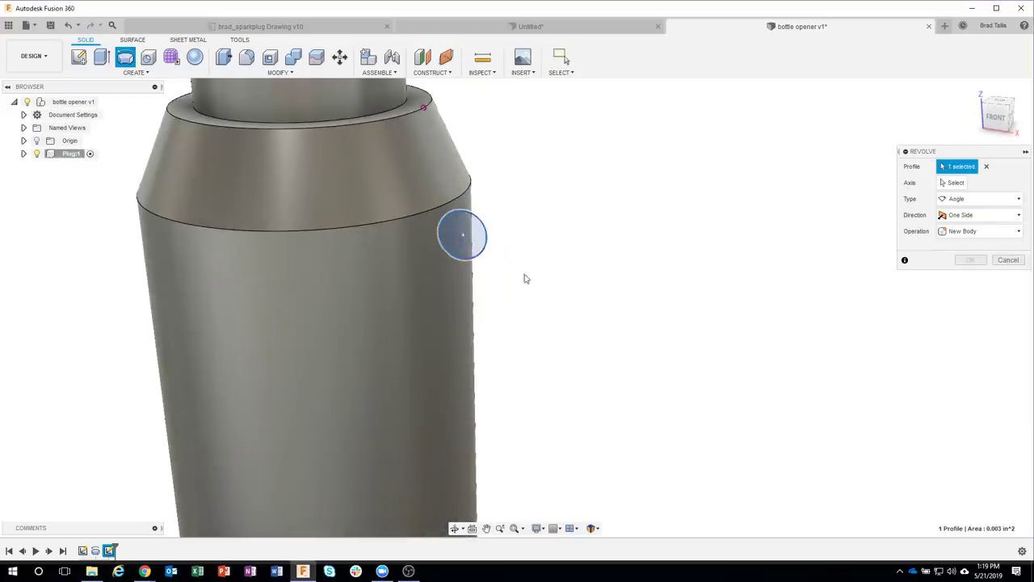
scroll(529, 275, "down", 1)
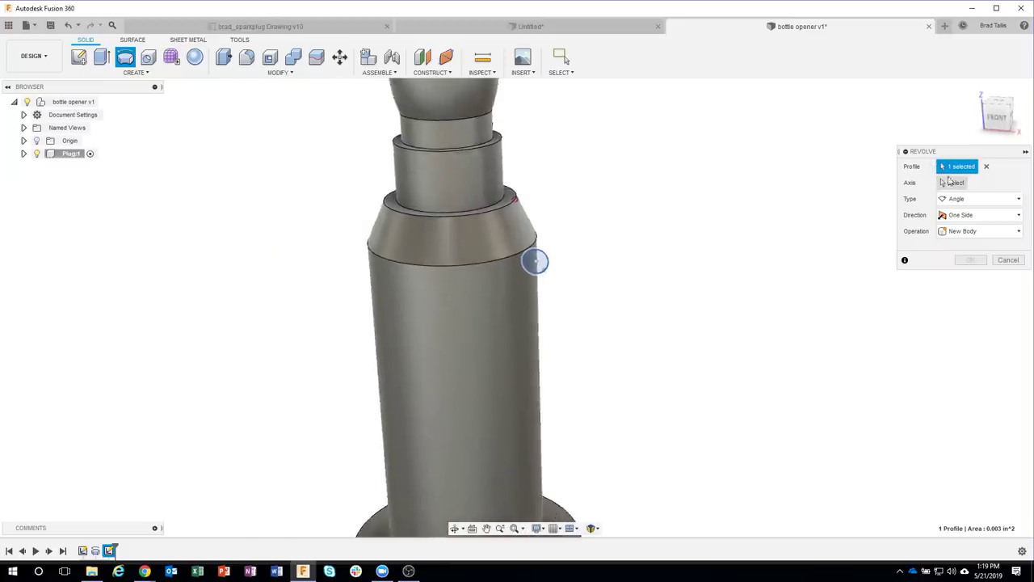
left_click(955, 183)
scroll(711, 270, "down", 2)
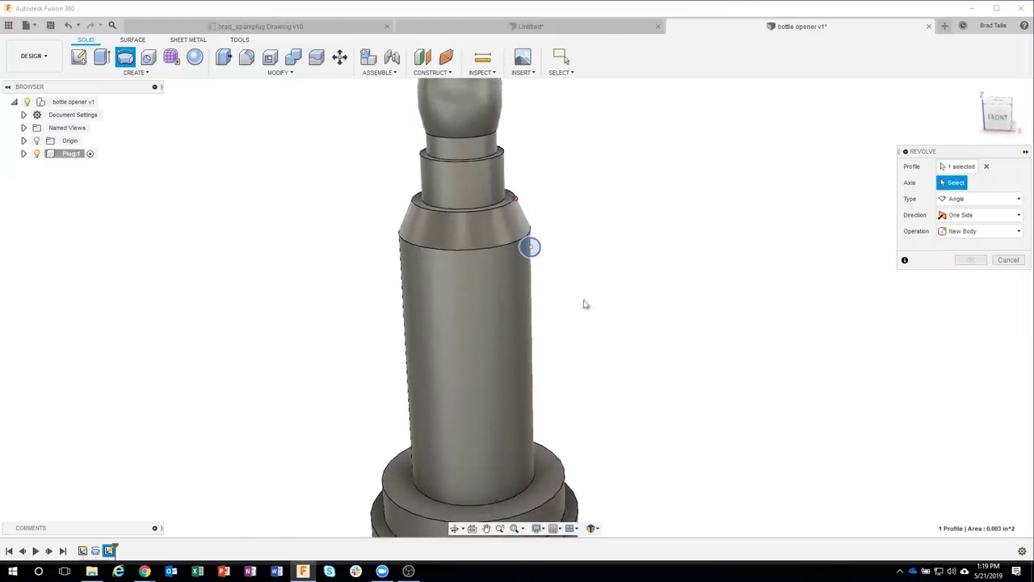
middle_click_drag(508, 312, 462, 299, "shift")
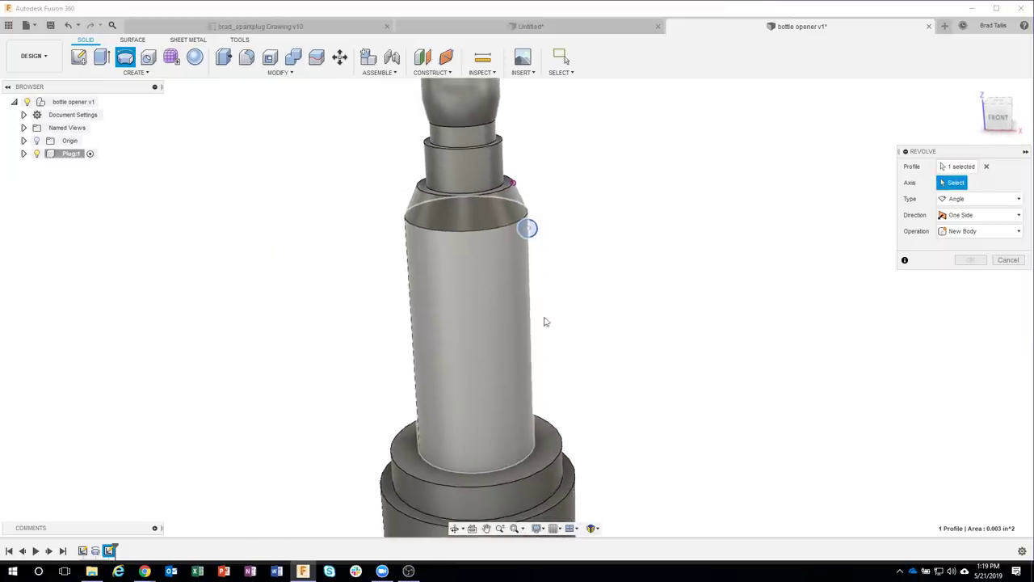
left_click(505, 309)
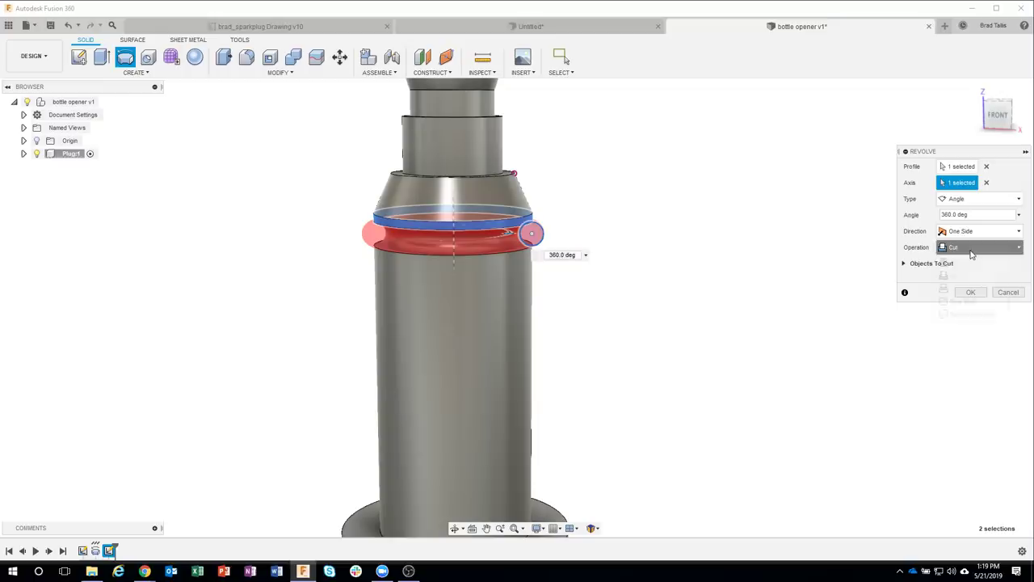
Step: Try Join, then set the 360° revolve back to Cut and confirm the groove
left_click(971, 251)
left_click(960, 265)
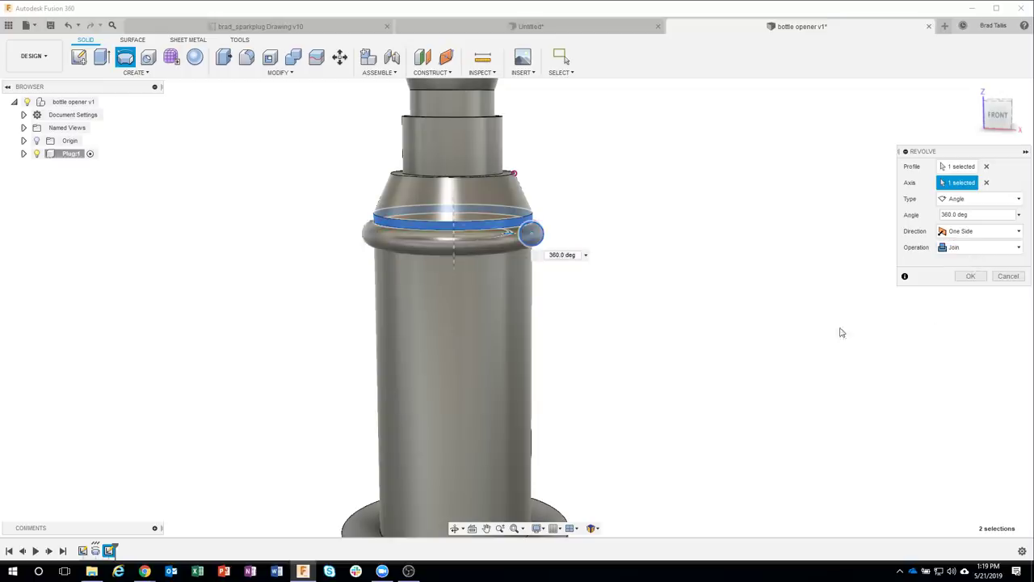
middle_click_drag(841, 332, 344, 238, "shift")
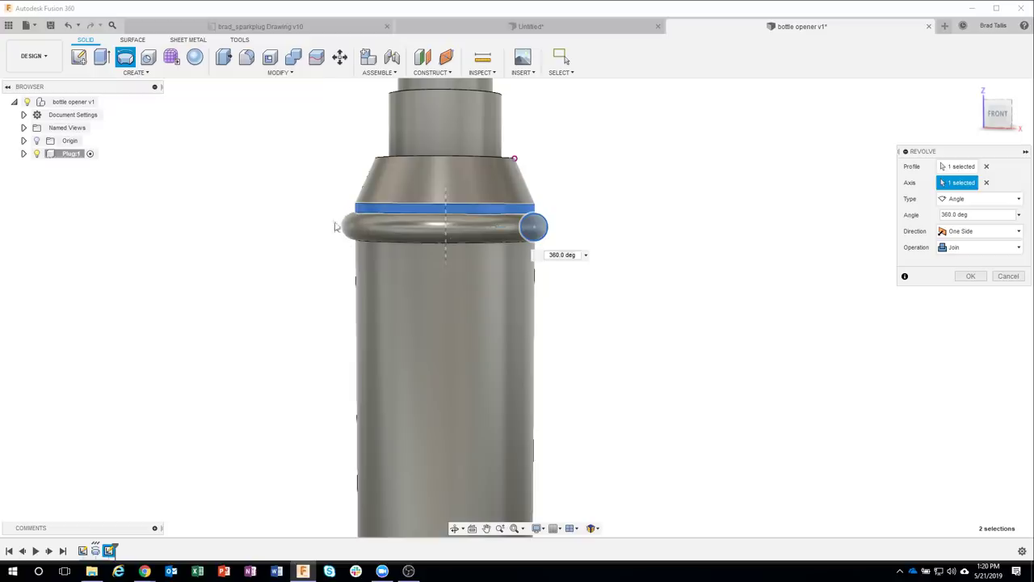
middle_click_drag(658, 240, 773, 233, "shift")
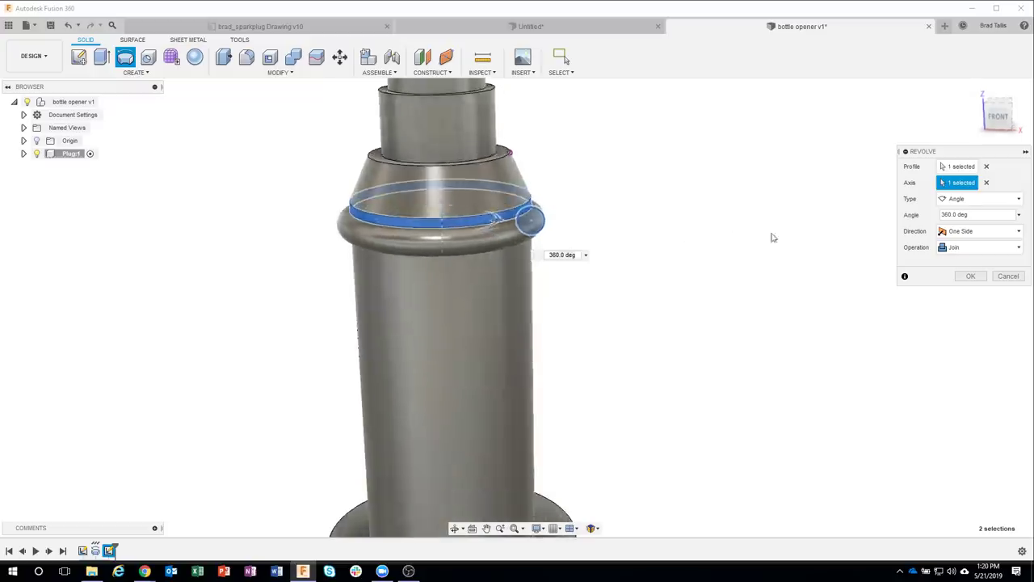
left_click(976, 248)
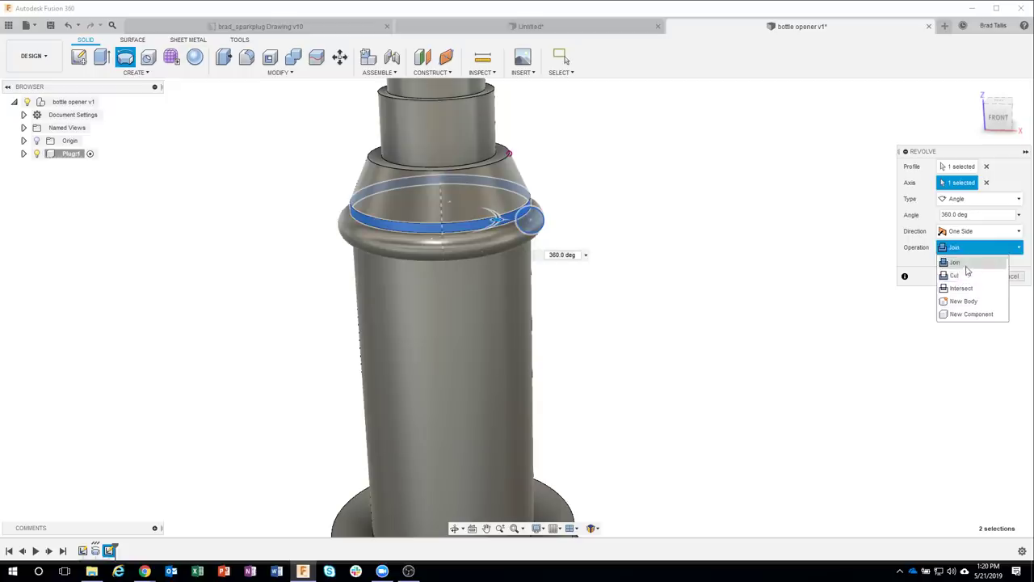
left_click(956, 275)
middle_click_drag(746, 281, 891, 275, "shift")
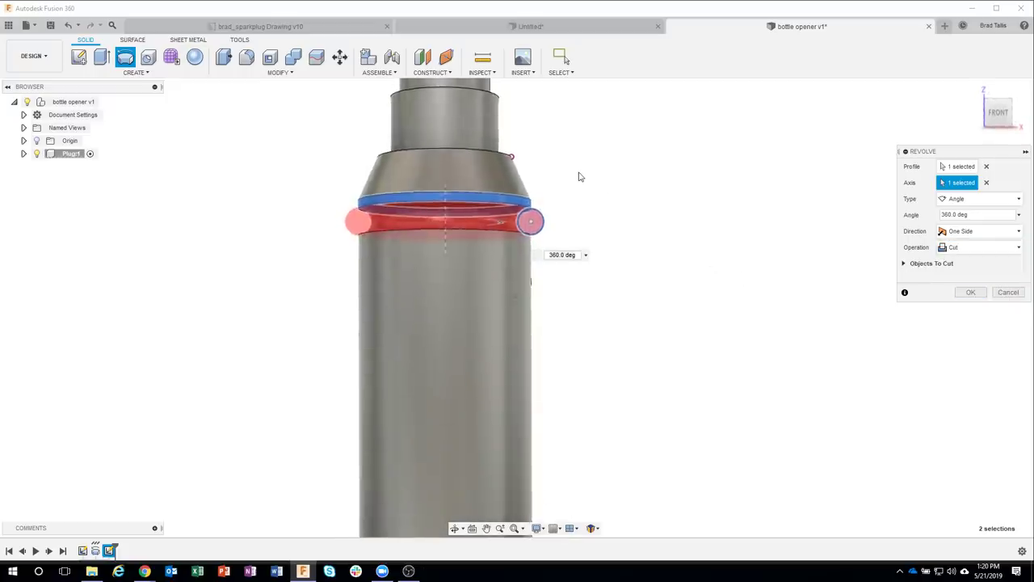
left_click(971, 295)
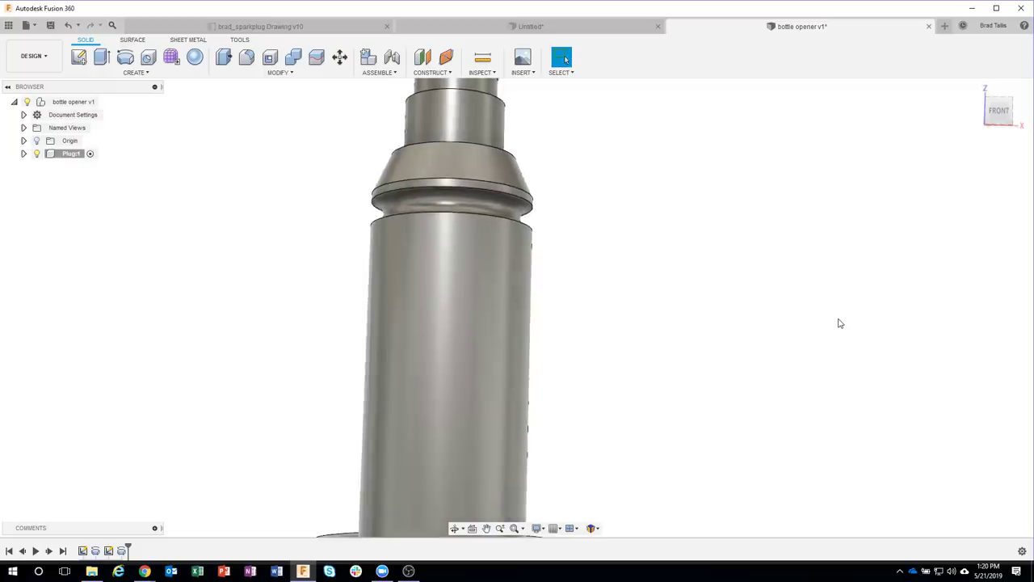
Step: Orbit the grooved Plug1 body to look down on it and open the Create menu
mouse_move(839, 323)
middle_mouse_down("shift")
mouse_move(764, 314)
mouse_move(741, 277)
mouse_move(649, 234)
middle_mouse_up("shift")
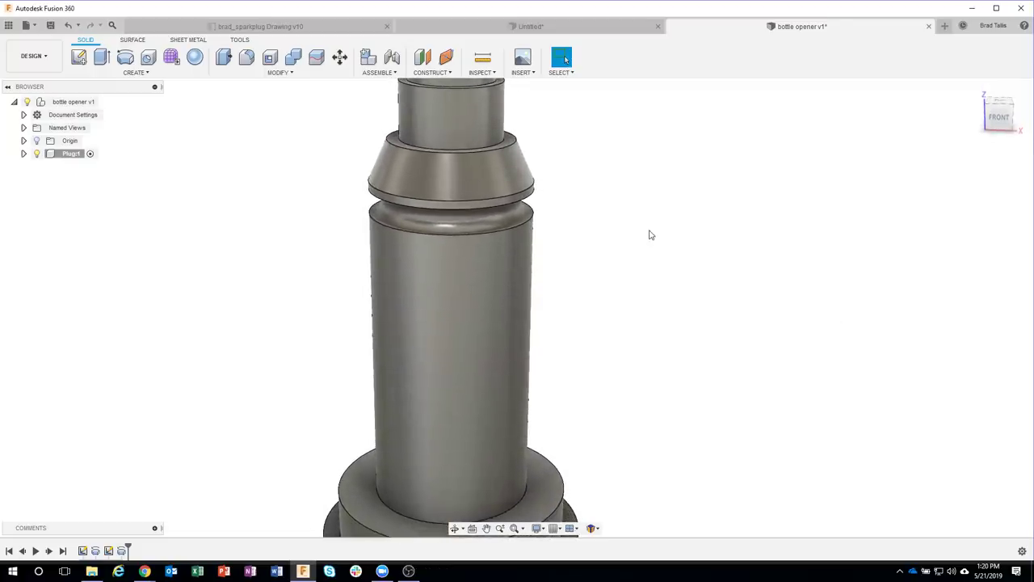
middle_click_drag(541, 288, 545, 323, "shift")
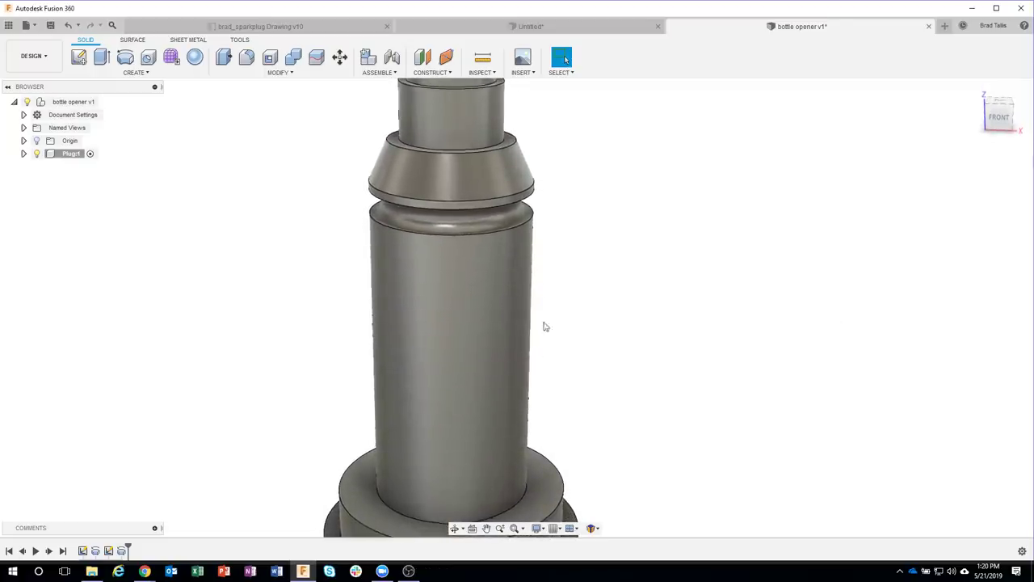
middle_click_drag(204, 157, 218, 182, "shift")
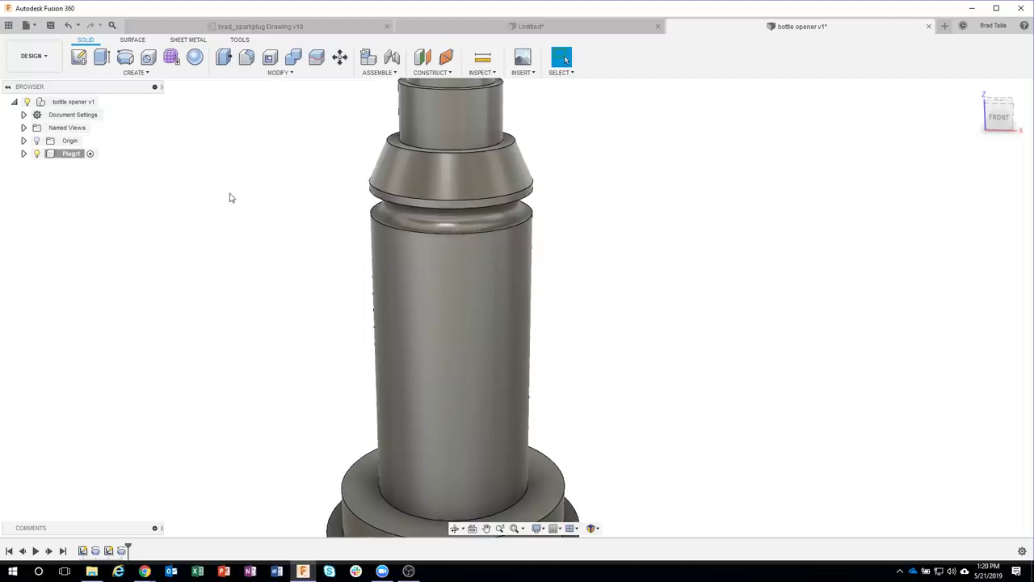
left_click(147, 73)
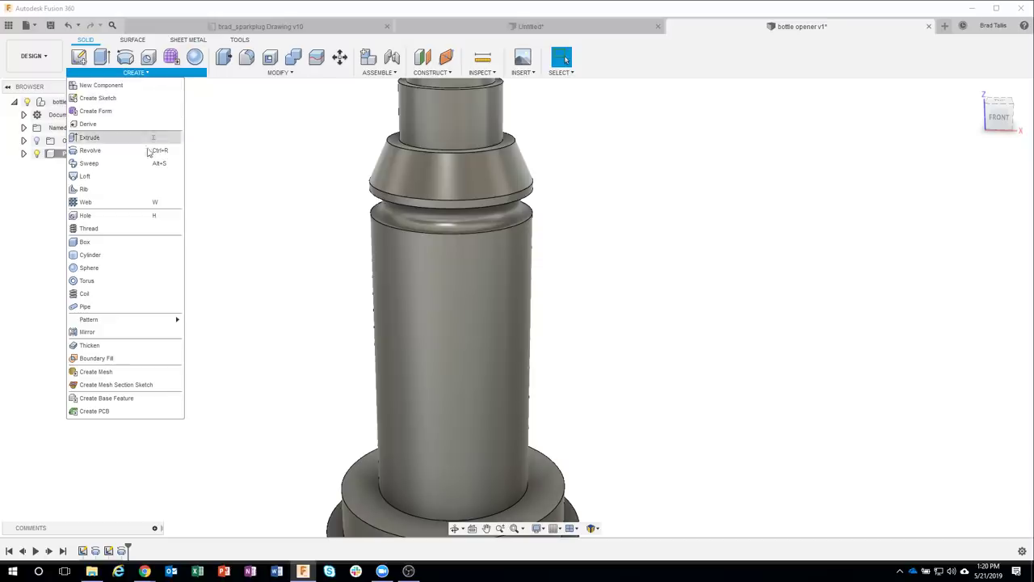
mouse_move(113, 320)
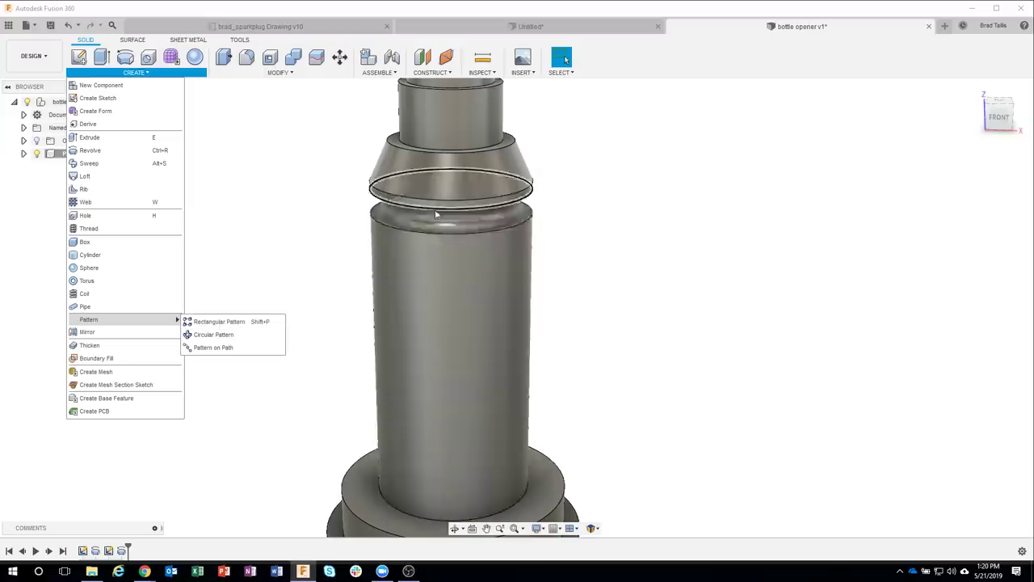
Step: Start a rectangular pattern set to Faces, selecting the groove face
left_click(217, 324)
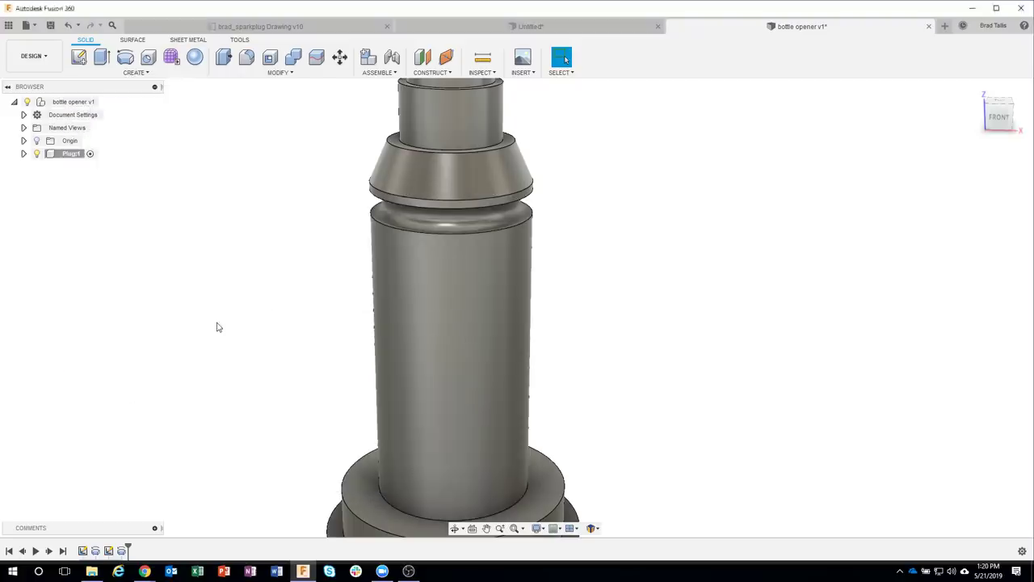
scroll(713, 266, "down", 2)
scroll(662, 235, "down", 2)
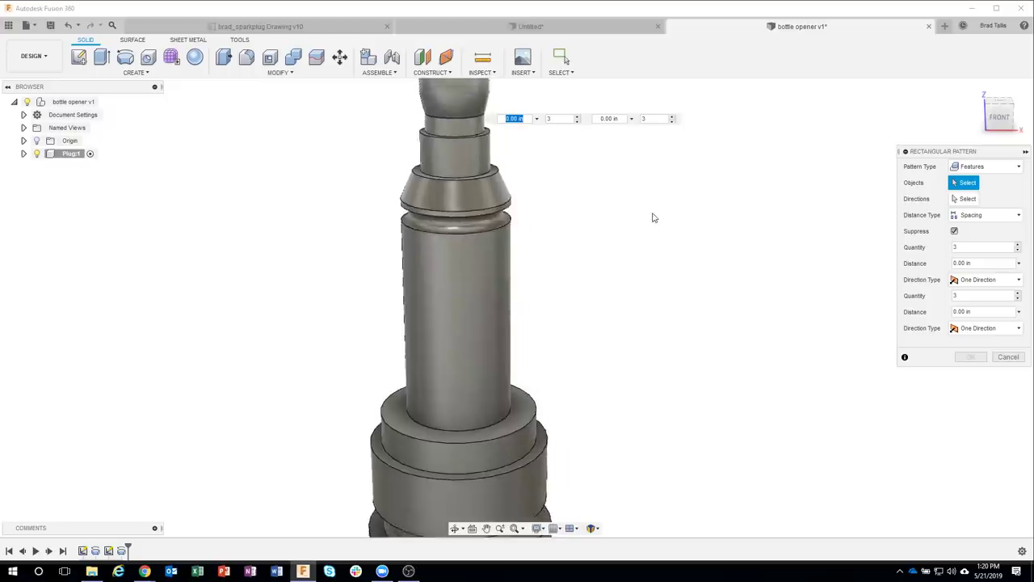
scroll(653, 216, "down", 1)
scroll(588, 200, "down", 1)
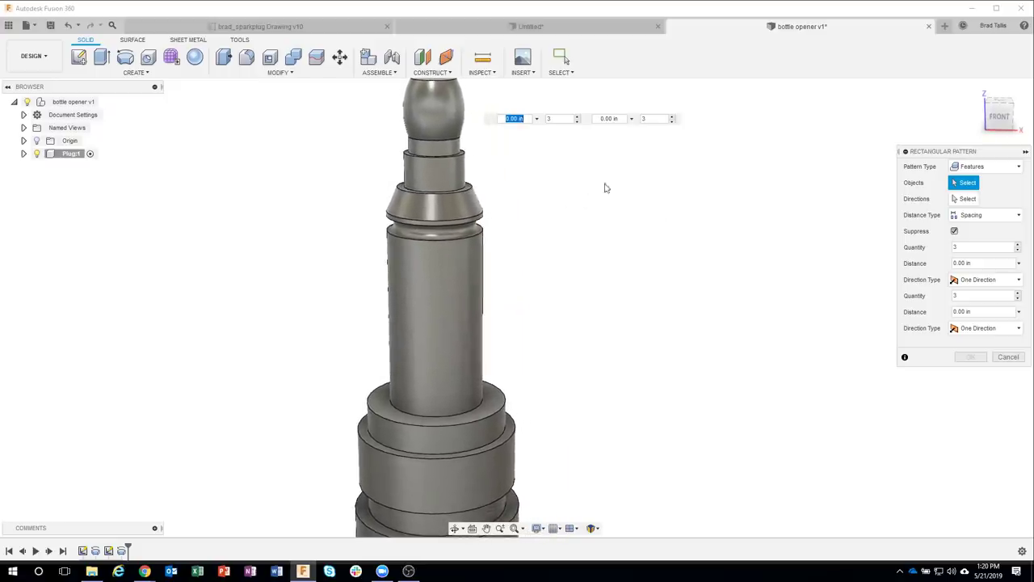
left_click(993, 169)
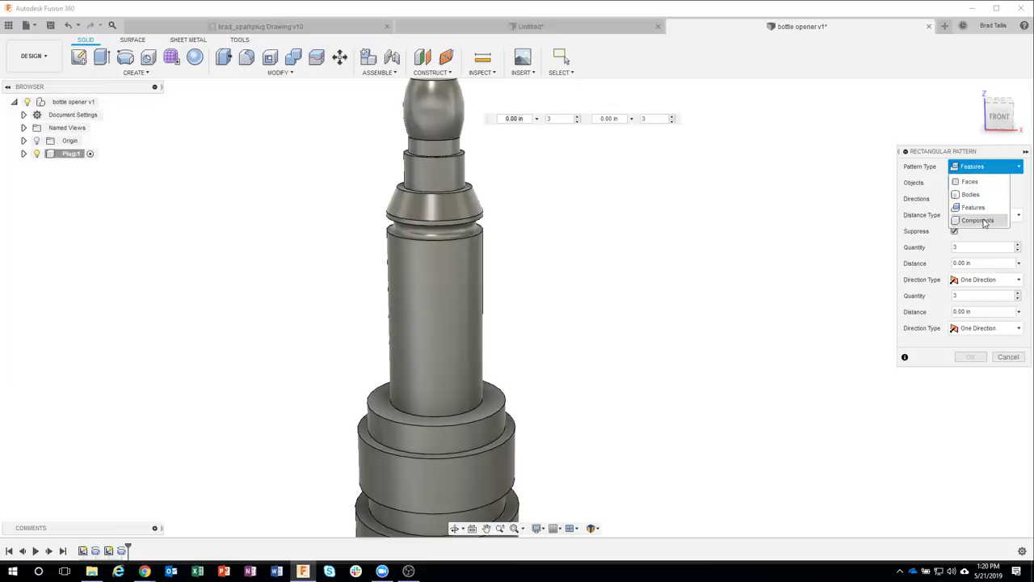
left_click(986, 185)
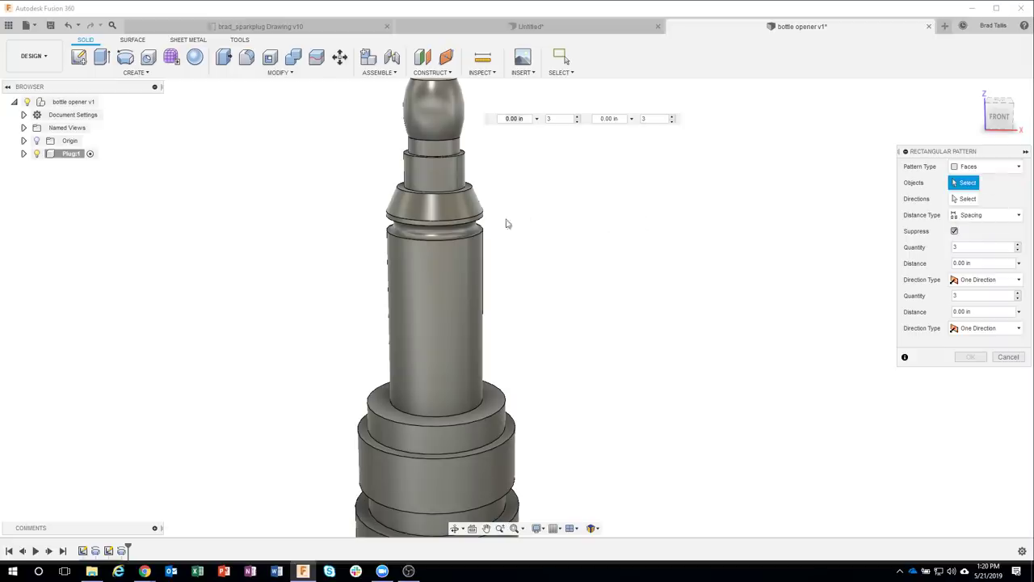
left_click(466, 234)
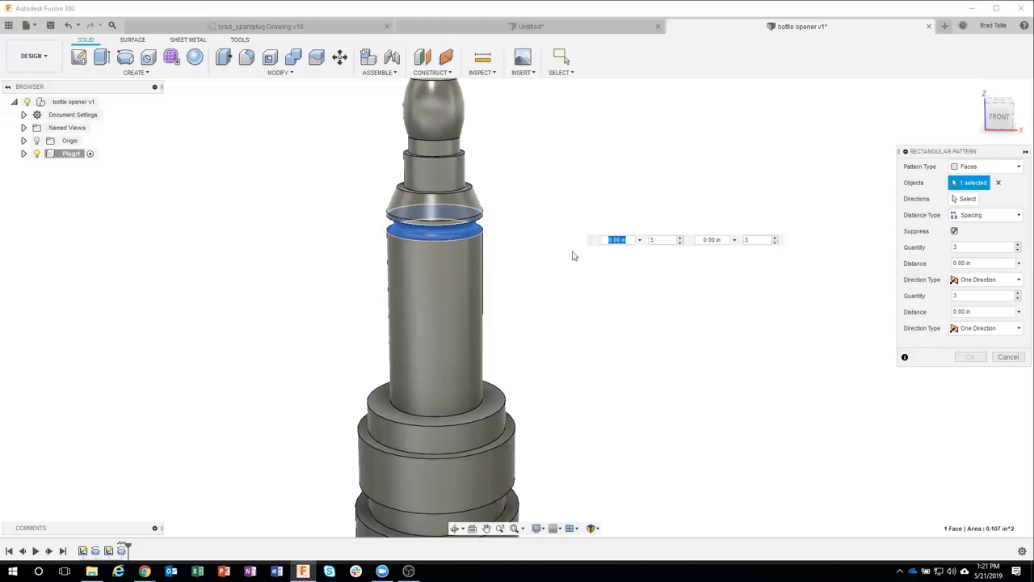
Step: Switch the pattern type to Features and select Revolve2 from the timeline
left_click(998, 183)
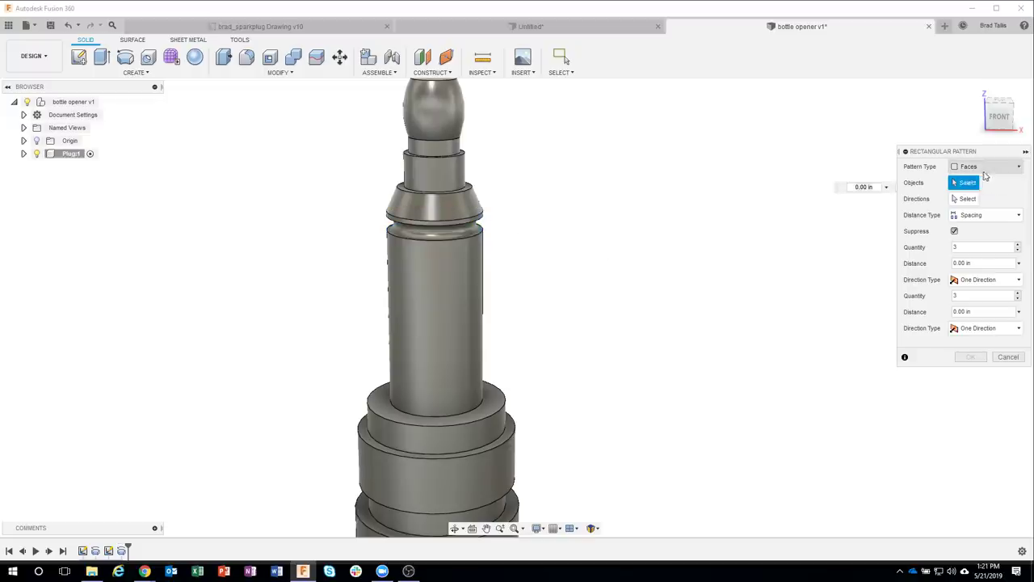
left_click(986, 167)
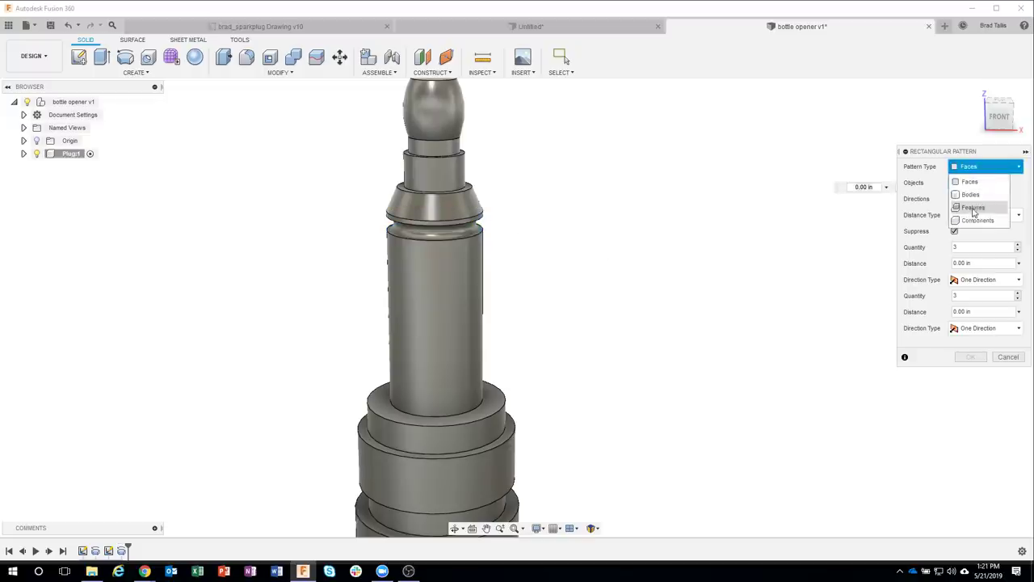
left_click(974, 209)
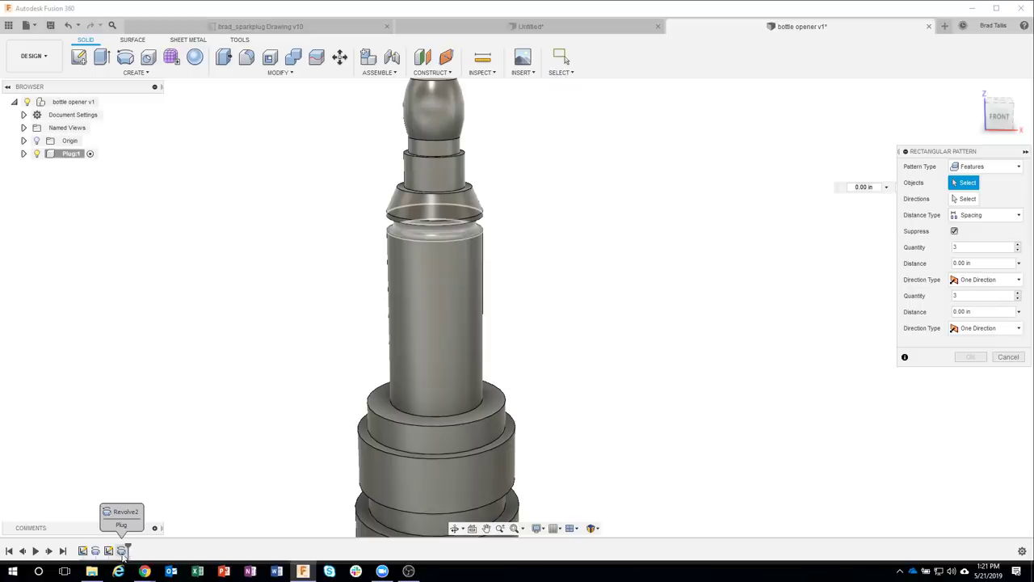
left_click(123, 551)
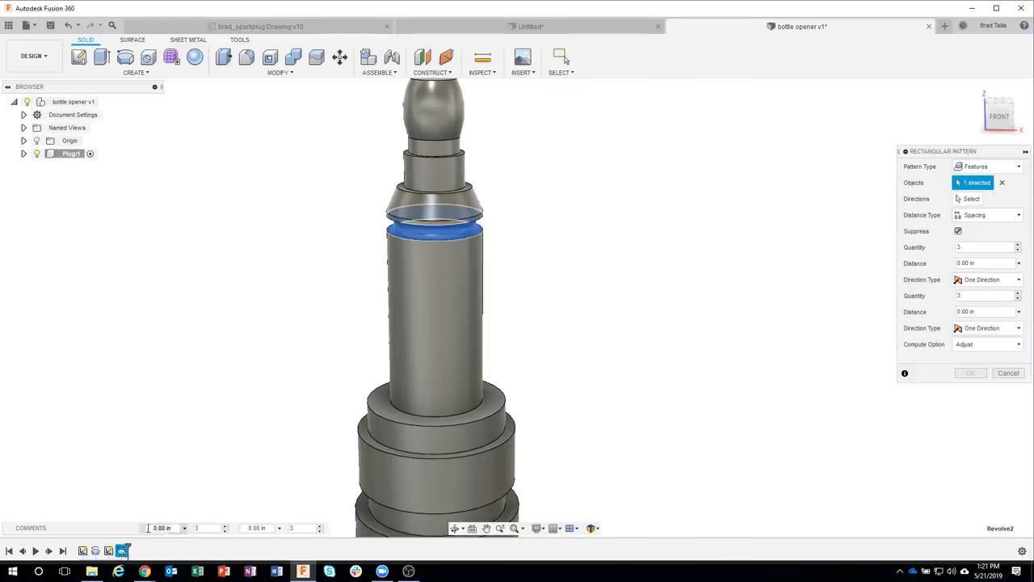
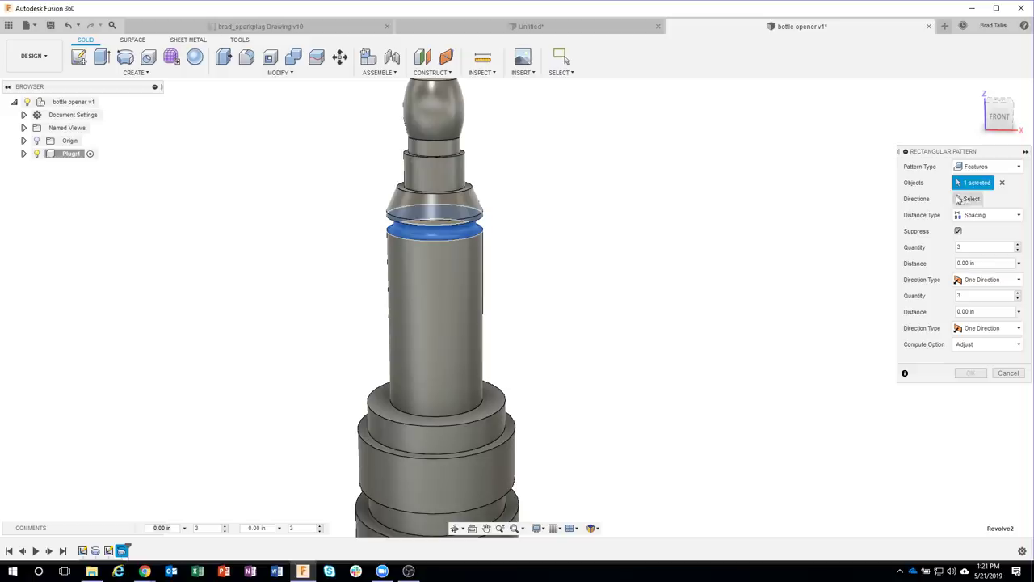
Step: Set the pattern direction along the plug body and drag out the groove copies
left_click(959, 200)
scroll(577, 351, "down", 3)
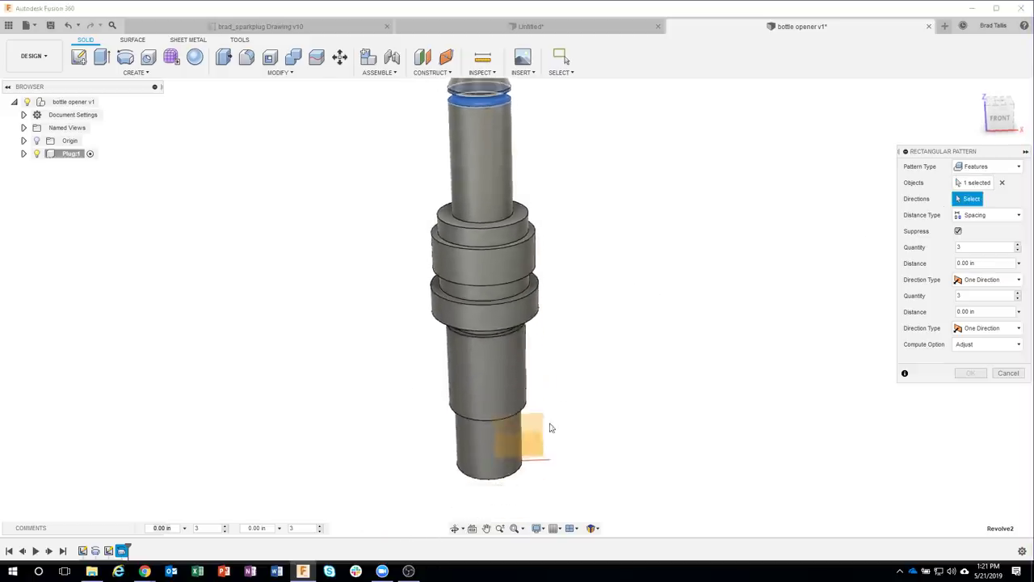
middle_click_drag(490, 428, 447, 437, "shift")
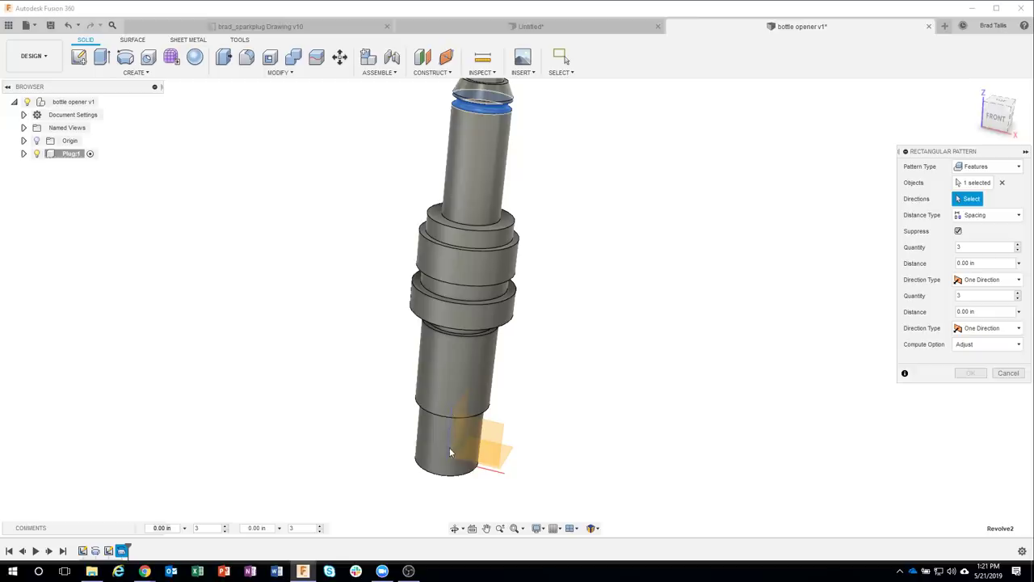
left_click(450, 435)
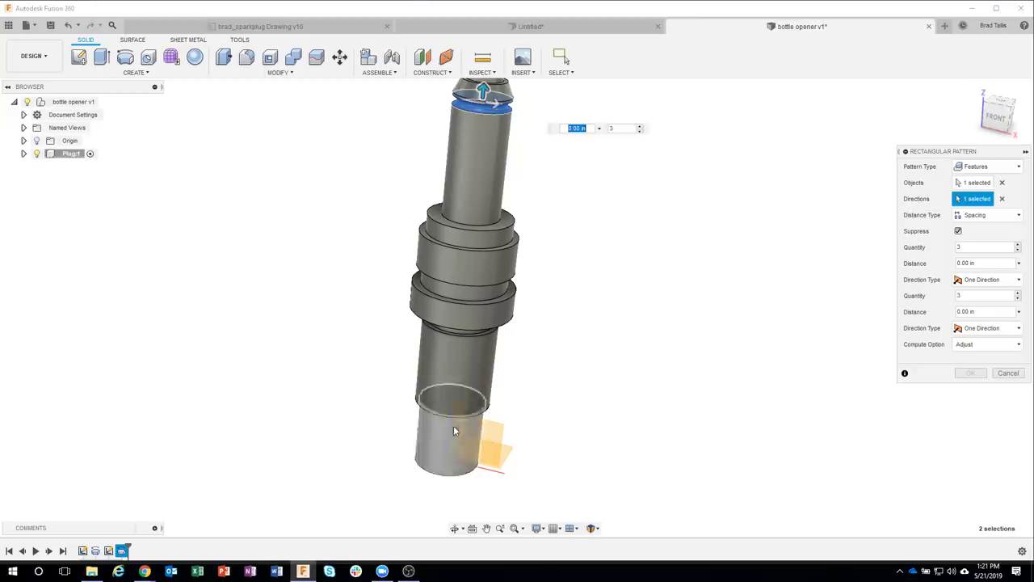
mouse_move(651, 291)
middle_mouse_down("shift")
mouse_move(624, 286)
mouse_move(518, 167)
mouse_move(485, 184)
middle_mouse_up("shift")
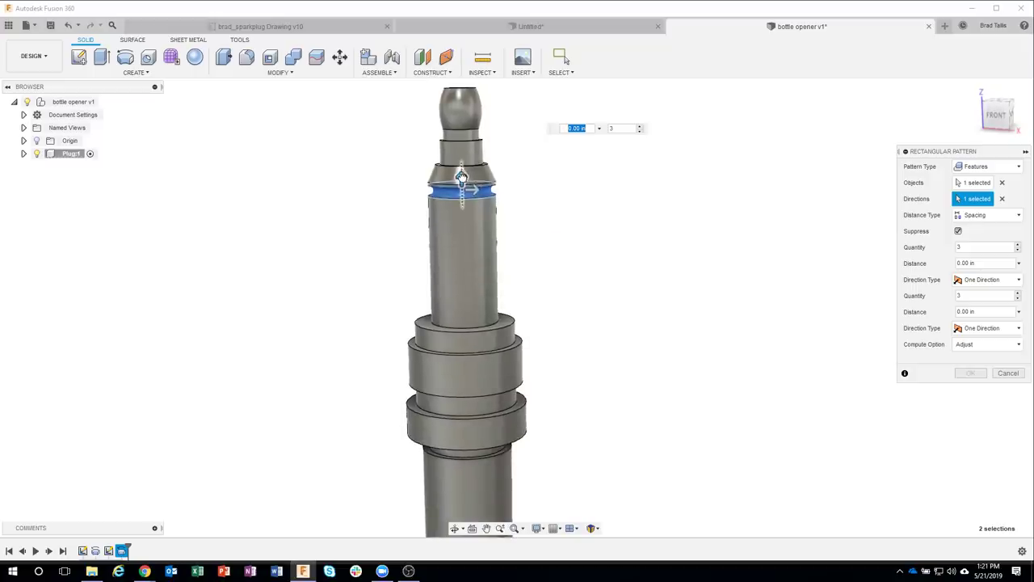
mouse_move(461, 176)
left_mouse_down()
mouse_move(464, 240)
mouse_move(462, 225)
left_mouse_up()
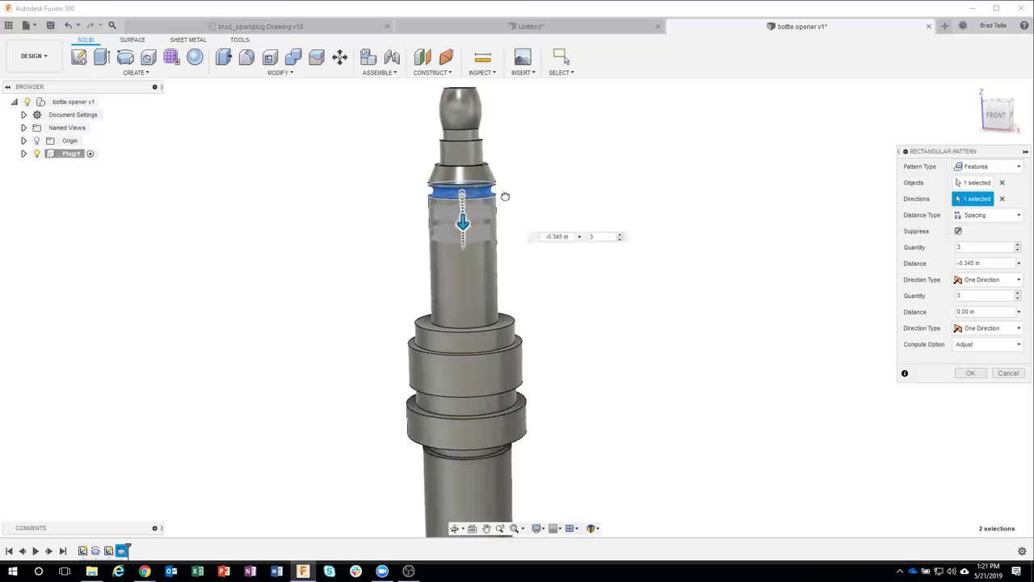
mouse_move(506, 196)
left_mouse_down()
mouse_move(503, 235)
mouse_move(516, 201)
mouse_move(523, 233)
left_mouse_up()
key("Tab")
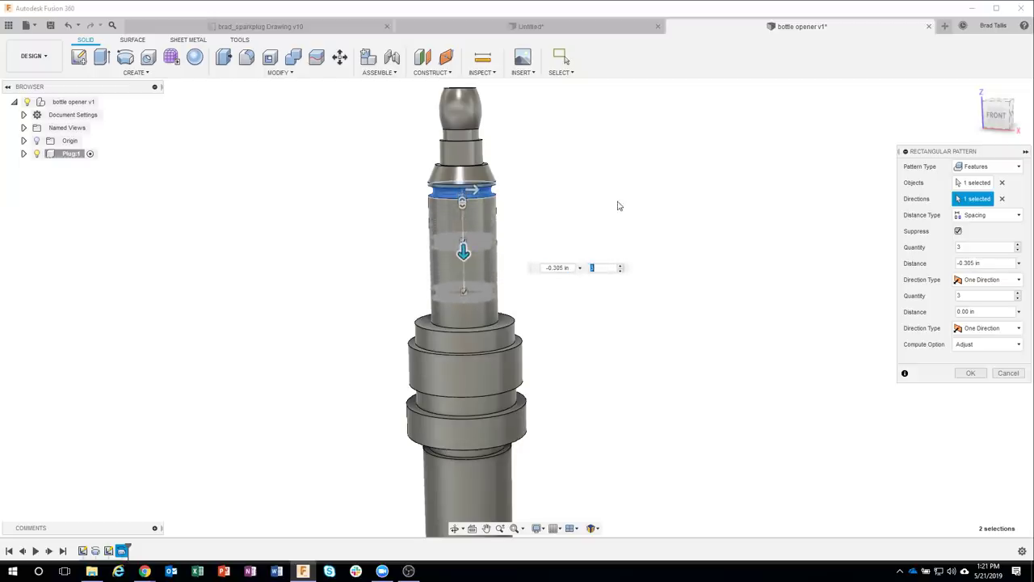
key("Tab")
Step: Set quantity 5 with Spacing distance type at -0.1 in and confirm the pattern
left_click(622, 267)
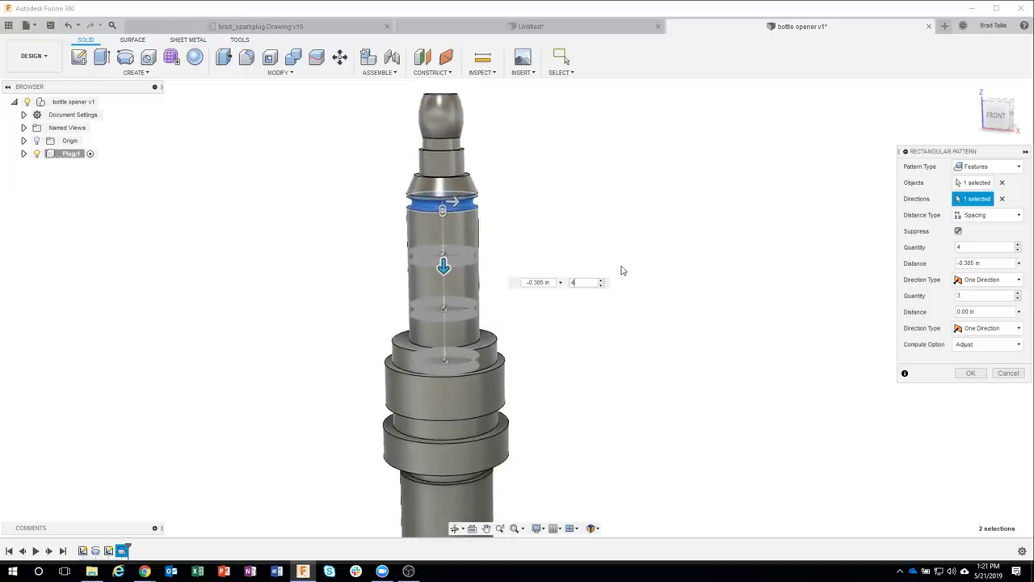
left_click(601, 281)
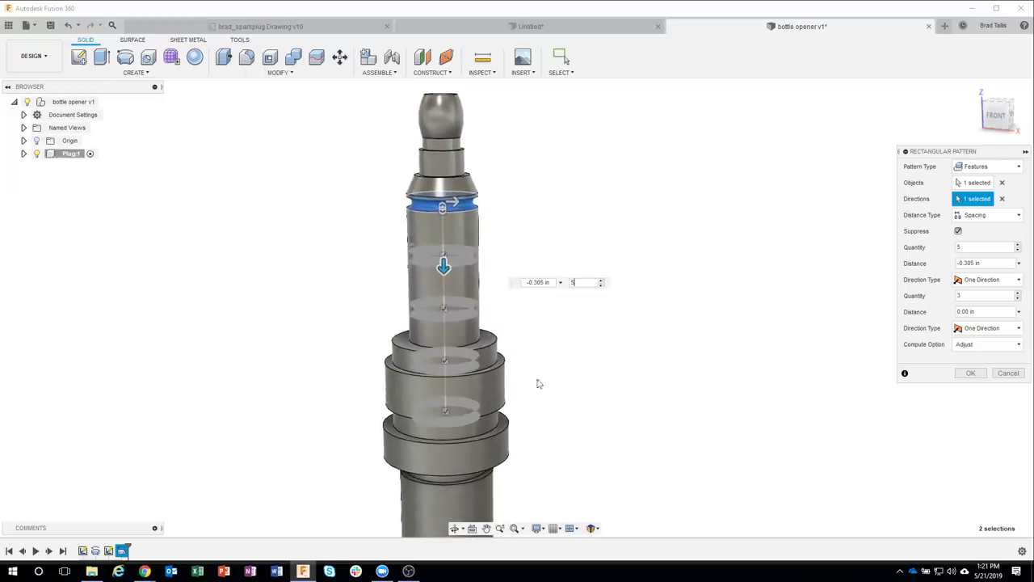
mouse_move(444, 265)
left_mouse_down()
mouse_move(464, 235)
mouse_move(494, 246)
left_mouse_up()
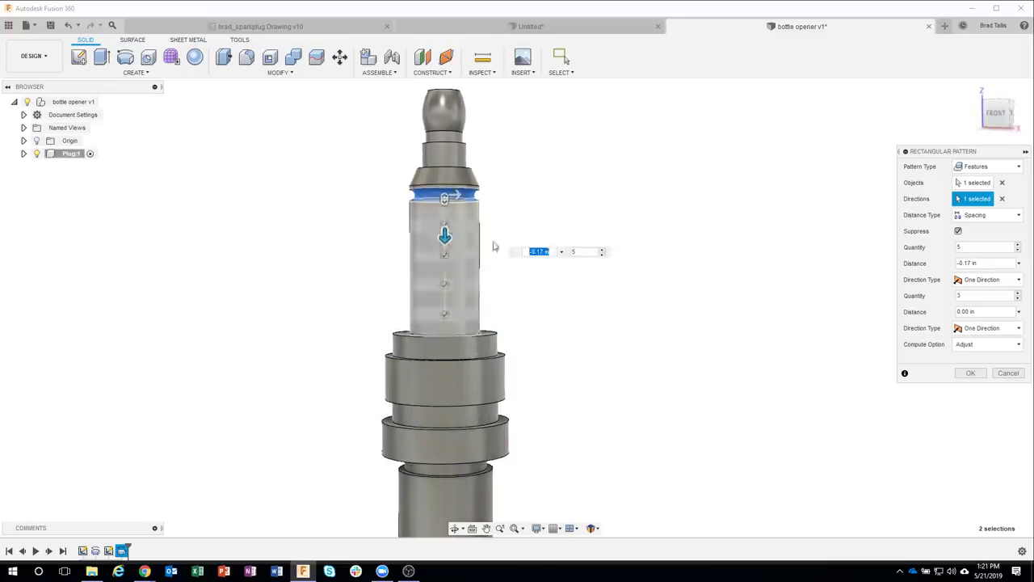
key("Tab")
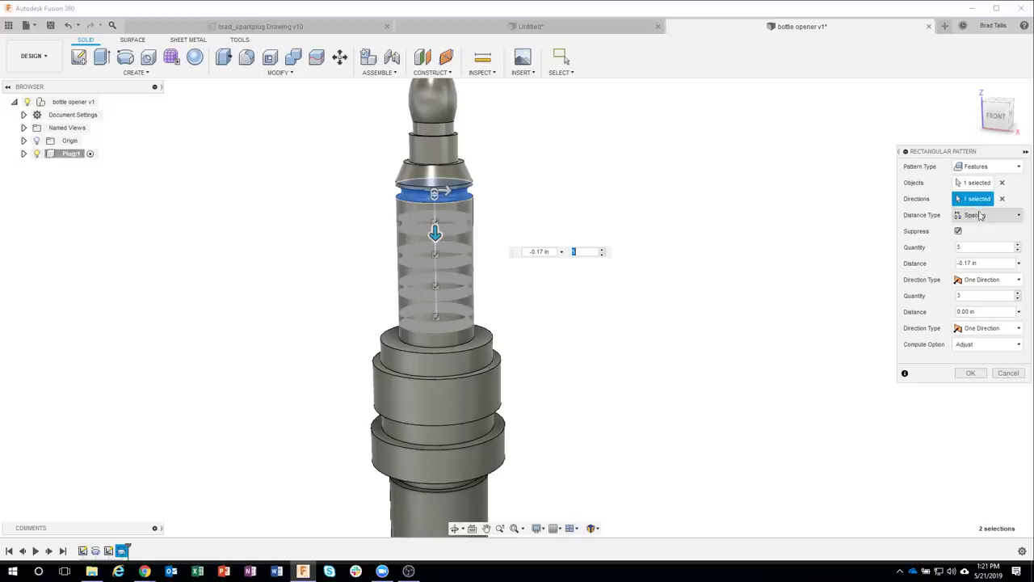
left_click(995, 217)
left_click(986, 231)
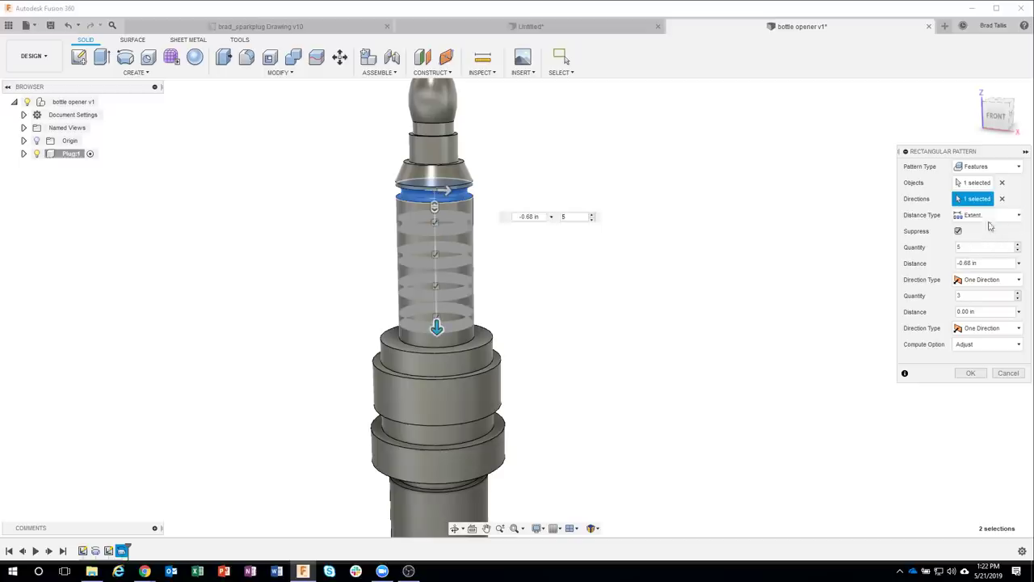
left_click(984, 218)
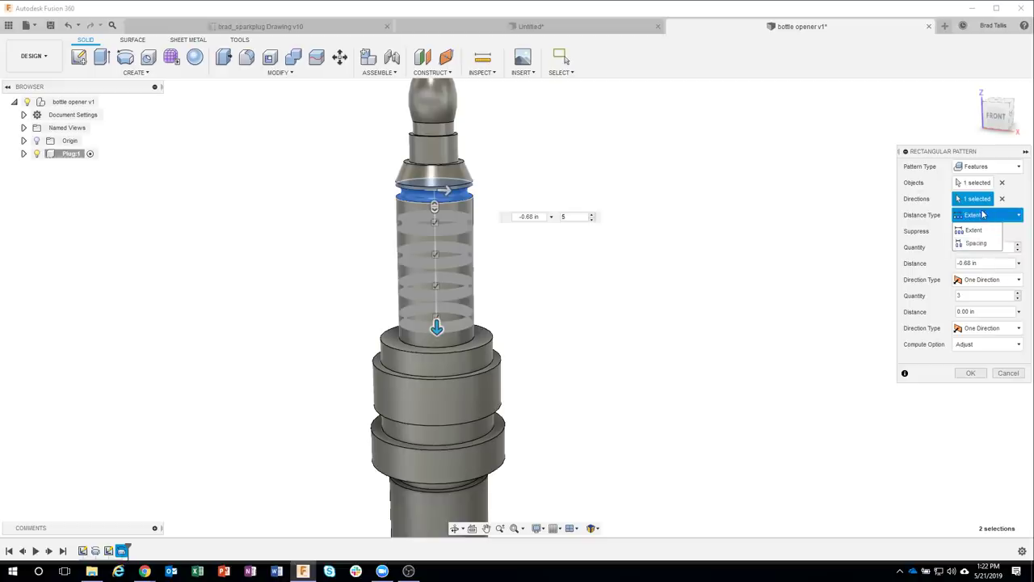
left_click(983, 215)
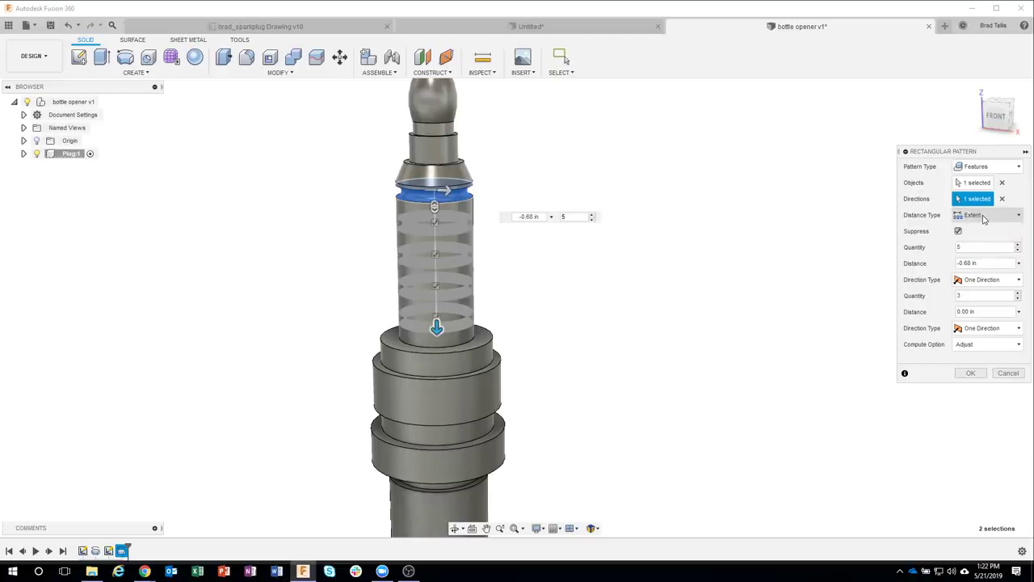
left_click(983, 216)
left_click(985, 244)
type("-0.1")
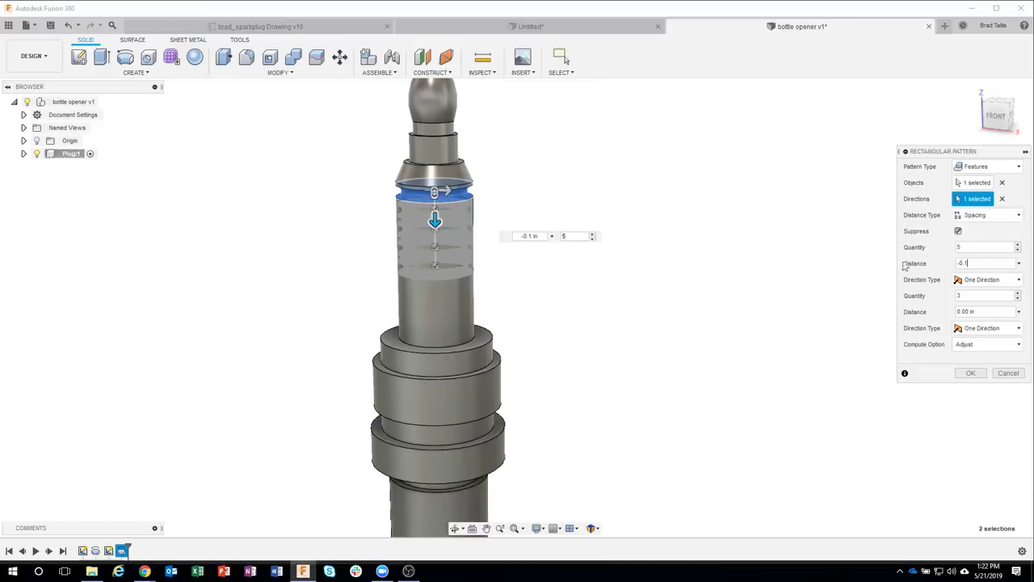
left_click(970, 373)
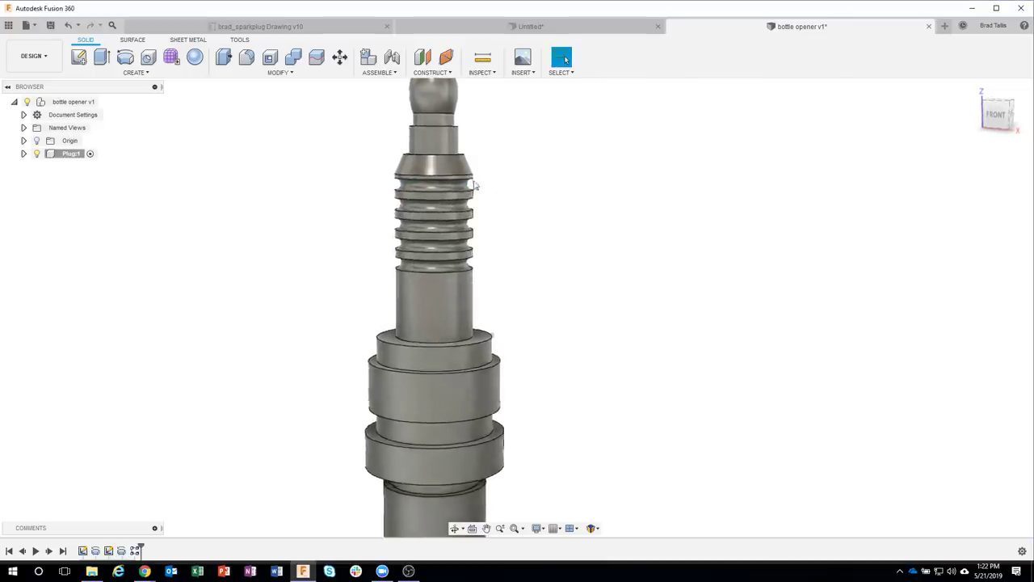
scroll(465, 192, "up", 3)
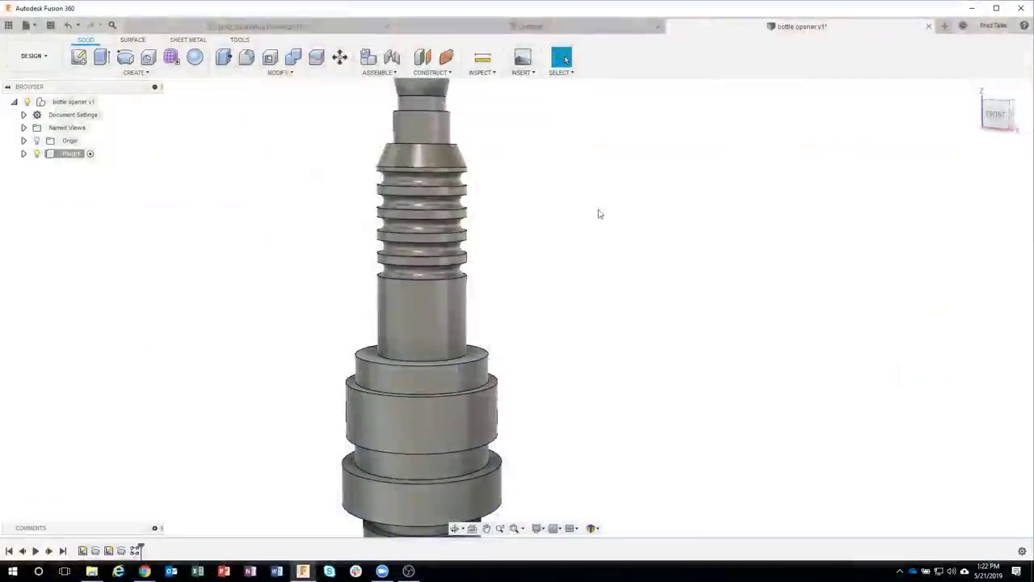
left_click(315, 28)
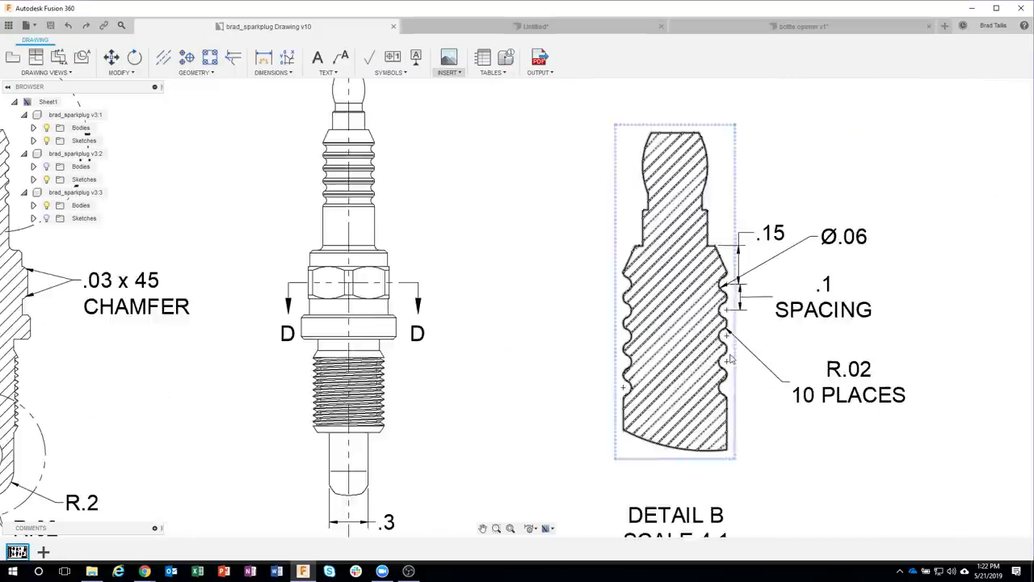
scroll(731, 359, "up", 3)
scroll(723, 323, "up", 2)
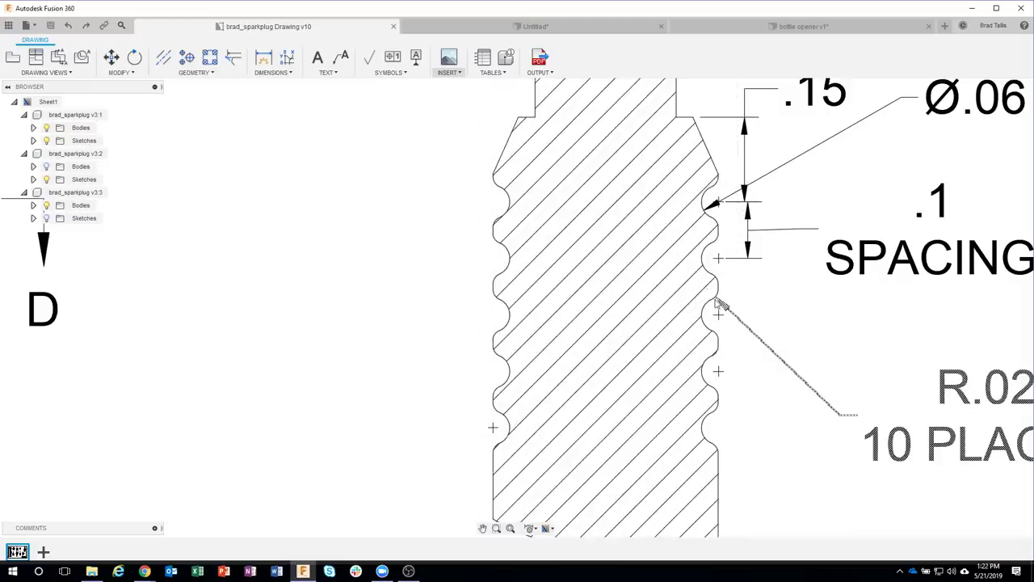
scroll(717, 281, "down", 1)
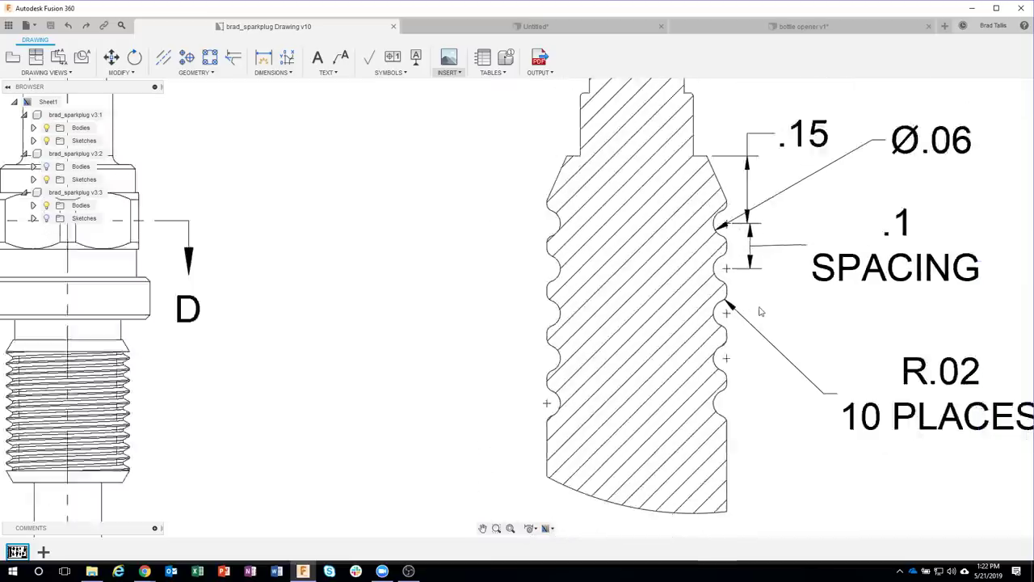
scroll(760, 337, "down", 1)
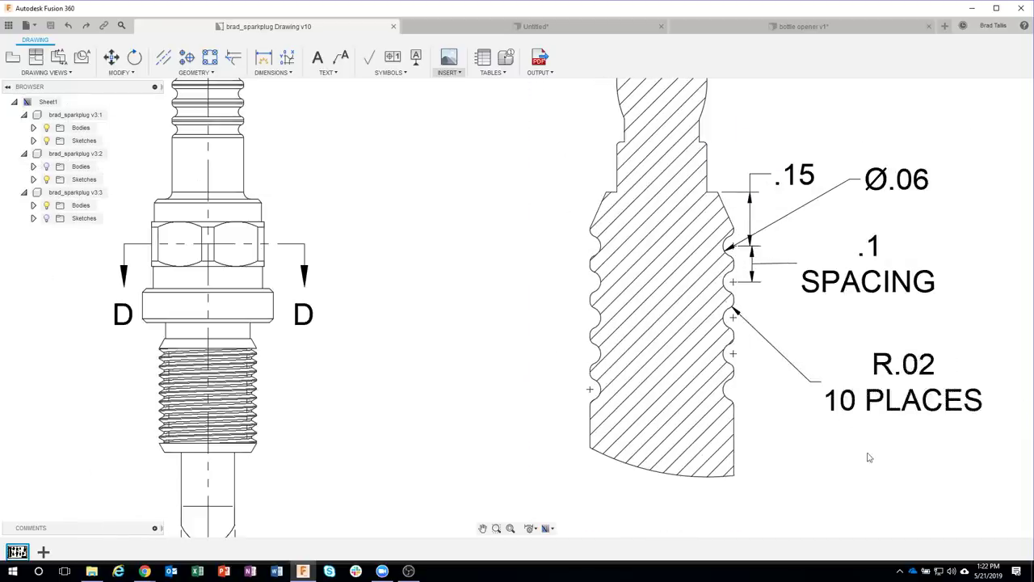
left_click(800, 26)
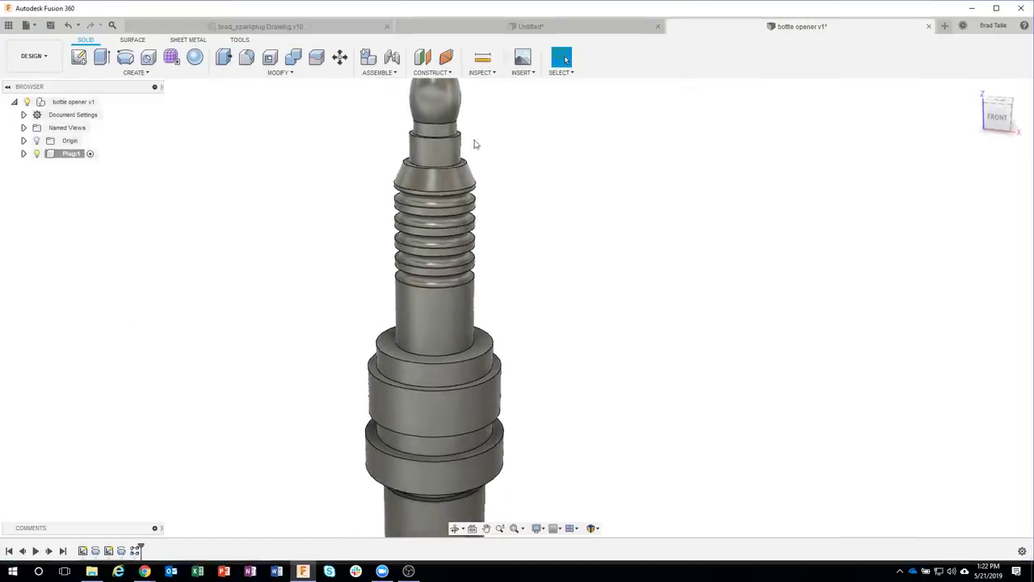
Step: Fillet the Revolve2 groove and its pattern features with a 0.02 in radius
left_click(290, 73)
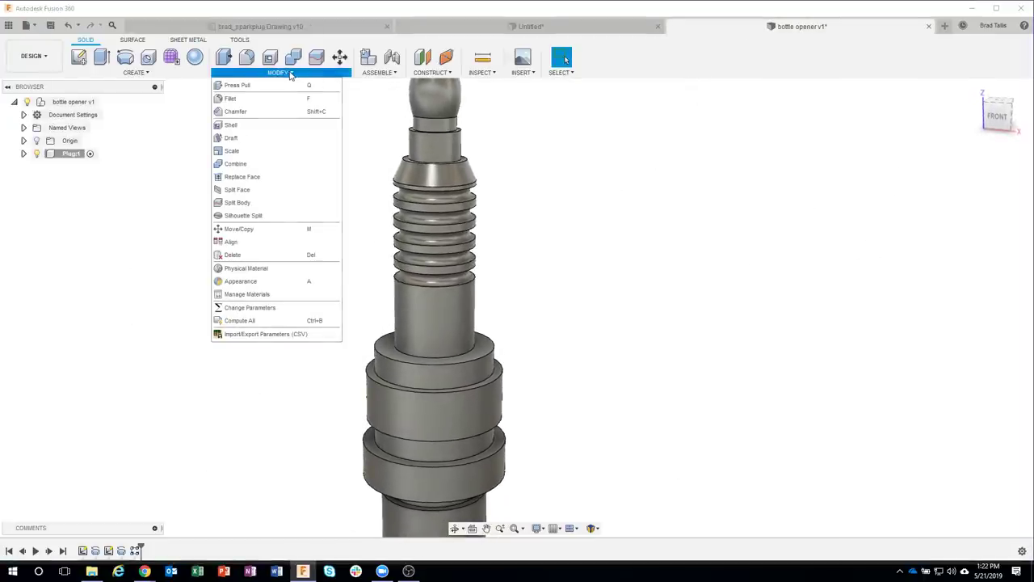
left_click(256, 99)
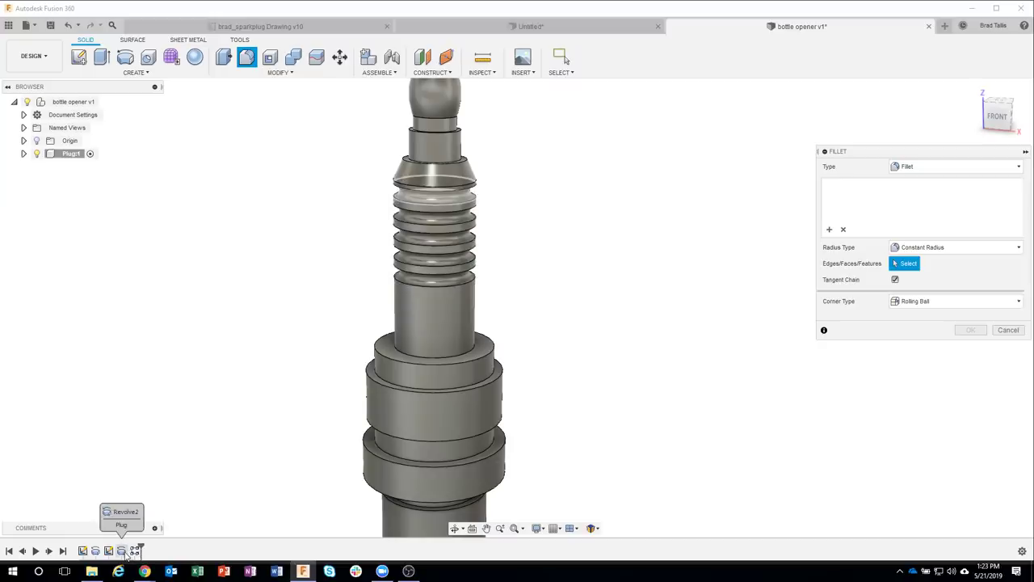
left_click(123, 551)
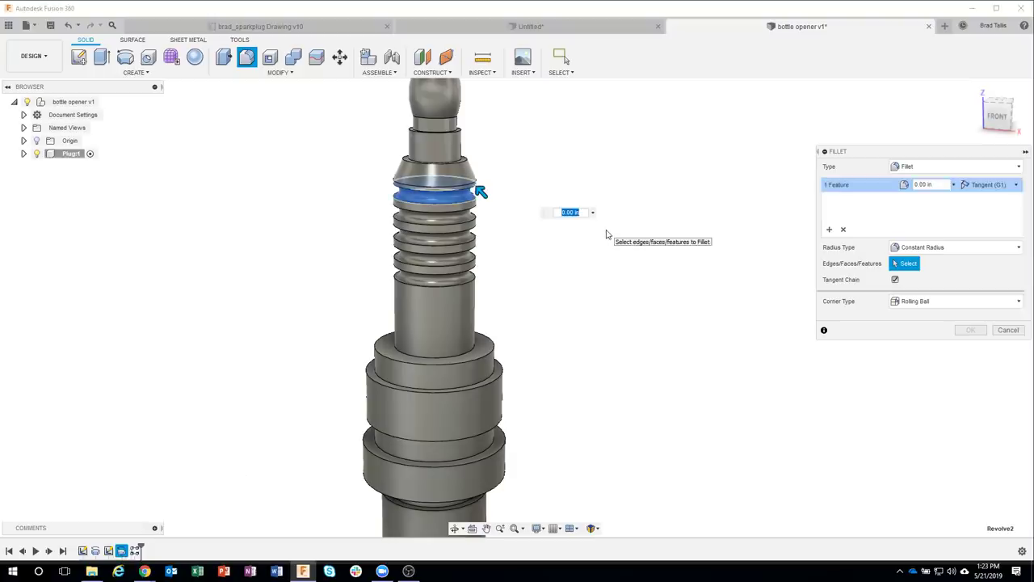
type(".02")
key("Return")
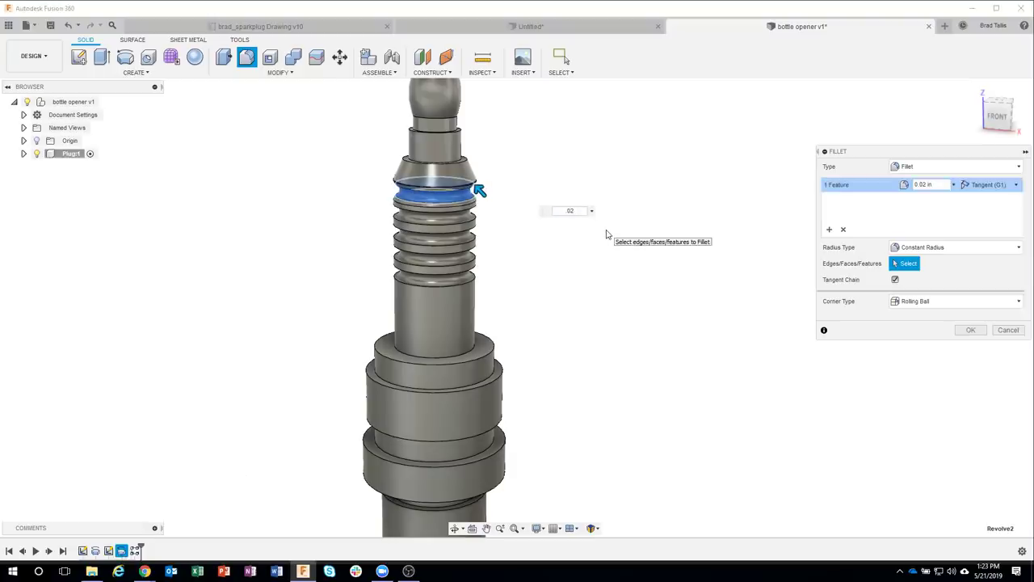
scroll(489, 197, "up", 2)
scroll(489, 178, "up", 2)
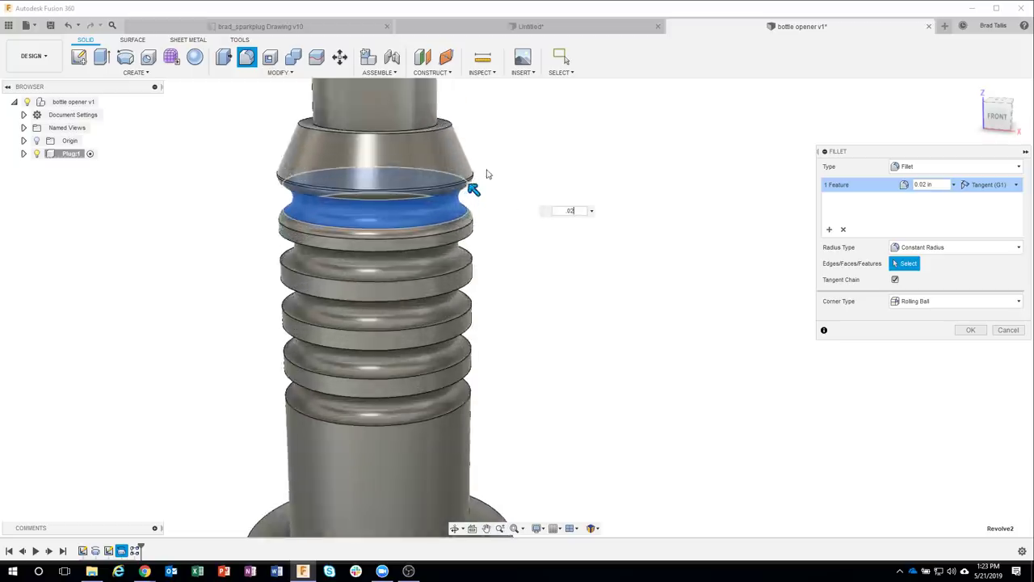
scroll(488, 167, "up", 2)
scroll(485, 170, "up", 2)
scroll(482, 169, "up", 2)
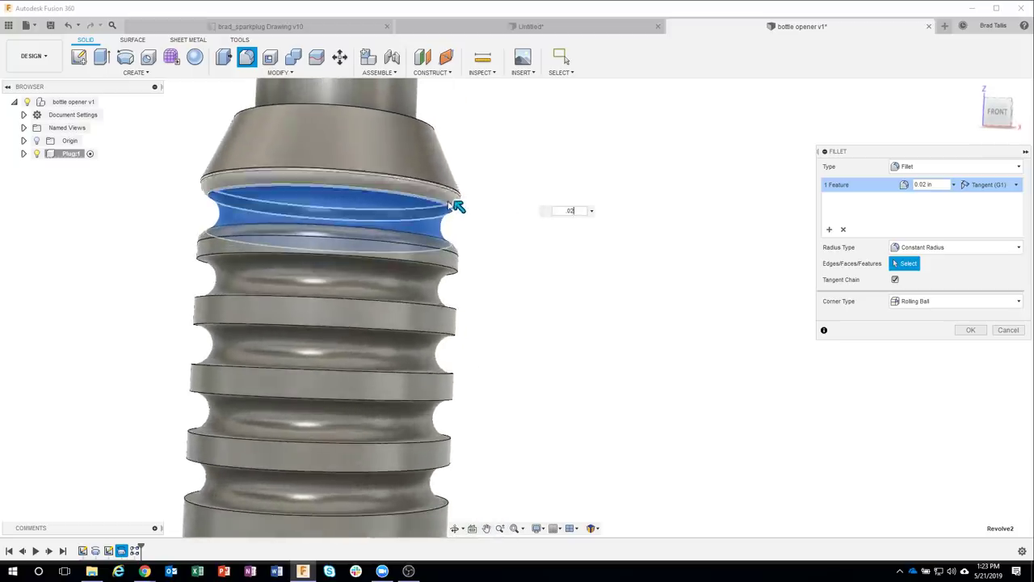
middle_click_drag(457, 205, 501, 263, "shift")
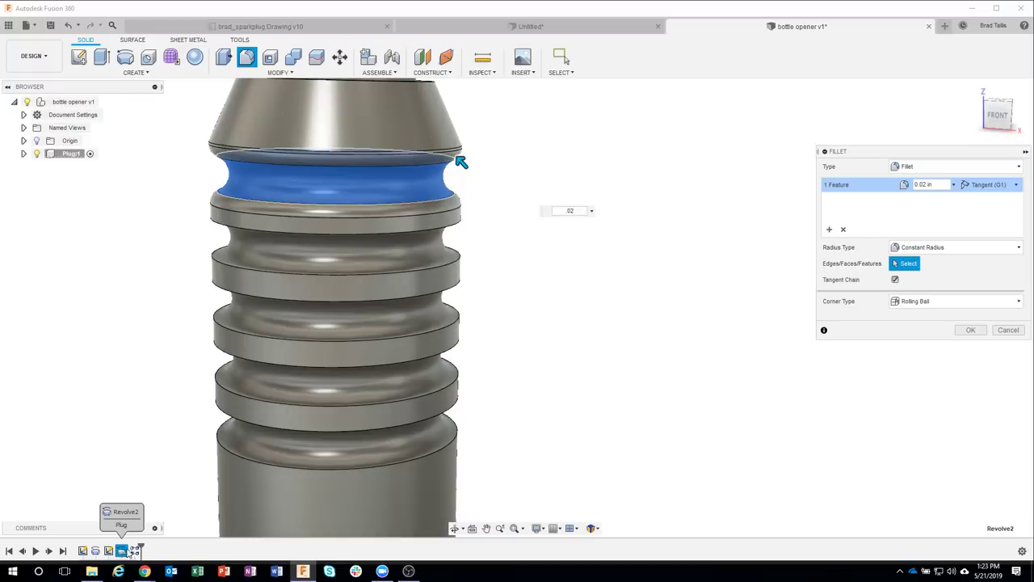
left_click(134, 551)
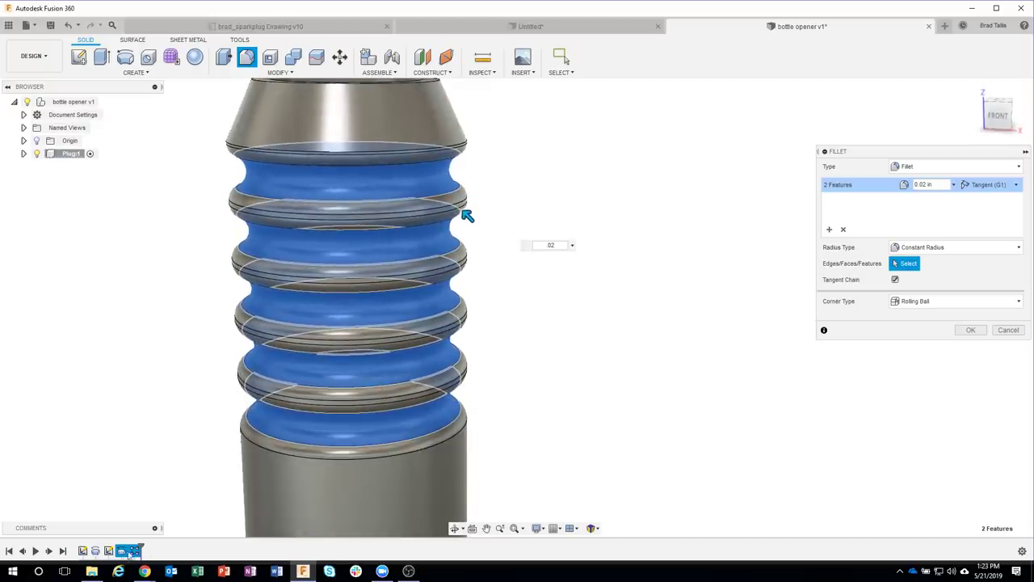
left_click(970, 330)
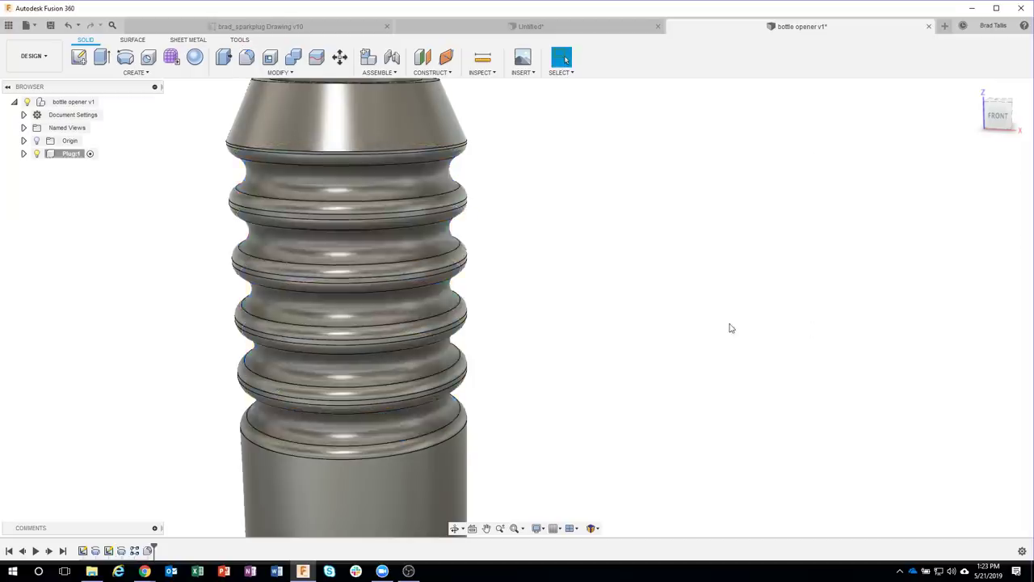
mouse_move(563, 220)
middle_mouse_down("shift")
mouse_move(651, 283)
mouse_move(628, 260)
middle_mouse_up("shift")
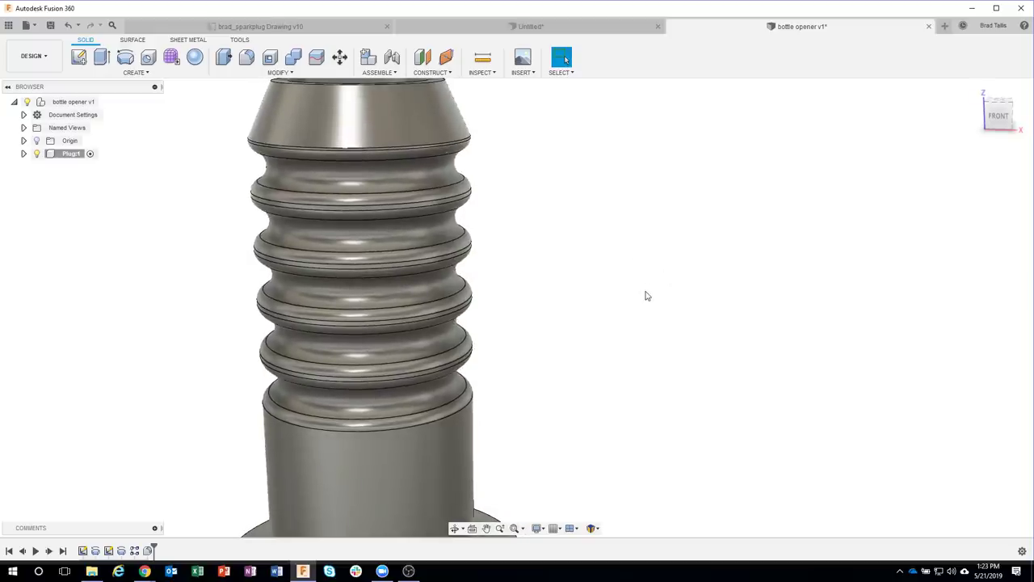
scroll(645, 296, "down", 3)
scroll(645, 296, "down", 2)
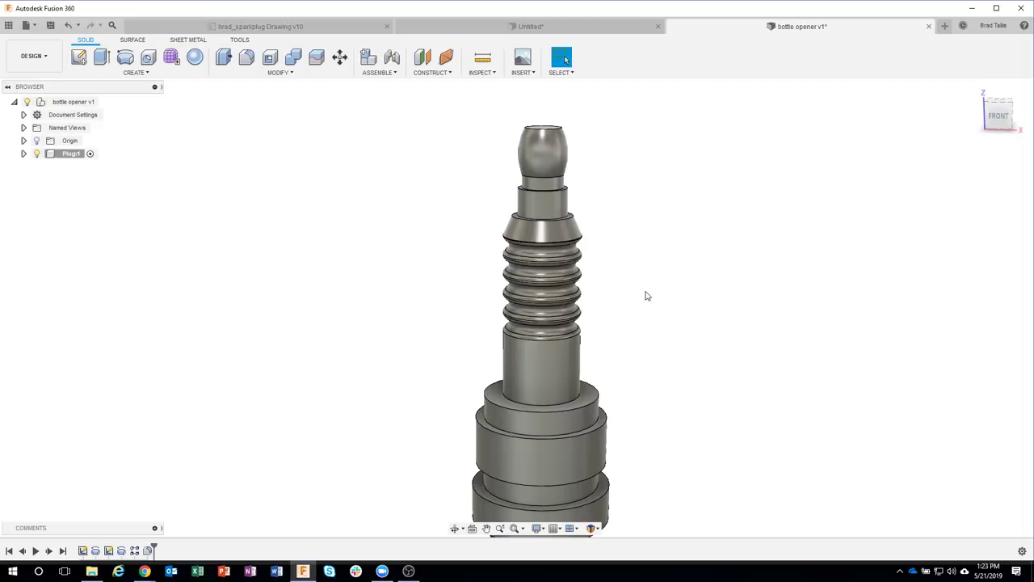
mouse_move(647, 291)
middle_mouse_down("shift")
mouse_move(661, 275)
mouse_move(619, 243)
mouse_move(483, 73)
mouse_move(340, 26)
middle_mouse_up("shift")
left_click(339, 26)
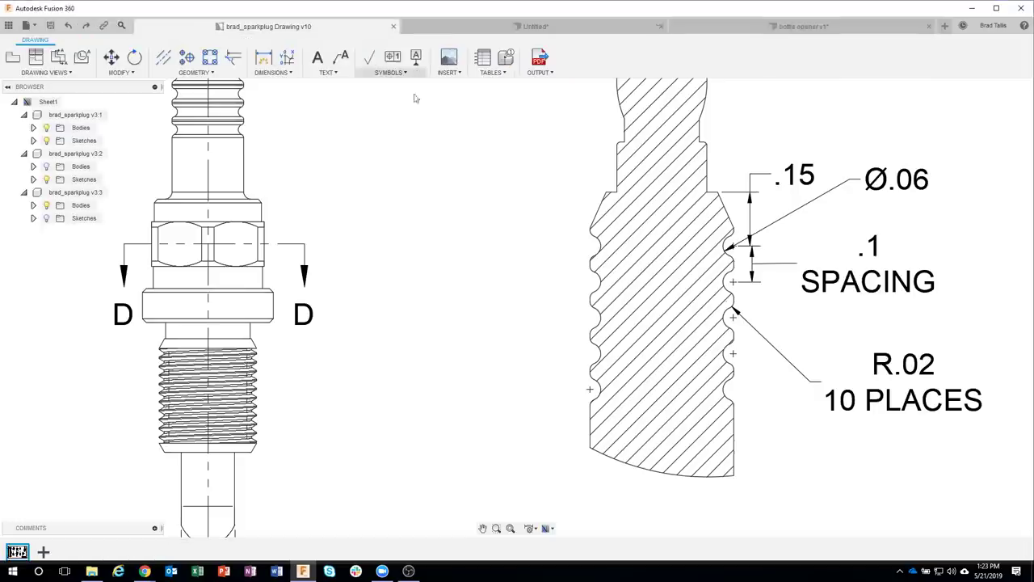
scroll(485, 219, "down", 1)
scroll(485, 219, "down", 3)
scroll(483, 215, "down", 2)
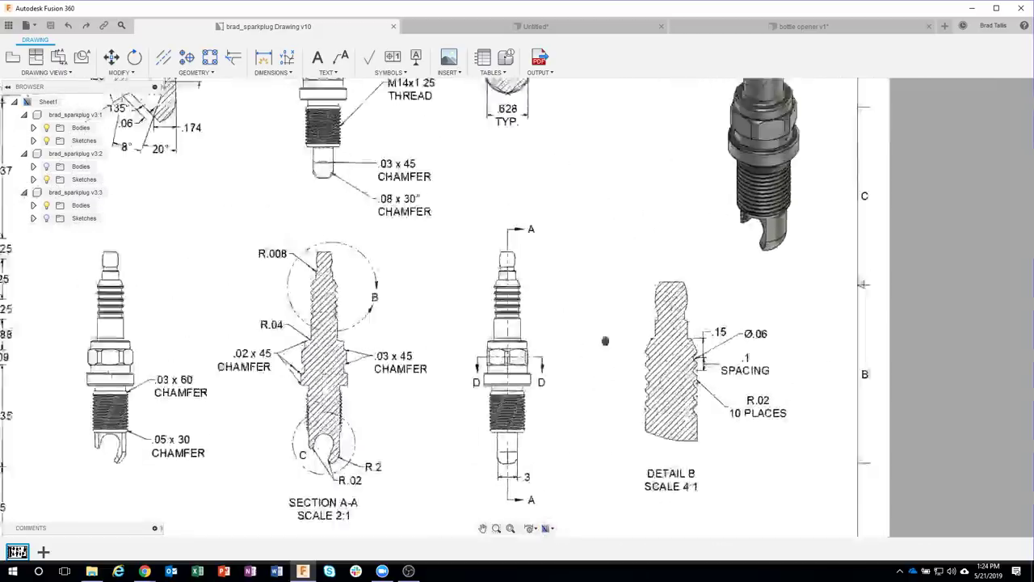
middle_click_drag(469, 370, 470, 289)
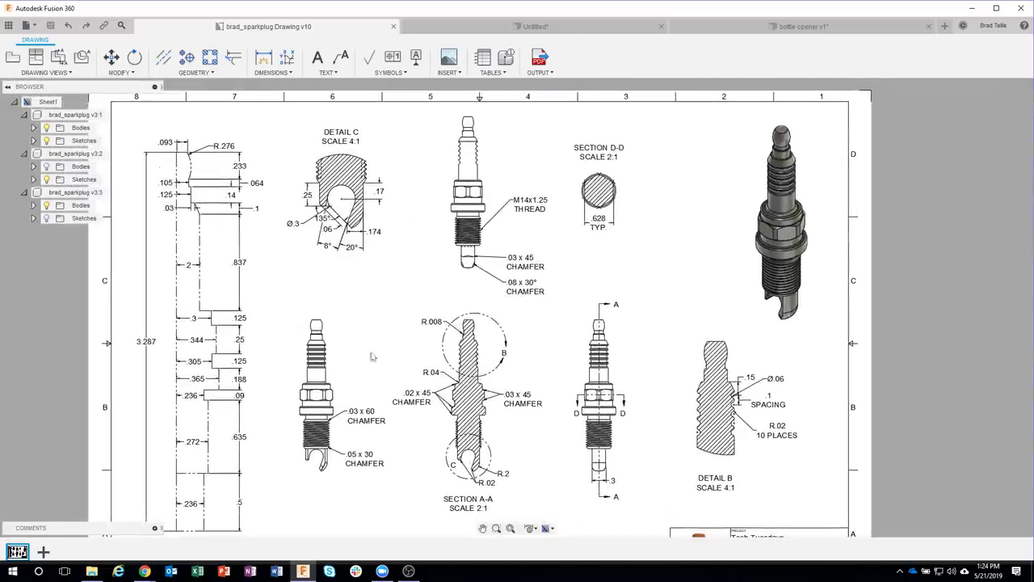
scroll(308, 408, "up", 5)
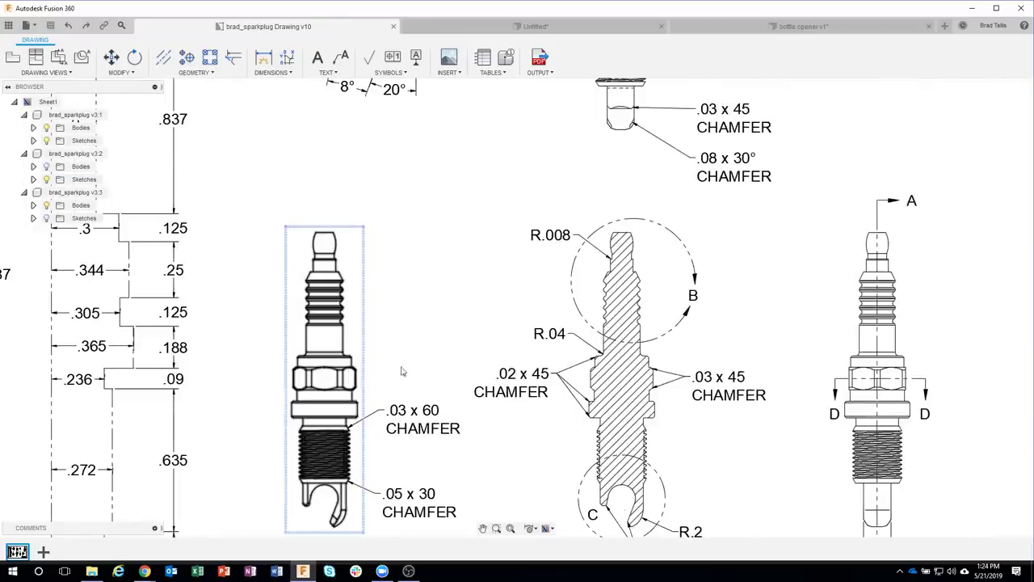
left_click(756, 24)
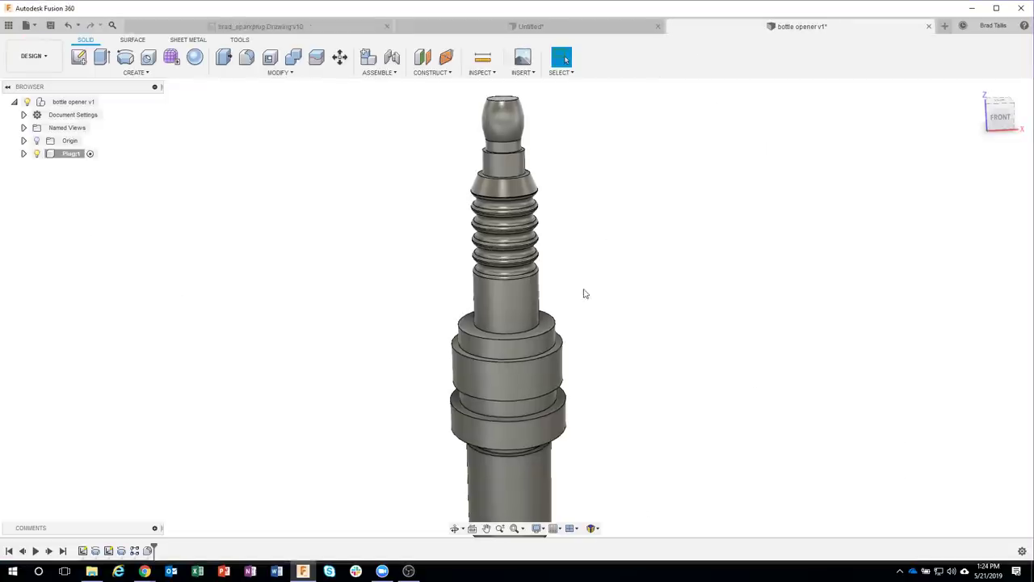
scroll(585, 291, "up", 2)
scroll(536, 312, "up", 2)
Step: Try selecting the shoulder's inner edge and top face, checking their context actions
right_click(494, 336)
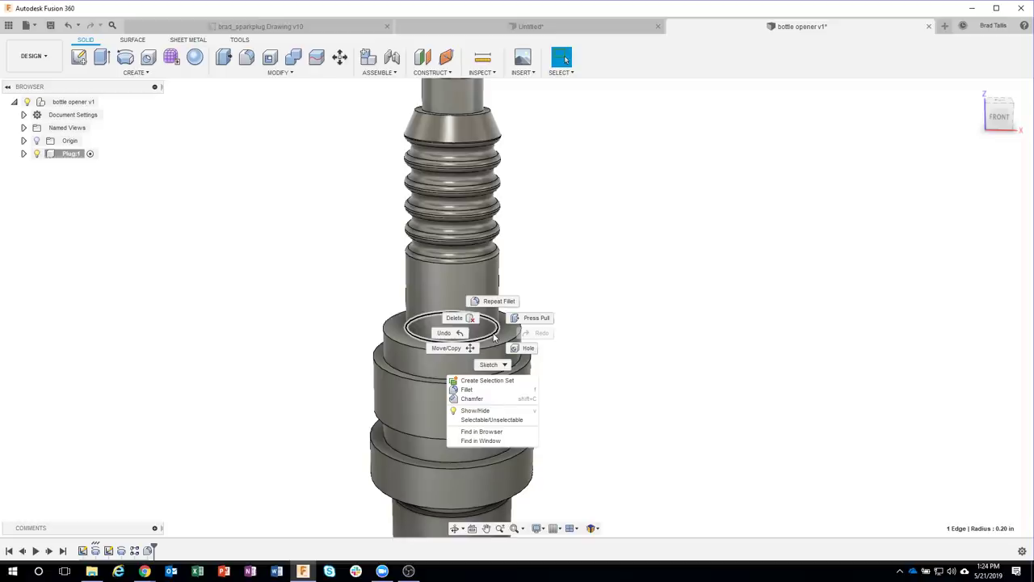
key("Escape")
key("Escape")
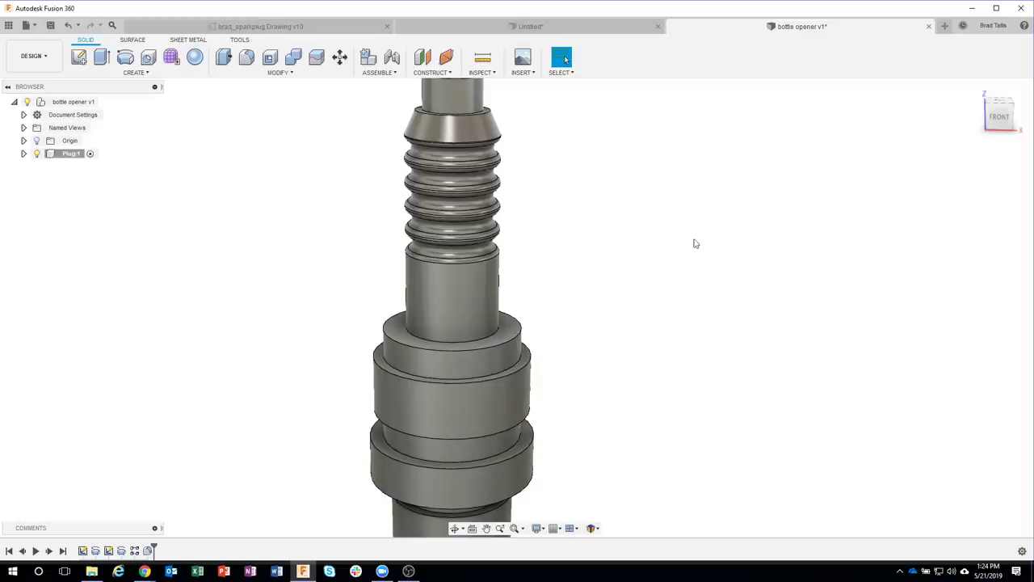
left_click(493, 339)
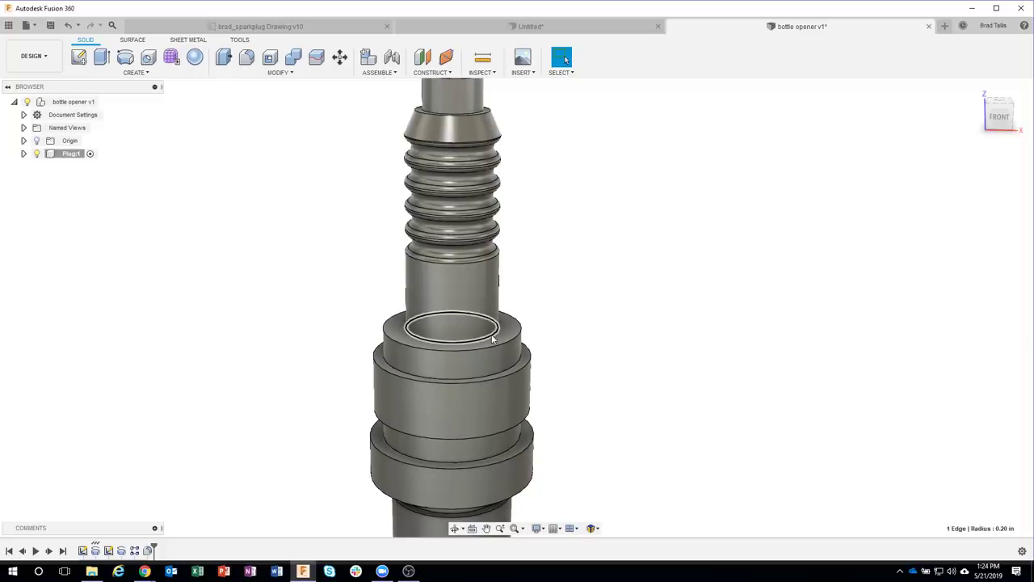
right_click(493, 340)
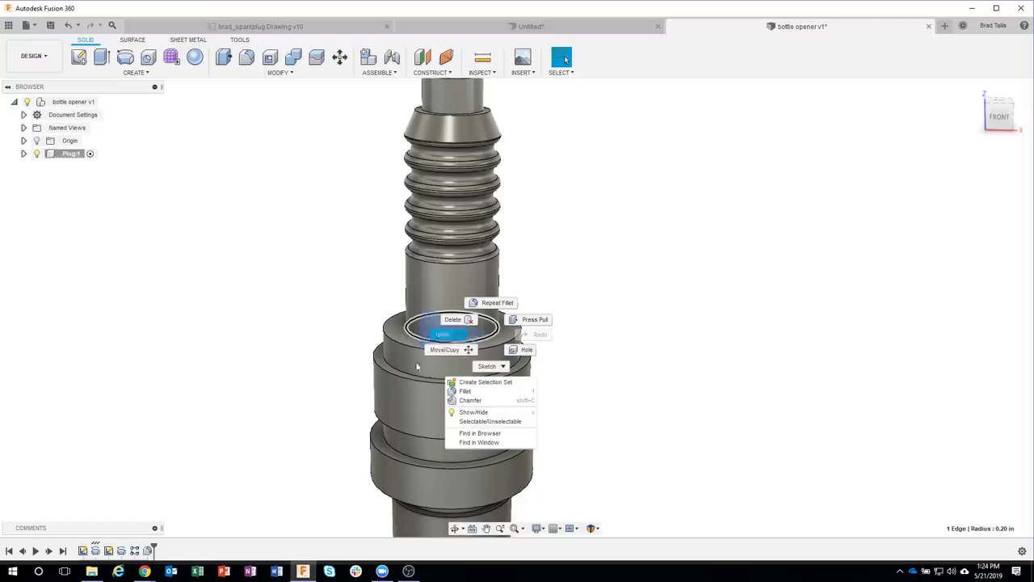
left_click(554, 388)
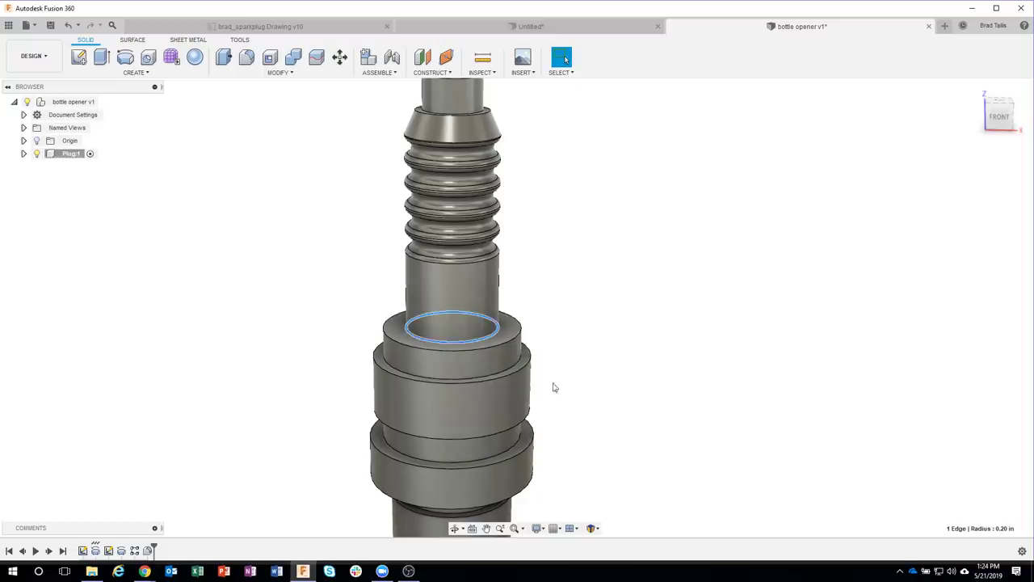
left_click(582, 340)
left_click(510, 331)
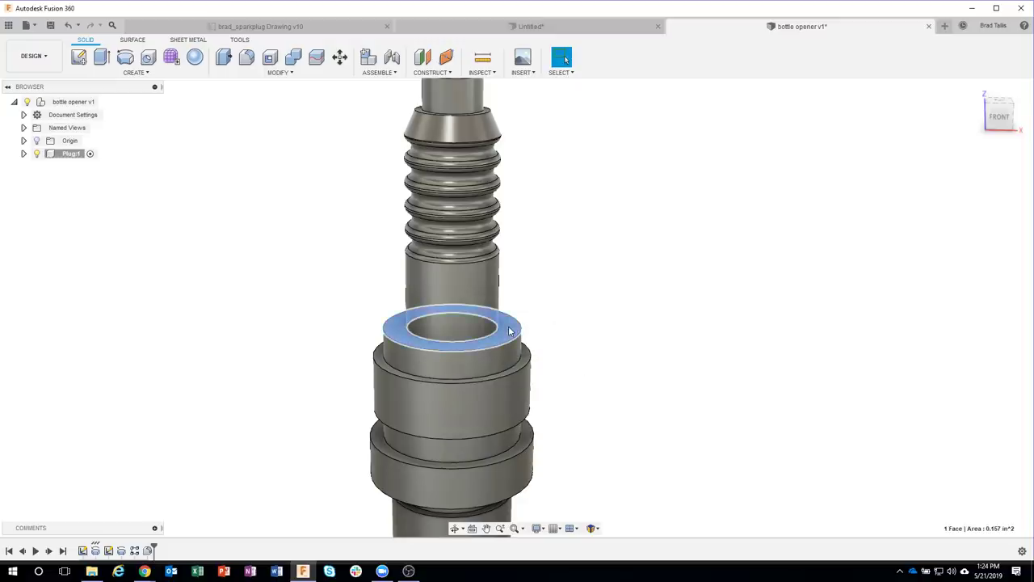
right_click(509, 331)
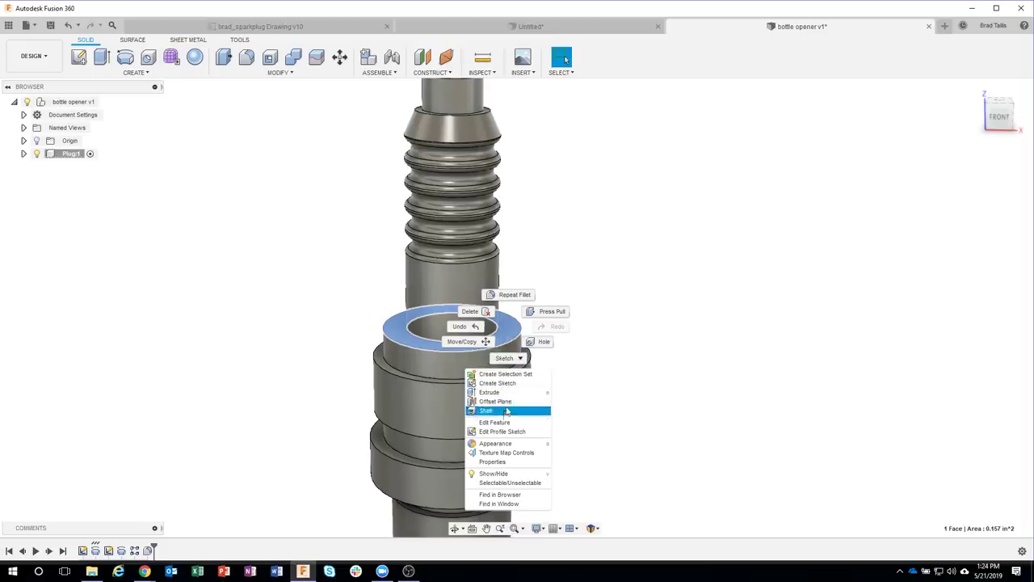
key("Escape")
Step: Apply a 0.04 in fillet to the inner edge where the neck meets the shoulder
left_click(634, 334)
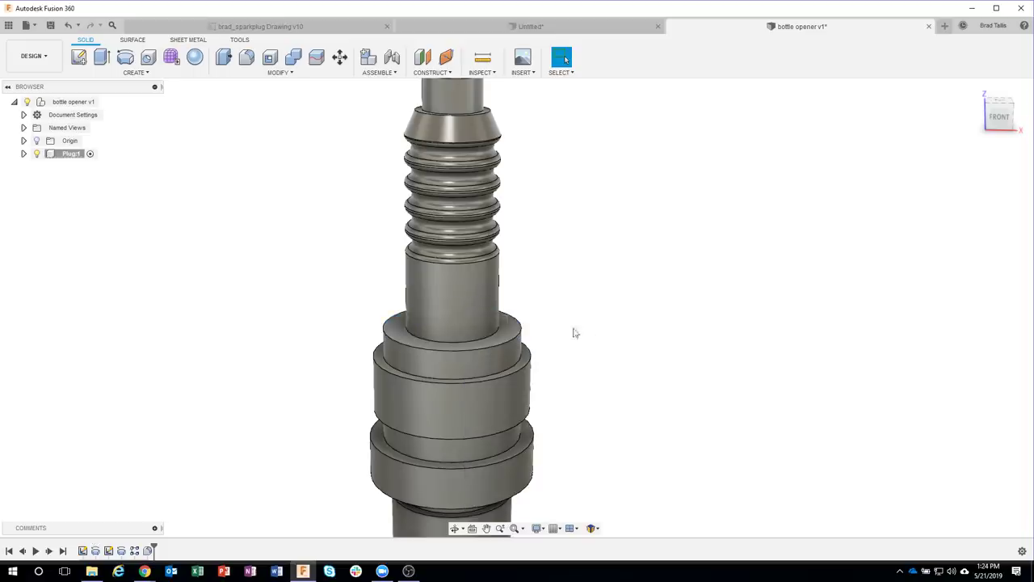
right_click(496, 338)
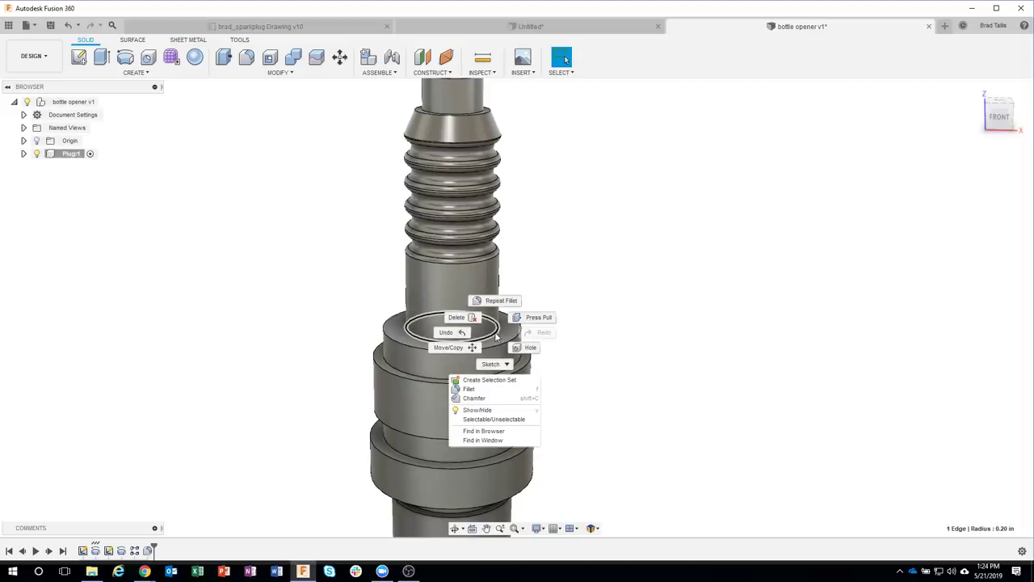
left_click(469, 389)
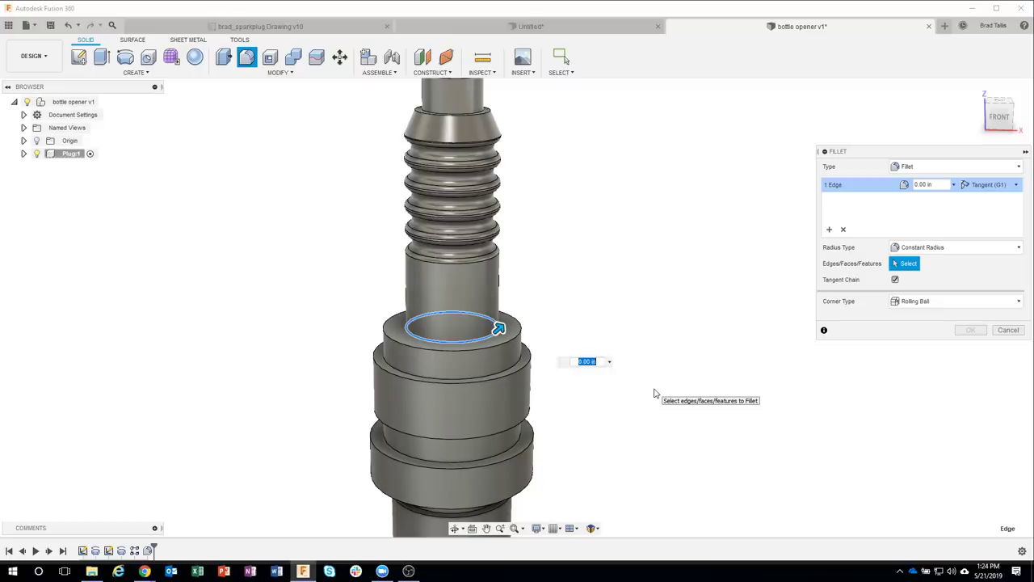
key("BackSpace")
key("Return")
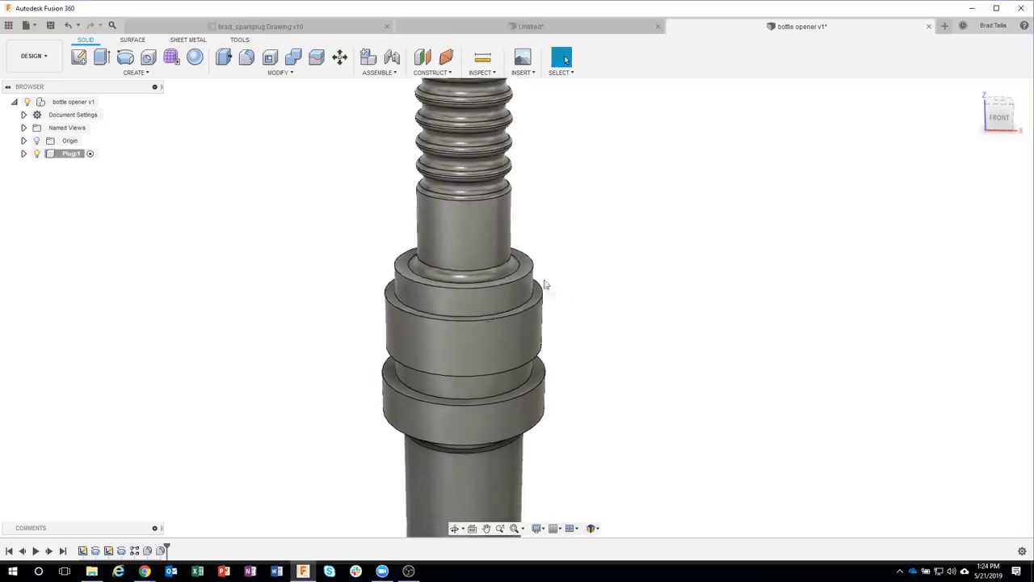
left_click(525, 279)
right_click(526, 279)
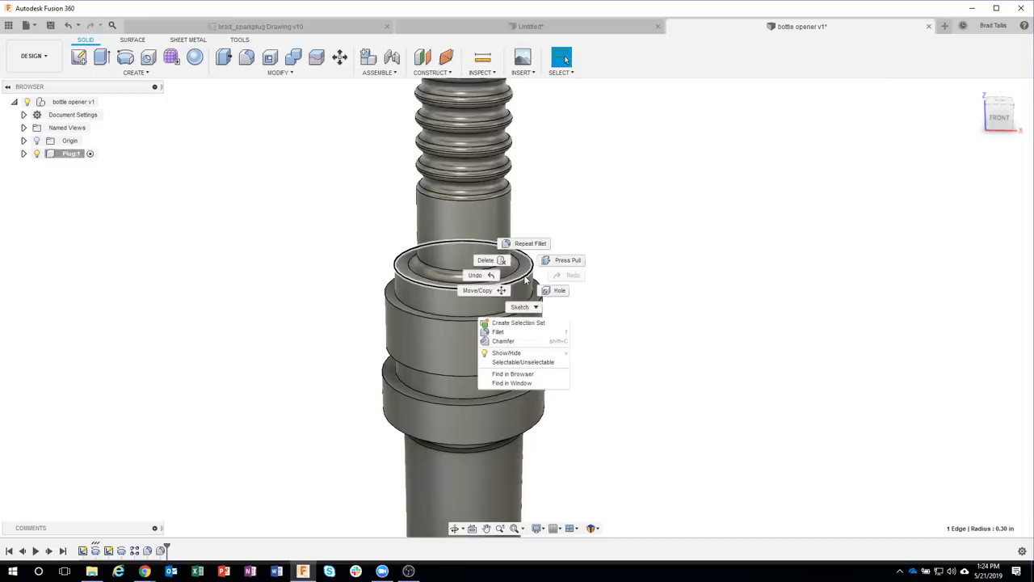
Step: Chamfer the shoulder's top edge and two lower ring edges at 0.02 in, 45°
left_click(517, 340)
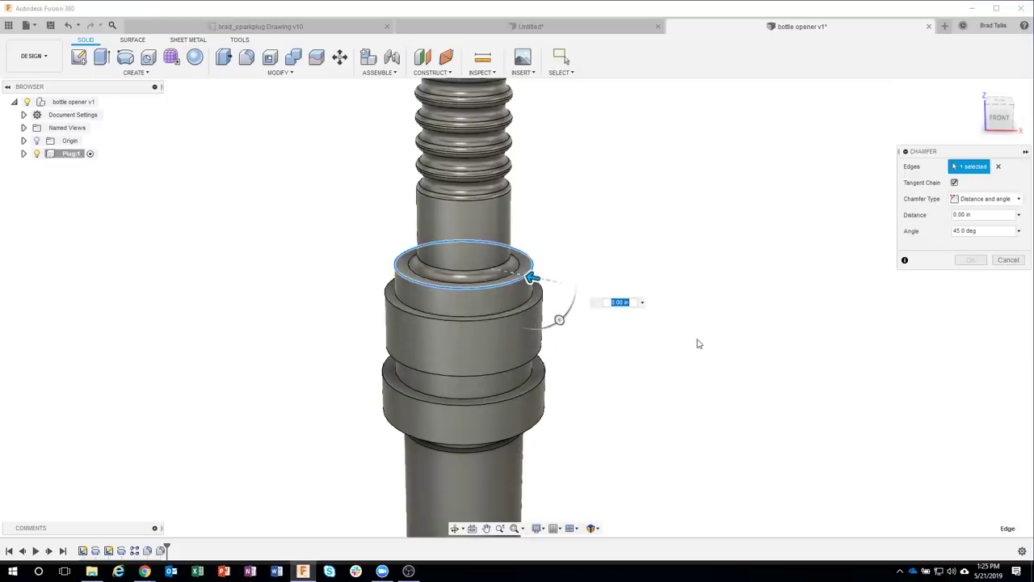
key("BackSpace")
type(".02")
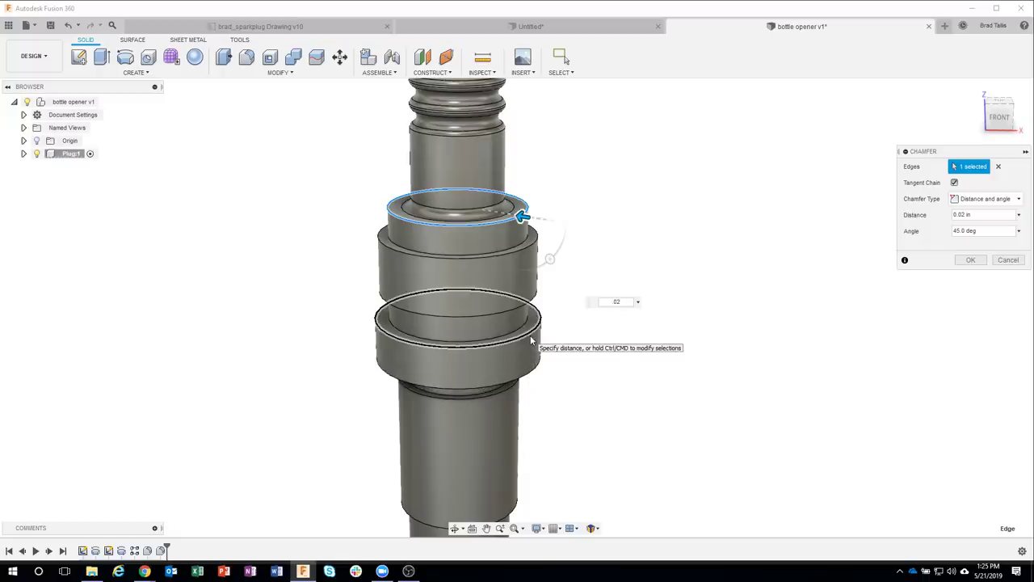
left_click(531, 339)
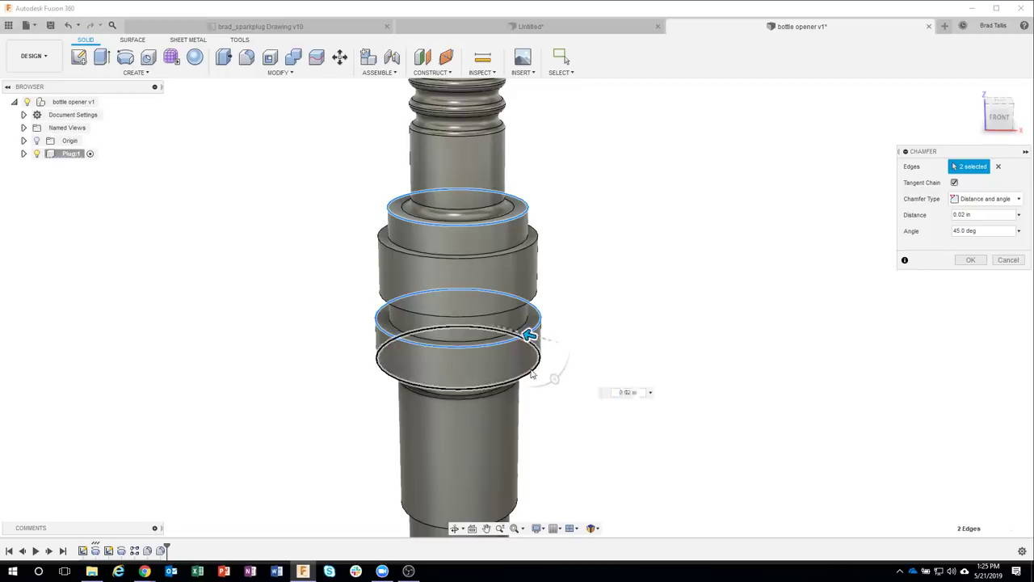
left_click(532, 374)
mouse_move(548, 368)
middle_mouse_down("shift")
mouse_move(523, 220)
mouse_move(321, 423)
middle_mouse_up("shift")
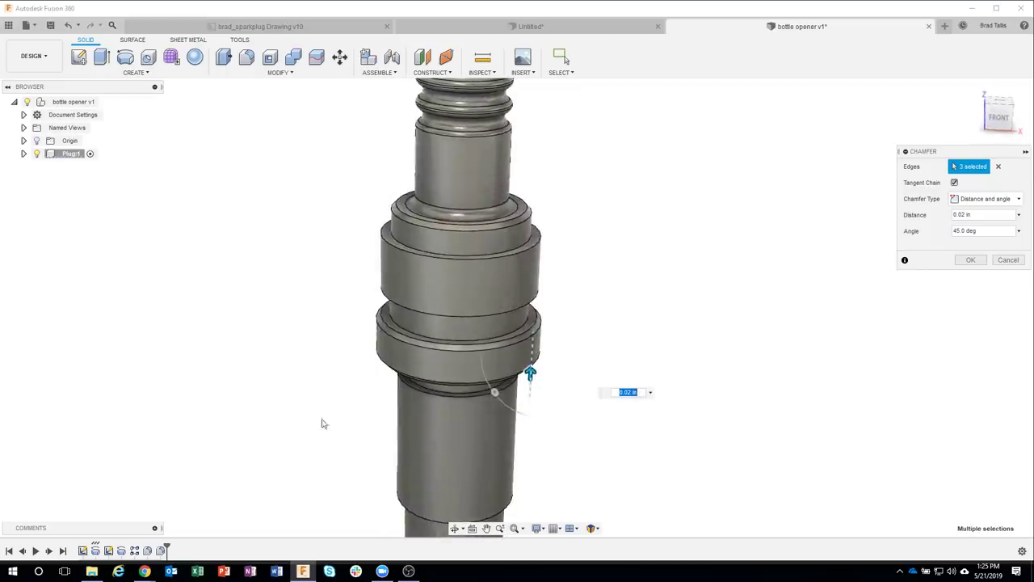
middle_click_drag(697, 353, 984, 257, "shift")
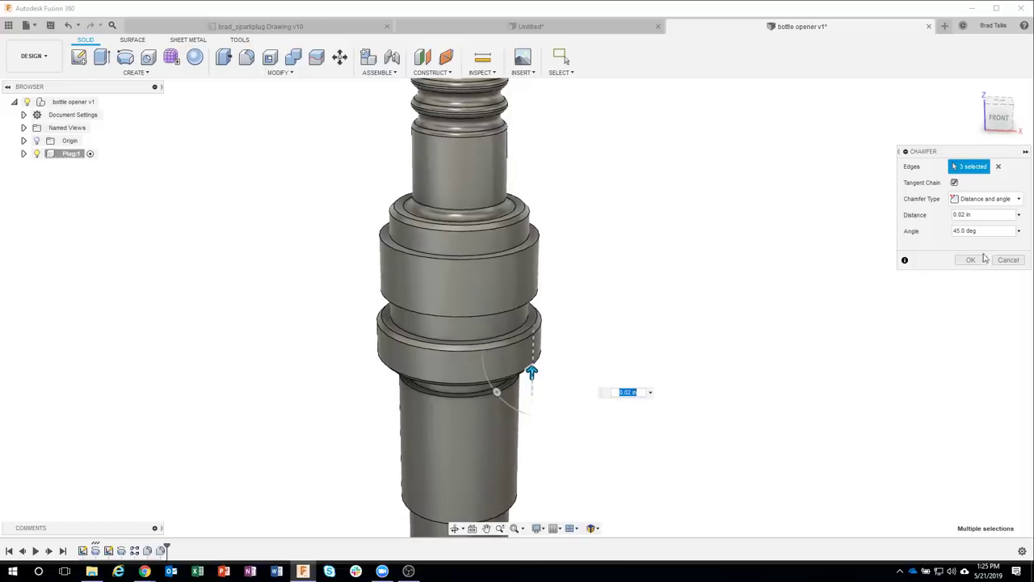
left_click(972, 260)
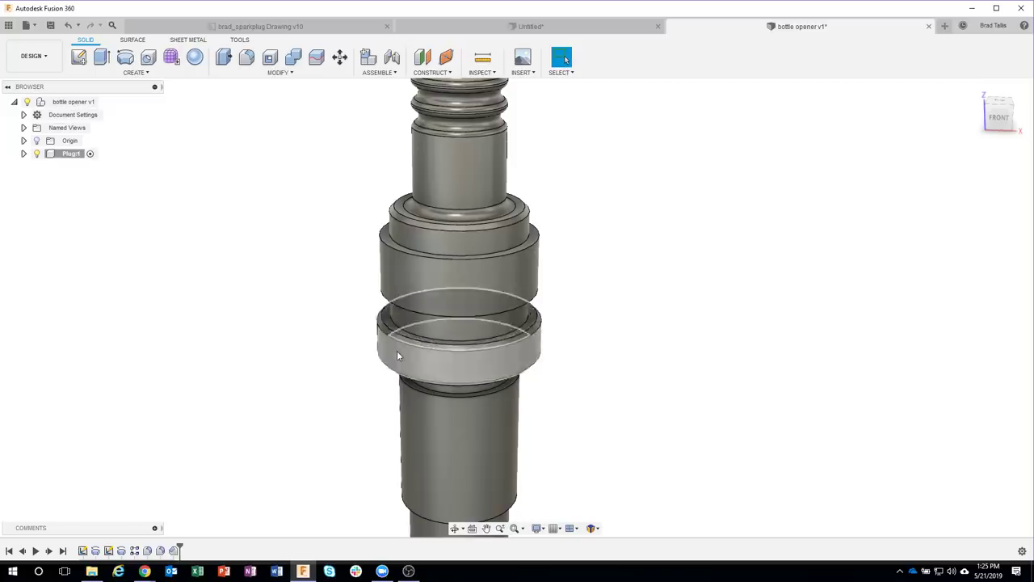
middle_click_drag(397, 356, 229, 426, "shift")
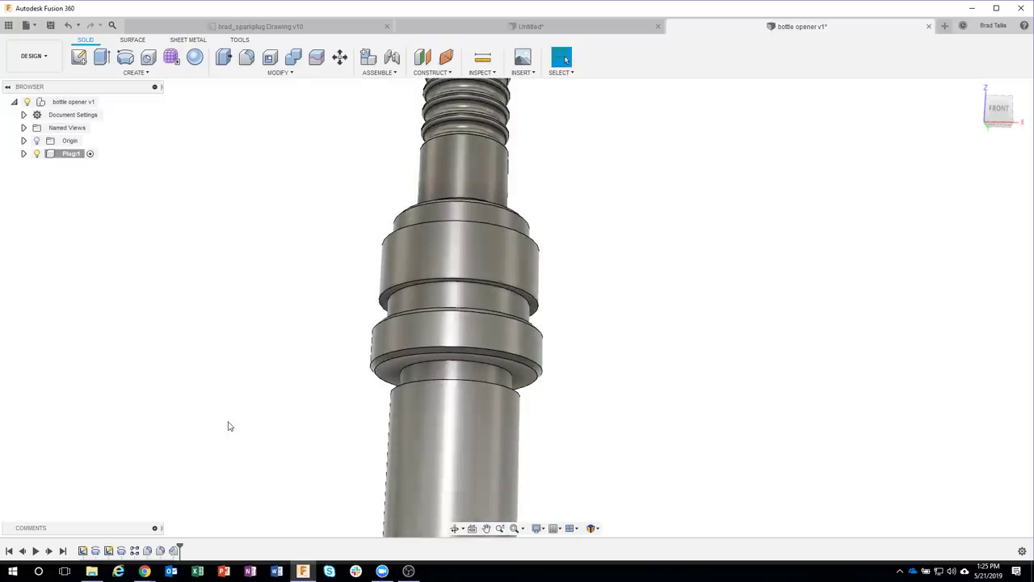
middle_click_drag(229, 426, 187, 551, "shift")
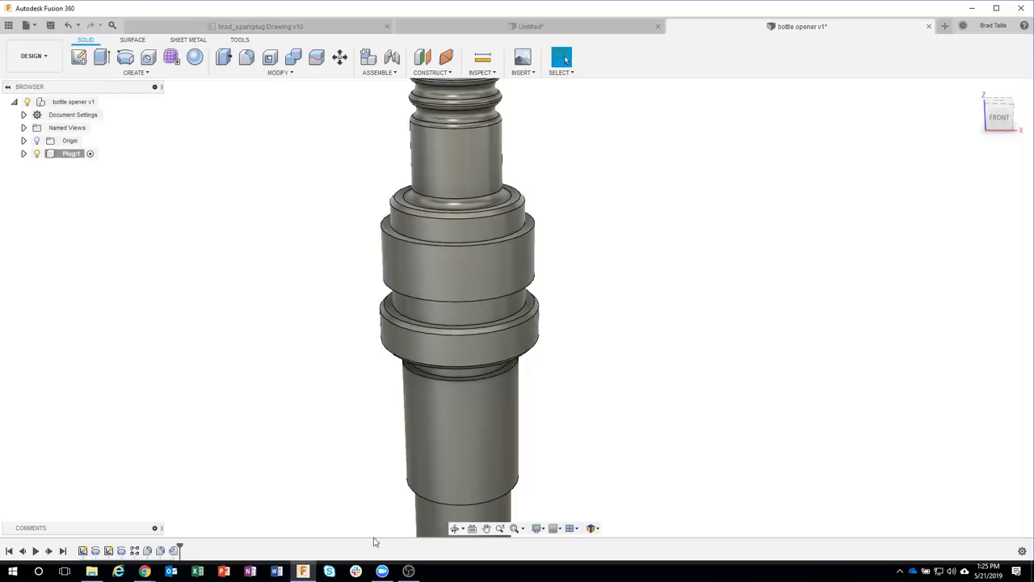
scroll(616, 267, "up", 2)
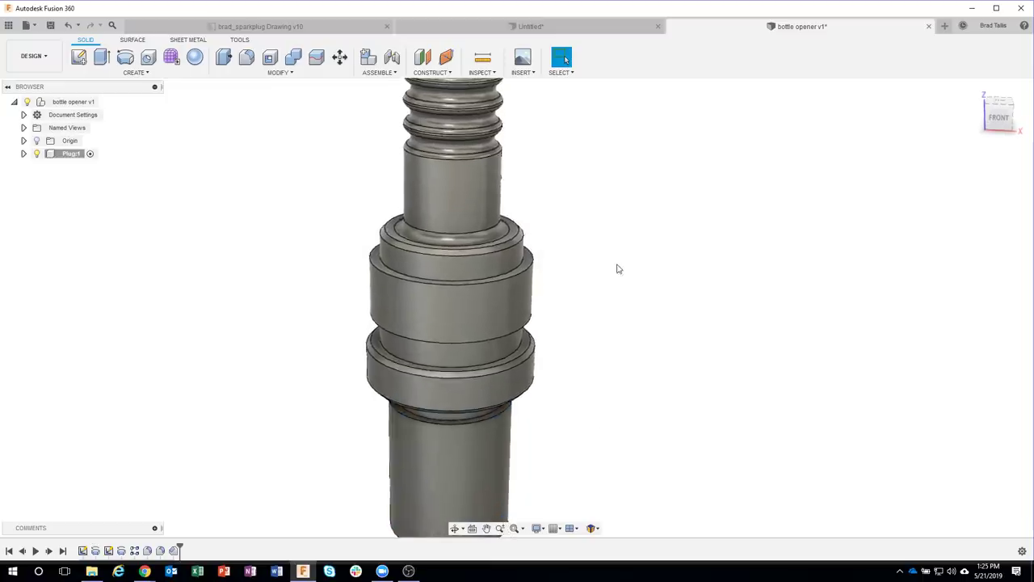
scroll(574, 267, "up", 2)
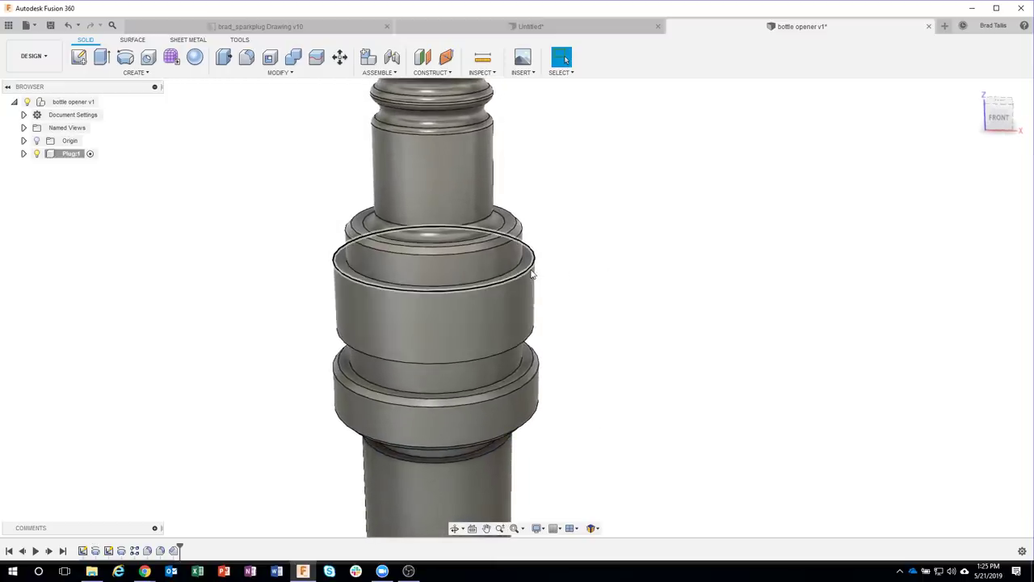
right_click(532, 275)
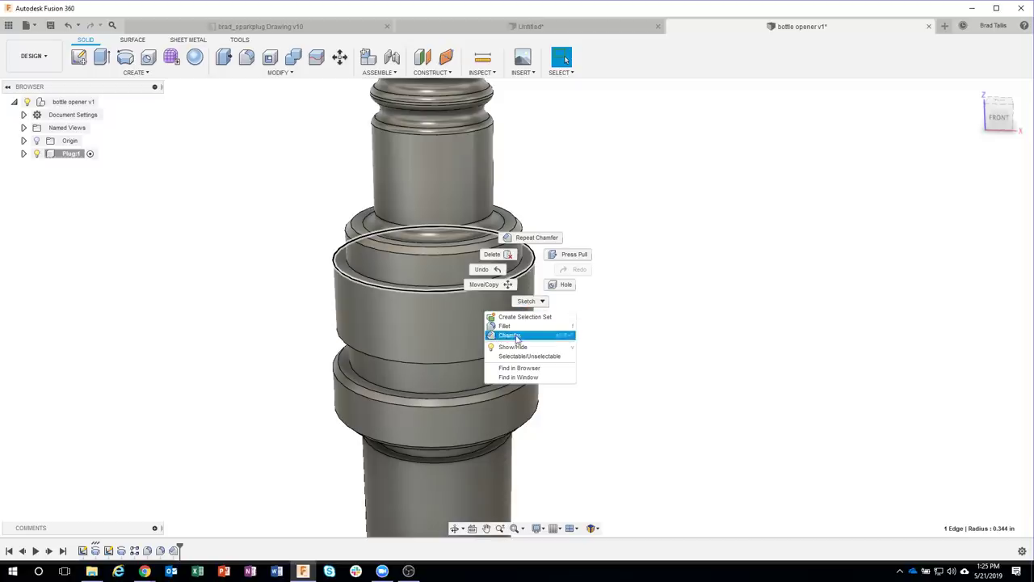
left_click(523, 339)
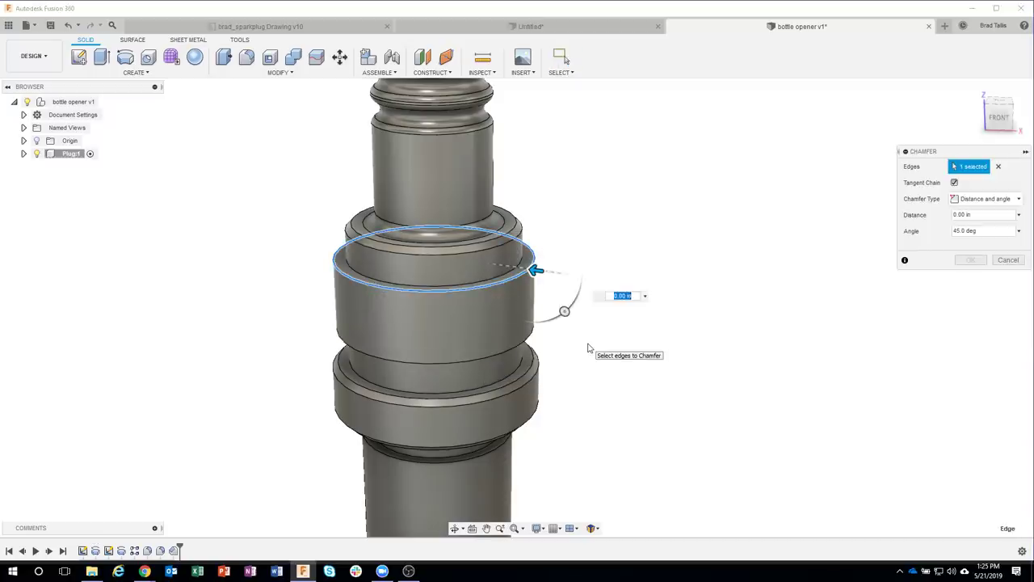
type(".03")
key("Return")
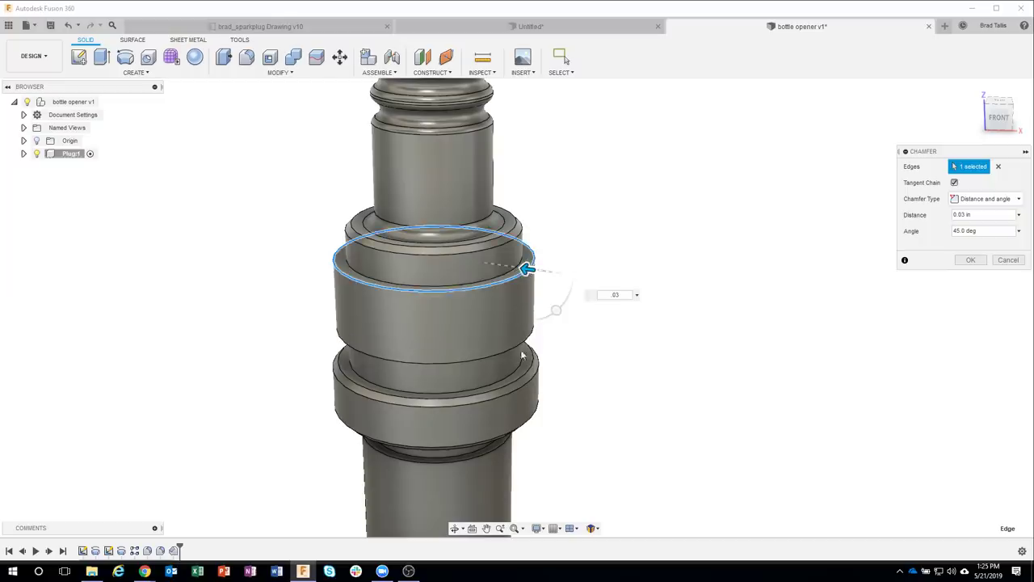
left_click(514, 347)
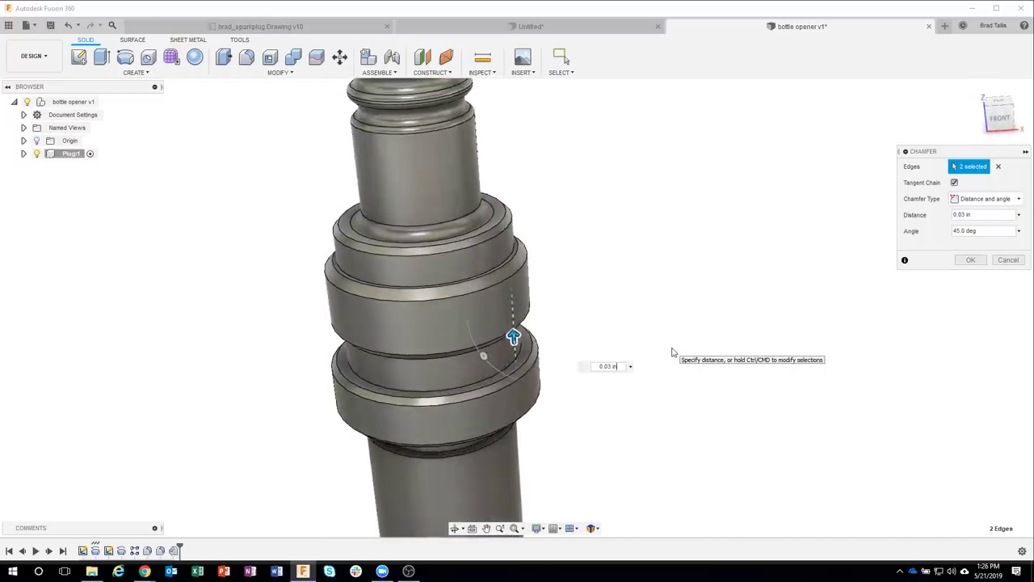
left_click(976, 259)
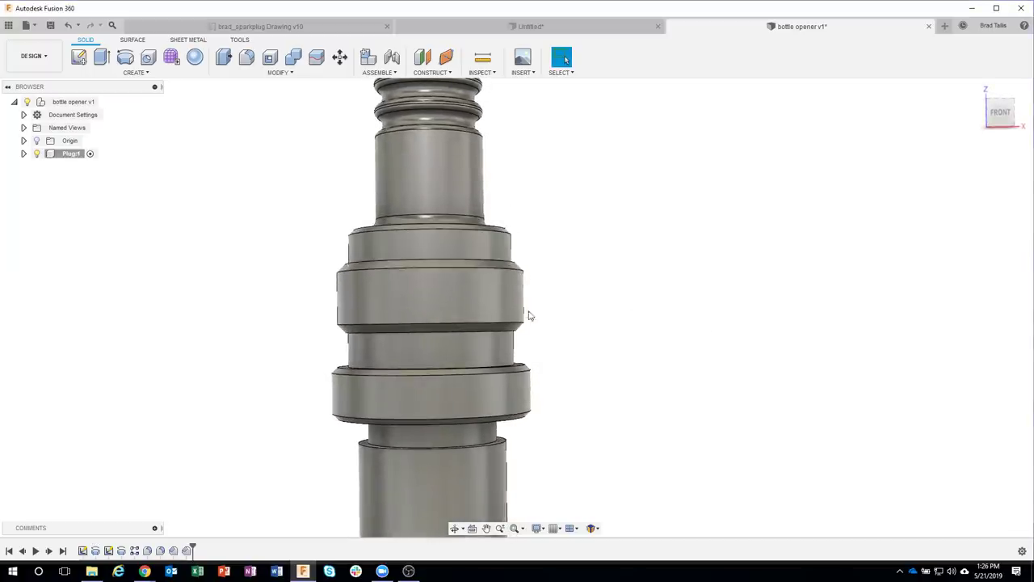
scroll(533, 340, "up", 2)
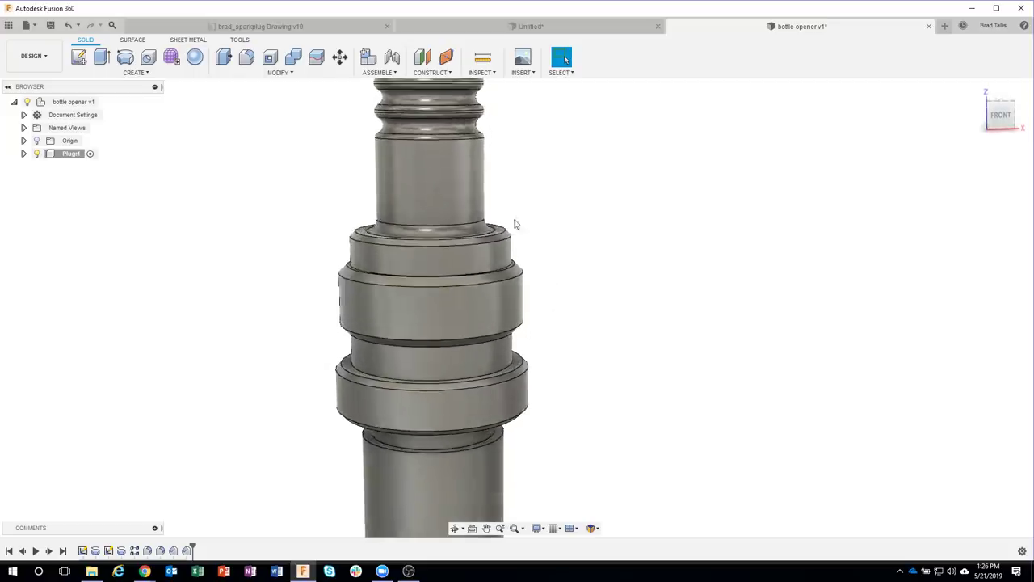
scroll(510, 226, "down", 2)
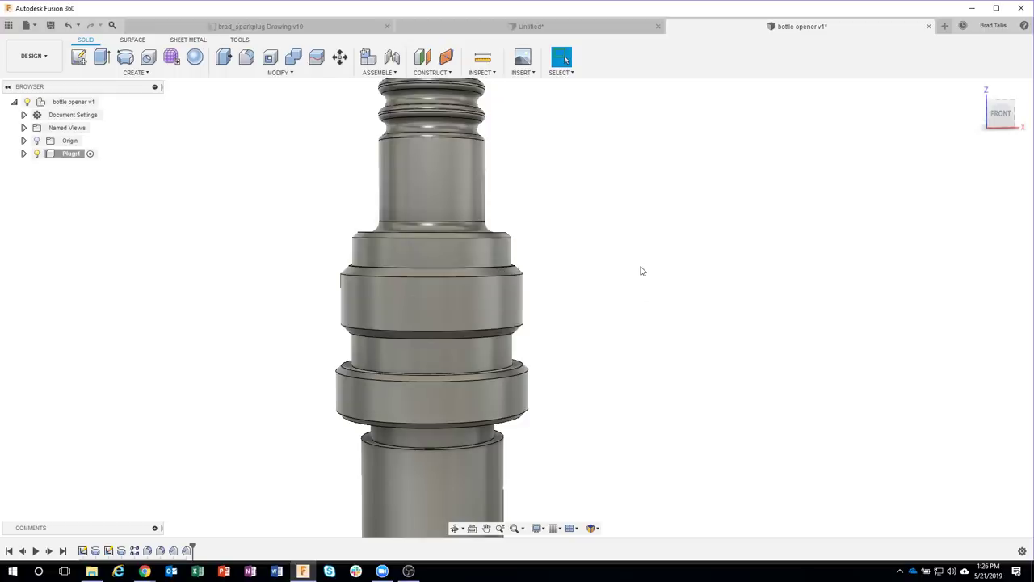
middle_click_drag(640, 270, 612, 246, "shift")
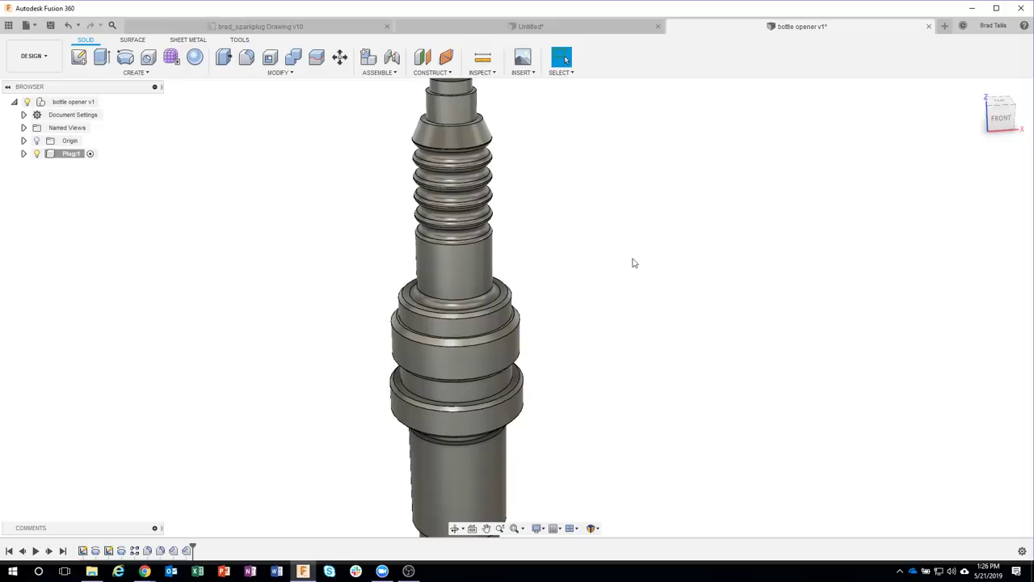
Step: Switch to brad_sparkplug Drawing v10 and zoom around to view Detail C and Section D-D
left_click(323, 27)
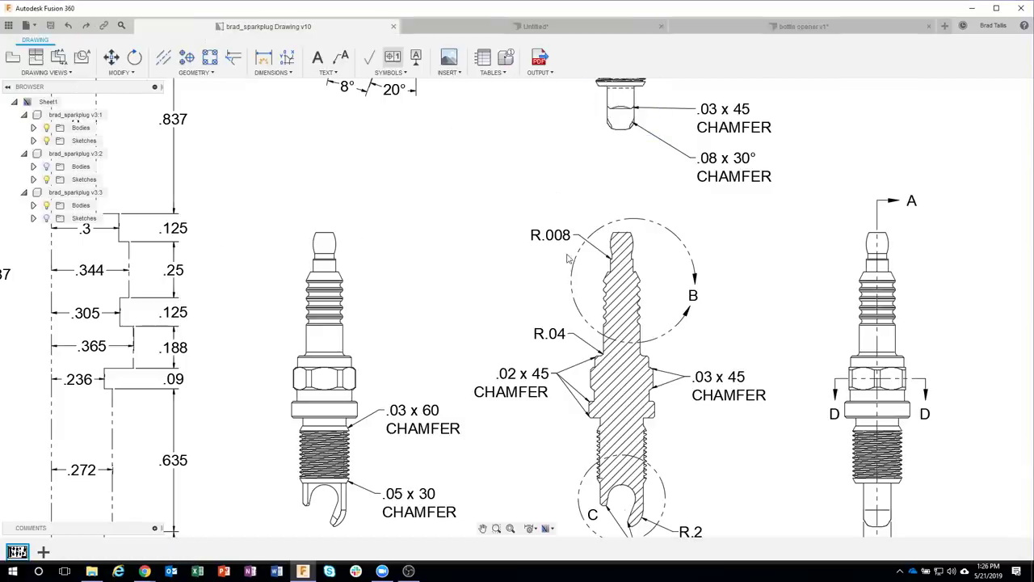
scroll(570, 257, "down", 5)
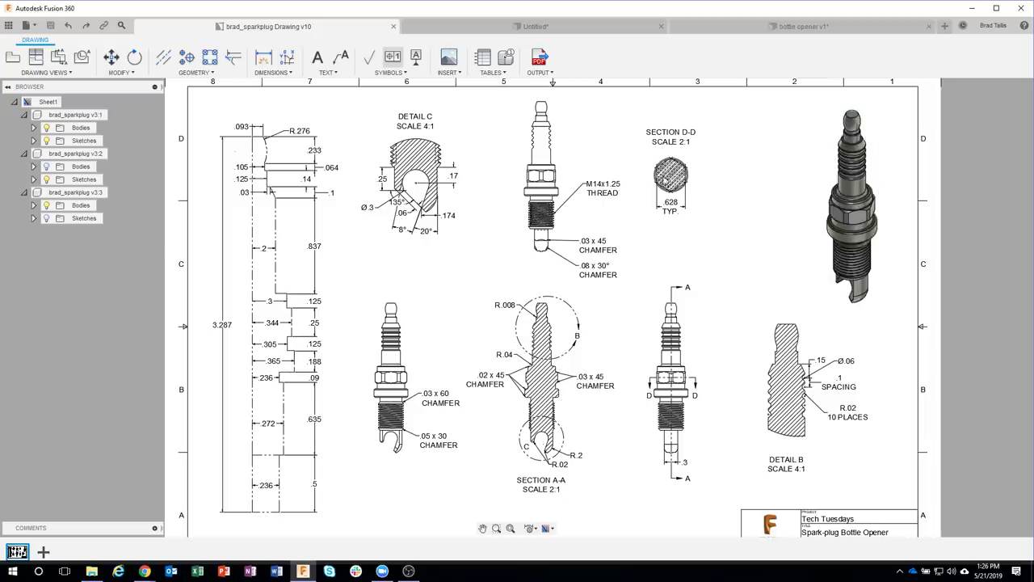
scroll(699, 162, "up", 2)
scroll(704, 157, "up", 1)
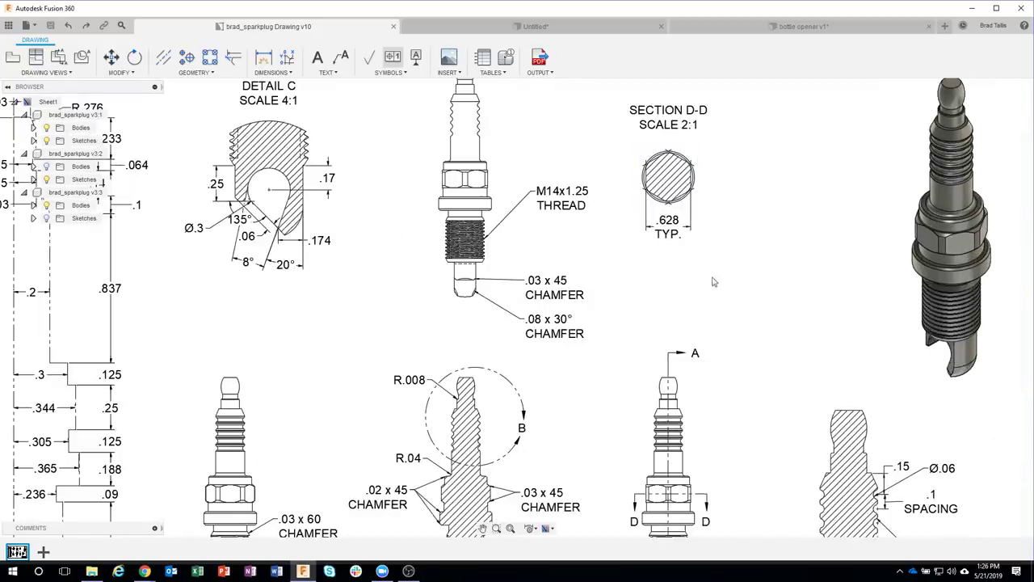
scroll(713, 281, "down", 2)
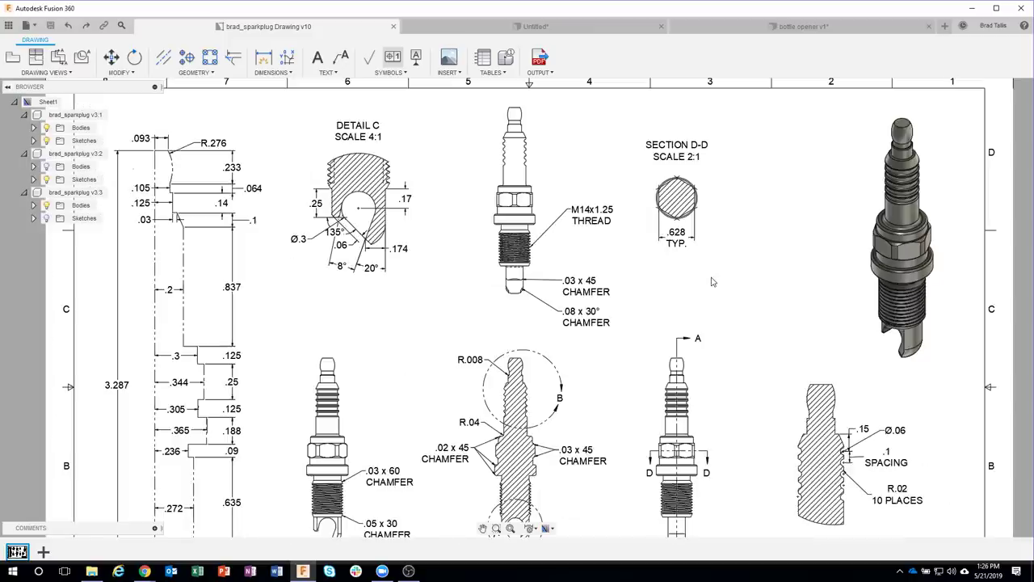
Step: Return to bottle opener v1 and create a sketch on the shoulder's narrow ring face
left_click(750, 31)
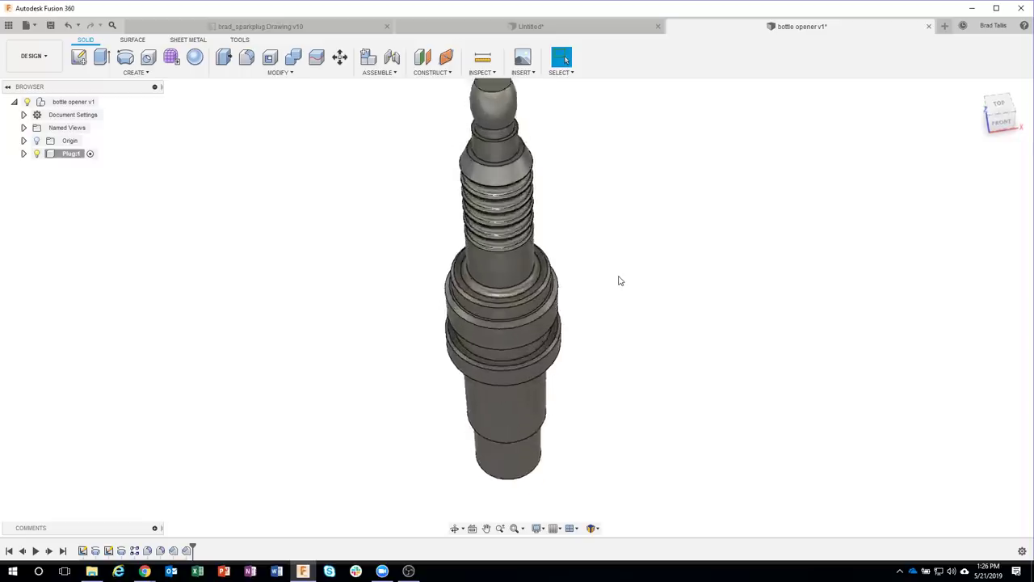
scroll(620, 281, "up", 2)
scroll(620, 281, "up", 2)
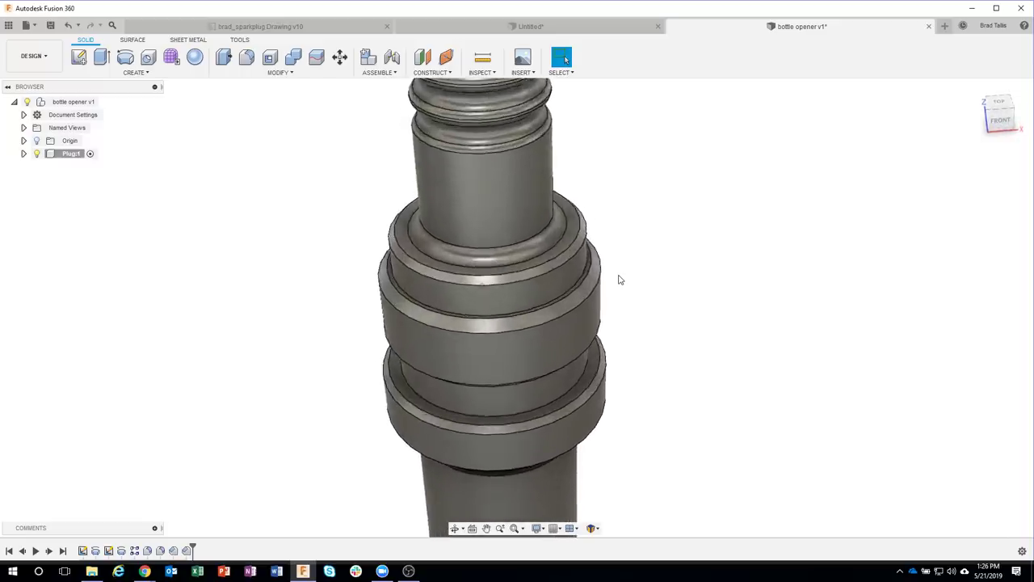
scroll(620, 281, "up", 1)
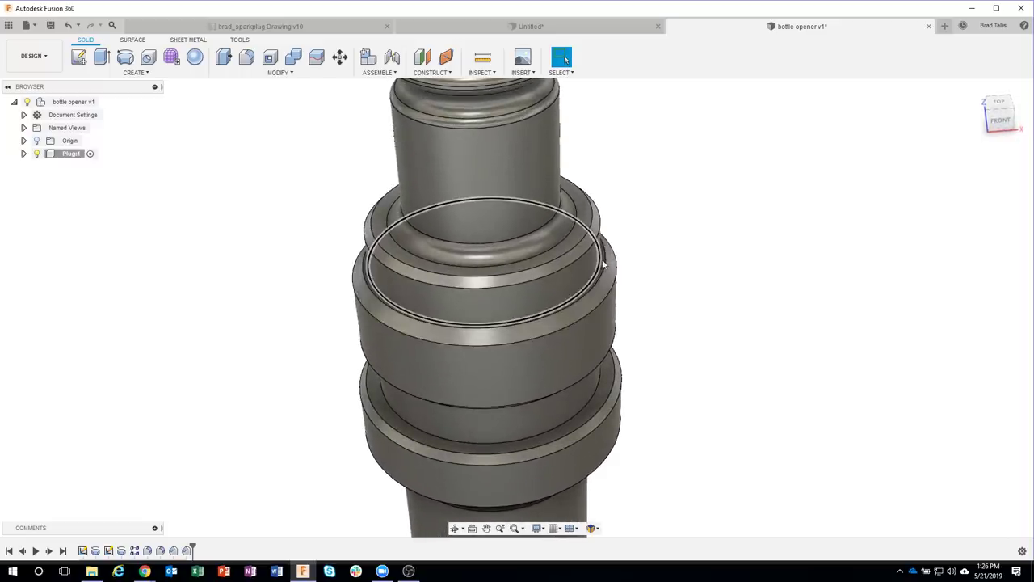
scroll(603, 264, "up", 3)
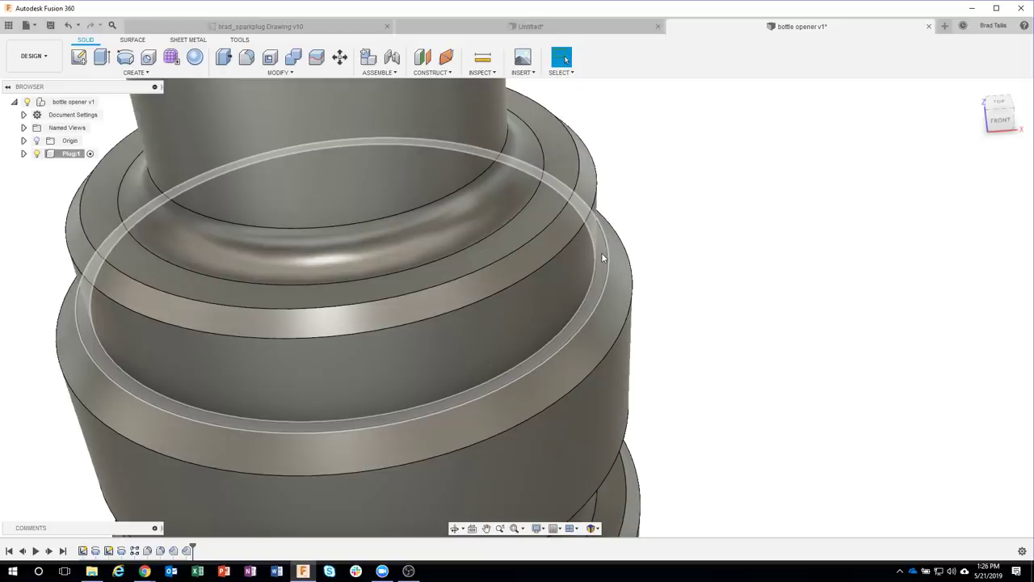
left_click(601, 257)
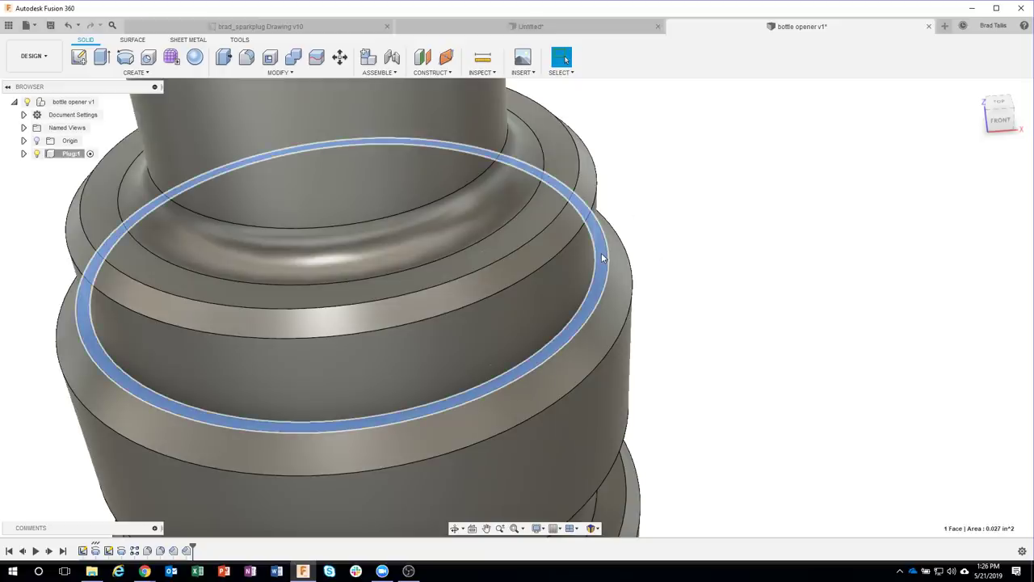
right_click(602, 257)
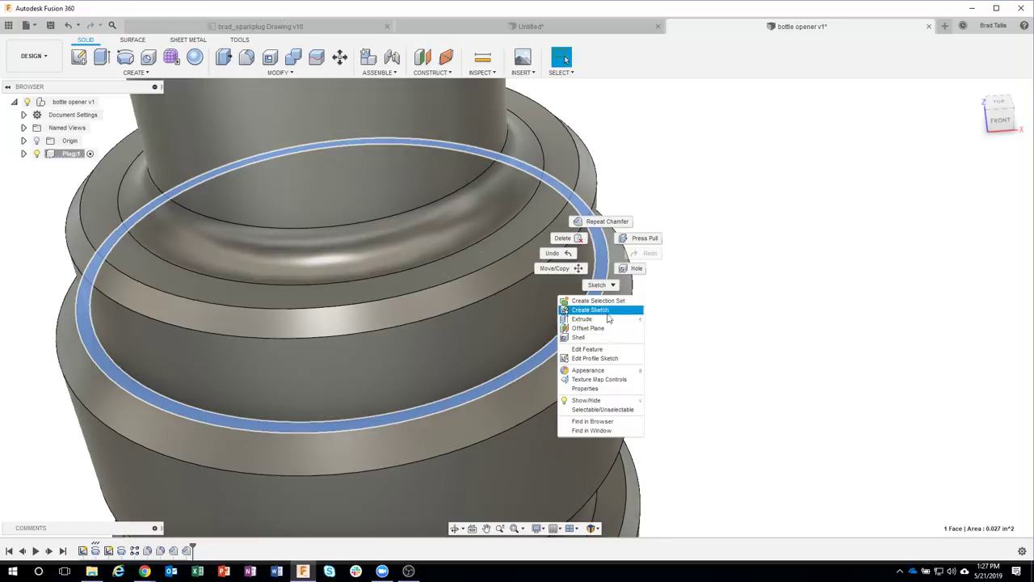
left_click(611, 312)
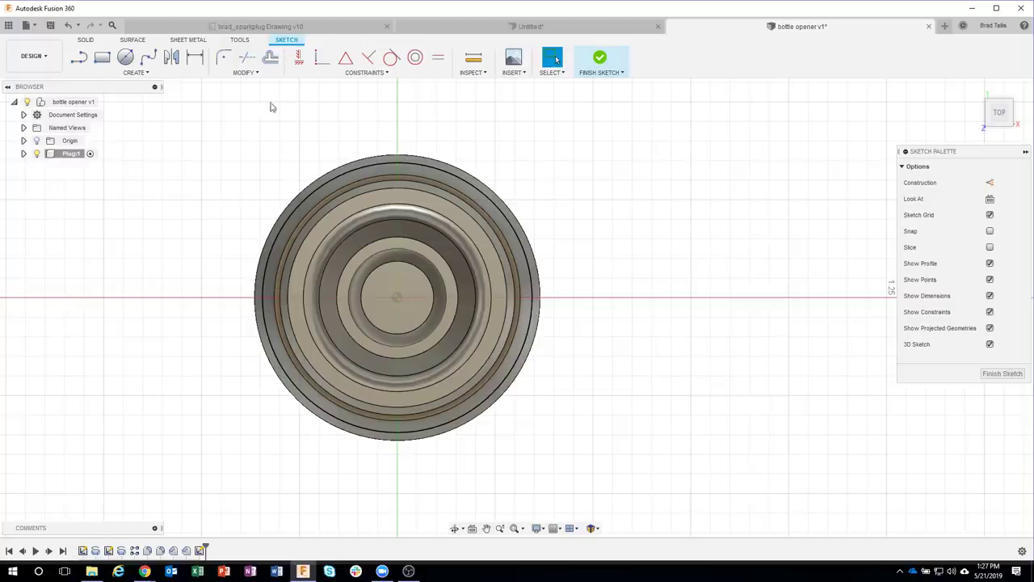
Step: Draw a 6-edge circumscribed polygon centred on the plug's axis around the body
left_click(149, 74)
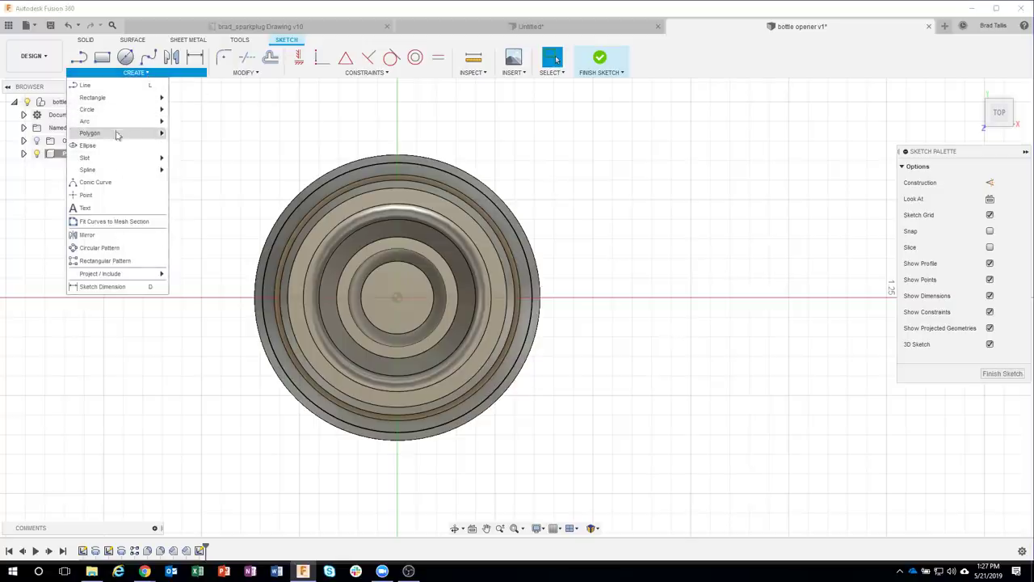
mouse_move(105, 133)
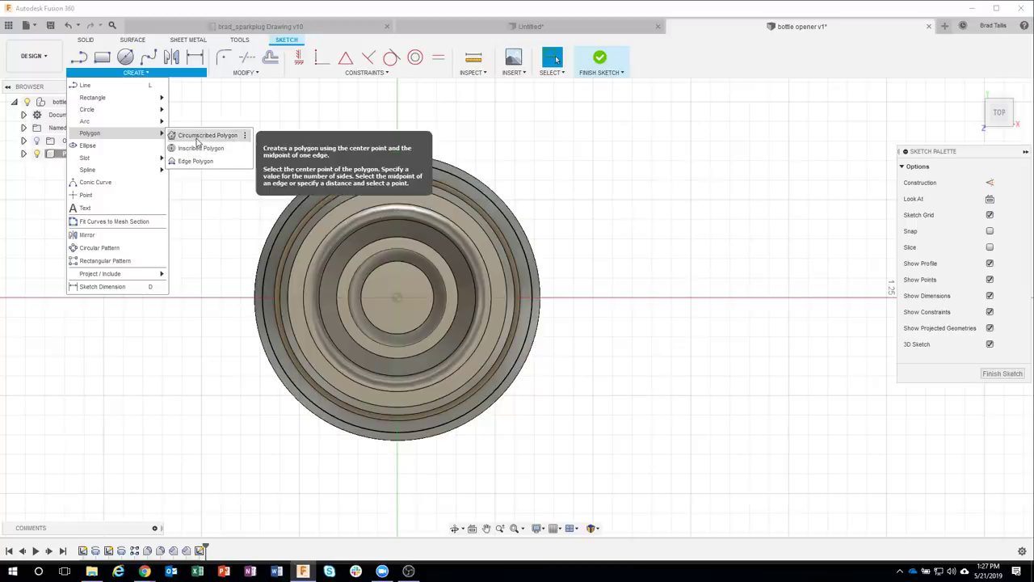
left_click(202, 135)
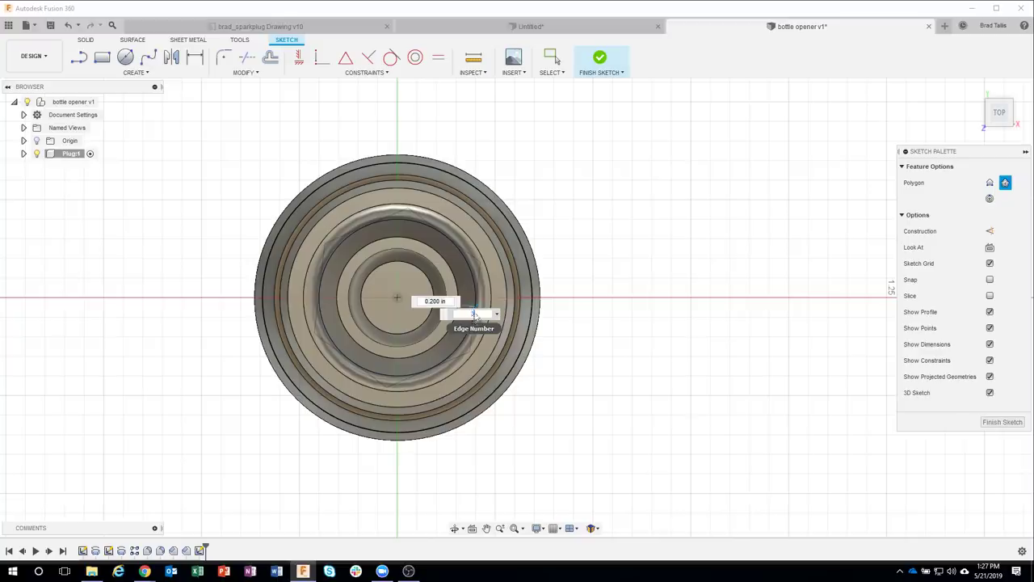
type("3")
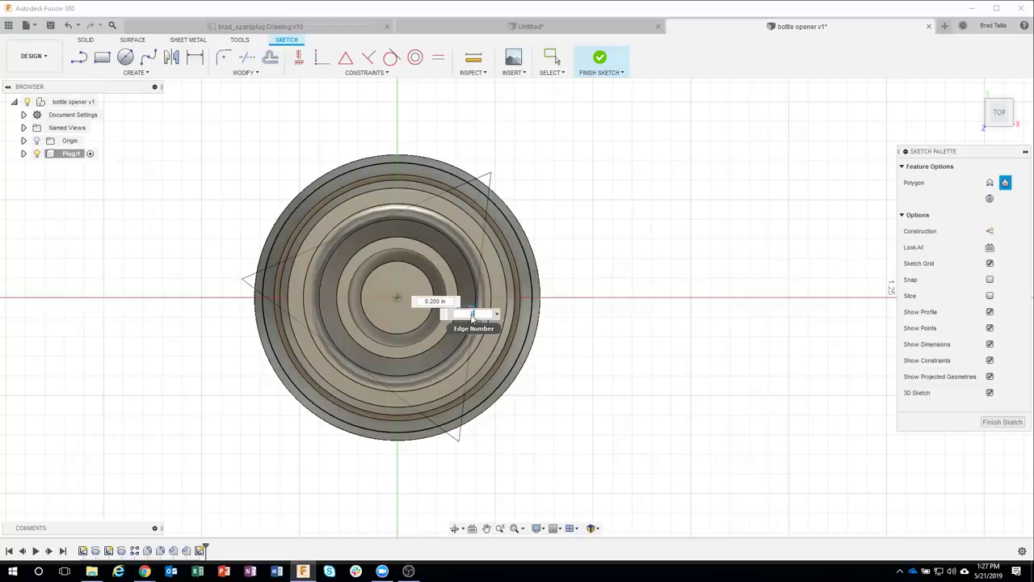
type("6")
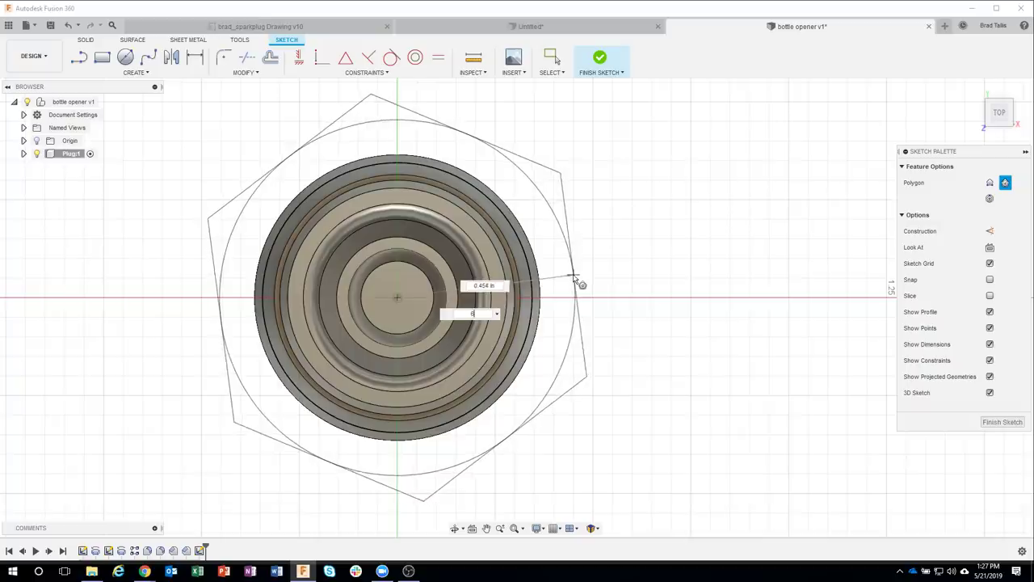
left_click(574, 280)
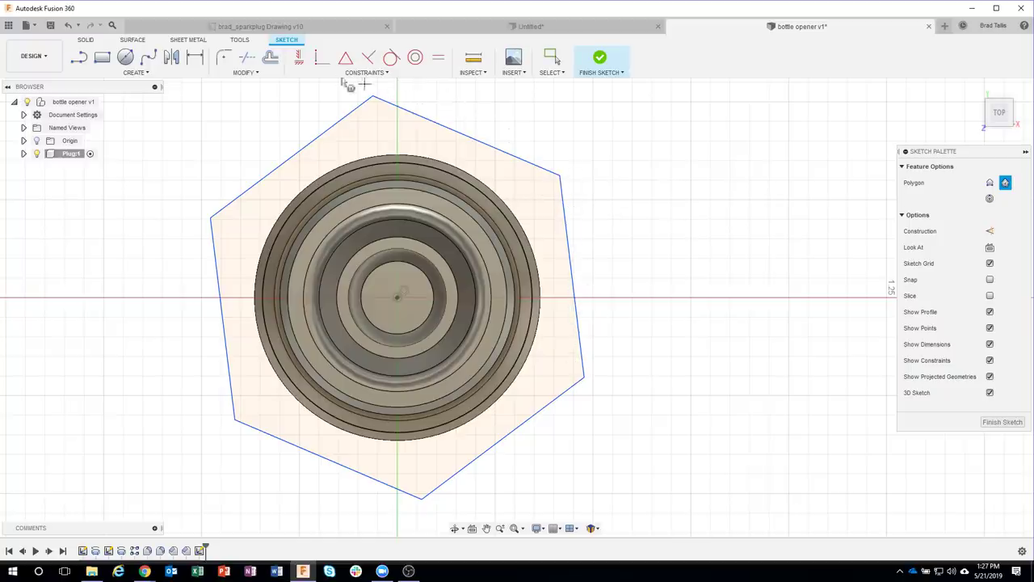
left_click(300, 61)
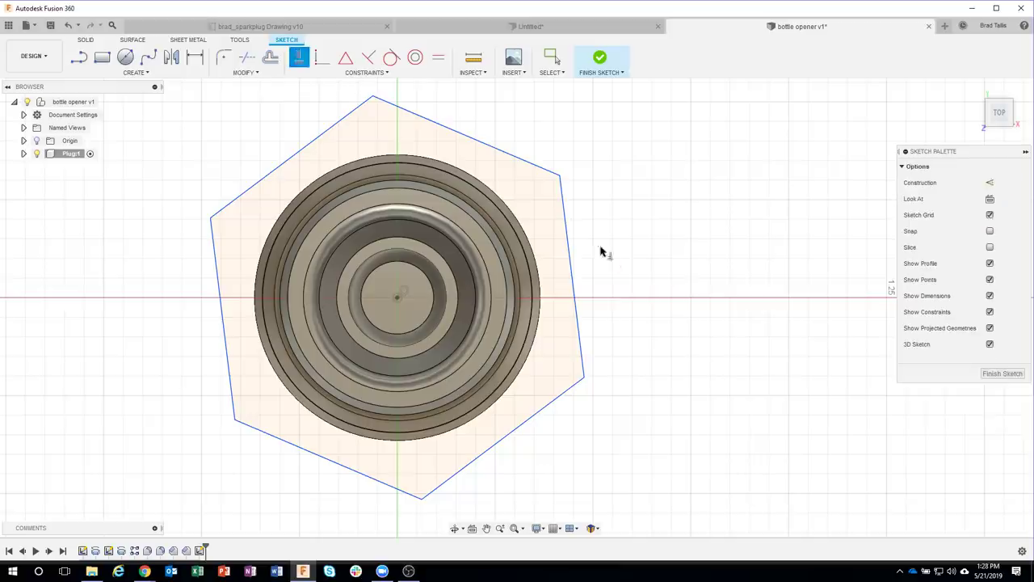
Step: Constrain the hexagon's right edge vertical and tangent to the body's circular edge
left_click(571, 276)
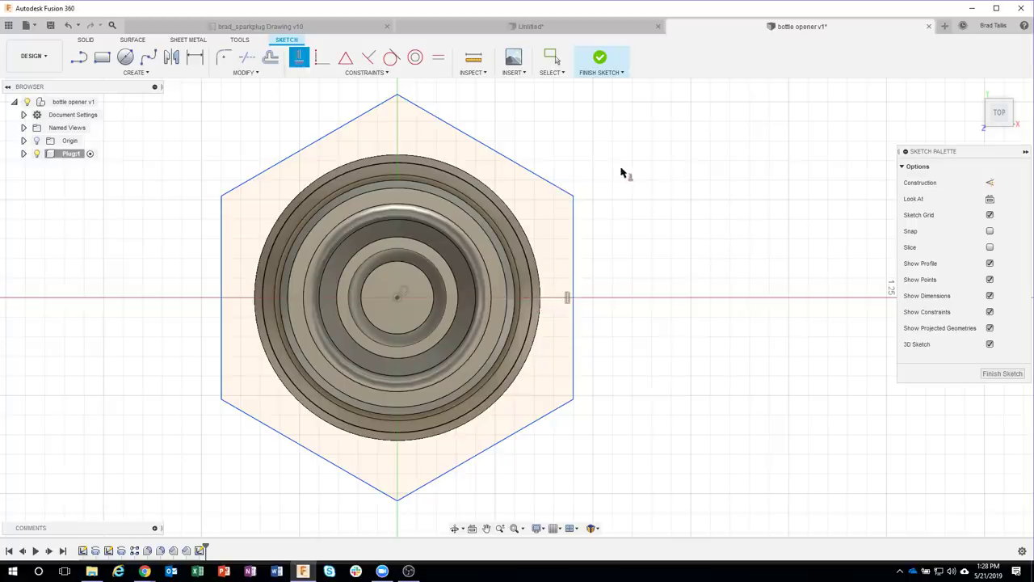
left_click(390, 60)
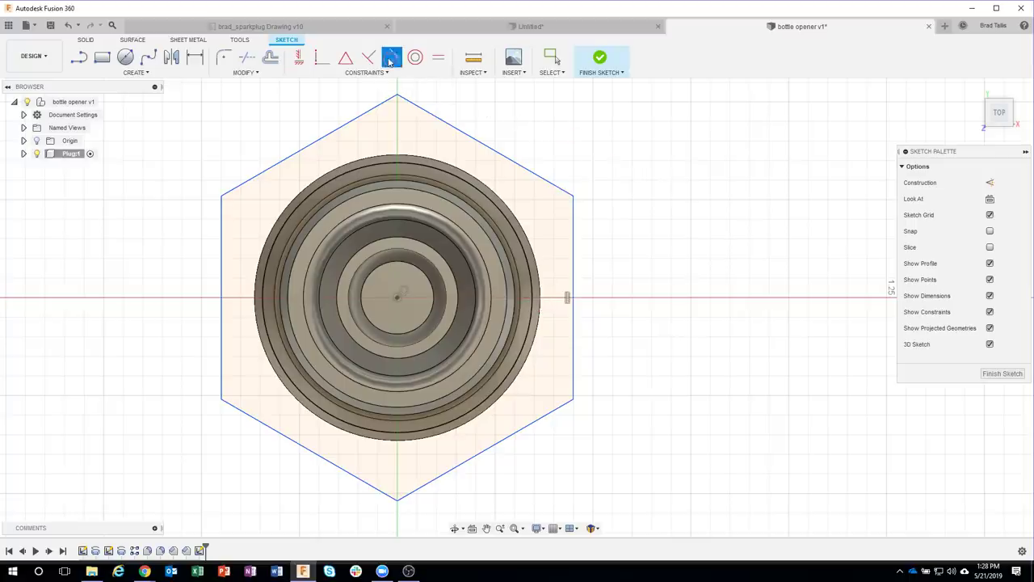
left_click(575, 280)
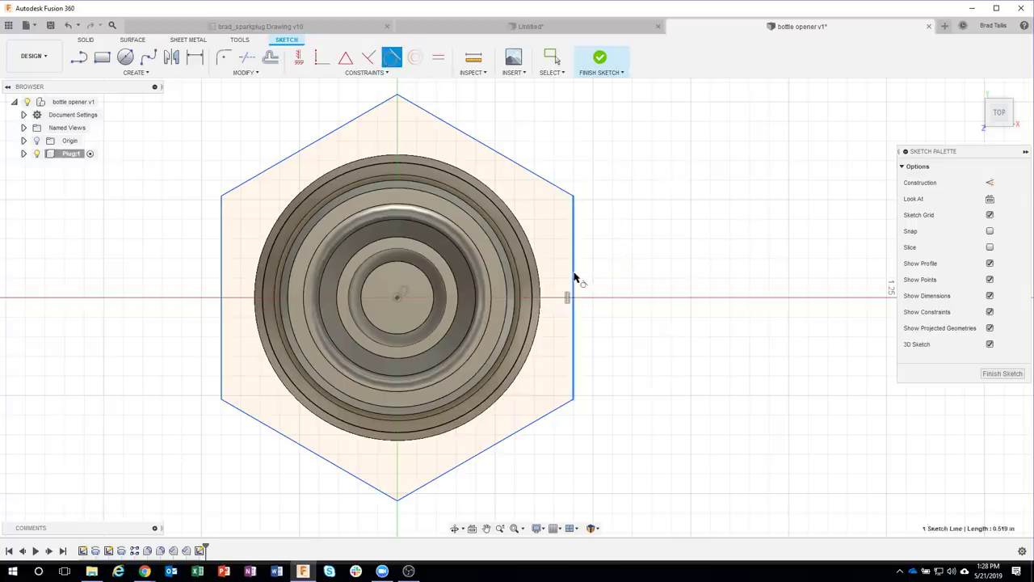
mouse_move(602, 316)
middle_mouse_down("shift")
mouse_move(554, 268)
mouse_move(573, 259)
mouse_move(511, 276)
middle_mouse_up("shift")
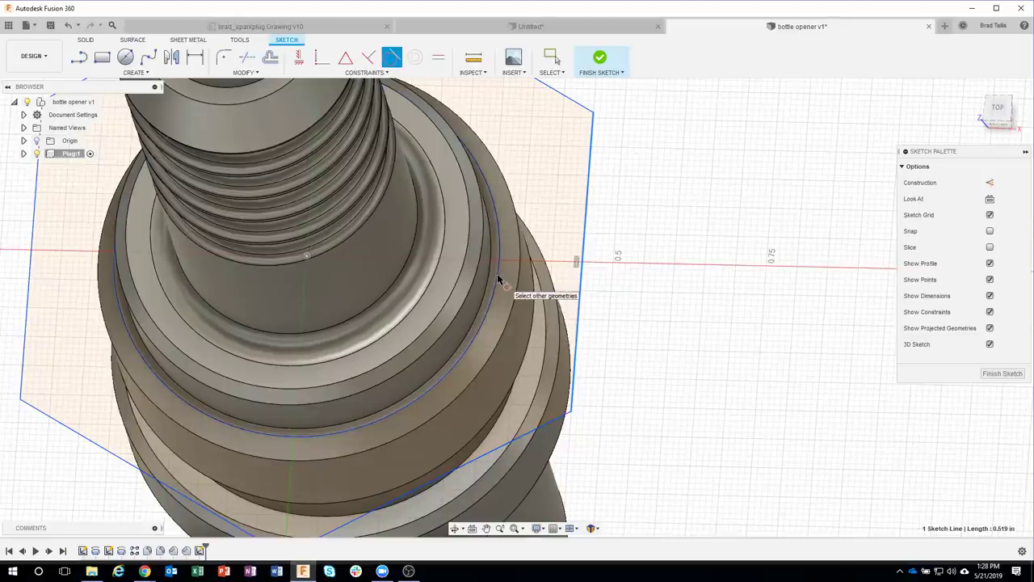
left_click(497, 275)
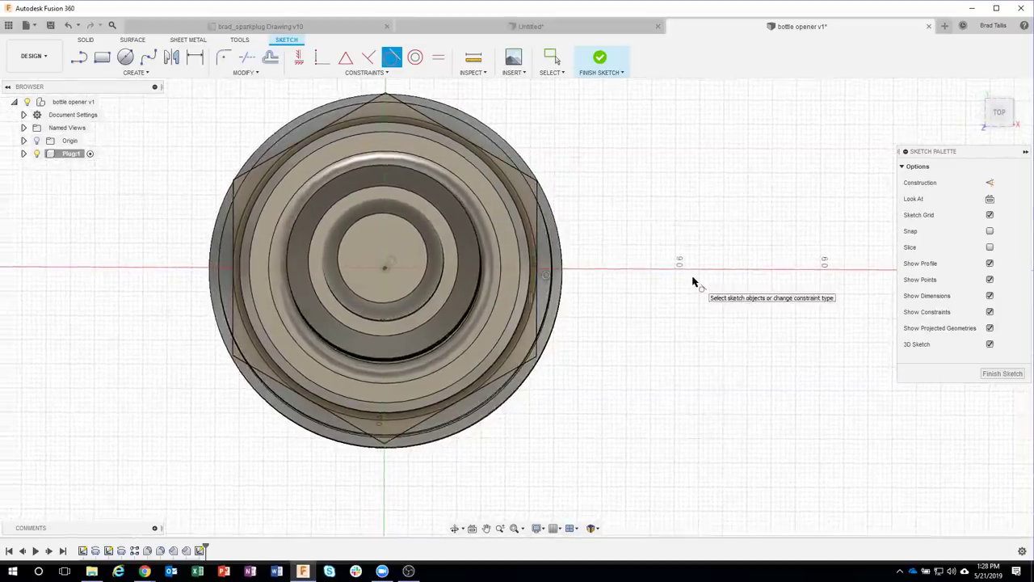
middle_click_drag(692, 282, 241, 87, "shift")
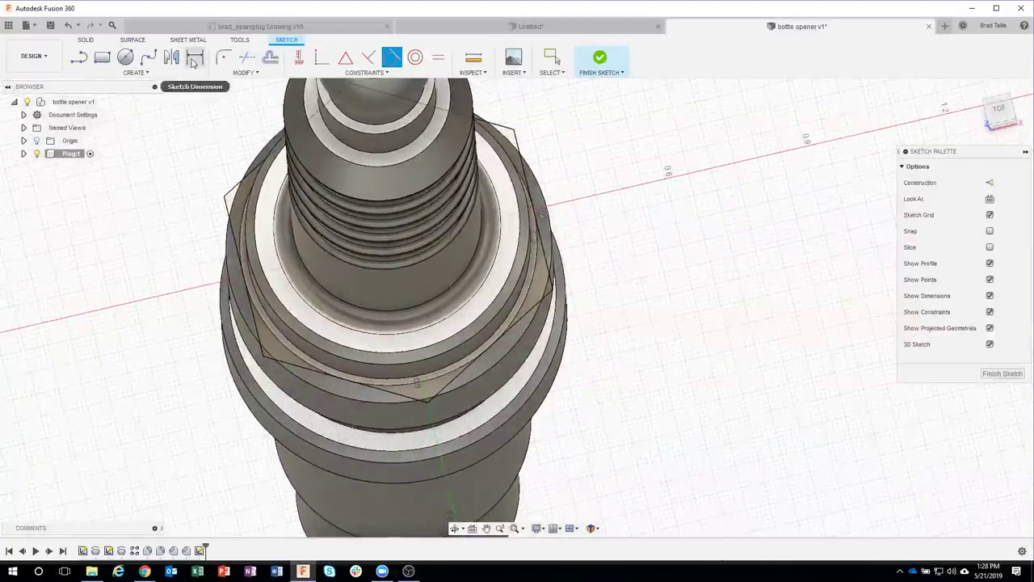
Step: Measure the hexagon across flats as a driven 0.628 dimension, then undo it
left_click(195, 57)
left_click(263, 349)
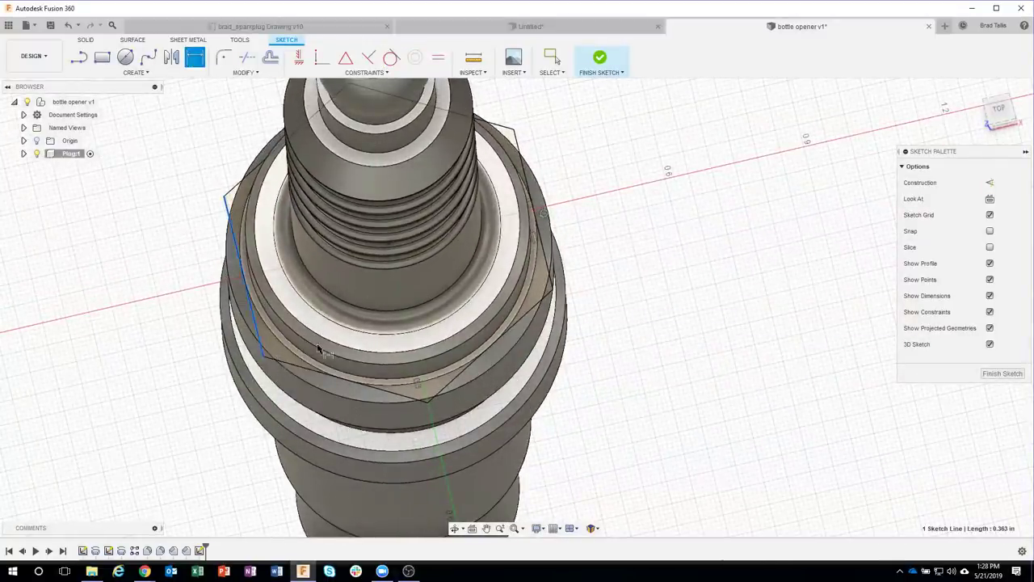
left_click(548, 272)
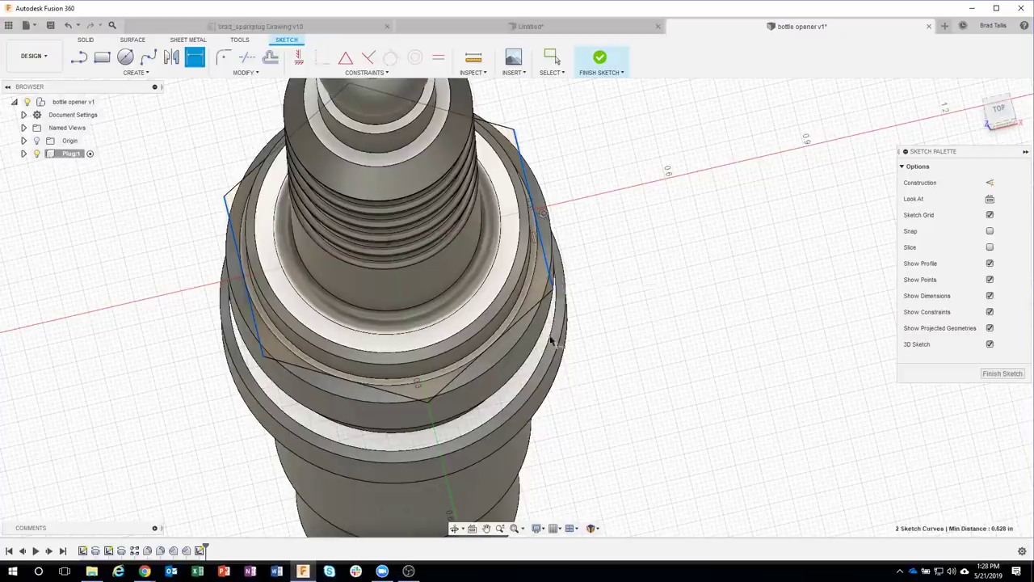
left_click(571, 419)
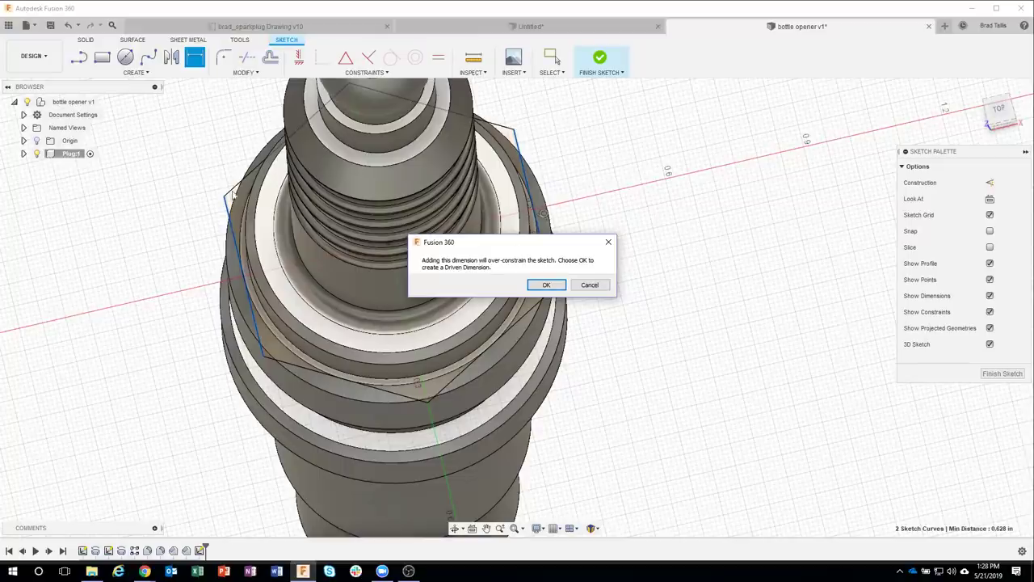
left_click(547, 287)
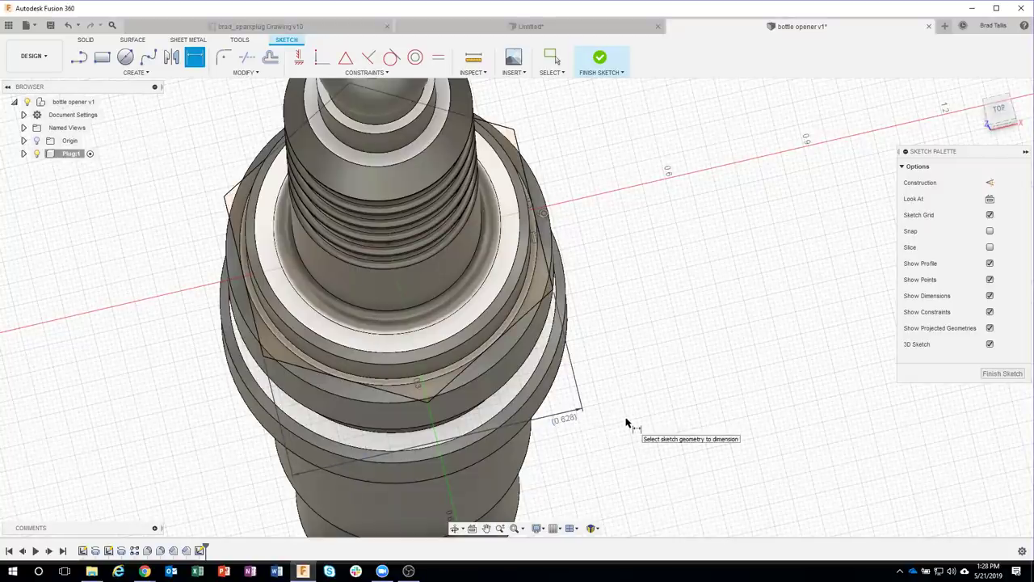
key("Escape")
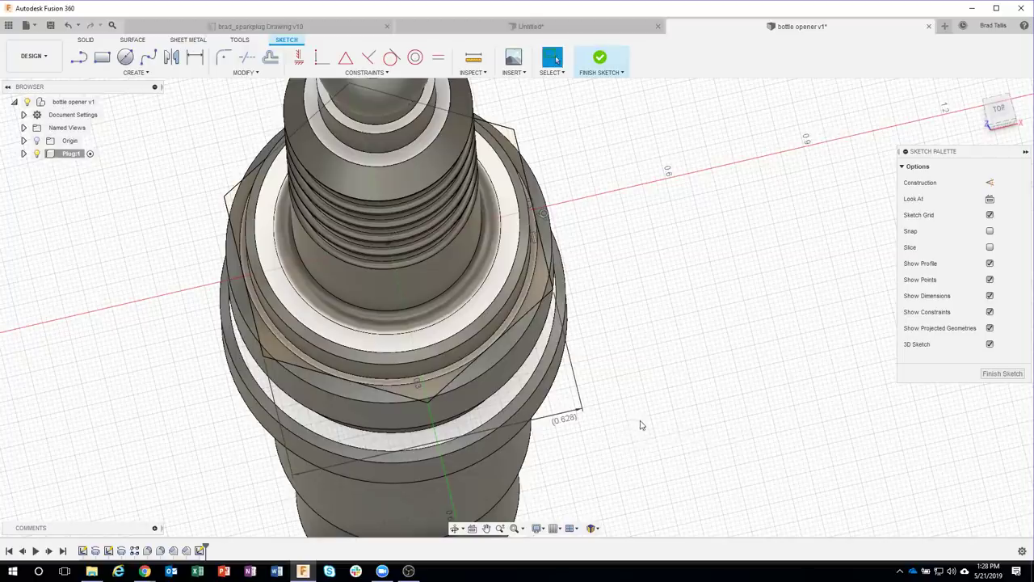
key("ctrl+z")
key("ctrl+z")
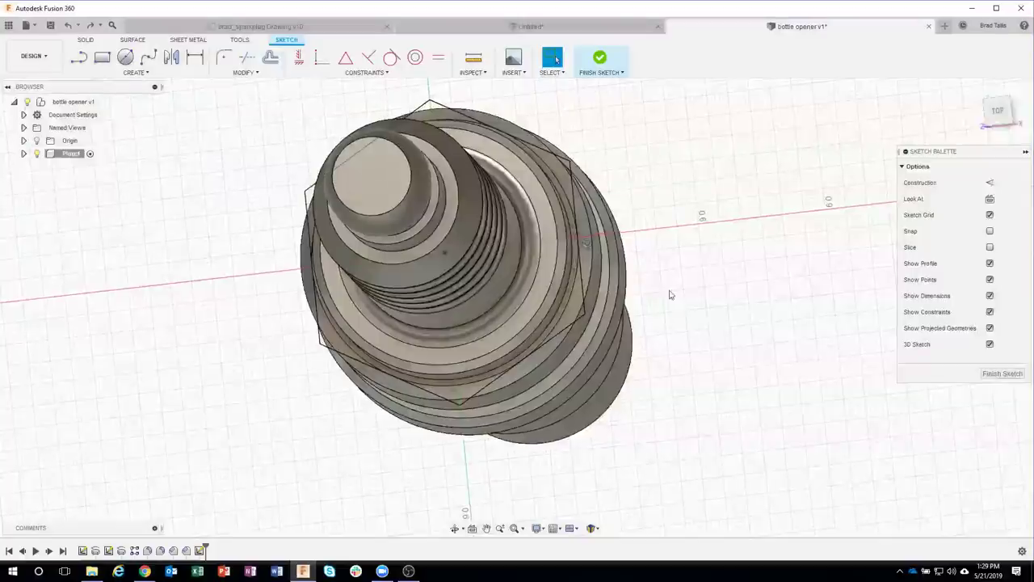
Step: Orbit the view to look down onto the hexagon sketch
mouse_move(706, 147)
middle_mouse_down("shift")
mouse_move(568, 158)
mouse_move(578, 321)
mouse_move(549, 396)
middle_mouse_up("shift")
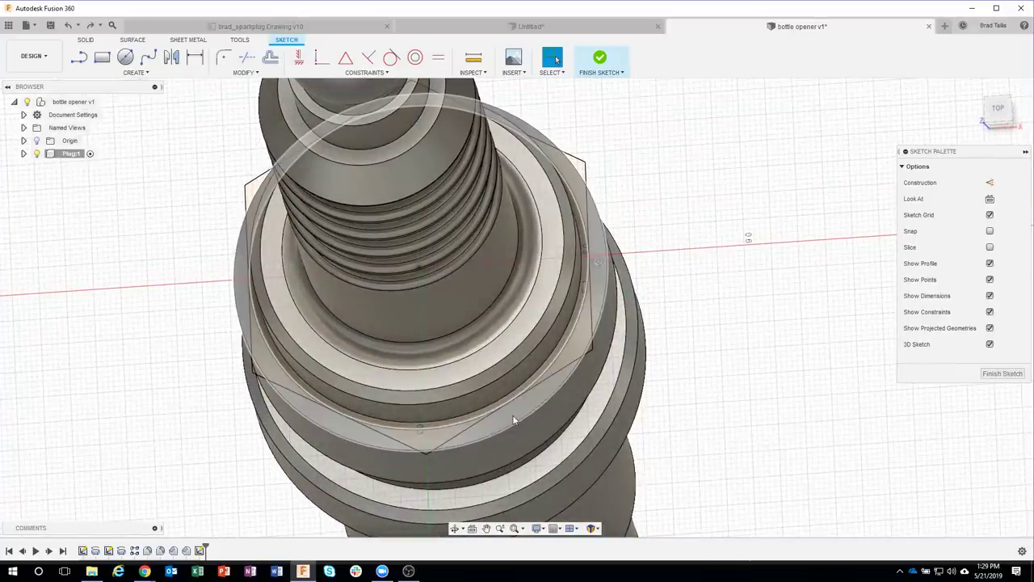
middle_click_drag(511, 419, 660, 298, "shift")
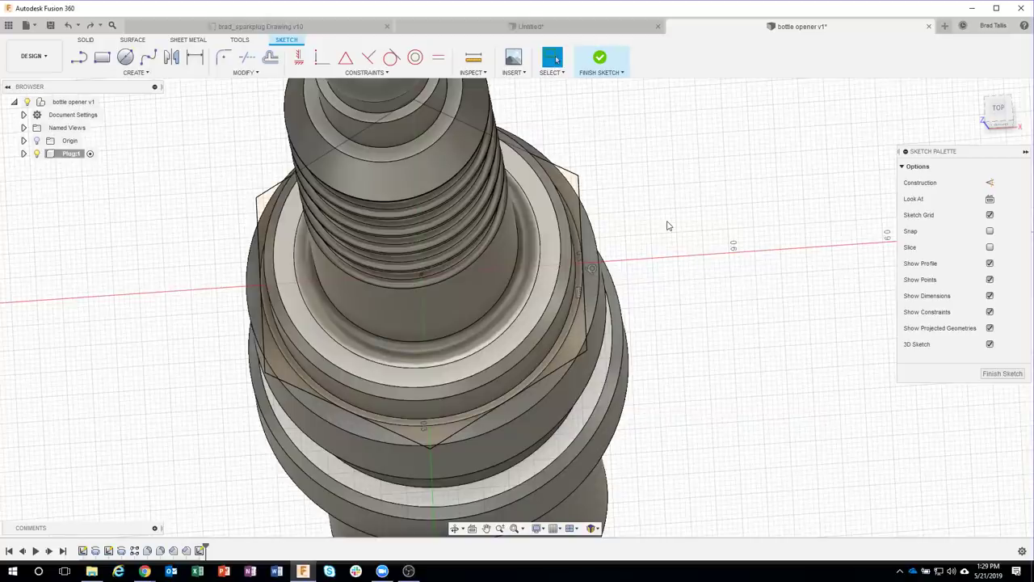
mouse_move(668, 226)
middle_mouse_down("shift")
mouse_move(609, 208)
mouse_move(572, 418)
mouse_move(716, 381)
middle_mouse_up("shift")
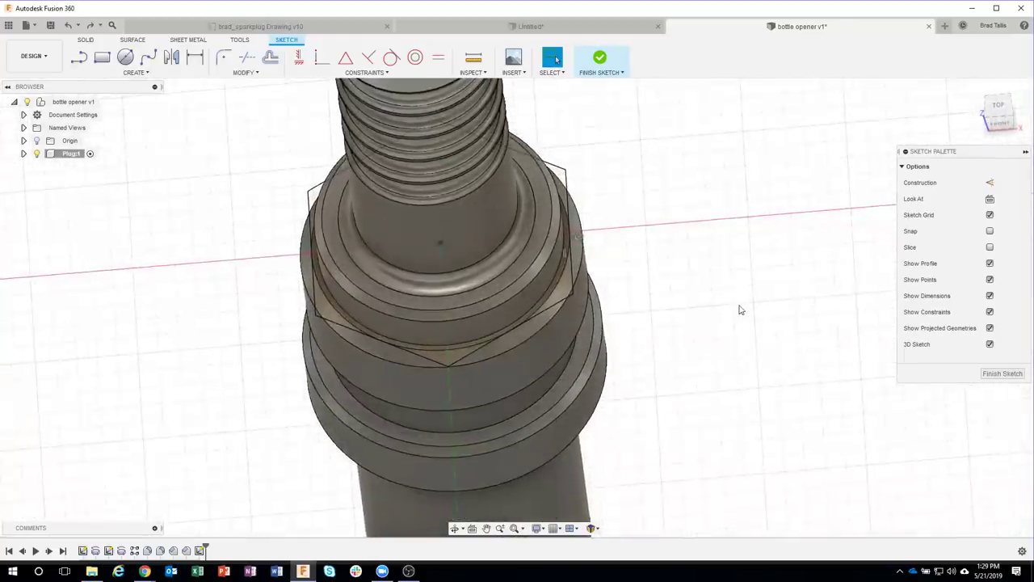
mouse_move(740, 310)
middle_mouse_down("shift")
mouse_move(658, 253)
mouse_move(404, 154)
middle_mouse_up("shift")
Step: Draw a centred circle around the hexagon, finish the sketch, and select the ring between them
left_click(125, 56)
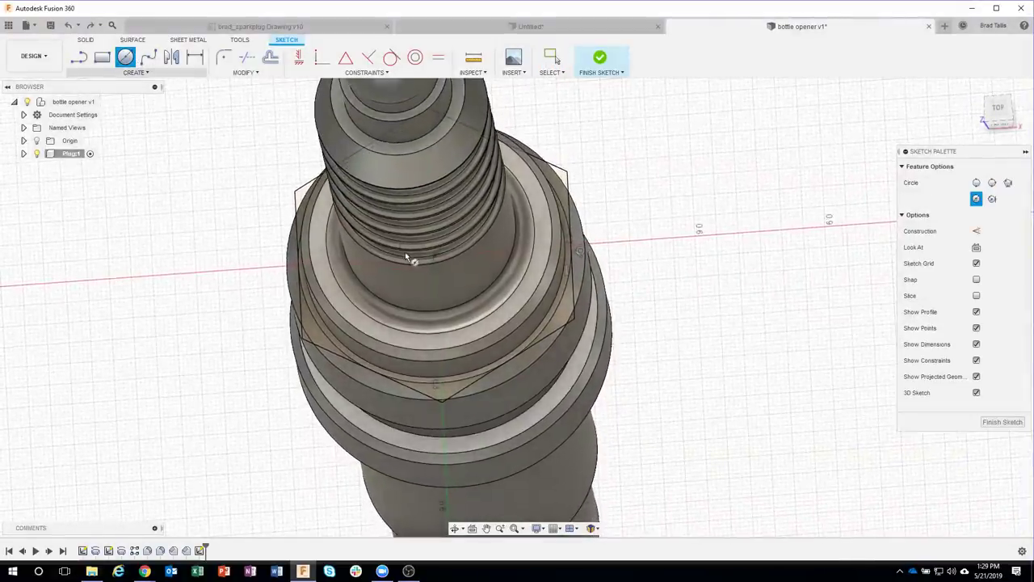
left_click(435, 254)
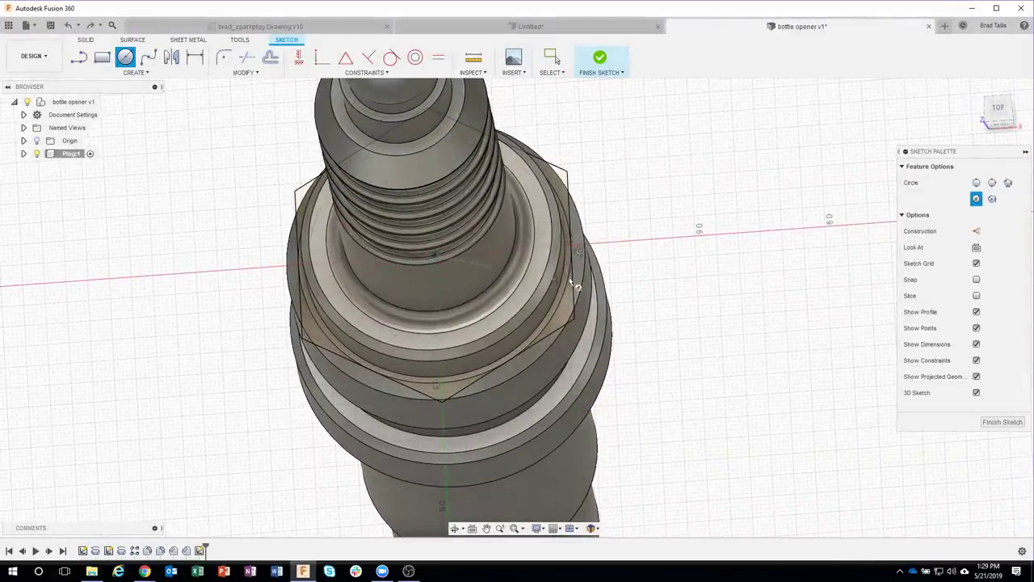
left_click(616, 257)
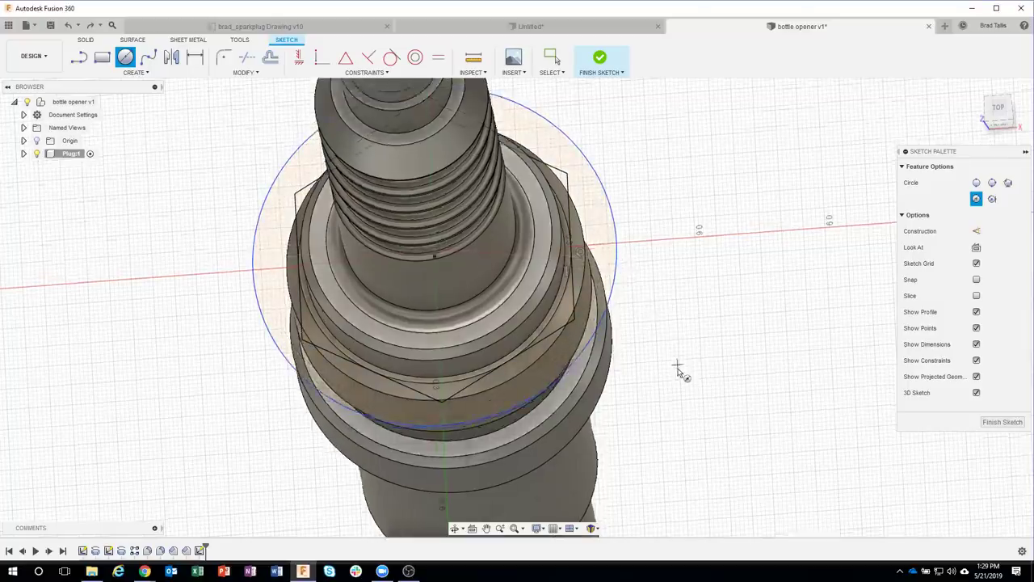
mouse_move(678, 369)
middle_mouse_down("shift")
mouse_move(688, 400)
mouse_move(649, 280)
mouse_move(711, 356)
mouse_move(636, 88)
middle_mouse_up("shift")
left_click(600, 60)
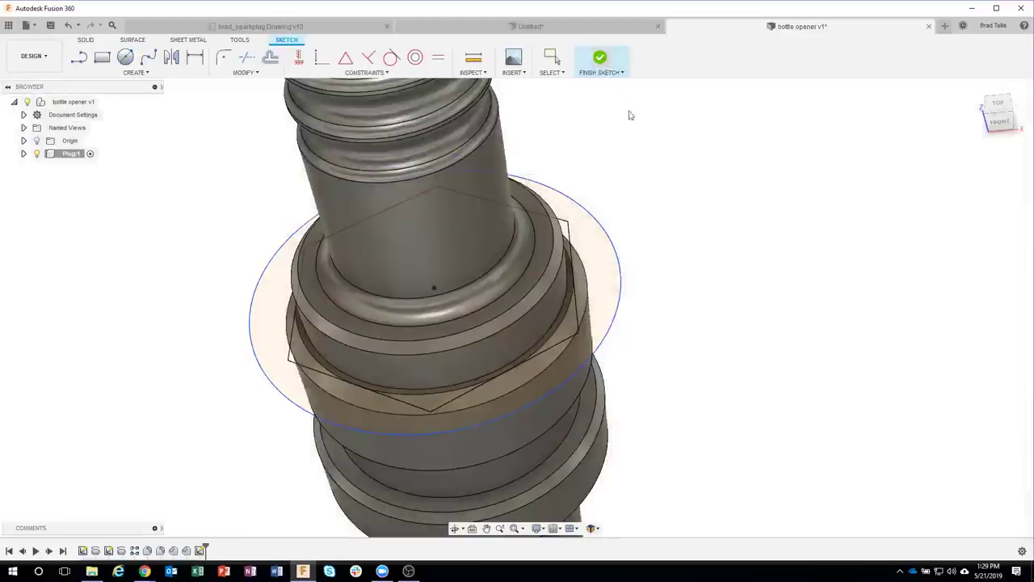
left_click(599, 256)
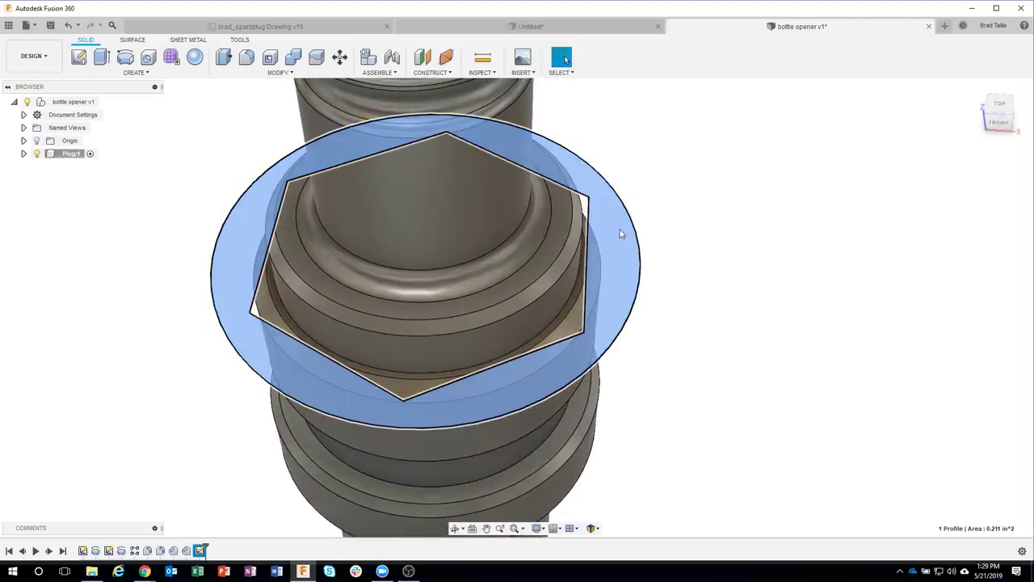
Step: Start a cut extrude on the ring outside the hexagon and drag it into the flange
right_click(621, 235)
left_click(611, 281)
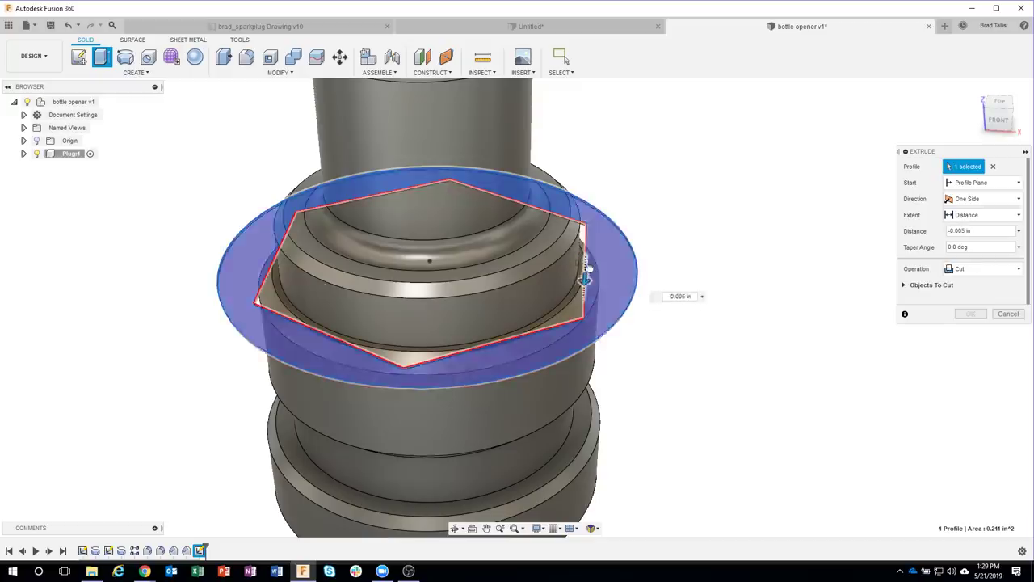
left_click_drag(588, 271, 614, 323)
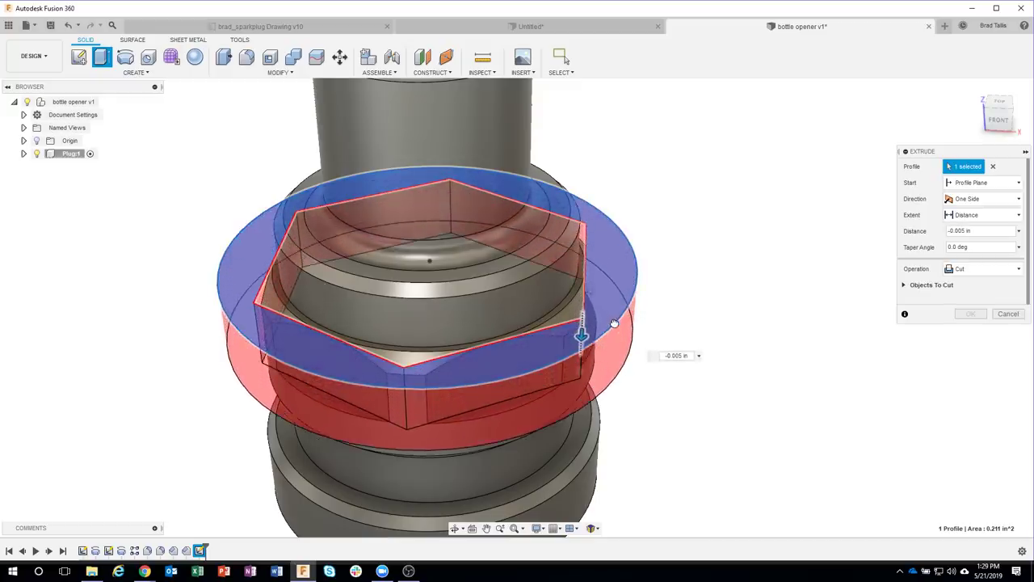
left_click_drag(614, 323, 826, 353)
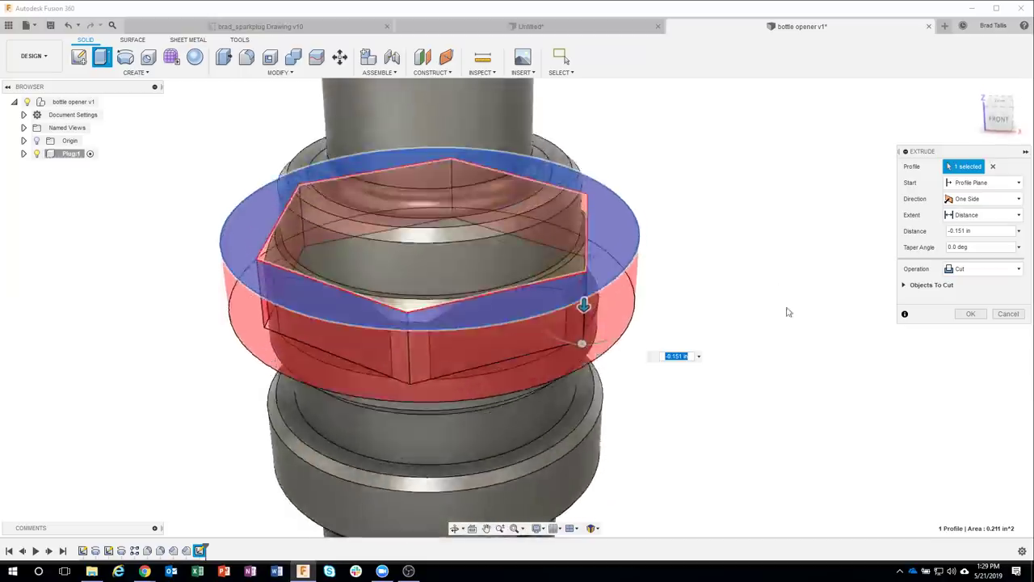
middle_click_drag(788, 312, 657, 186, "shift")
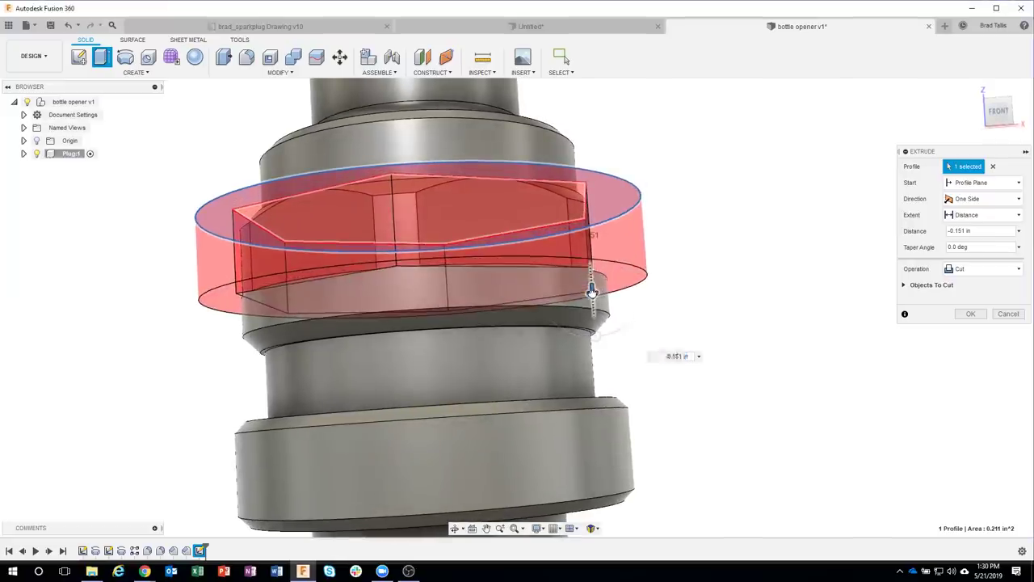
left_click_drag(592, 289, 591, 275)
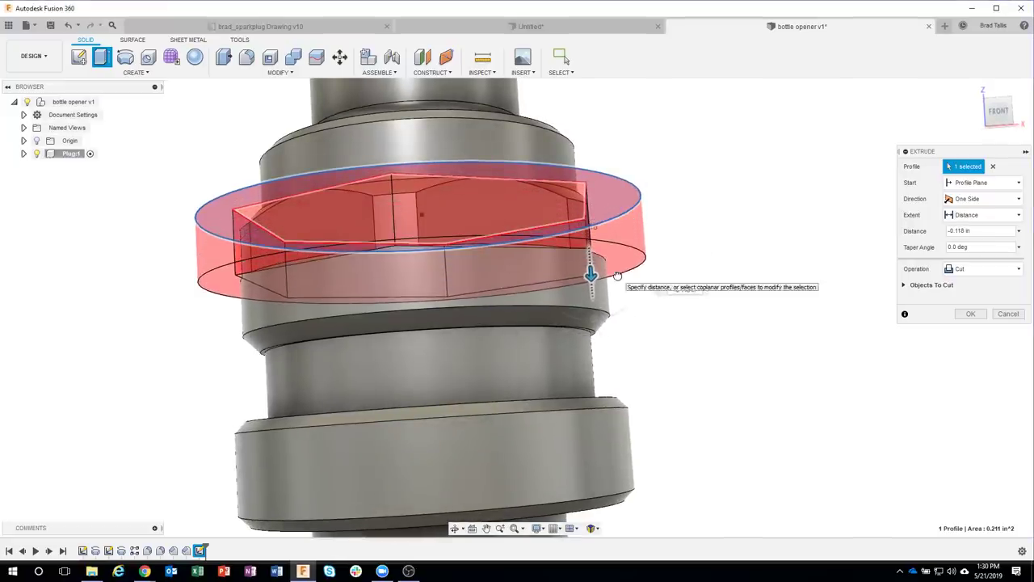
scroll(614, 347, "up", 2)
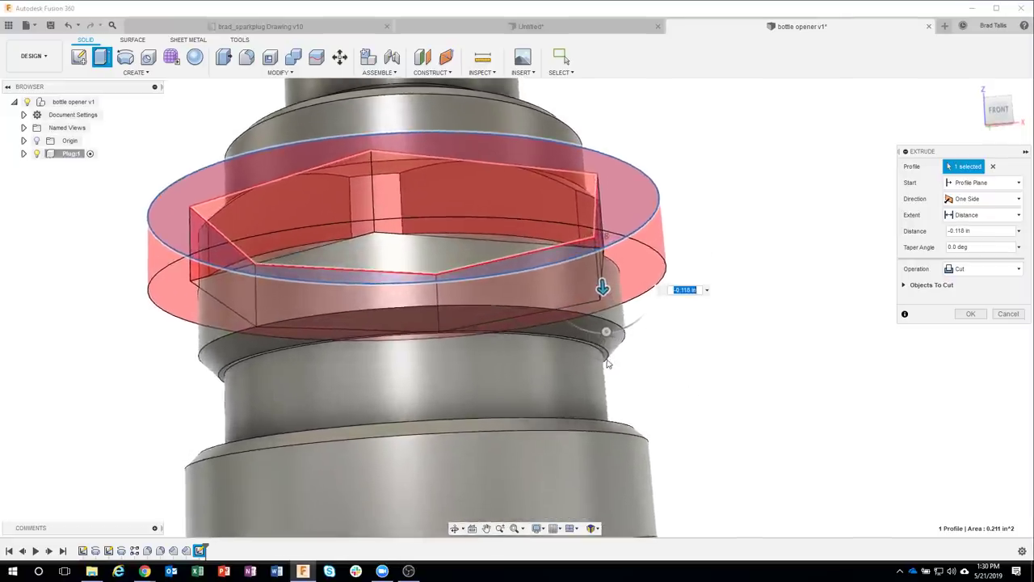
scroll(602, 354, "up", 2)
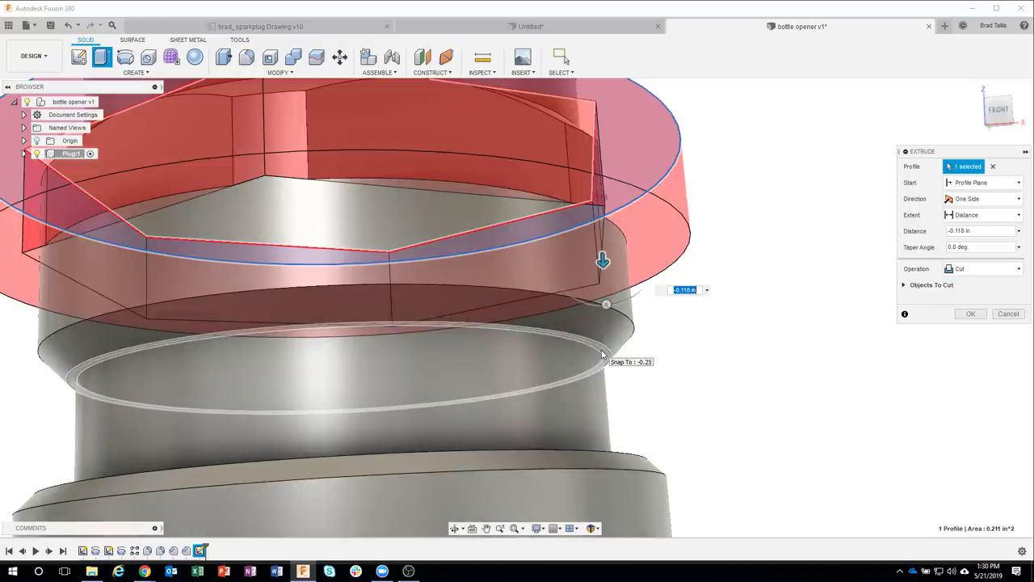
Step: Snap the cut depth to -0.25 in at the flange's lower edge and confirm it
left_click(602, 354)
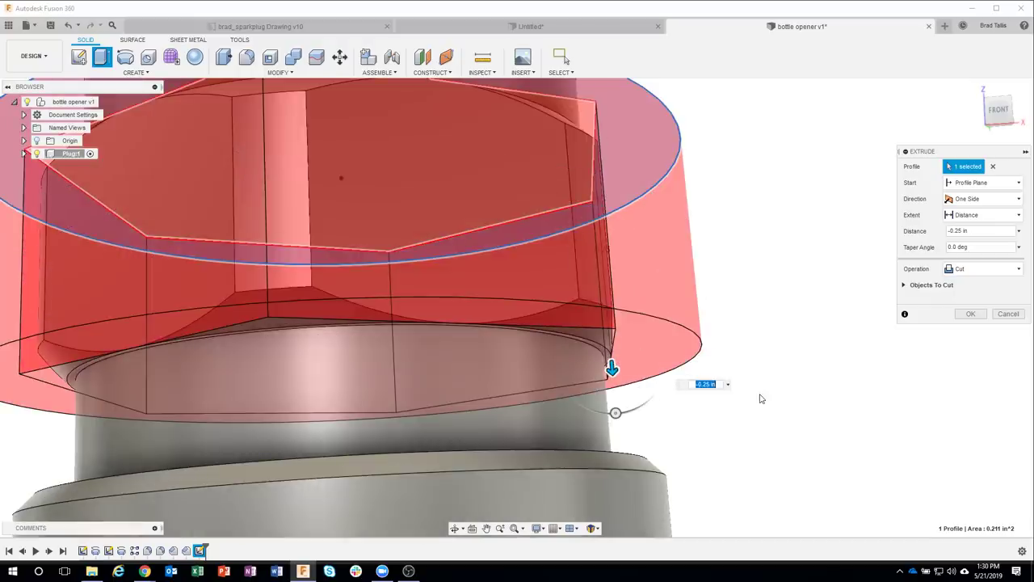
scroll(759, 398, "down", 1)
scroll(760, 399, "down", 1)
scroll(760, 398, "down", 1)
scroll(760, 399, "down", 1)
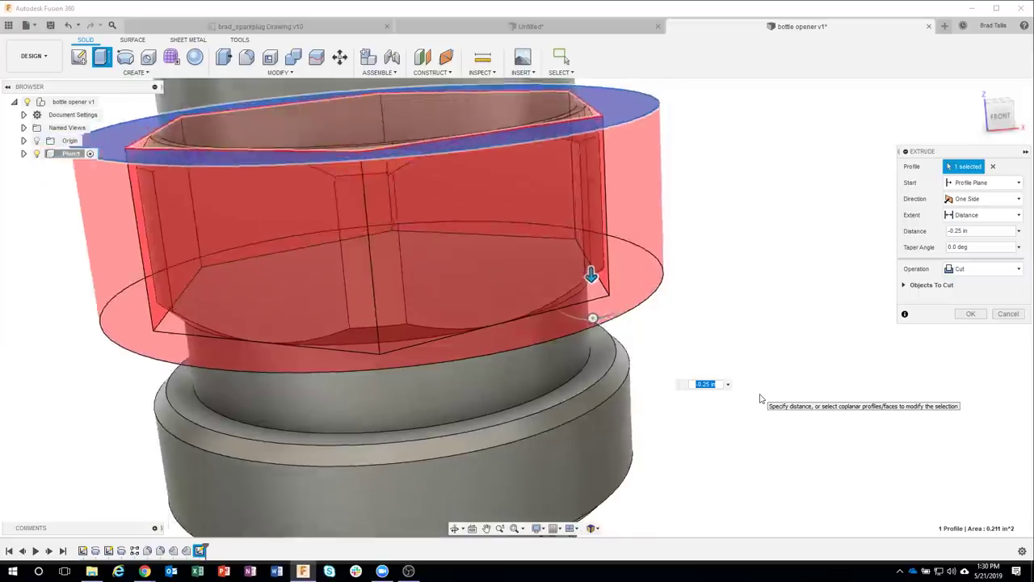
scroll(759, 398, "down", 3)
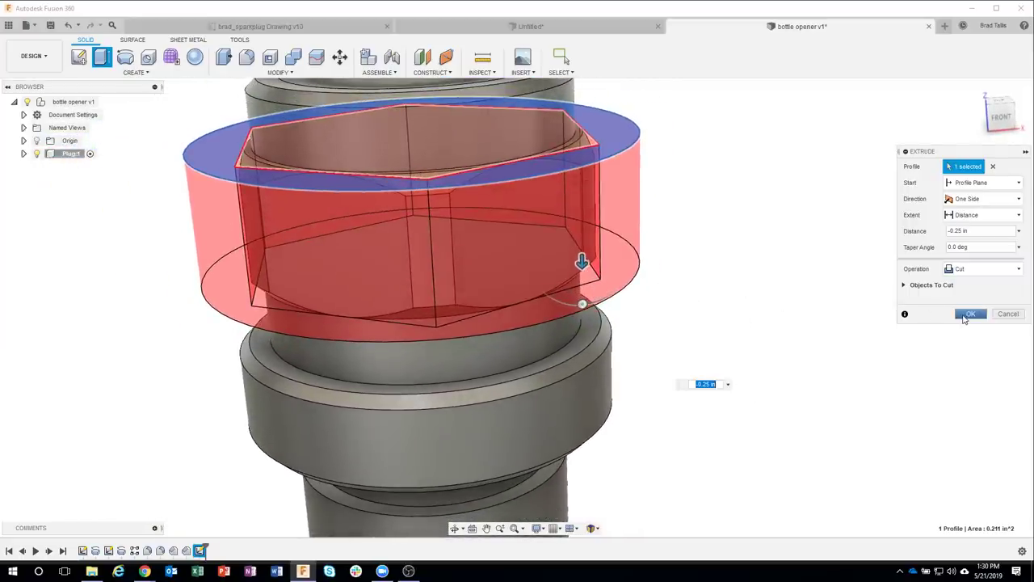
left_click(970, 313)
mouse_move(843, 397)
middle_mouse_down("shift")
mouse_move(767, 381)
mouse_move(667, 333)
mouse_move(720, 318)
mouse_move(697, 314)
mouse_move(670, 312)
mouse_move(600, 352)
mouse_move(470, 350)
mouse_move(755, 296)
mouse_move(803, 298)
middle_mouse_up("shift")
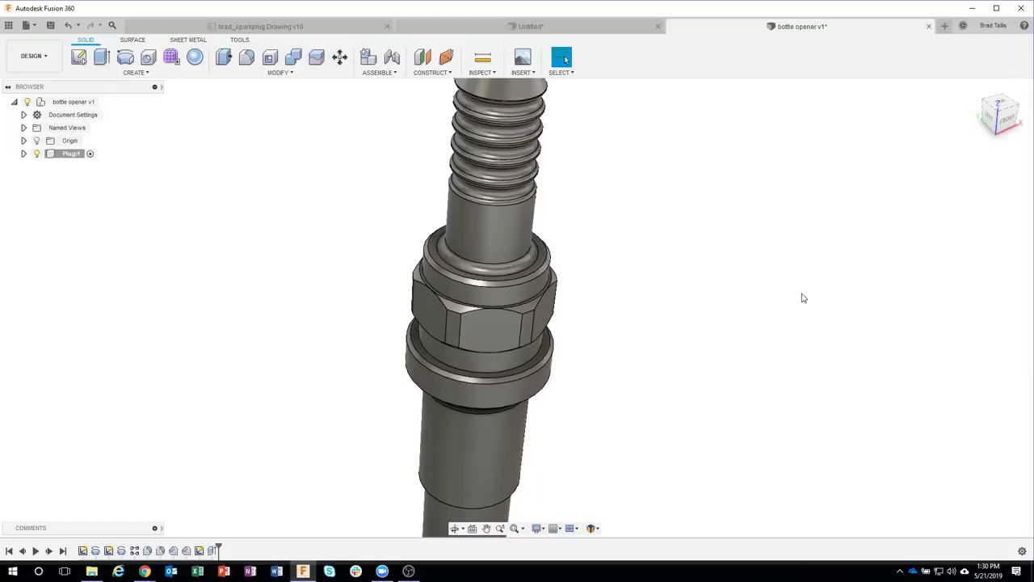
key("F6")
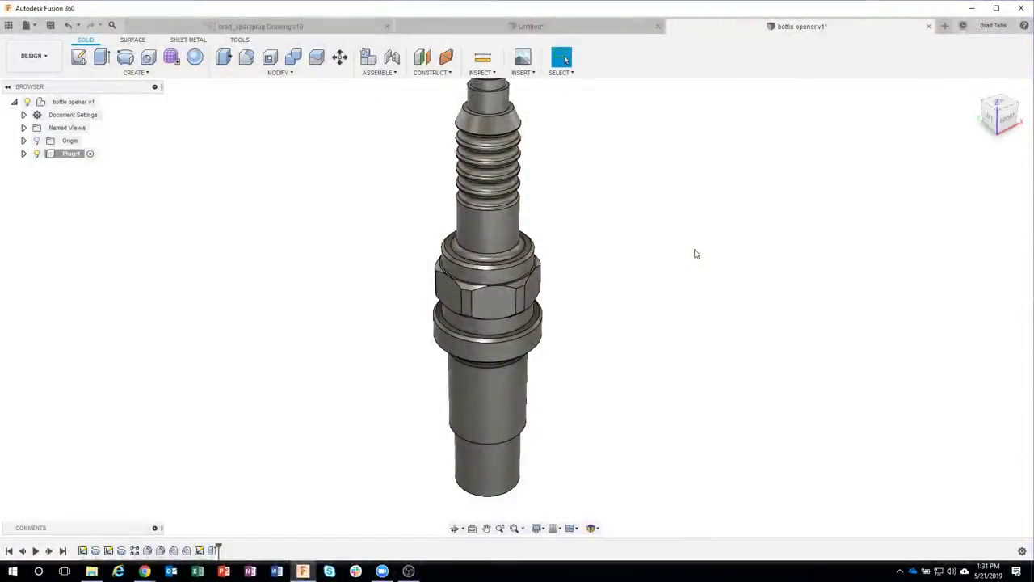
scroll(587, 166, "up", 2)
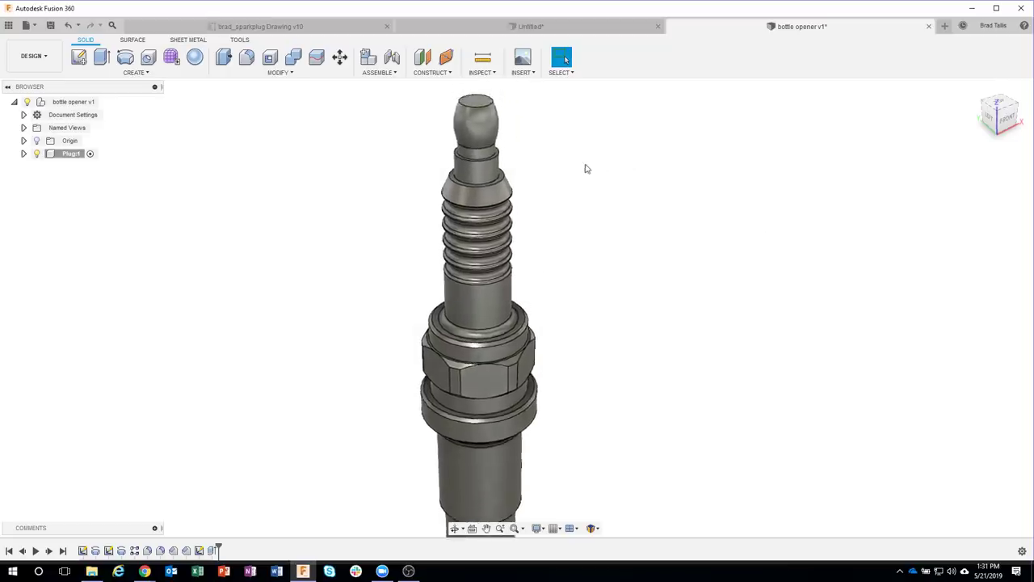
scroll(572, 163, "up", 2)
scroll(619, 185, "up", 1)
scroll(474, 169, "up", 1)
scroll(466, 169, "up", 2)
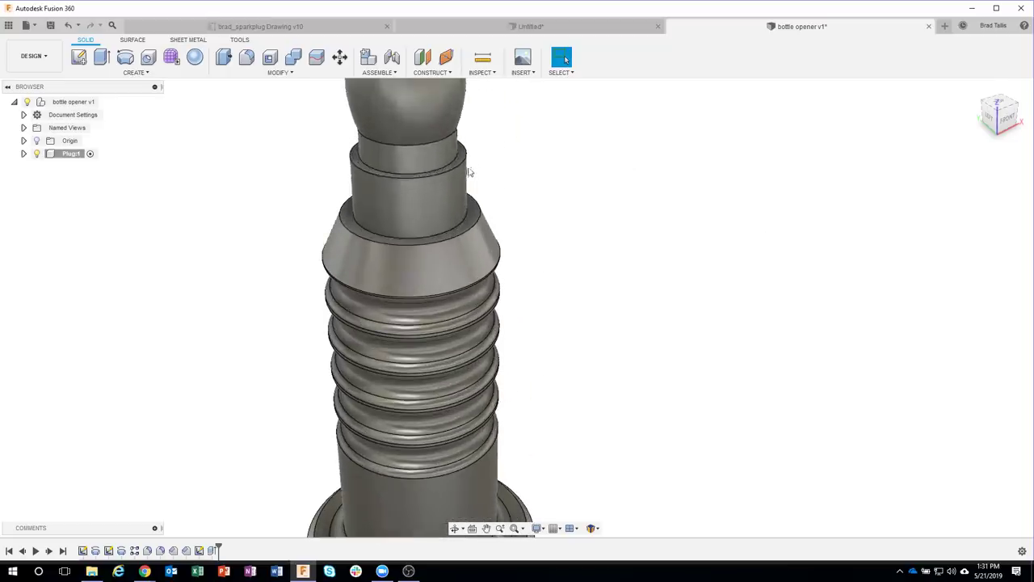
Step: Fillet the edge just below the terminal tip with a 0.008 in radius
right_click(461, 170)
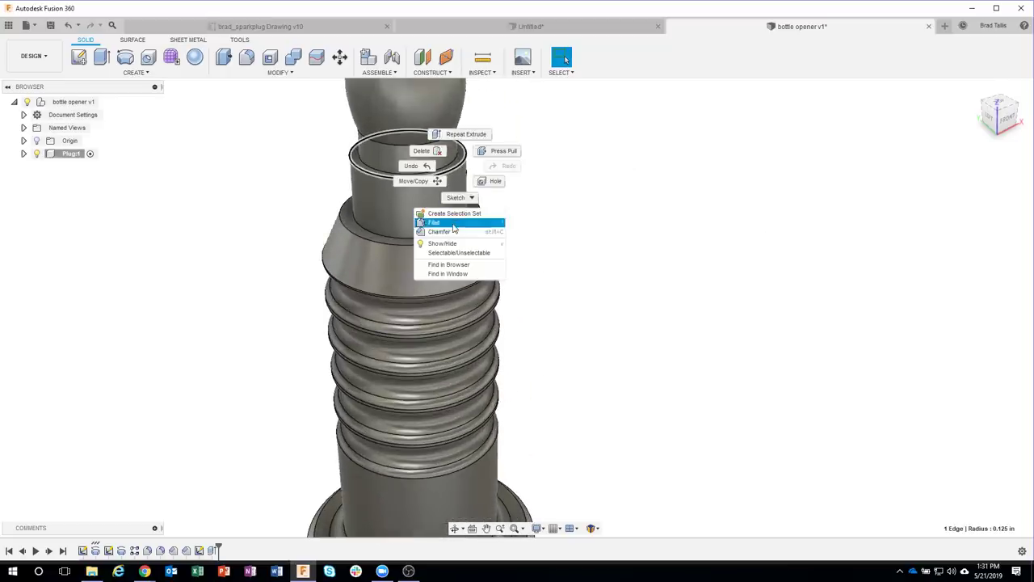
left_click(485, 216)
key("BackSpace")
type(".008")
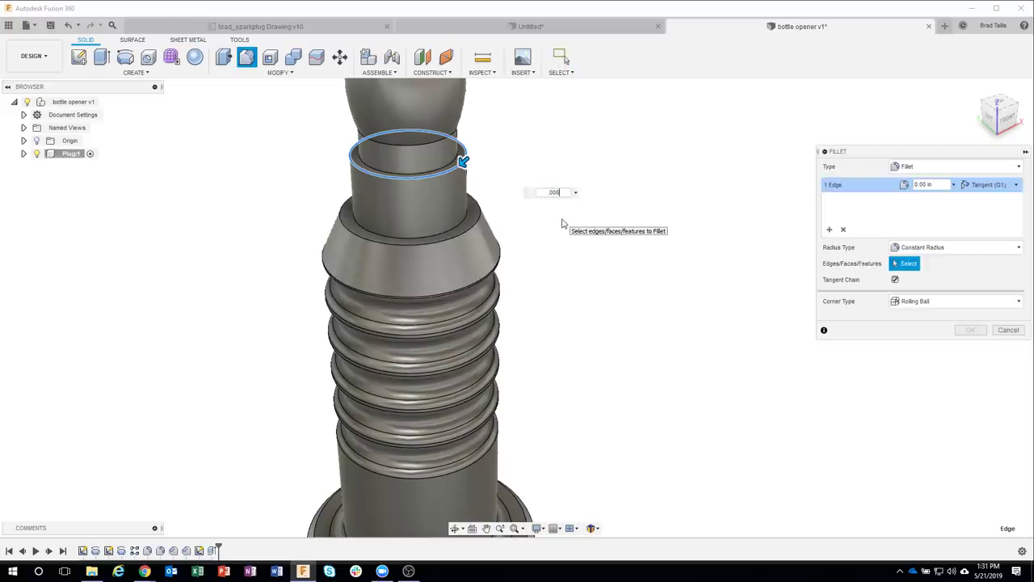
key("Return")
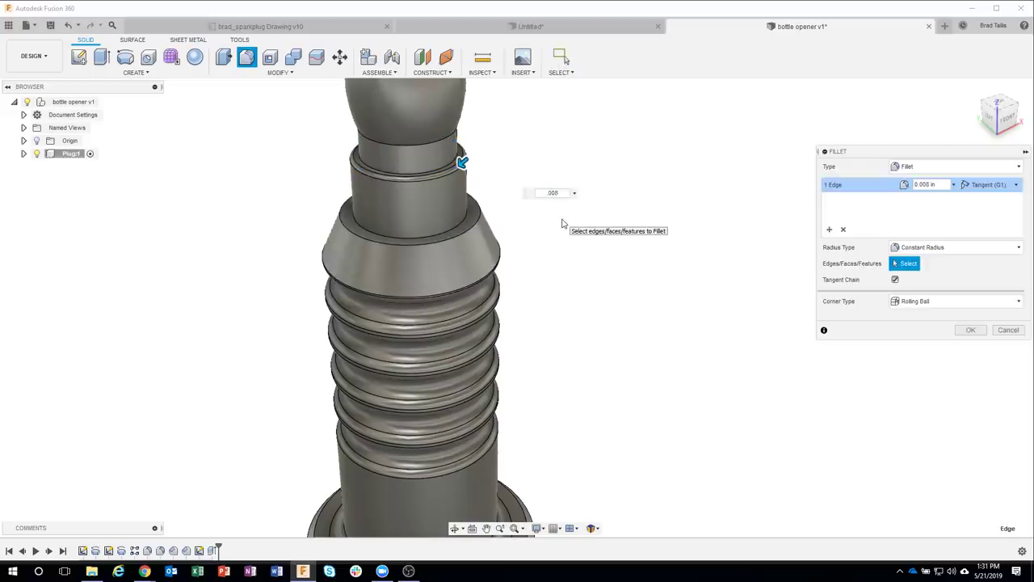
key("Return")
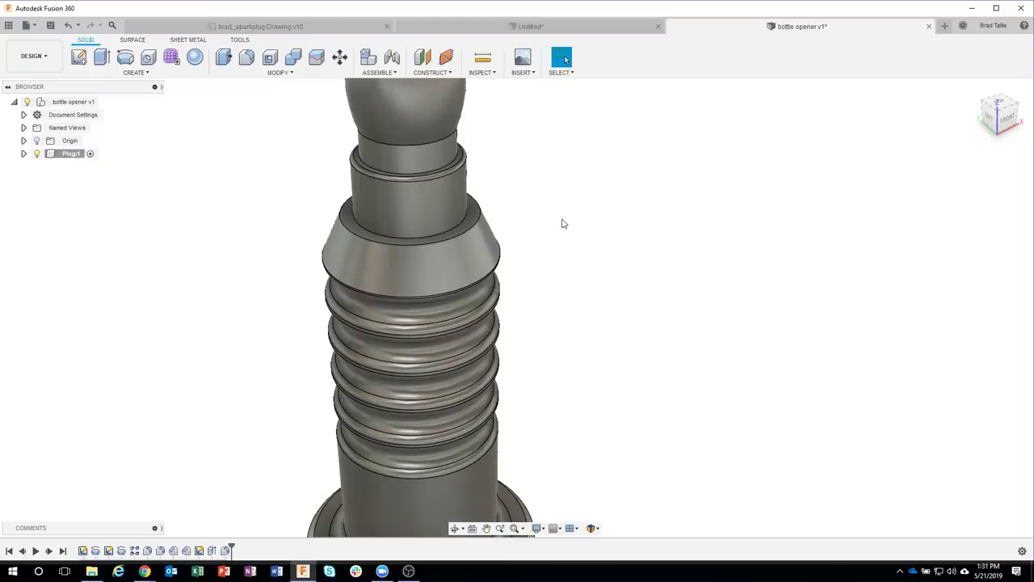
scroll(617, 250, "down", 2)
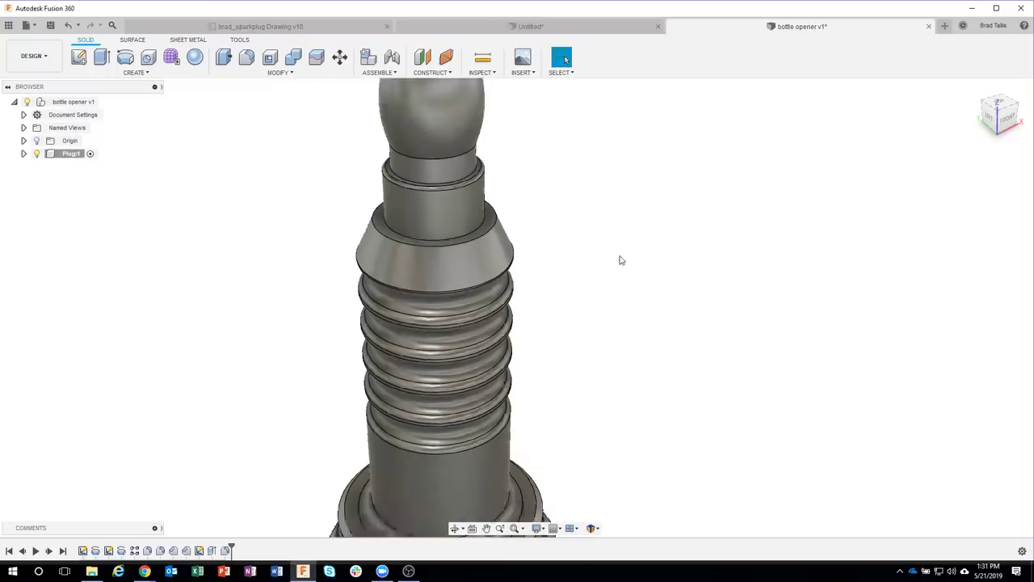
scroll(619, 251, "down", 3)
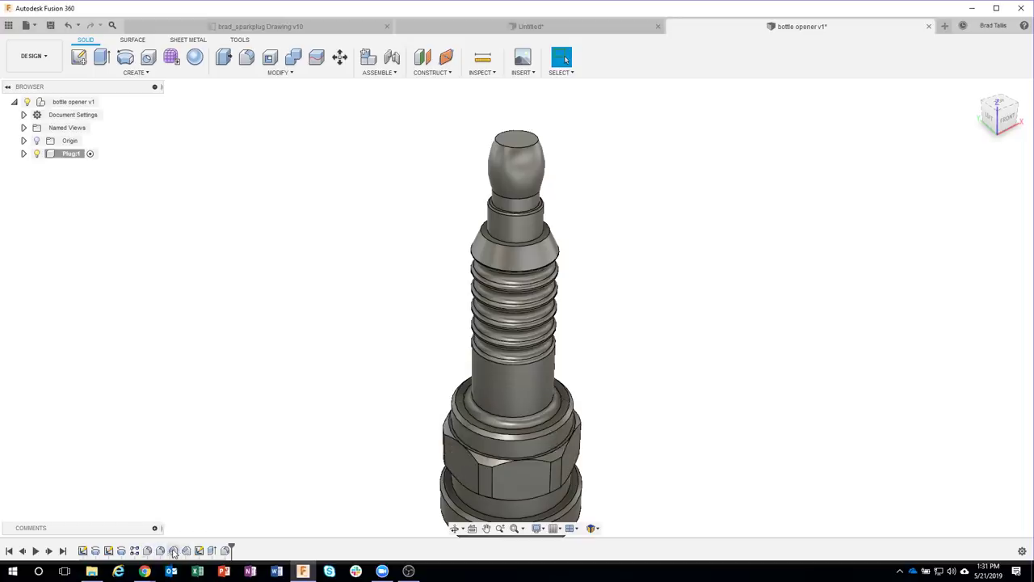
mouse_move(274, 392)
middle_mouse_down("shift")
mouse_move(714, 307)
mouse_move(620, 266)
middle_mouse_up("shift")
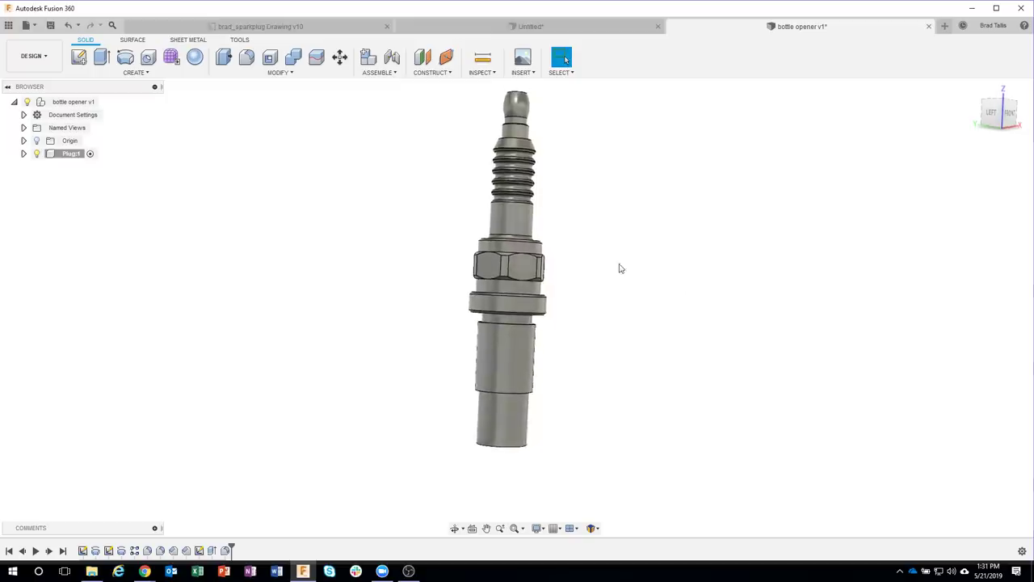
Step: Review the reference drawing's Section A-A end details, then return to bottle opener v1
left_click(304, 34)
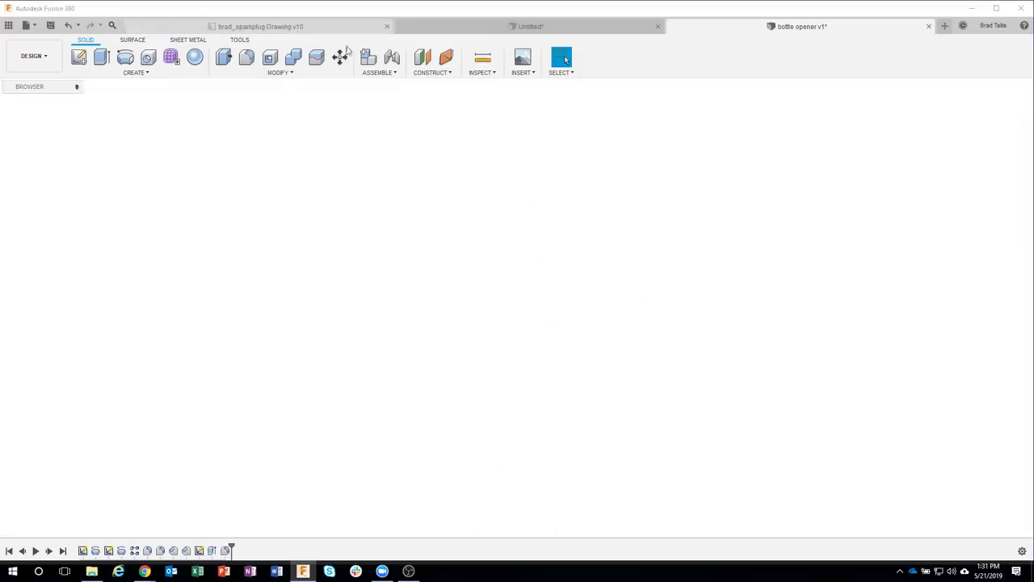
scroll(409, 361, "down", 1)
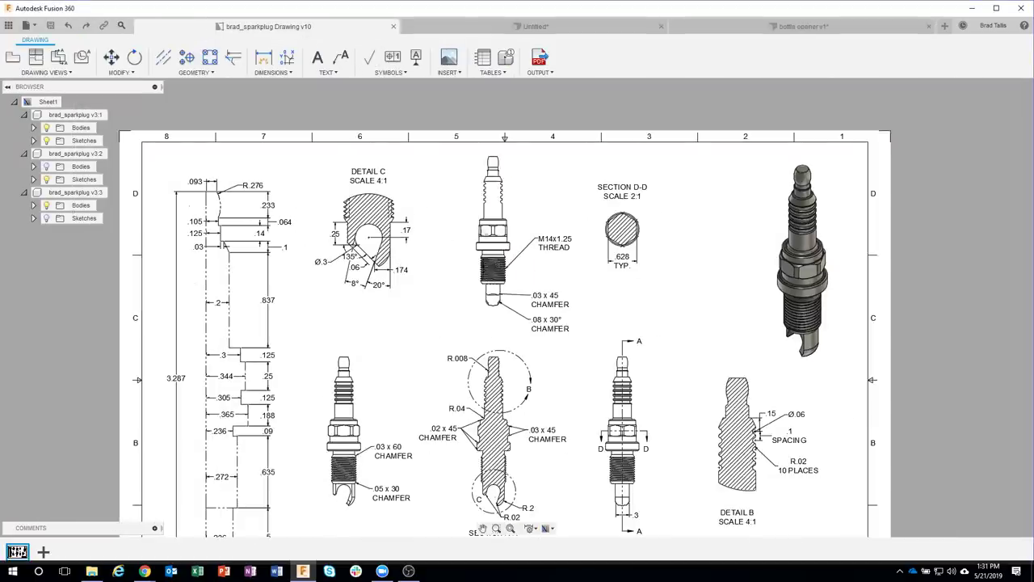
left_click(482, 231)
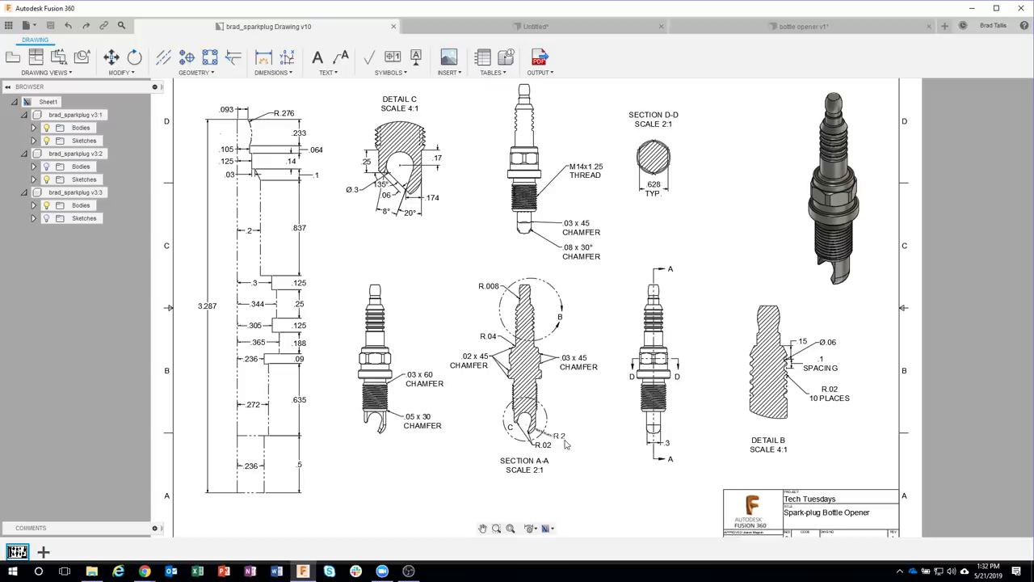
left_click(796, 25)
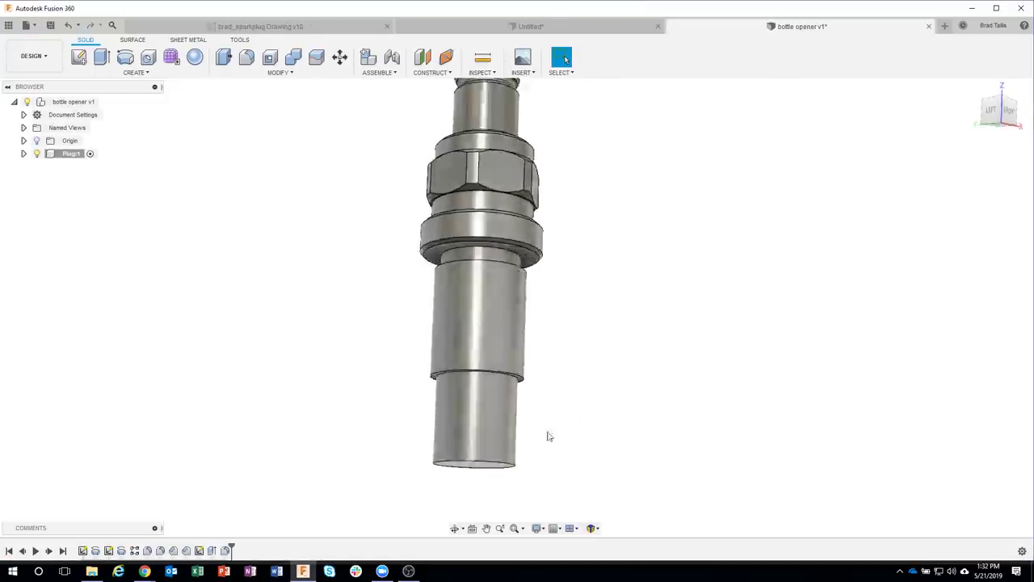
Step: Fillet the bottom circular edge of the plug tip with a 0.2 in radius
left_click(492, 455)
right_click(491, 451)
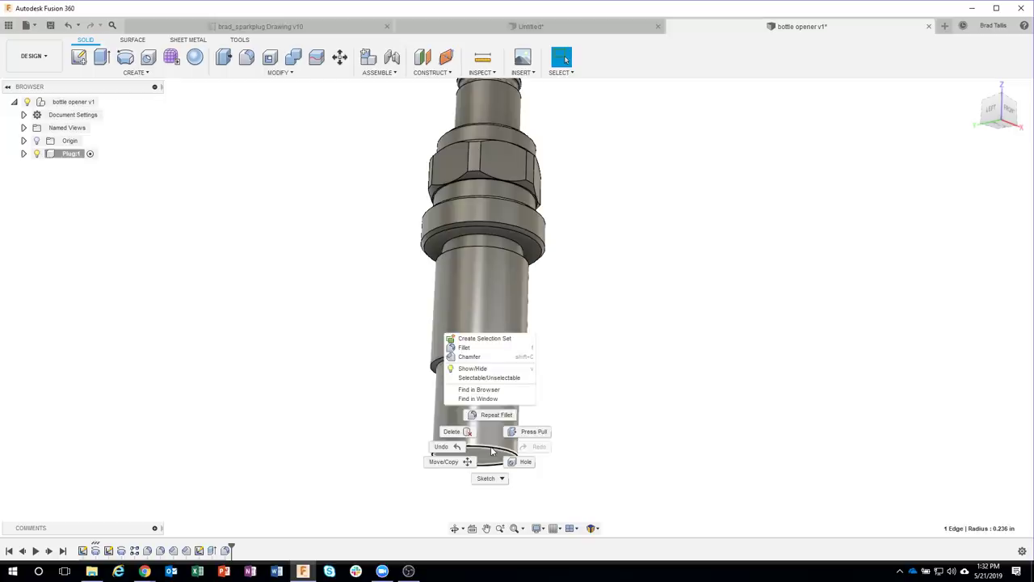
left_click(491, 348)
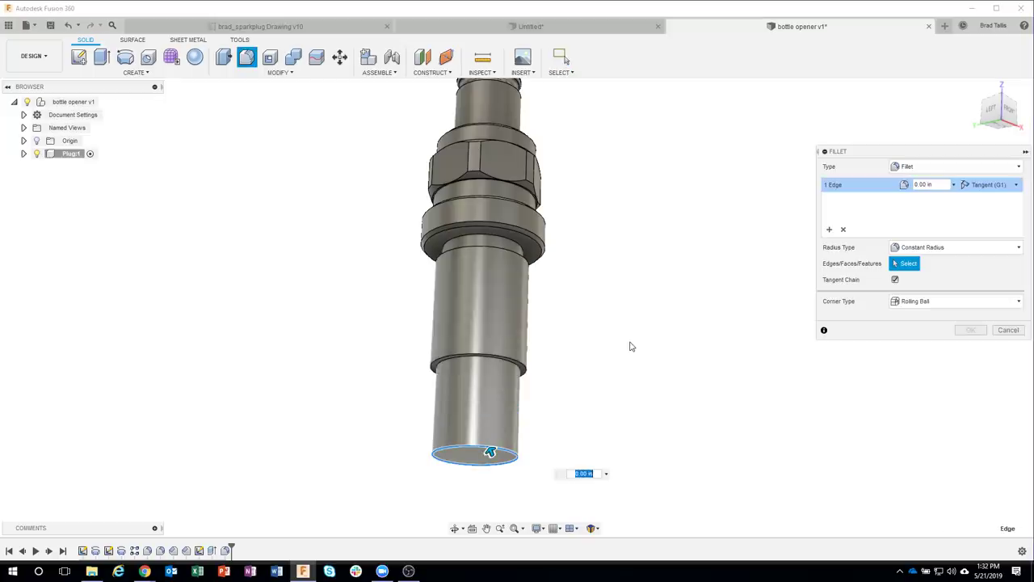
key("BackSpace")
type(".2")
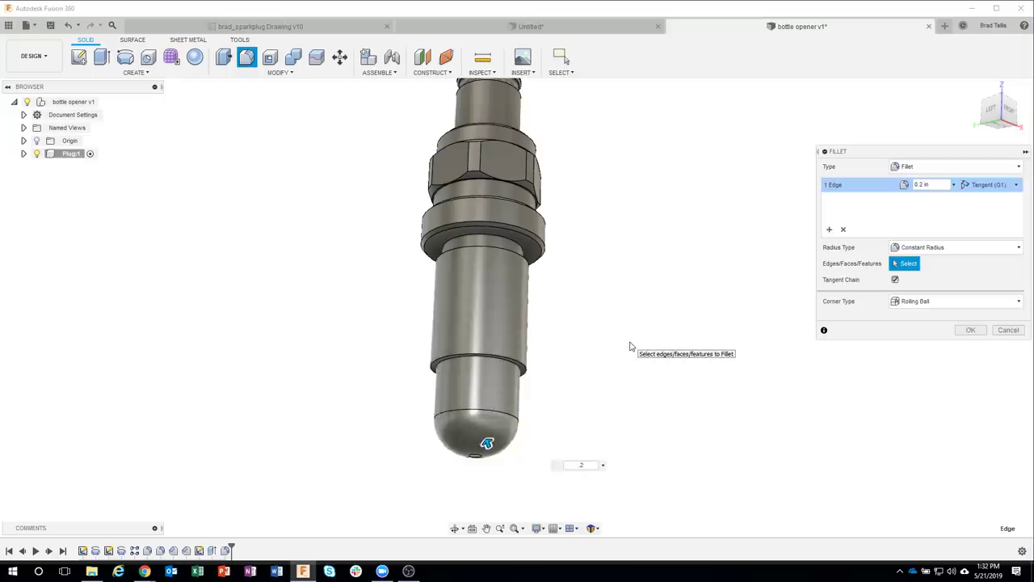
key("Return")
mouse_move(632, 346)
middle_mouse_down("shift")
mouse_move(525, 434)
mouse_move(540, 361)
mouse_move(607, 295)
mouse_move(632, 291)
mouse_move(536, 330)
mouse_move(531, 291)
mouse_move(505, 402)
mouse_move(579, 337)
mouse_move(518, 273)
middle_mouse_up("shift")
Step: Start a chamfer on the shank's top edge and set its distance to 0.03 in
right_click(518, 273)
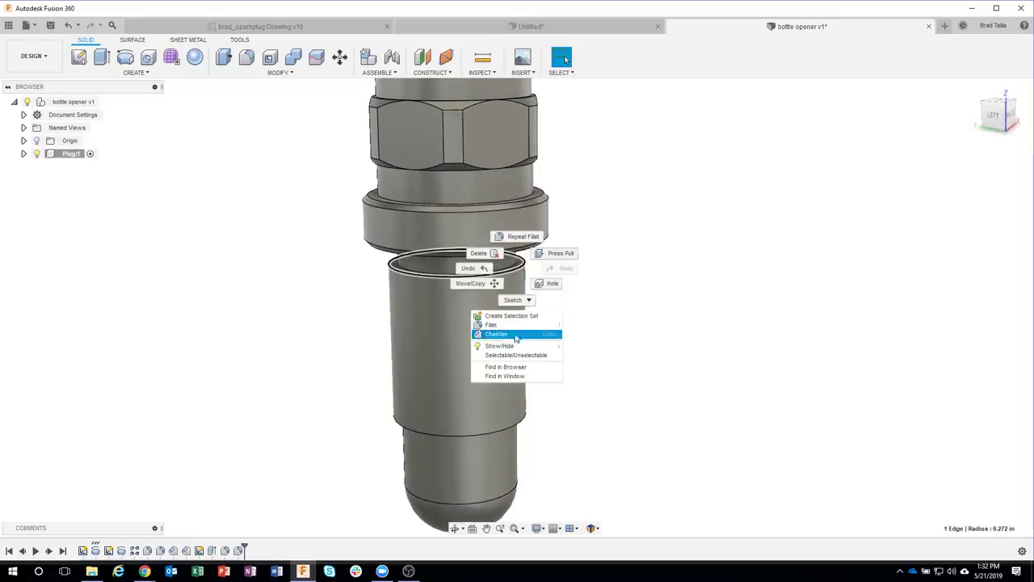
left_click(513, 336)
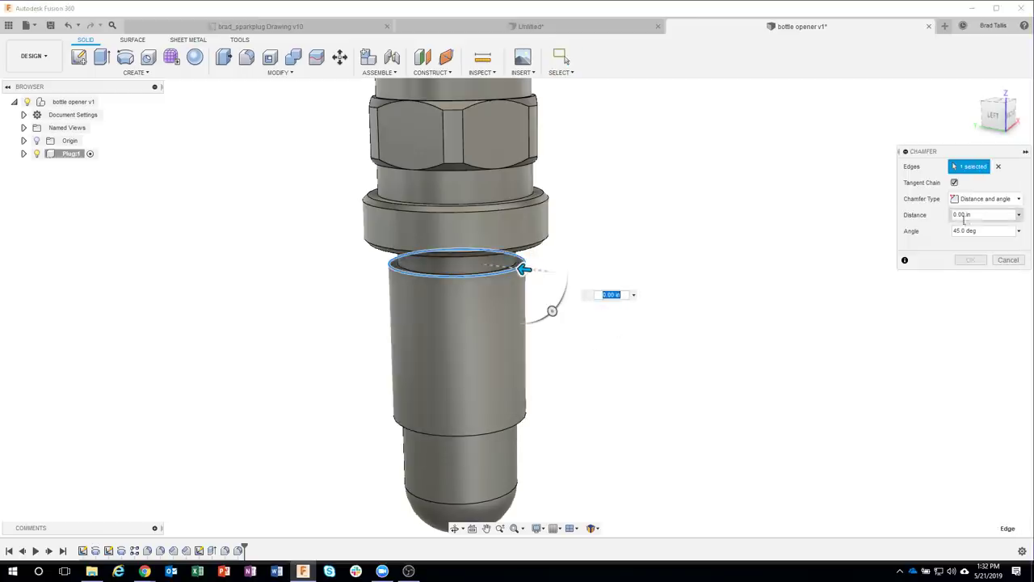
left_click(978, 218)
left_click(986, 198)
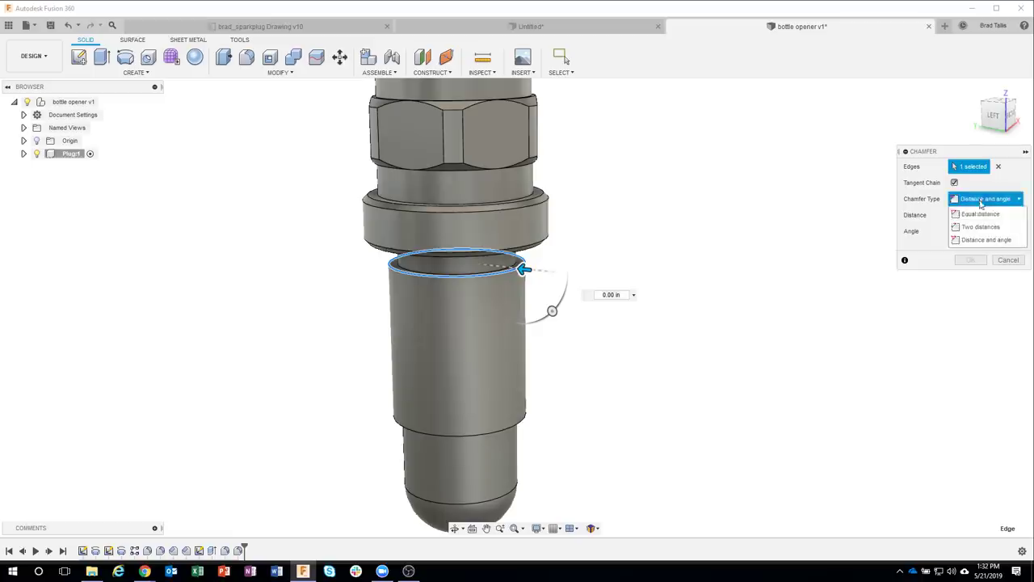
left_click(980, 215)
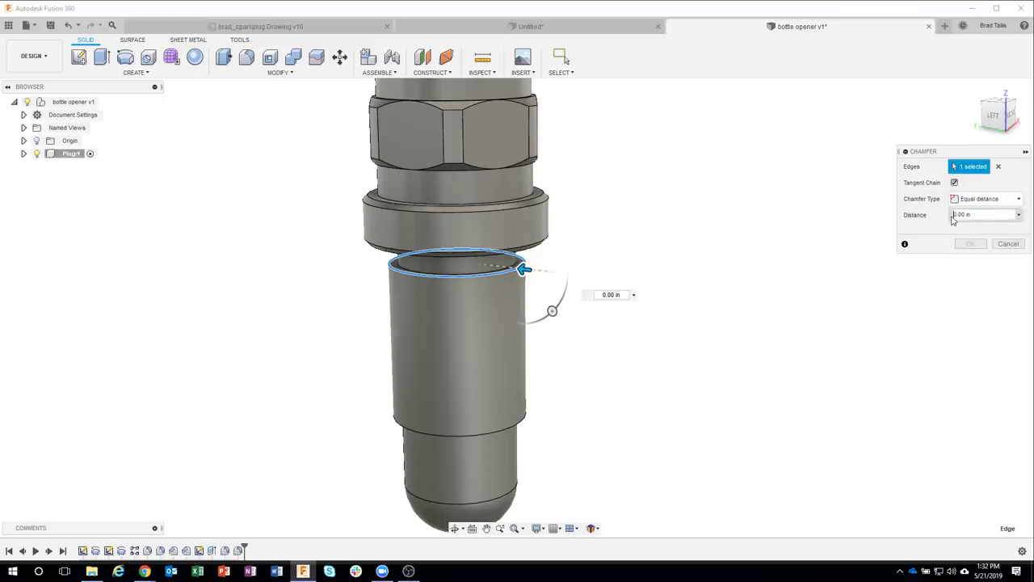
double_click(978, 217)
key("BackSpace")
type(".03")
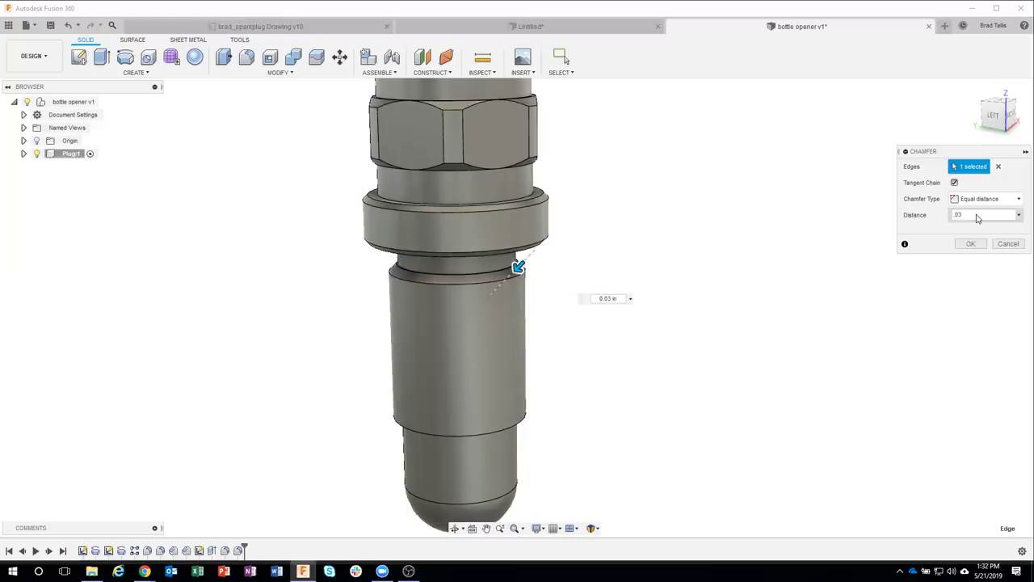
scroll(539, 272, "up", 2)
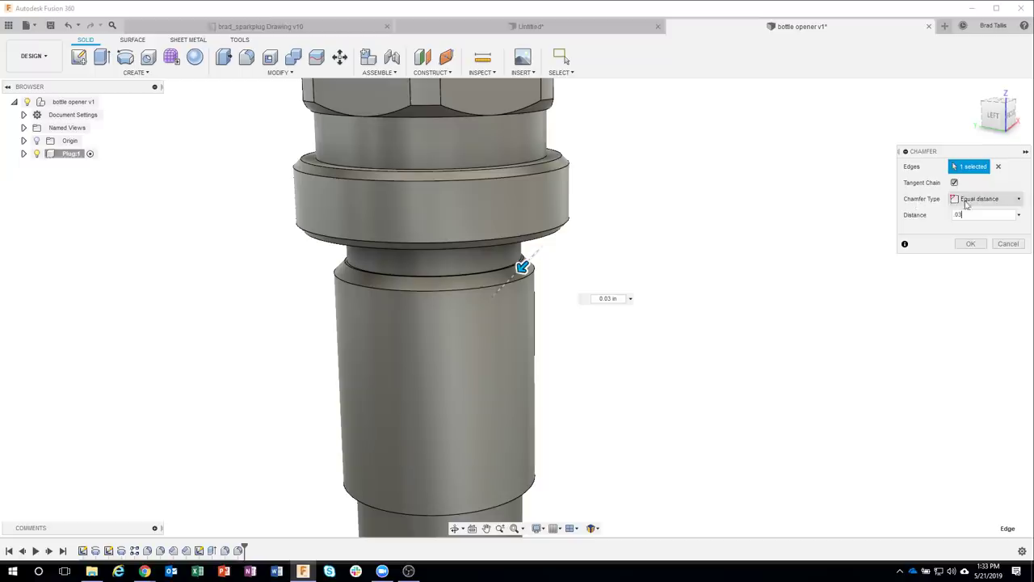
Step: Switch the chamfer to distance-and-angle with a 60° angle and confirm it
left_click(981, 204)
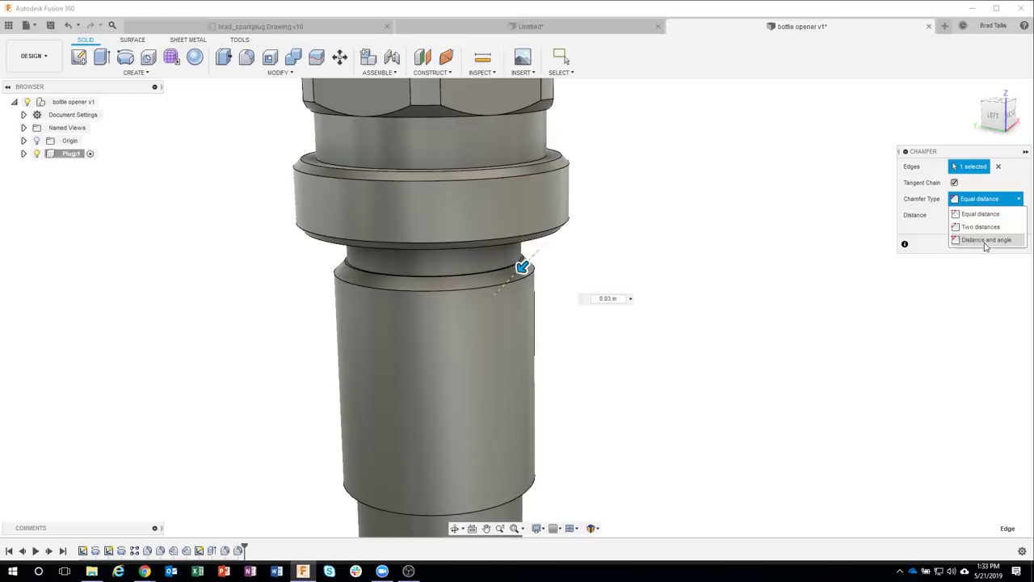
left_click(986, 240)
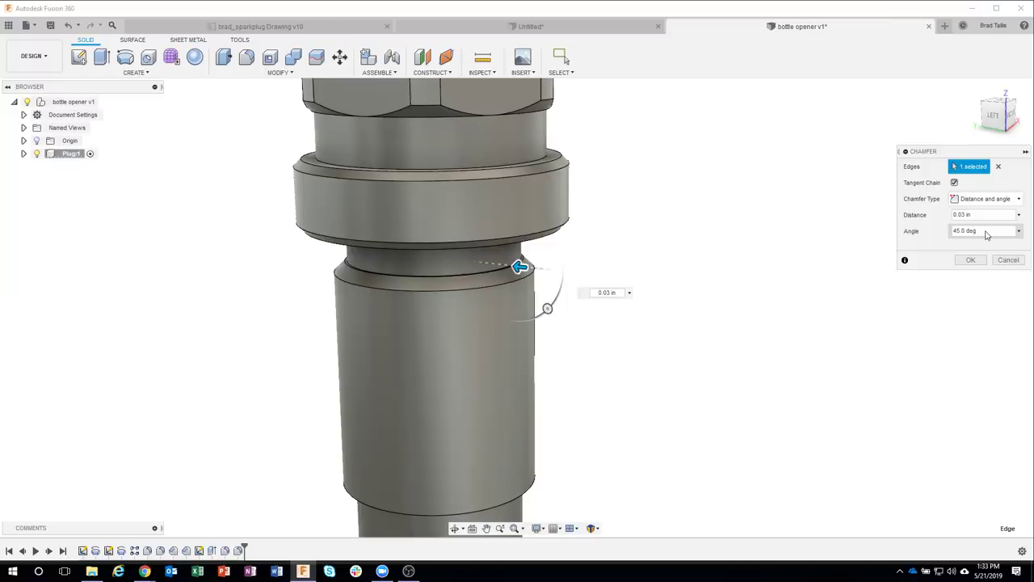
left_click(979, 232)
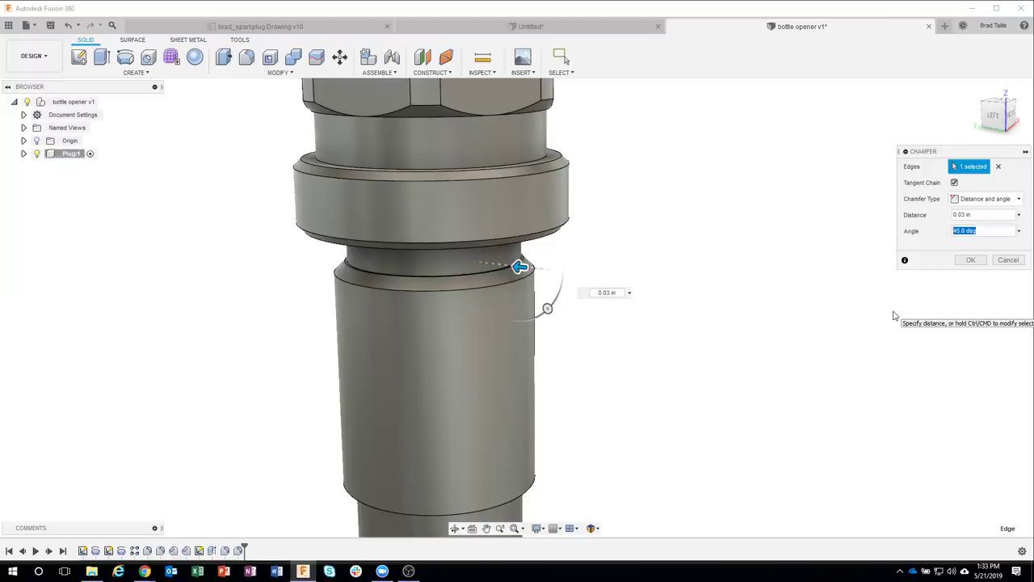
type("60")
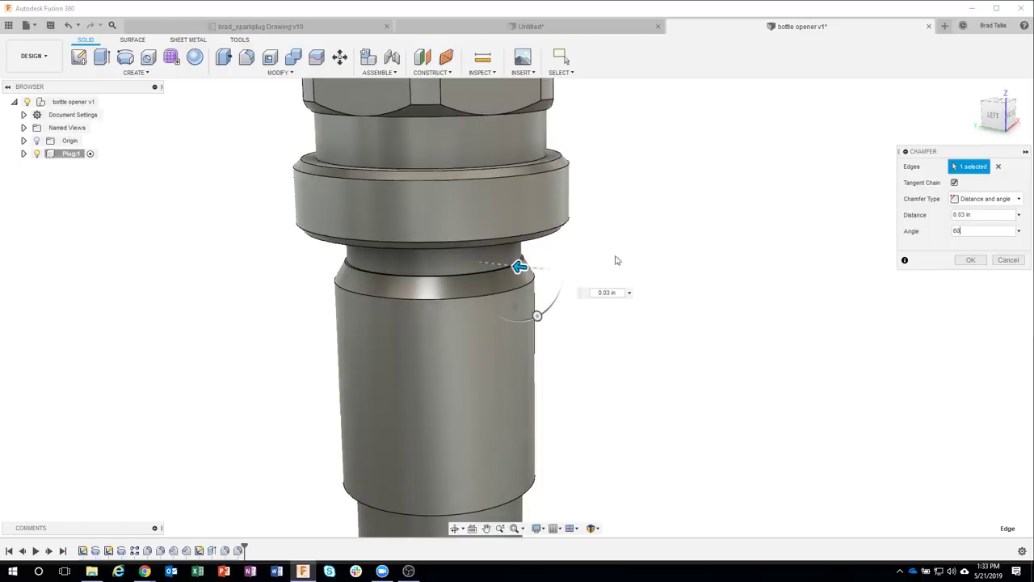
middle_click_drag(702, 255, 566, 268, "shift")
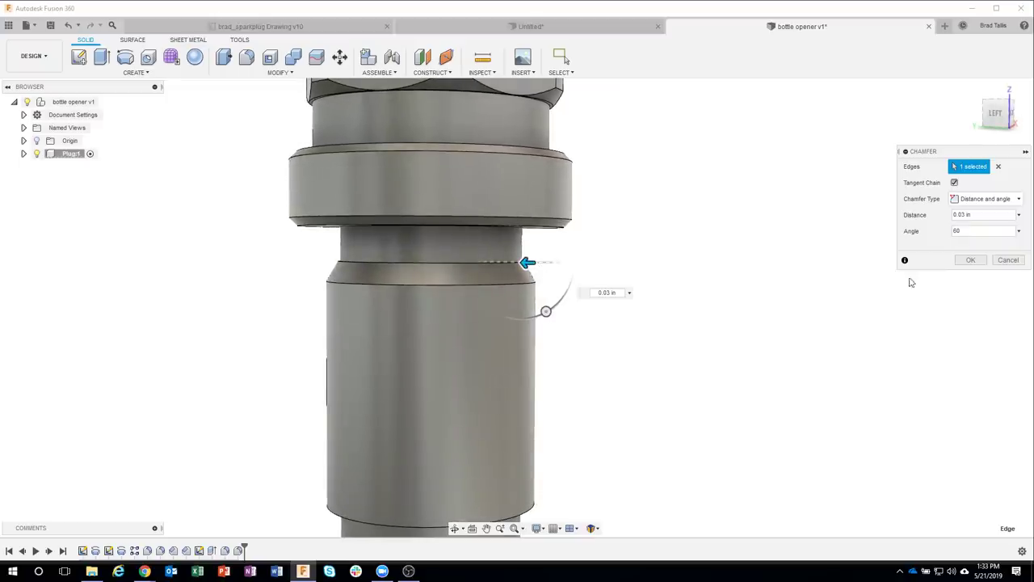
left_click(971, 260)
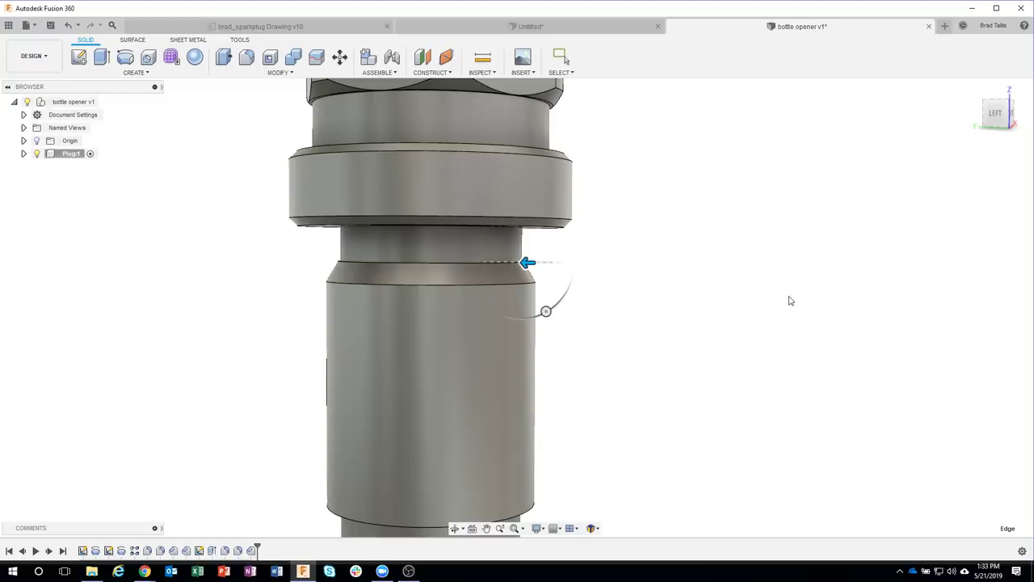
Step: Start a chamfer on the lower shank edge with a 0.05 in distance
mouse_move(719, 241)
middle_mouse_down("shift")
mouse_move(649, 263)
mouse_move(571, 380)
mouse_move(538, 399)
middle_mouse_up("shift")
left_click(538, 399)
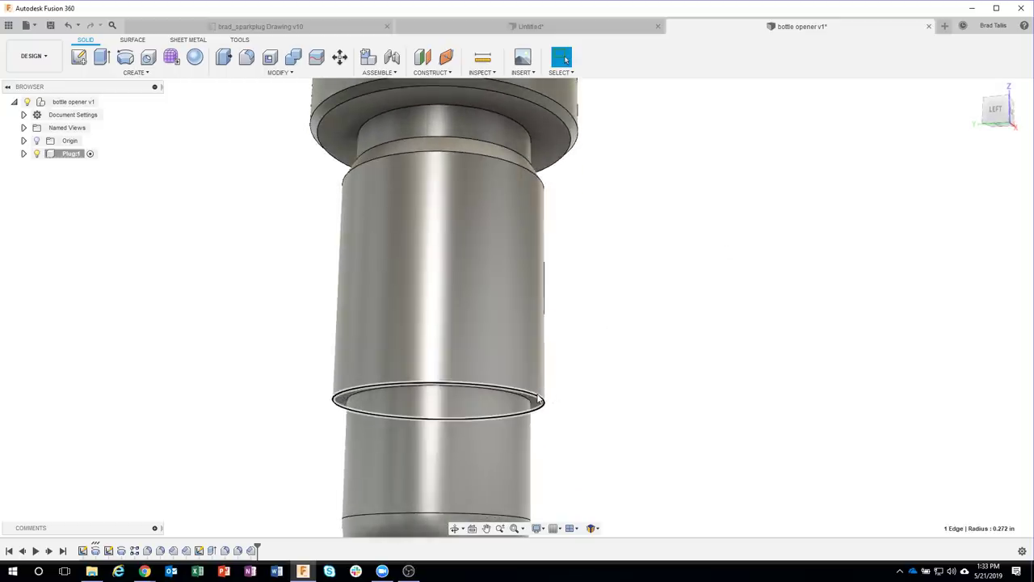
right_click(539, 399)
left_click(533, 461)
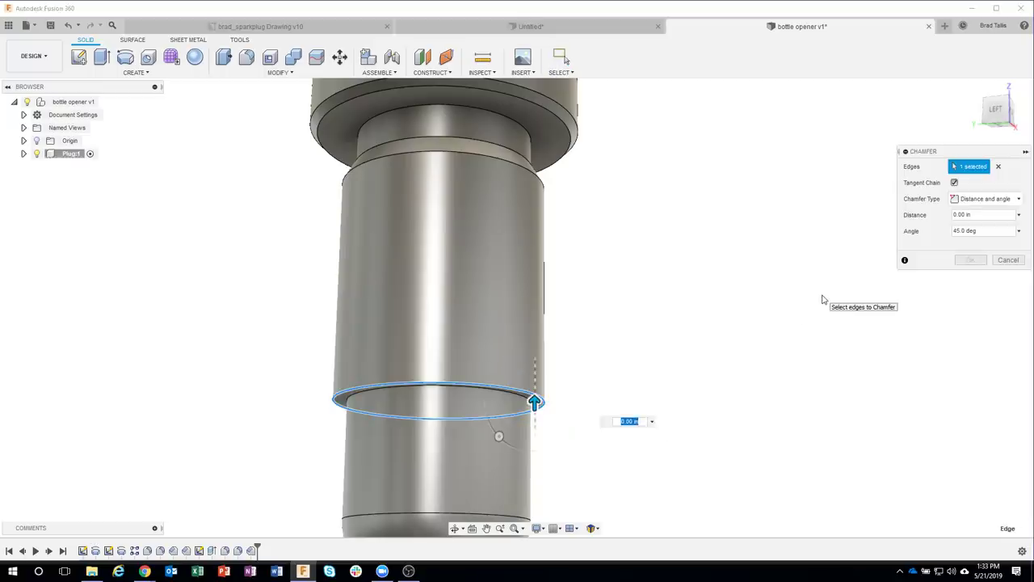
type("05")
key("Return")
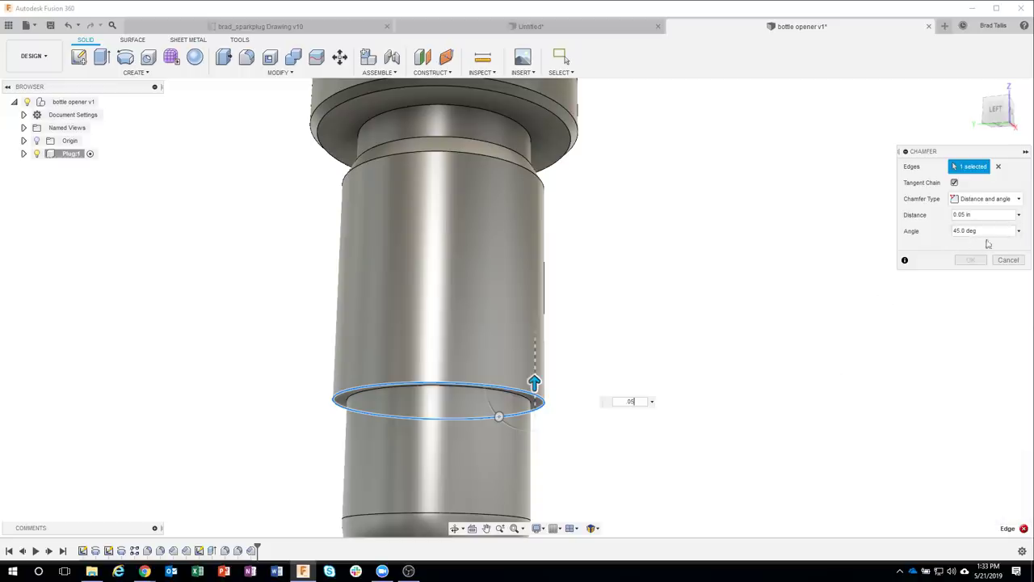
Step: Set the distance-and-angle chamfer's angle to 30°, confirm it, and fit the whole plug in view
left_click(959, 231)
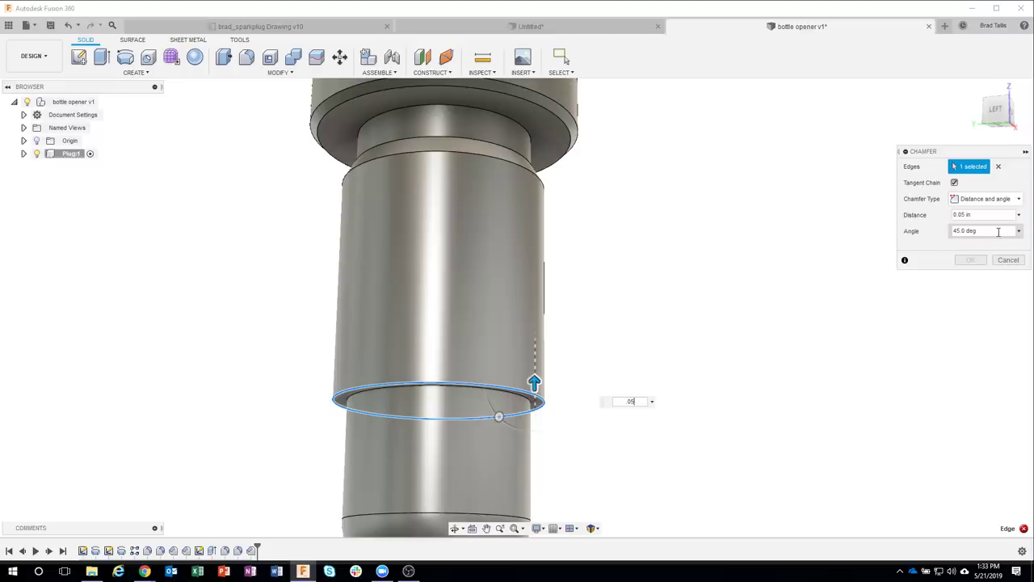
left_click_drag(999, 232, 948, 235)
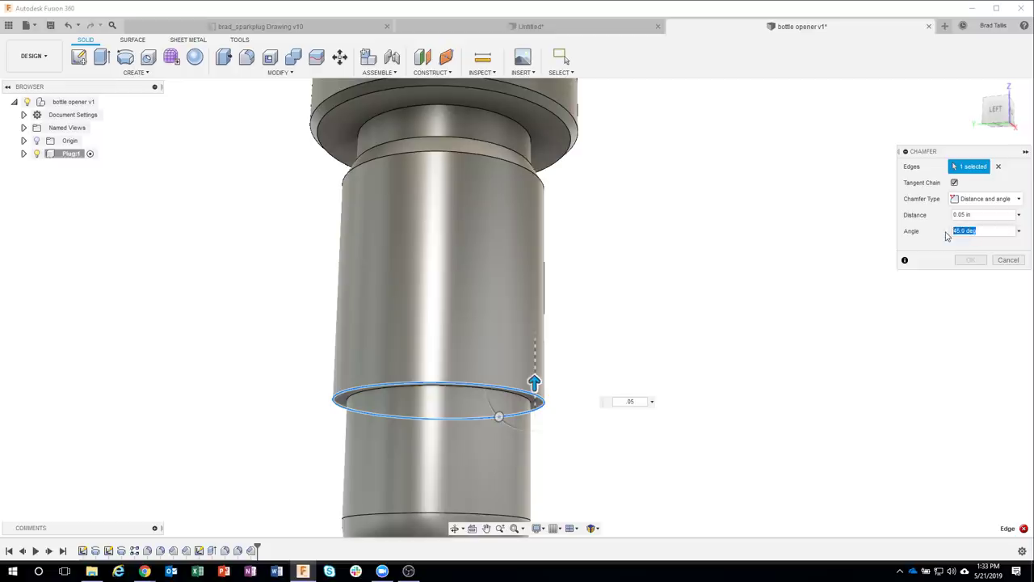
type("30")
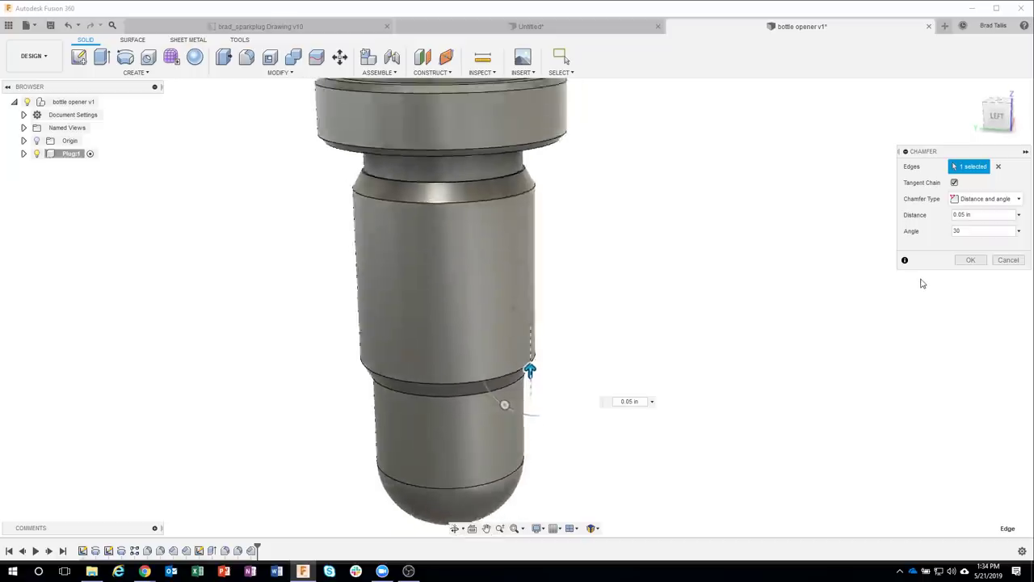
left_click(994, 202)
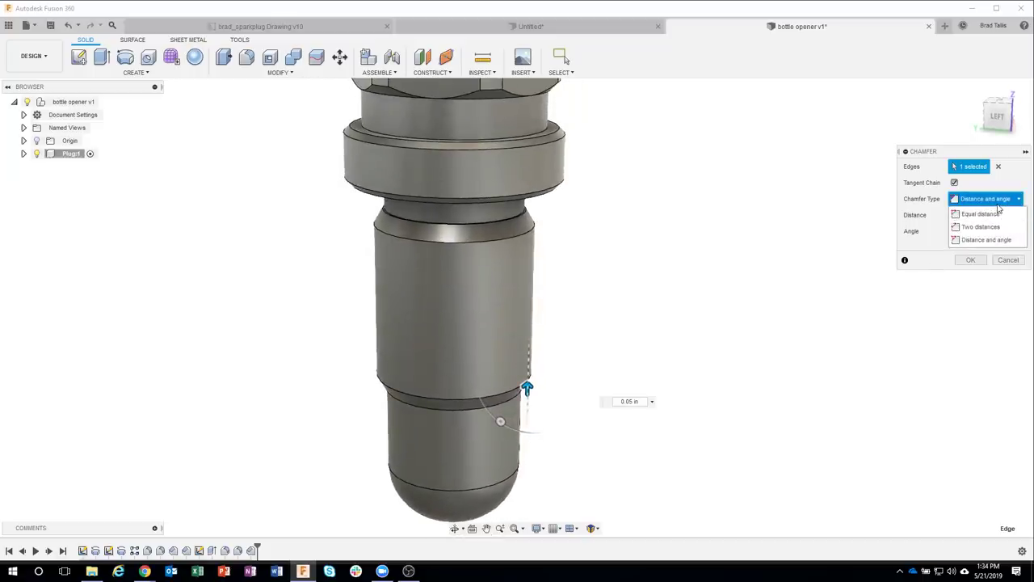
left_click(999, 207)
left_click(971, 259)
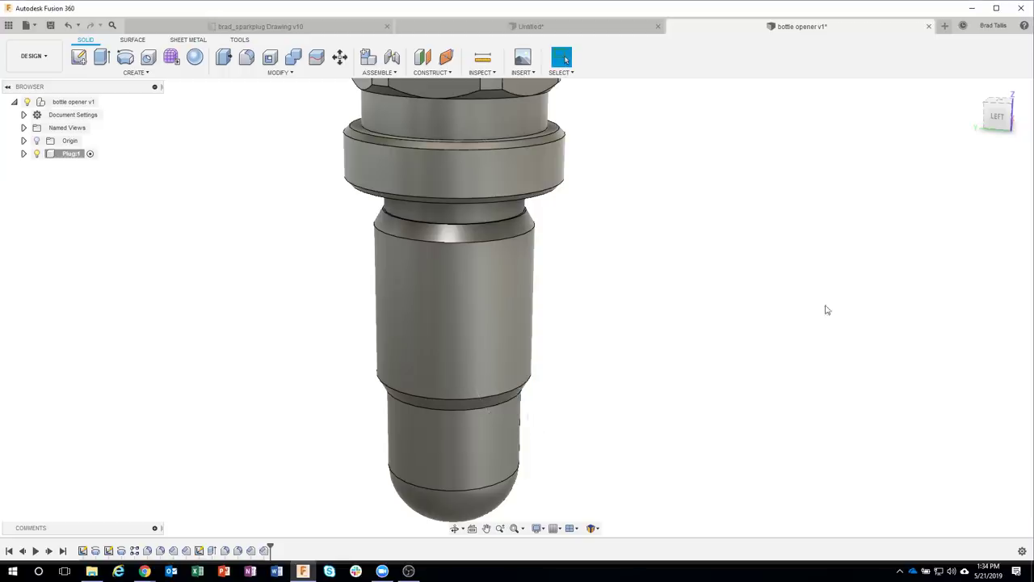
key("F6")
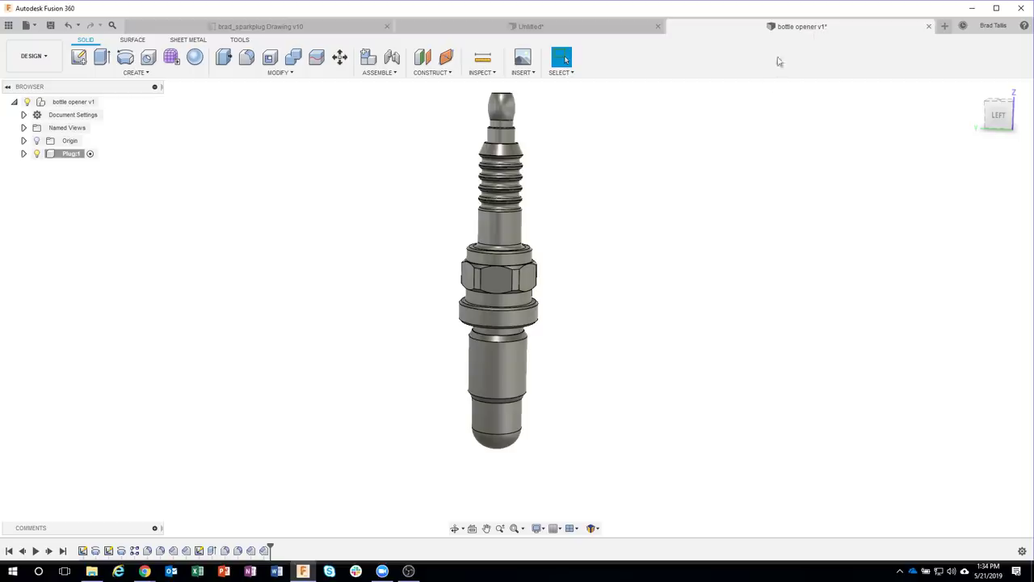
Step: Save a new version of the design with the description 'stargn'
left_click(50, 27)
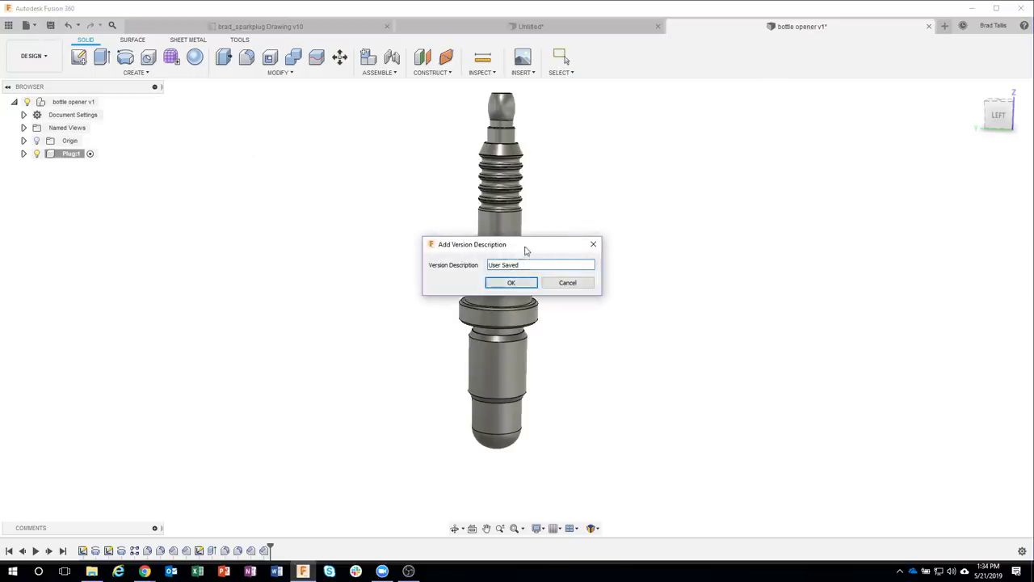
mouse_move(526, 244)
left_mouse_down()
mouse_move(657, 211)
mouse_move(612, 234)
left_mouse_up()
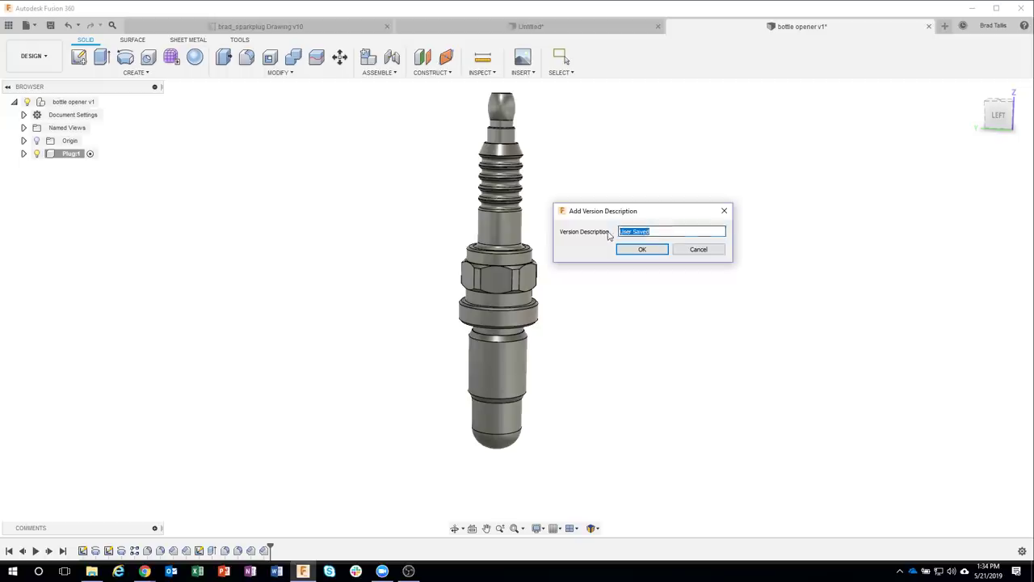
type("started majo")
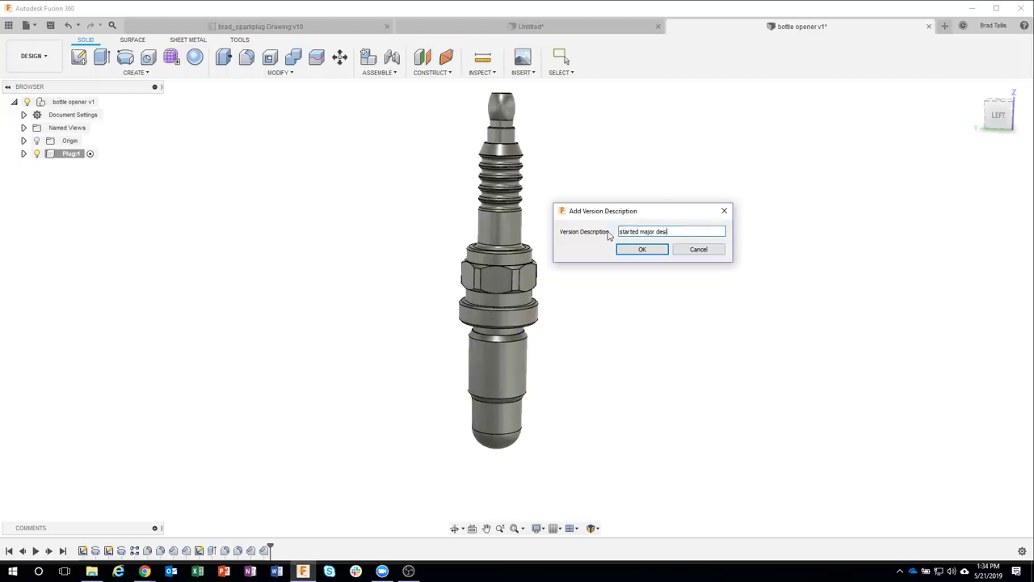
type("gn")
left_click(635, 250)
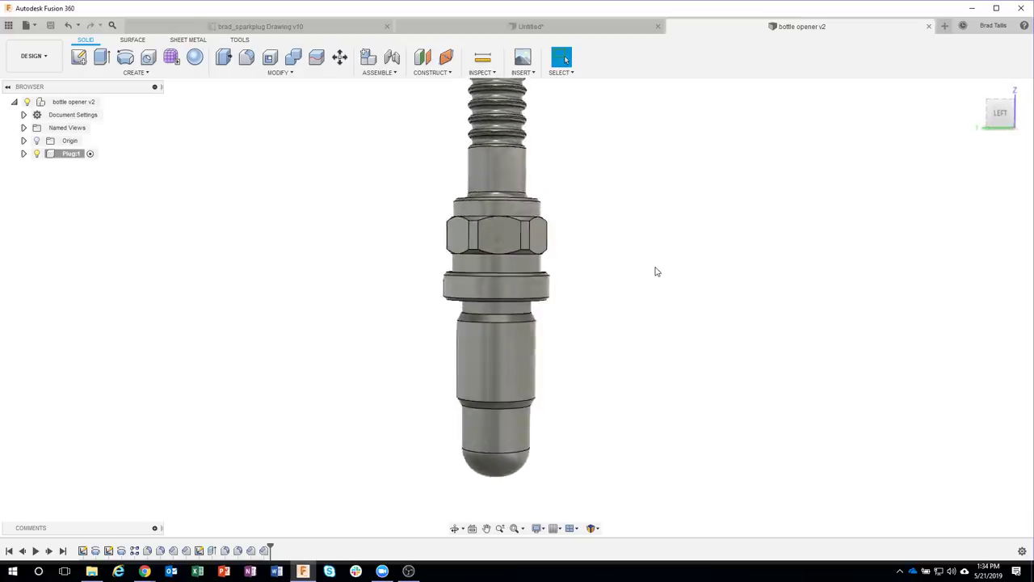
Step: Turn the plug so the hex faces front and begin a new sketch
middle_click_drag(655, 270, 604, 203, "shift")
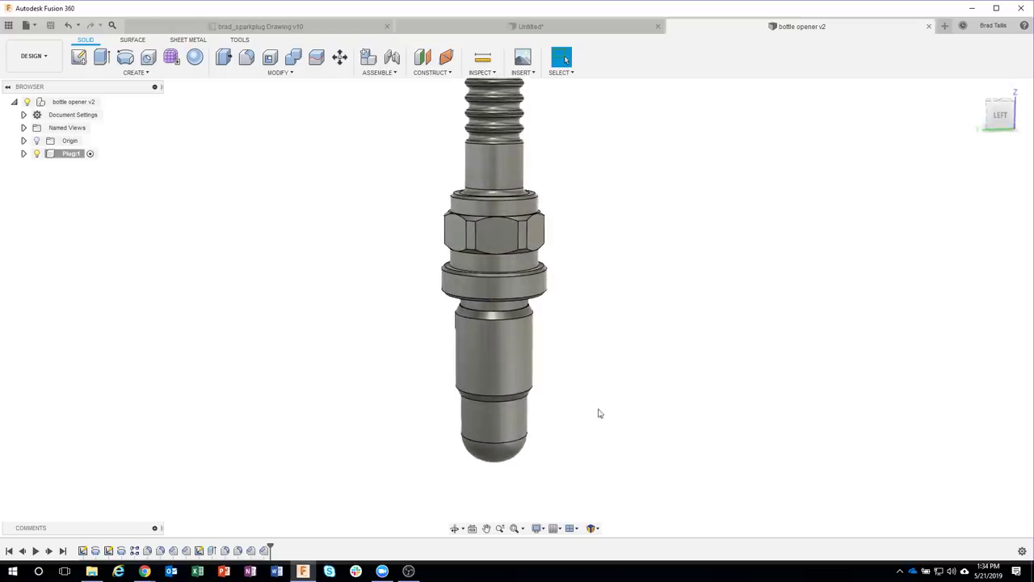
mouse_move(598, 413)
middle_mouse_down("shift")
mouse_move(628, 328)
mouse_move(850, 194)
mouse_move(899, 194)
middle_mouse_up("shift")
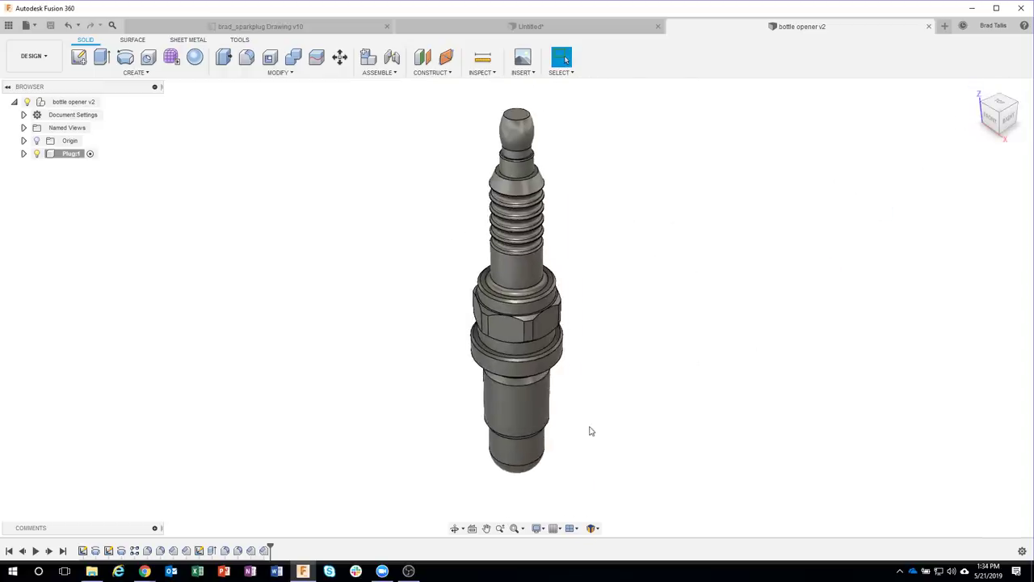
mouse_move(591, 463)
middle_mouse_down("shift")
mouse_move(631, 434)
mouse_move(607, 374)
middle_mouse_up("shift")
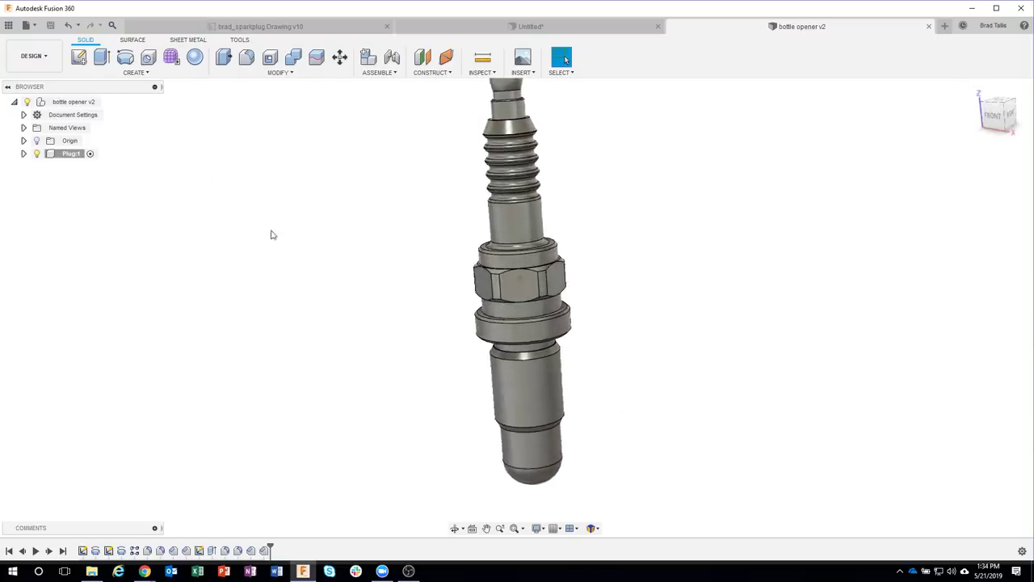
left_click(78, 56)
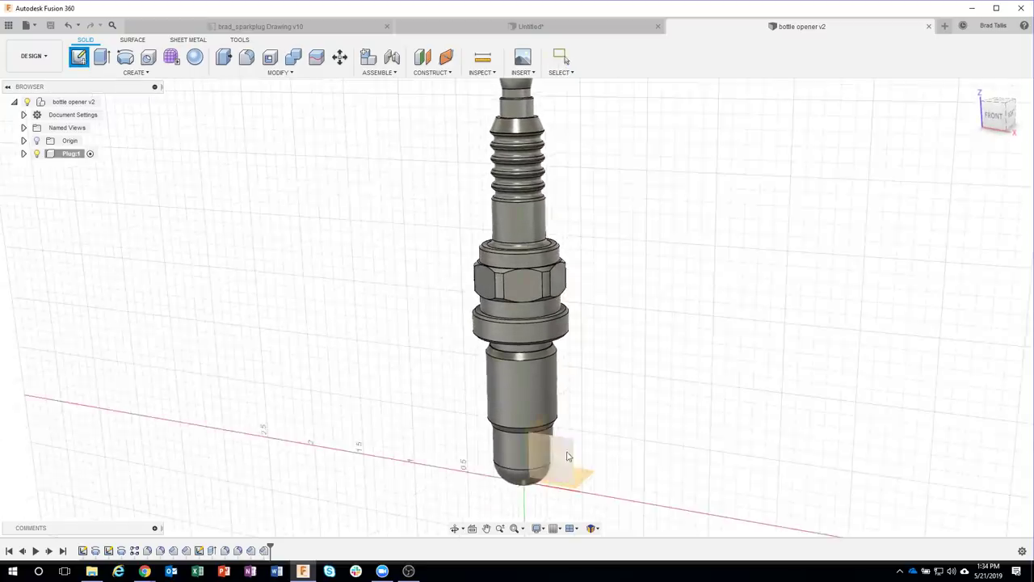
left_click(573, 454)
scroll(408, 340, "up", 3)
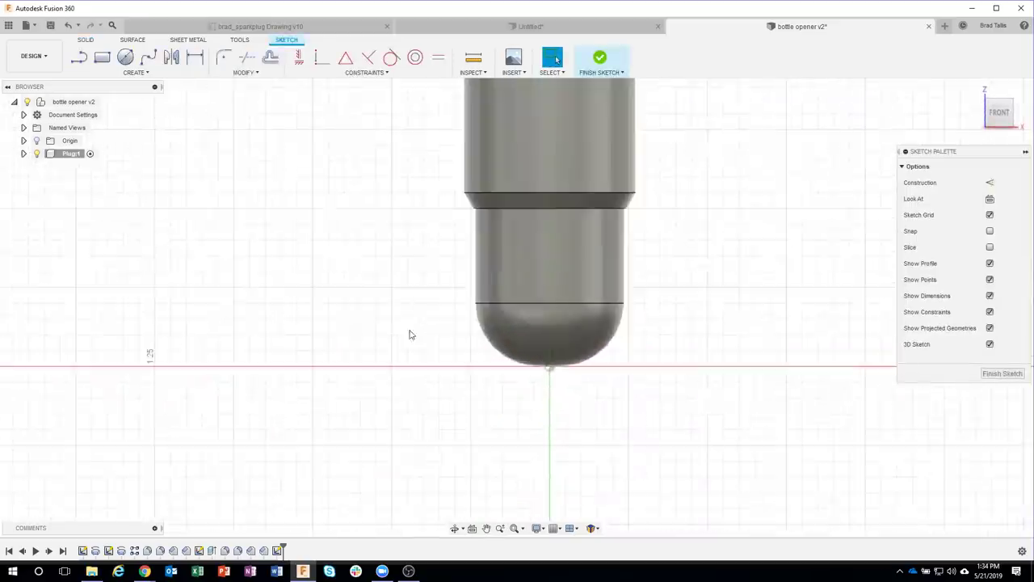
scroll(427, 289, "up", 1)
left_click(198, 27)
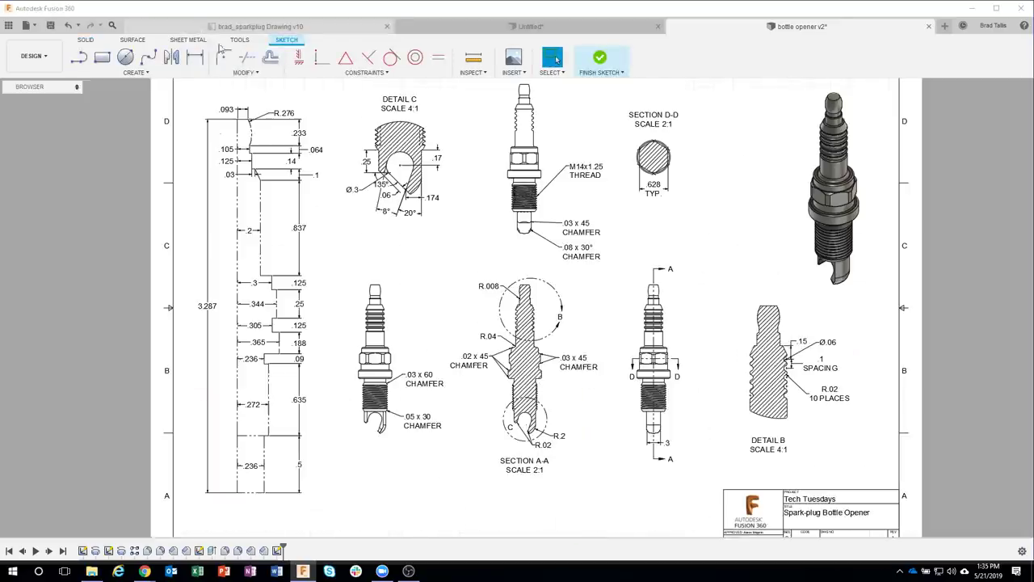
scroll(390, 145, "up", 2)
scroll(391, 149, "up", 2)
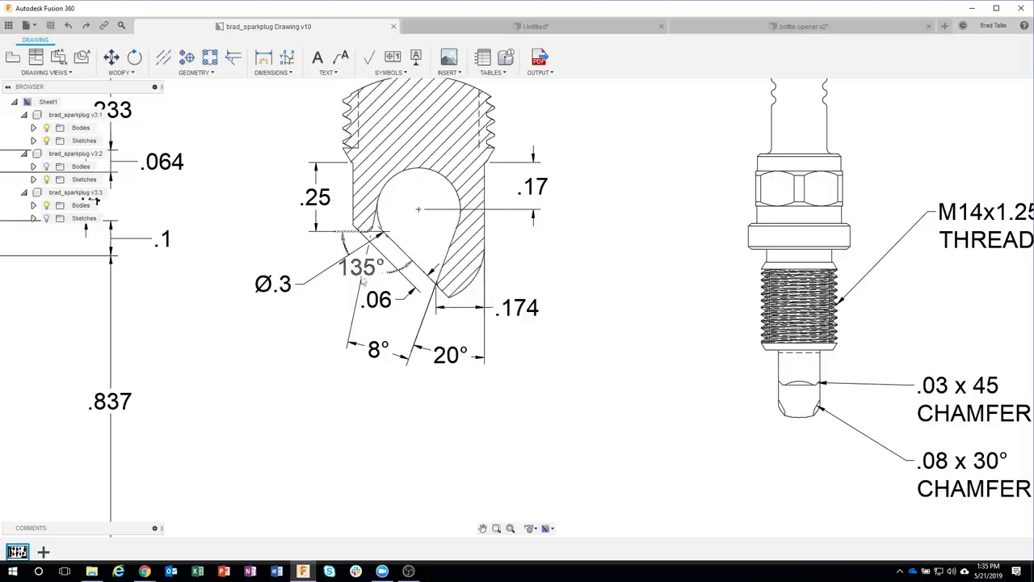
left_click(782, 28)
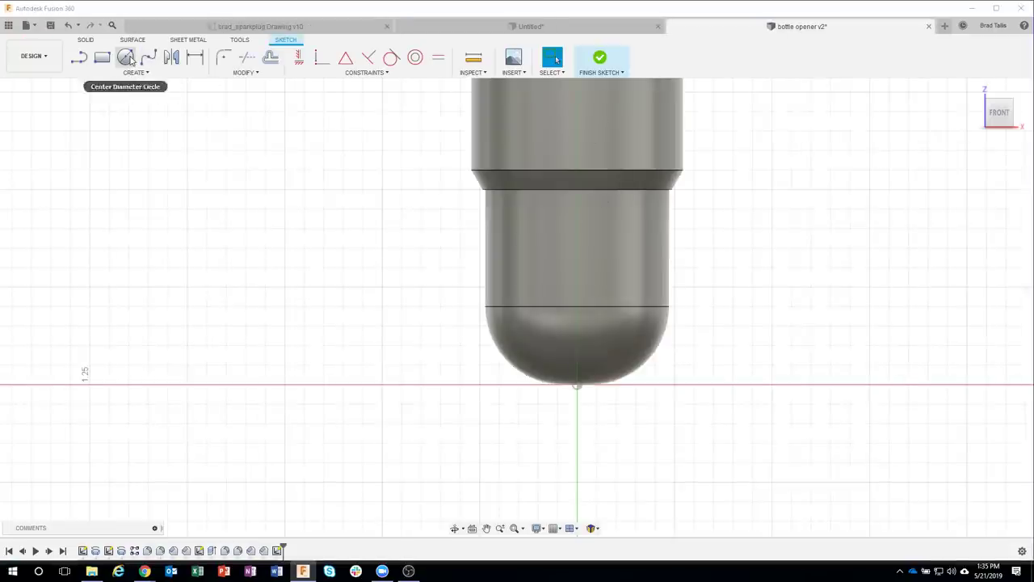
Step: Draw a 0.30 diameter circle on the plug tip, vertically aligned with the origin
left_click(125, 56)
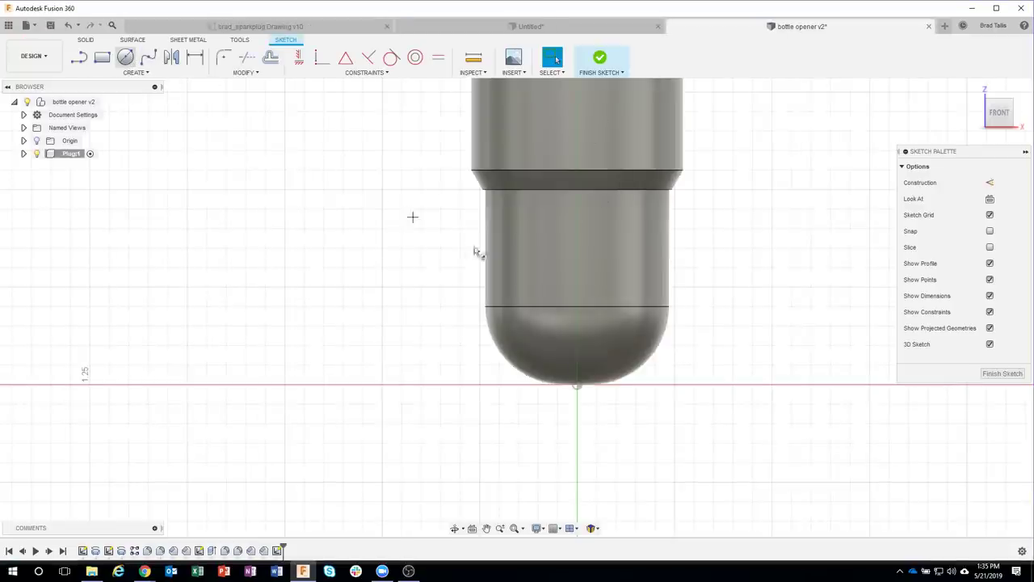
left_click(594, 235)
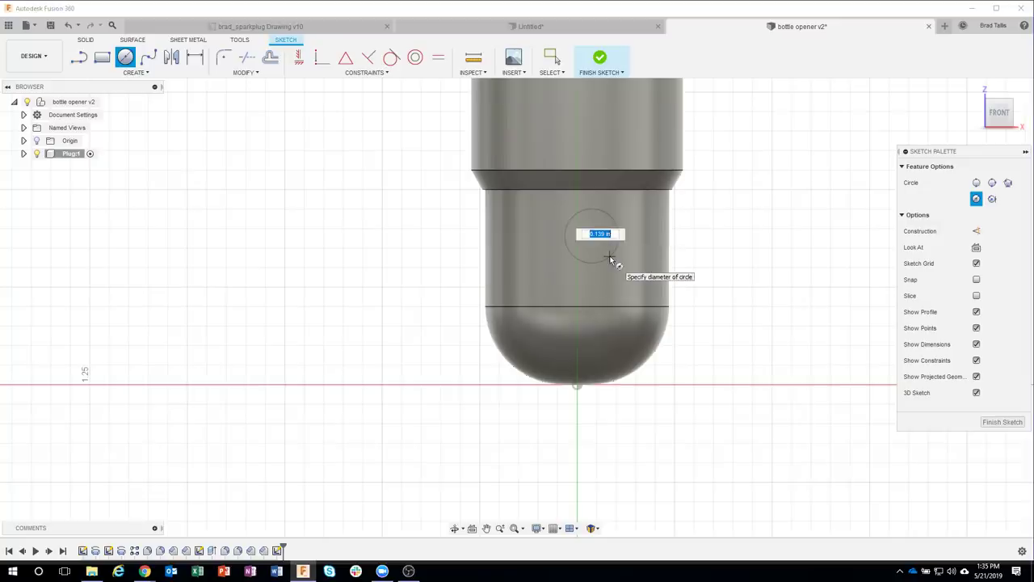
key("BackSpace")
type("3")
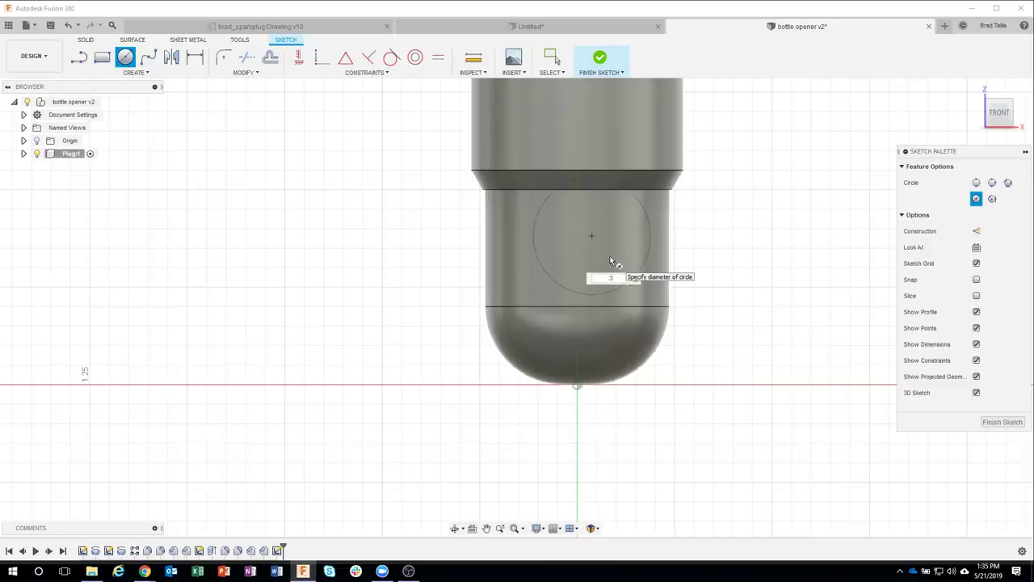
key("Return")
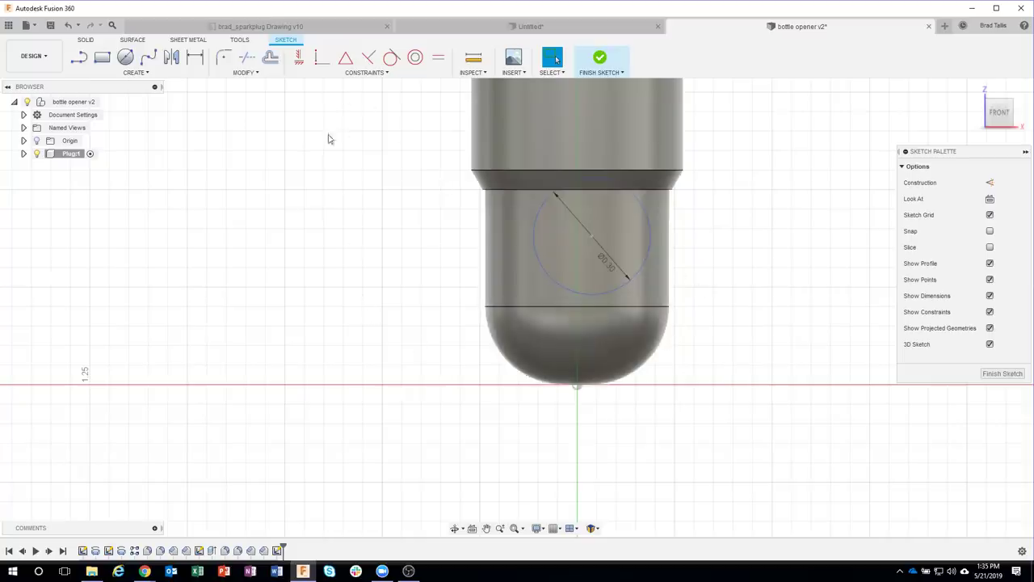
left_click(298, 59)
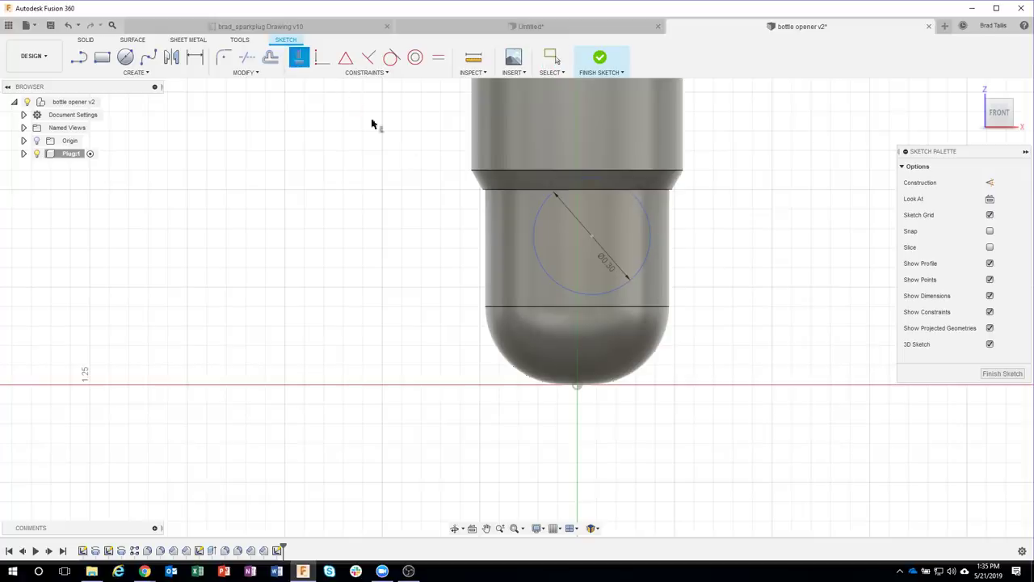
left_click(592, 240)
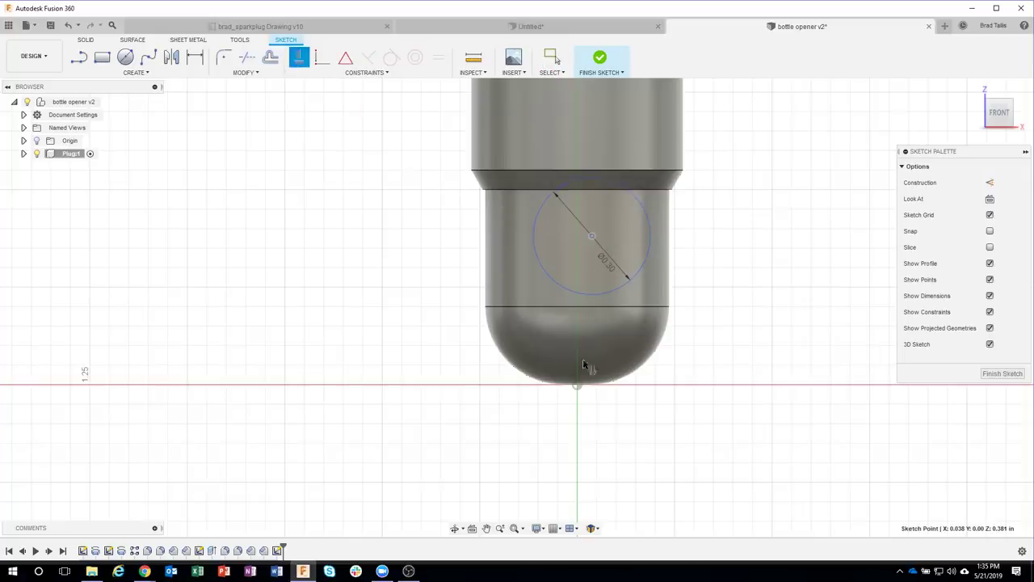
left_click(577, 385)
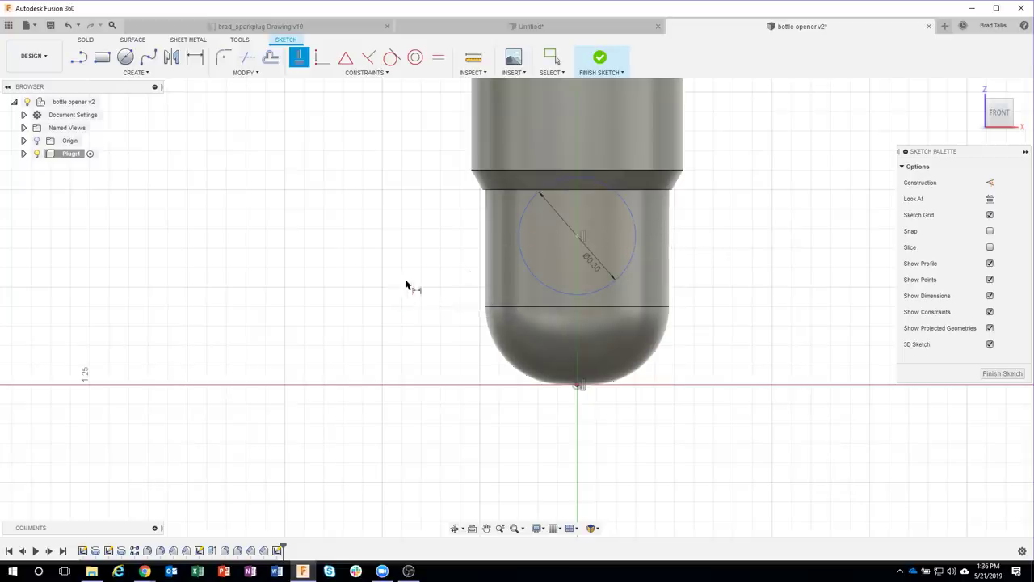
Step: Dimension the circle's centre 0.17 below the tip's upper edge
key("d")
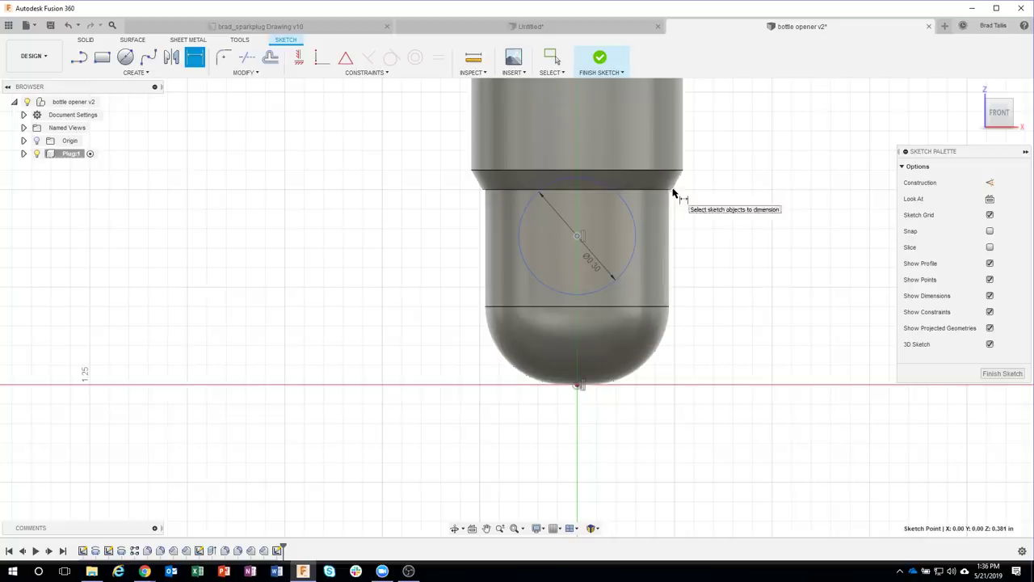
left_click(672, 190)
left_click(700, 214)
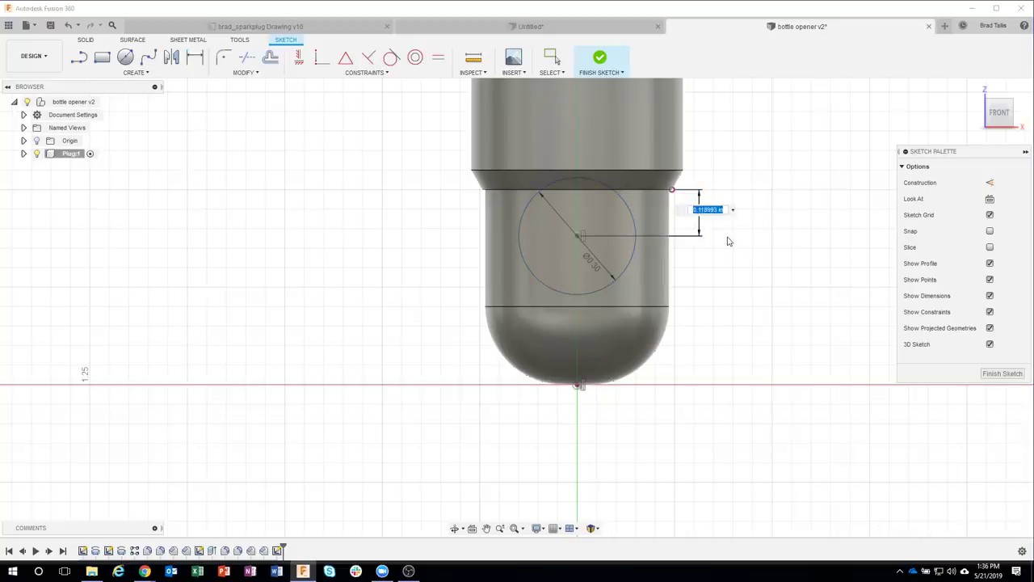
type("17")
key("Return")
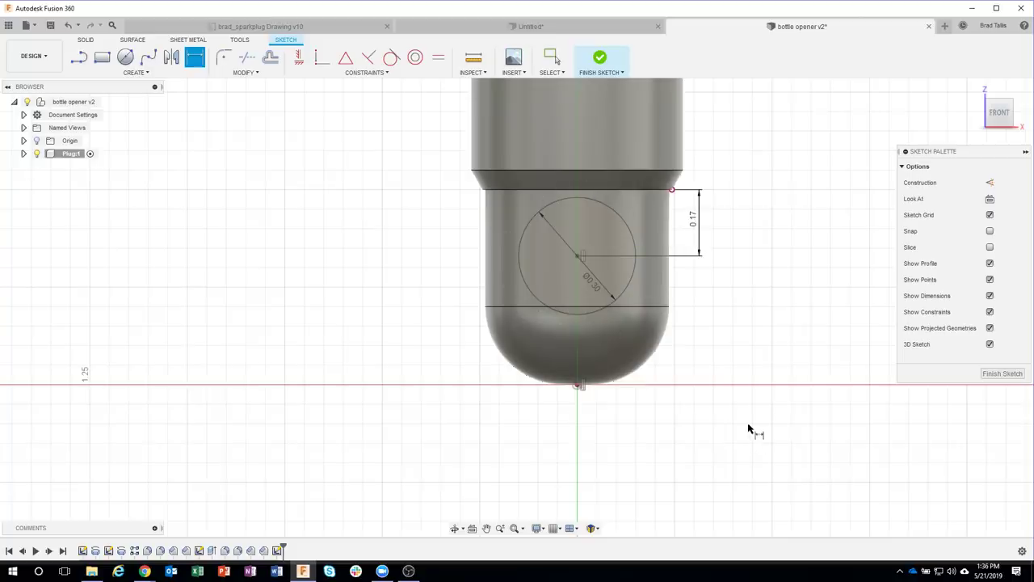
key("Escape")
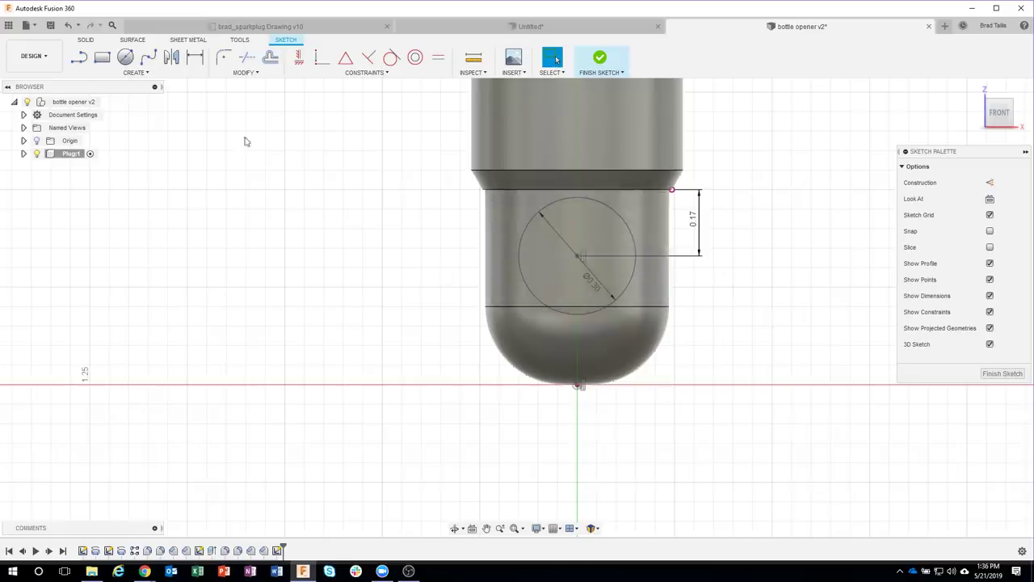
Step: Draw four connected lines from the circle's edge forming a tilted closed rectangle through the tip
left_click(79, 58)
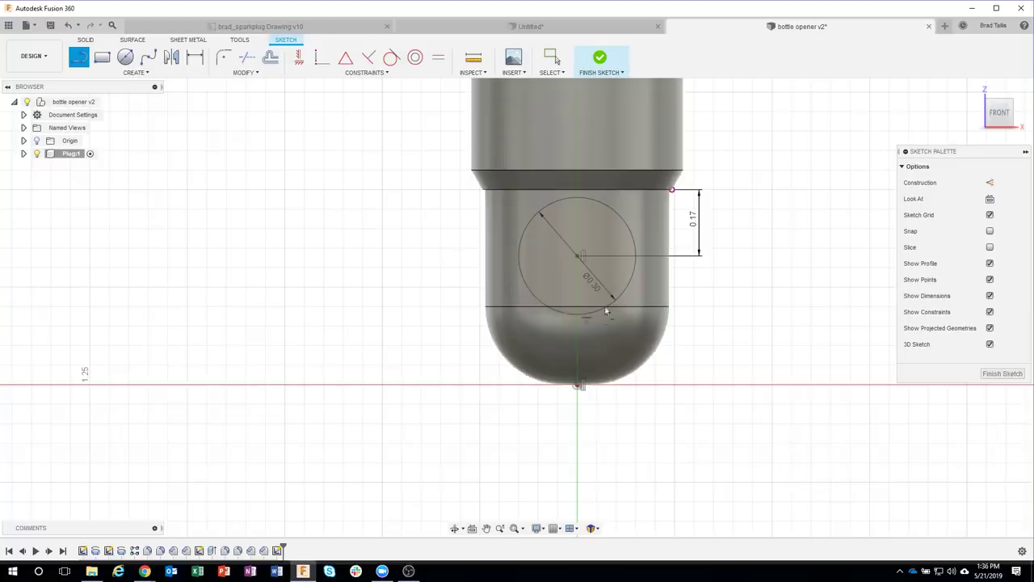
left_click(634, 278)
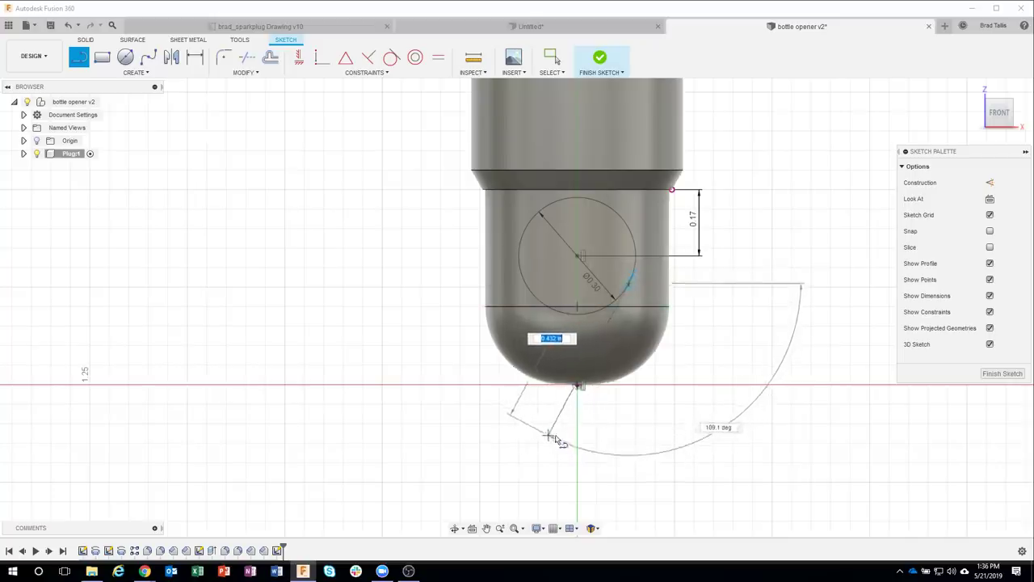
left_click(589, 420)
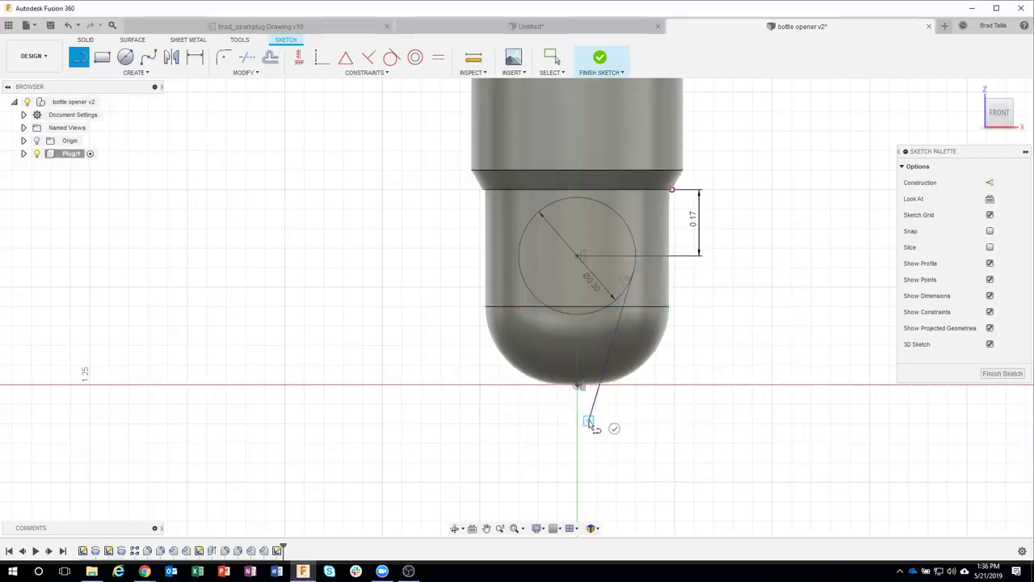
left_click(490, 392)
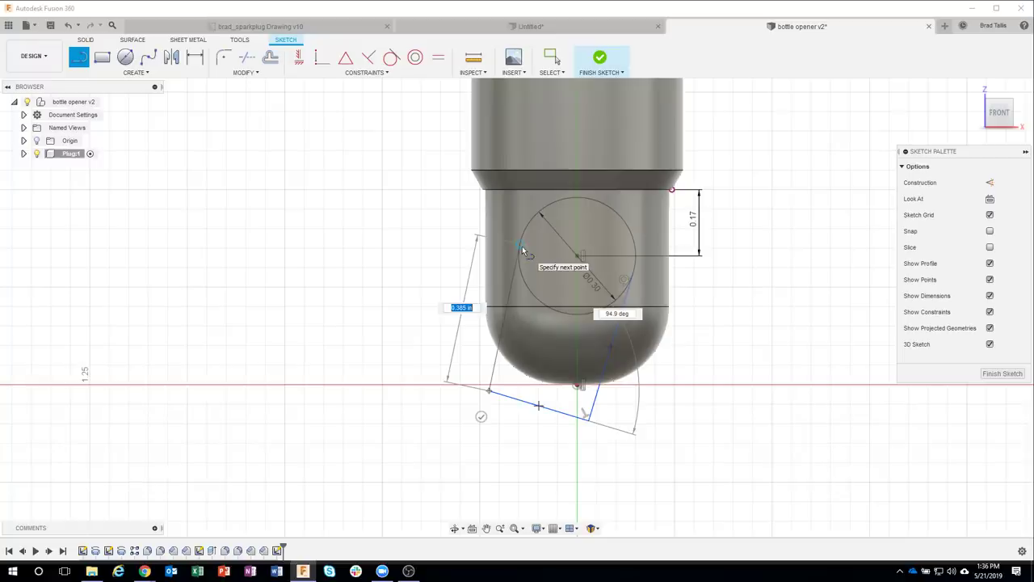
left_click(522, 251)
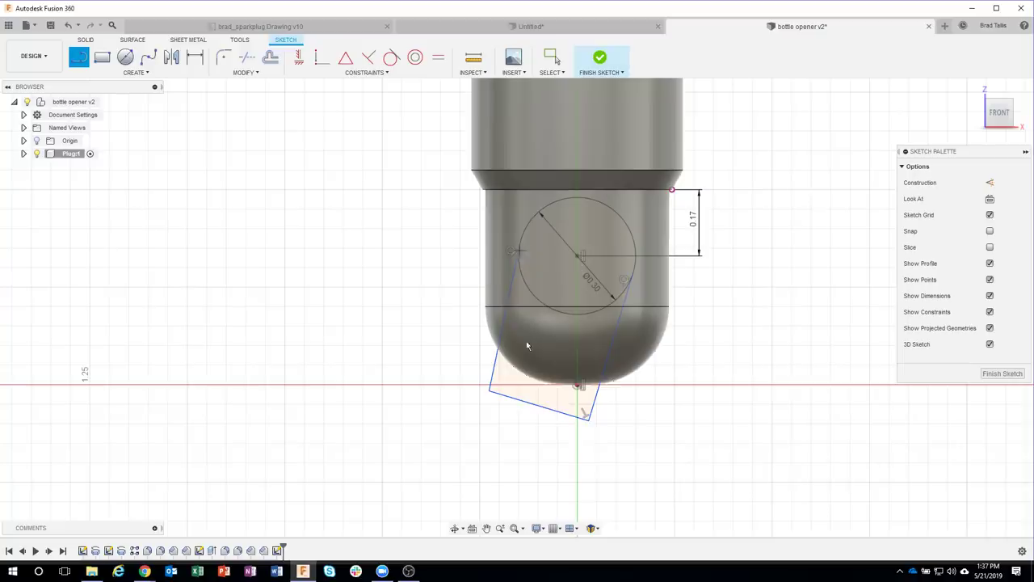
key("Escape")
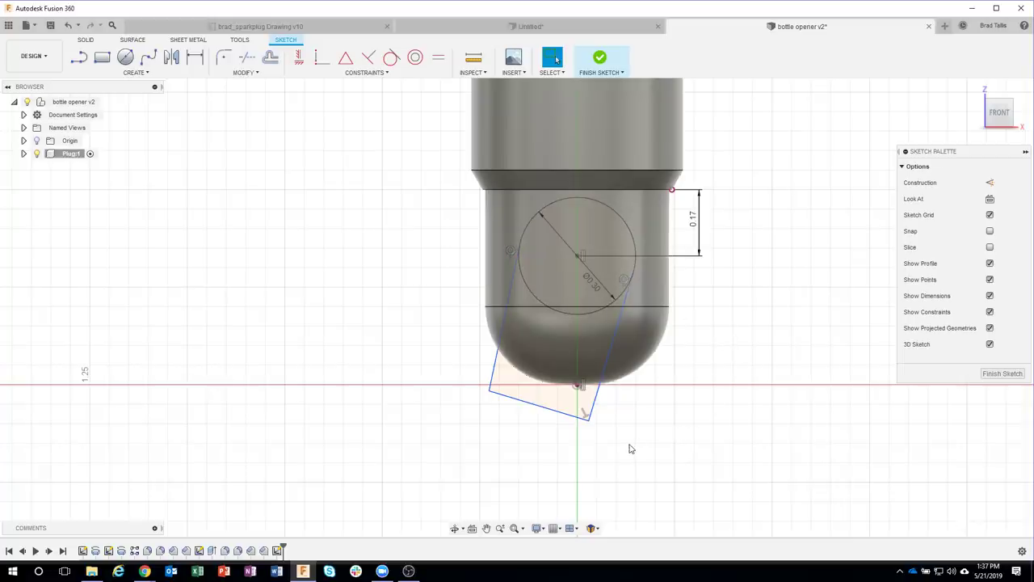
Step: Dimension the slot's tilt angle as 8.0°
key("d")
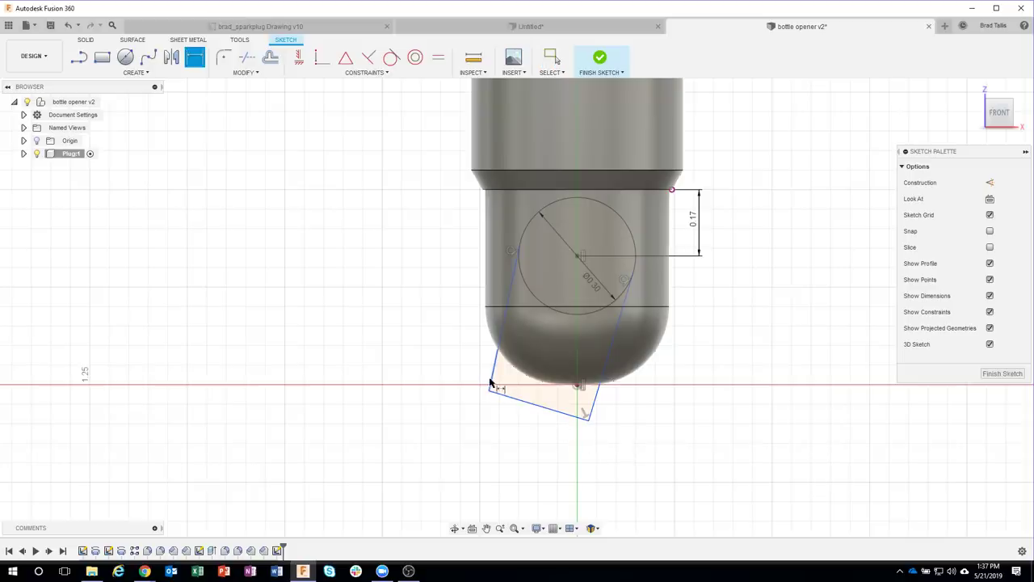
left_click(588, 413)
left_click(582, 416)
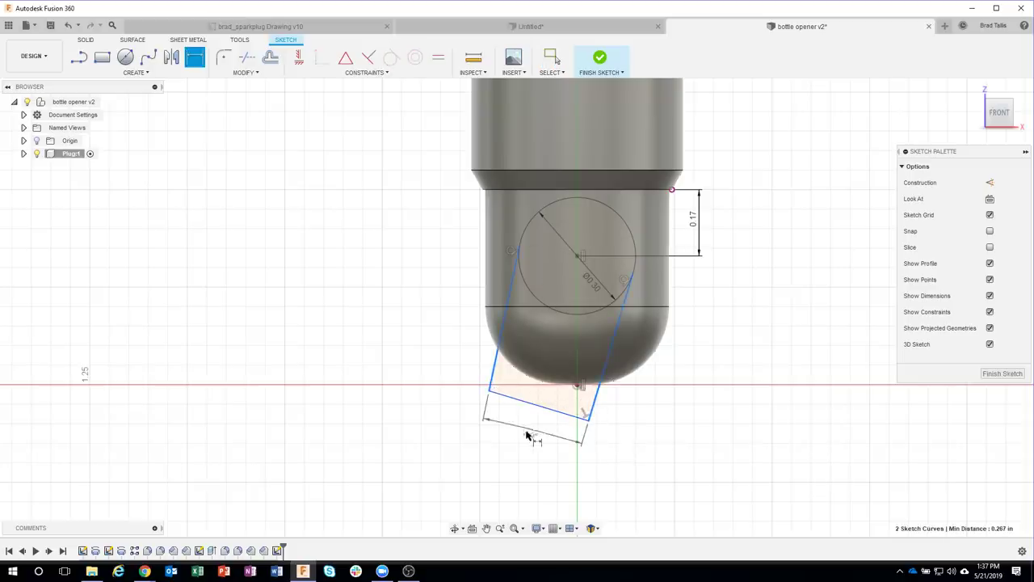
left_click(537, 434)
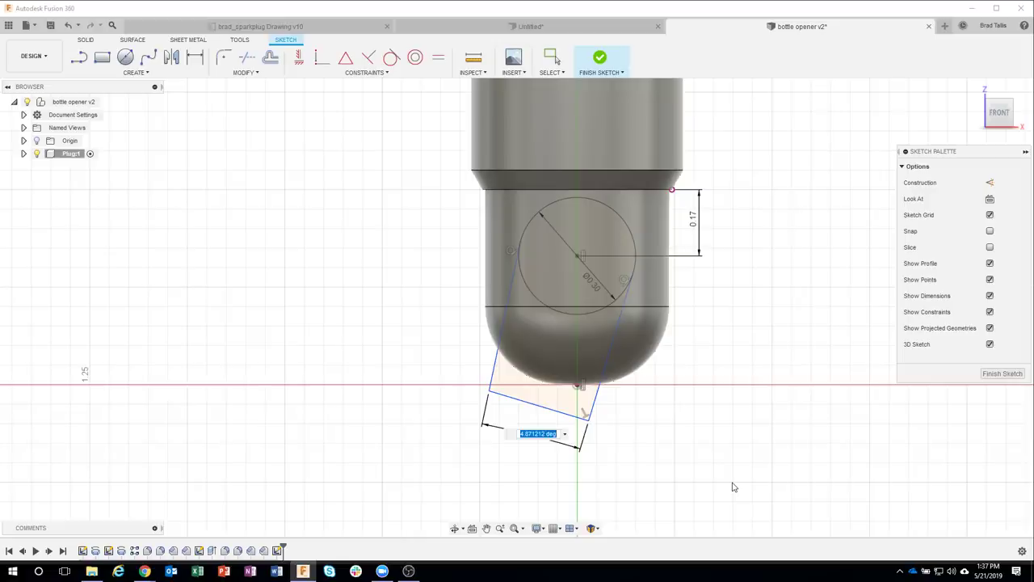
type("8")
key("Return")
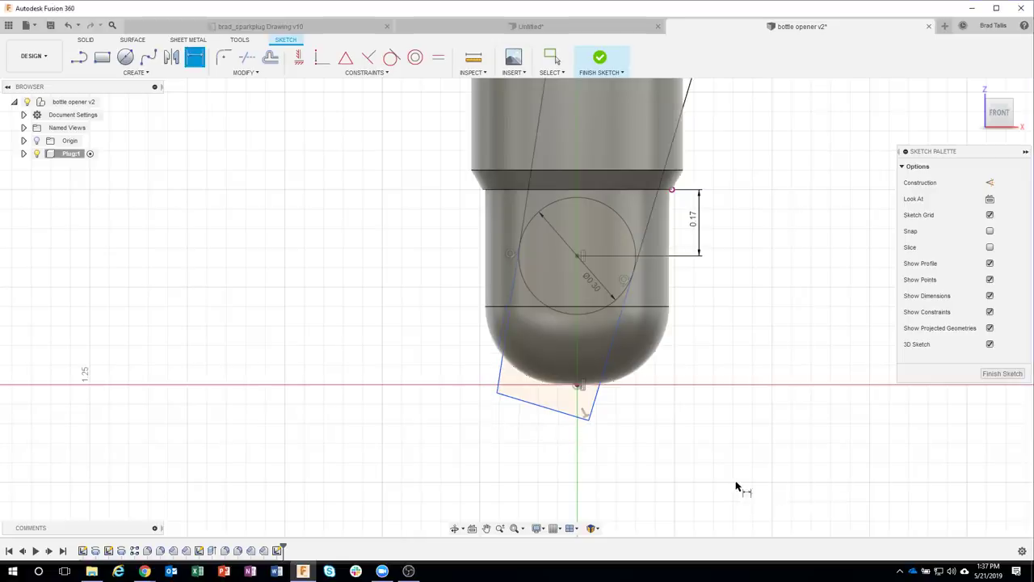
Step: Adjust the slot's lower corner and recentre the view on the plug tip
scroll(682, 188, "down", 1)
scroll(695, 158, "down", 1)
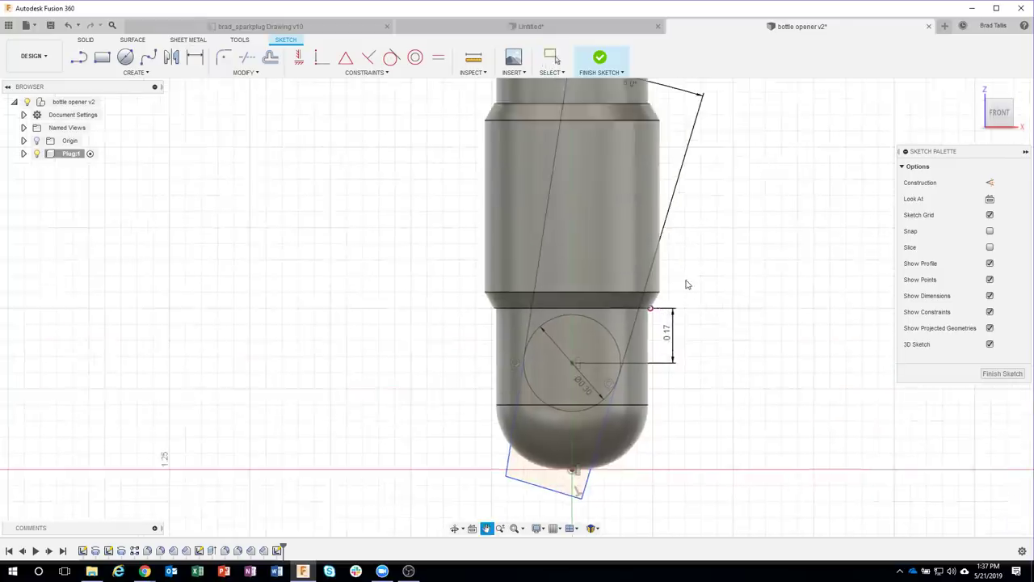
scroll(671, 145, "down", 1)
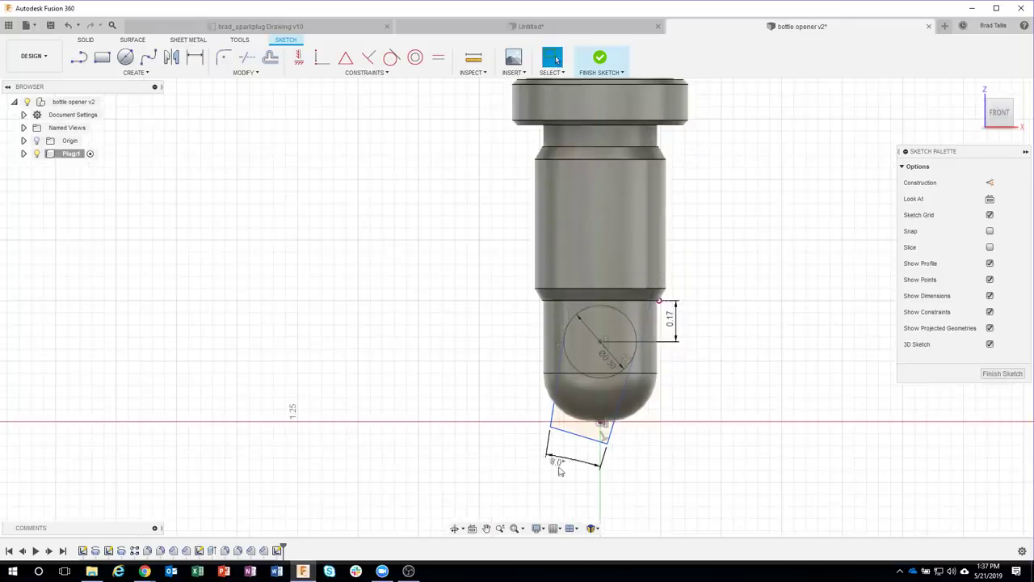
scroll(566, 473, "up", 1)
scroll(566, 473, "up", 1)
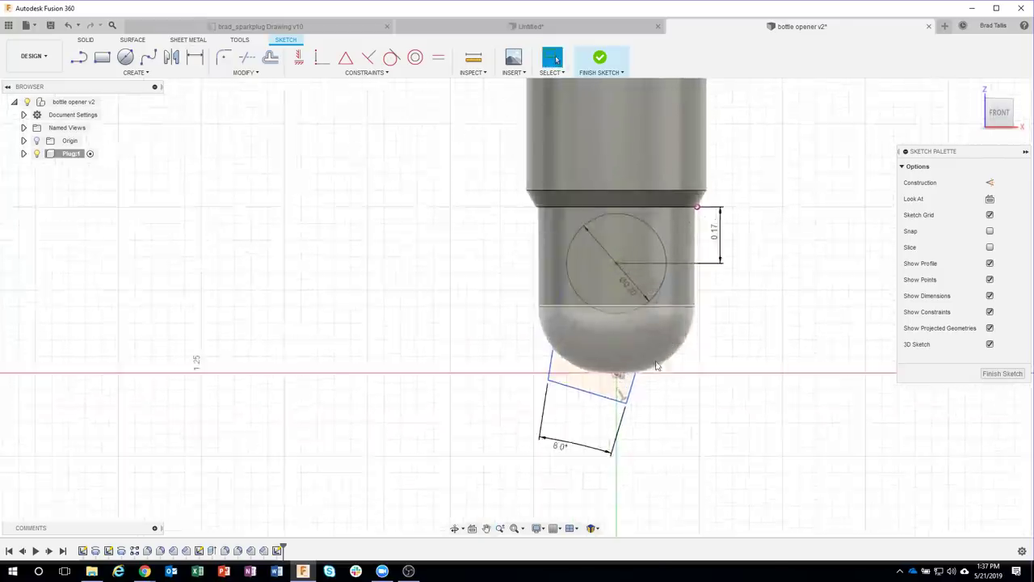
scroll(565, 473, "up", 1)
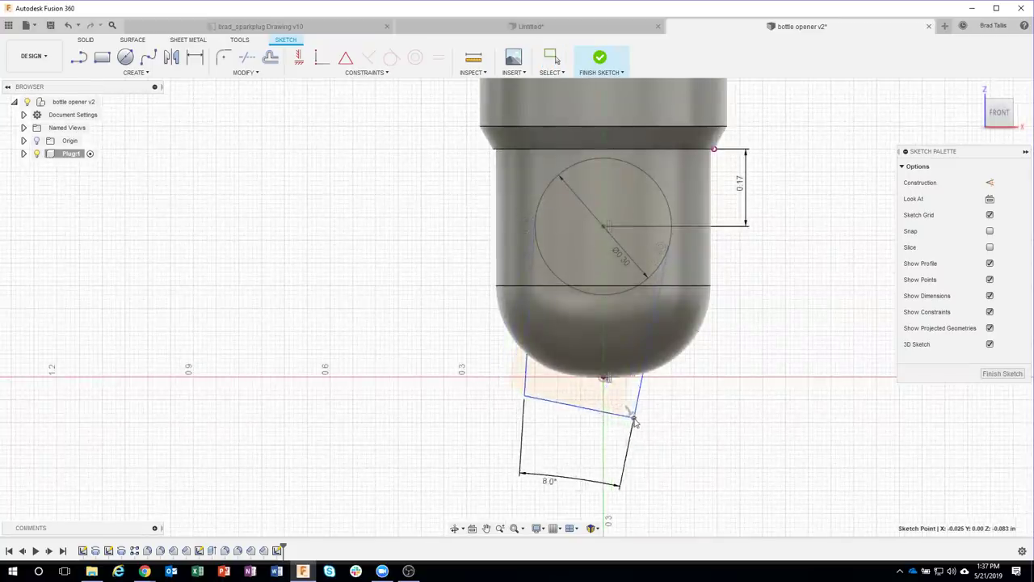
left_click_drag(605, 415, 611, 416)
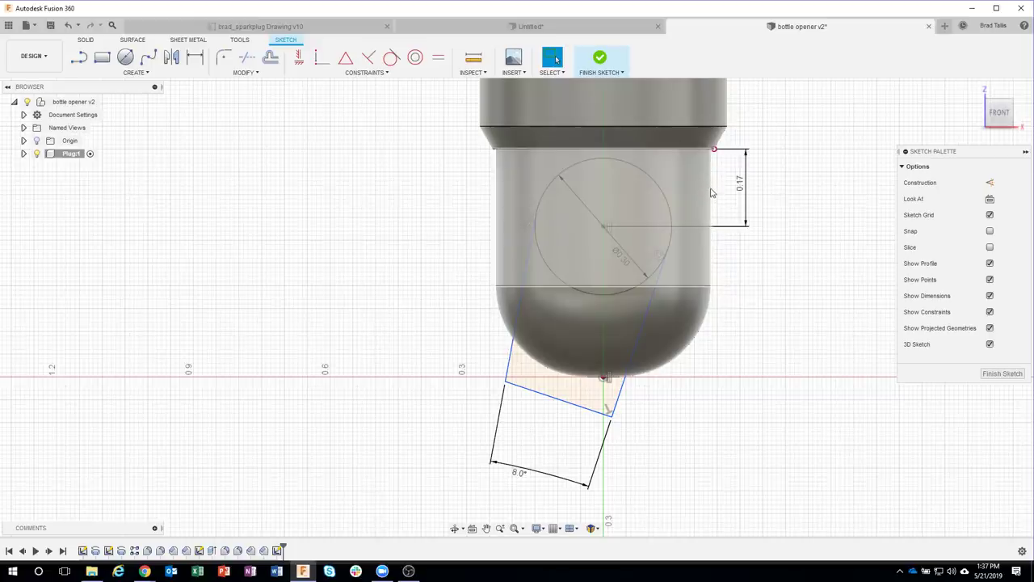
middle_click_drag(742, 359, 719, 388)
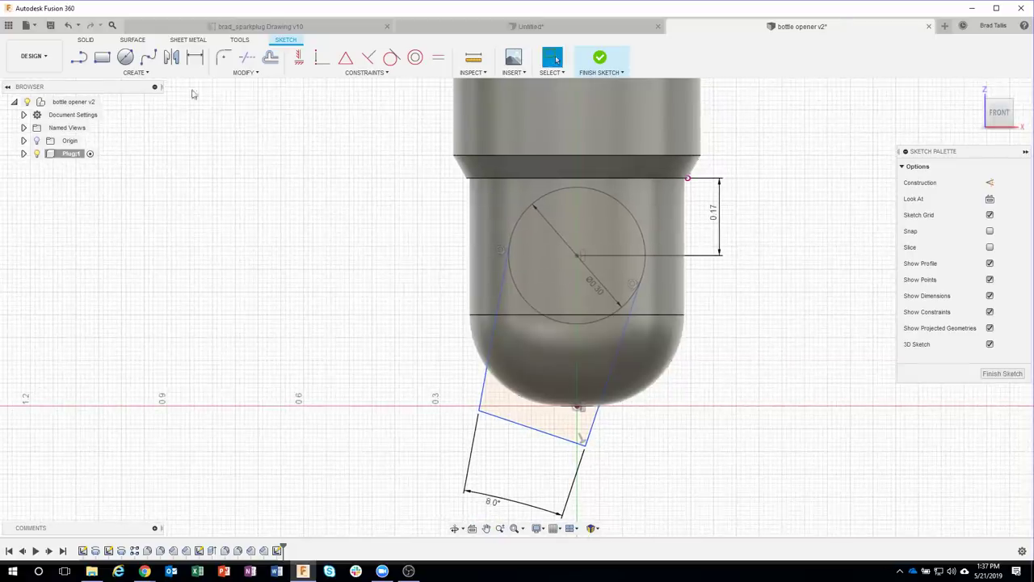
Step: Project the plug body's edges into the slot sketch using the Bodies filter, then toggle the body's visibility to check
left_click(145, 72)
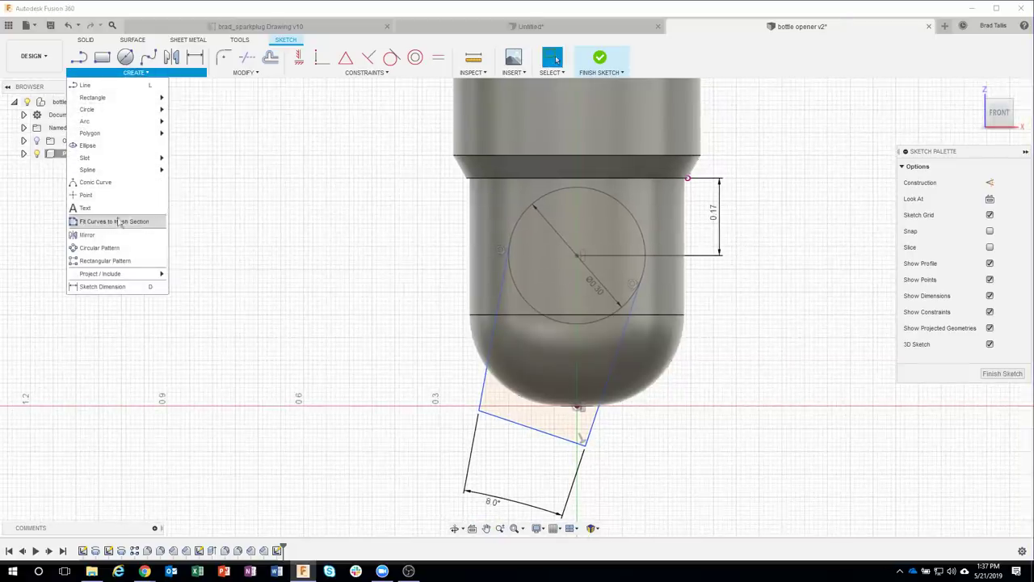
mouse_move(100, 274)
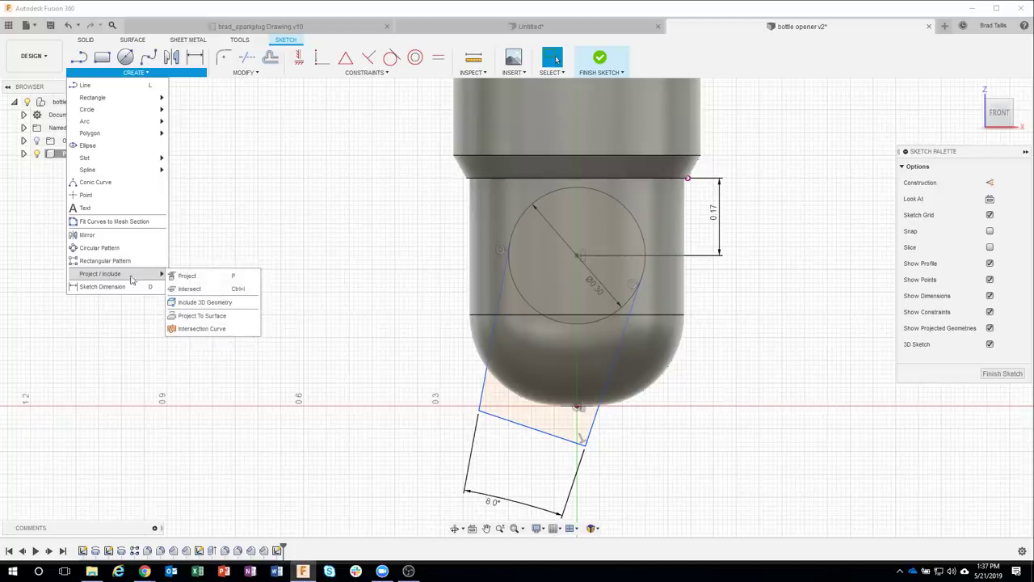
left_click(204, 278)
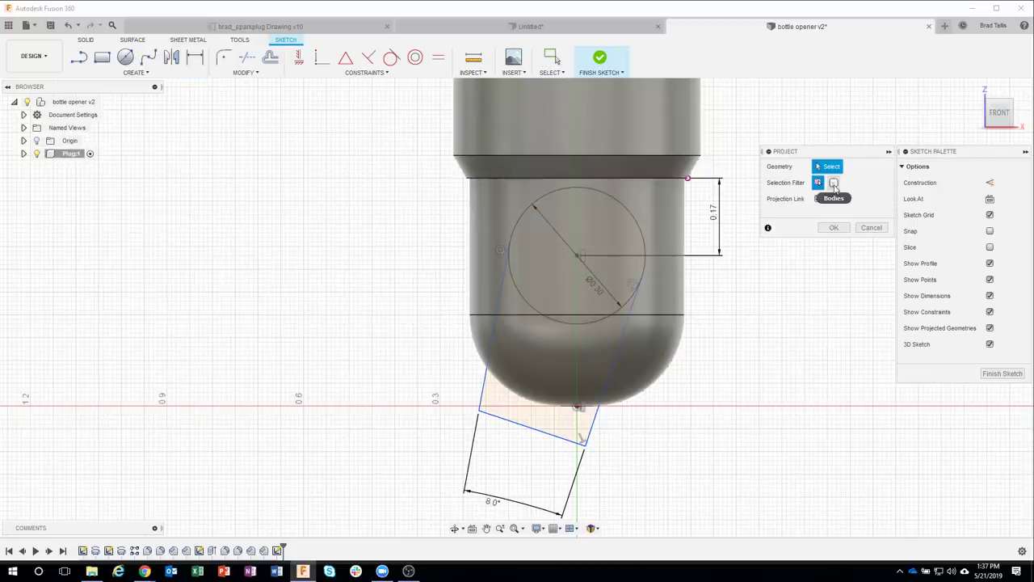
left_click(834, 184)
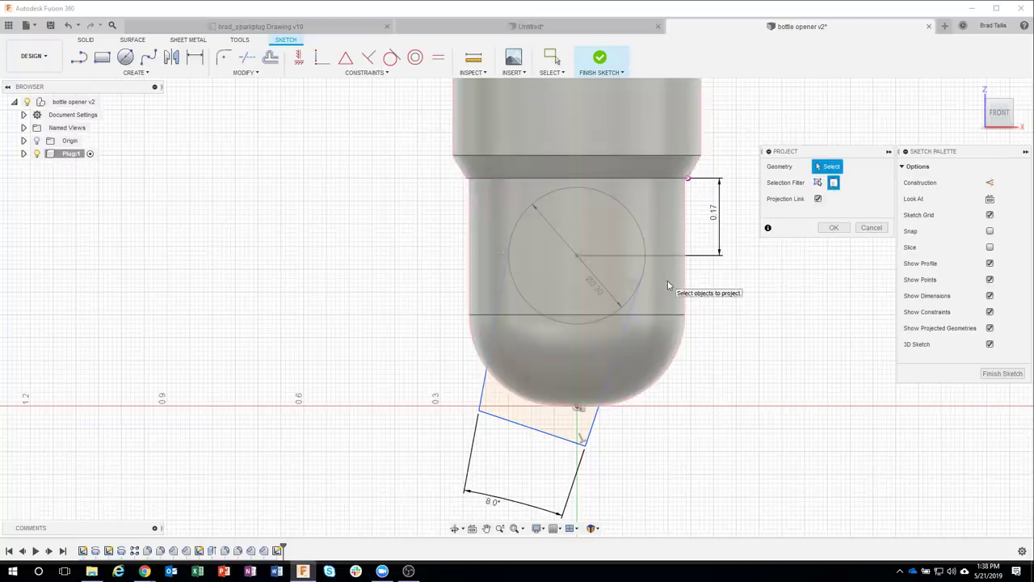
left_click(667, 280)
left_click(835, 227)
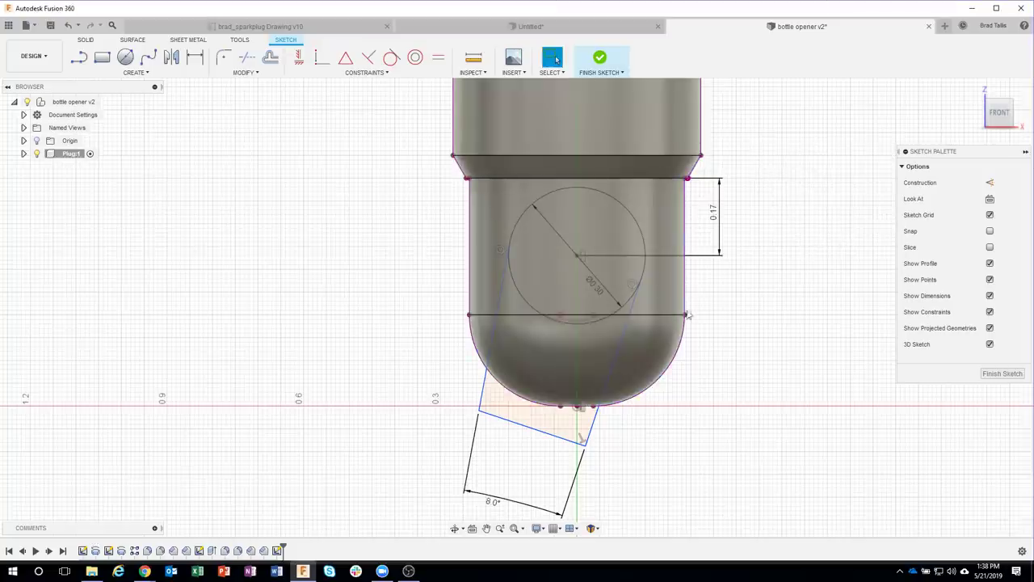
left_click(23, 153)
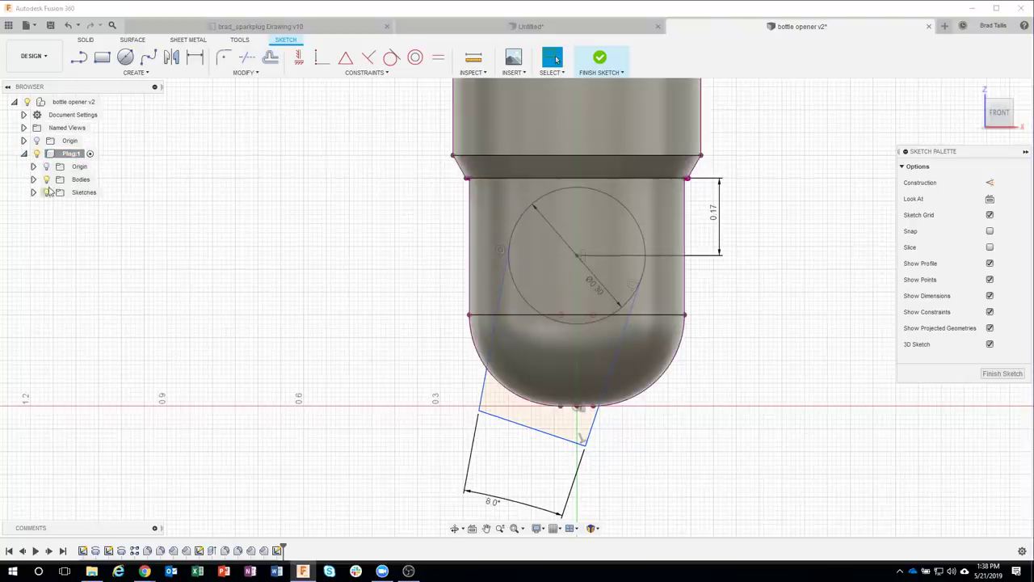
left_click(46, 180)
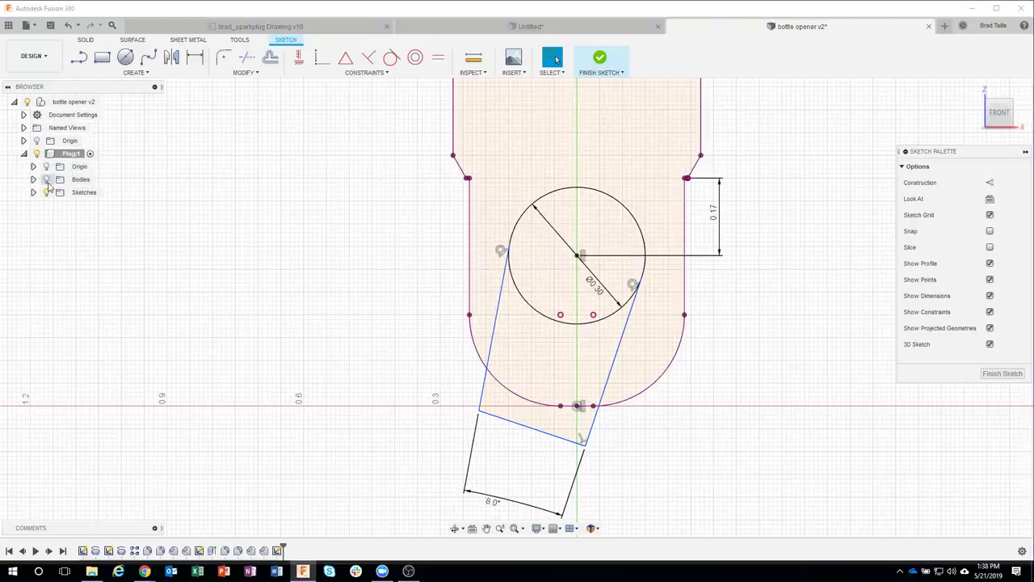
left_click(46, 180)
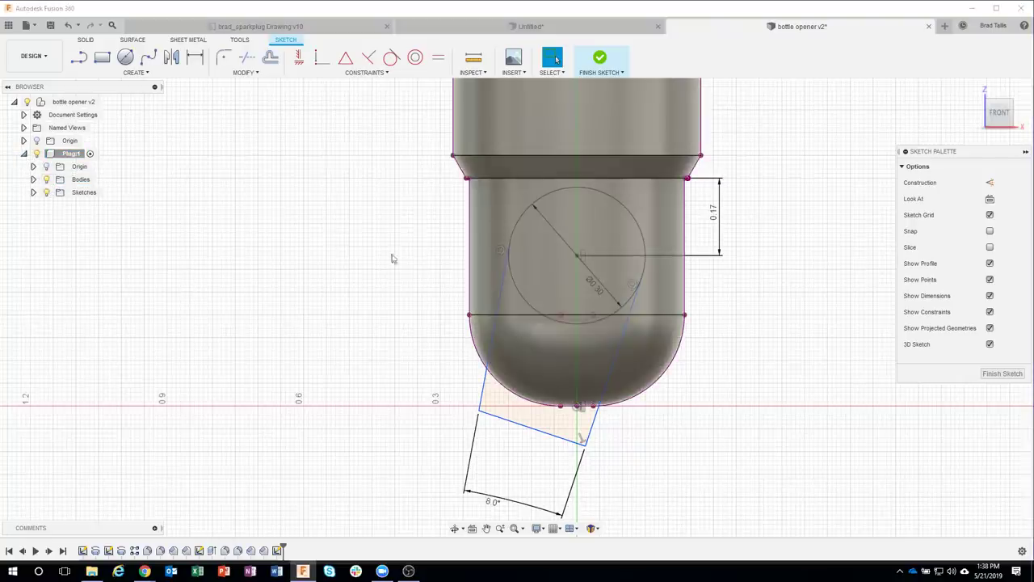
Step: Dimension the angle between the plug's right edge and the slanted slot line as 20°, then finish the sketch
key("d")
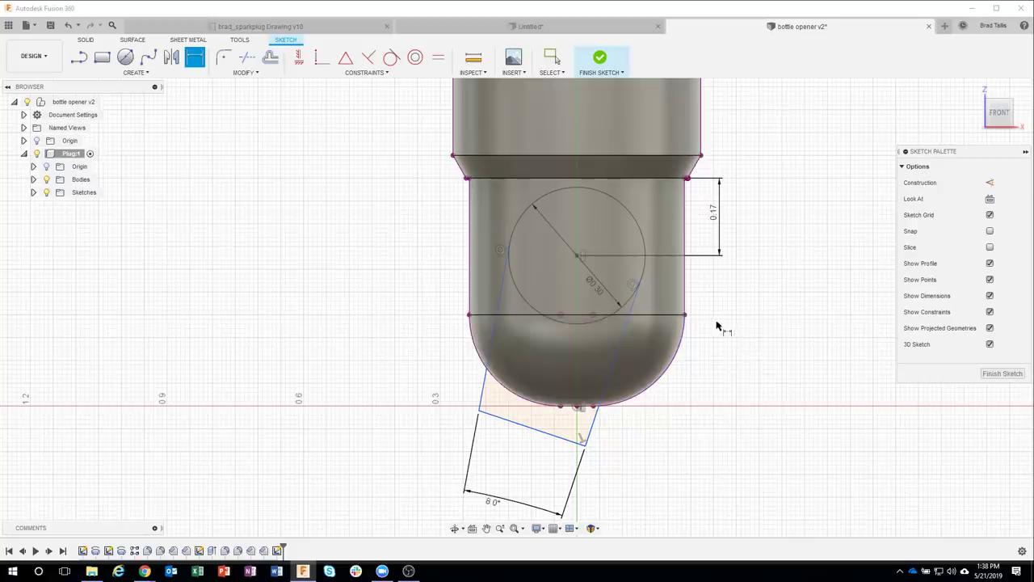
left_click(685, 296)
left_click(596, 420)
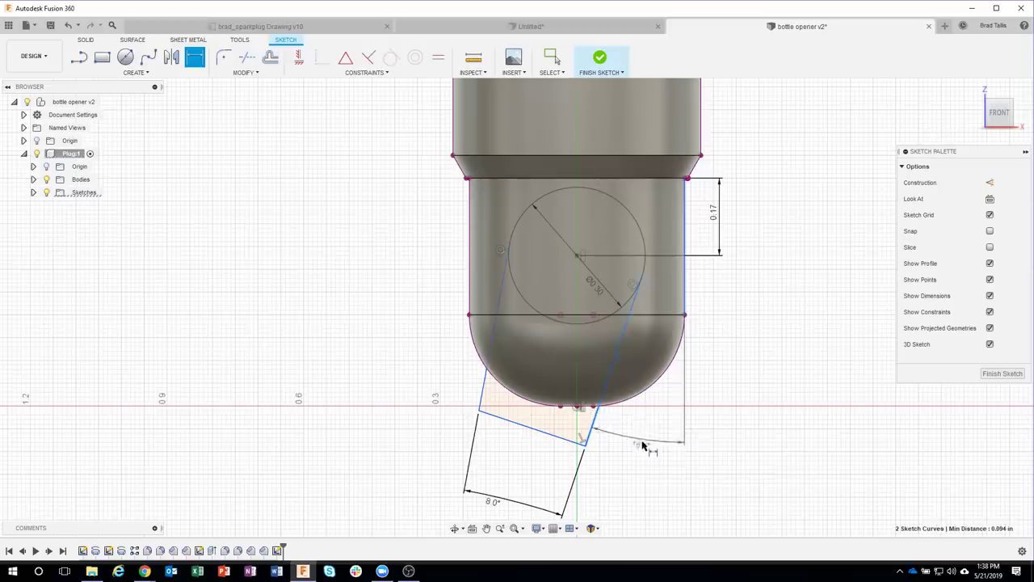
left_click(651, 438)
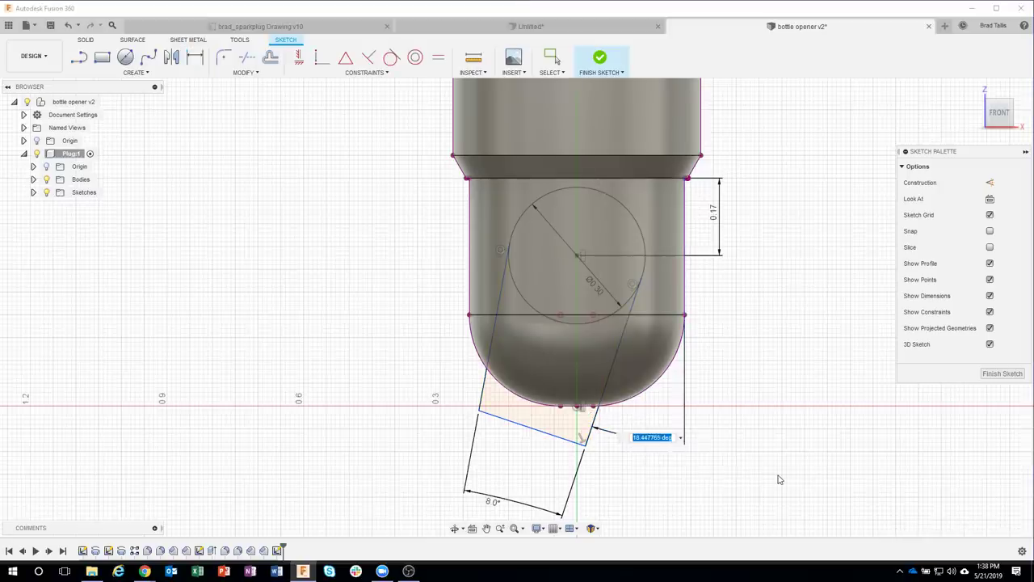
type("20")
key("Return")
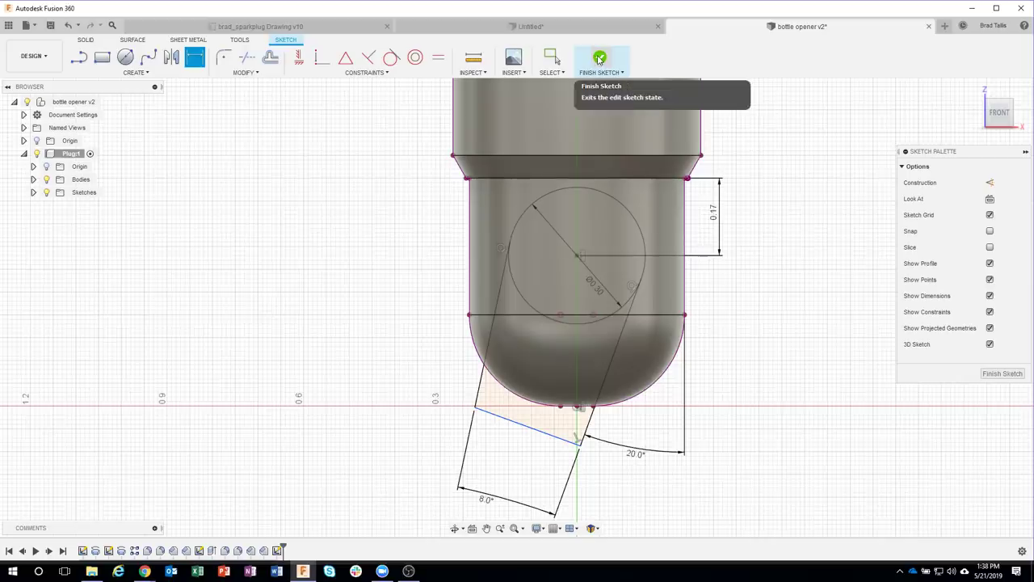
left_click(599, 59)
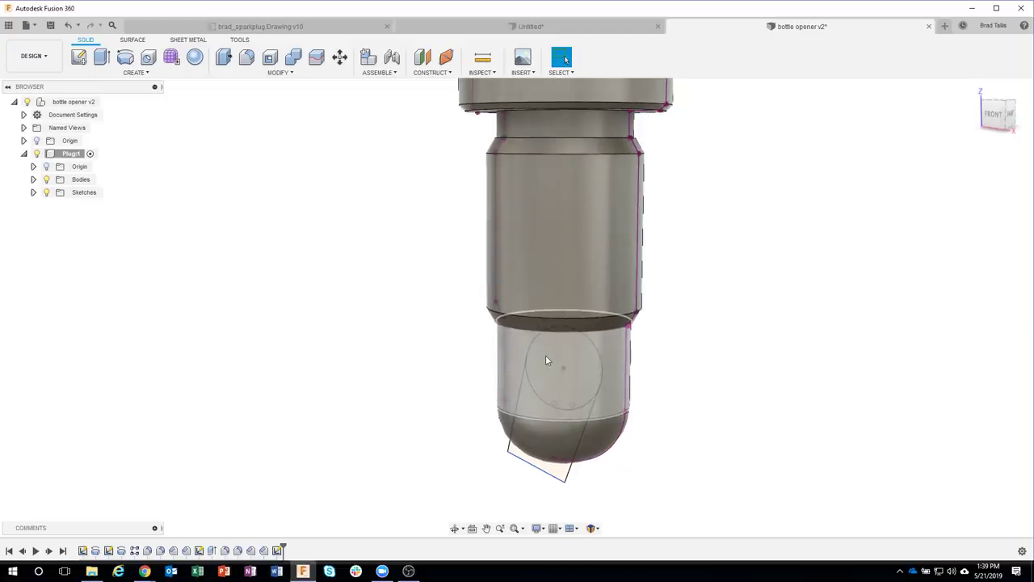
mouse_move(568, 396)
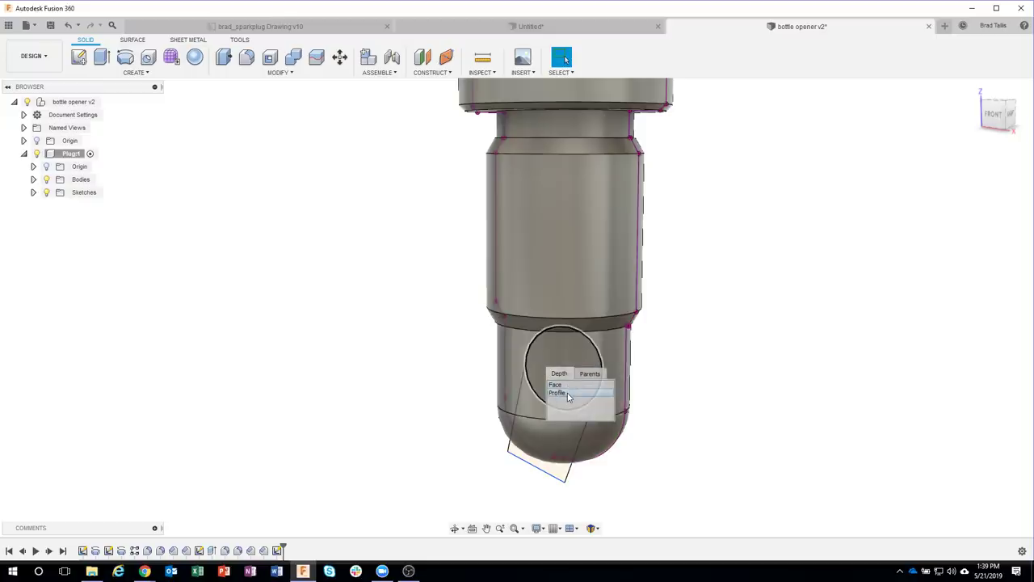
Step: Select the Ø0.30 circle profile plus the slot region and the small end region below it
left_click(568, 396)
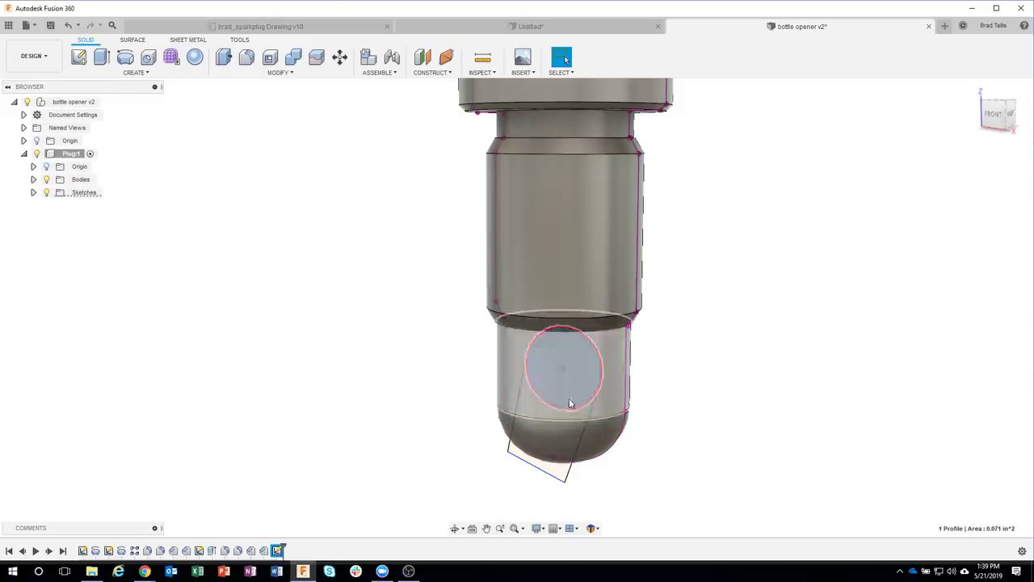
left_click(534, 405)
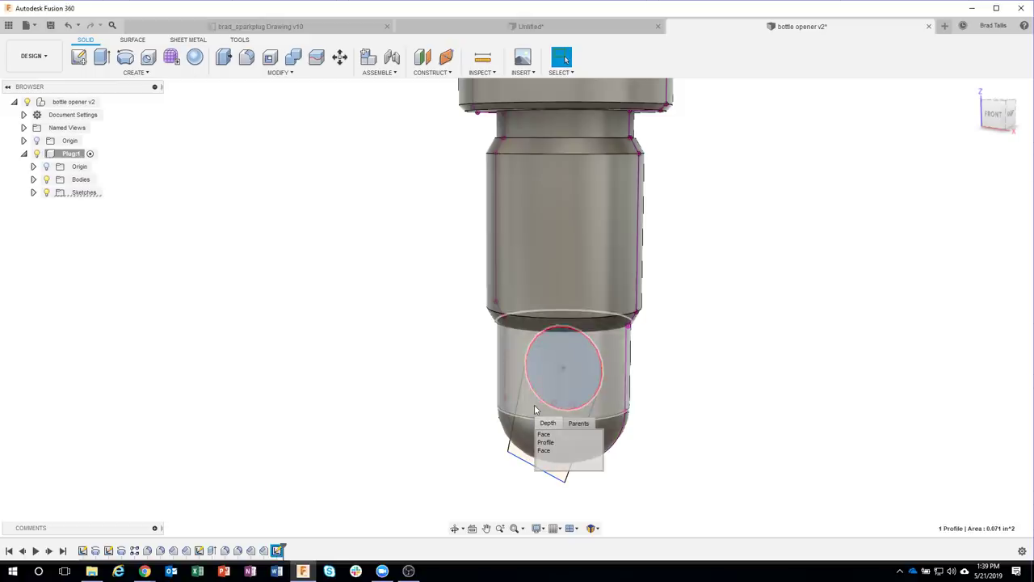
left_click(547, 442)
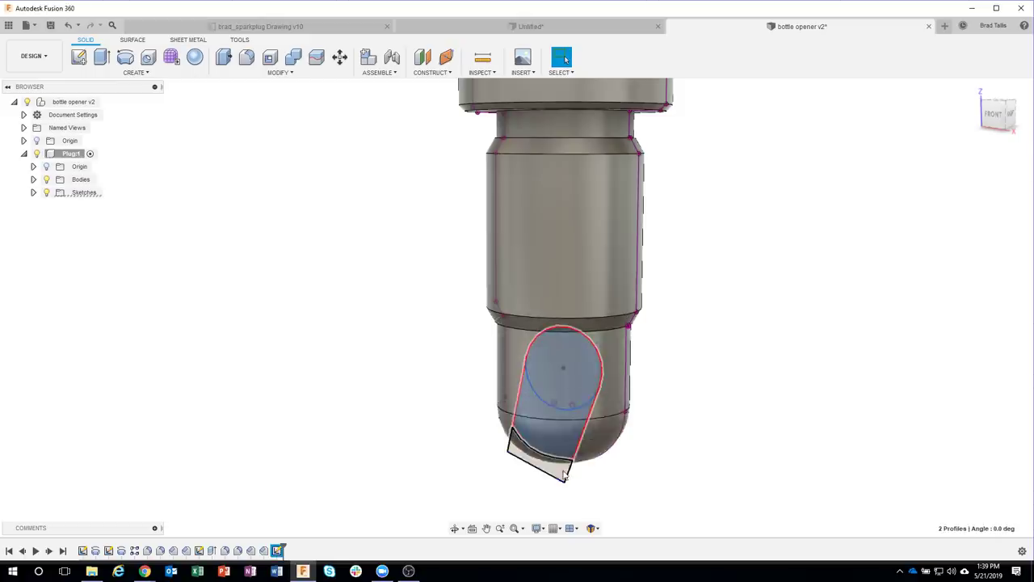
left_click(566, 475)
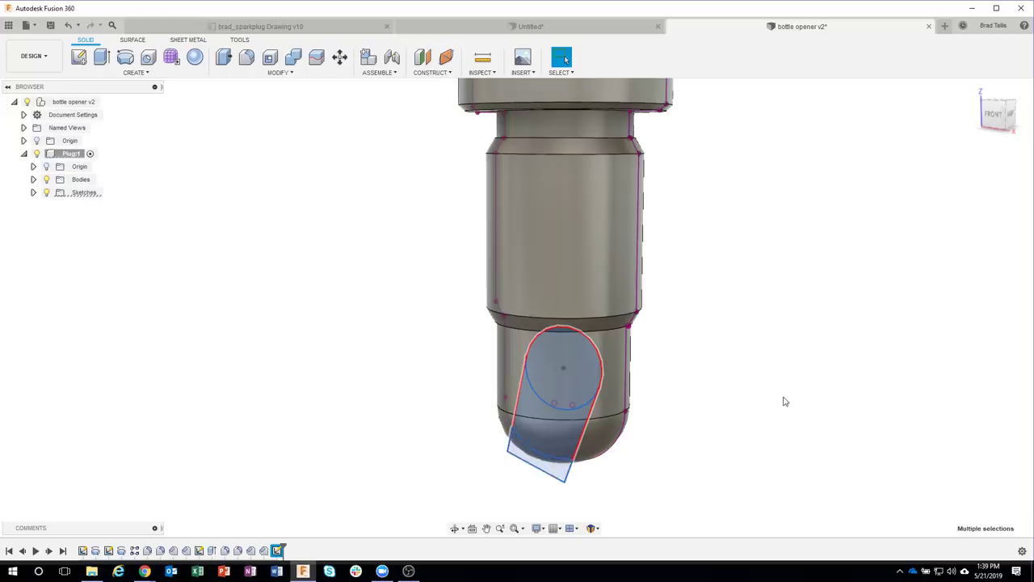
mouse_move(782, 402)
middle_mouse_down("shift")
mouse_move(610, 399)
mouse_move(570, 349)
middle_mouse_up("shift")
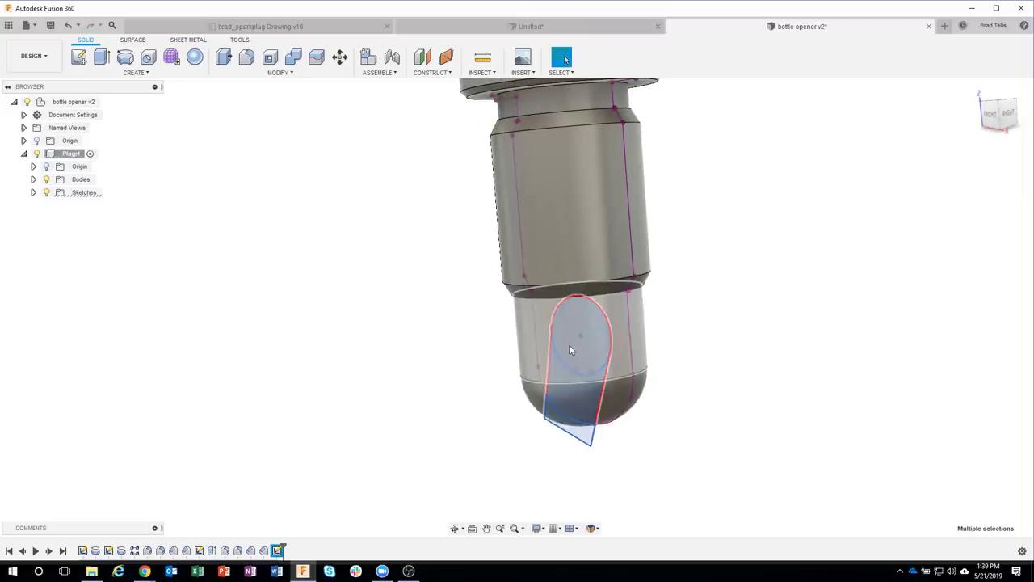
Step: Extrude the selected profiles as a cut, Symmetric direction with extent All, through the plug tip
right_click(567, 348)
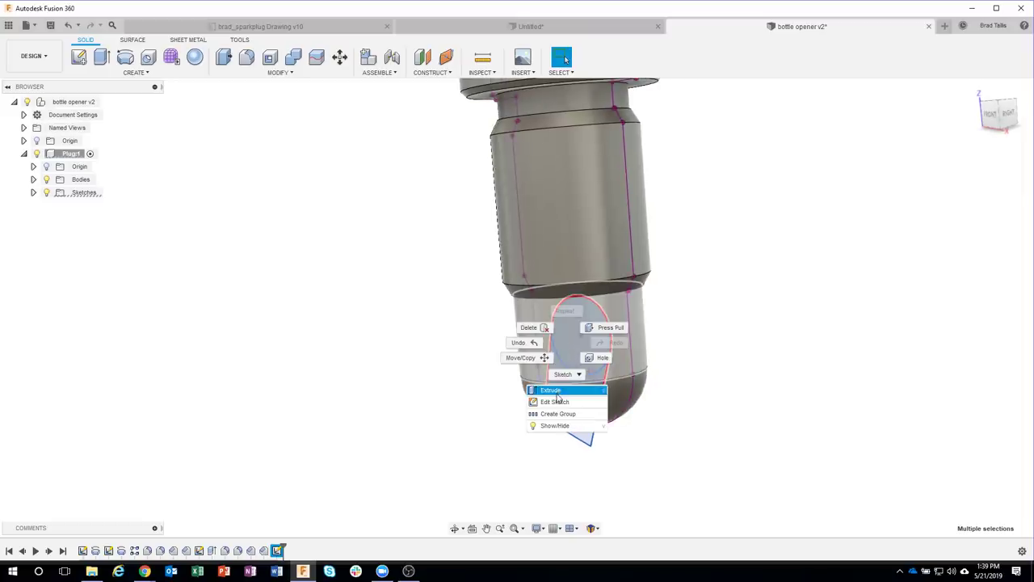
left_click(557, 398)
middle_click_drag(667, 416, 585, 422, "shift")
key("e")
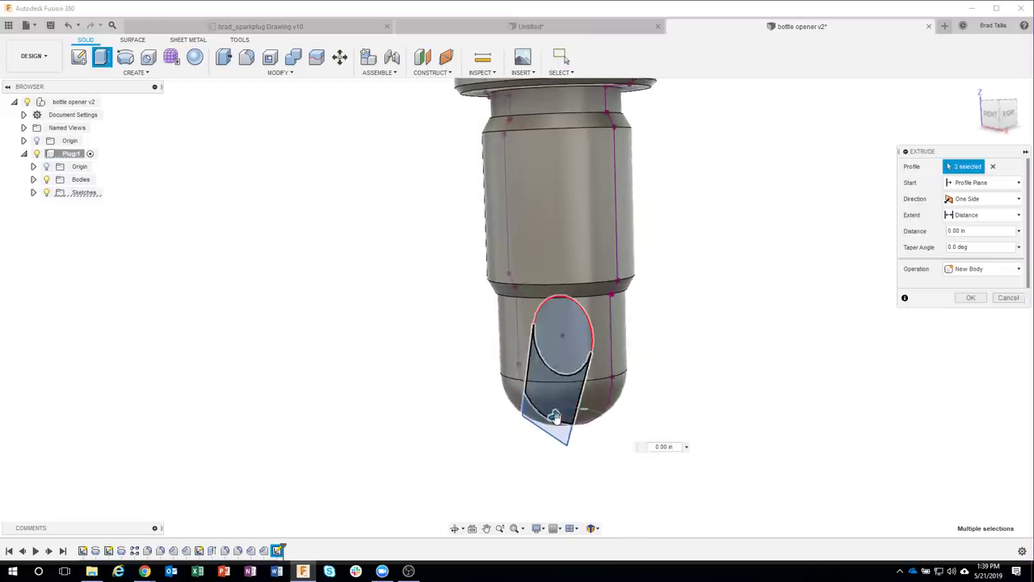
left_click_drag(555, 417, 512, 432)
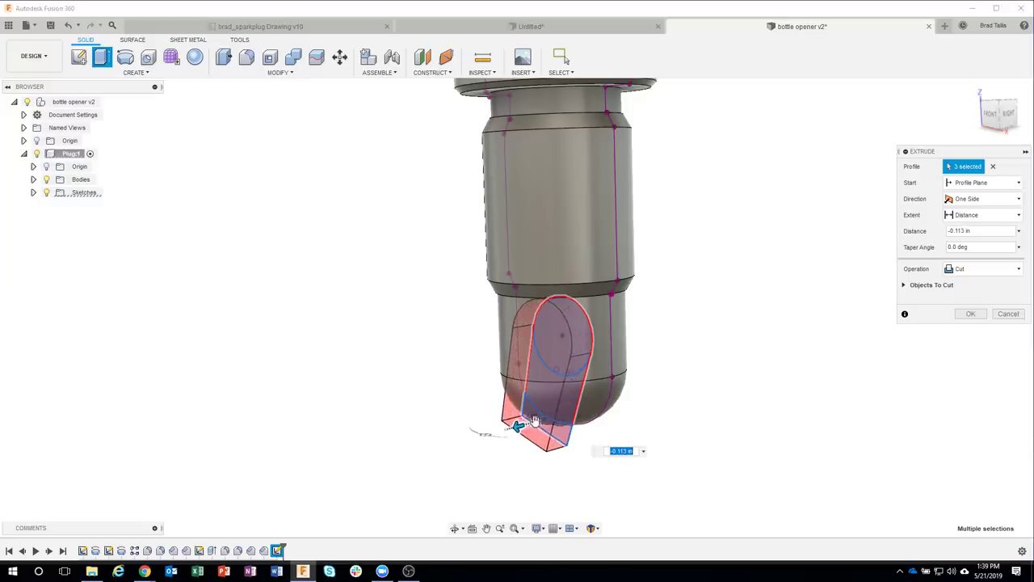
mouse_move(513, 432)
middle_mouse_down("shift")
mouse_move(653, 432)
mouse_move(714, 358)
mouse_move(684, 300)
mouse_move(808, 275)
middle_mouse_up("shift")
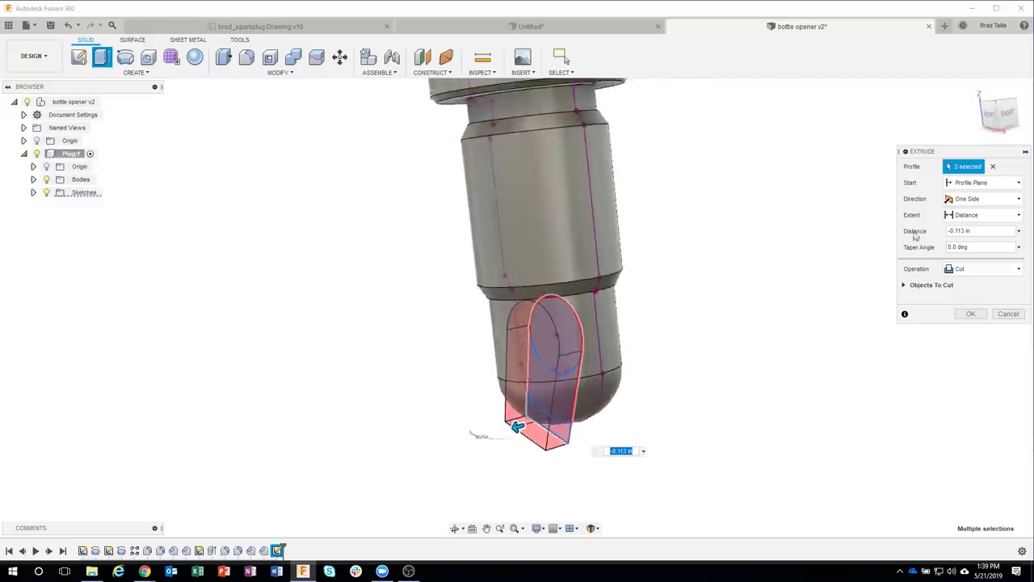
left_click(977, 199)
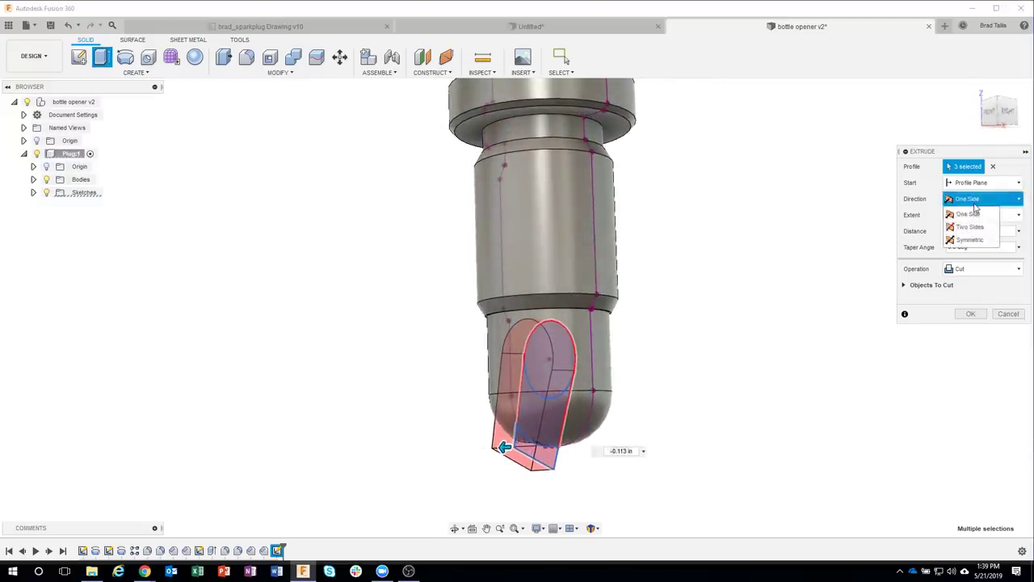
left_click(969, 240)
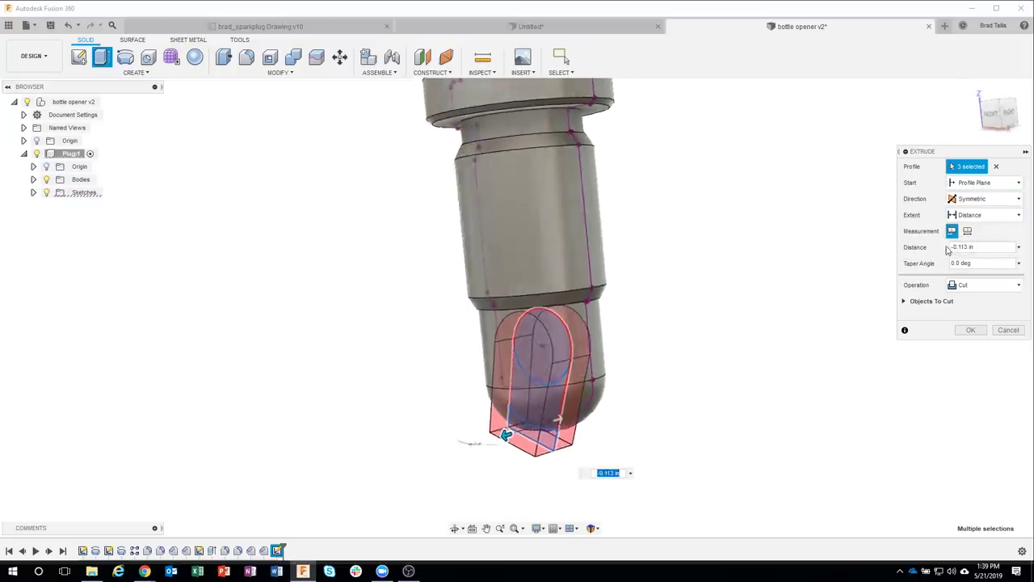
left_click(982, 215)
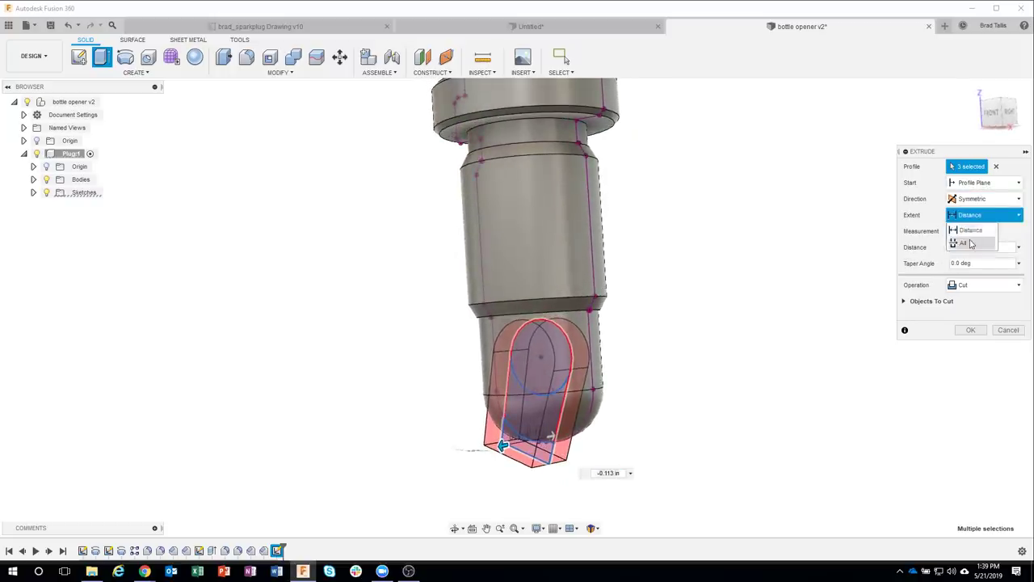
left_click(956, 251)
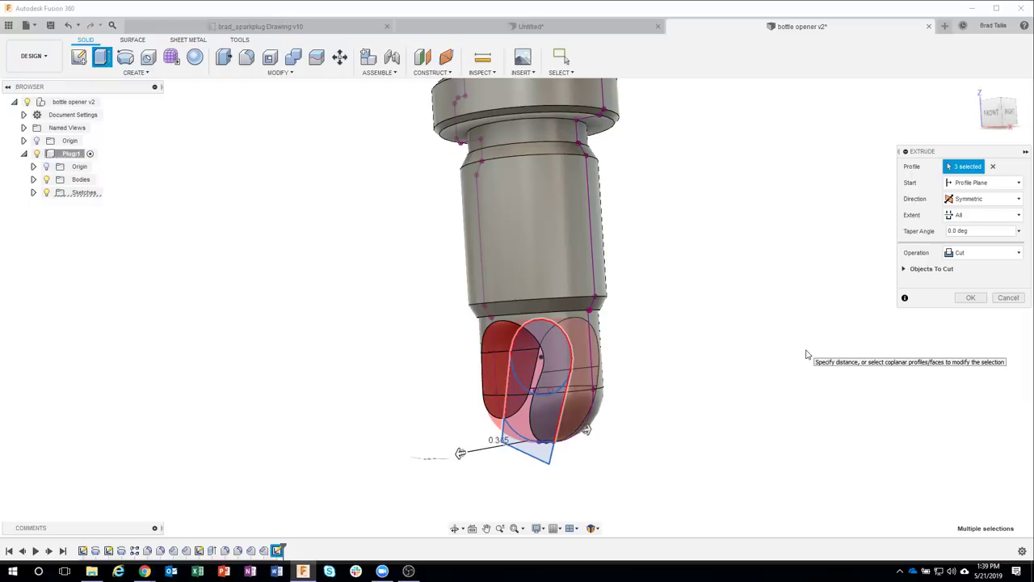
mouse_move(728, 360)
middle_mouse_down("shift")
mouse_move(646, 398)
mouse_move(708, 382)
mouse_move(758, 399)
mouse_move(808, 353)
mouse_move(967, 298)
mouse_move(919, 319)
middle_mouse_up("shift")
key("Return")
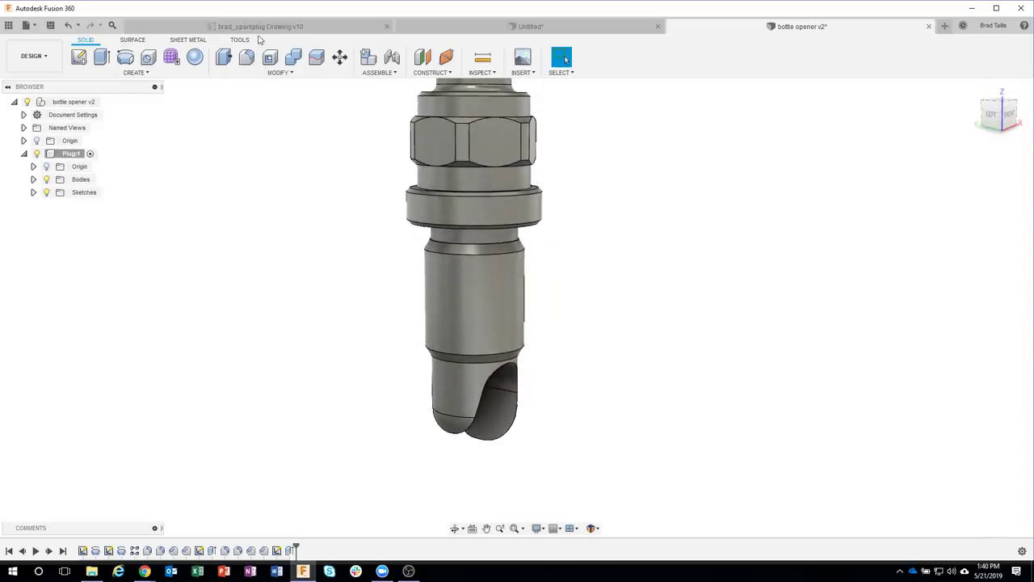
left_click(260, 26)
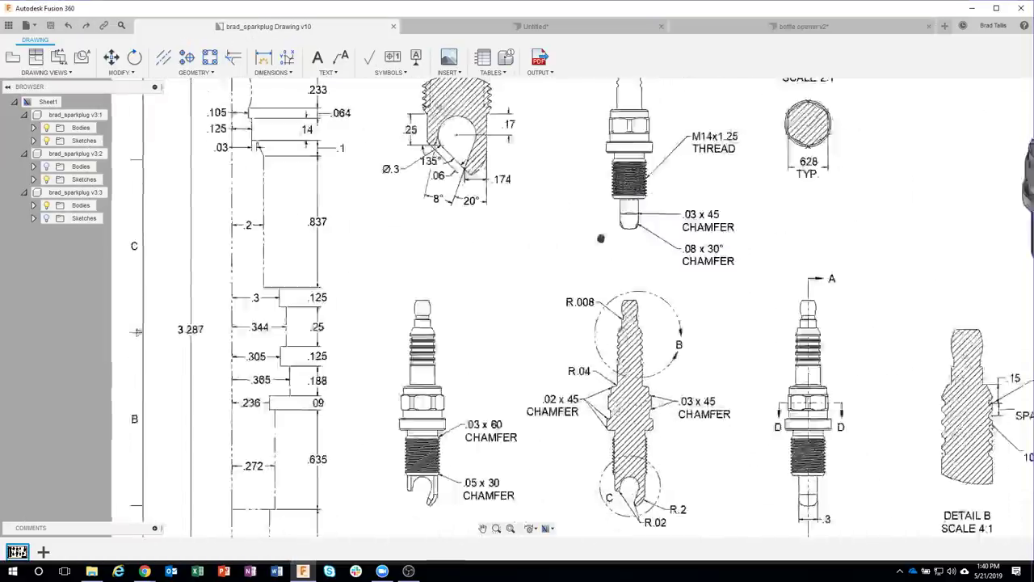
scroll(820, 441, "up", 5)
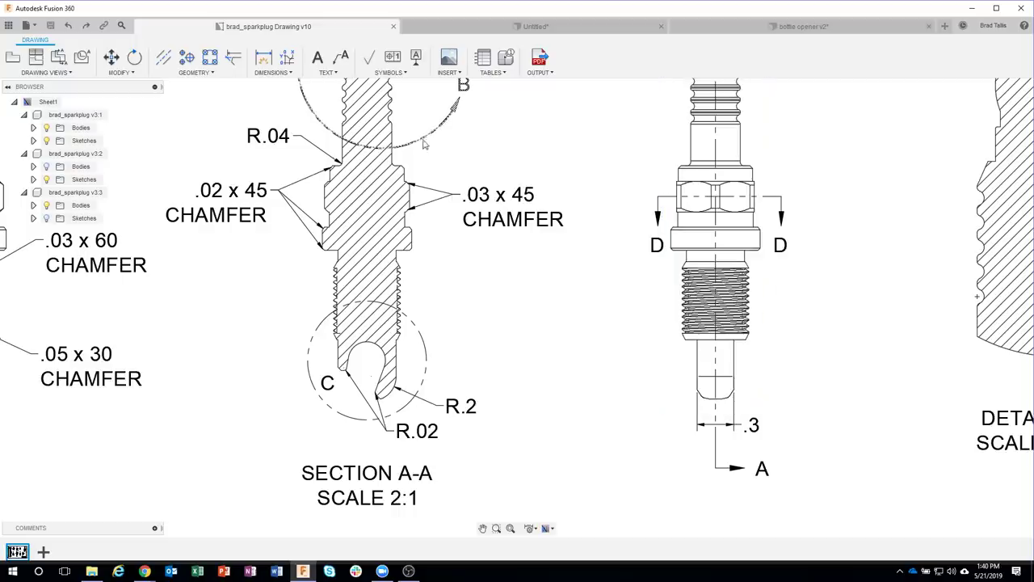
left_click(800, 26)
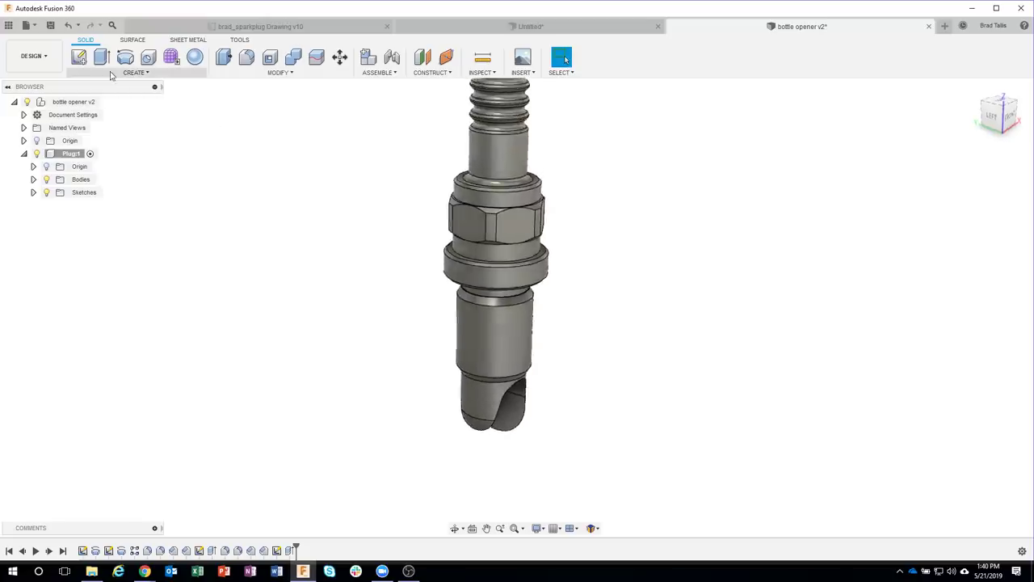
Step: Start a new sketch on the plug's side plane
left_click(84, 62)
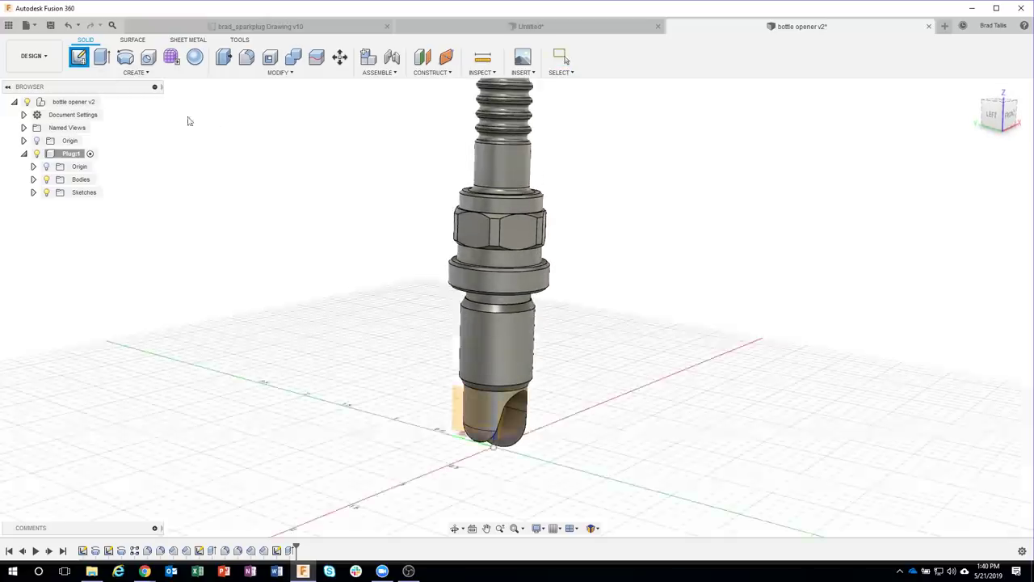
left_click(459, 404)
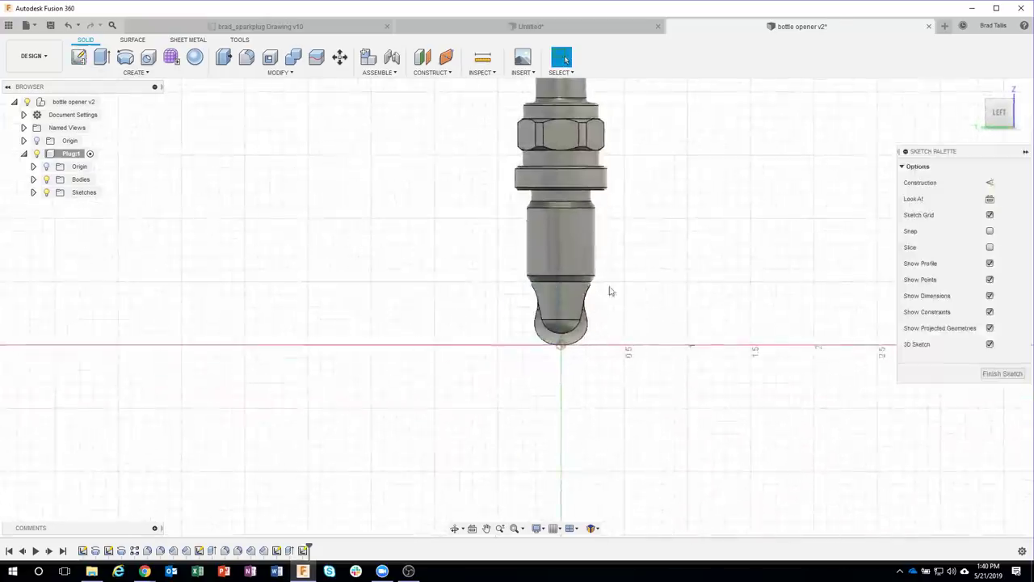
scroll(619, 282, "up", 3)
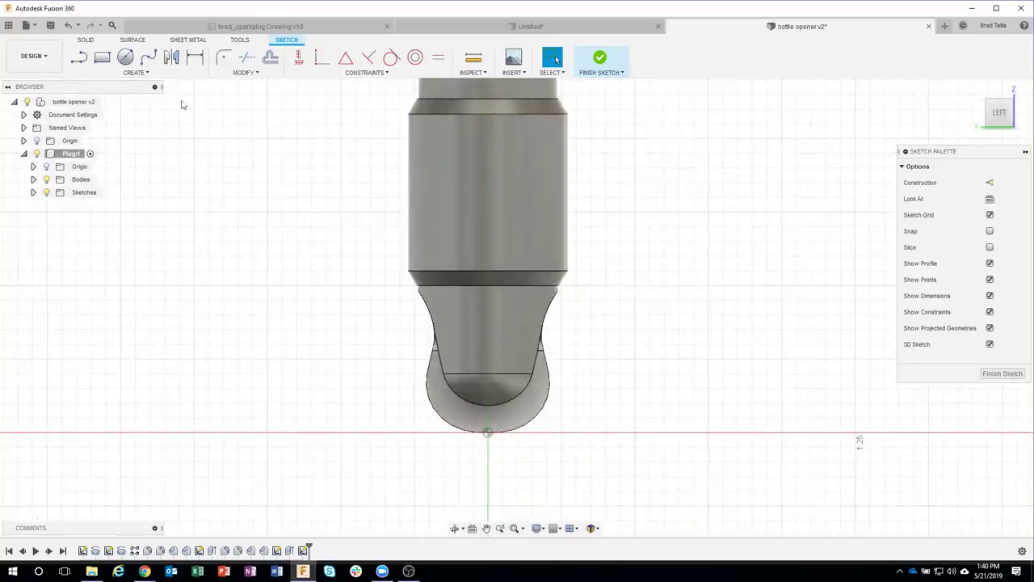
Step: Draw a 0.3 in wide center rectangle from the origin to the tip's shoulder, plus a wider rectangle around the tip
left_click(101, 56)
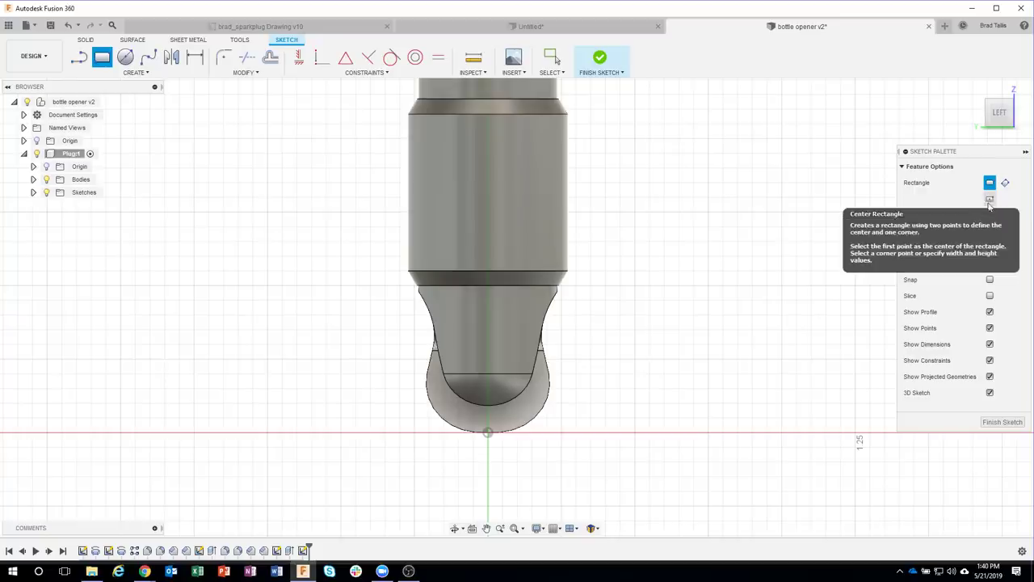
left_click(990, 201)
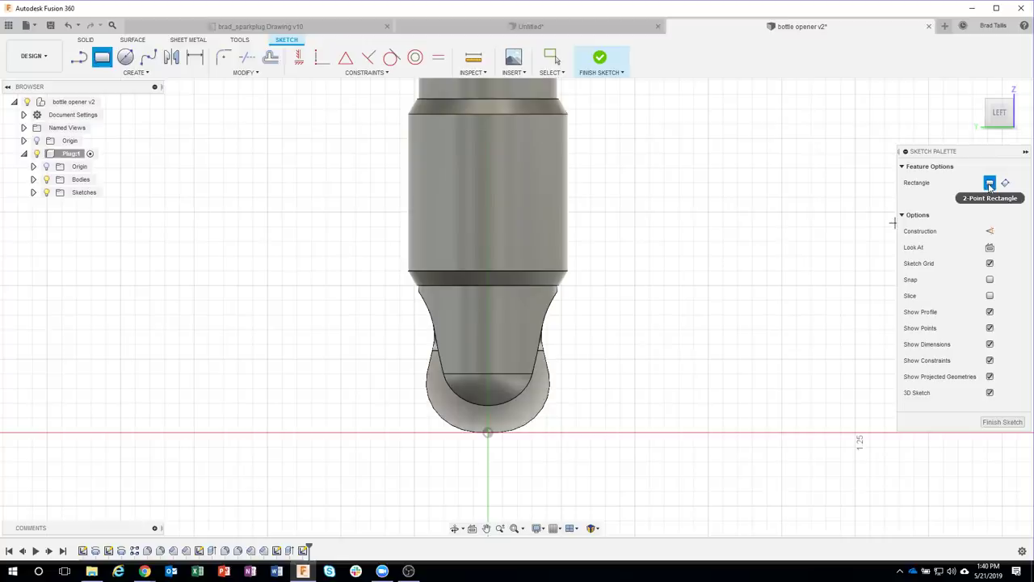
left_click(990, 184)
left_click(990, 201)
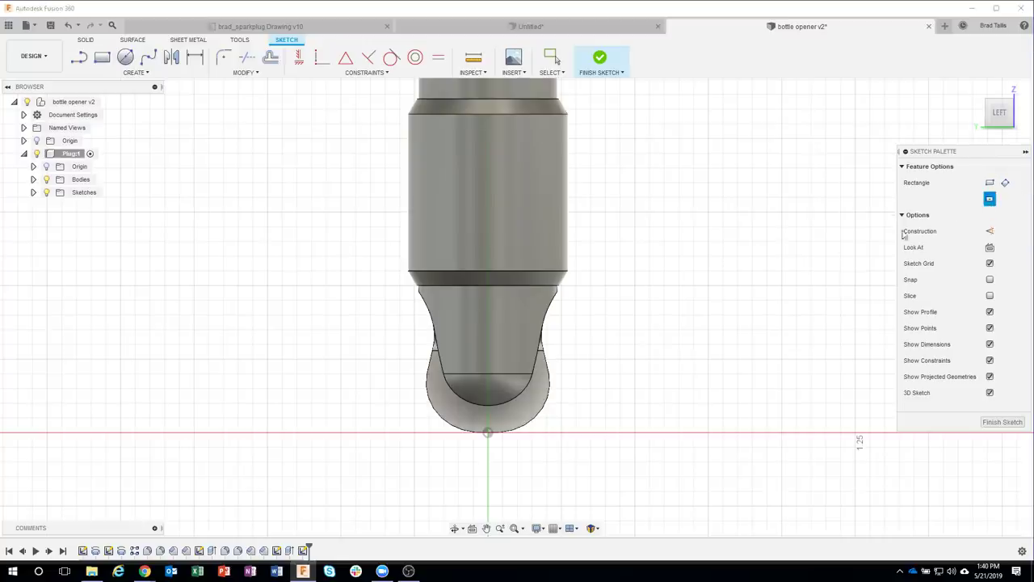
left_click(489, 434)
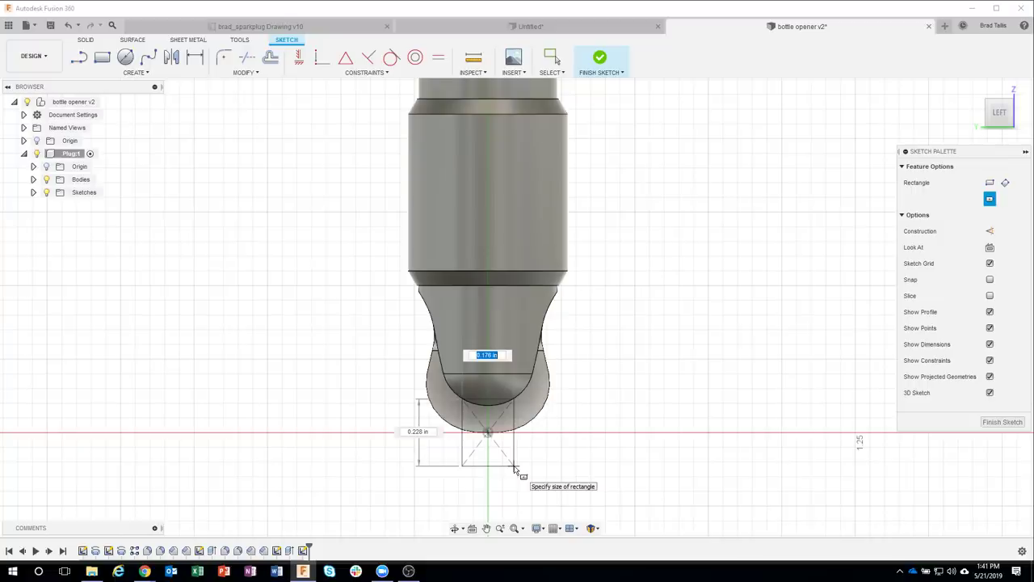
key("Tab")
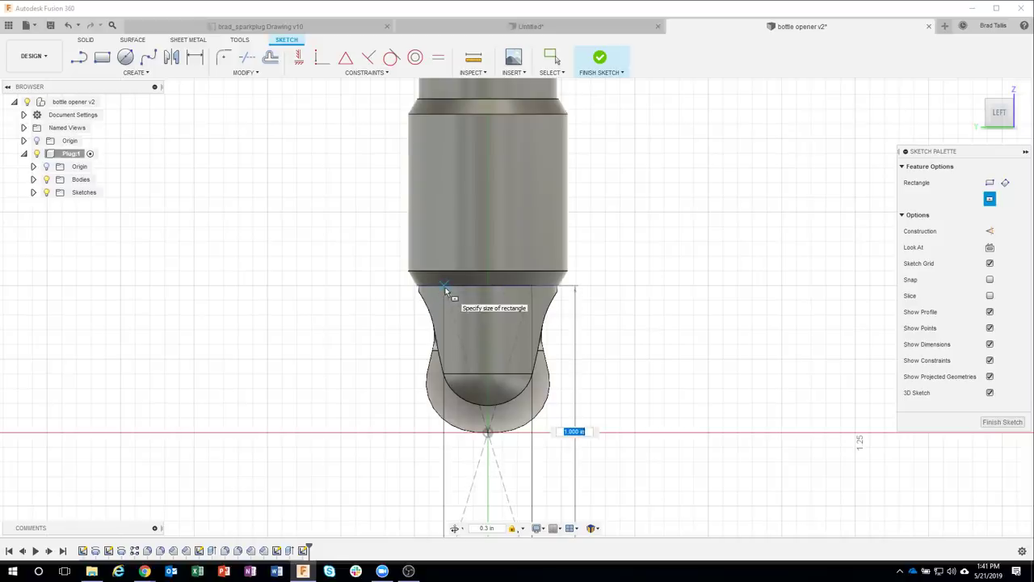
left_click(445, 290)
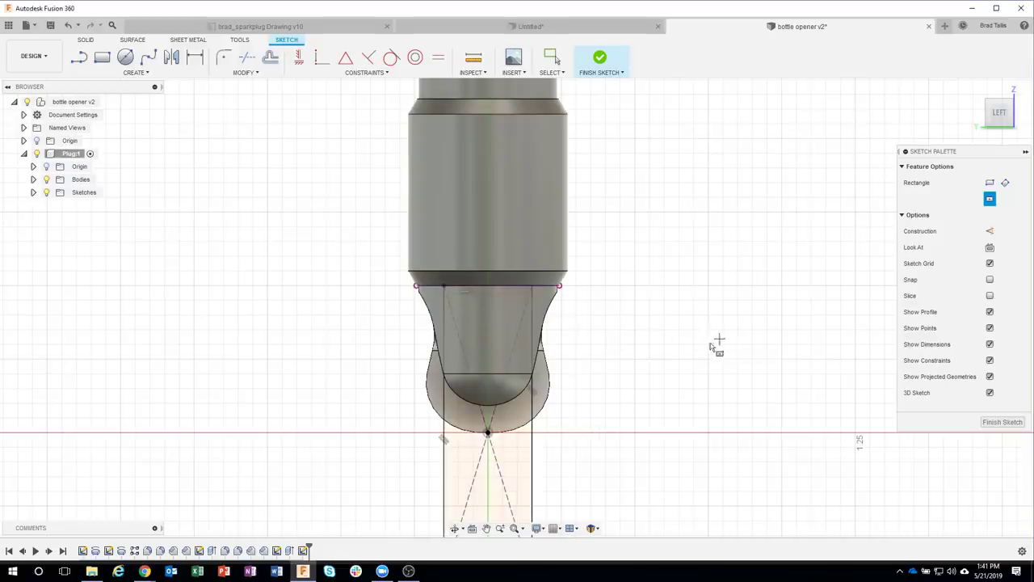
scroll(711, 346, "down", 3)
scroll(563, 429, "up", 1)
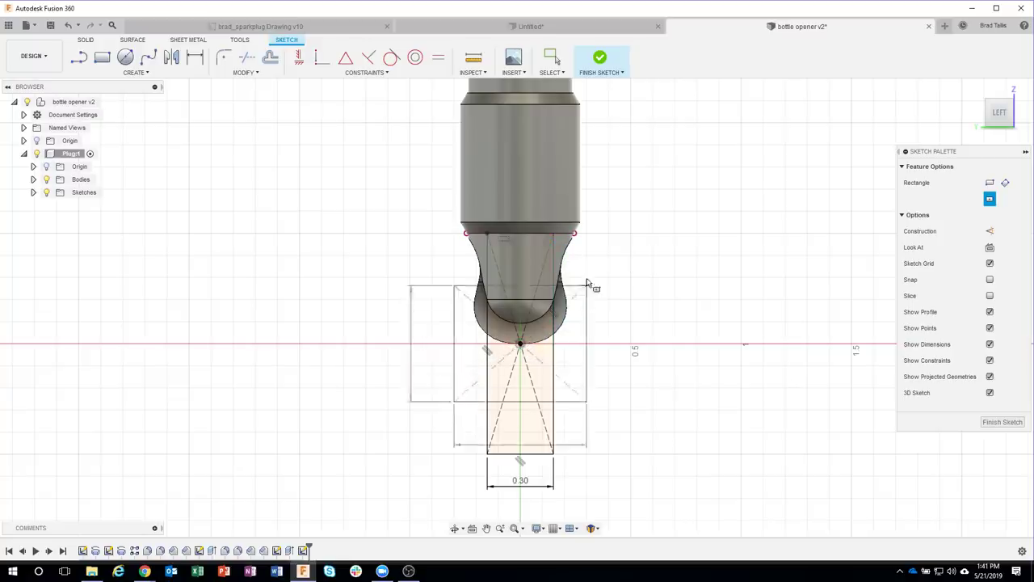
left_click(591, 234)
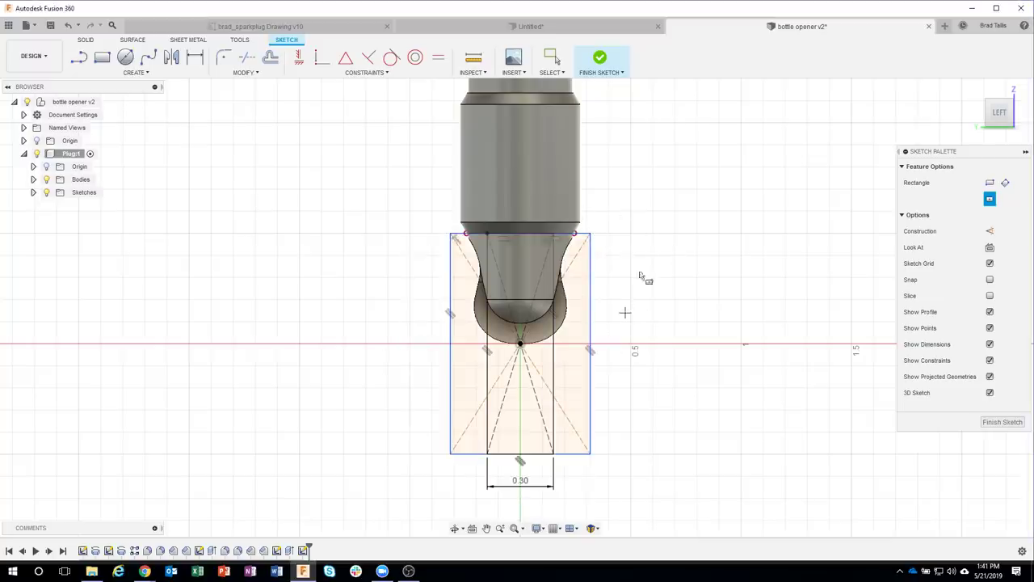
Step: Finish the sketch and select the two side profiles flanking the tip
left_click(602, 61)
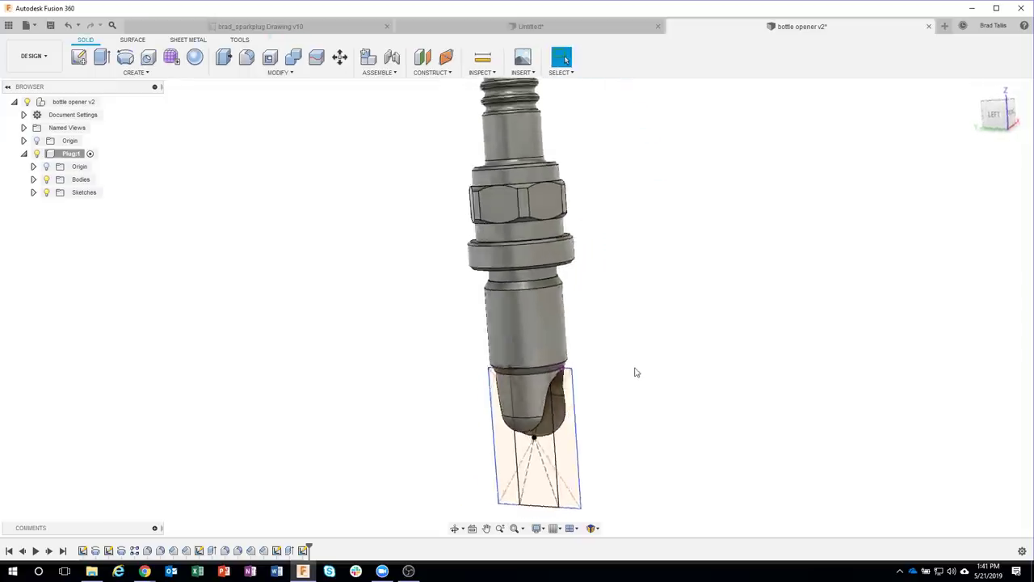
mouse_move(654, 365)
middle_mouse_down("shift")
mouse_move(647, 396)
mouse_move(624, 418)
mouse_move(531, 372)
mouse_move(591, 404)
middle_mouse_up("shift")
left_click(591, 404)
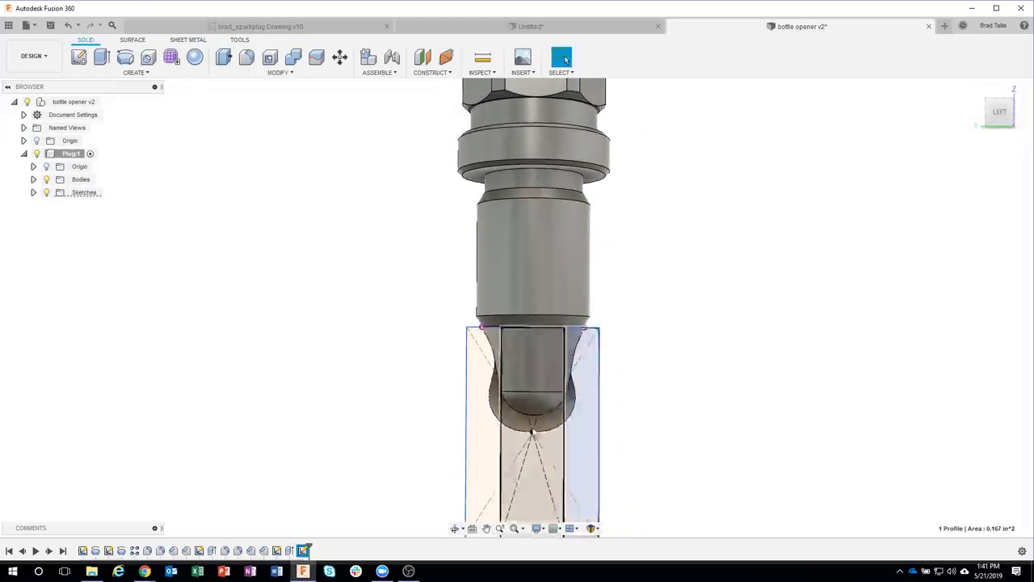
left_click(482, 423, "ctrl")
mouse_move(646, 439)
middle_mouse_down("shift")
mouse_move(674, 425)
mouse_move(632, 387)
middle_mouse_up("shift")
Step: Extrude both side profiles as a symmetric 0.334 in cut to trim the tip flat
right_click(630, 386)
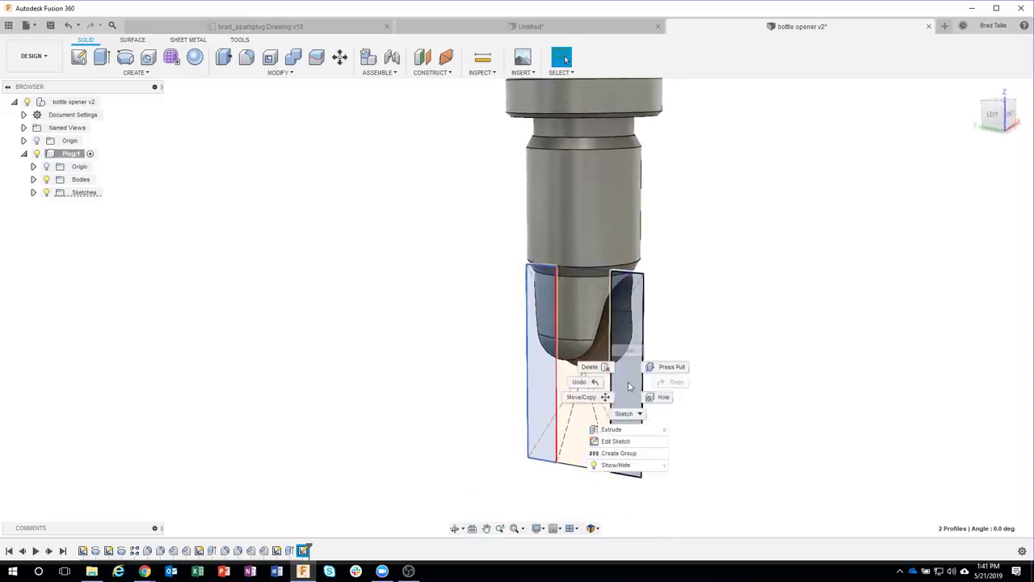
left_click(630, 433)
mouse_move(670, 423)
middle_mouse_down("shift")
mouse_move(614, 388)
mouse_move(534, 375)
middle_mouse_up("shift")
left_click_drag(537, 380, 450, 398)
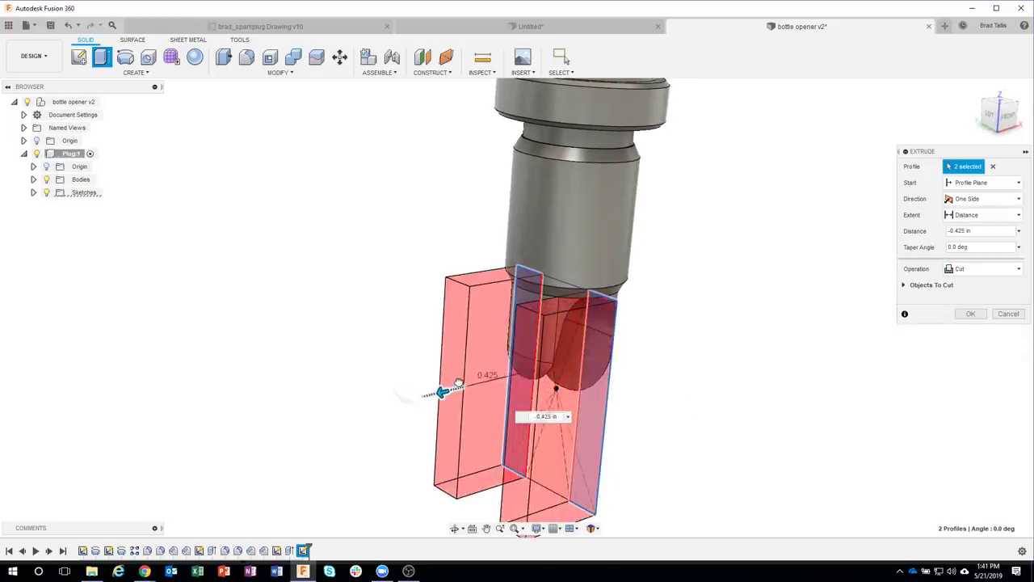
middle_click_drag(670, 390, 792, 307, "shift")
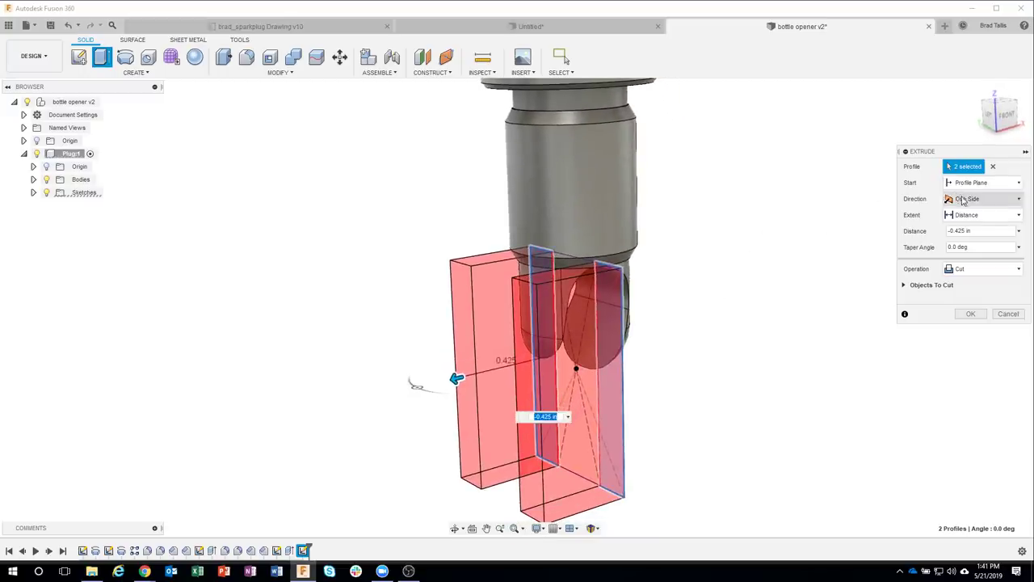
left_click(982, 199)
left_click(969, 239)
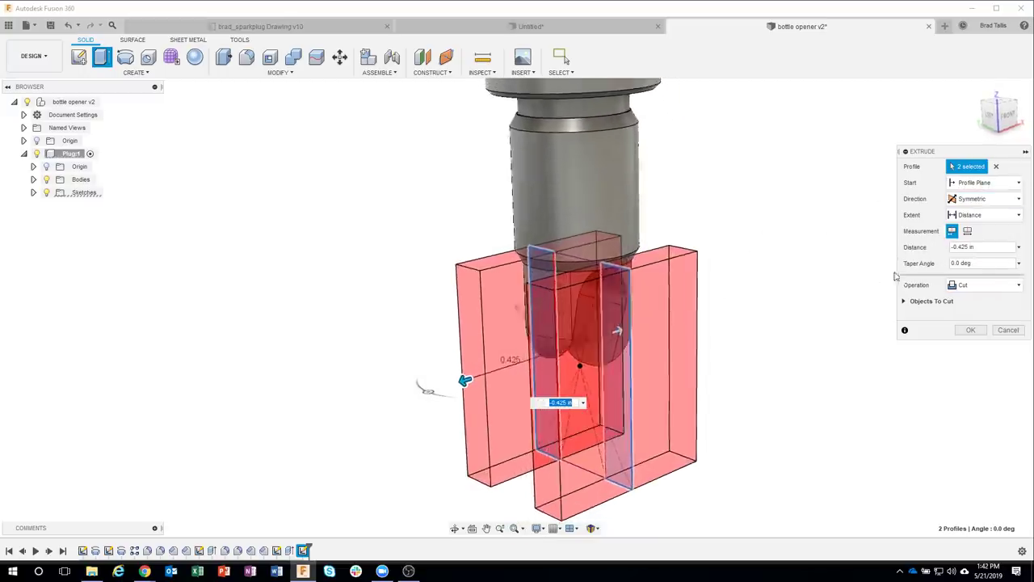
middle_click_drag(821, 259, 501, 356, "shift")
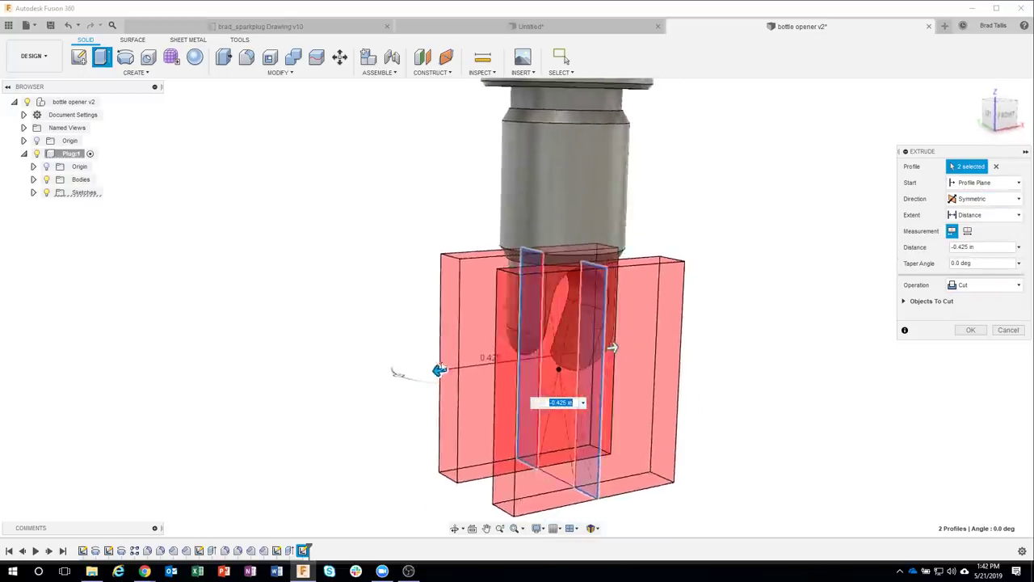
left_click_drag(475, 362, 458, 368)
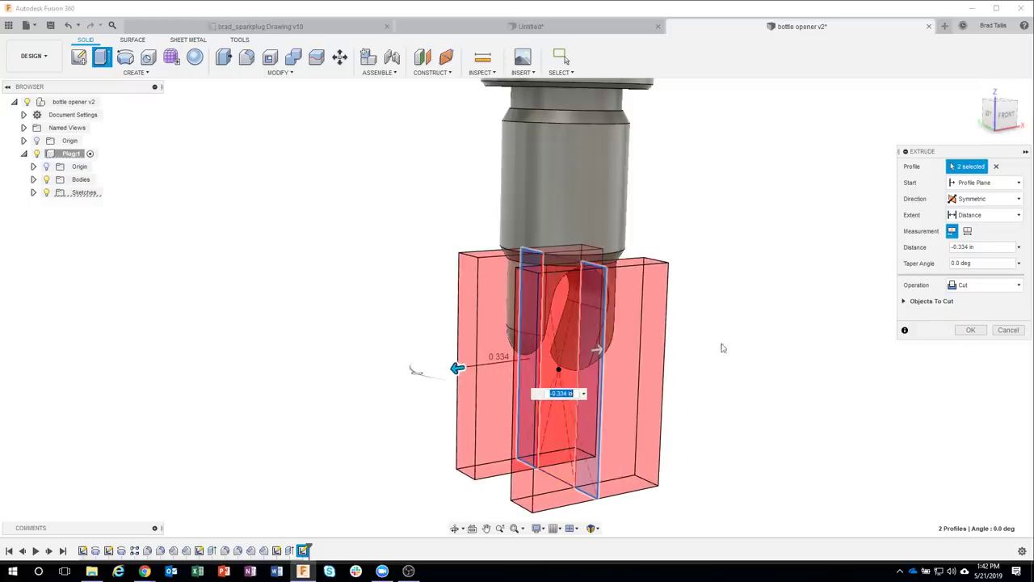
left_click(968, 330)
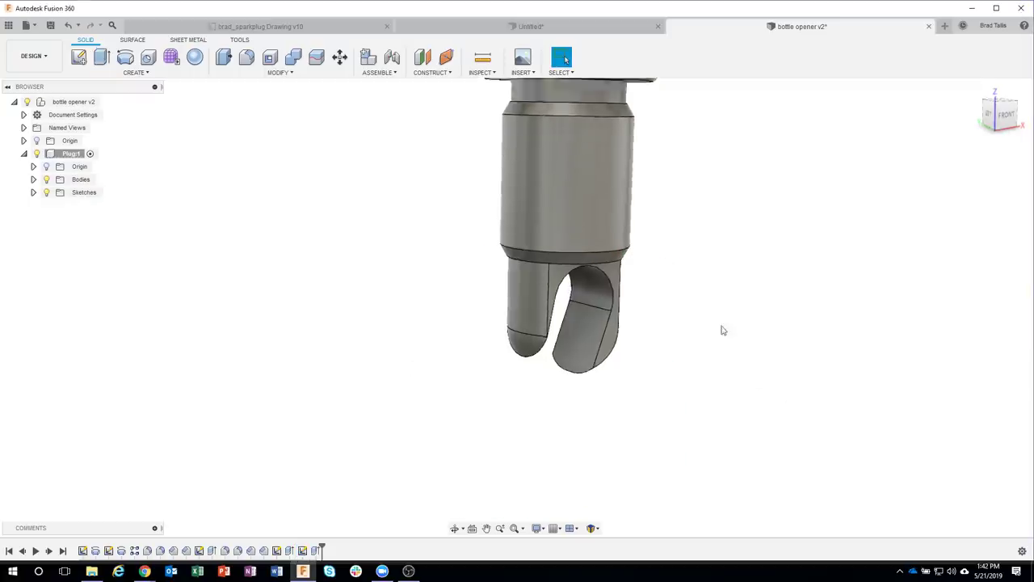
Step: Orbit around the model to inspect the flat hooked tip and its slot from several angles
mouse_move(723, 331)
middle_mouse_down("shift")
mouse_move(575, 268)
mouse_move(564, 274)
middle_mouse_up("shift")
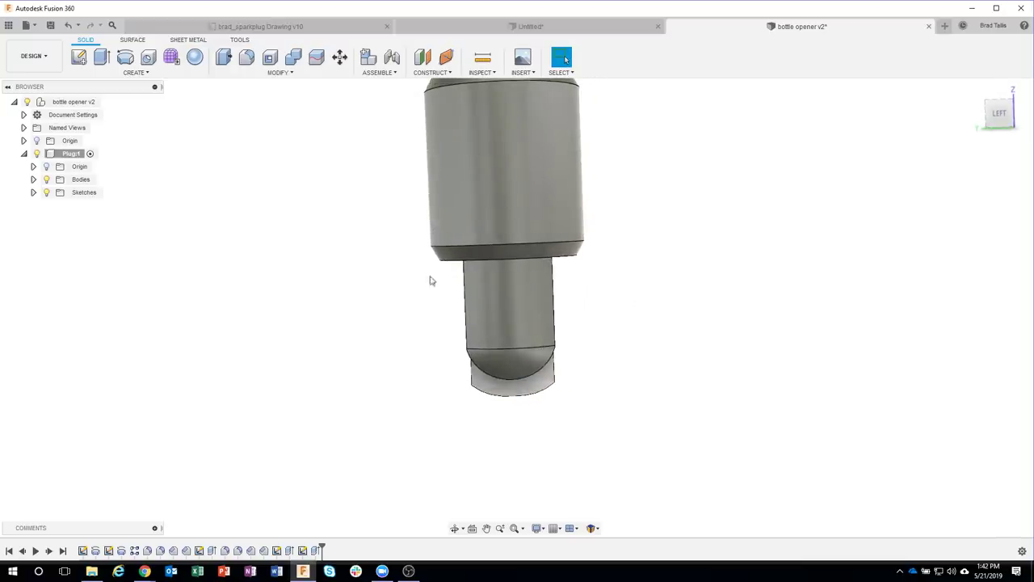
mouse_move(493, 320)
middle_mouse_down("shift")
mouse_move(610, 349)
mouse_move(483, 296)
middle_mouse_up("shift")
mouse_move(468, 329)
middle_mouse_down("shift")
mouse_move(603, 291)
mouse_move(572, 283)
mouse_move(567, 315)
middle_mouse_up("shift")
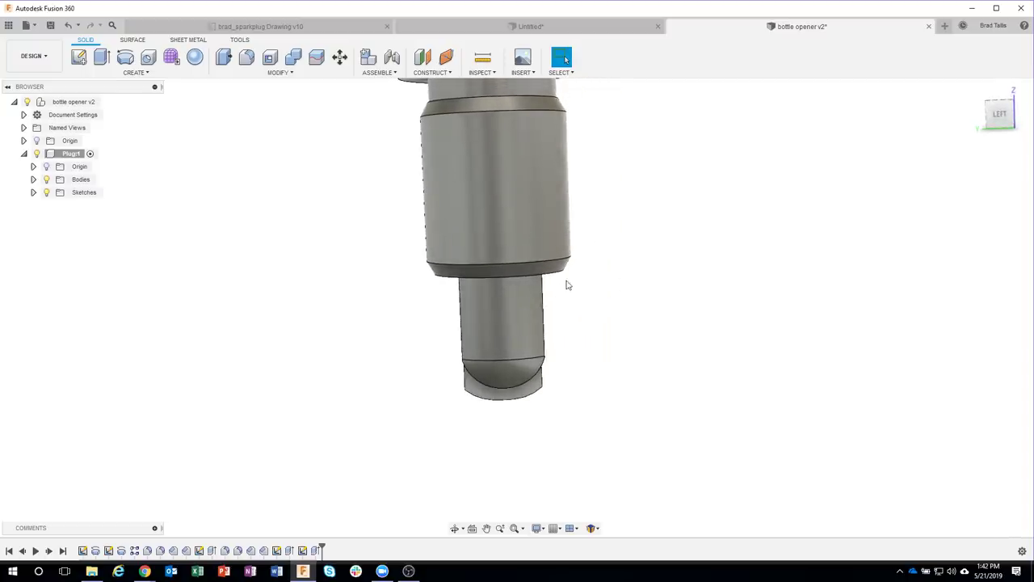
mouse_move(603, 389)
middle_mouse_down("shift")
mouse_move(676, 393)
mouse_move(730, 377)
mouse_move(716, 344)
middle_mouse_up("shift")
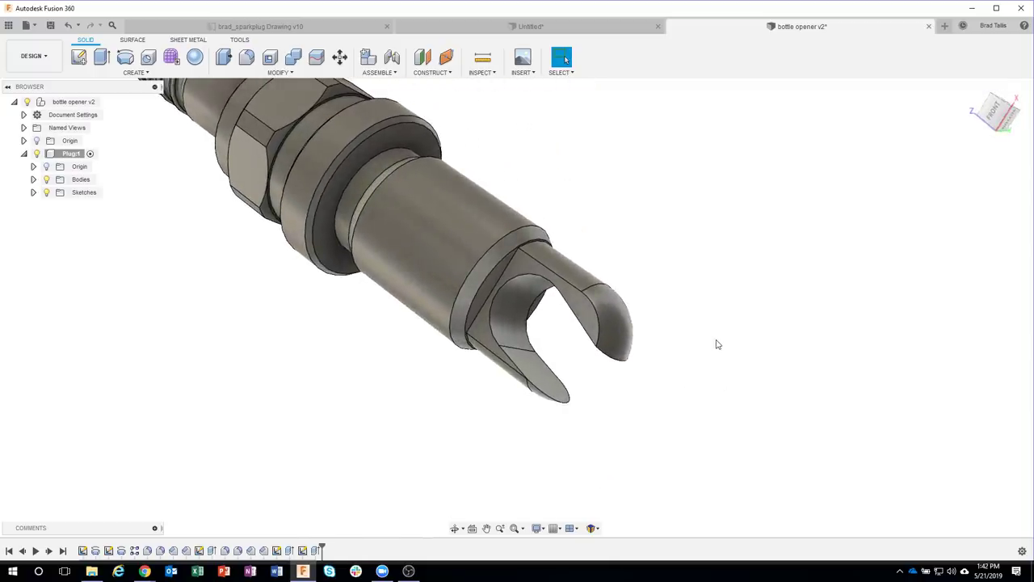
middle_click_drag(706, 307, 678, 298, "shift")
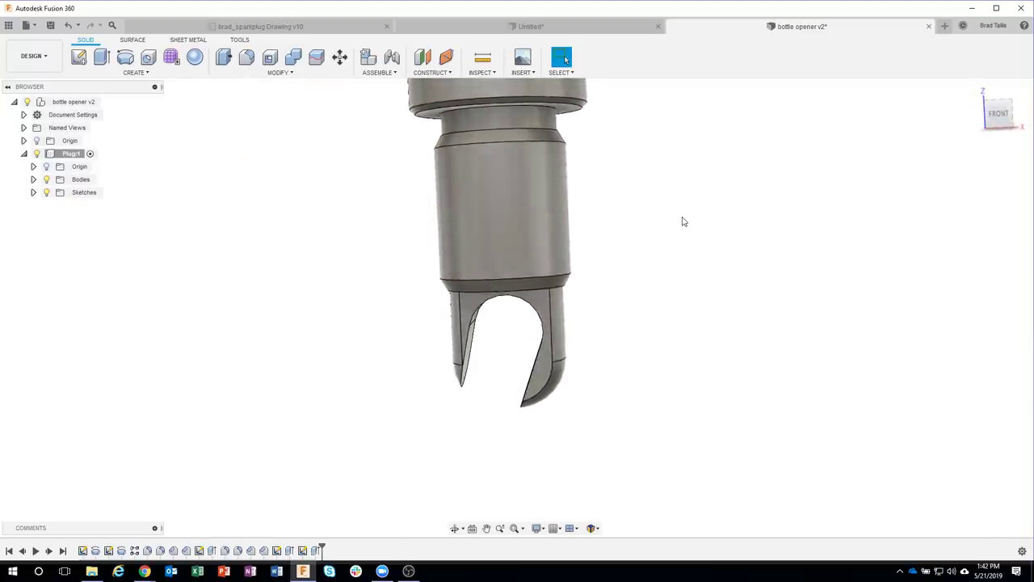
Step: In the spark plug drawing, zoom into Detail C to check the 135° dimension, then return to bottle opener v2
left_click(326, 27)
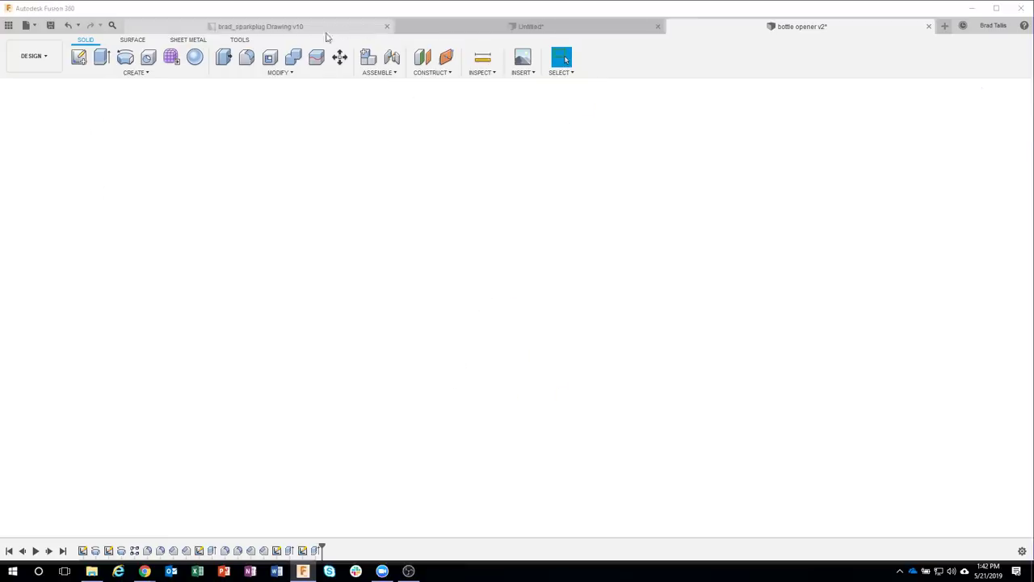
scroll(549, 281, "down", 3)
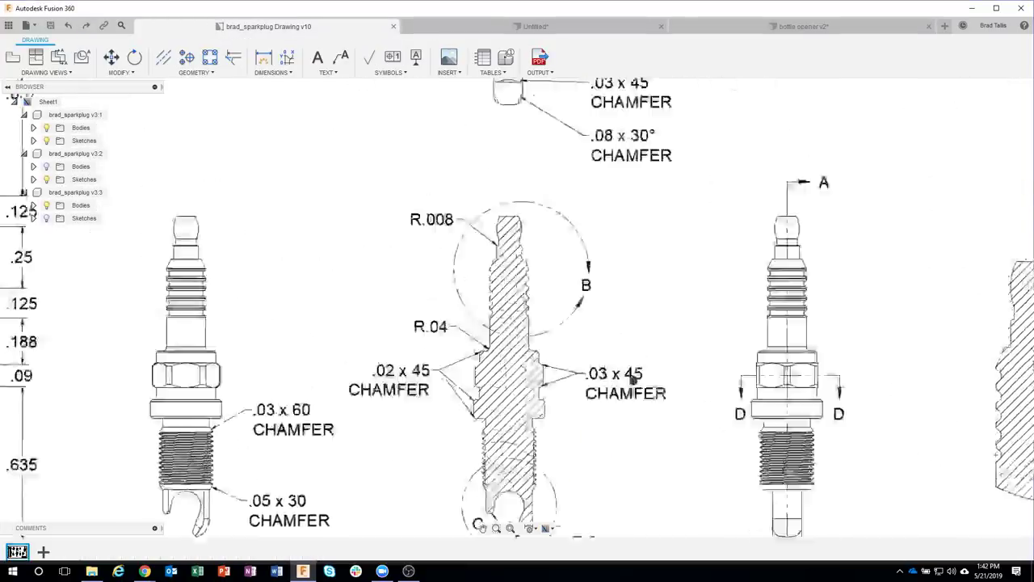
scroll(436, 234, "up", 2)
scroll(437, 242, "up", 2)
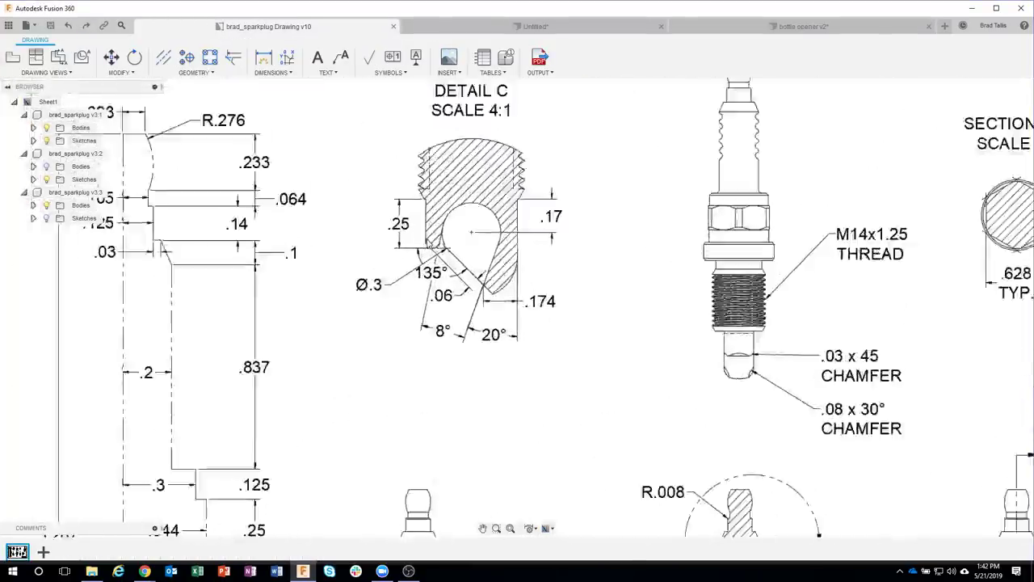
scroll(437, 246, "up", 2)
scroll(434, 252, "up", 2)
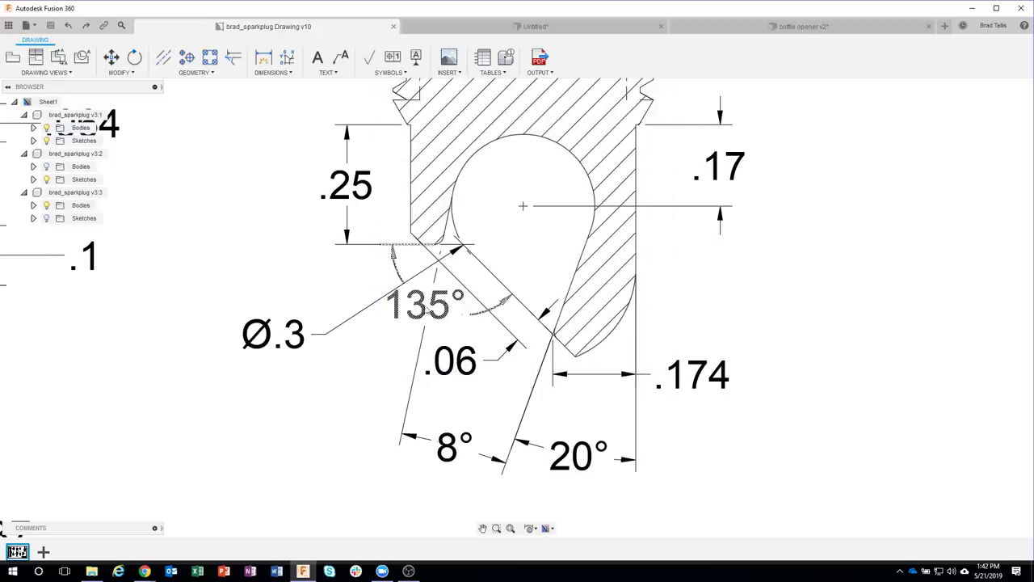
left_click(420, 305)
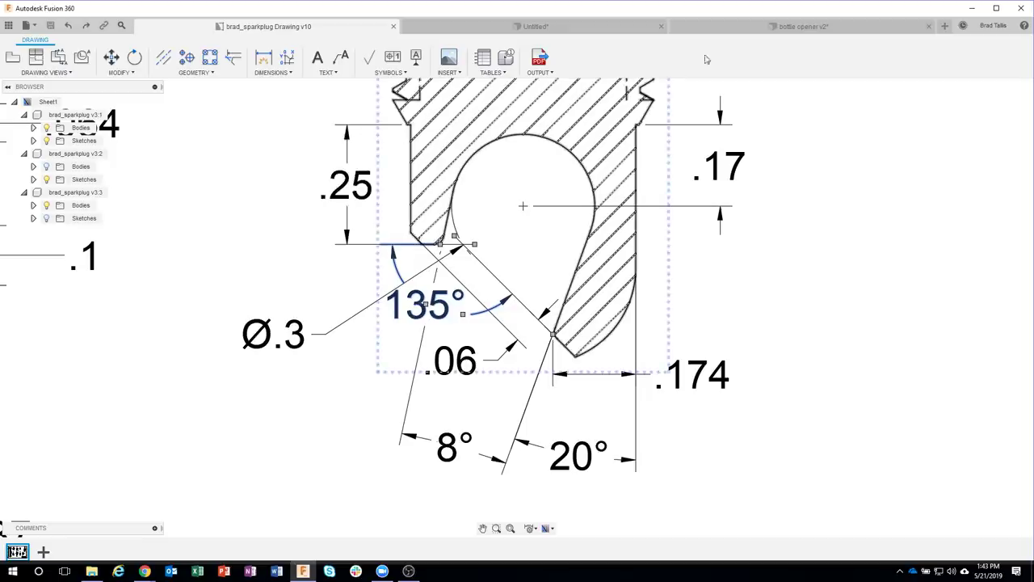
left_click(749, 32)
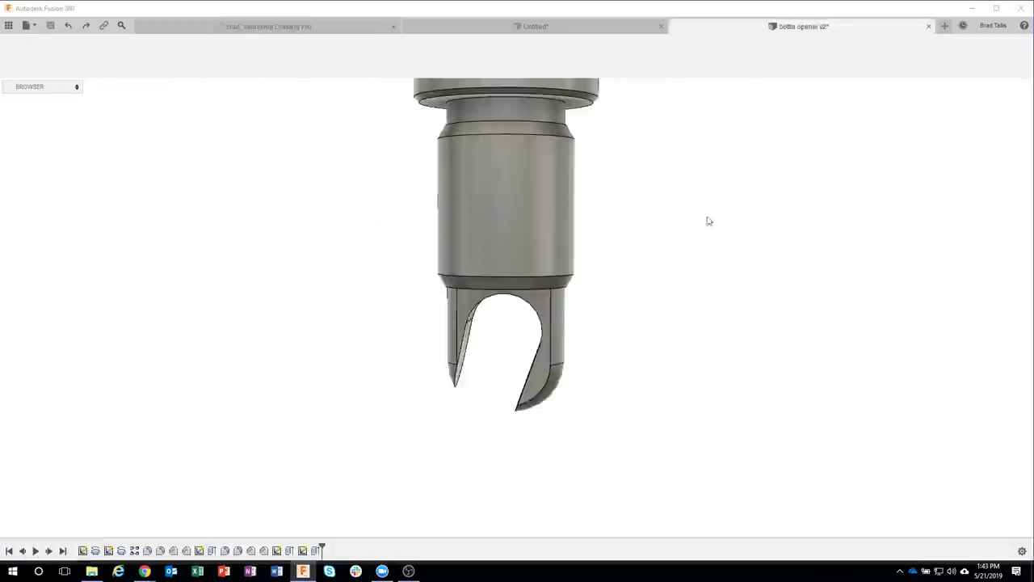
Step: Start a new sketch and pick the plane at the hooked tip to sketch on
left_click(78, 56)
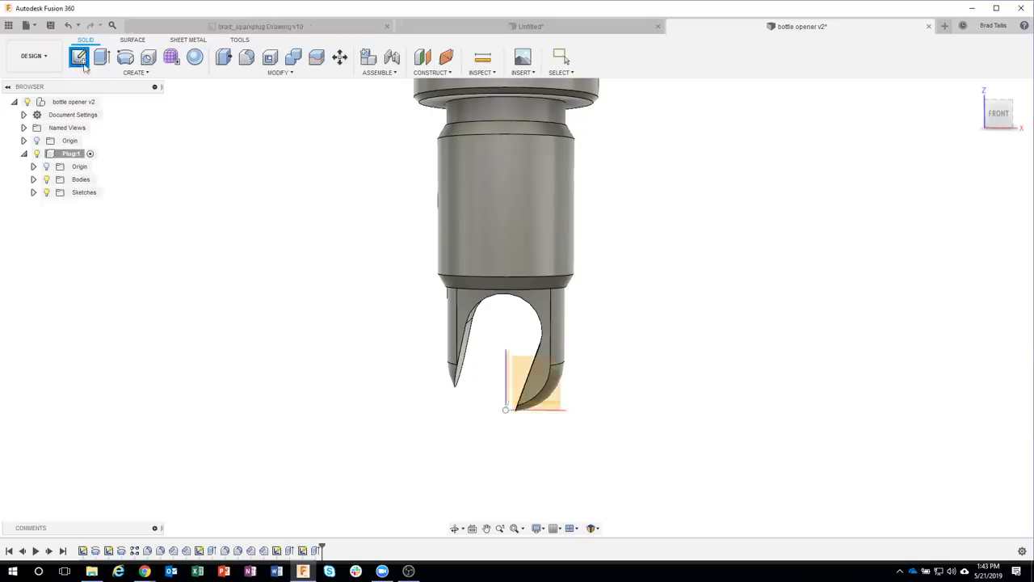
left_click(525, 380)
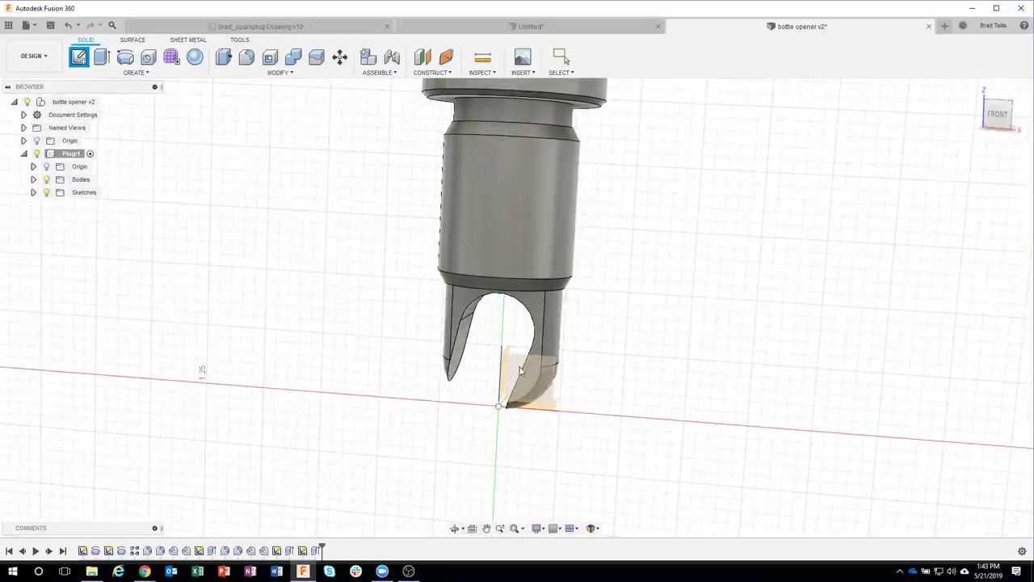
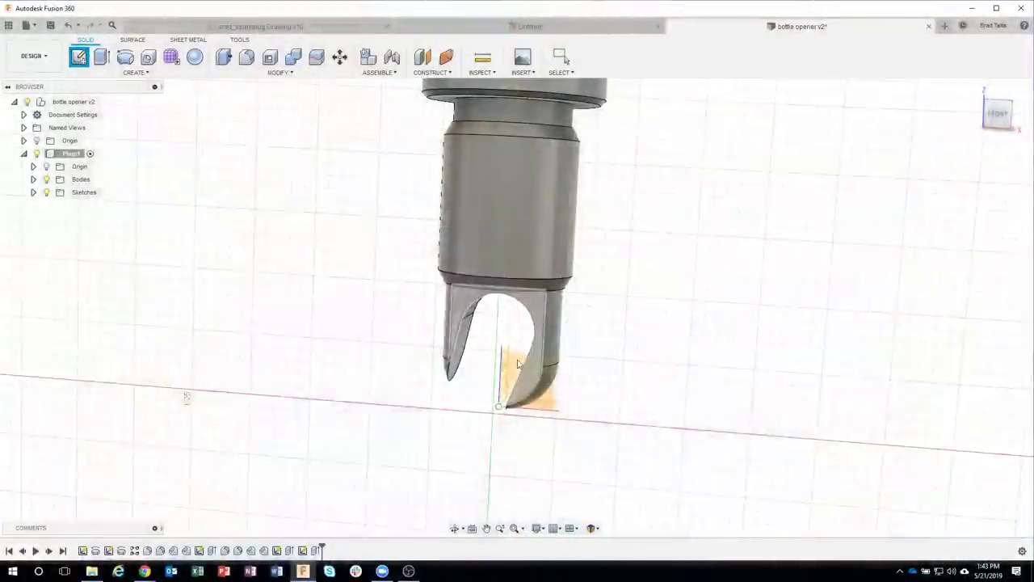
Step: Start a sketch on the plug's front plane and pick the Line tool
left_click(501, 354)
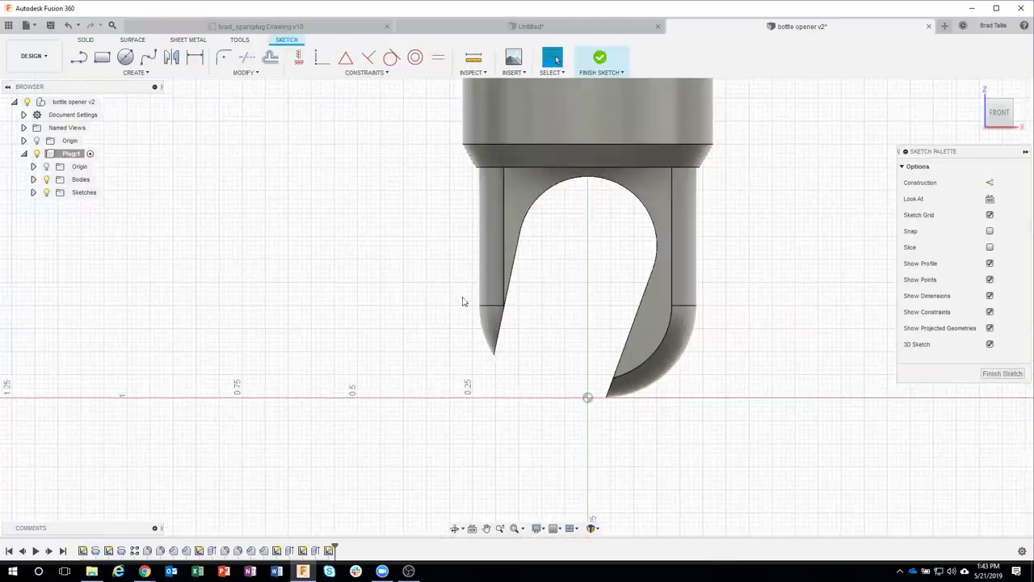
left_click(80, 58)
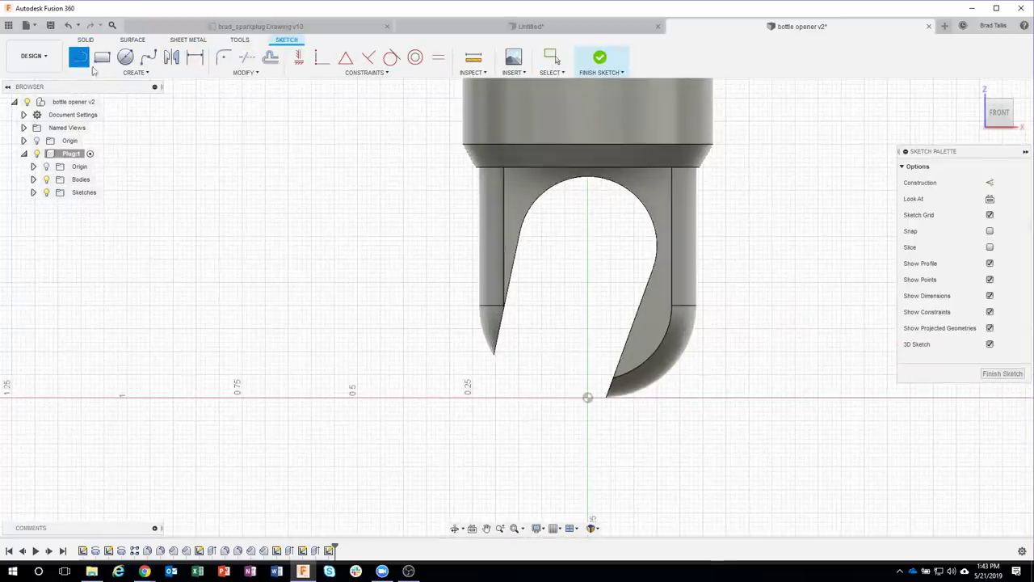
Step: Draw a closed four-line profile with top, slanted, bottom and vertical edges around the hook's tip
left_click(437, 283)
left_click(526, 283)
left_click_drag(526, 283, 696, 418)
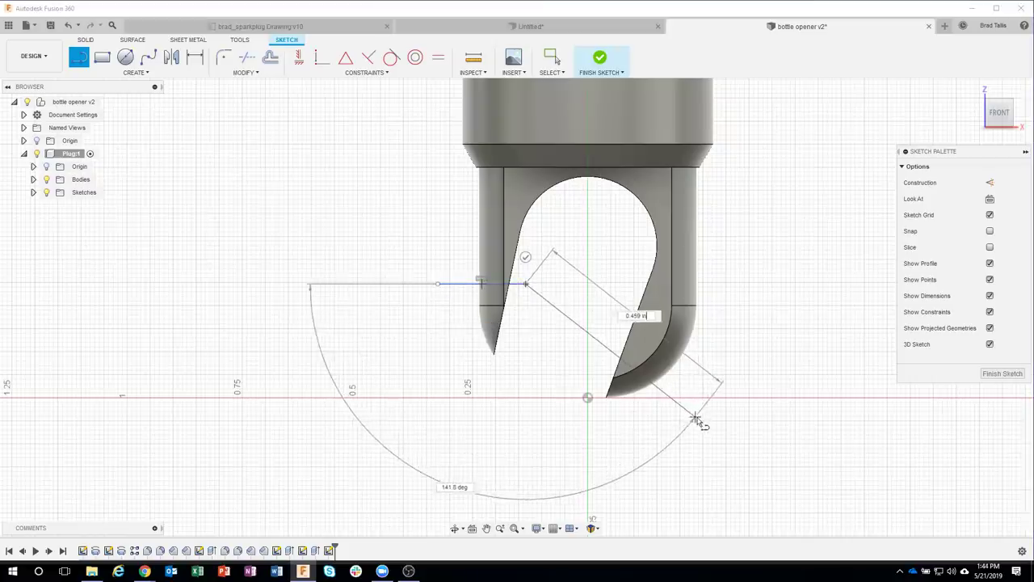
left_click(696, 418)
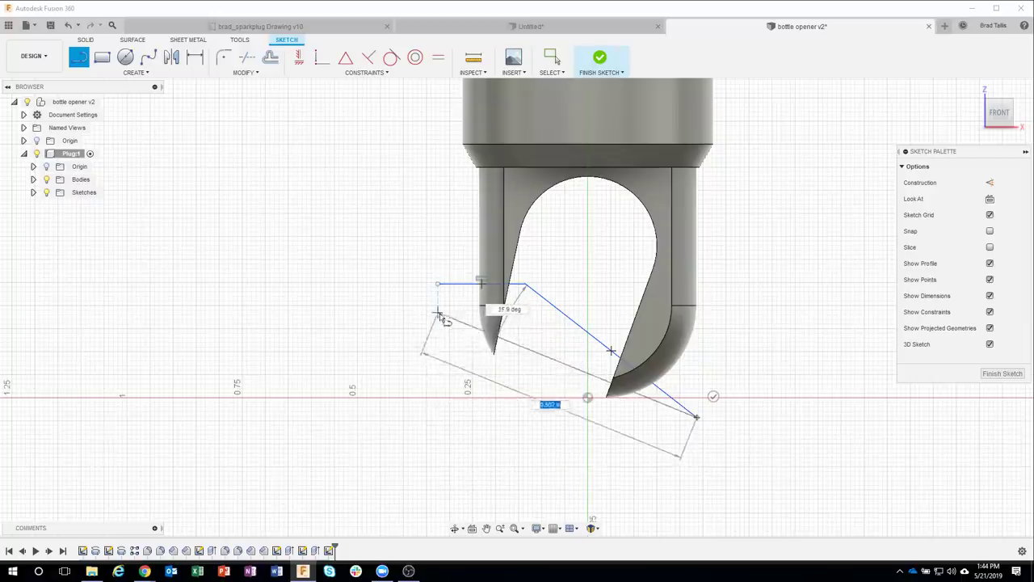
left_click(438, 418)
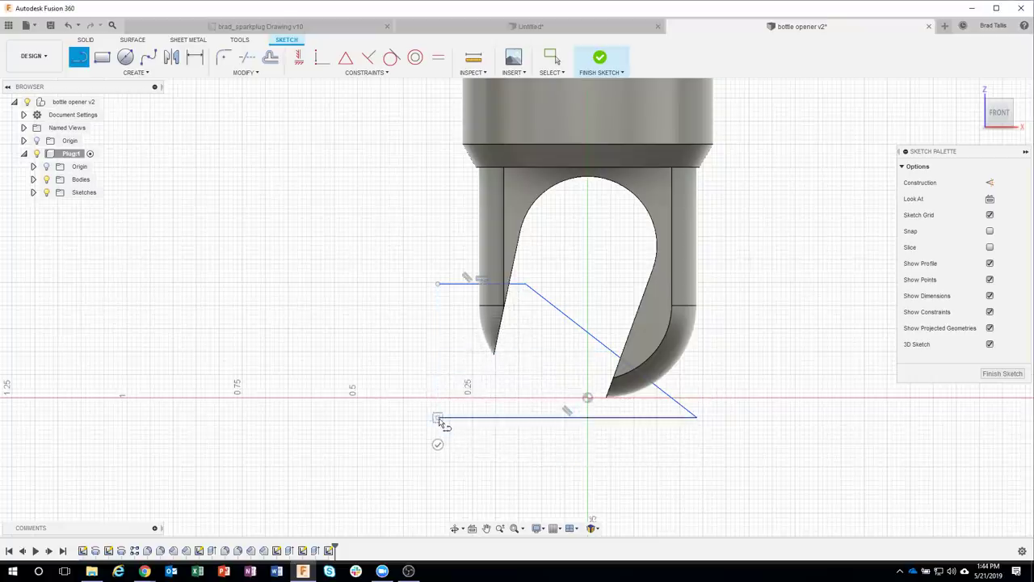
left_click(438, 285)
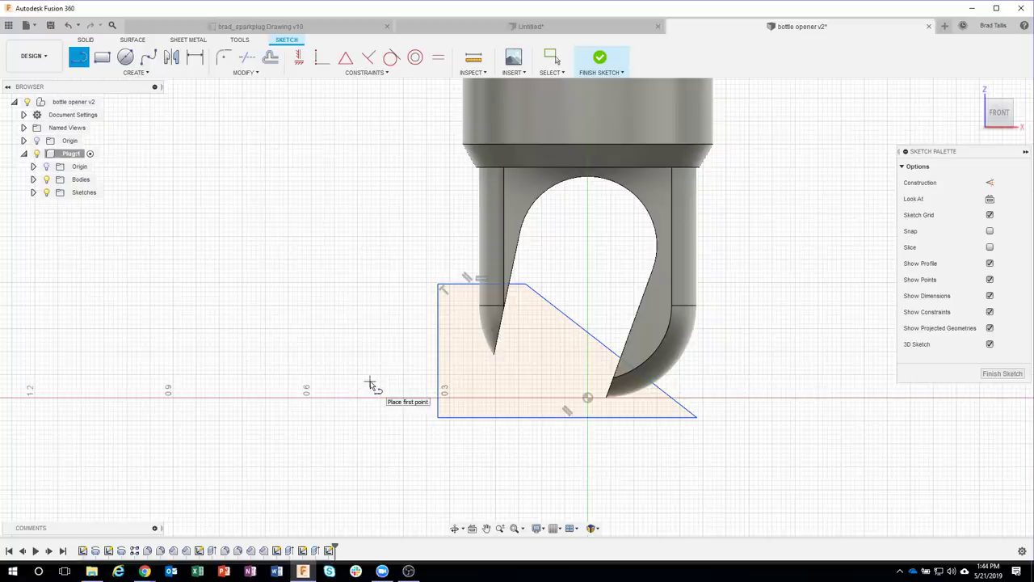
Step: Dimension the angle between the profile's top edge and slanted side to 135°
key("d")
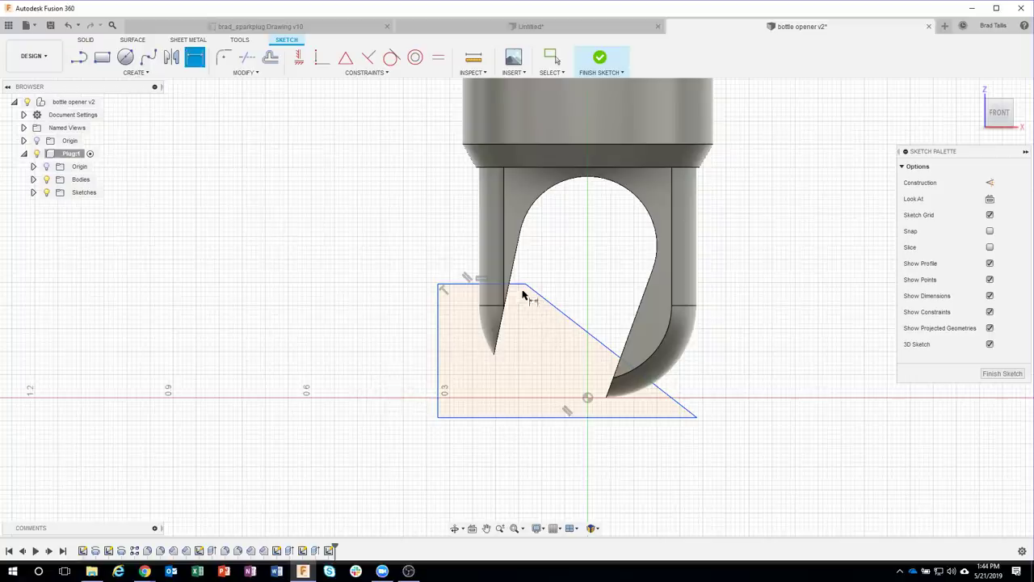
left_click(518, 286)
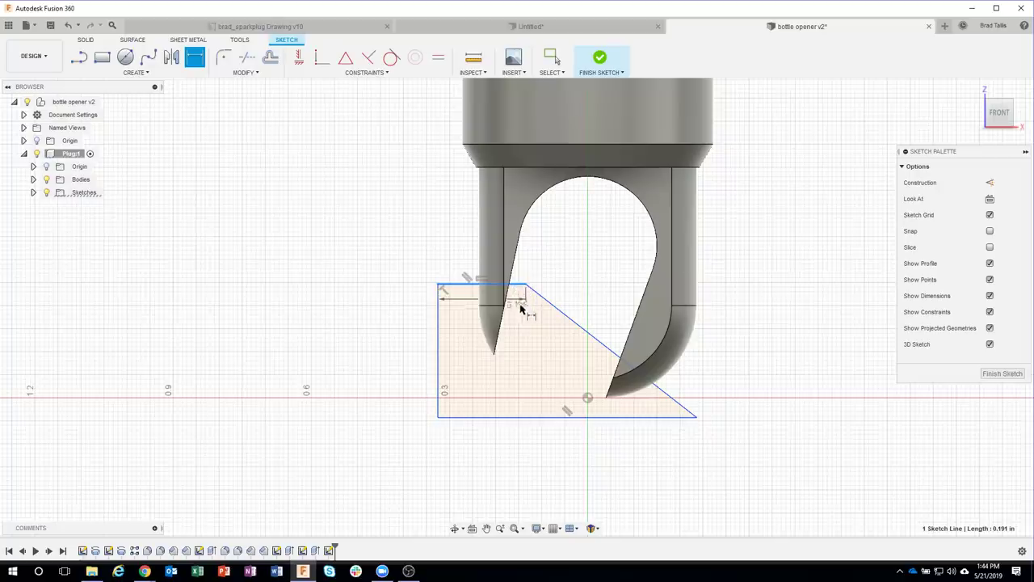
left_click(566, 317)
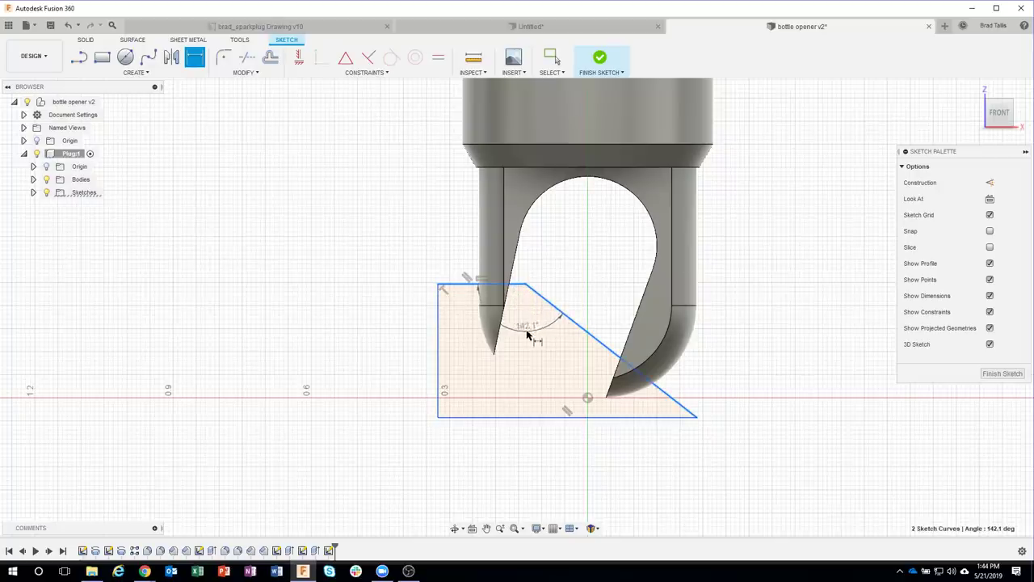
left_click(524, 335)
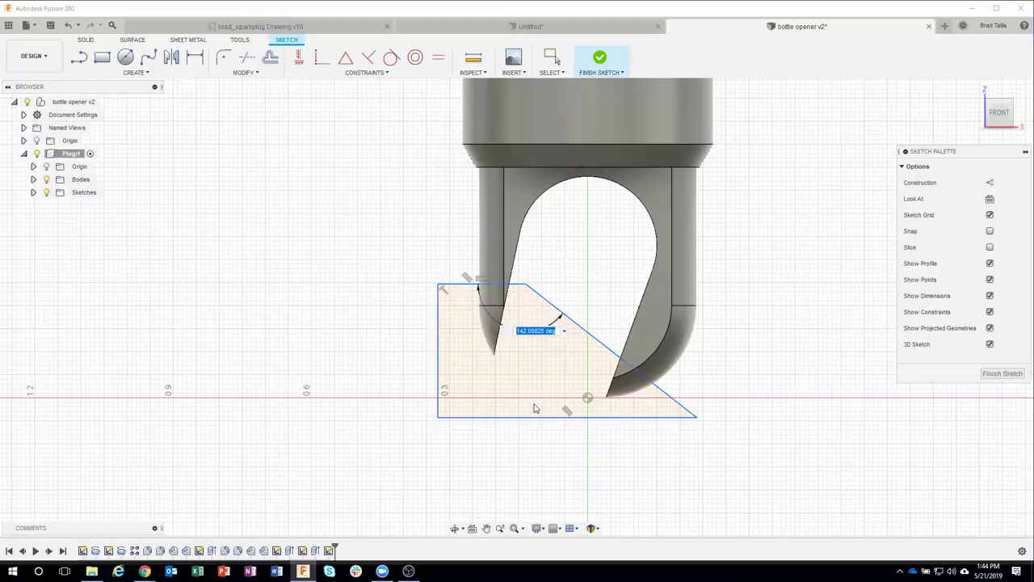
type("135")
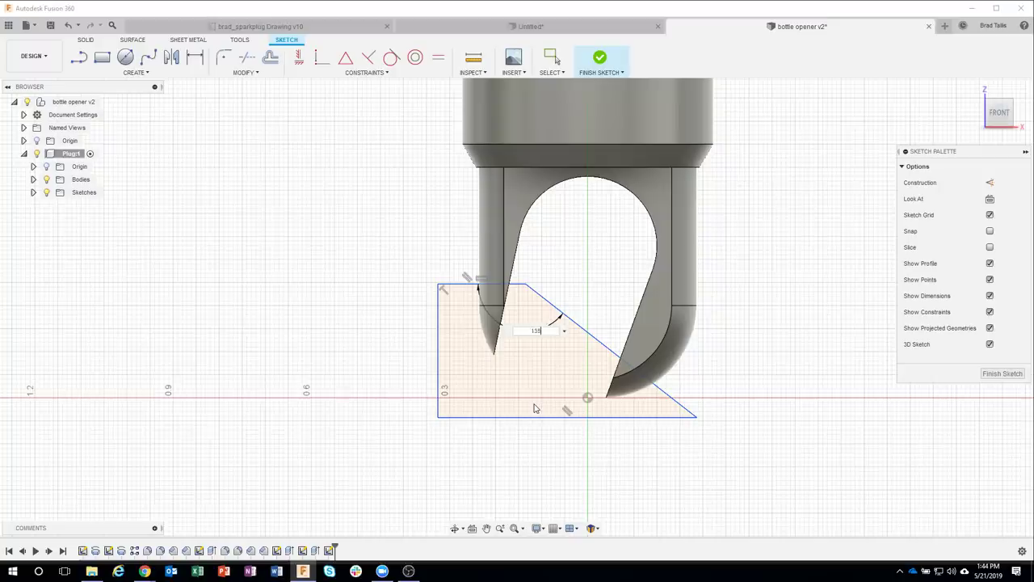
key("Return")
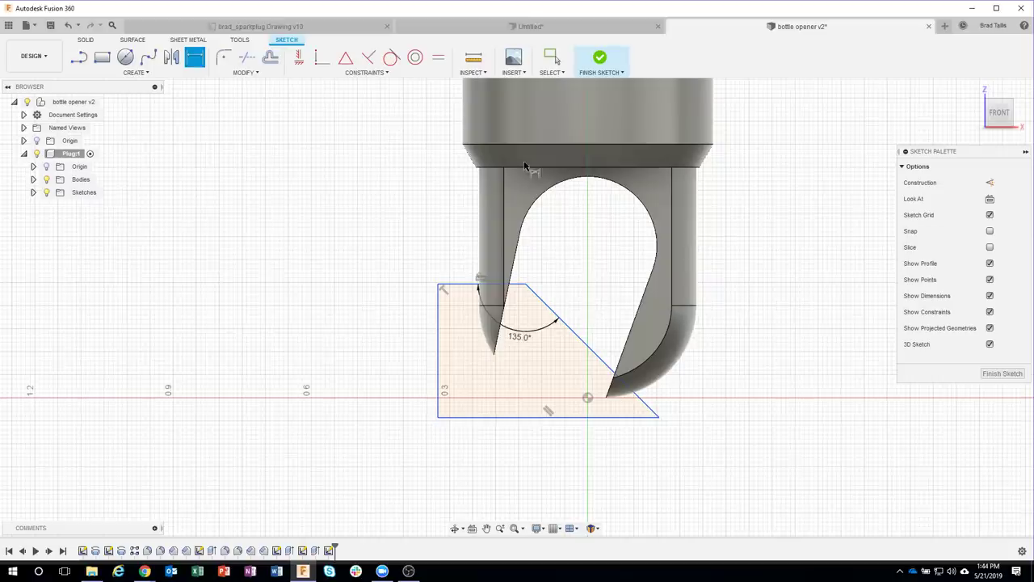
Step: Set the vertical distance from the slot's top edge to the profile's top edge to 0.25
left_click(483, 169)
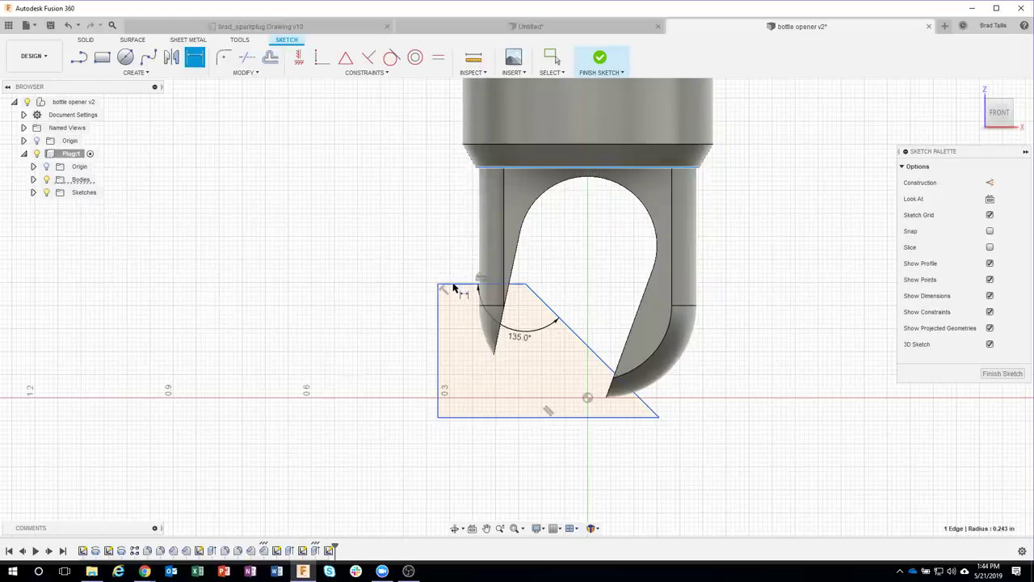
left_click(461, 286)
left_click(453, 226)
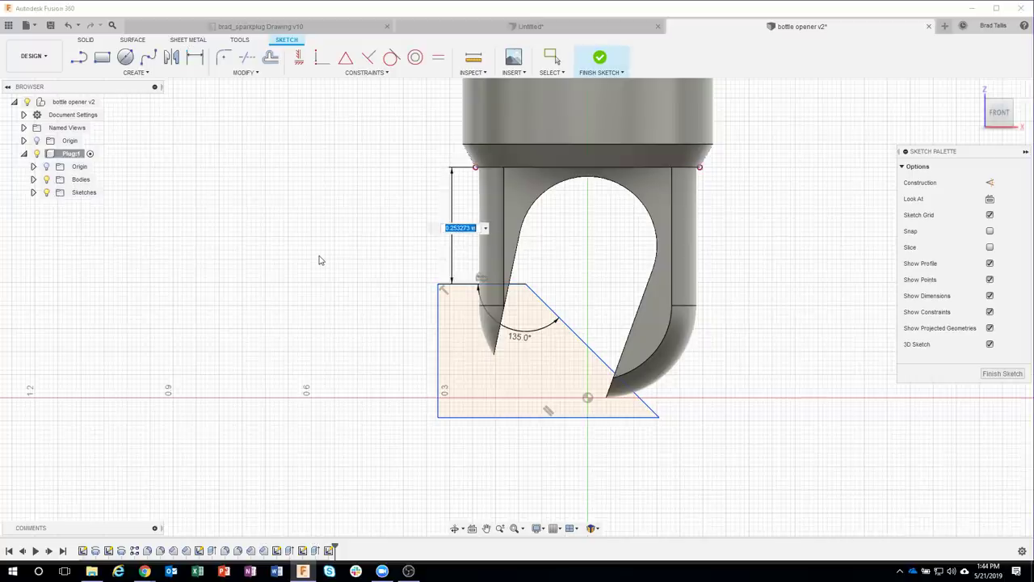
key("BackSpace")
type("0.25")
key("Return")
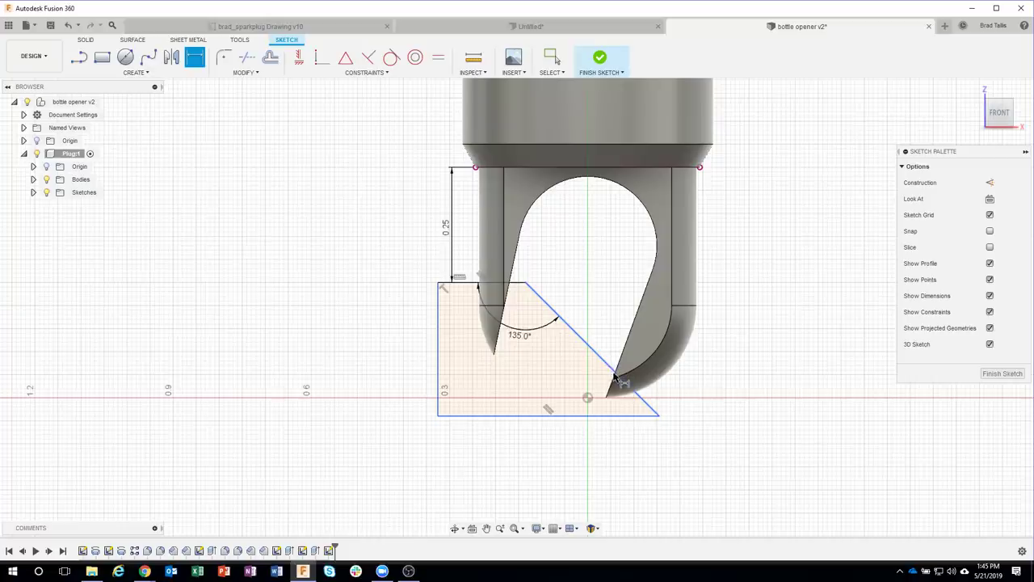
left_click(617, 376)
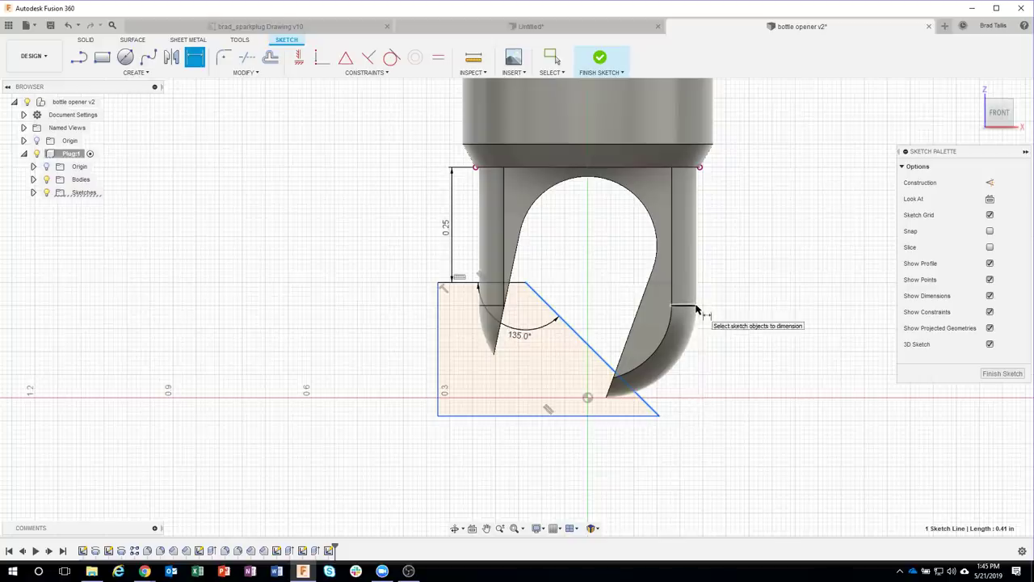
left_click(698, 310)
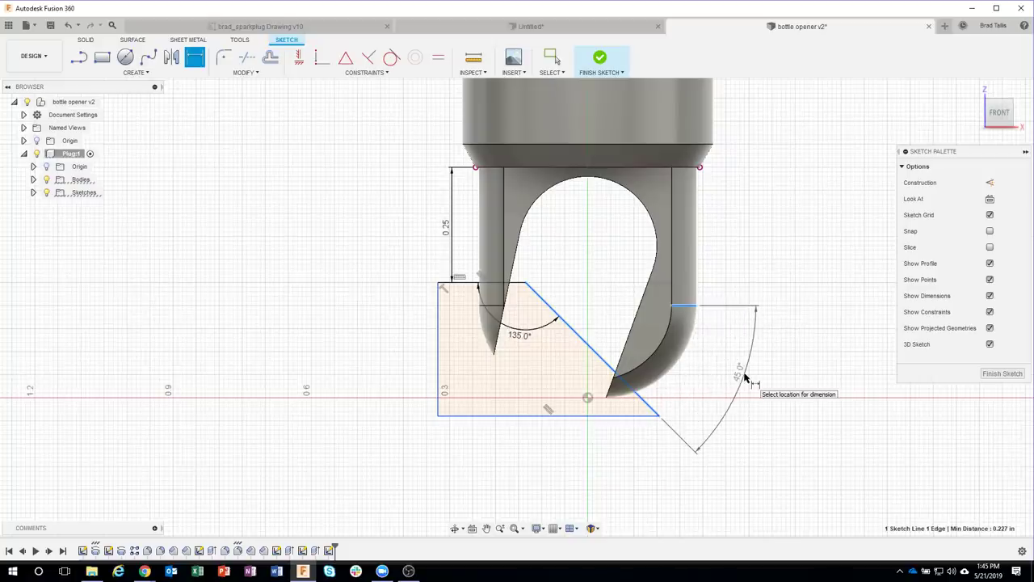
key("Escape")
scroll(614, 364, "up", 4)
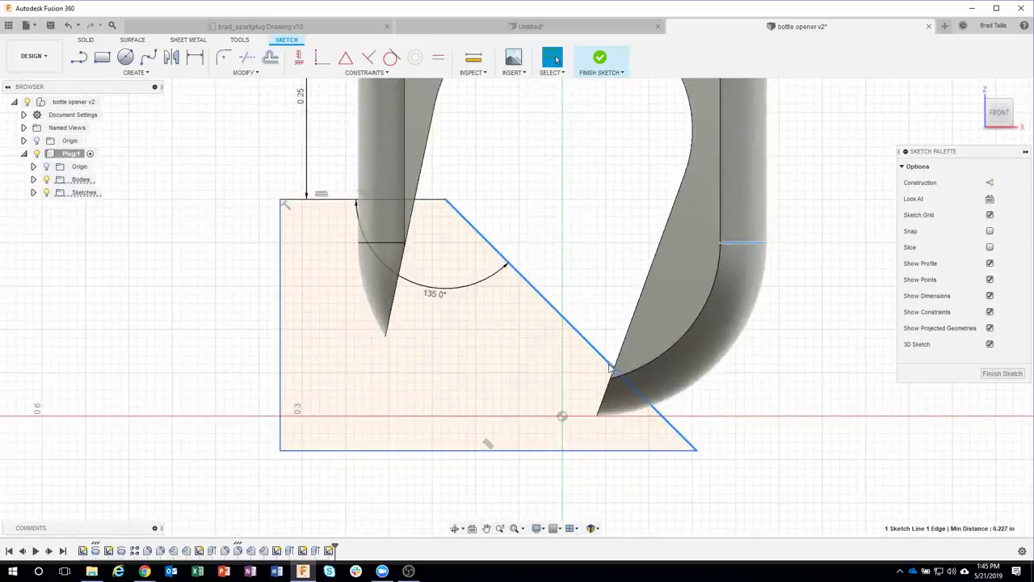
scroll(615, 372, "down", 2)
scroll(762, 415, "down", 1)
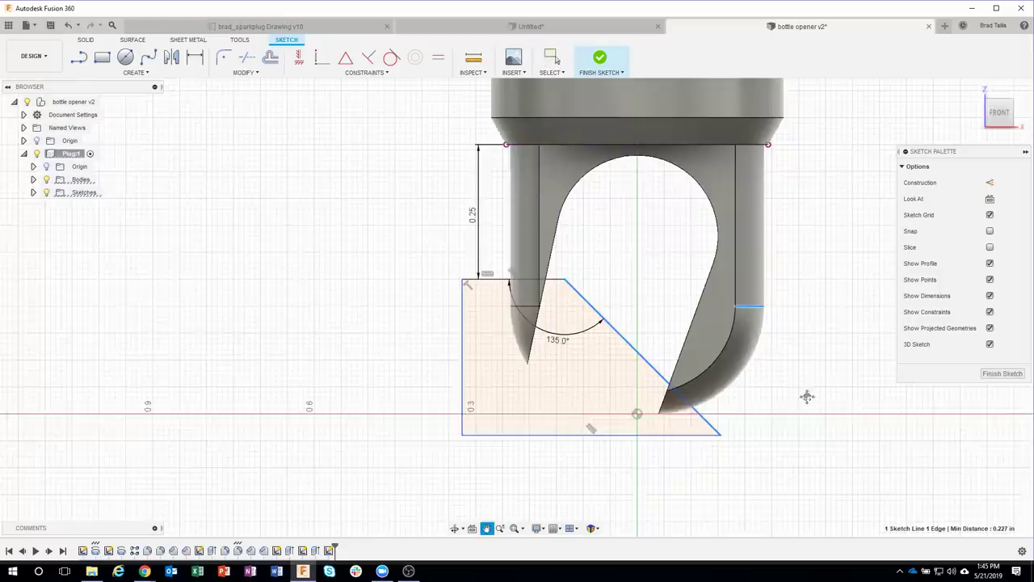
scroll(800, 400, "down", 1)
scroll(790, 399, "down", 1)
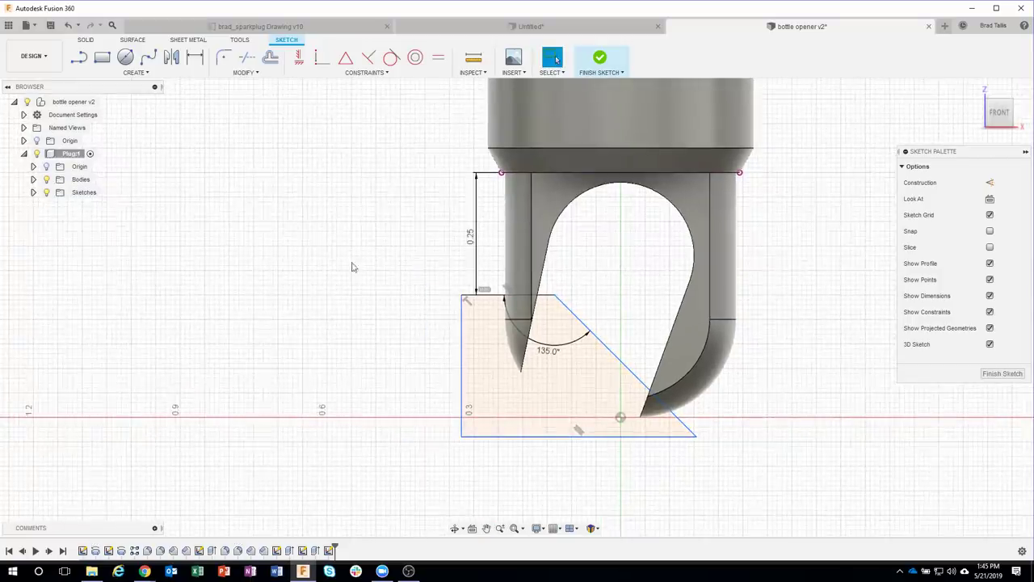
Step: Project the plug body's edges into the sketch, briefly hiding bodies to check the projected curves
left_click(135, 72)
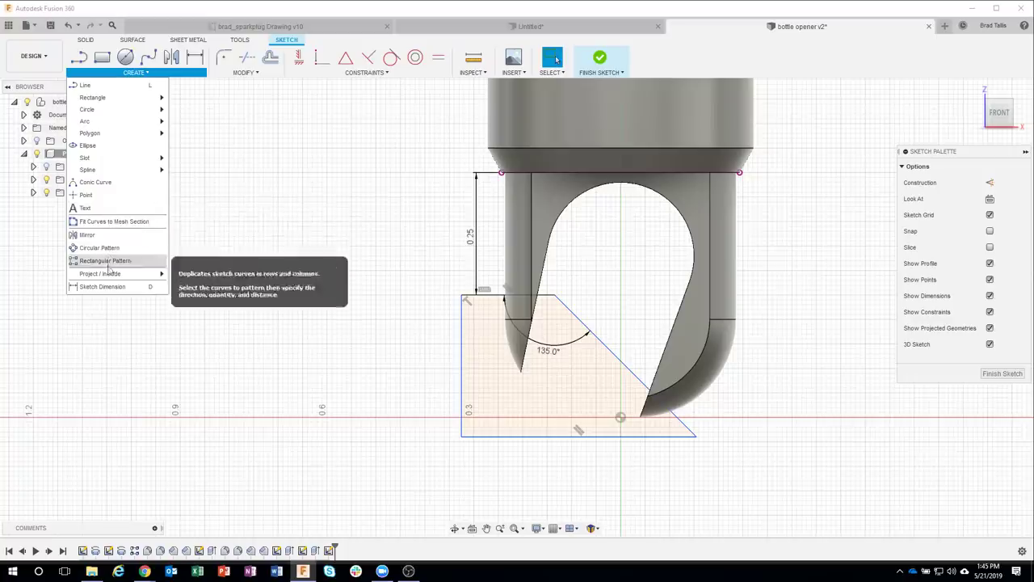
mouse_move(100, 273)
left_click(196, 279)
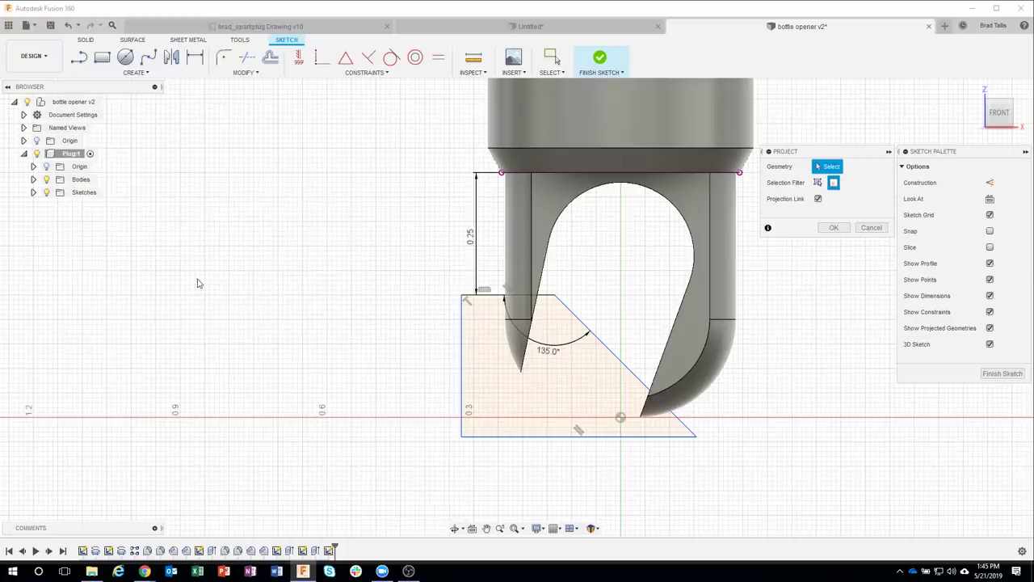
left_click(724, 299)
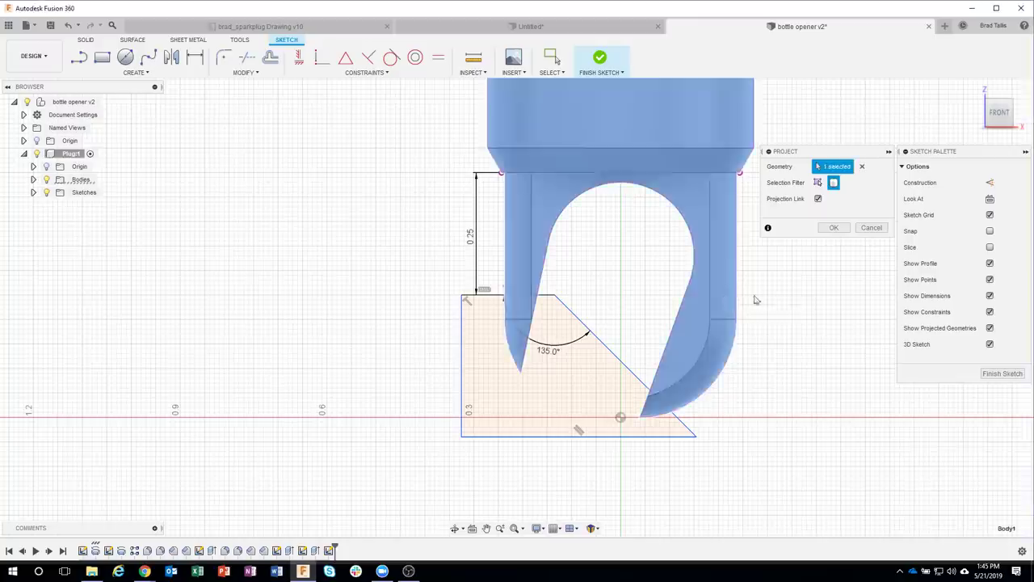
left_click(834, 227)
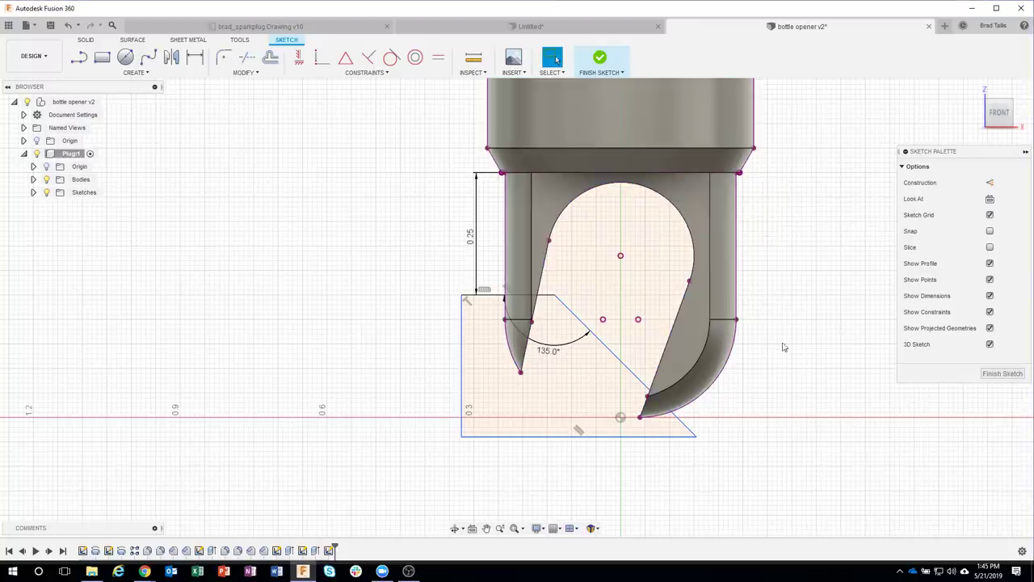
left_click(47, 179)
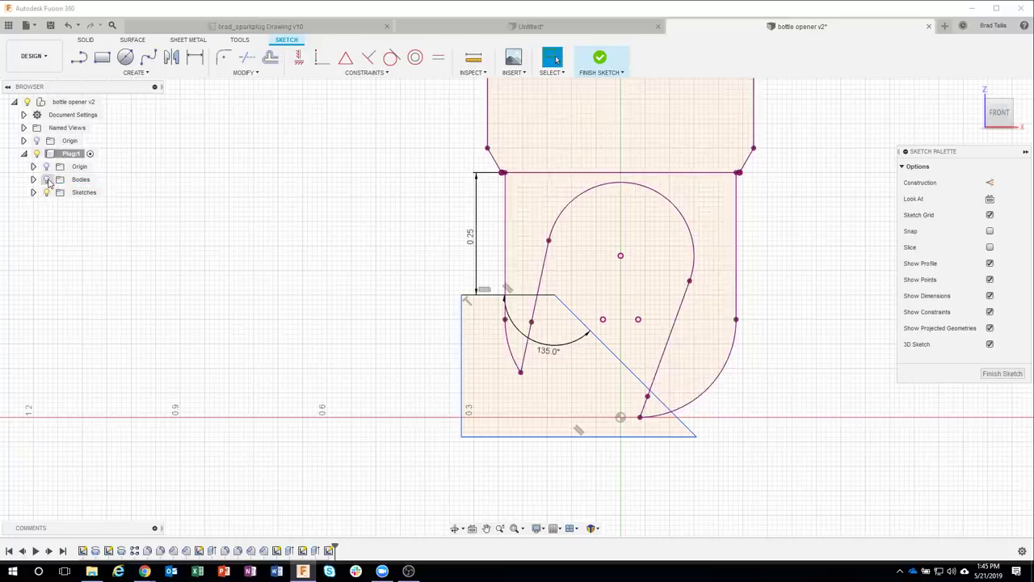
left_click(47, 180)
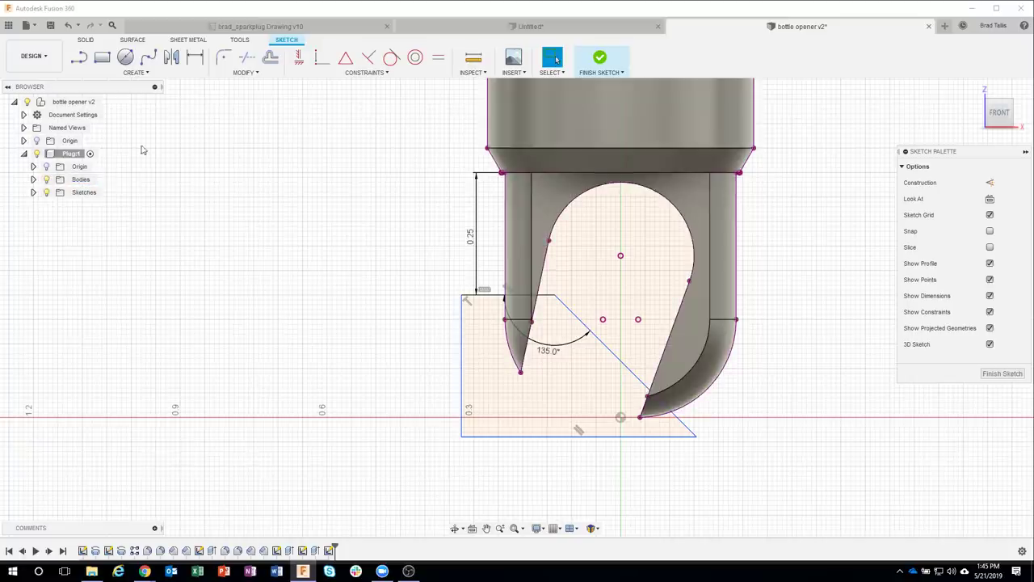
left_click(195, 57)
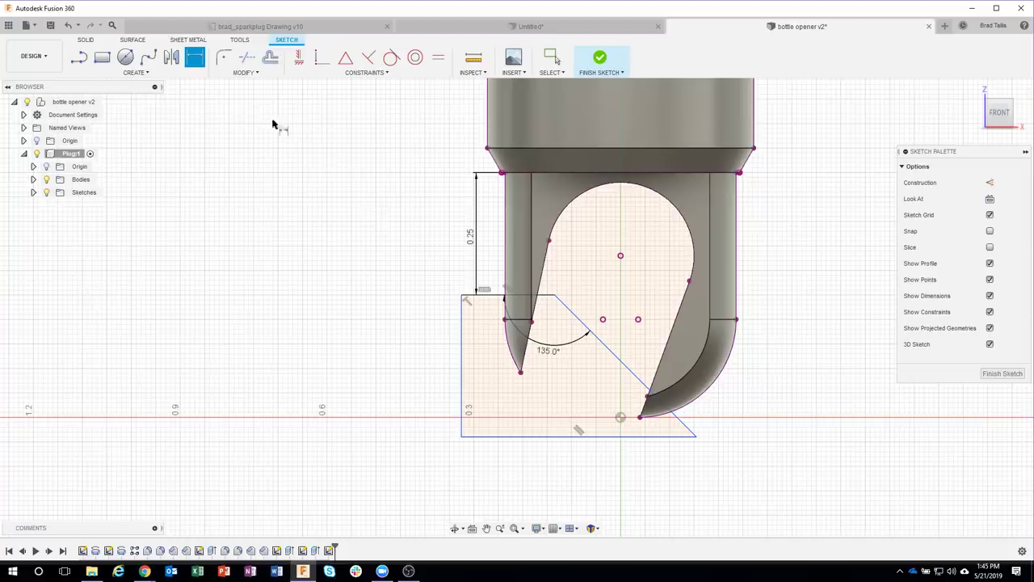
Step: Add a point on the diagonal line and dimension it 0.174 horizontally to the right corner
left_click(147, 73)
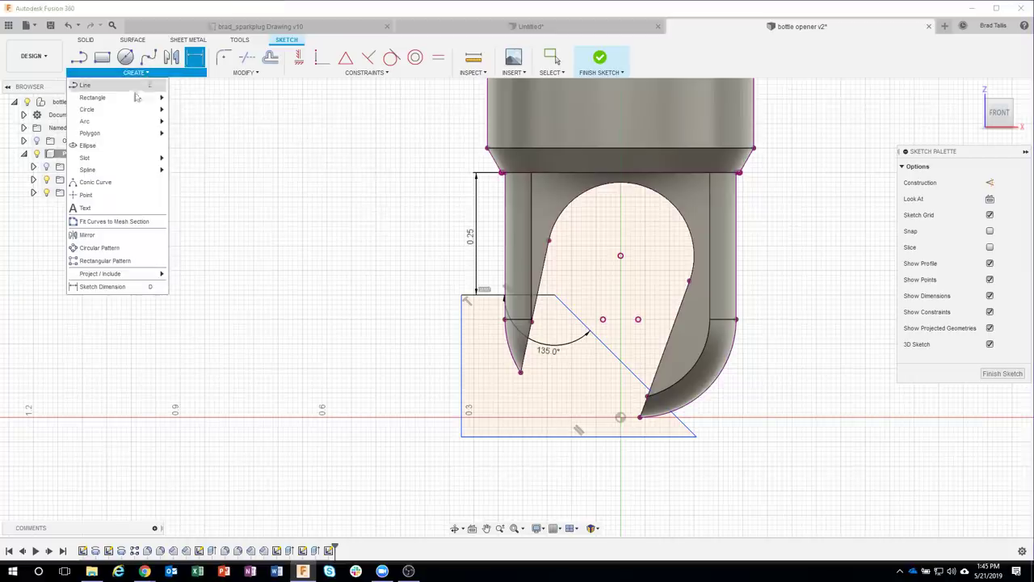
left_click(113, 202)
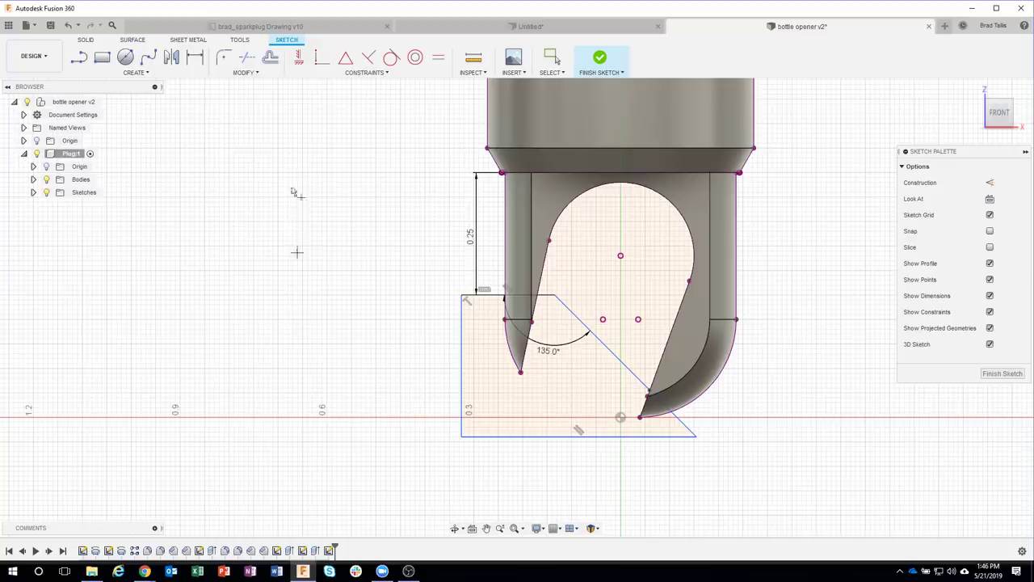
left_click(194, 57)
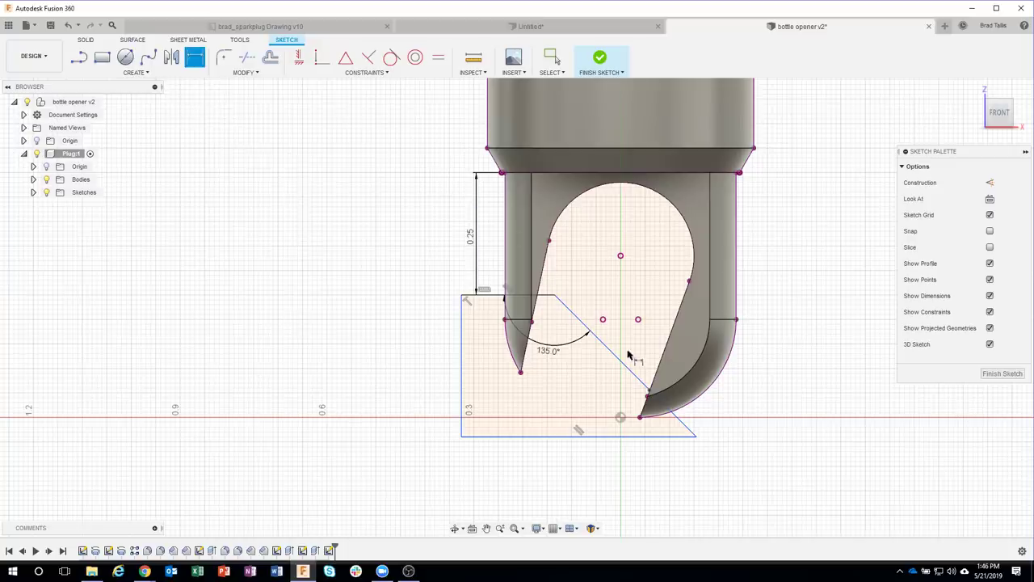
left_click(650, 393)
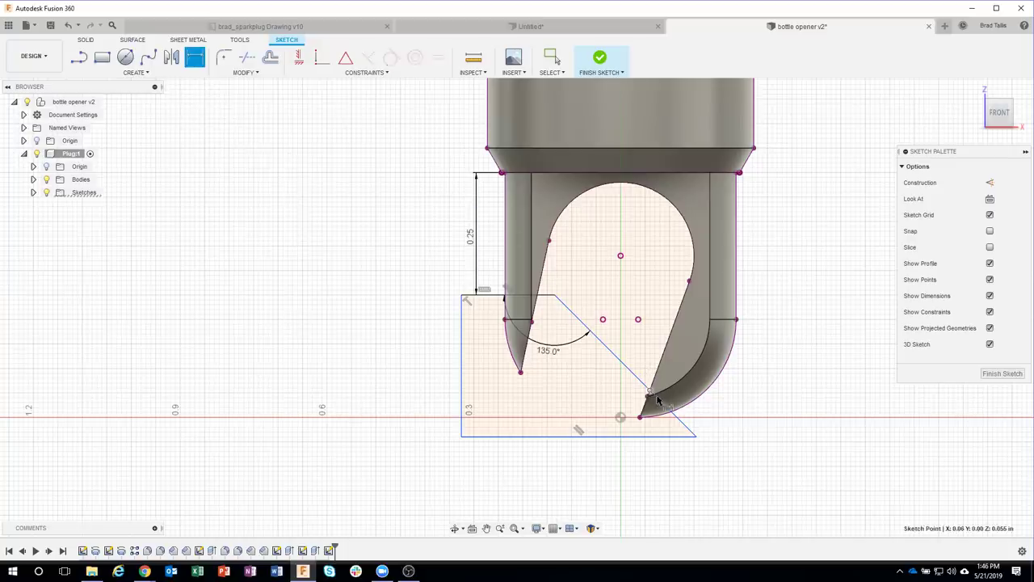
left_click(736, 320)
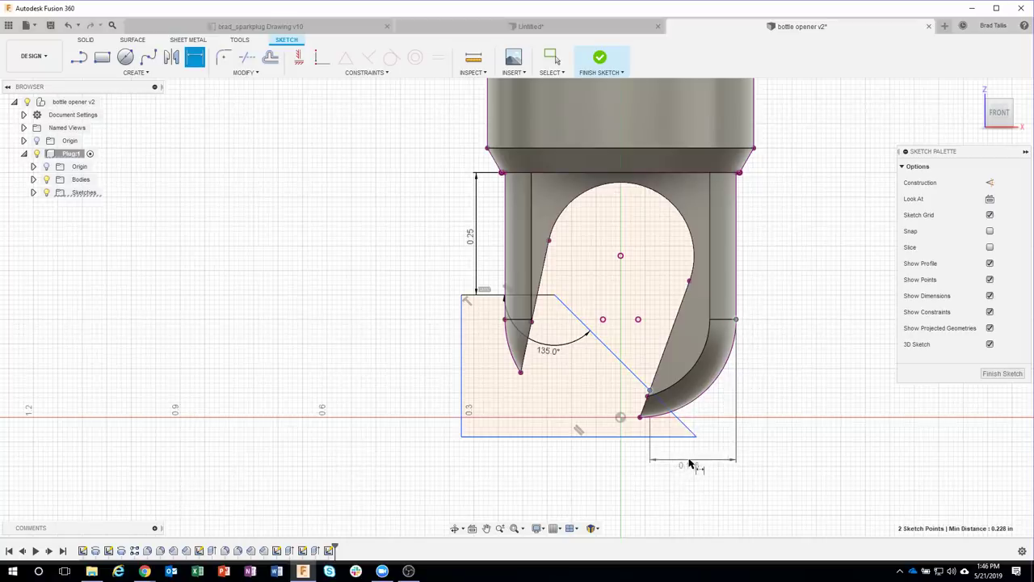
left_click(689, 461)
type(".174")
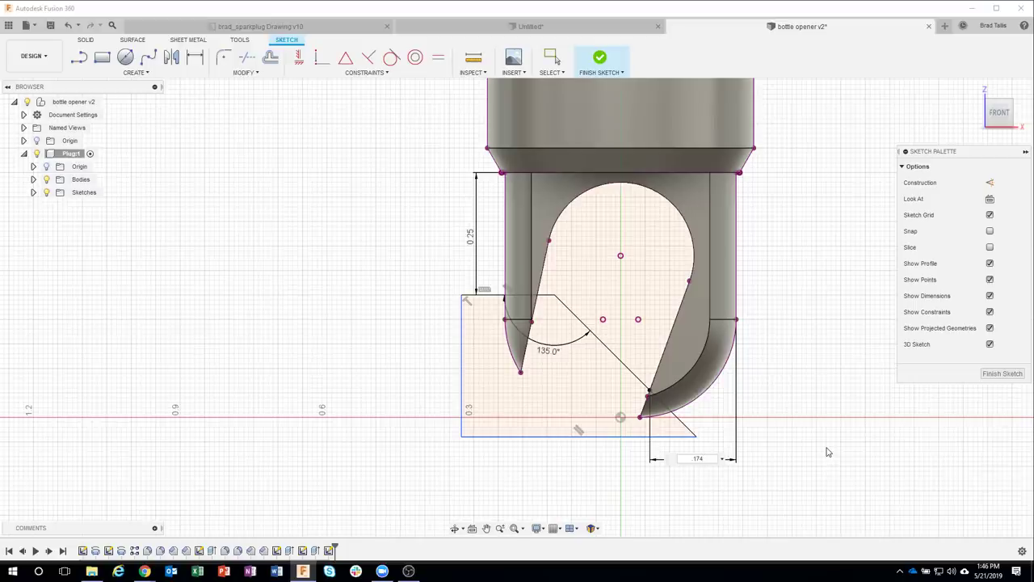
key("Return")
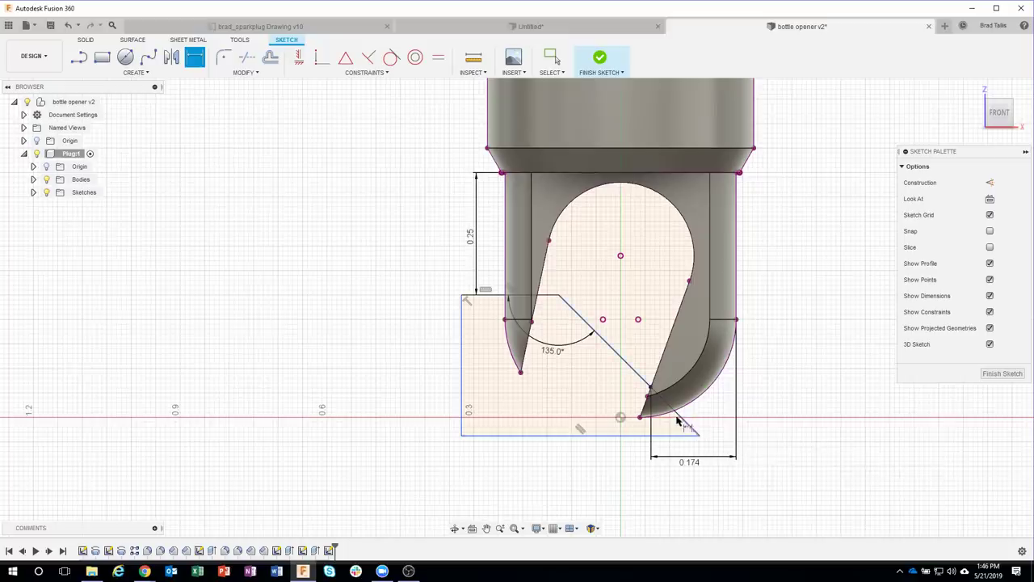
Step: Undo and redo the 0.174 dimension to verify it while zooming around the tip
scroll(642, 408, "up", 2)
scroll(629, 388, "up", 2)
scroll(602, 319, "up", 1)
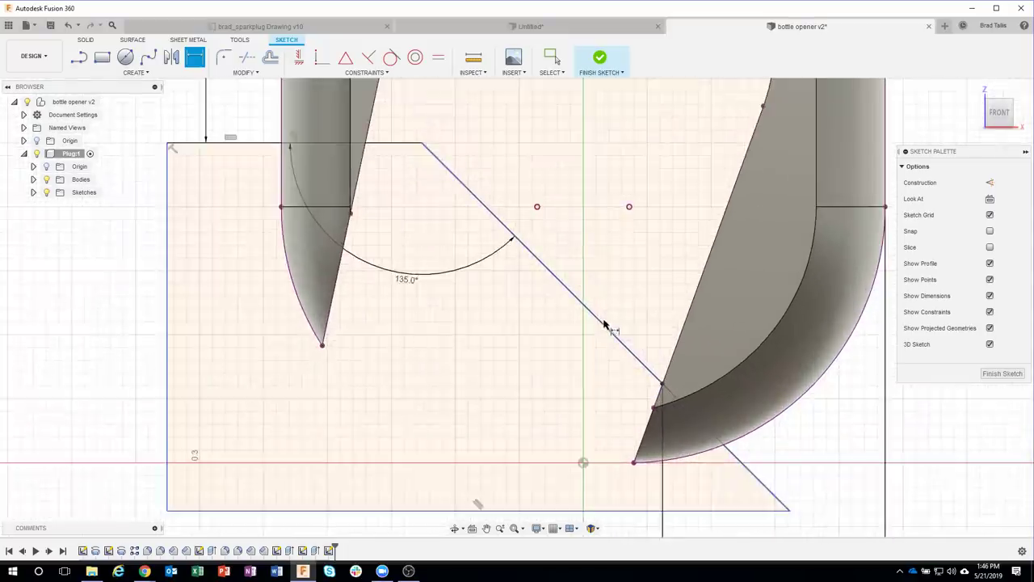
middle_click_drag(666, 327, 600, 234)
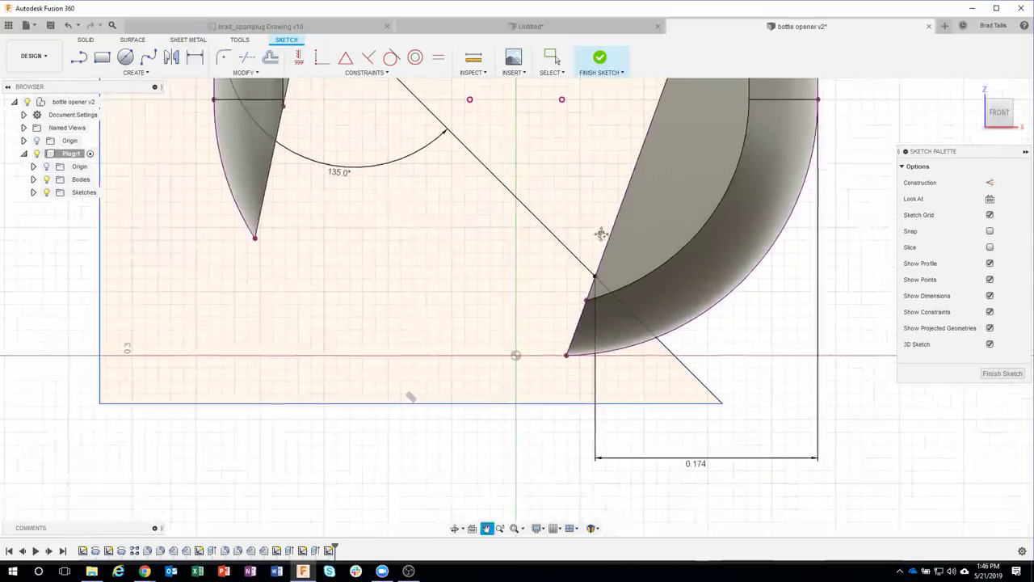
key("Escape")
left_click(69, 26)
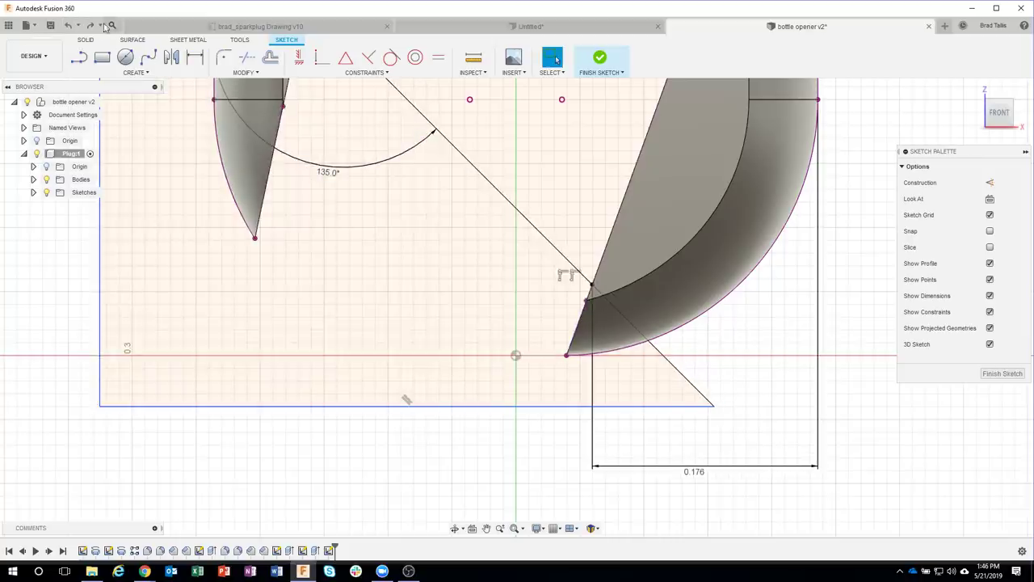
left_click(93, 25)
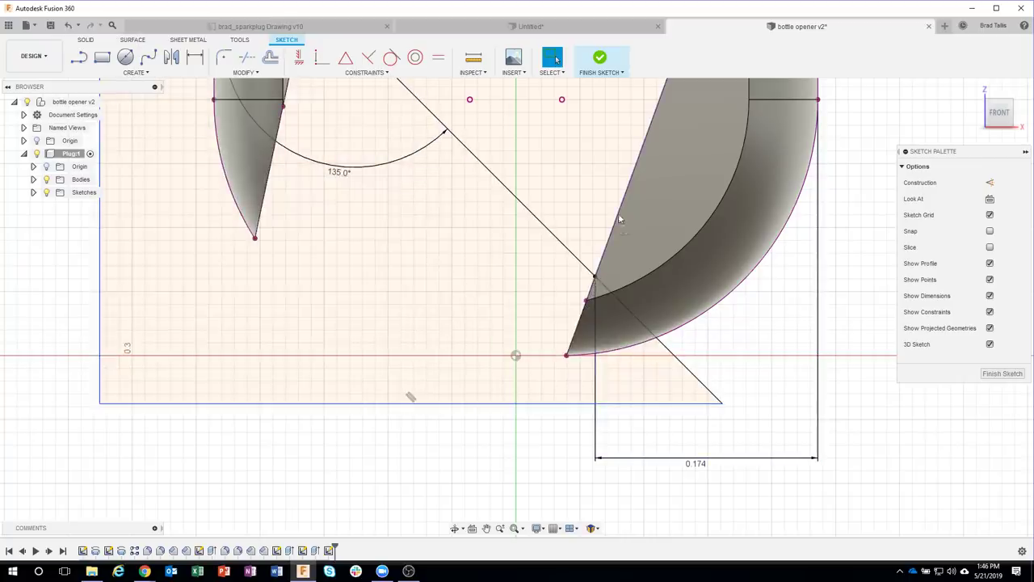
scroll(598, 433, "down", 1)
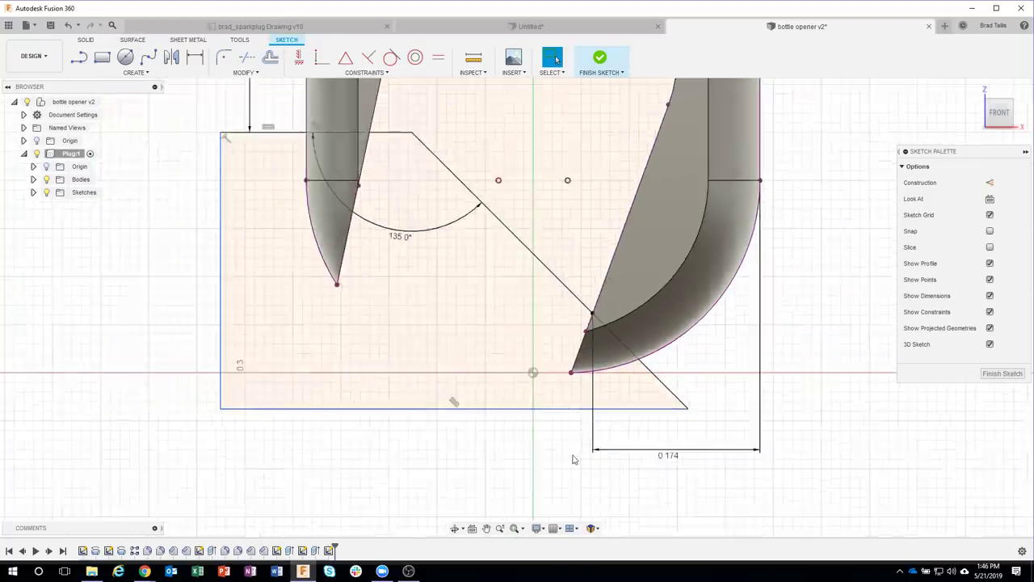
scroll(570, 459, "down", 1)
scroll(362, 424, "down", 1)
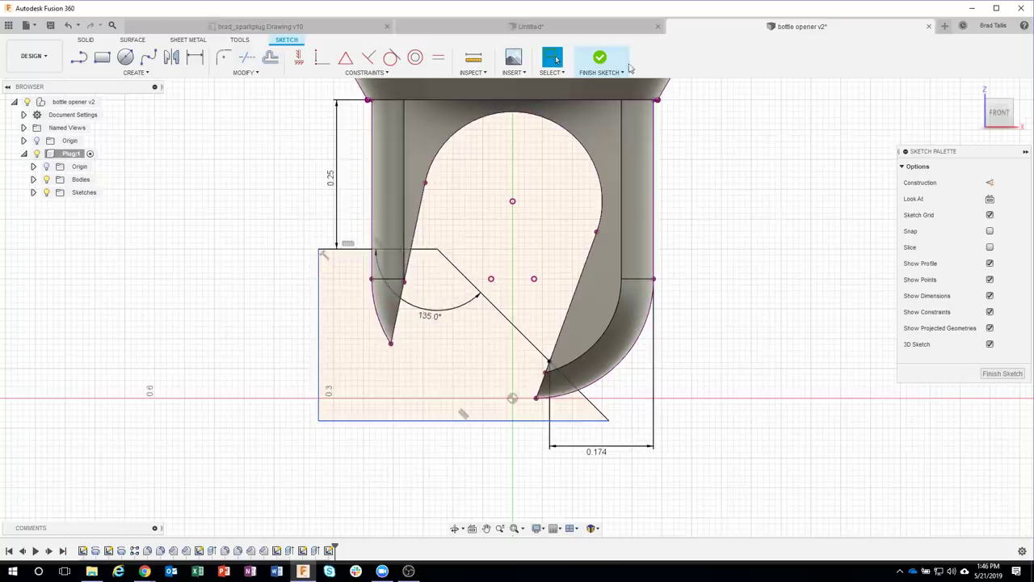
Step: Finish the sketch and select the tip's cutting profiles to inspect them from an angle
left_click(600, 56)
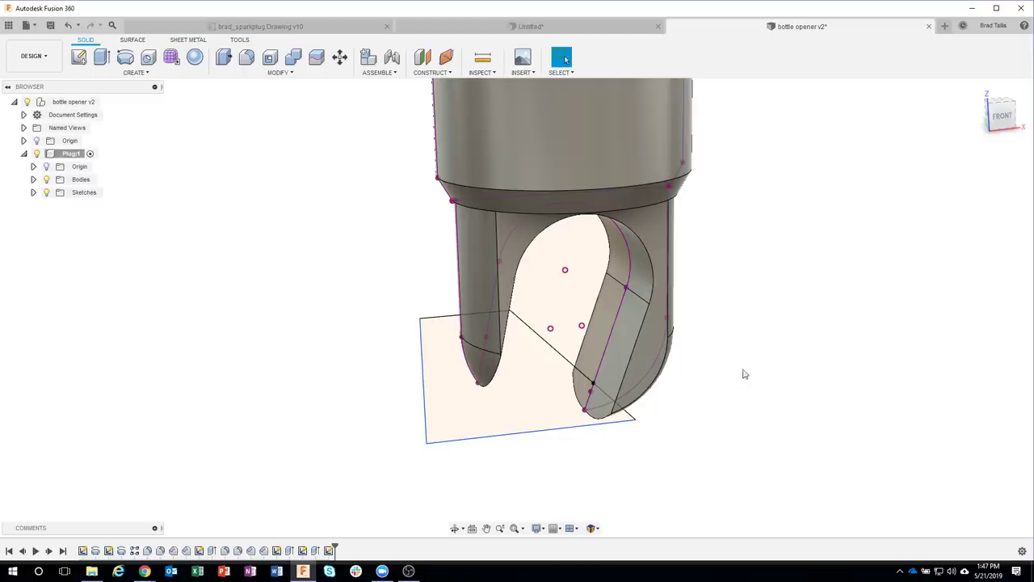
left_click(518, 415)
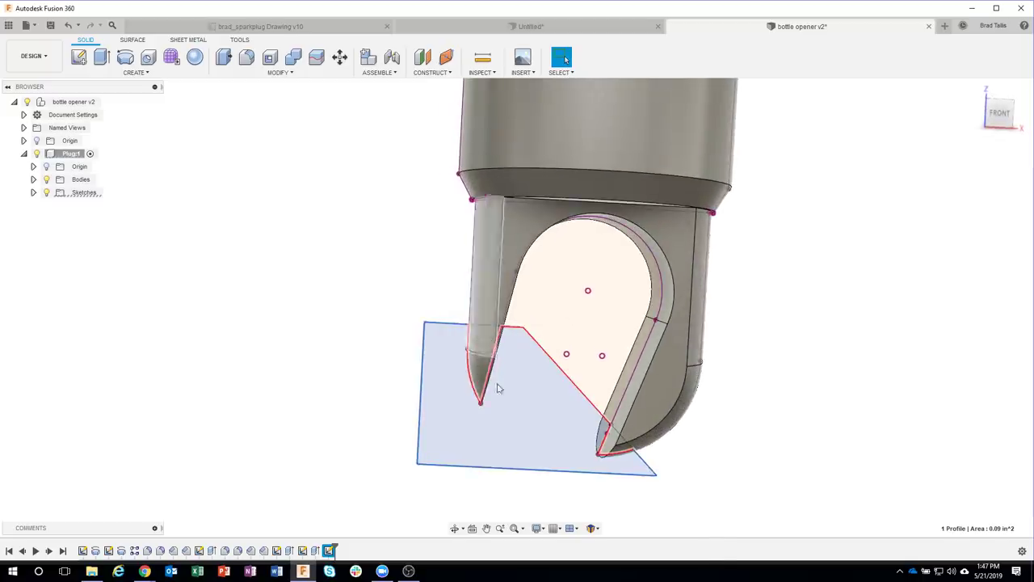
middle_click_drag(498, 388, 619, 444, "shift")
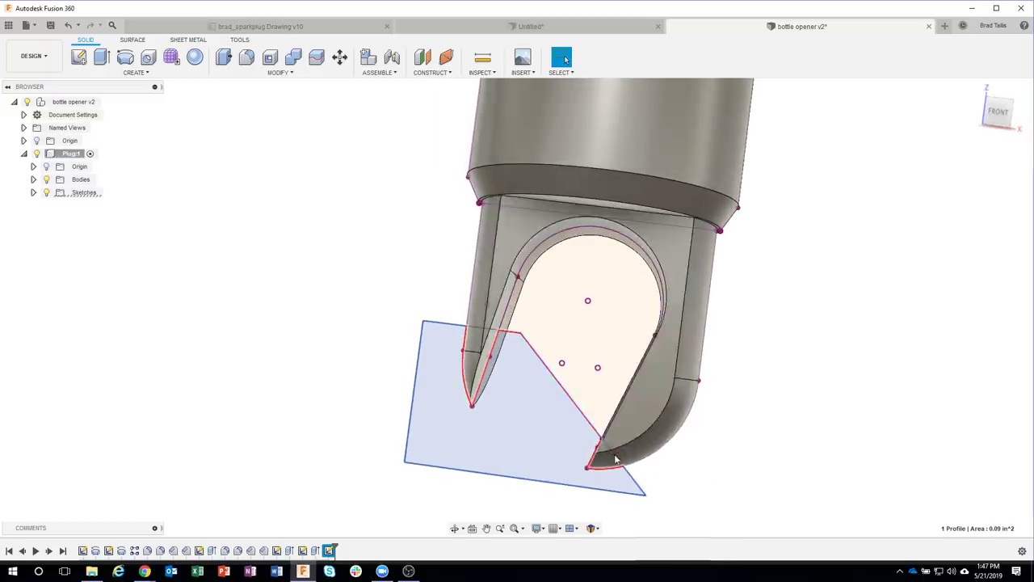
mouse_move(559, 444)
middle_mouse_down("shift")
mouse_move(558, 473)
mouse_move(494, 489)
middle_mouse_up("shift")
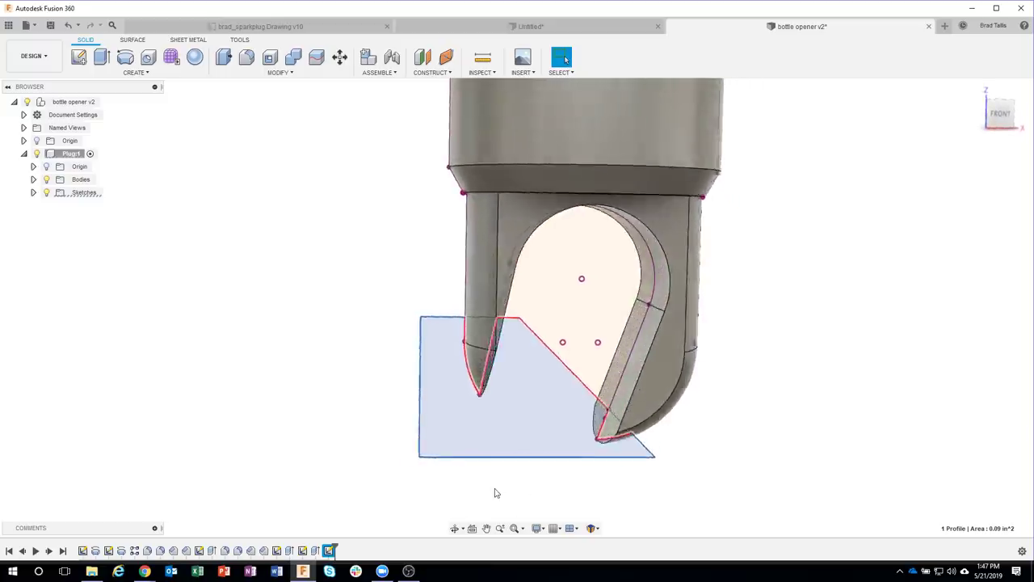
left_click(480, 367)
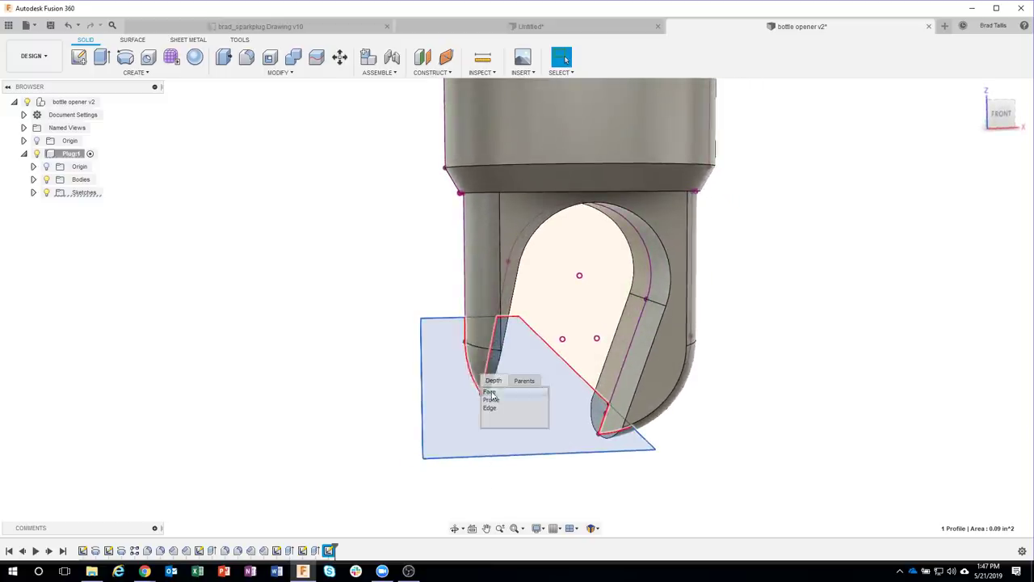
left_click(496, 404)
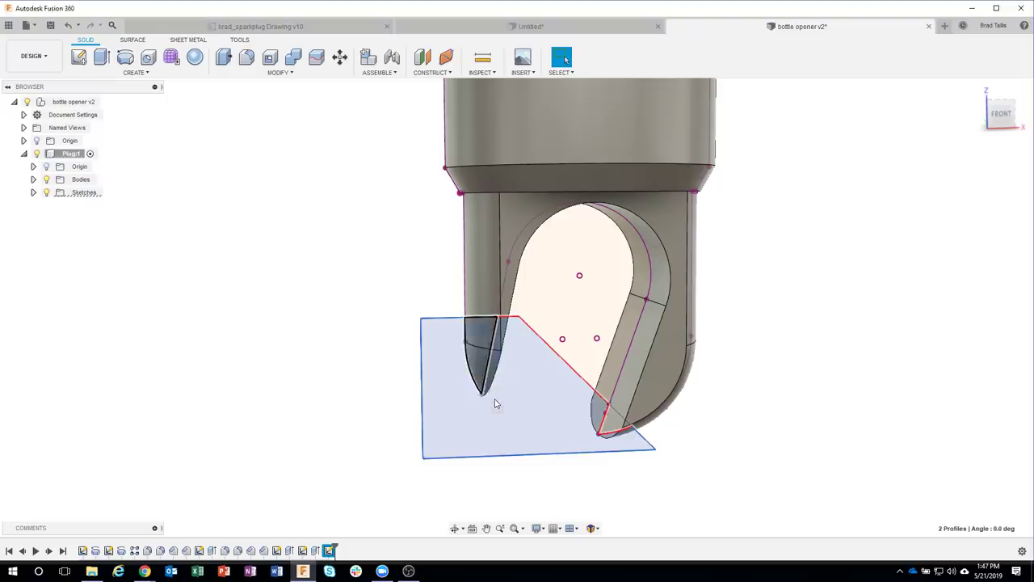
left_click(614, 427)
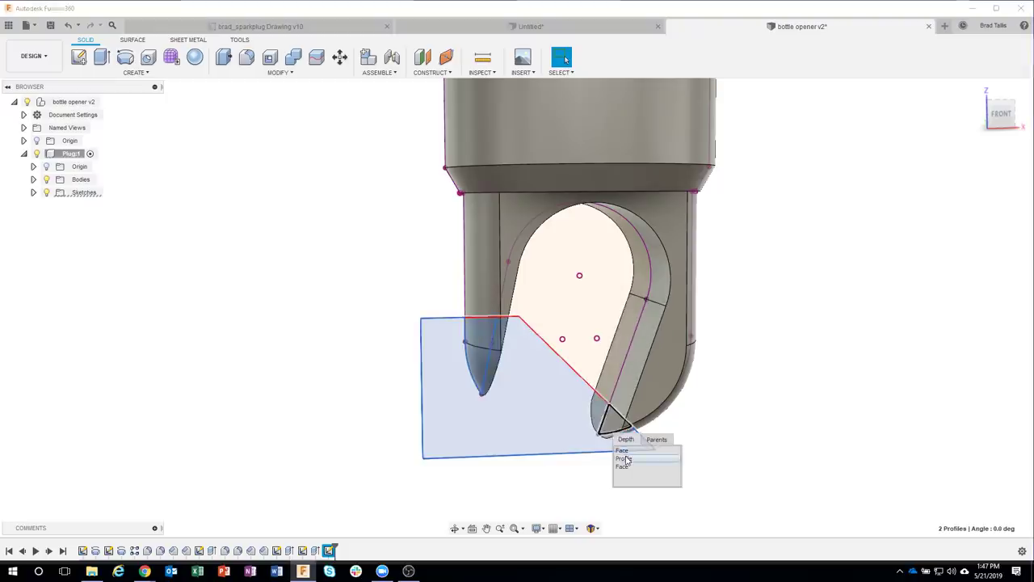
left_click(630, 459)
Step: Clear the selection, reorient the view, and bring up the canvas shortcut menu
key("Escape")
scroll(801, 362, "down", 2)
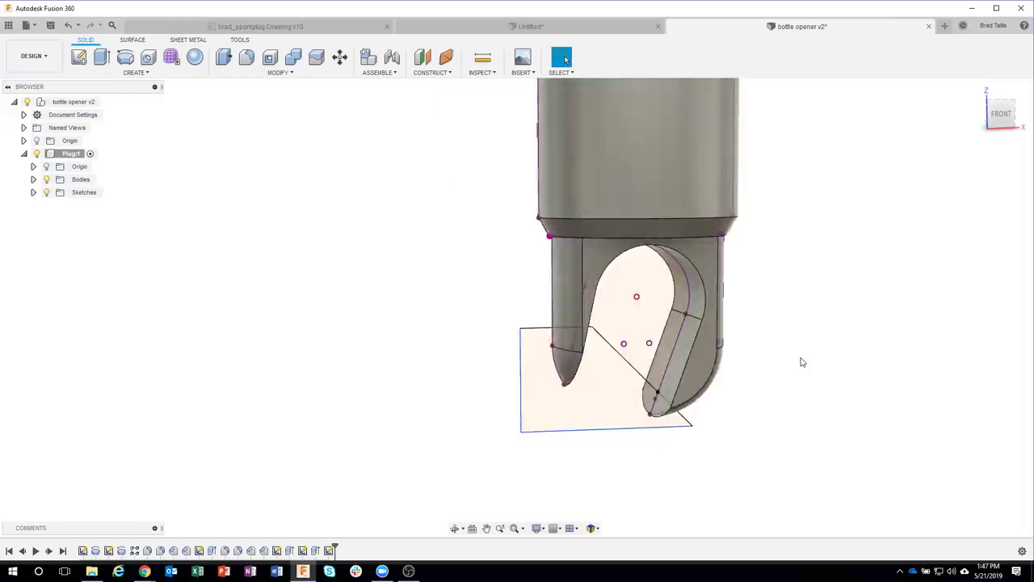
scroll(801, 362, "down", 2)
scroll(801, 362, "down", 2)
mouse_move(751, 289)
middle_mouse_down("shift")
mouse_move(700, 263)
mouse_move(706, 251)
mouse_move(695, 235)
middle_mouse_up("shift")
right_click(693, 234)
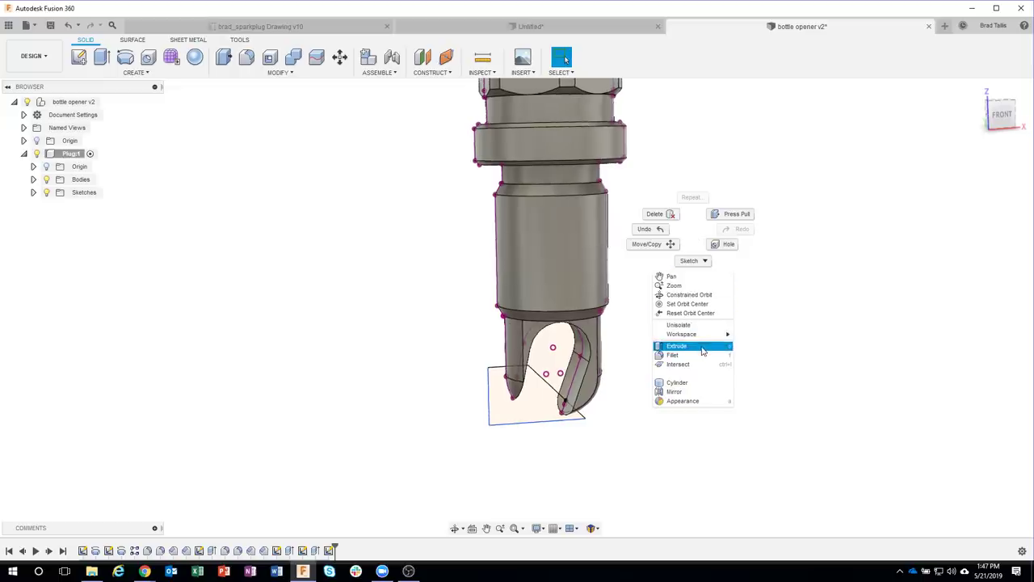
Step: Cut-extrude the three wedge profiles symmetrically with extent All, trimming the hook's tip
left_click(703, 349)
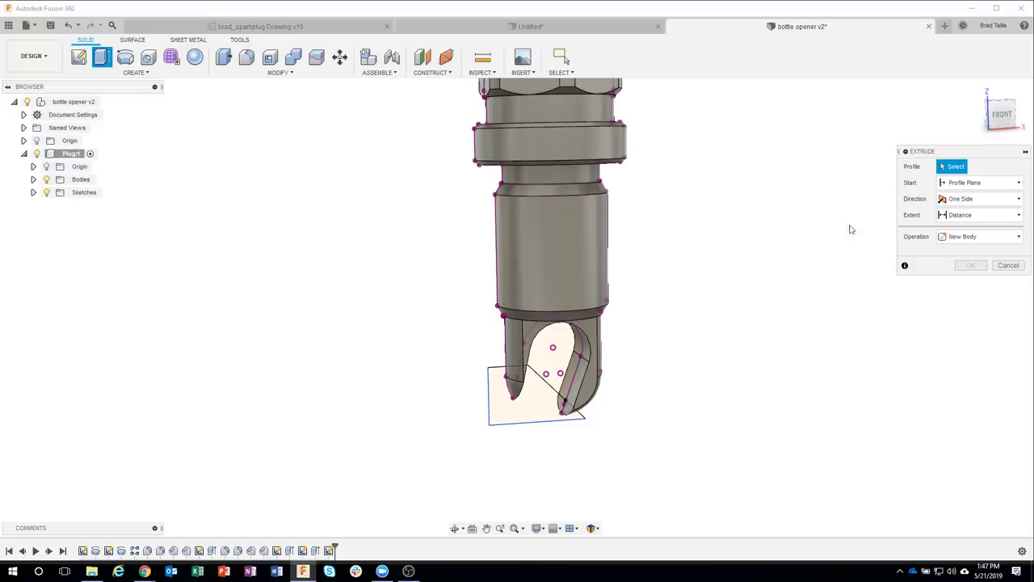
left_click_drag(446, 356, 635, 473)
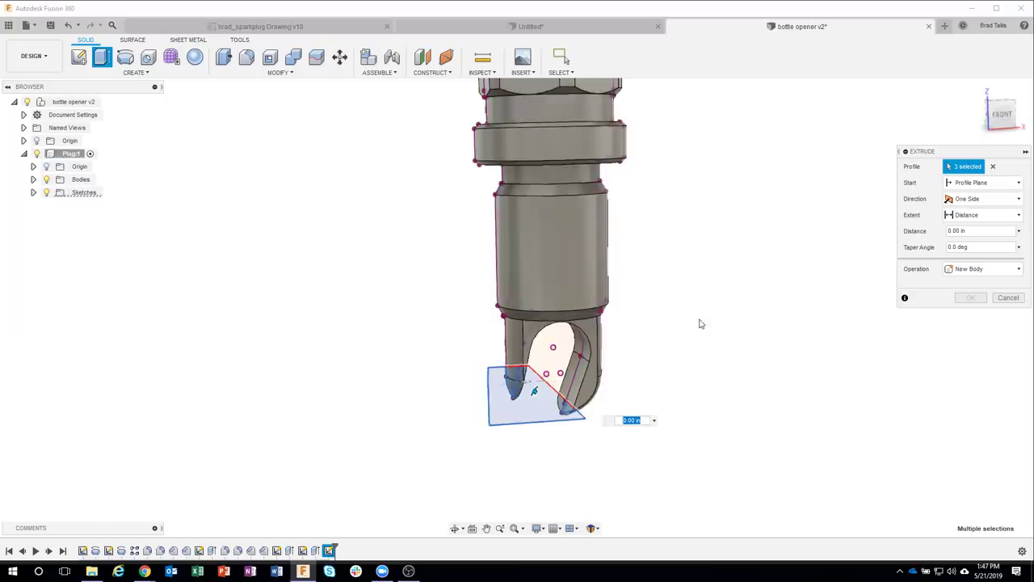
mouse_move(700, 321)
middle_mouse_down("shift")
mouse_move(569, 389)
mouse_move(493, 408)
middle_mouse_up("shift")
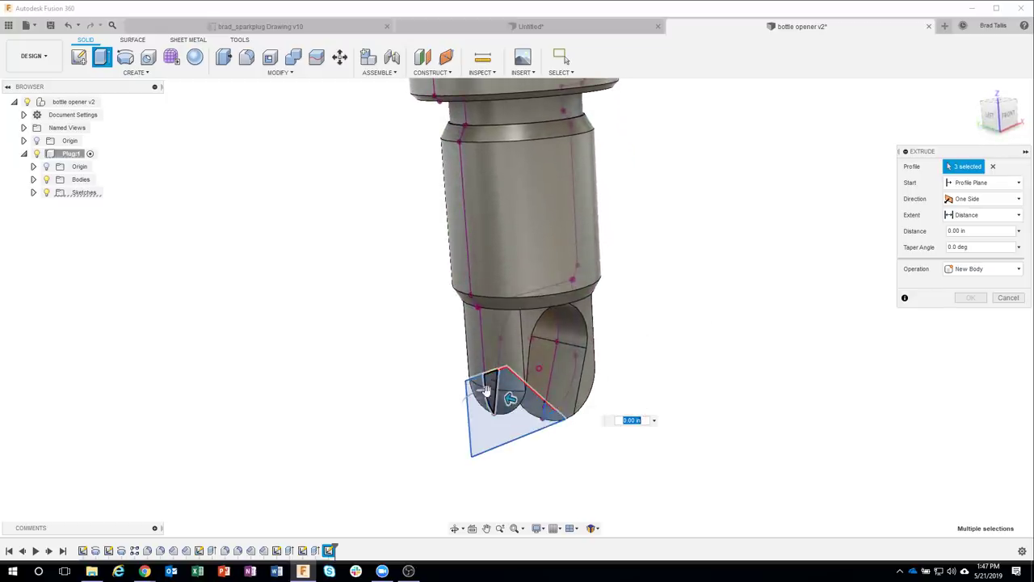
left_click_drag(509, 398, 444, 379)
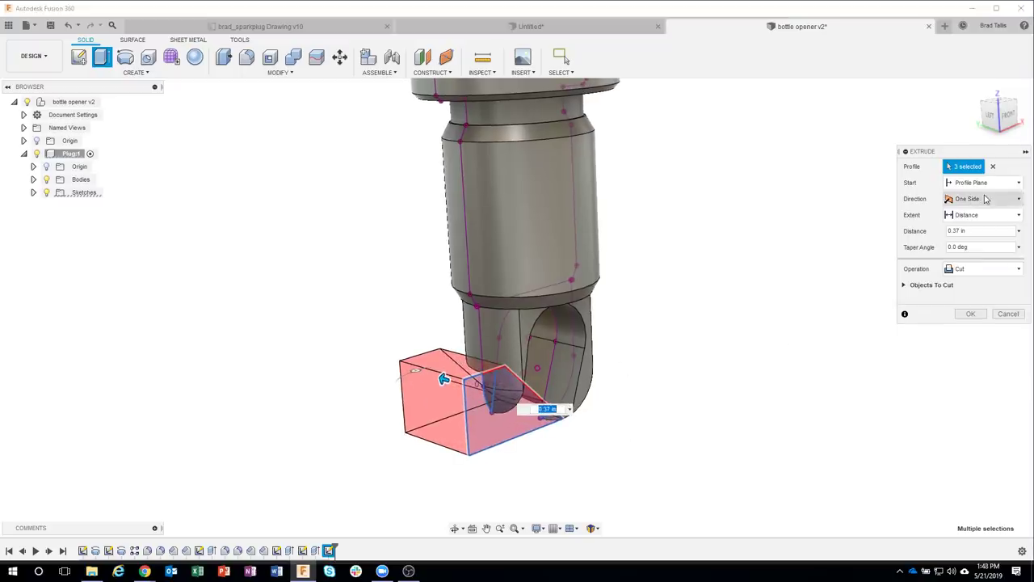
left_click(986, 199)
left_click(976, 242)
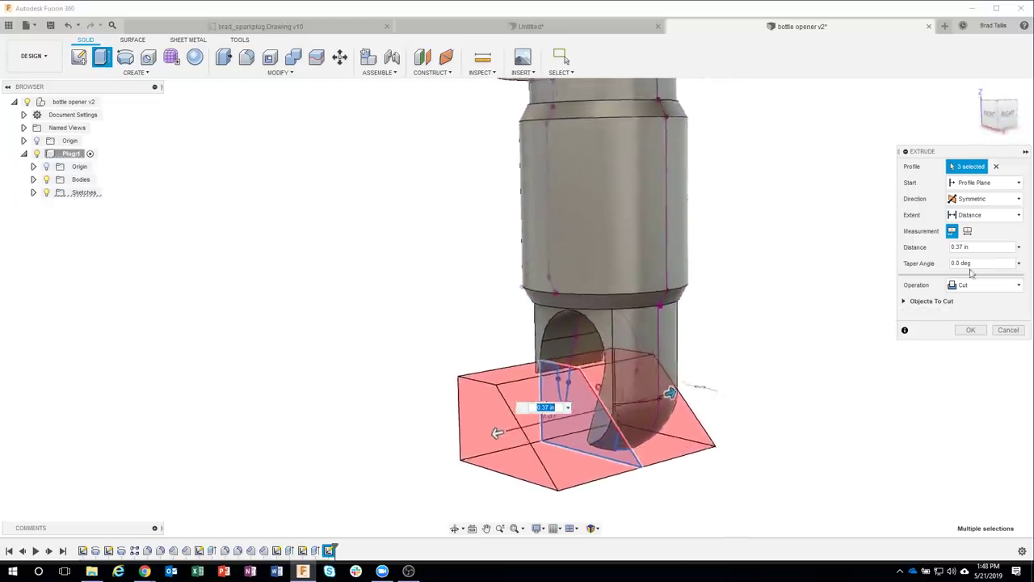
left_click(986, 215)
left_click(983, 242)
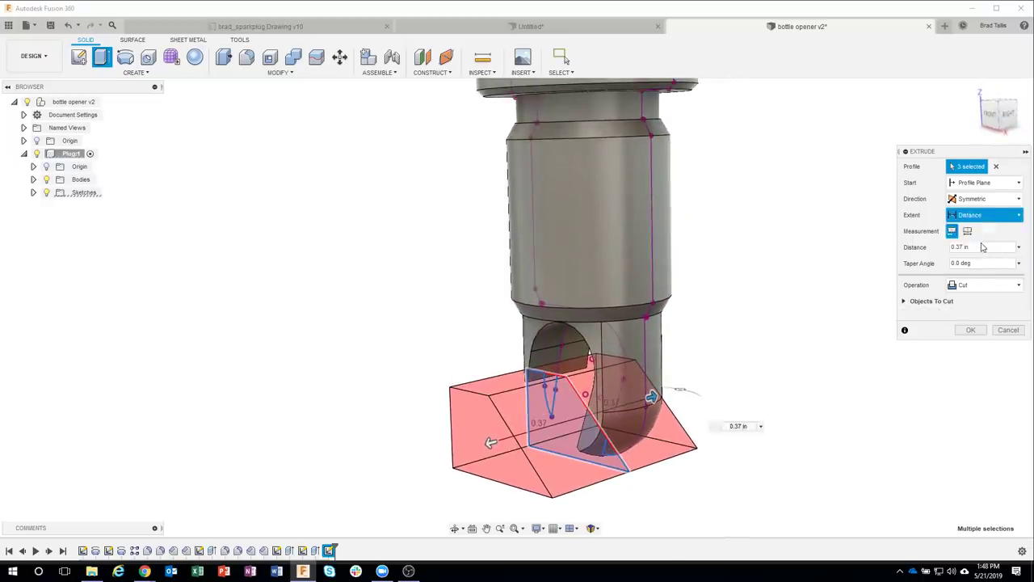
mouse_move(930, 365)
middle_mouse_down("shift")
mouse_move(842, 443)
mouse_move(806, 455)
mouse_move(869, 338)
mouse_move(954, 301)
middle_mouse_up("shift")
left_click(971, 297)
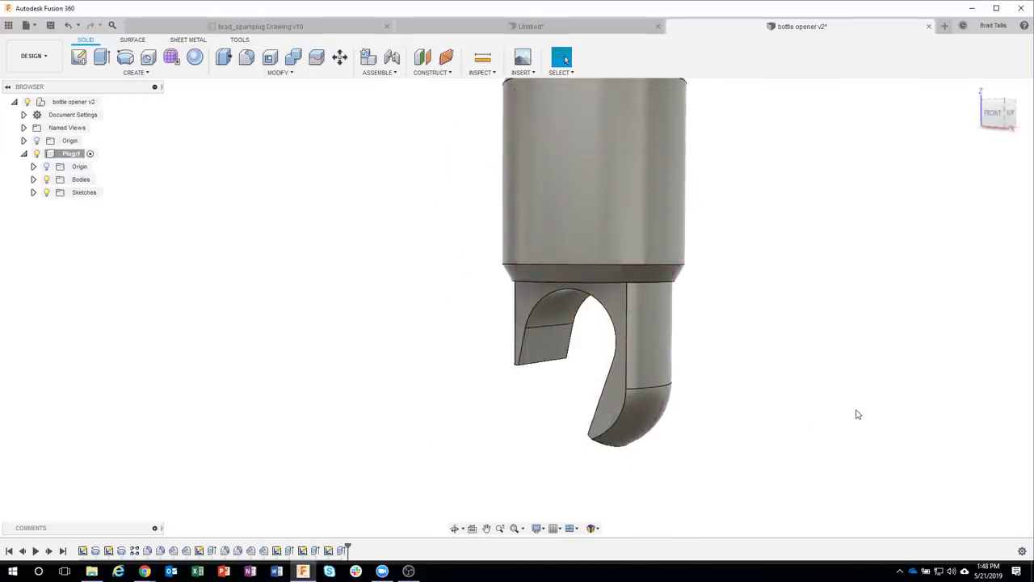
middle_click_drag(859, 415, 832, 405, "shift")
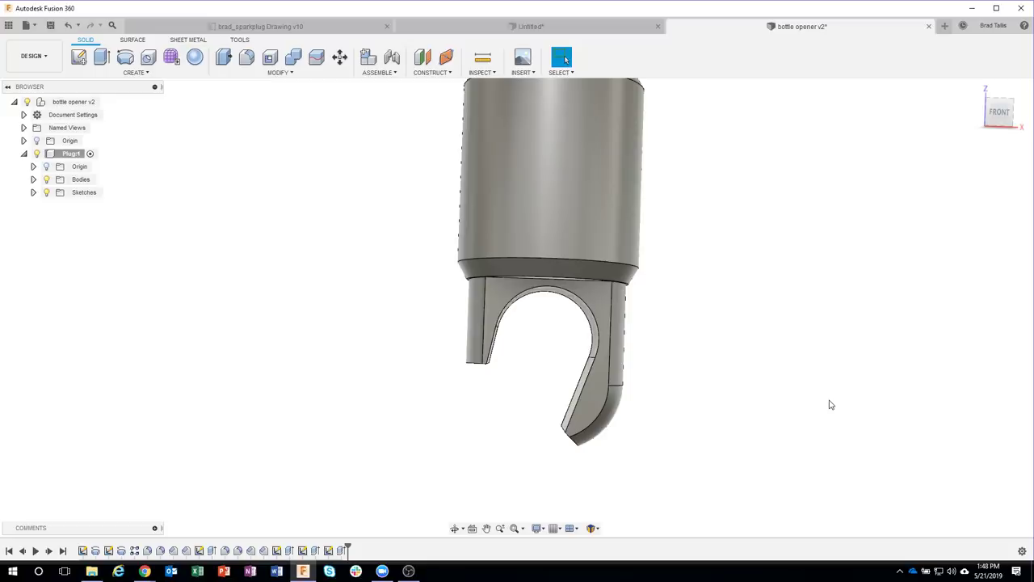
mouse_move(832, 405)
middle_mouse_down("shift")
mouse_move(734, 406)
mouse_move(494, 353)
middle_mouse_up("shift")
scroll(494, 353, "up", 3)
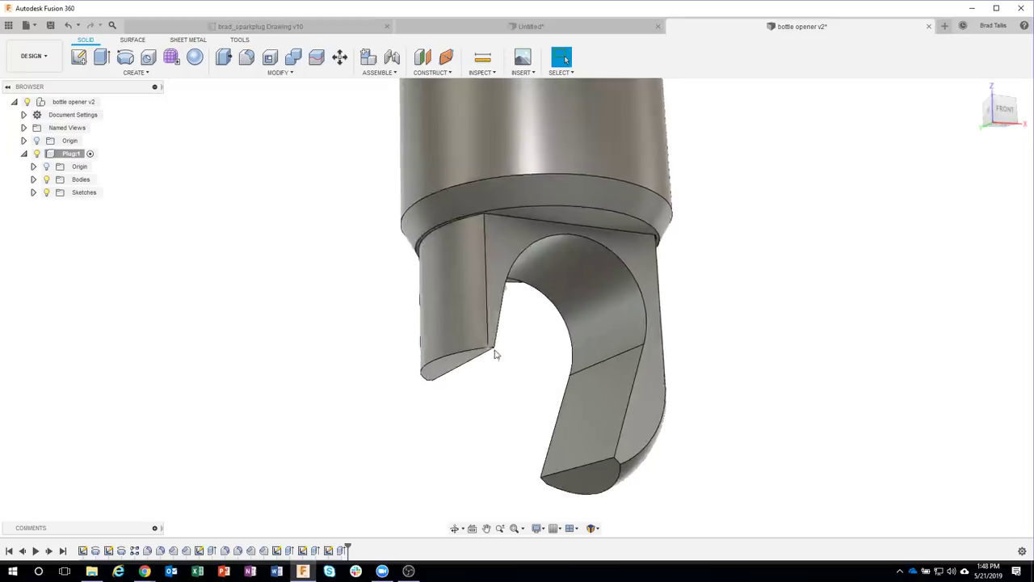
left_click(266, 26)
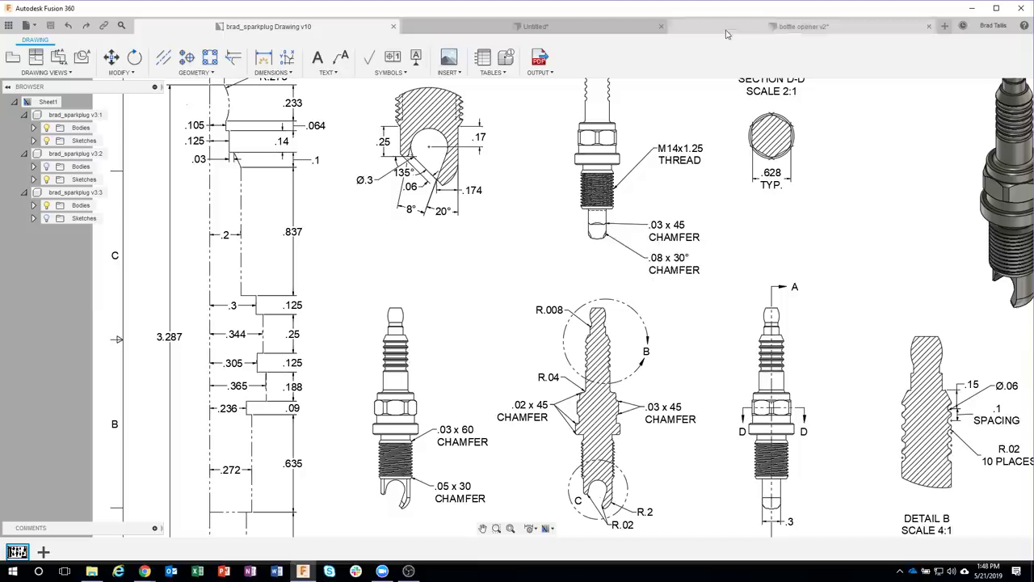
left_click(776, 26)
scroll(485, 353, "up", 2)
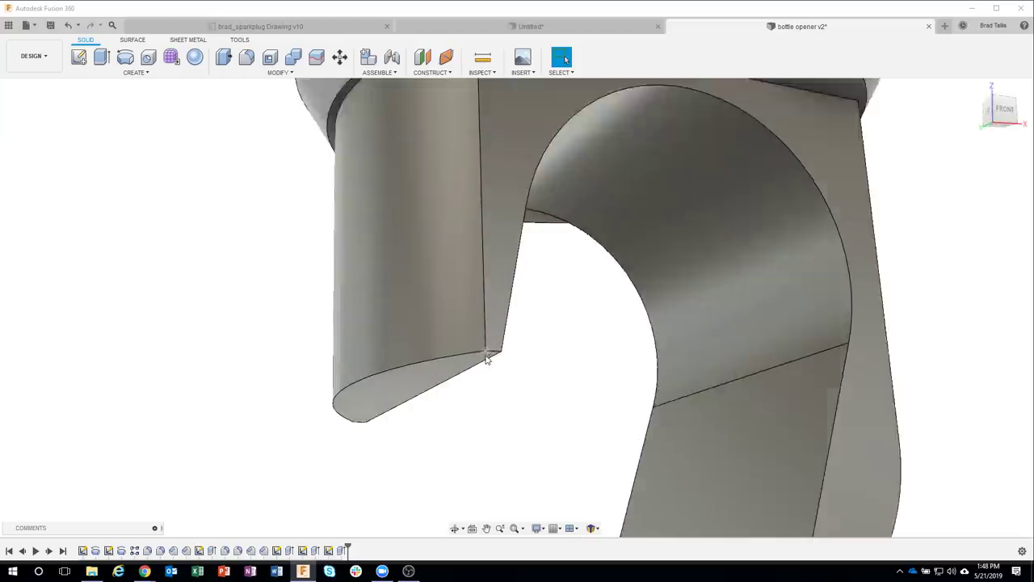
scroll(487, 352, "up", 2)
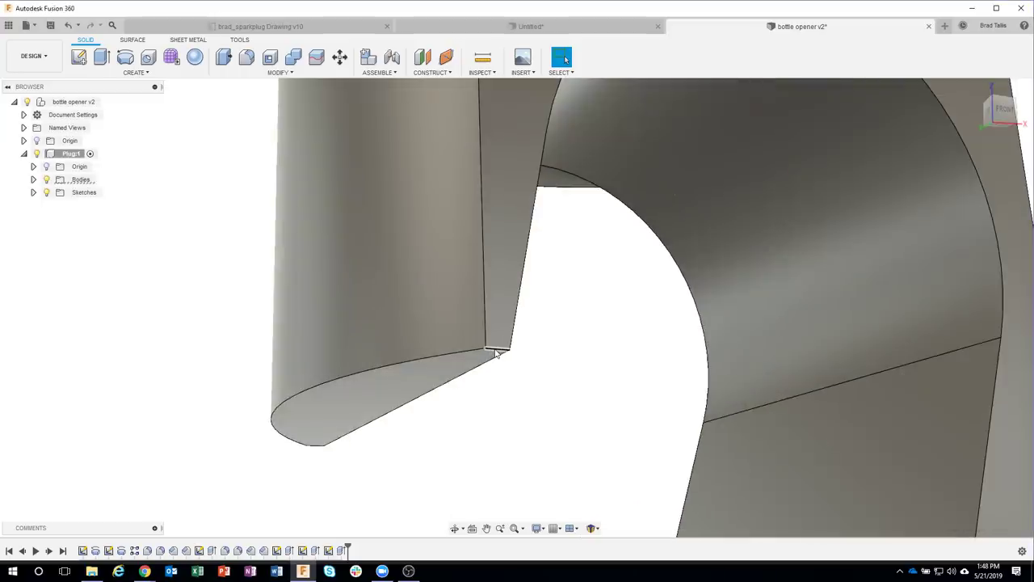
Step: Chamfer the notch corner edge and the prong's lower edge at equal distance 0.03 in
right_click(496, 354)
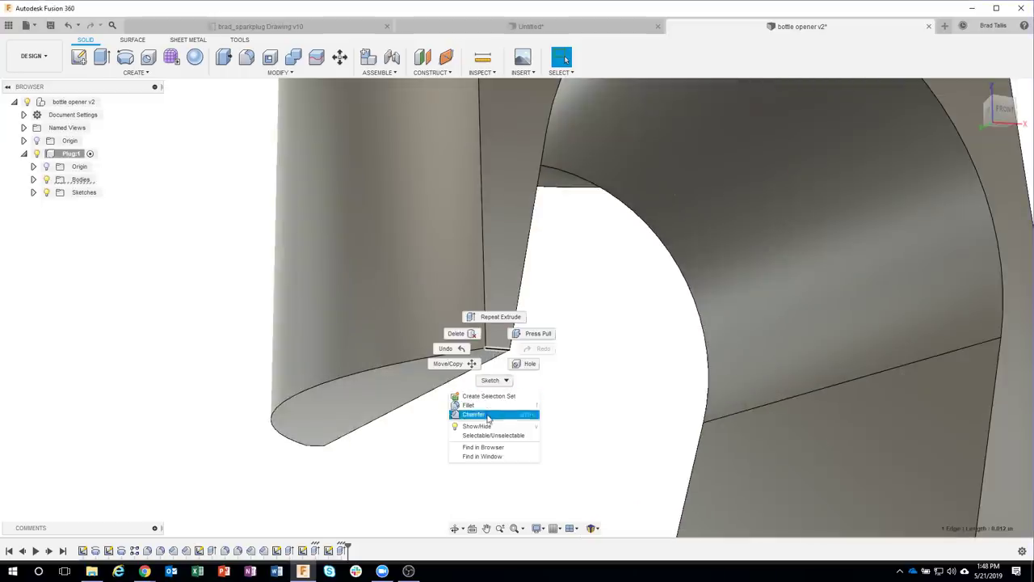
left_click(485, 417)
scroll(552, 423, "down", 3)
type(".03")
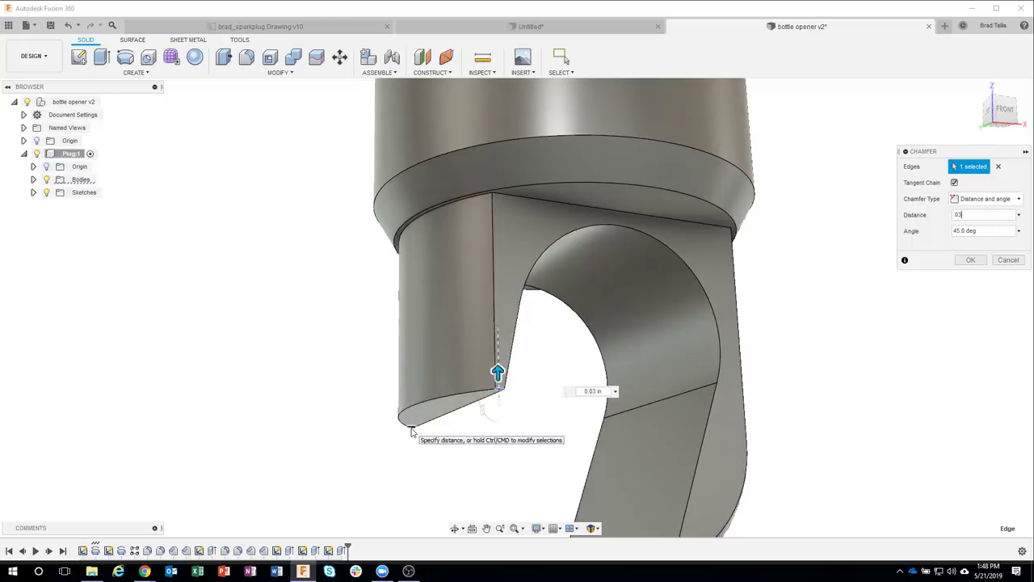
left_click(411, 431)
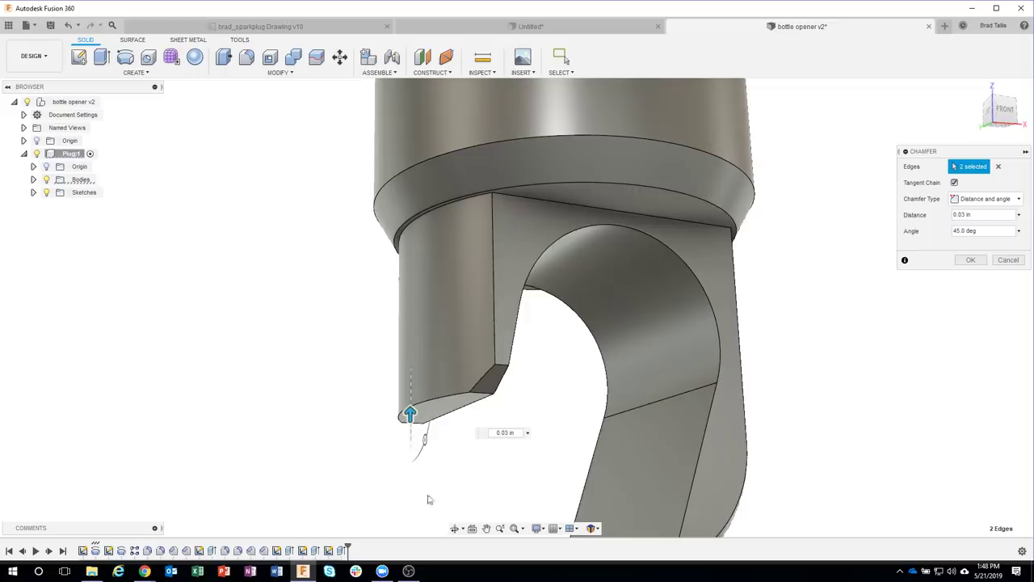
mouse_move(477, 498)
middle_mouse_down("shift")
mouse_move(235, 493)
mouse_move(628, 393)
middle_mouse_up("shift")
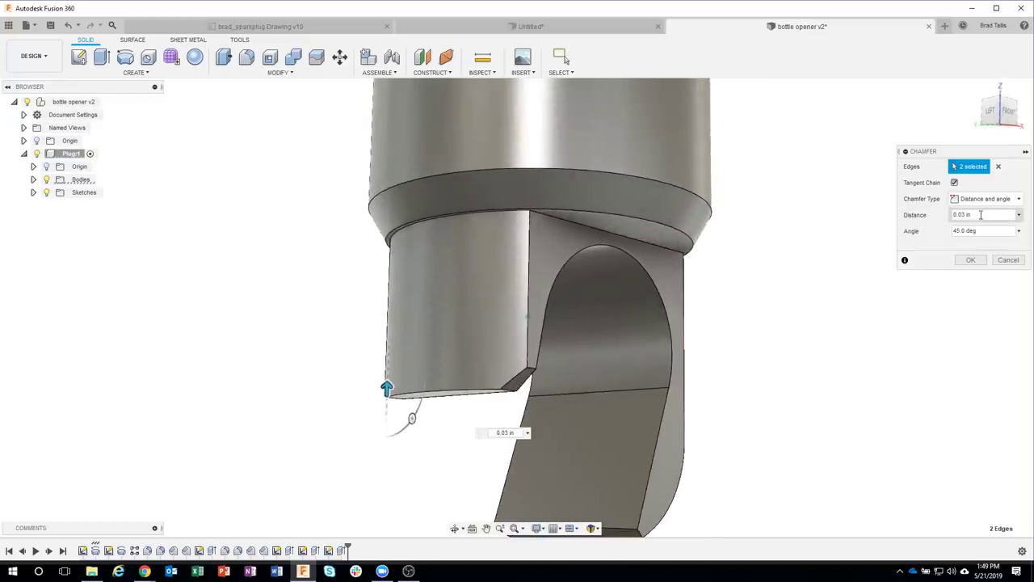
mouse_move(980, 214)
middle_mouse_down("shift")
mouse_move(981, 230)
mouse_move(974, 205)
middle_mouse_up("shift")
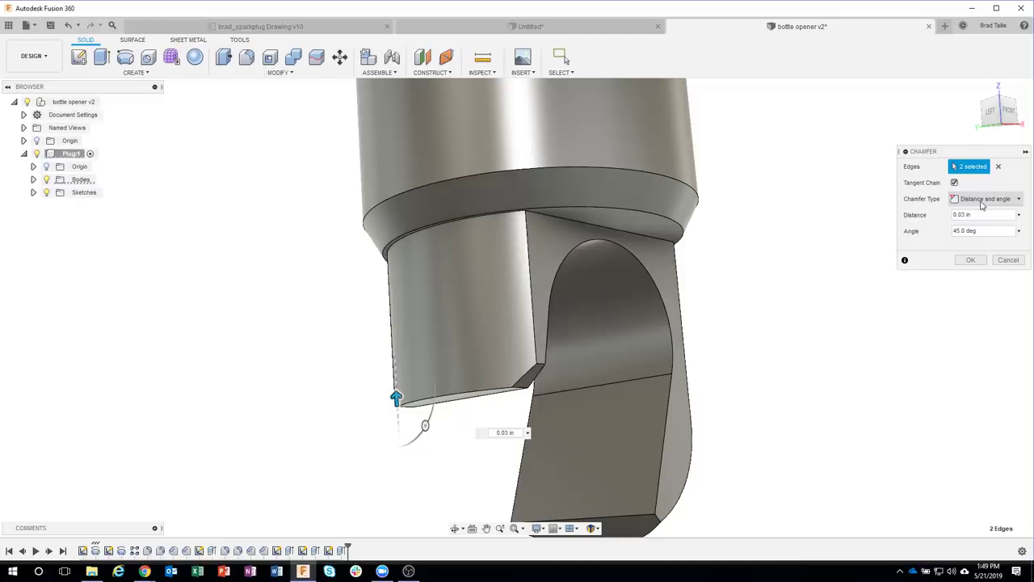
left_click(982, 205)
left_click(981, 213)
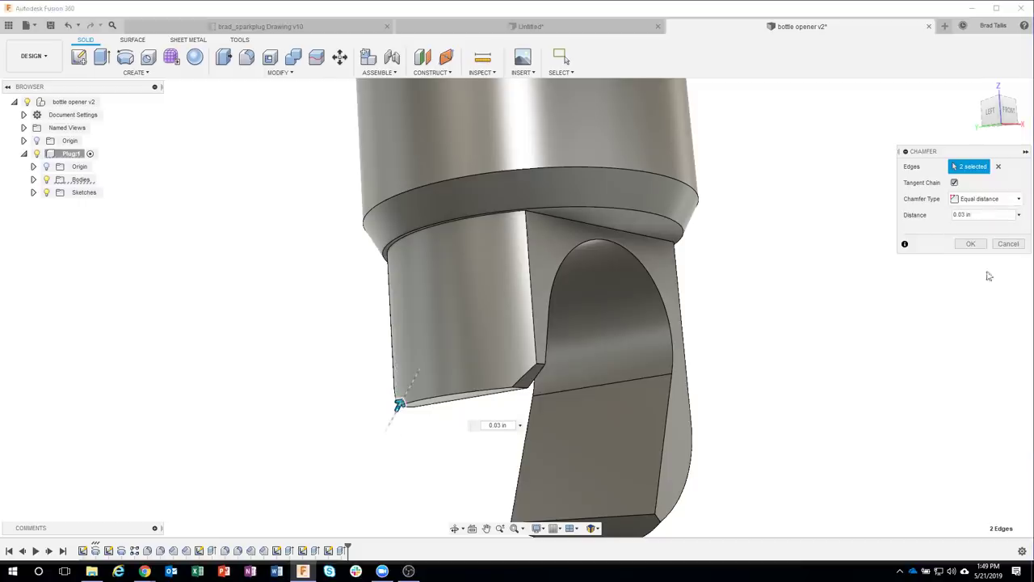
mouse_move(987, 277)
middle_mouse_down("shift")
mouse_move(928, 282)
mouse_move(981, 257)
middle_mouse_up("shift")
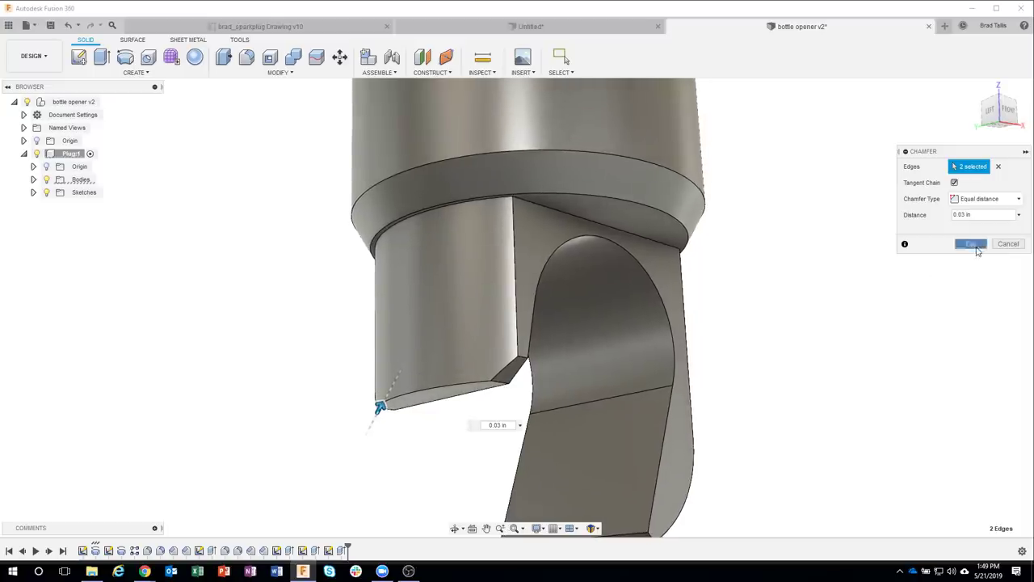
left_click(972, 244)
middle_click_drag(930, 339, 615, 439, "shift")
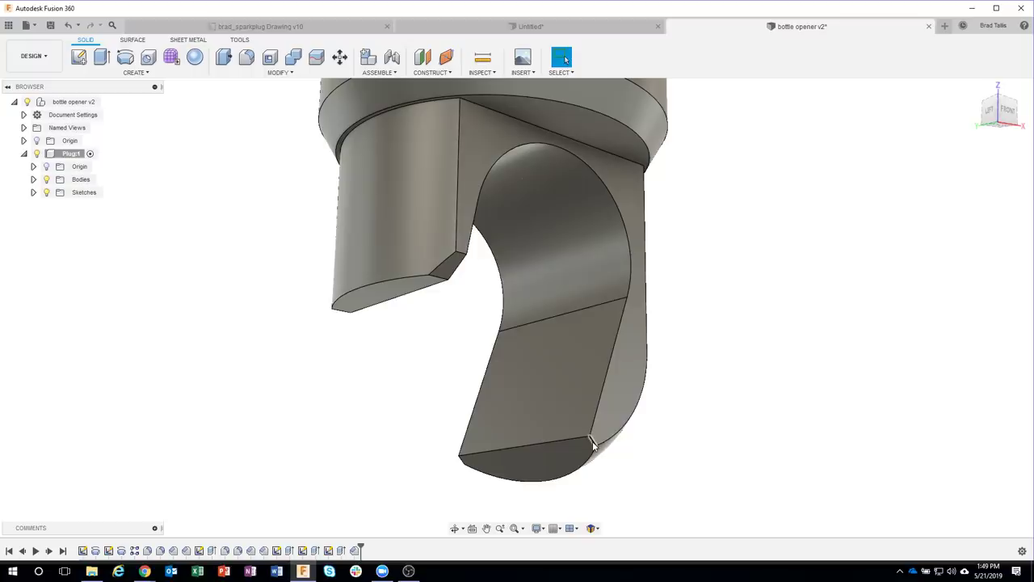
Step: Chamfer both hook-tip edges using distance and angle: 0.08 in and 30°
right_click(593, 443)
left_click(580, 510)
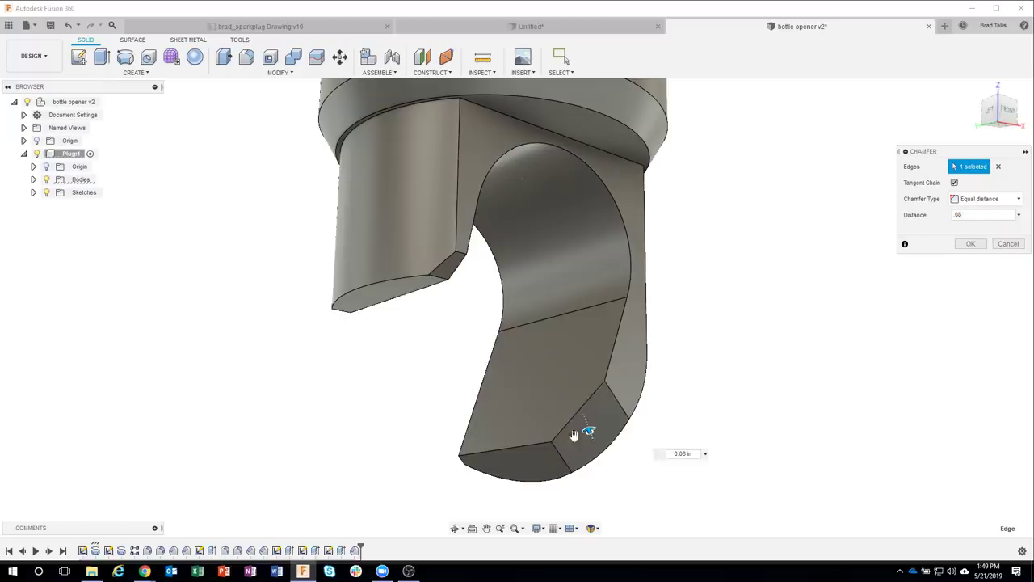
left_click(471, 453)
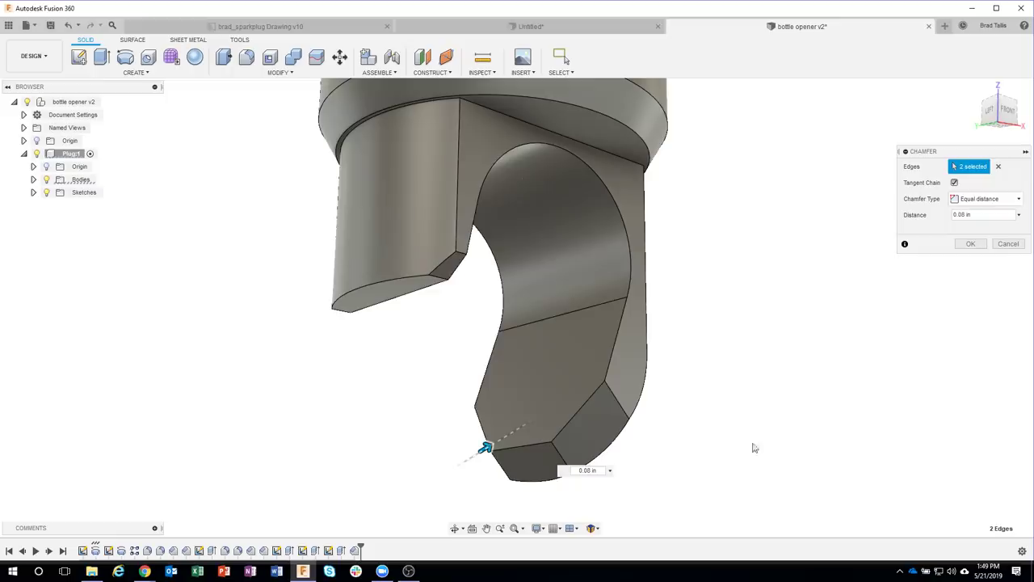
mouse_move(803, 421)
middle_mouse_down("shift")
mouse_move(797, 396)
mouse_move(752, 379)
mouse_move(859, 268)
middle_mouse_up("shift")
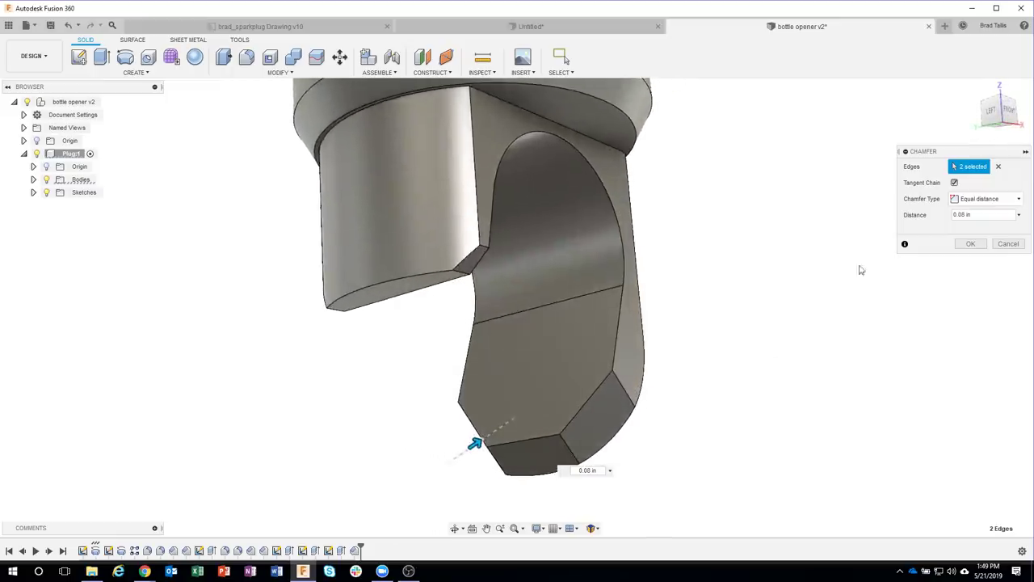
left_click(974, 202)
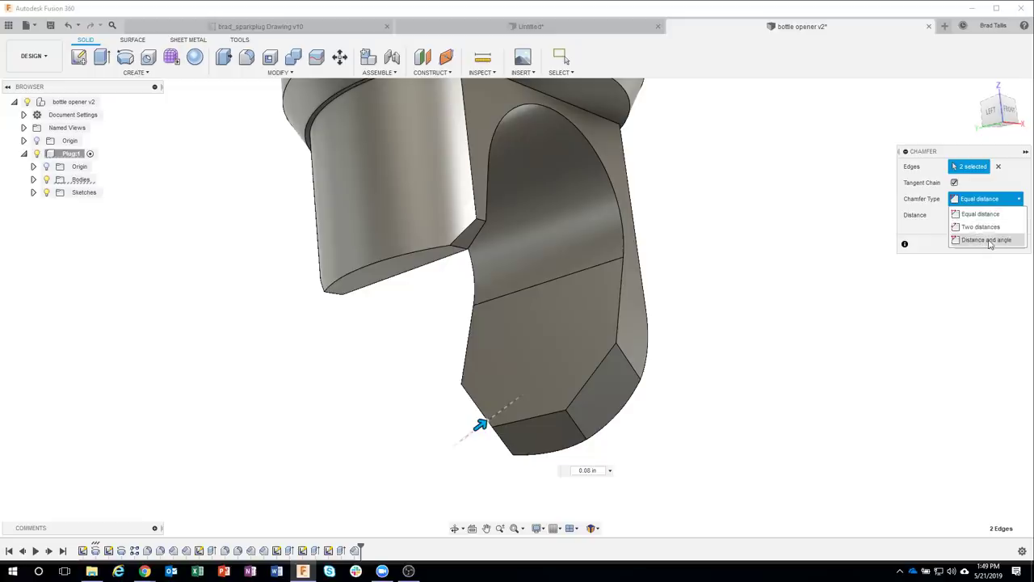
left_click(987, 240)
type("30")
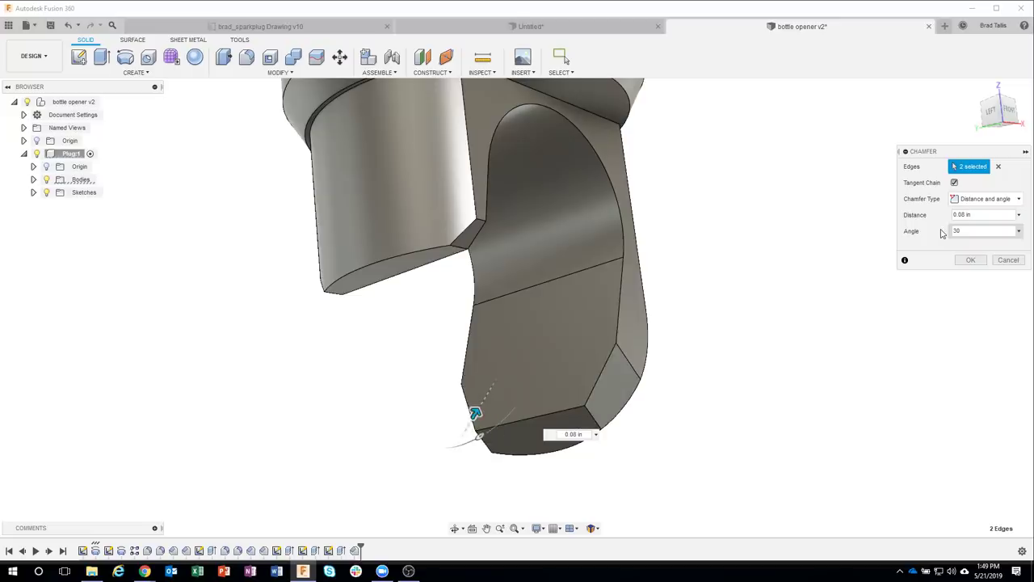
middle_click_drag(684, 316, 661, 349, "shift")
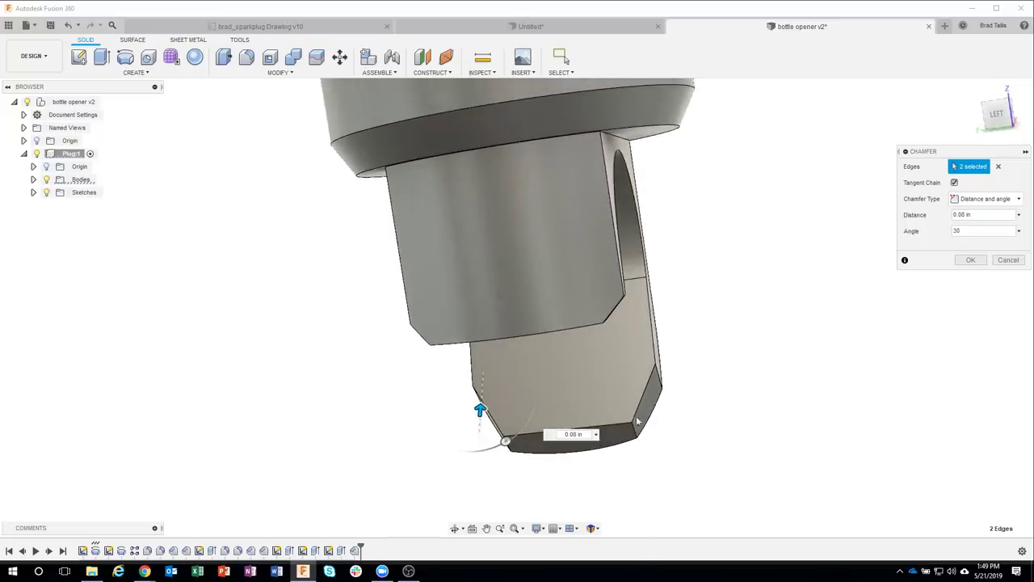
mouse_move(704, 362)
middle_mouse_down("shift")
mouse_move(769, 358)
mouse_move(979, 268)
middle_mouse_up("shift")
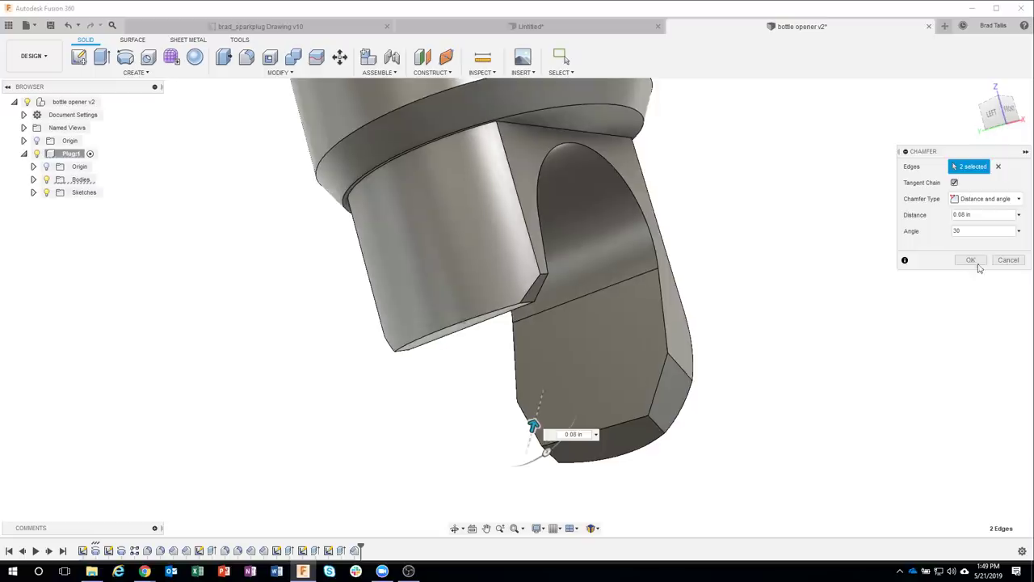
left_click(970, 260)
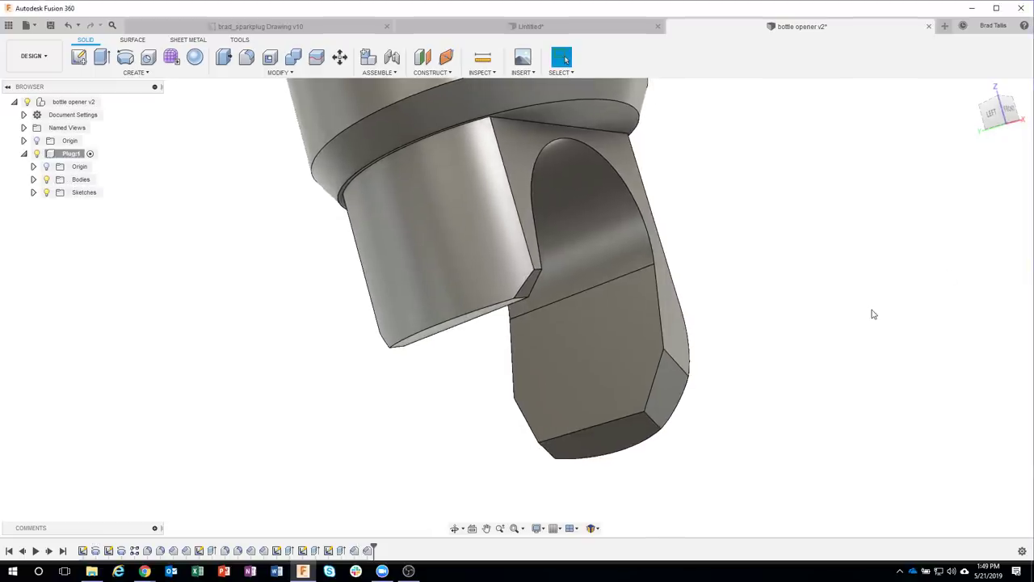
mouse_move(867, 315)
middle_mouse_down("shift")
mouse_move(820, 344)
mouse_move(612, 421)
mouse_move(605, 429)
mouse_move(622, 435)
middle_mouse_up("shift")
Step: Apply a 0.02 in fillet to the hook's bottom edge and the short prong's lower edge
left_click(622, 435)
right_click(622, 434)
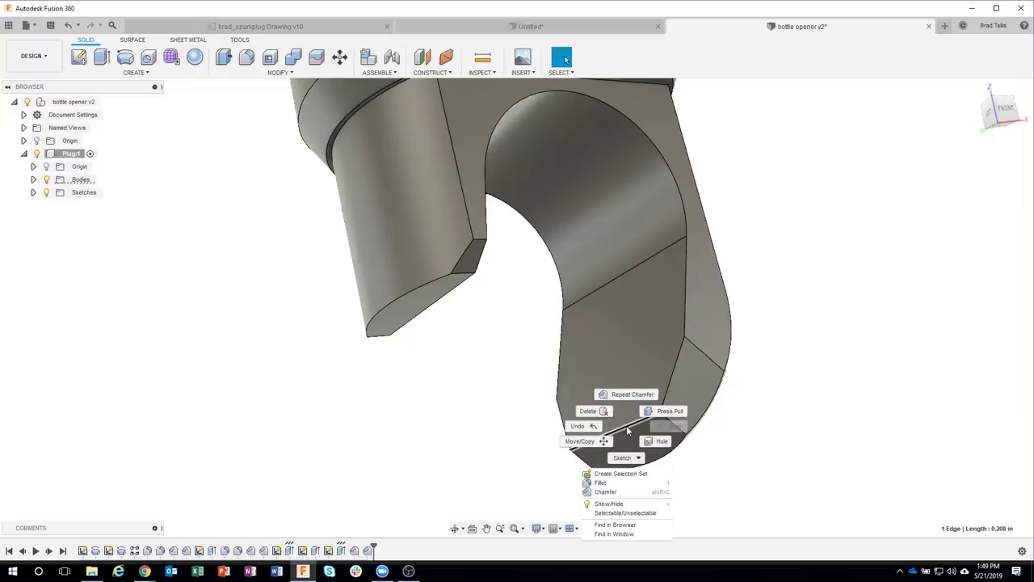
left_click(616, 485)
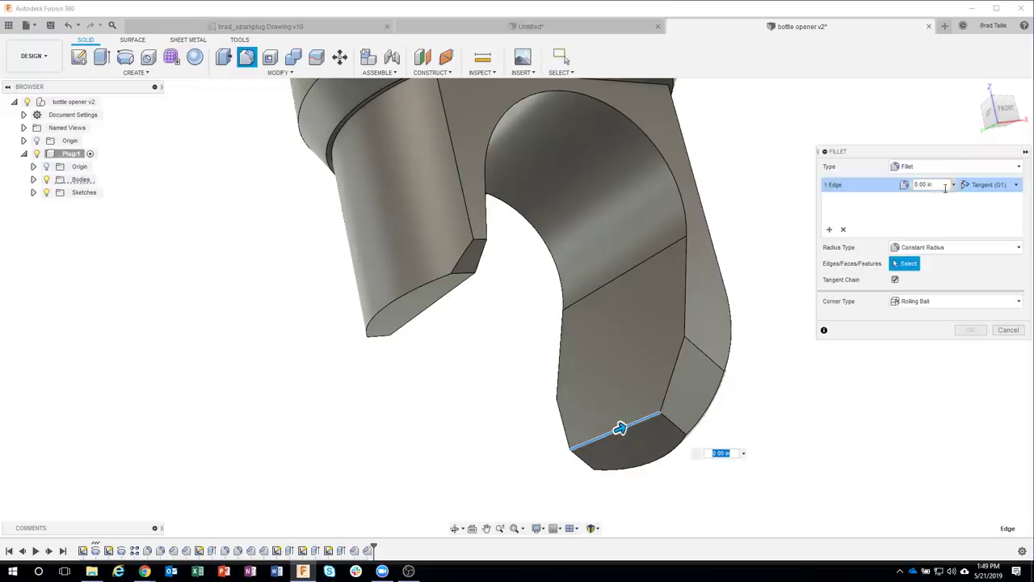
left_click(932, 185)
type(".02")
left_click(440, 305)
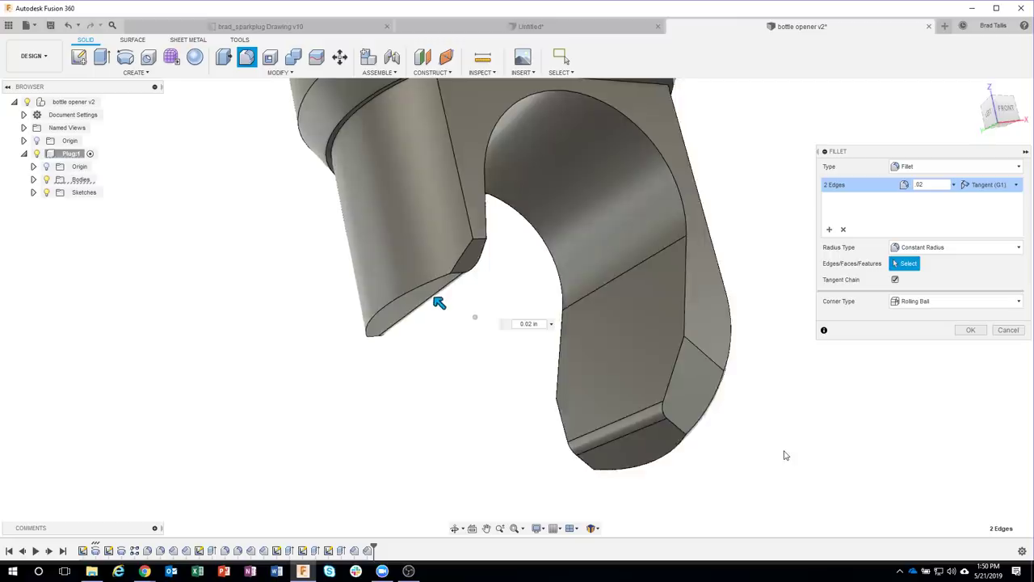
mouse_move(776, 452)
middle_mouse_down("shift")
mouse_move(589, 429)
mouse_move(688, 462)
mouse_move(679, 439)
mouse_move(727, 325)
mouse_move(901, 318)
mouse_move(876, 328)
mouse_move(936, 330)
middle_mouse_up("shift")
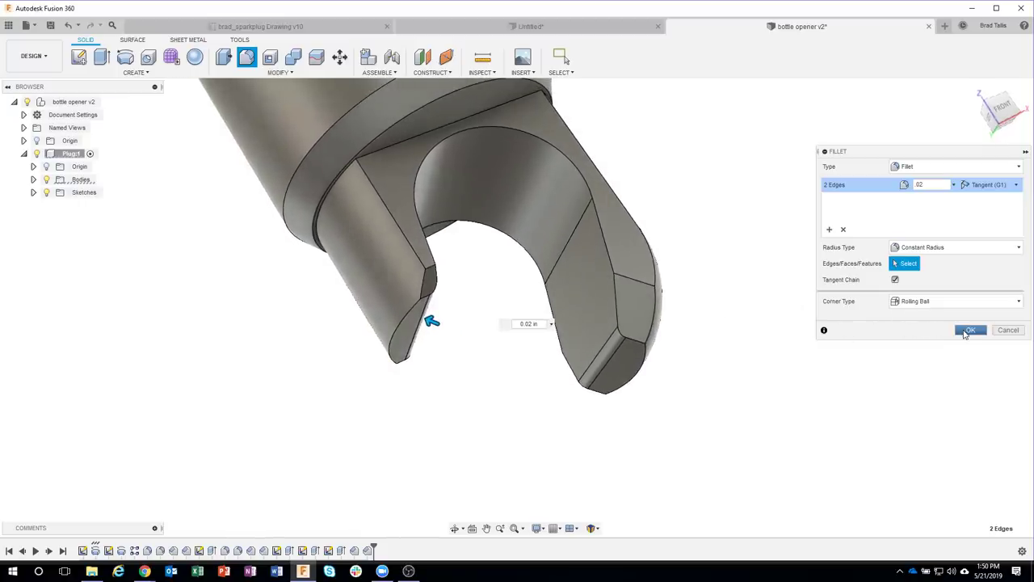
left_click(969, 330)
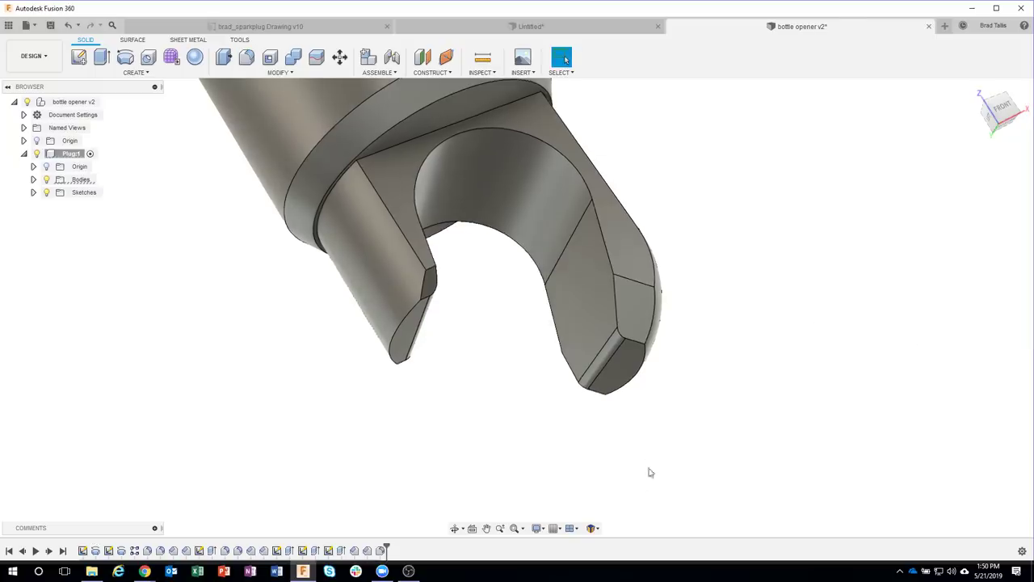
mouse_move(652, 474)
middle_mouse_down("shift")
mouse_move(485, 325)
mouse_move(314, 40)
middle_mouse_up("shift")
left_click(267, 26)
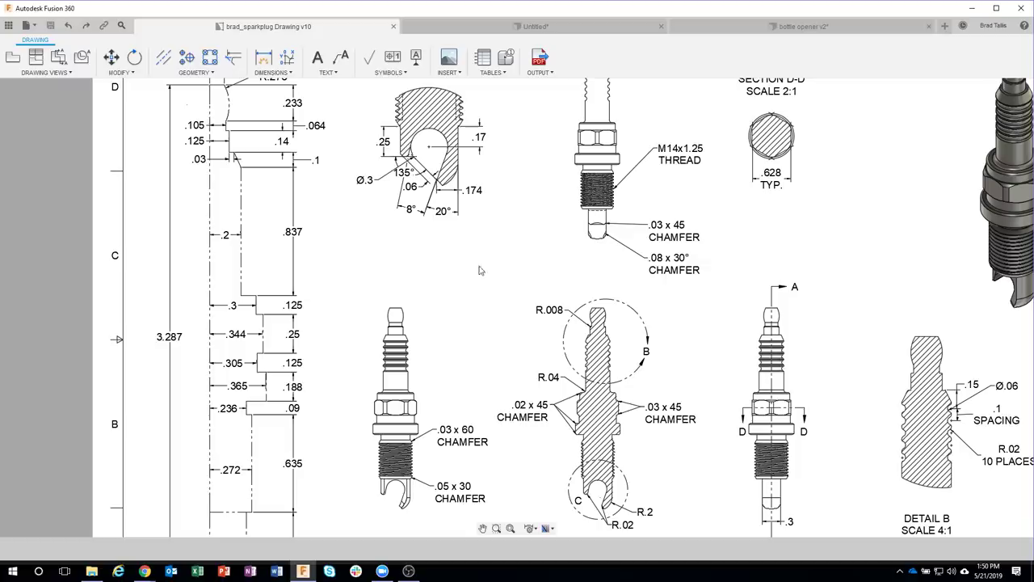
Step: Zoom and pan the sparkplug drawing to bring the Section A-A detail into view
scroll(378, 514, "up", 3)
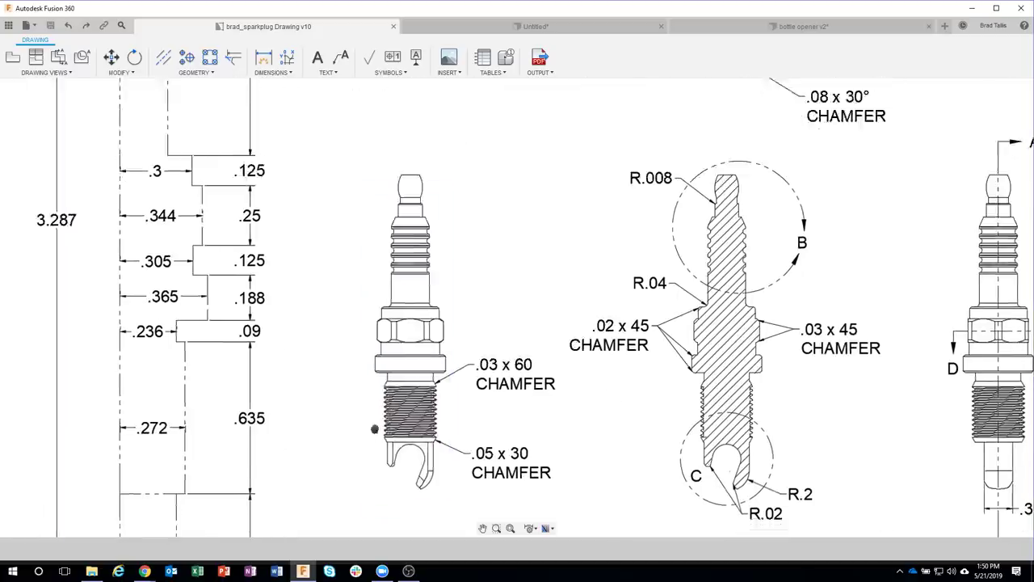
scroll(378, 346, "up", 2)
scroll(397, 365, "up", 2)
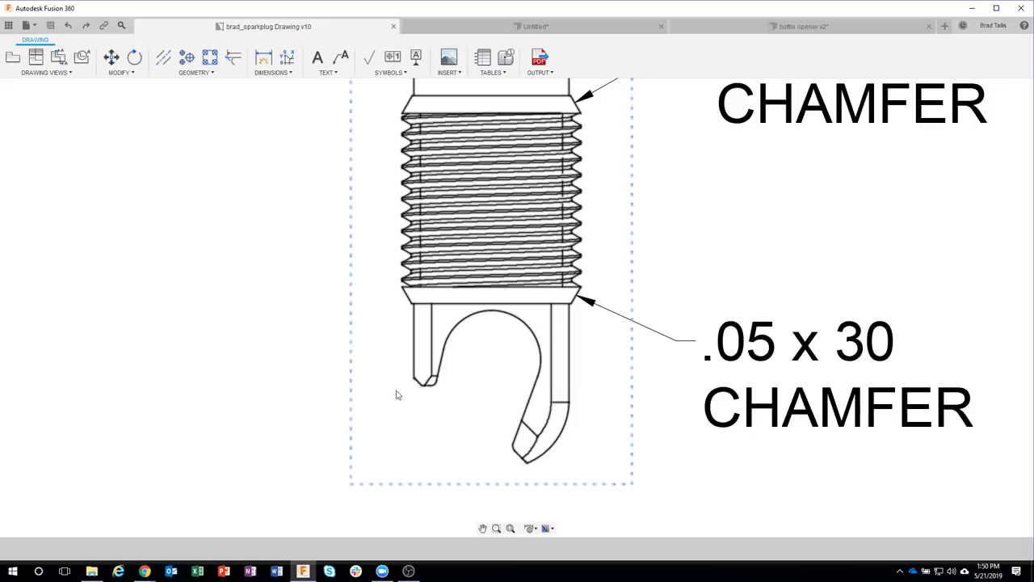
scroll(444, 396, "down", 2)
scroll(443, 397, "down", 1)
scroll(443, 399, "down", 1)
scroll(442, 400, "down", 1)
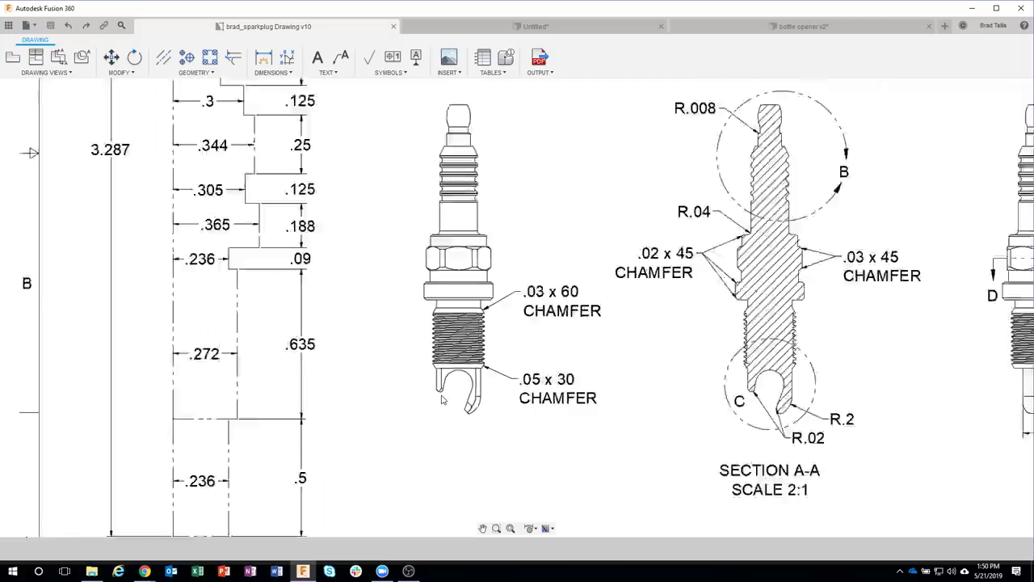
scroll(443, 400, "down", 3)
middle_click_drag(550, 187, 550, 314)
scroll(629, 240, "up", 3)
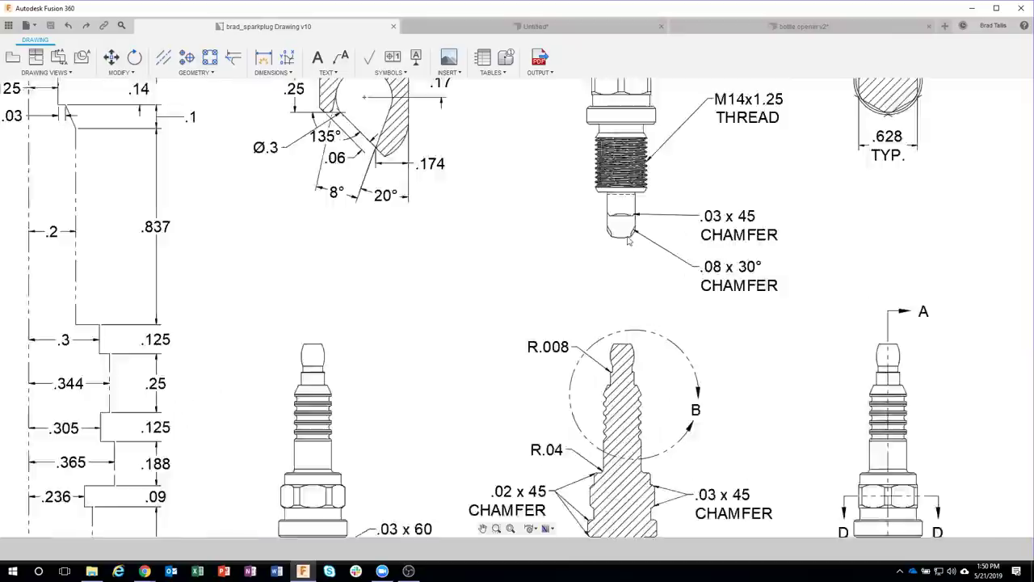
scroll(629, 240, "up", 2)
scroll(627, 205, "up", 1)
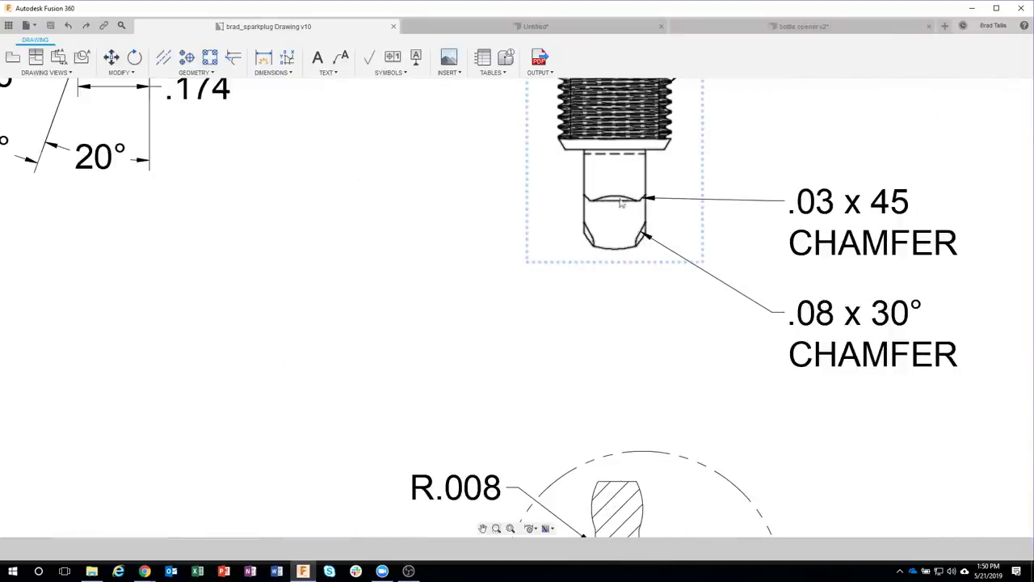
middle_click_drag(358, 189, 628, 404)
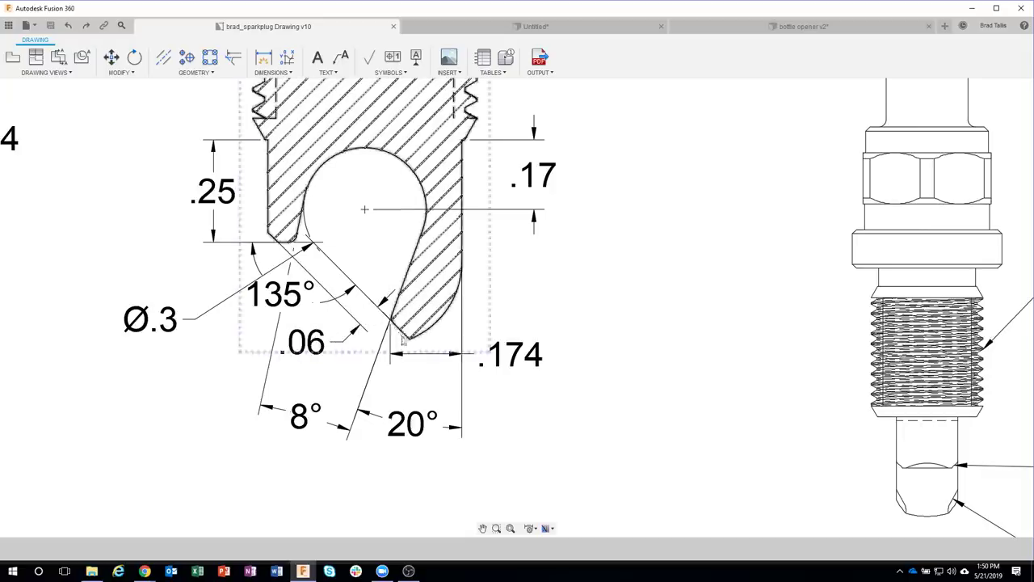
Step: Check the .06 tip chamfer dimension in Section A-A, then return to bottle opener v2
left_click(404, 339)
left_click(320, 343)
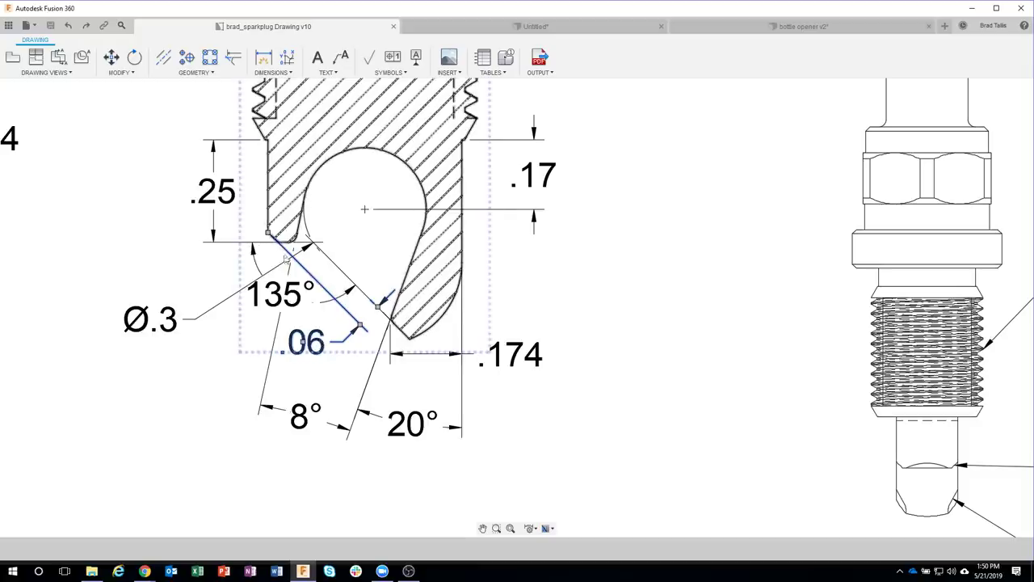
left_click(607, 300)
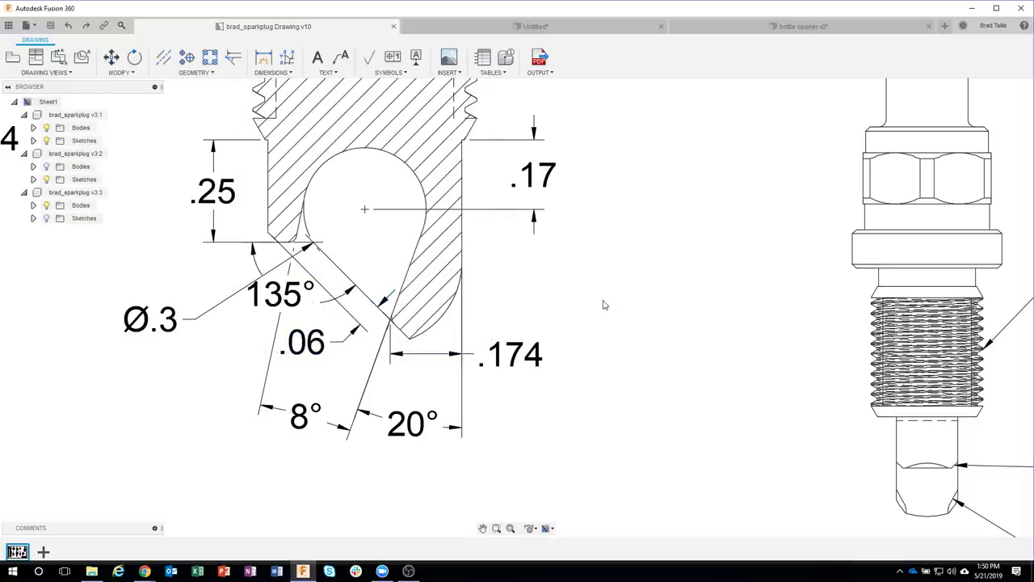
left_click(747, 31)
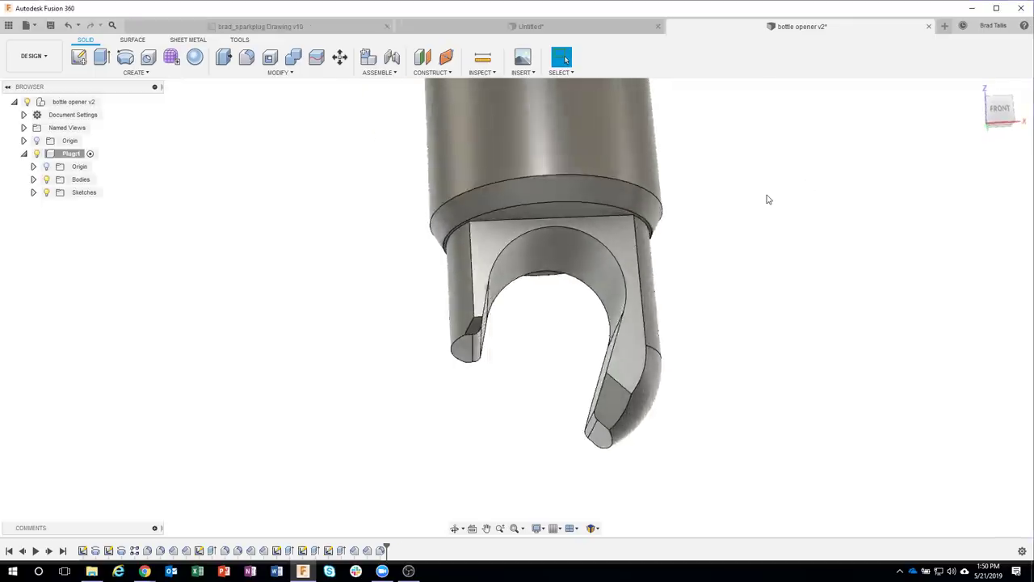
Step: Orbit the bottle opener to view its hook tip from underneath
middle_click_drag(768, 199, 442, 329, "shift")
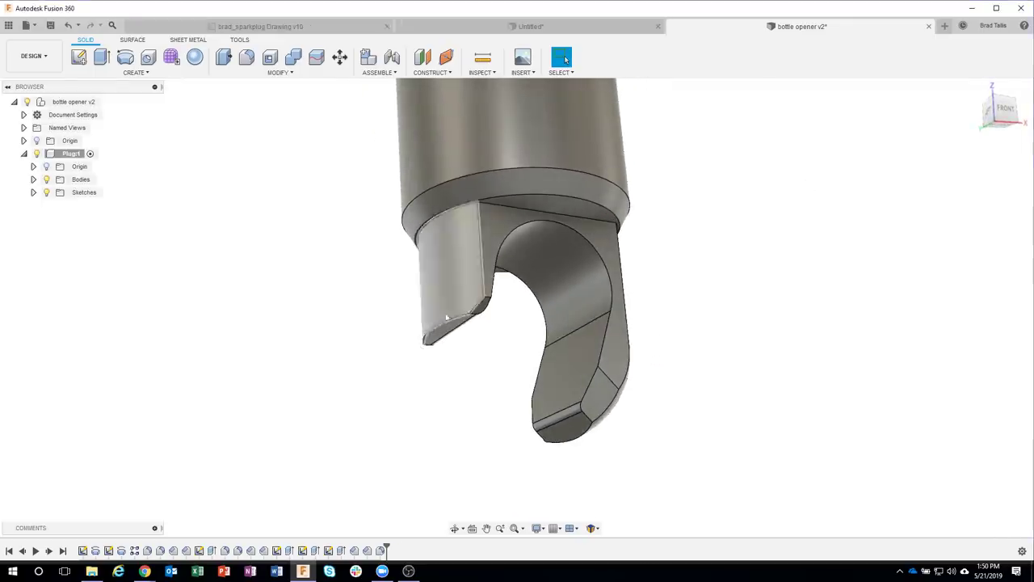
middle_click_drag(392, 351, 398, 332, "shift")
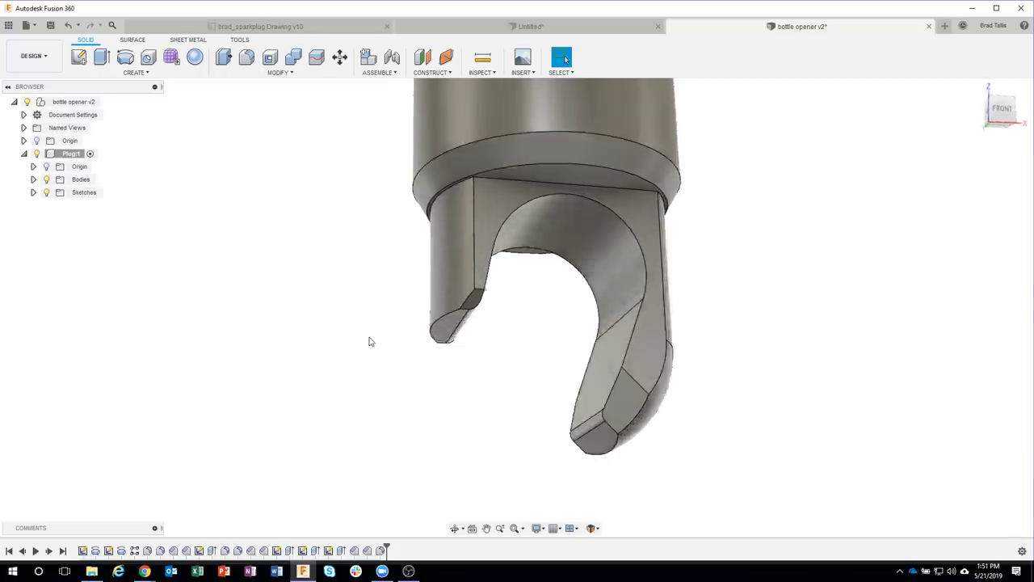
middle_click_drag(420, 418, 369, 387, "shift")
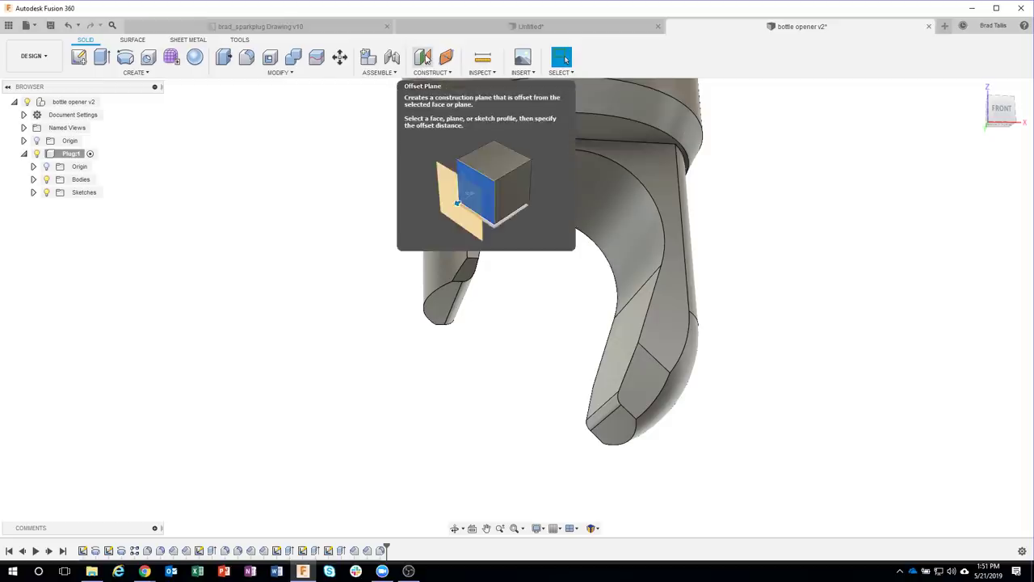
Step: Create a construction plane offset 0.06 in from the hook tip's flat end face
left_click(425, 59)
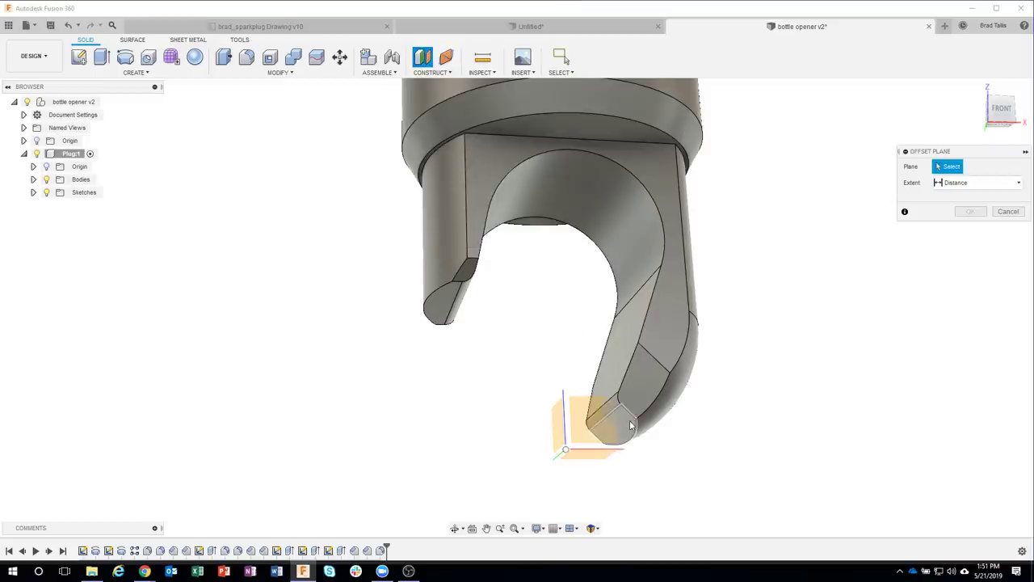
middle_click_drag(630, 424, 623, 435, "shift")
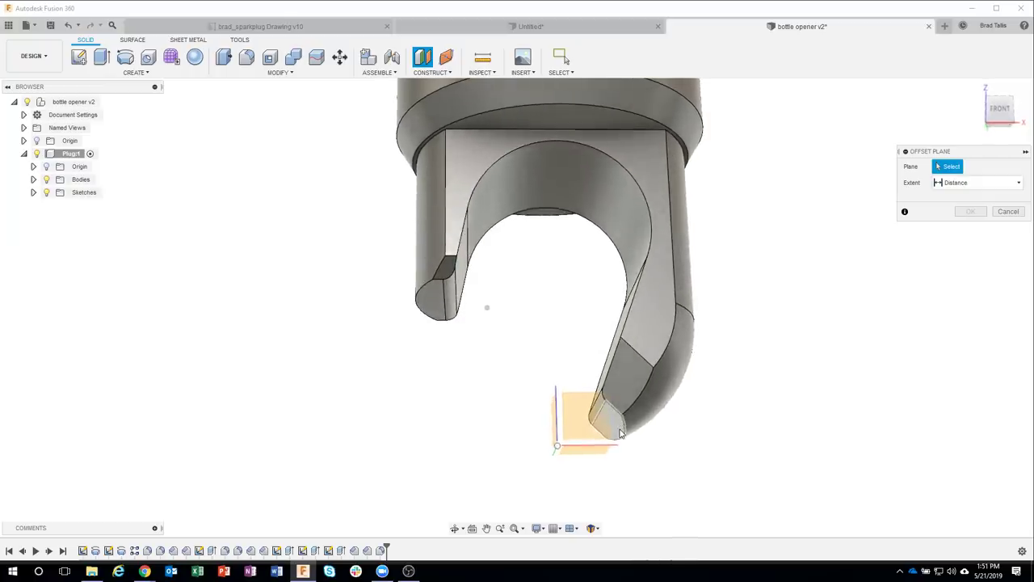
left_click(618, 431)
mouse_move(618, 430)
middle_mouse_down("shift")
mouse_move(619, 411)
mouse_move(661, 425)
mouse_move(747, 385)
middle_mouse_up("shift")
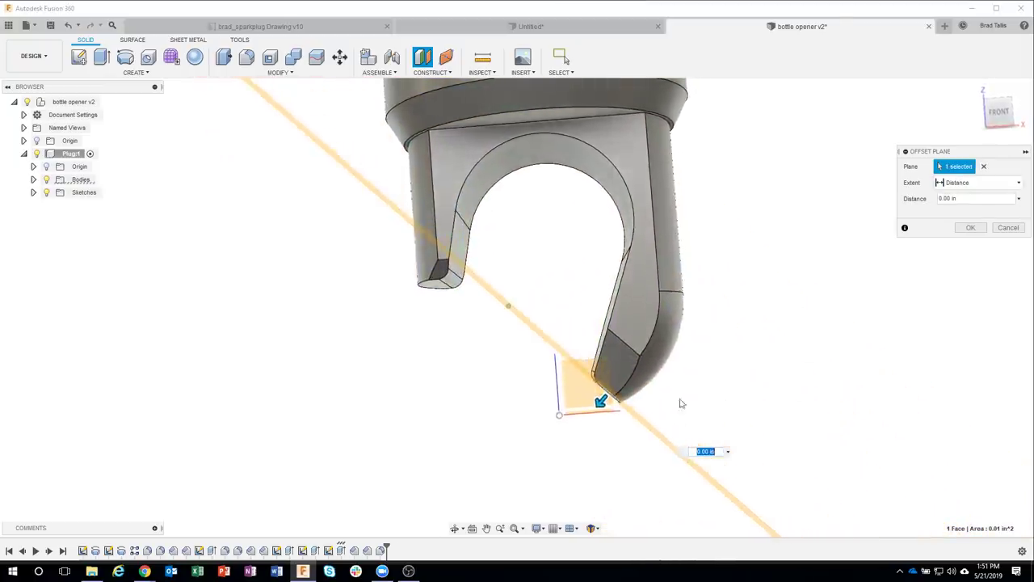
middle_click_drag(682, 401, 556, 365, "shift")
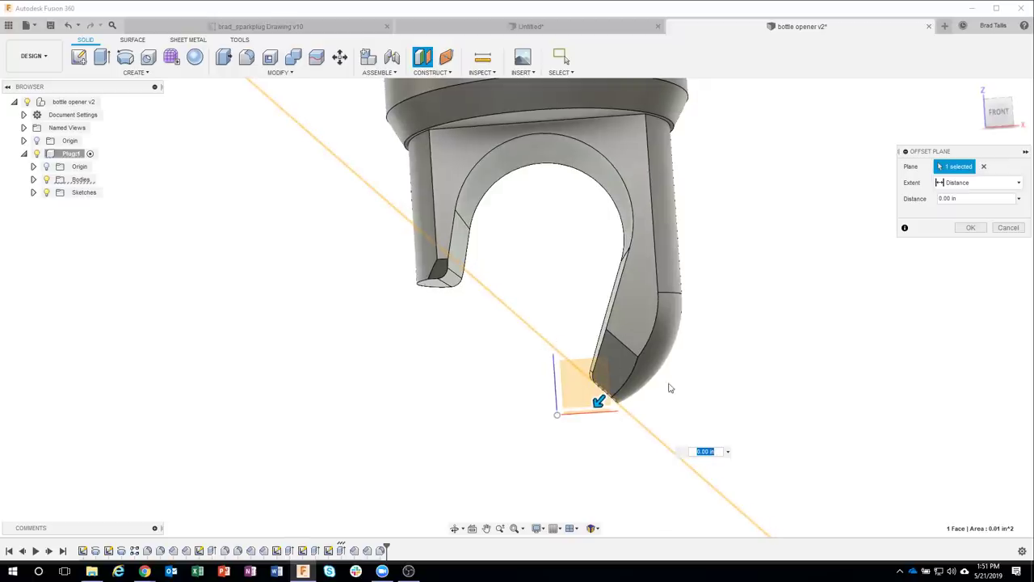
mouse_move(595, 402)
middle_mouse_down("shift")
mouse_move(577, 421)
mouse_move(559, 391)
mouse_move(563, 372)
mouse_move(564, 381)
middle_mouse_up("shift")
left_click_drag(563, 382, 554, 390)
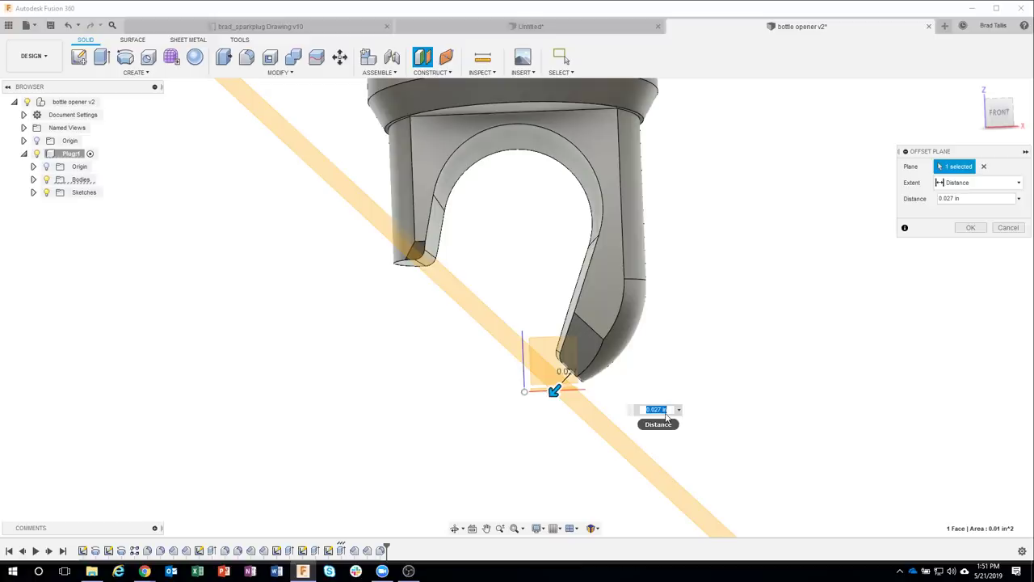
type(".06")
key("Return")
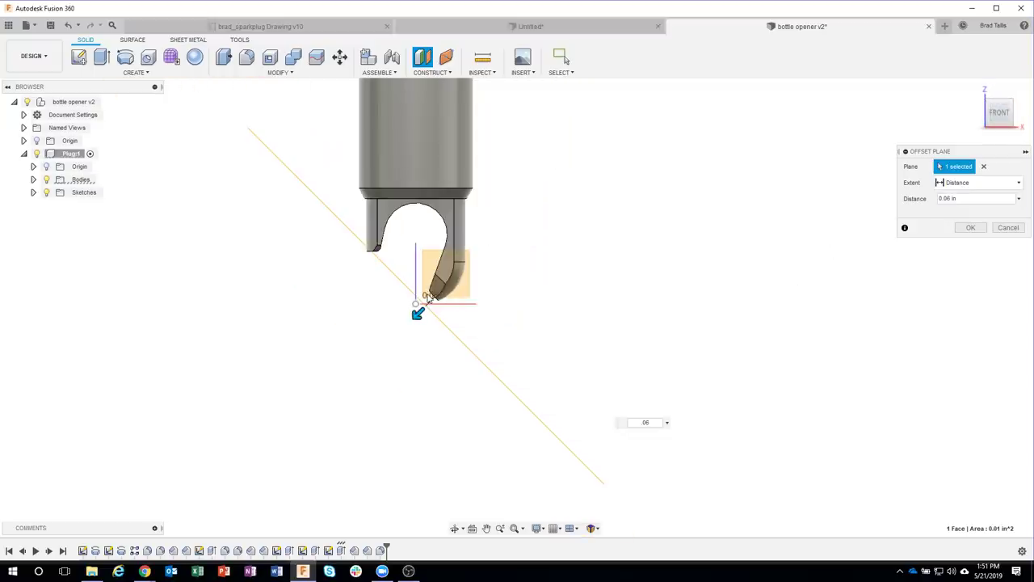
left_click(971, 227)
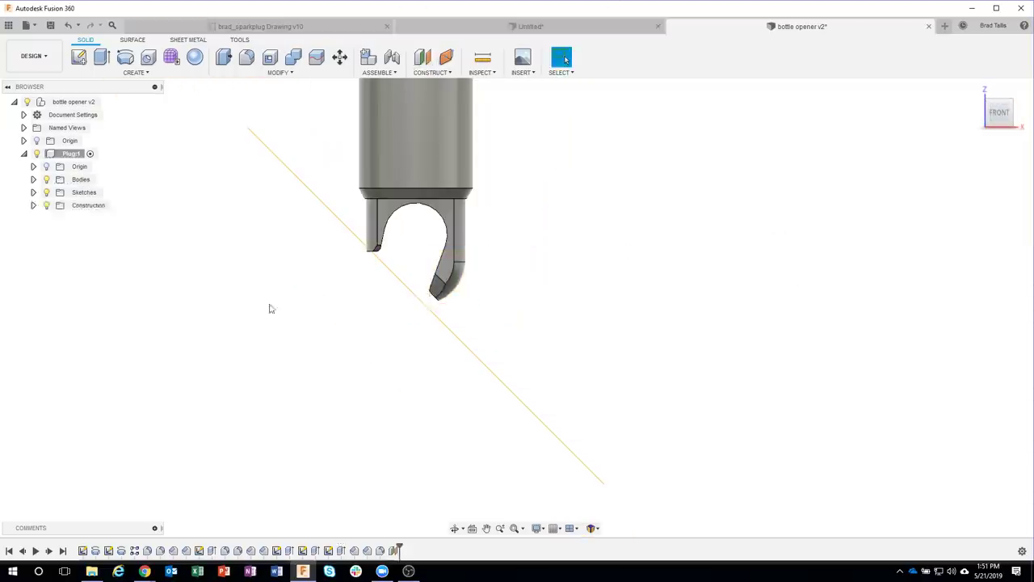
scroll(283, 267, "up", 1)
scroll(325, 238, "up", 2)
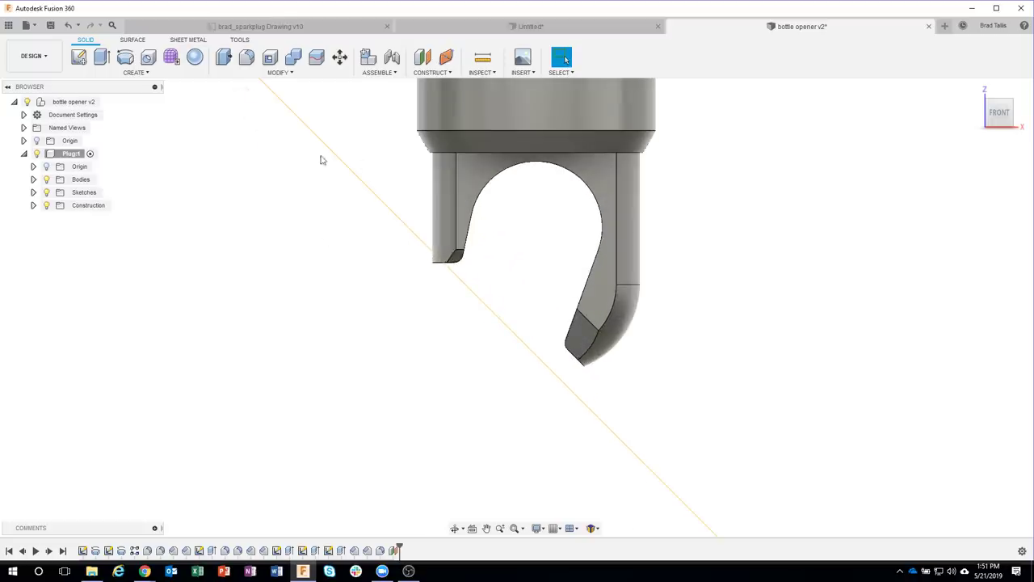
Step: Split the opener body with the 0.06 in offset plane into Body1 and Body2
left_click(304, 73)
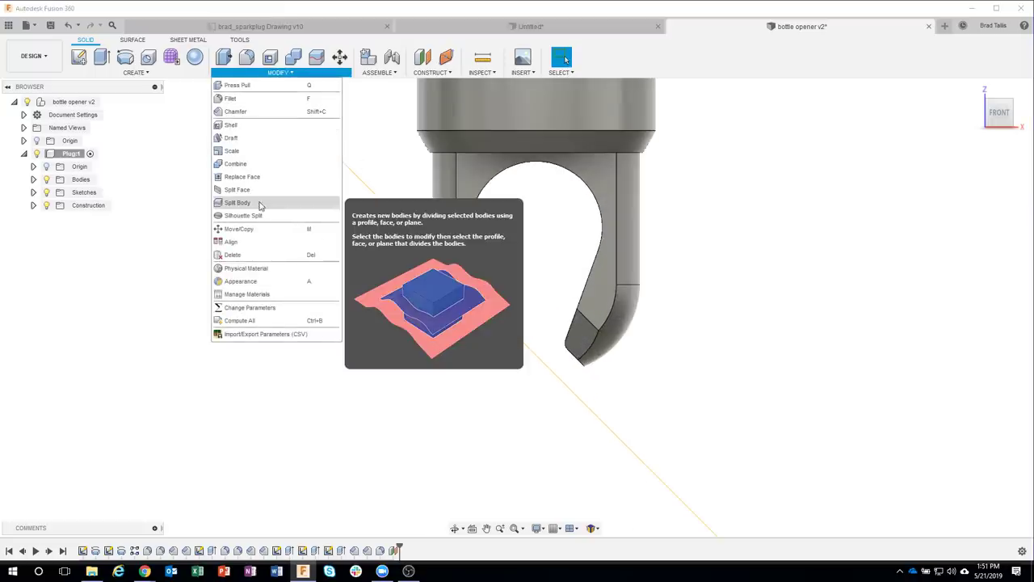
left_click(267, 203)
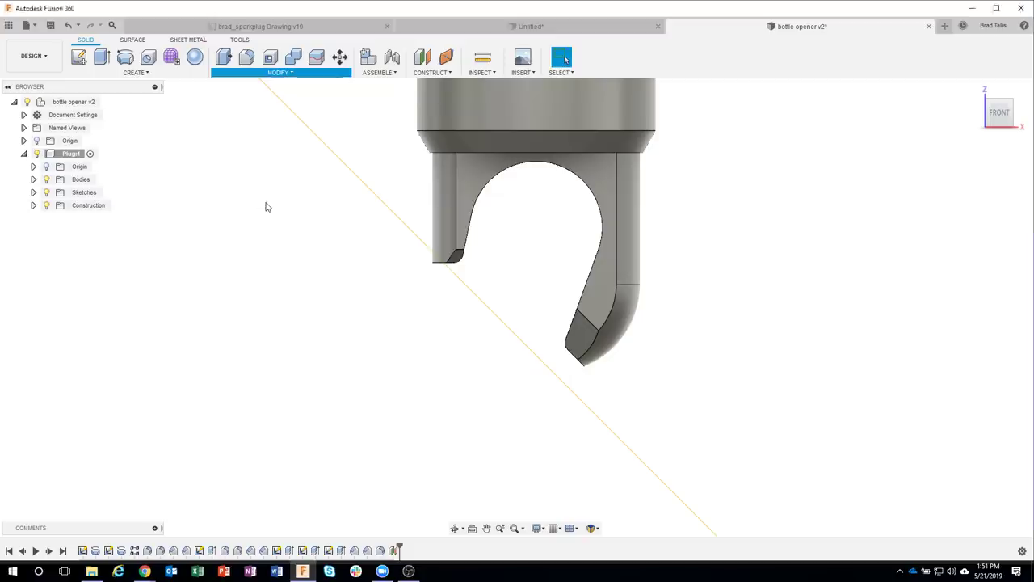
left_click(472, 185)
scroll(510, 307, "up", 5)
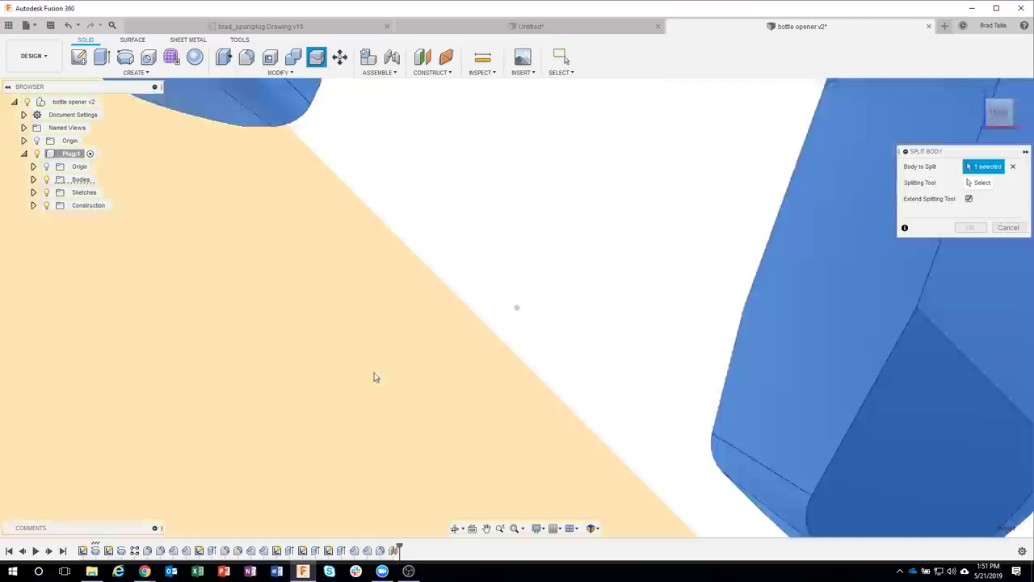
scroll(477, 311, "up", 3)
scroll(488, 305, "down", 3)
scroll(492, 305, "down", 2)
scroll(485, 300, "down", 2)
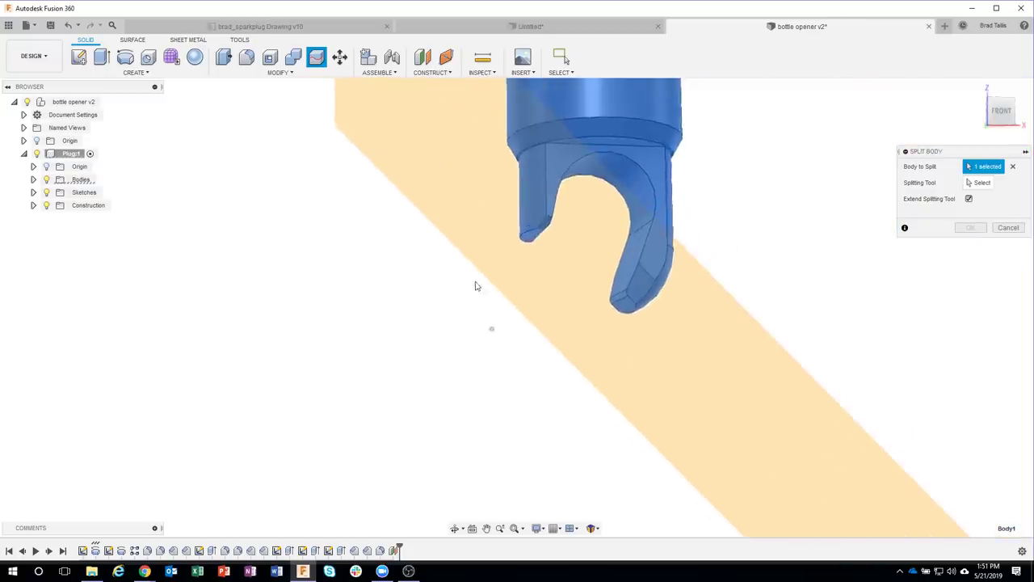
scroll(476, 284, "down", 2)
left_click(980, 184)
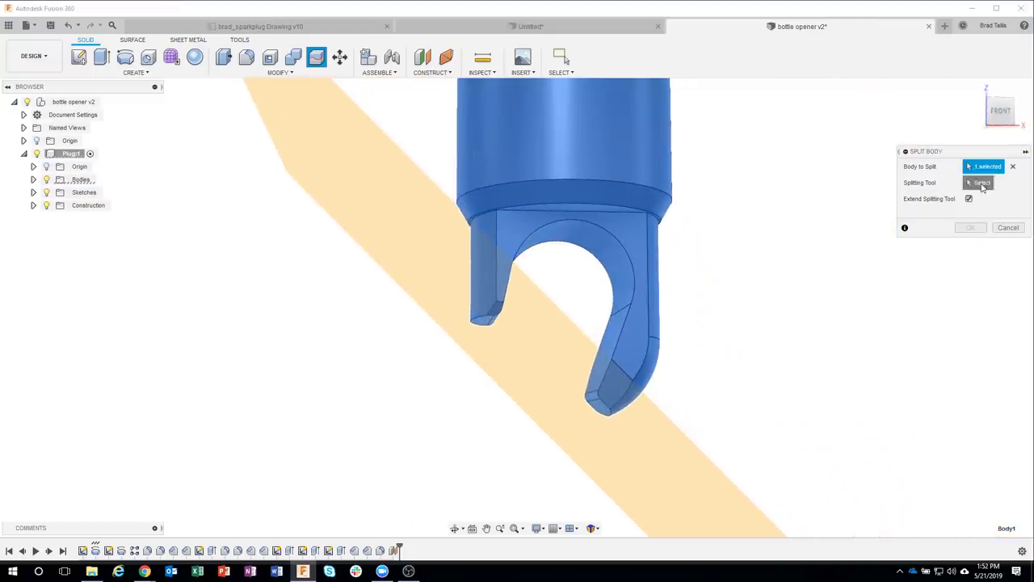
left_click(400, 226)
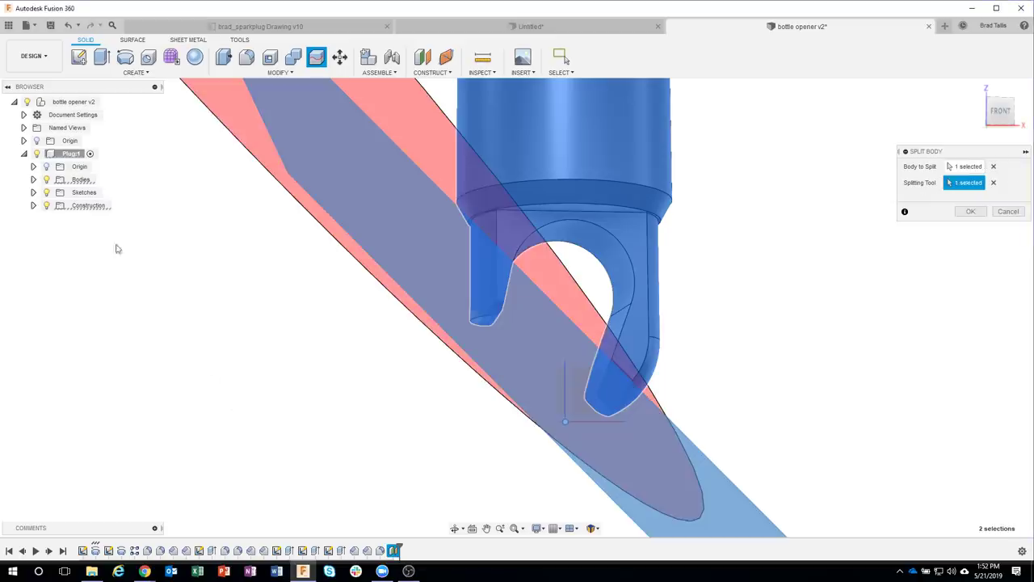
left_click(33, 179)
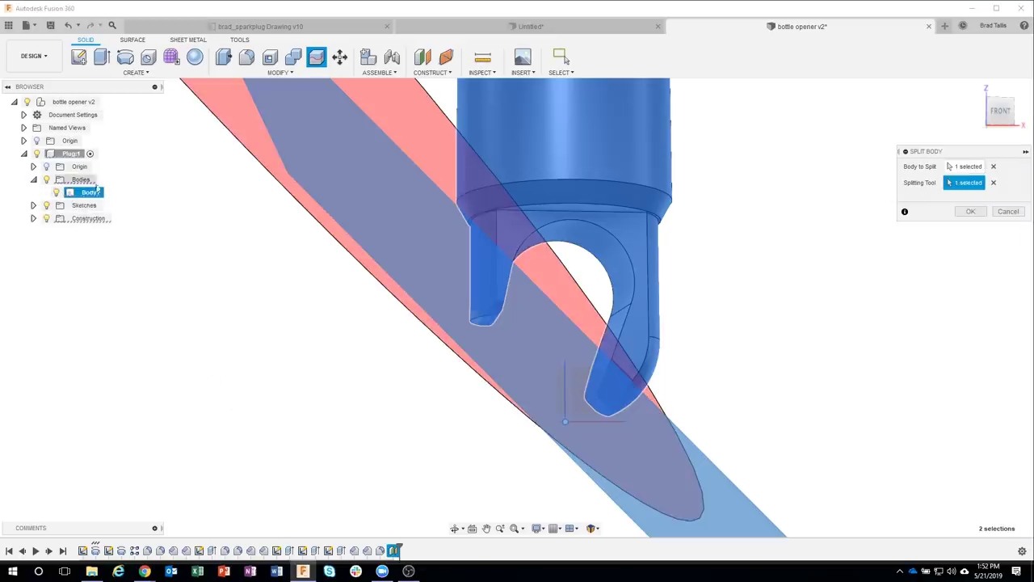
left_click(968, 213)
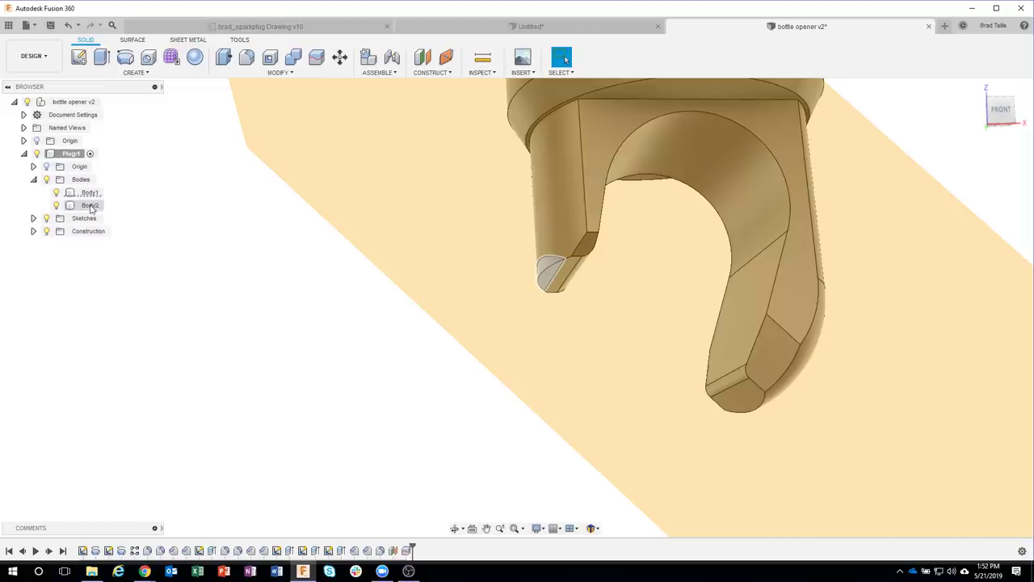
Step: Remove Body2, hide the construction plane, and orbit to a front view of the plug
right_click(93, 209)
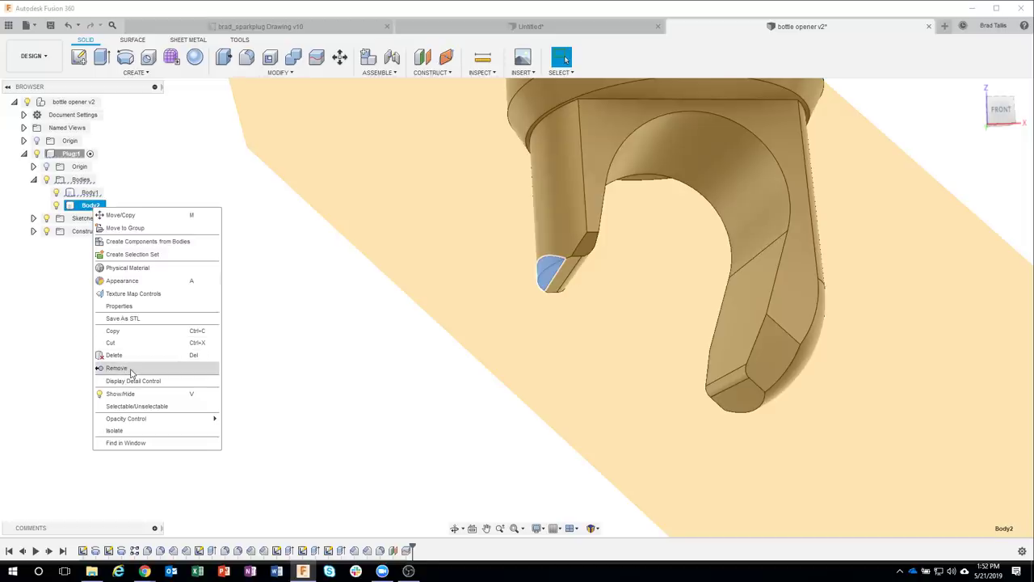
left_click(131, 368)
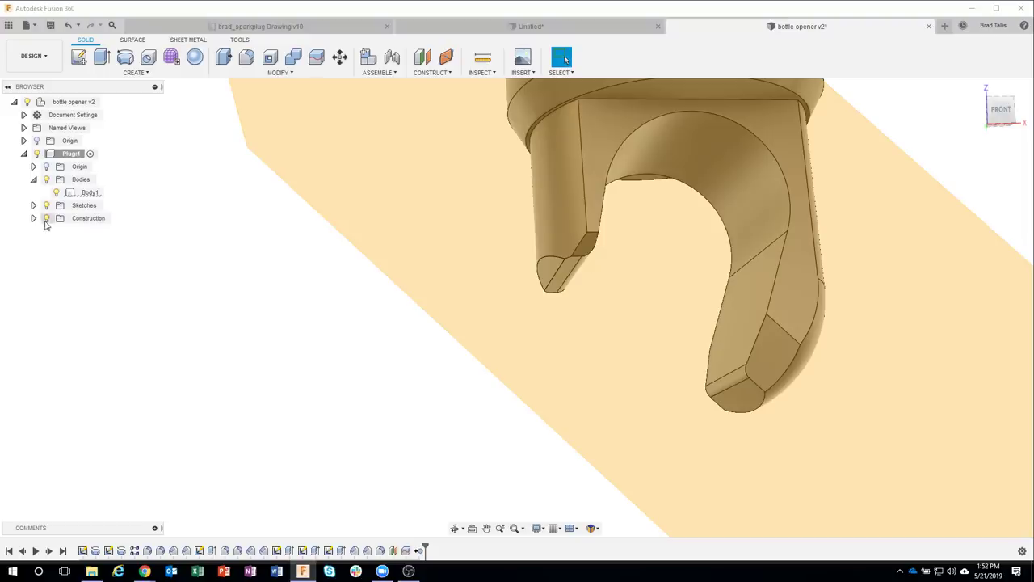
left_click(46, 220)
mouse_move(111, 315)
middle_mouse_down("shift")
mouse_move(393, 329)
mouse_move(627, 257)
middle_mouse_up("shift")
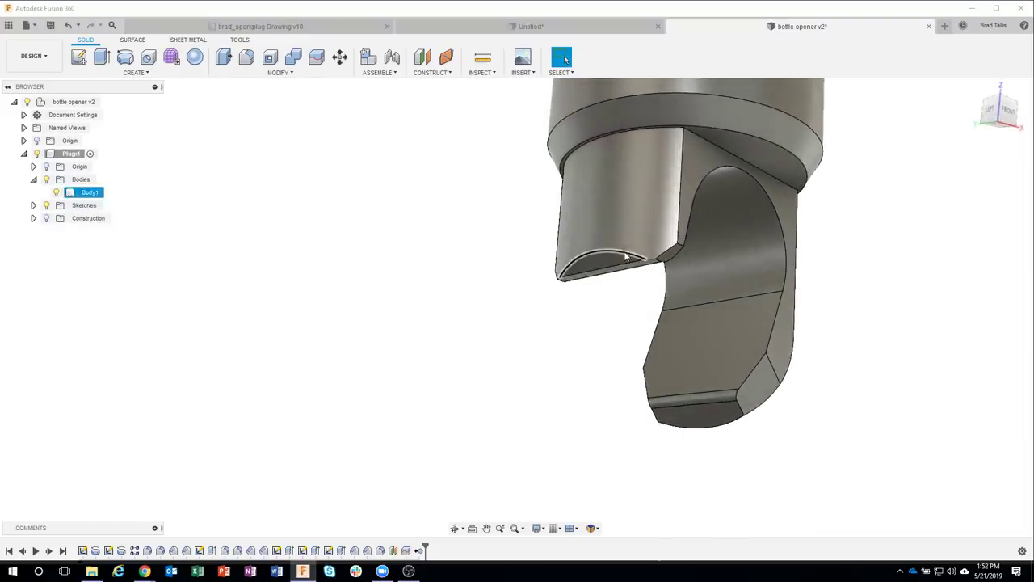
middle_click_drag(352, 343, 384, 402, "shift")
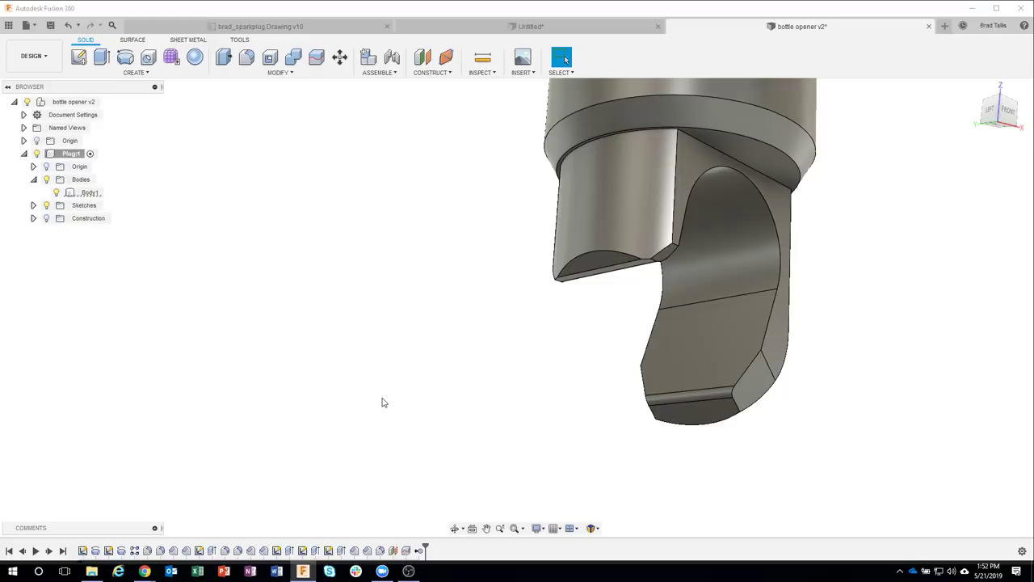
mouse_move(384, 388)
middle_mouse_down("shift")
mouse_move(418, 380)
mouse_move(363, 360)
mouse_move(419, 396)
mouse_move(370, 320)
middle_mouse_up("shift")
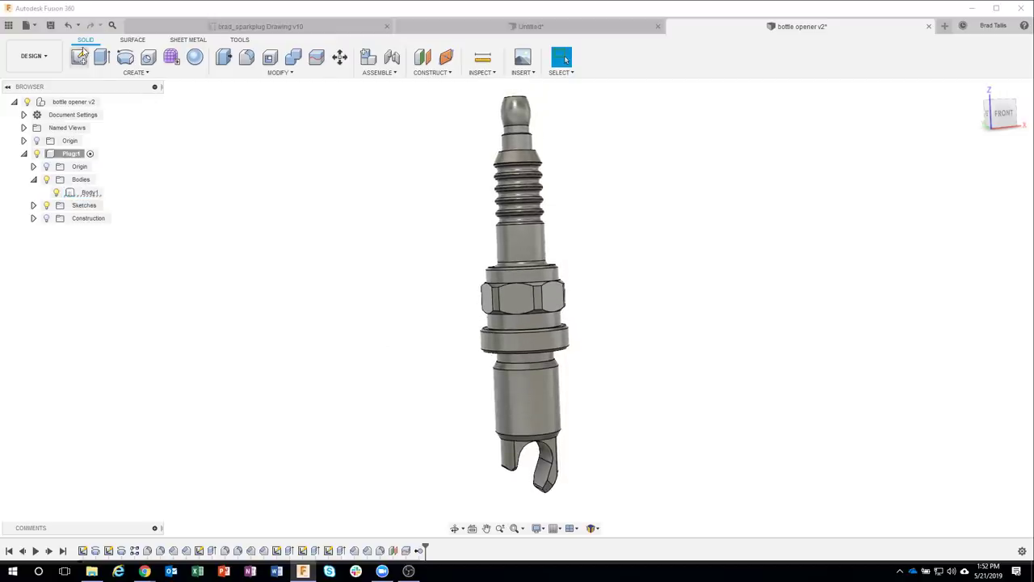
Step: Save a new version with the description 'added bottle'
left_click(52, 27)
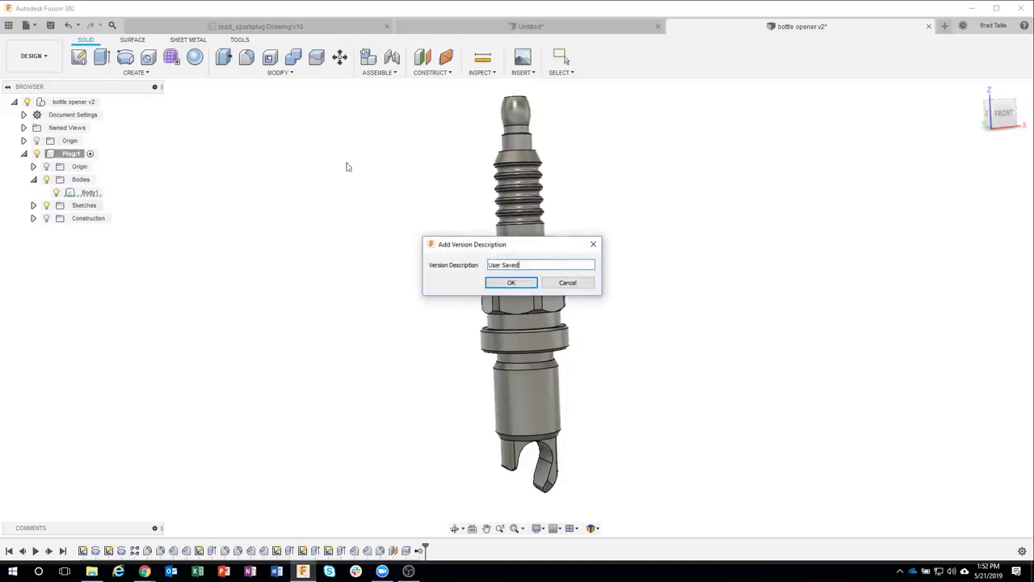
left_click_drag(510, 246, 680, 182)
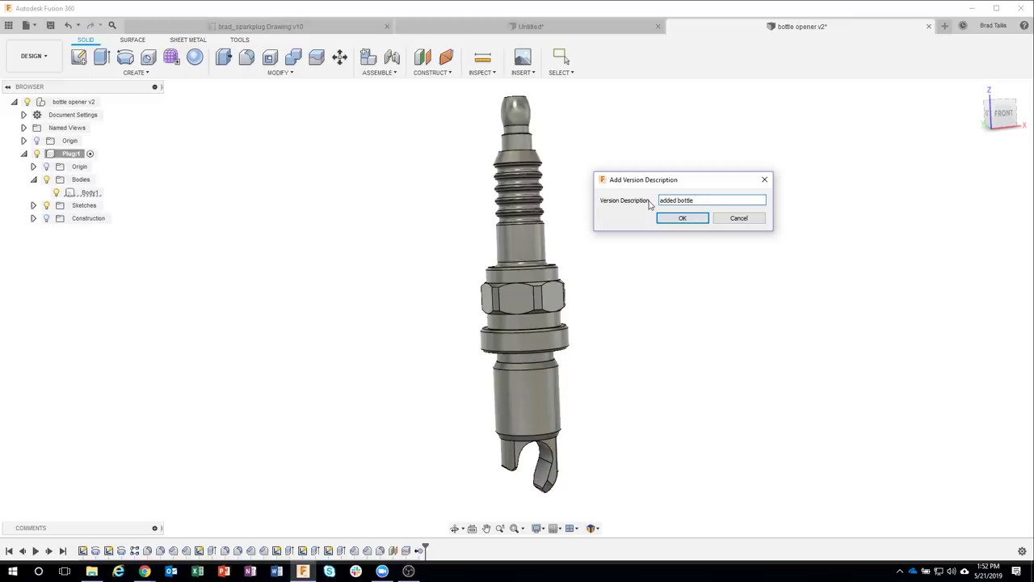
left_click(670, 219)
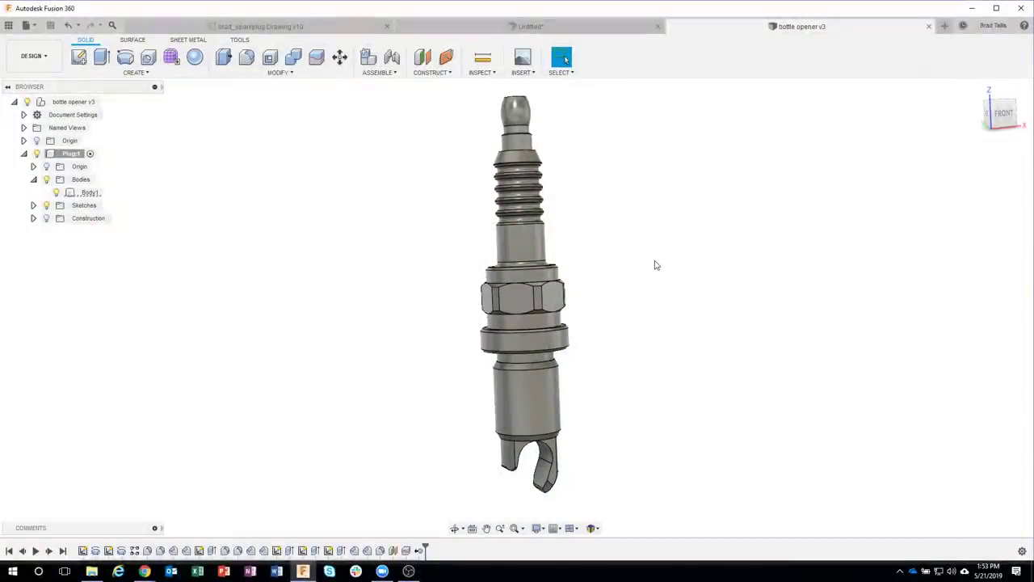
Step: Start a Thread feature on the spark plug's lower cylindrical face
scroll(689, 275, "up", 2)
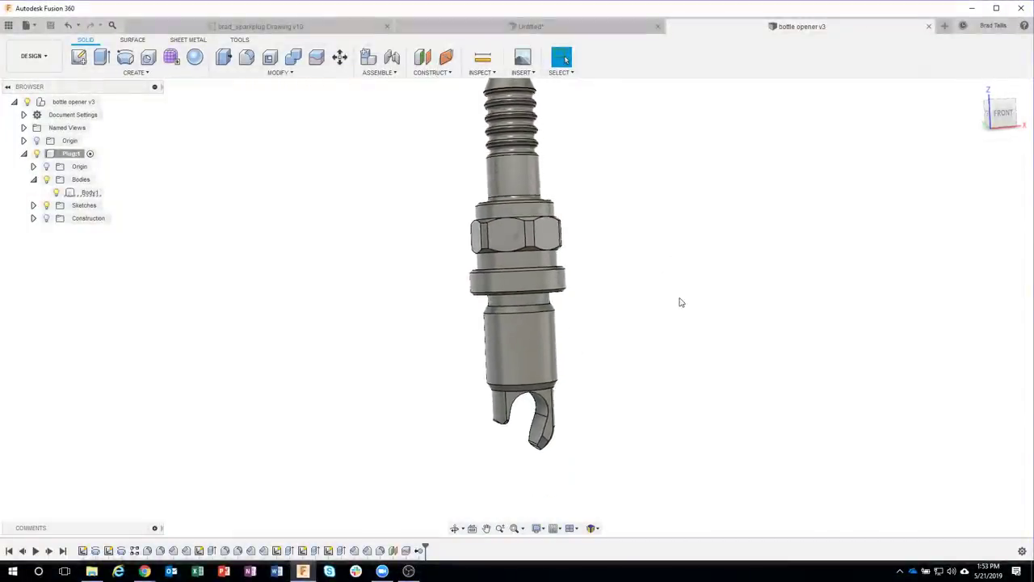
scroll(631, 323, "up", 2)
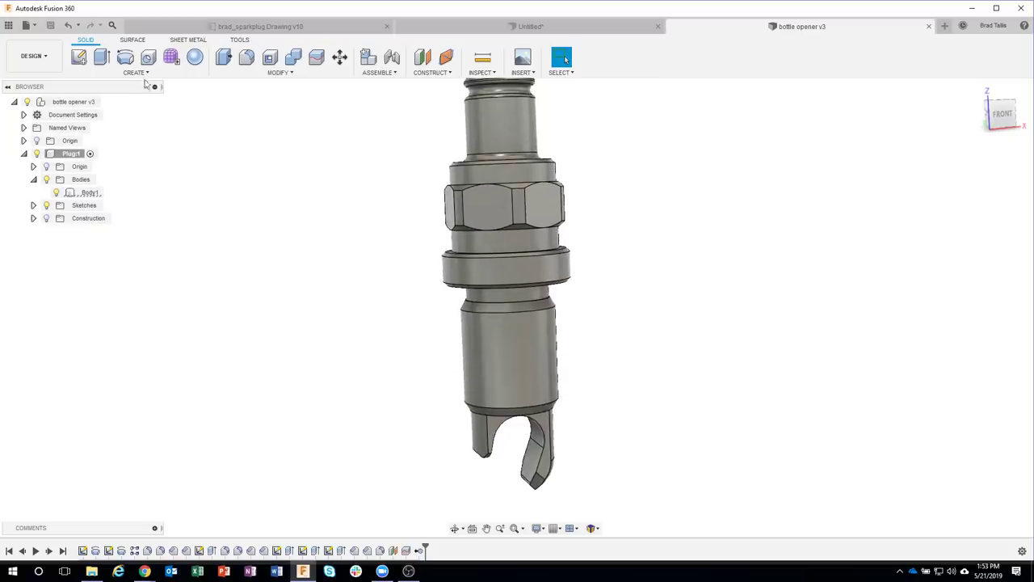
left_click(137, 73)
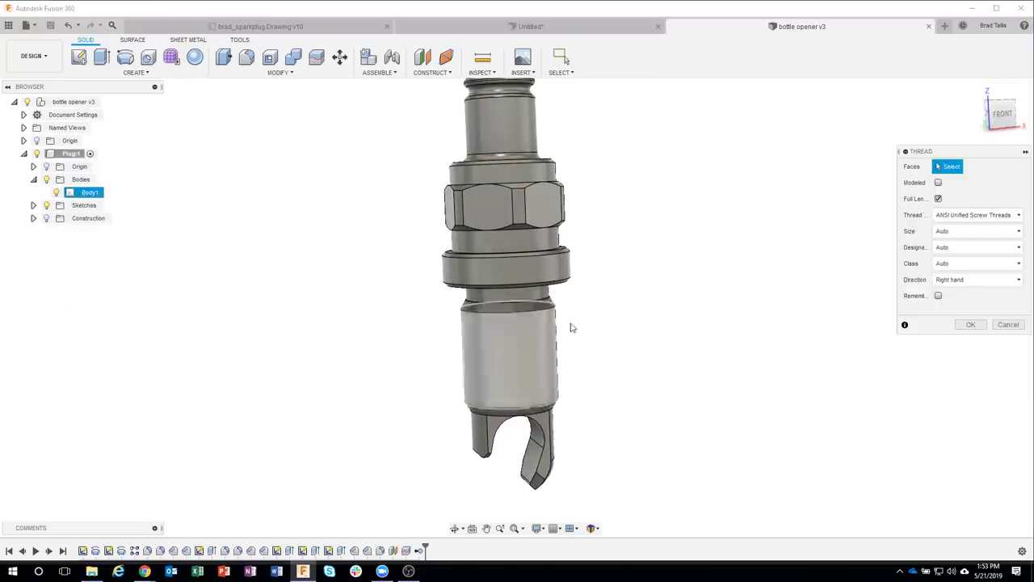
mouse_move(509, 355)
middle_mouse_down("shift")
mouse_move(518, 208)
mouse_move(609, 368)
middle_mouse_up("shift")
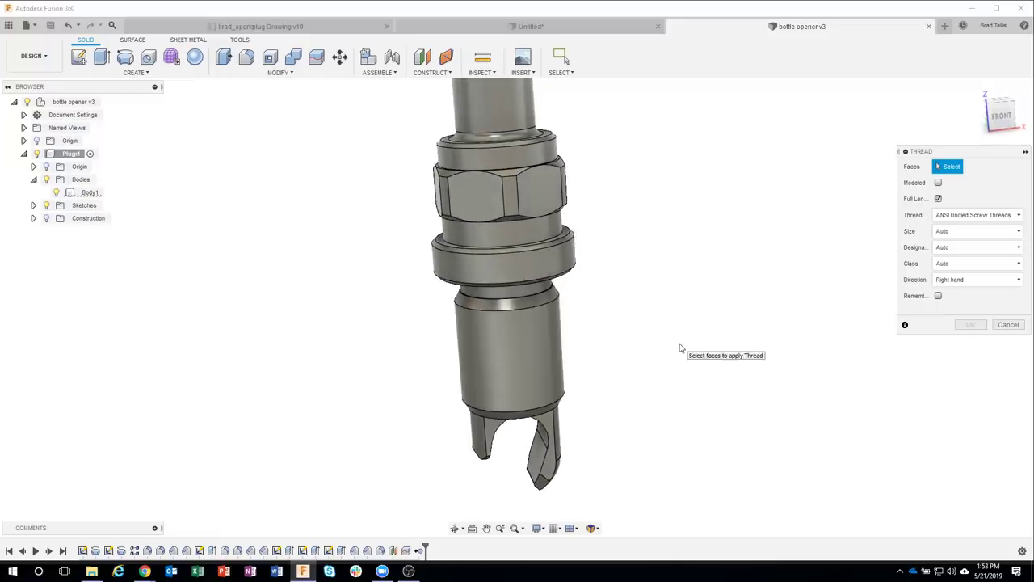
scroll(743, 268, "up", 2)
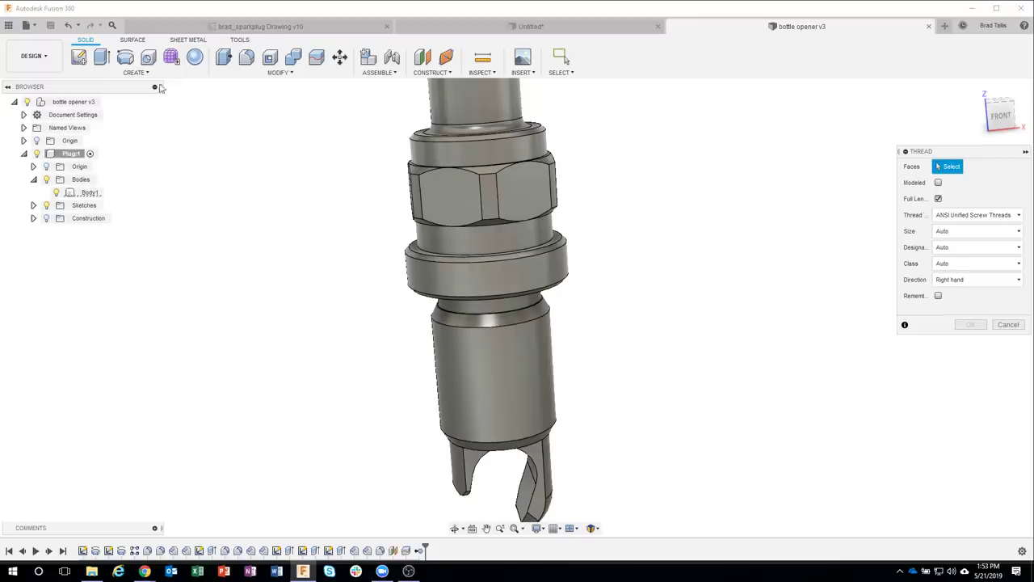
left_click(136, 72)
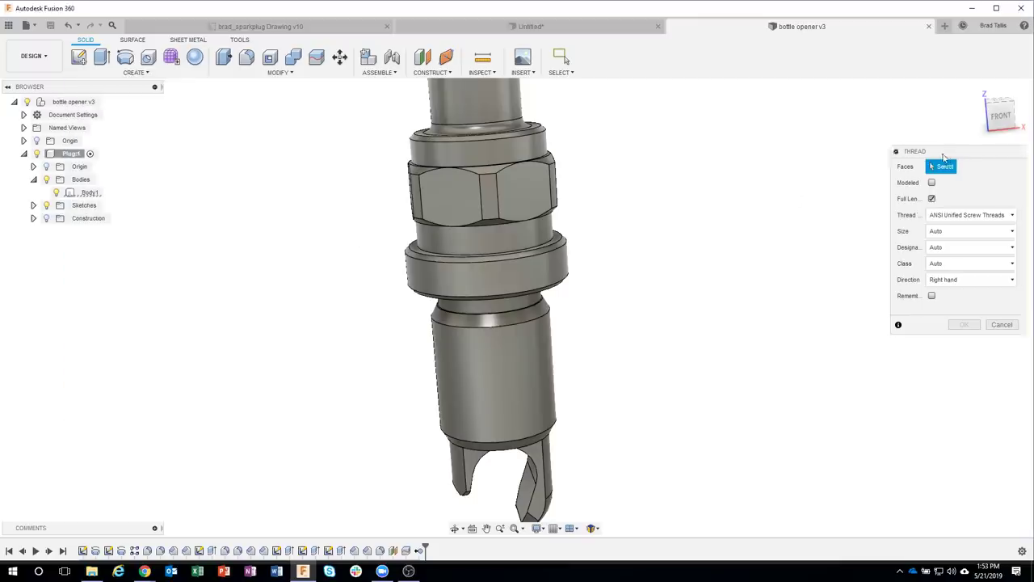
left_click(506, 361)
middle_click_drag(781, 372, 821, 272, "shift")
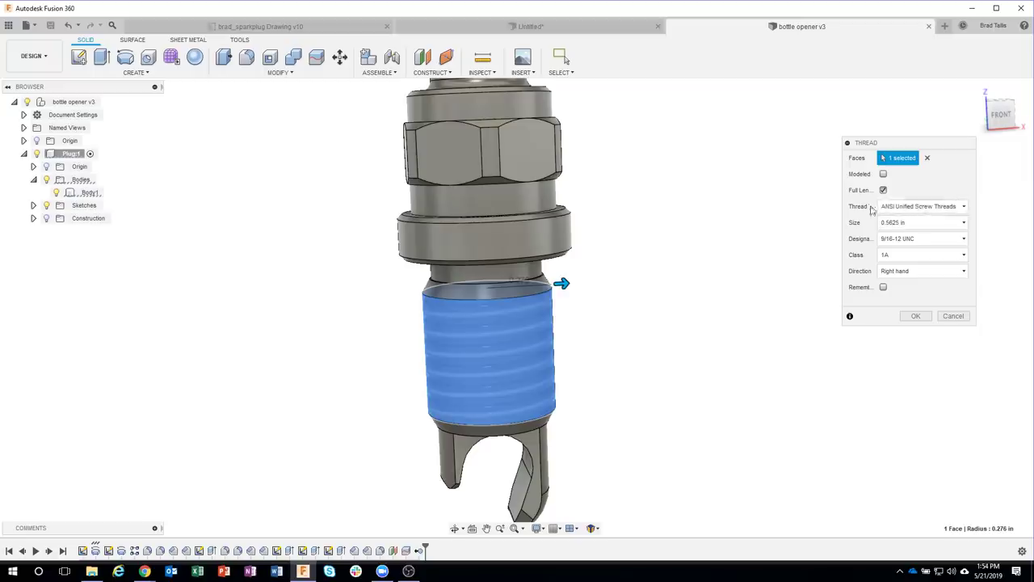
Step: Set the thread to ANSI Metric M Profile, M14x1.25, modeled, and apply it
left_click(920, 209)
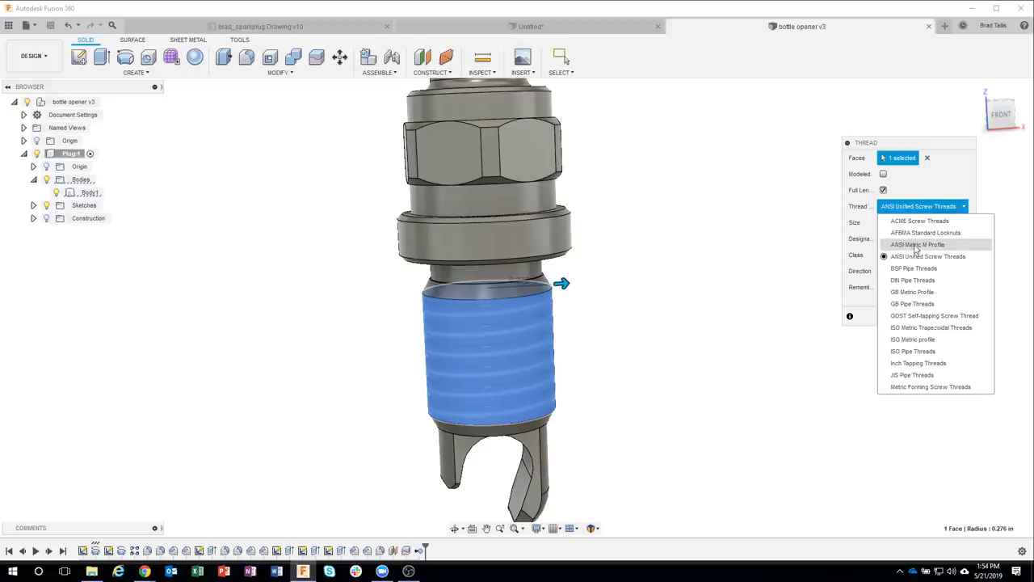
left_click(917, 245)
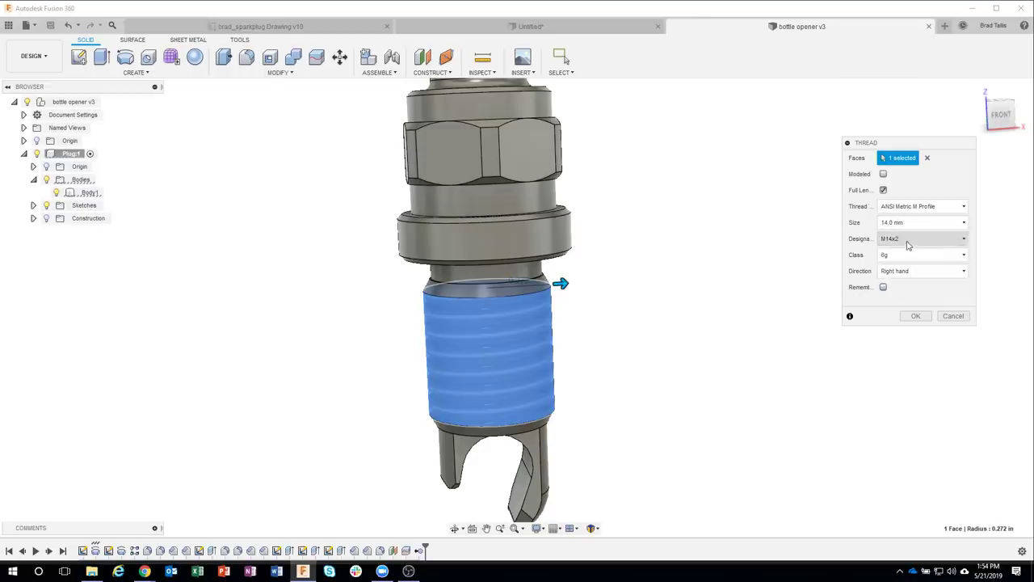
left_click(909, 244)
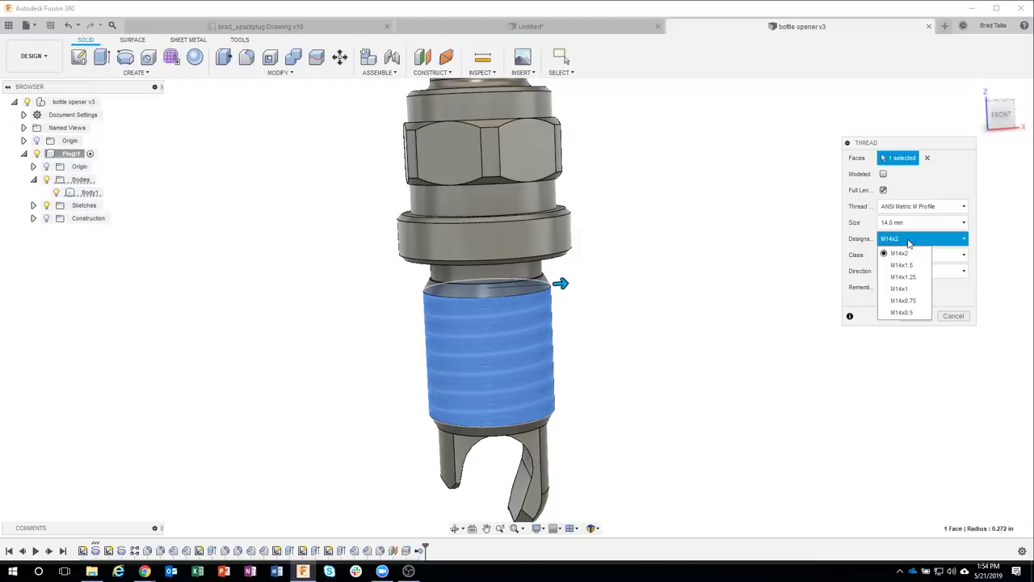
left_click(919, 279)
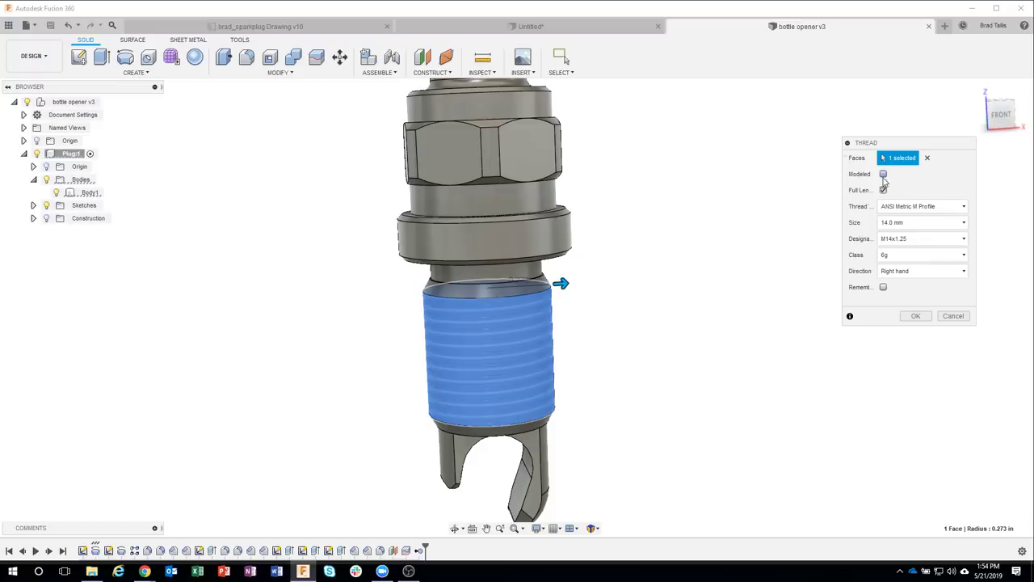
left_click(884, 175)
scroll(543, 299, "up", 3)
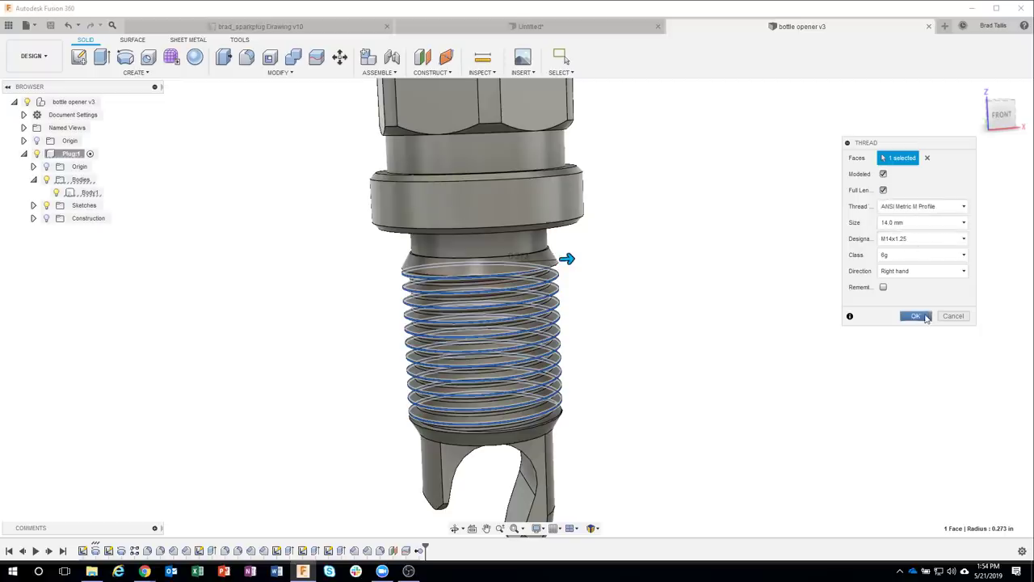
left_click(916, 316)
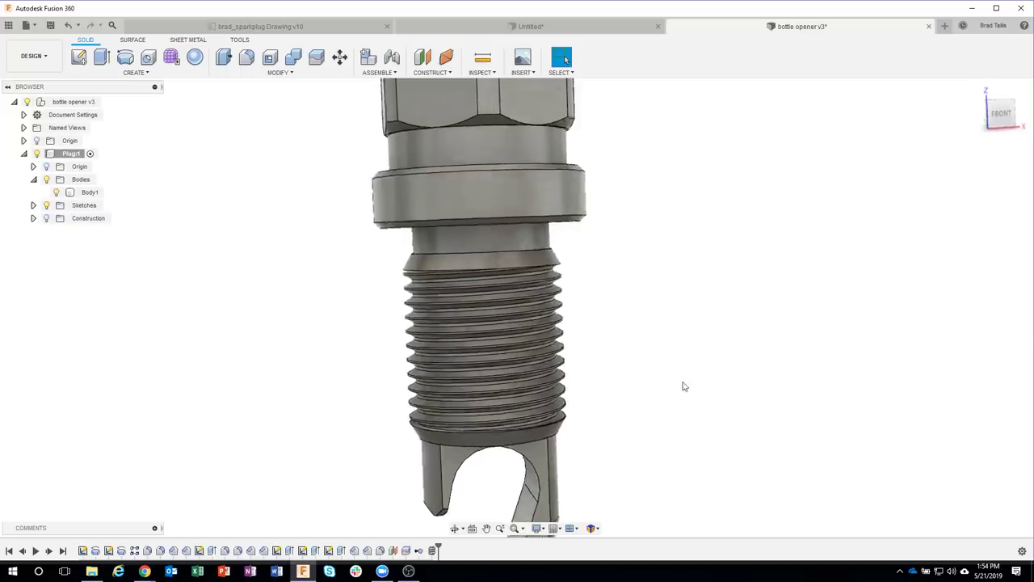
mouse_move(683, 386)
middle_mouse_down("shift")
mouse_move(683, 377)
mouse_move(693, 390)
mouse_move(649, 394)
mouse_move(658, 393)
mouse_move(615, 434)
mouse_move(645, 428)
middle_mouse_up("shift")
scroll(647, 392, "up", 1)
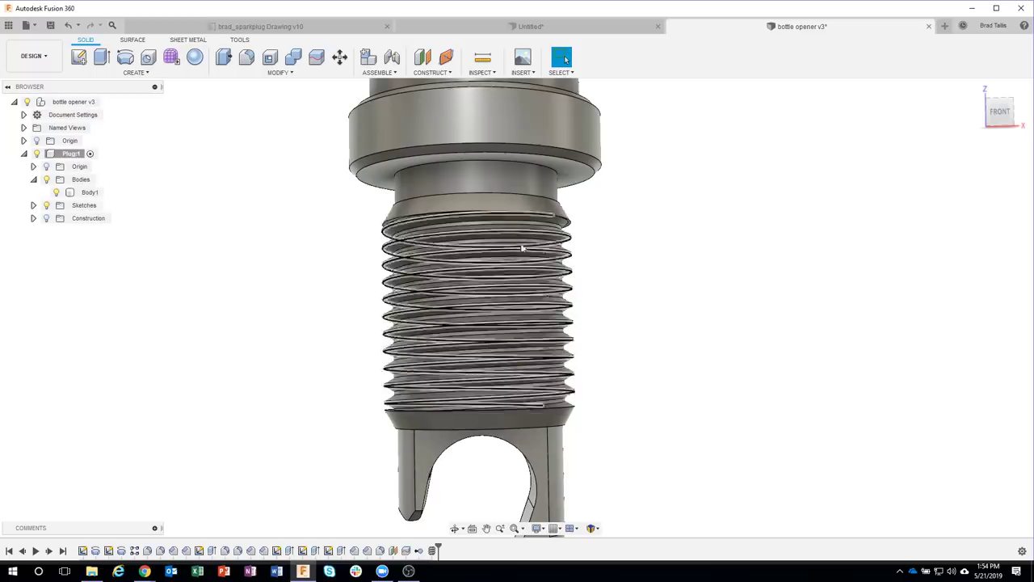
left_click(524, 225)
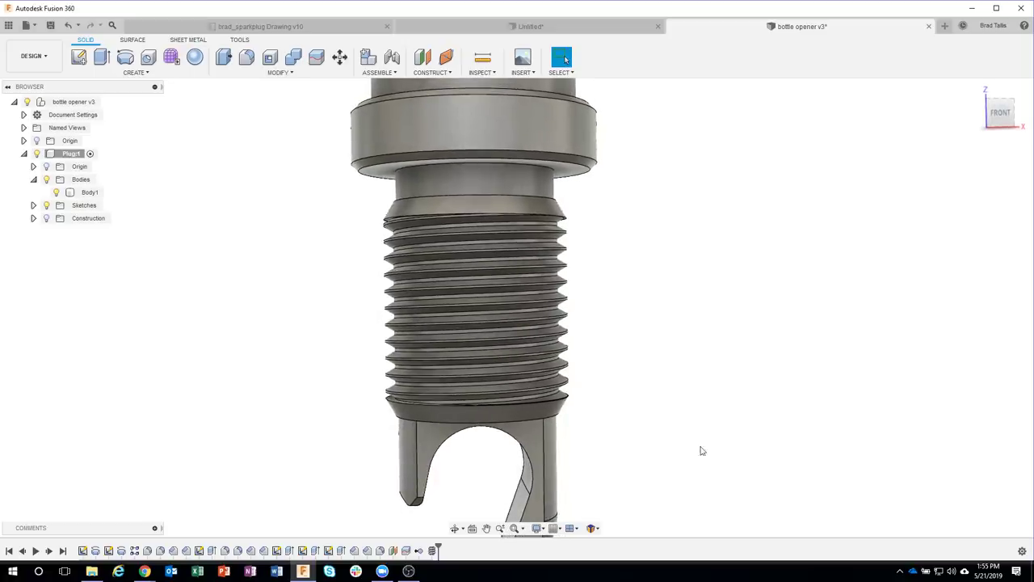
left_click(500, 209)
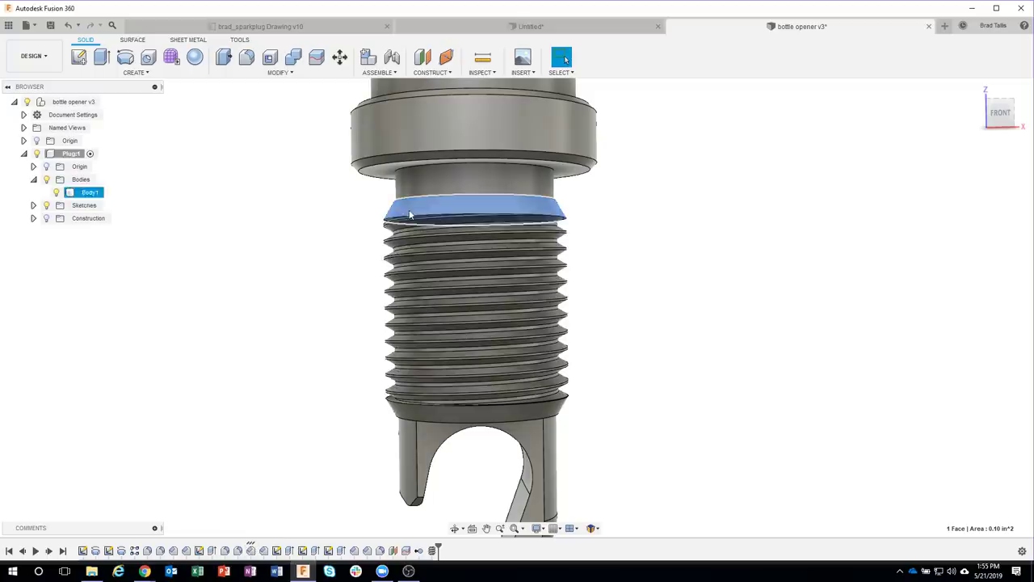
left_click(401, 409)
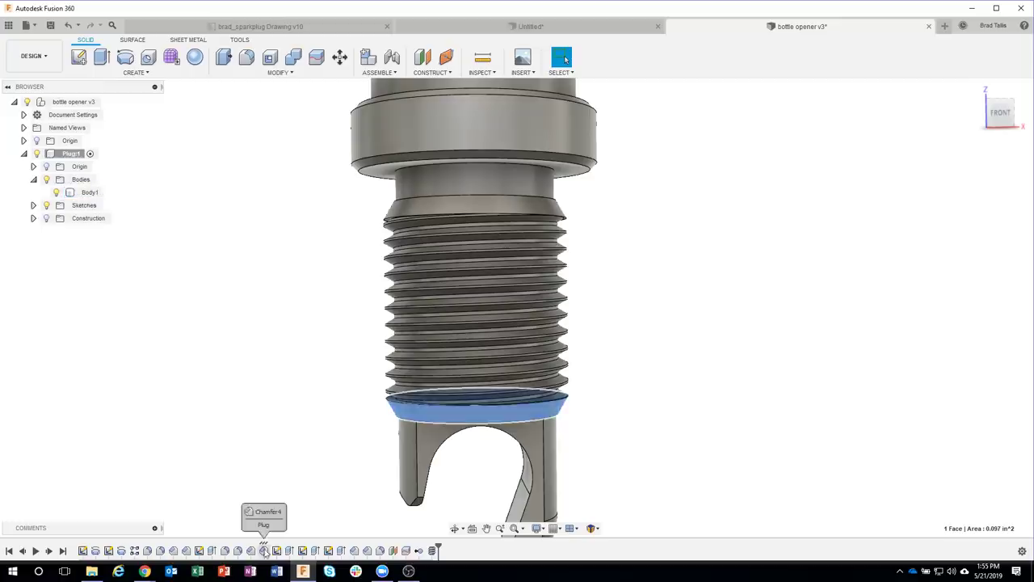
left_click(305, 436)
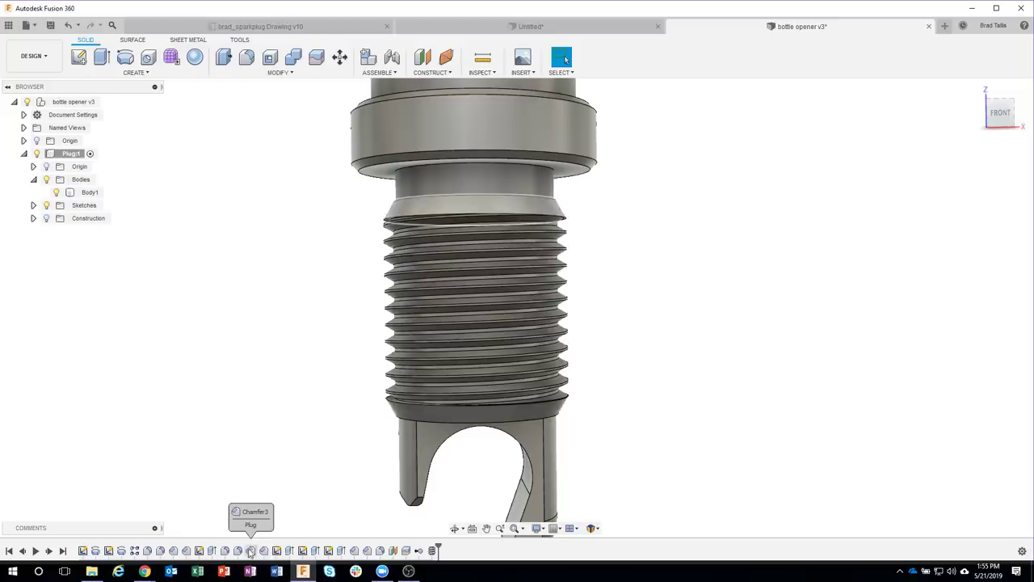
Step: Clear the Thread1 selection, then orbit and zoom out to show the full threaded plug
left_click(433, 551)
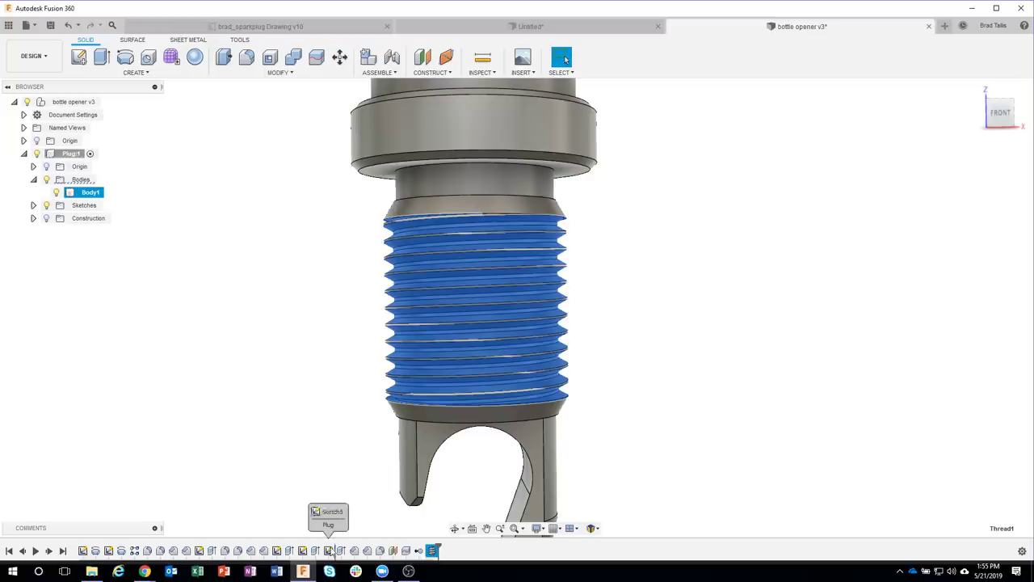
left_click(250, 550)
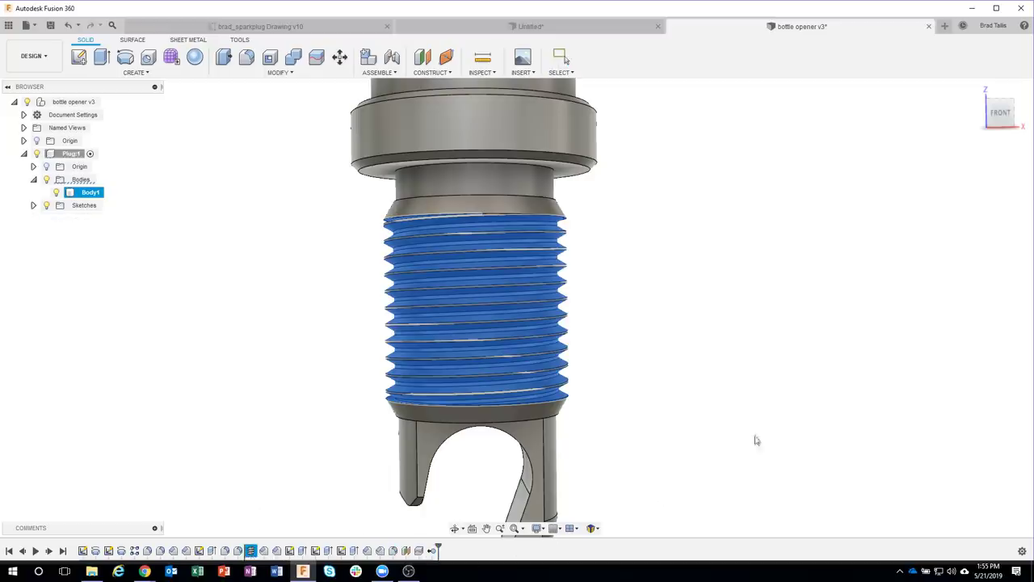
key("Escape")
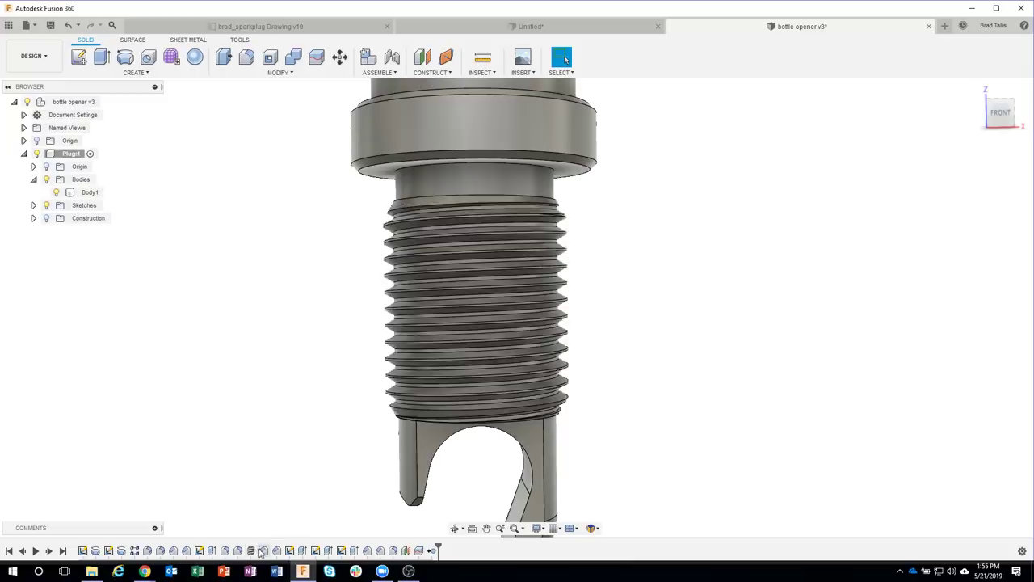
mouse_move(278, 397)
middle_mouse_down("shift")
mouse_move(780, 421)
mouse_move(755, 411)
mouse_move(756, 348)
mouse_move(714, 364)
middle_mouse_up("shift")
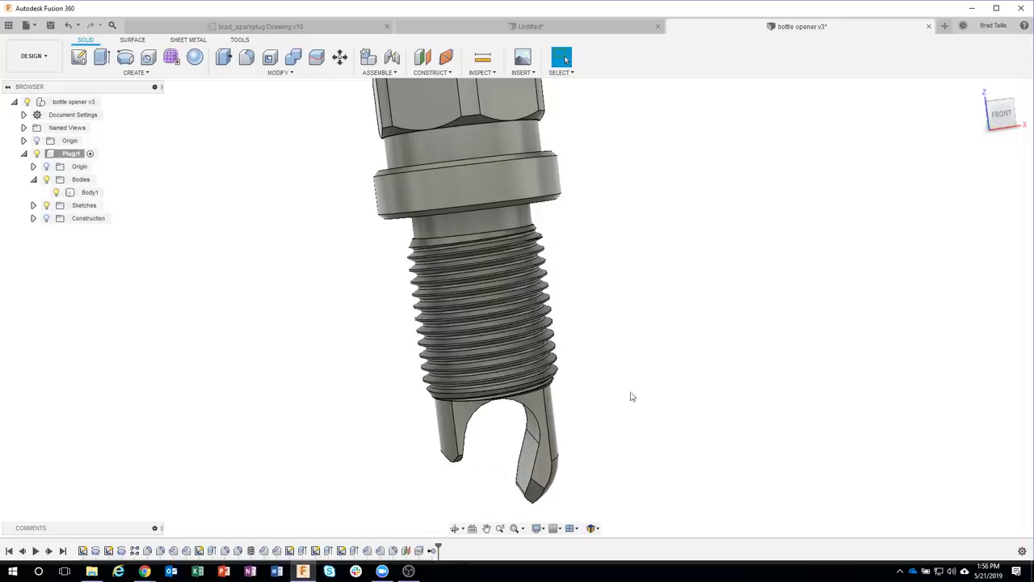
scroll(658, 307, "down", 3)
scroll(688, 304, "down", 2)
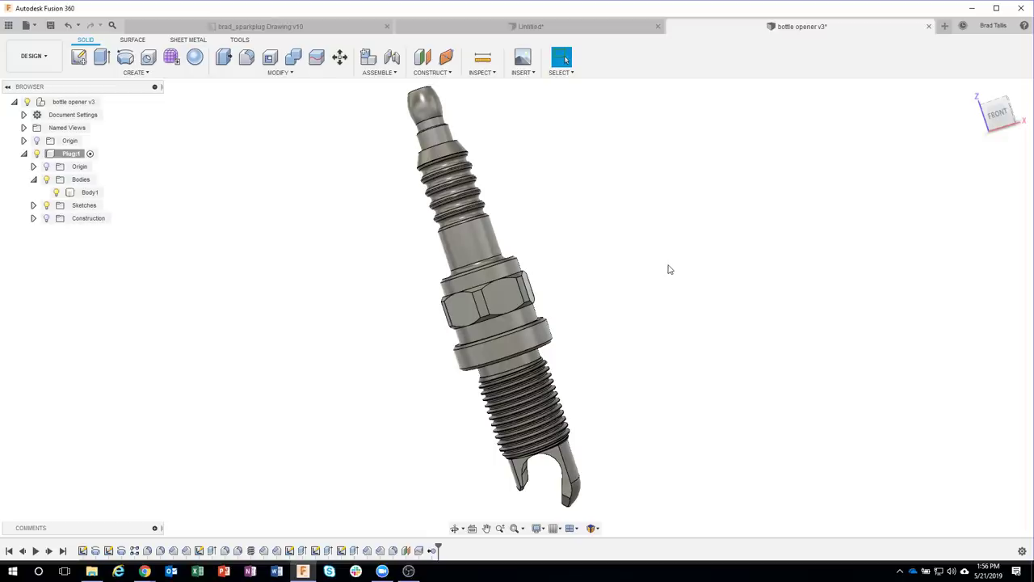
Step: Apply the Metal > Platinum - Polished appearance to the spark plug body
key("a")
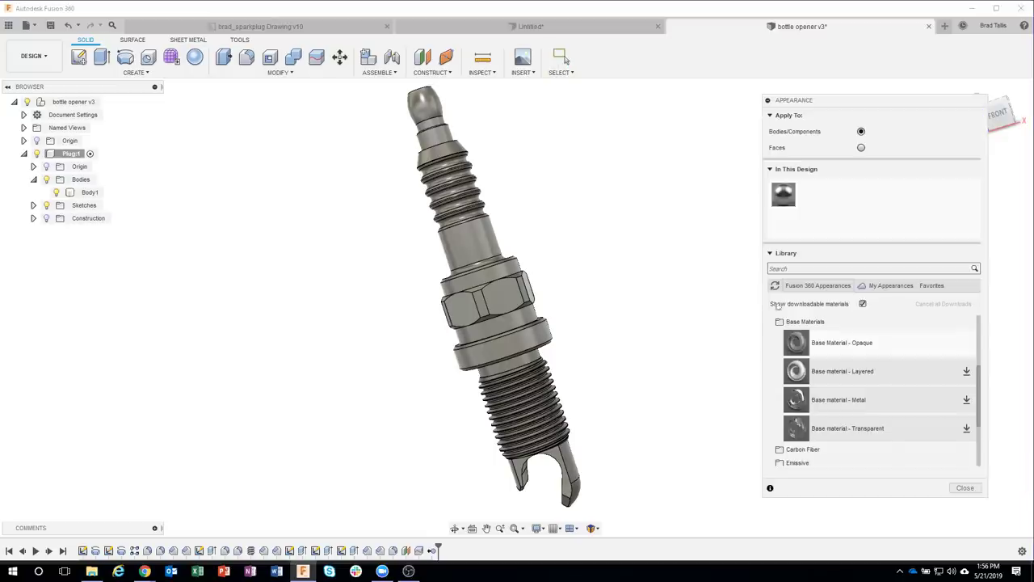
left_click(806, 322)
scroll(830, 372, "down", 3)
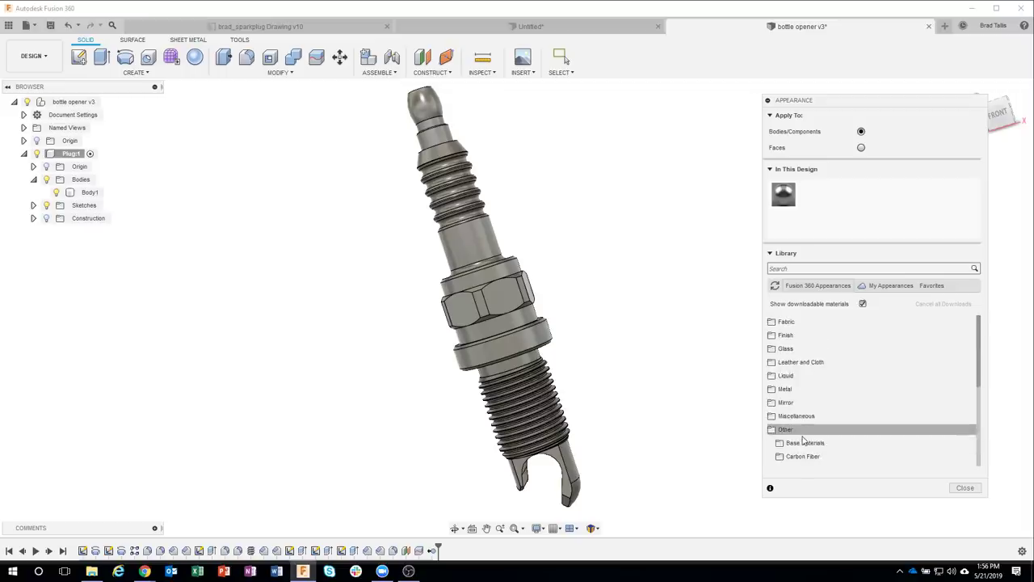
left_click(802, 429)
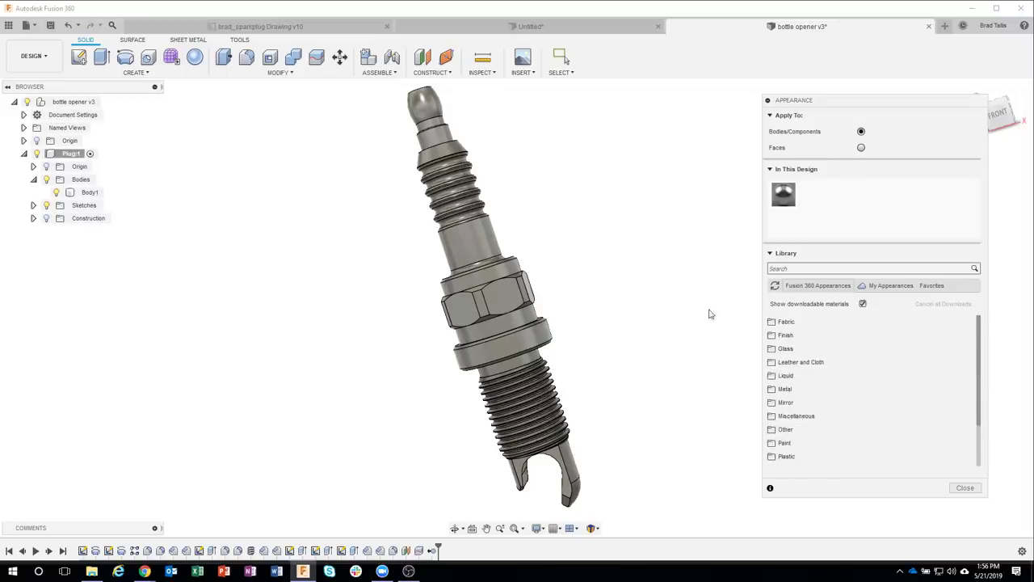
left_click(819, 392)
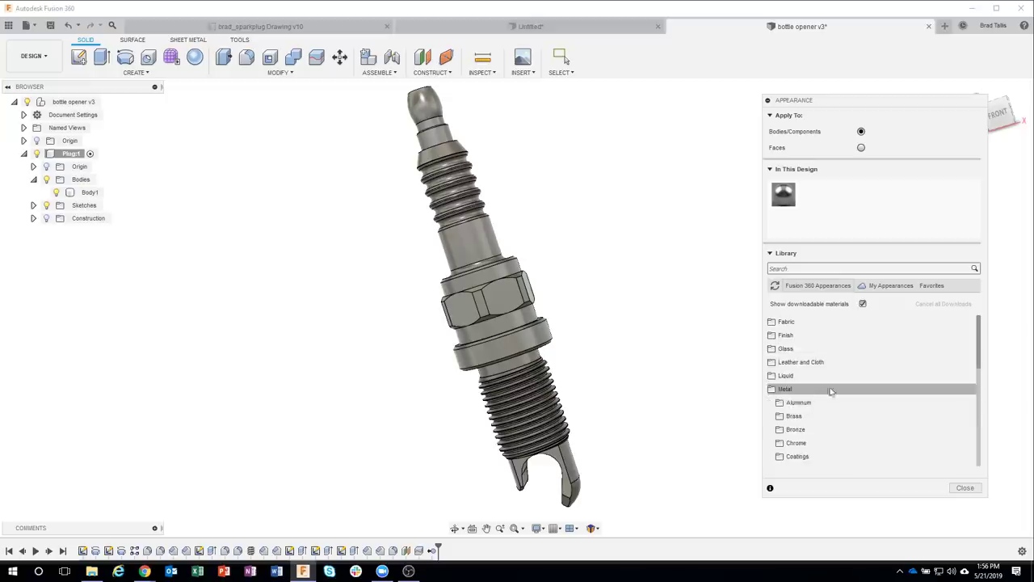
scroll(852, 415, "down", 1)
scroll(855, 404, "down", 1)
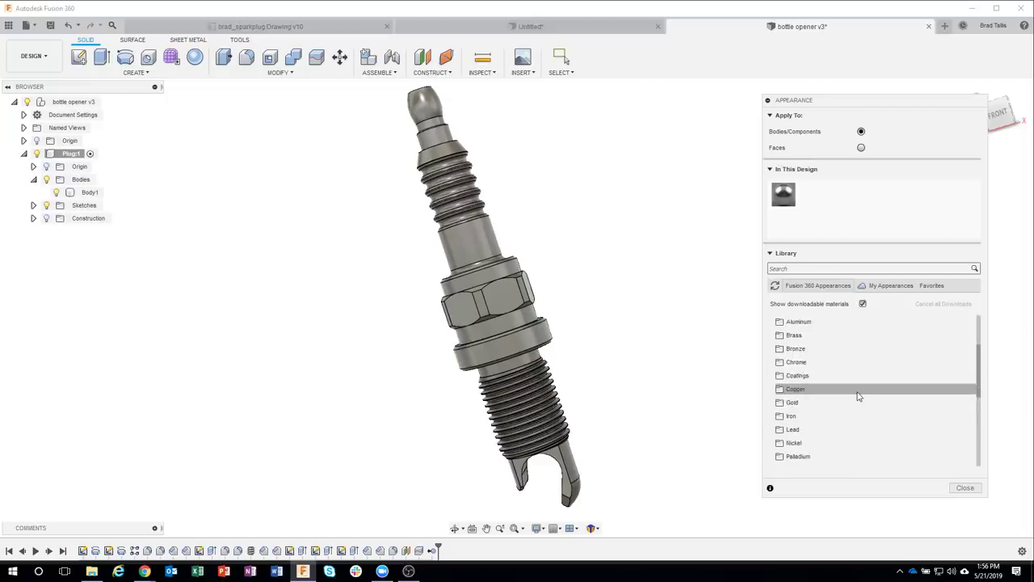
scroll(859, 396, "down", 1)
scroll(858, 400, "down", 1)
scroll(853, 416, "down", 1)
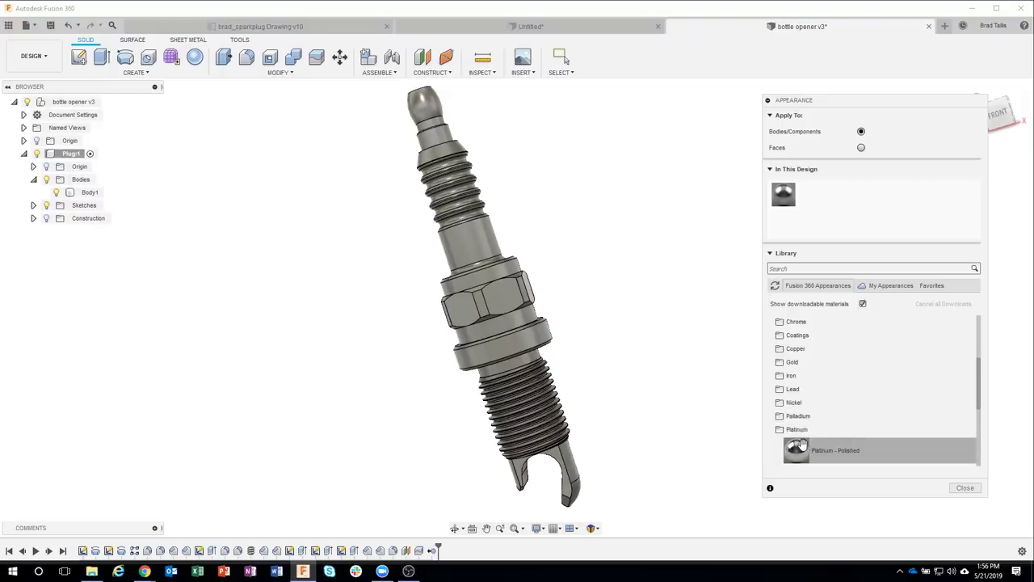
left_click_drag(800, 446, 500, 292)
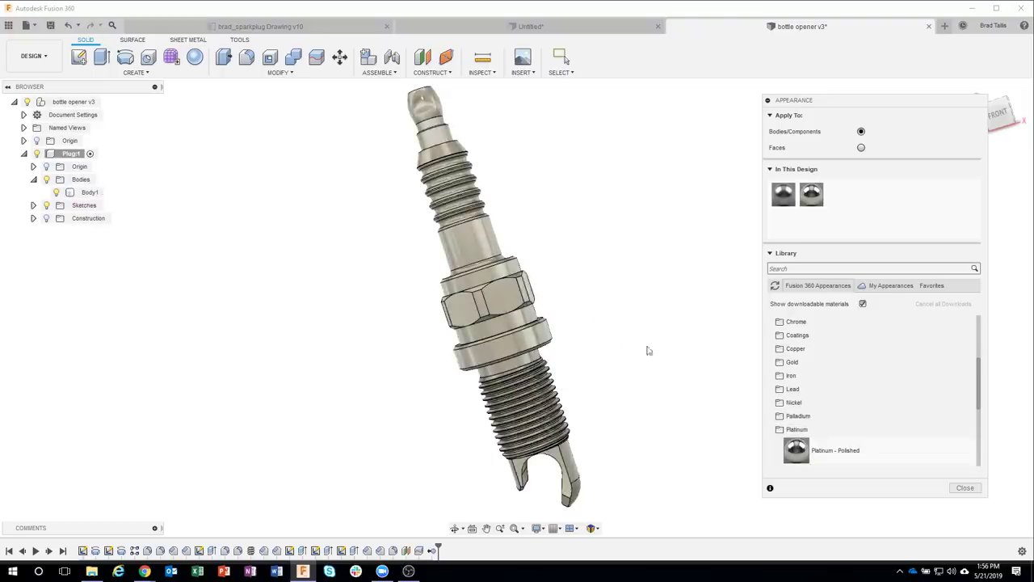
mouse_move(679, 425)
middle_mouse_down("shift")
mouse_move(610, 337)
mouse_move(643, 377)
mouse_move(560, 312)
mouse_move(520, 189)
mouse_move(471, 210)
mouse_move(435, 321)
middle_mouse_up("shift")
left_click(471, 210)
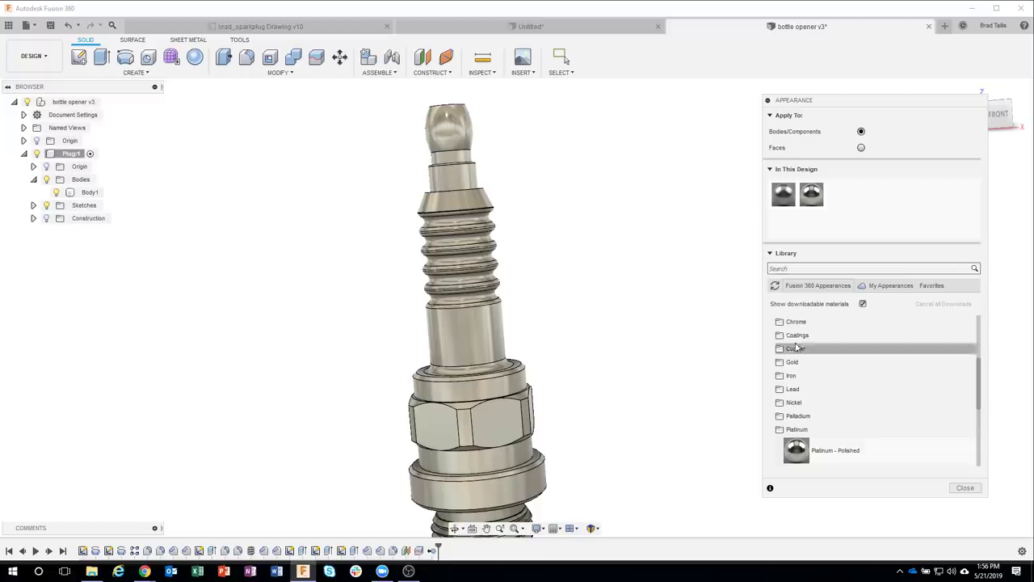
Step: Drag the Paint - Enamel Glossy (White) appearance onto the plug
scroll(981, 369, "up", 5)
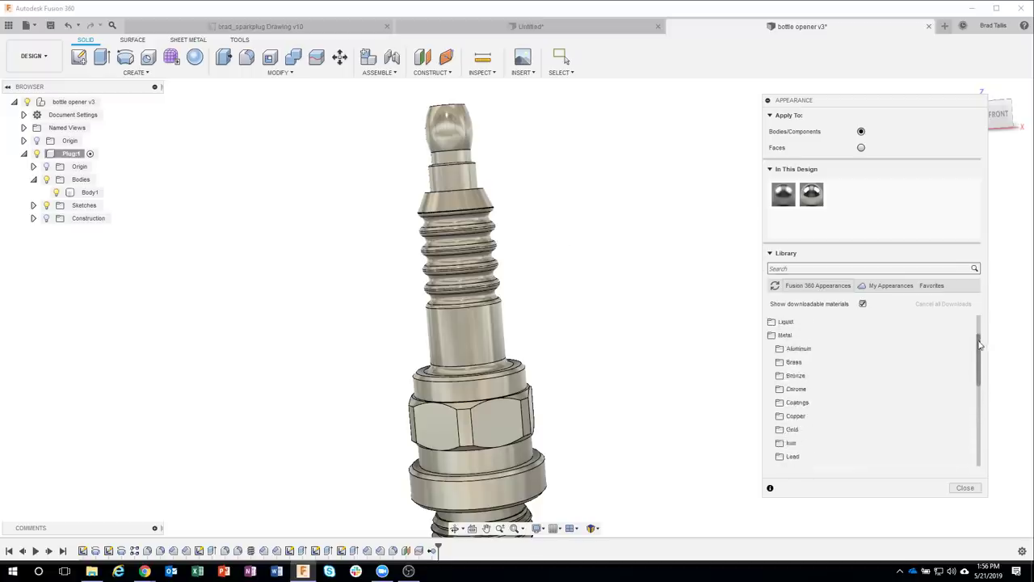
left_click(788, 389)
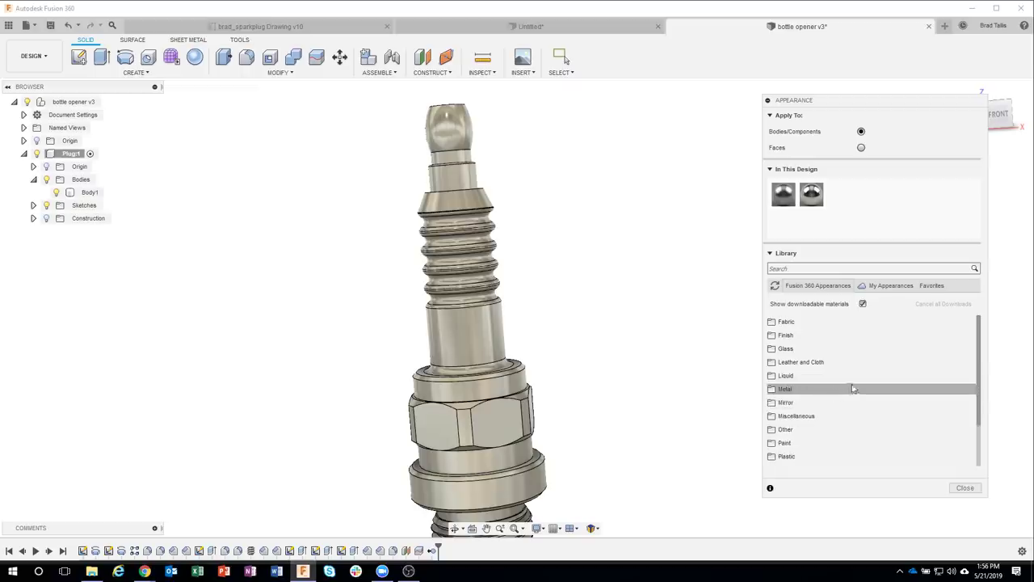
left_click(809, 442)
scroll(854, 407, "down", 1)
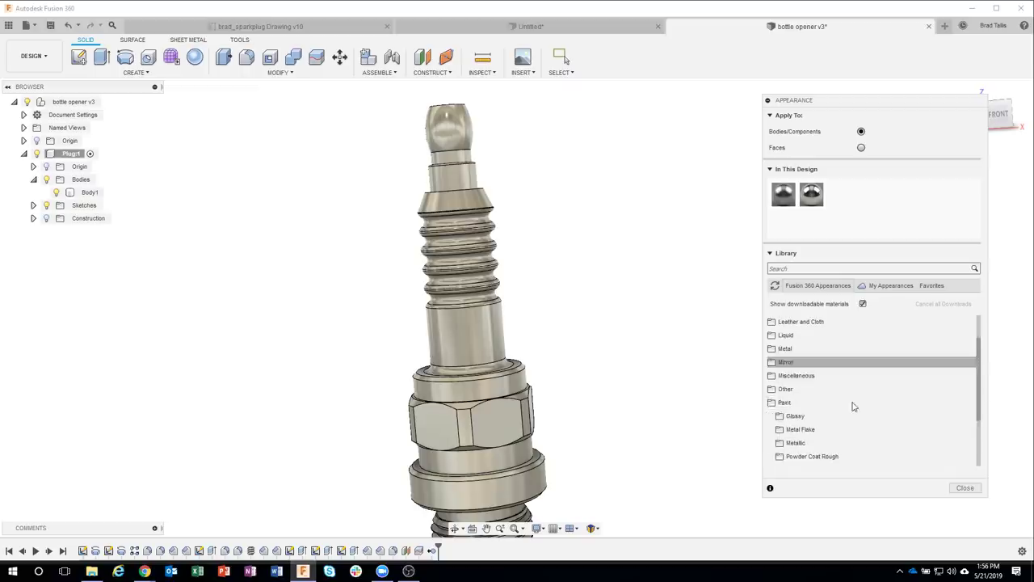
left_click(808, 415)
scroll(854, 396, "down", 2)
scroll(861, 372, "down", 2)
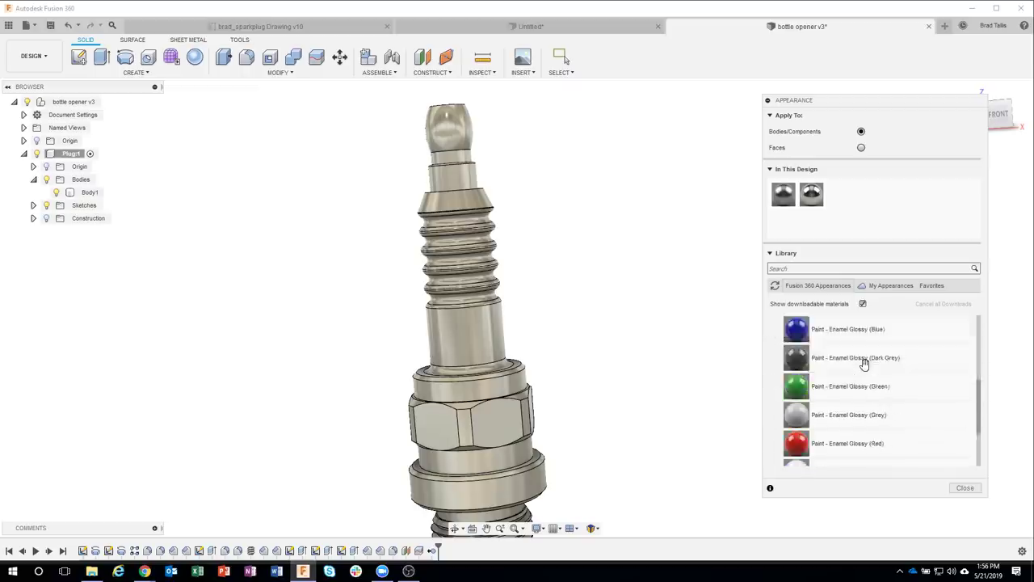
scroll(868, 404, "down", 2)
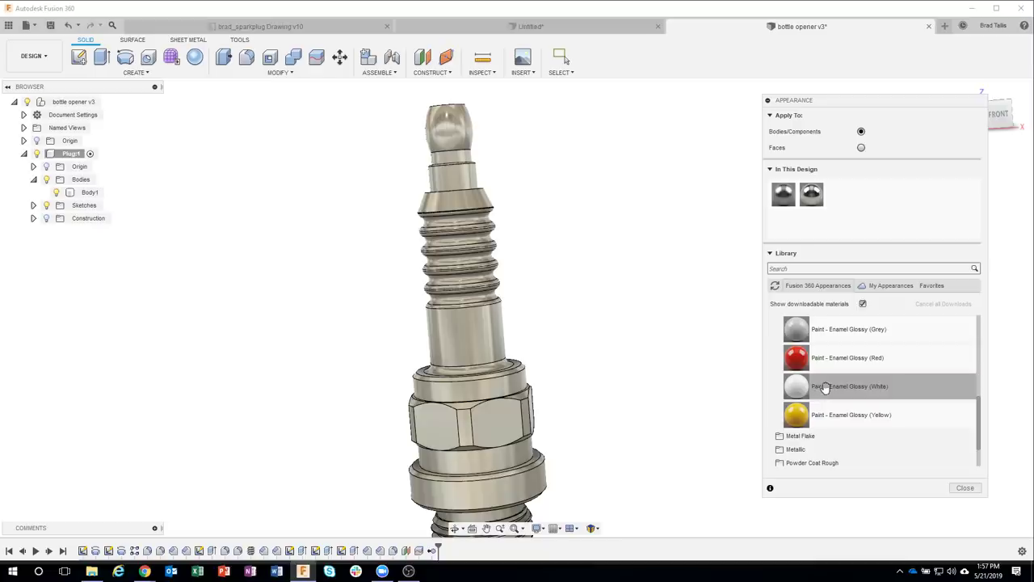
mouse_move(828, 392)
left_mouse_down()
mouse_move(467, 279)
mouse_move(454, 212)
mouse_move(485, 454)
mouse_move(457, 220)
mouse_move(489, 445)
mouse_move(469, 244)
mouse_move(485, 208)
mouse_move(428, 243)
mouse_move(490, 332)
mouse_move(477, 212)
mouse_move(824, 393)
left_mouse_up()
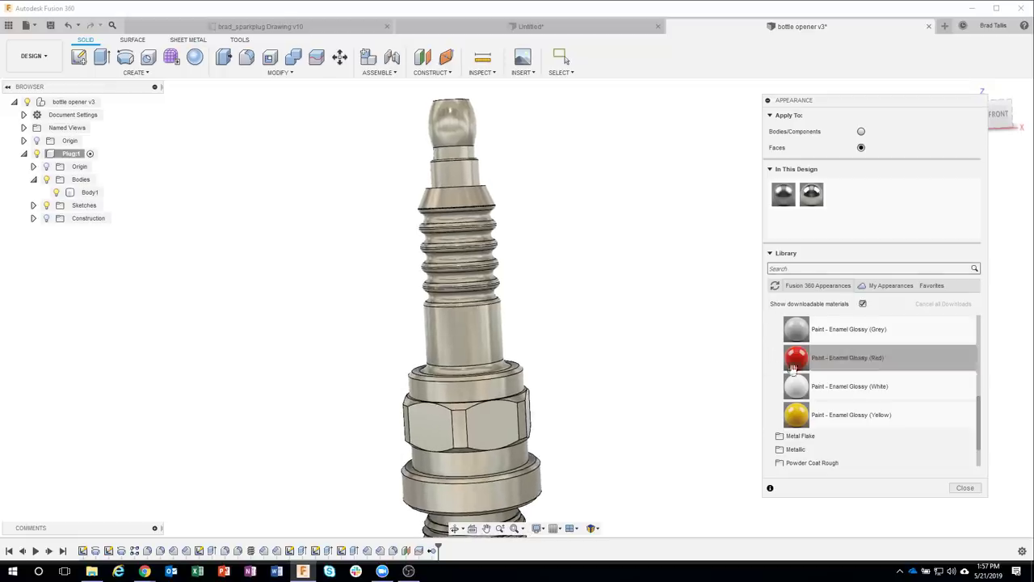
left_click_drag(808, 388, 475, 303)
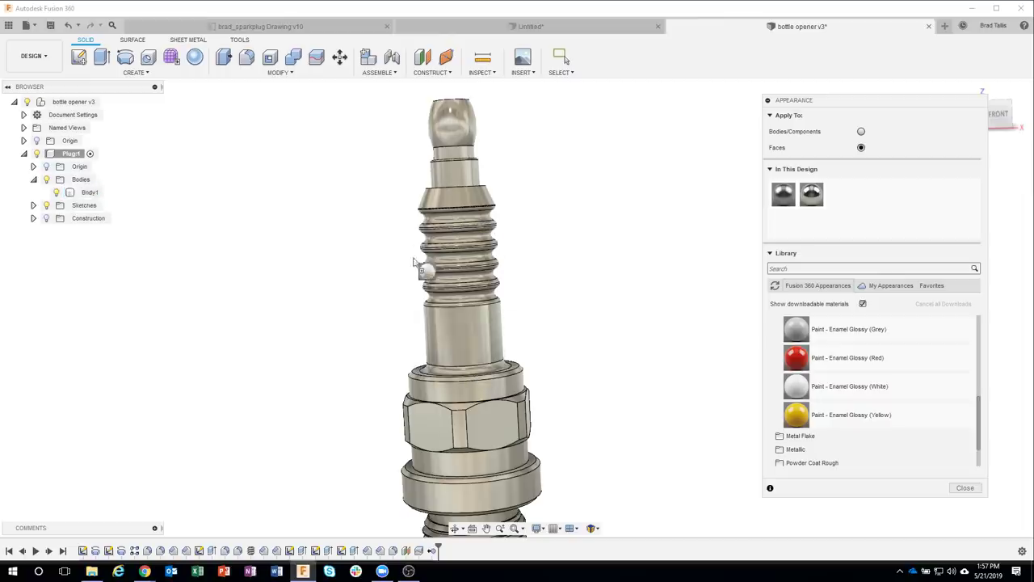
Step: Add white glossy enamel to In This Design, drop it on the box-selected ribbed faces, reopen Appearance
left_click_drag(413, 261, 849, 217)
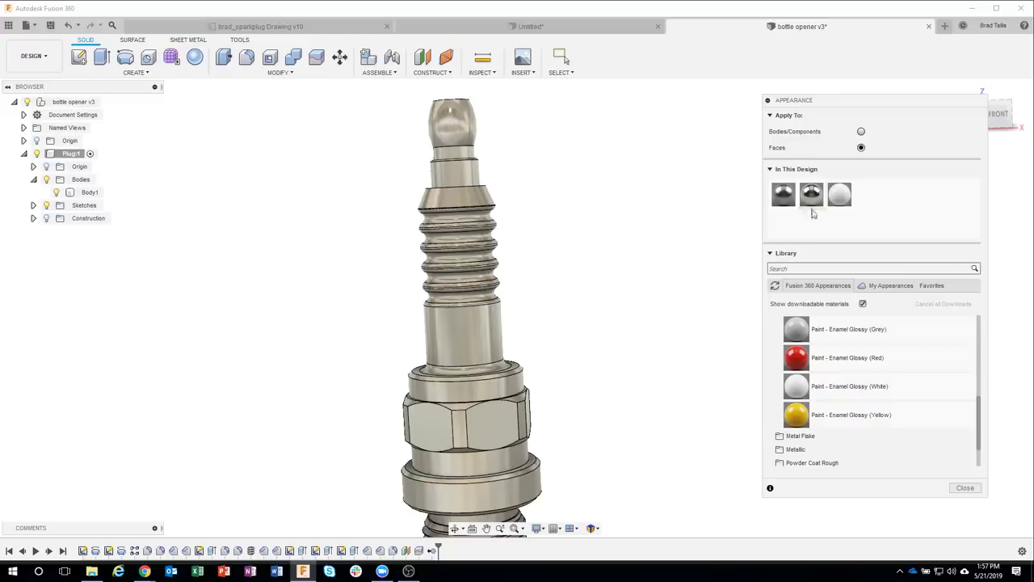
mouse_move(636, 259)
middle_mouse_down("shift")
mouse_move(723, 232)
mouse_move(653, 213)
mouse_move(574, 347)
middle_mouse_up("shift")
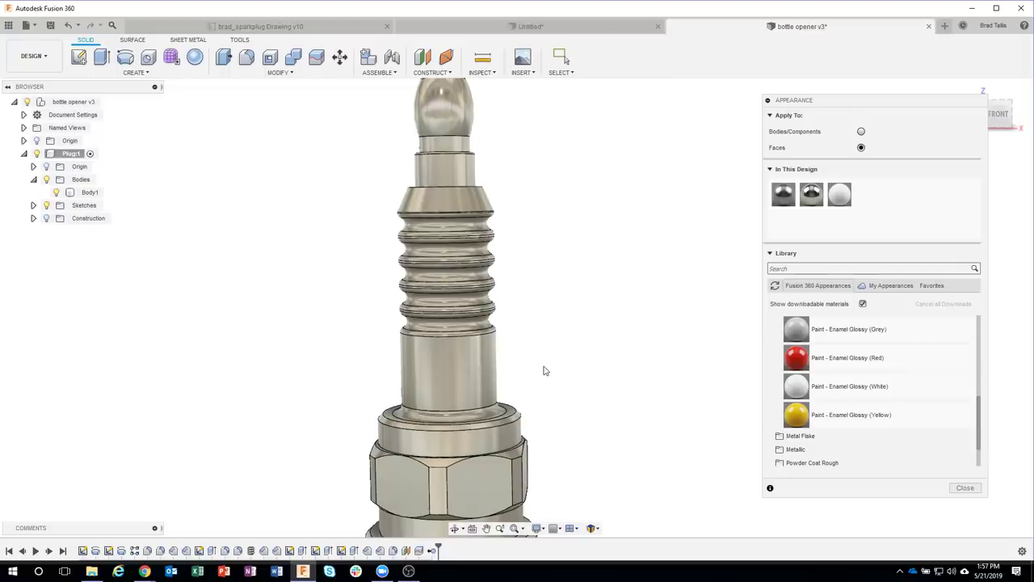
left_click_drag(563, 358, 321, 206)
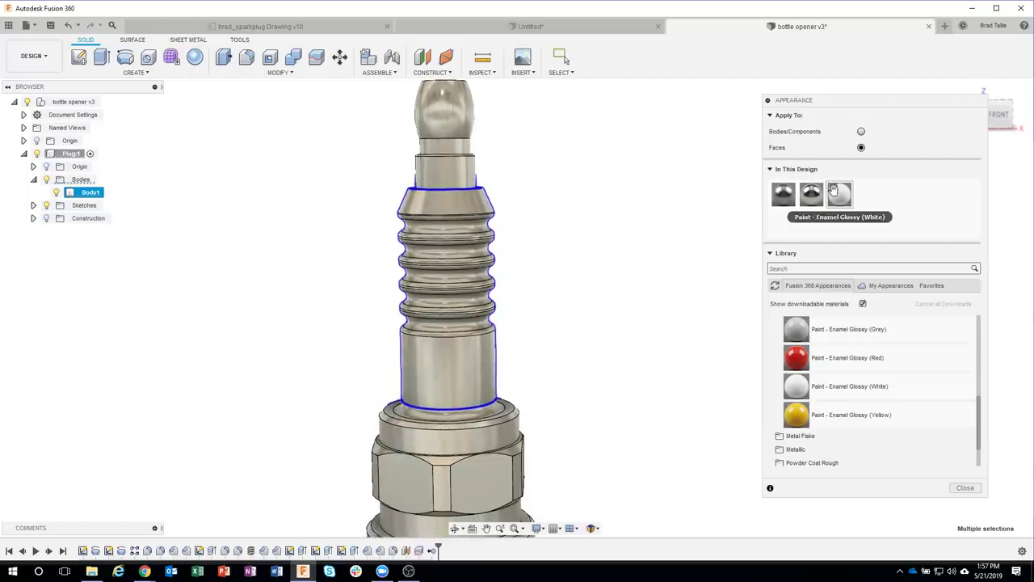
mouse_move(839, 191)
left_mouse_down()
mouse_move(489, 242)
mouse_move(473, 235)
mouse_move(504, 231)
mouse_move(468, 234)
mouse_move(526, 232)
mouse_move(463, 236)
left_mouse_up()
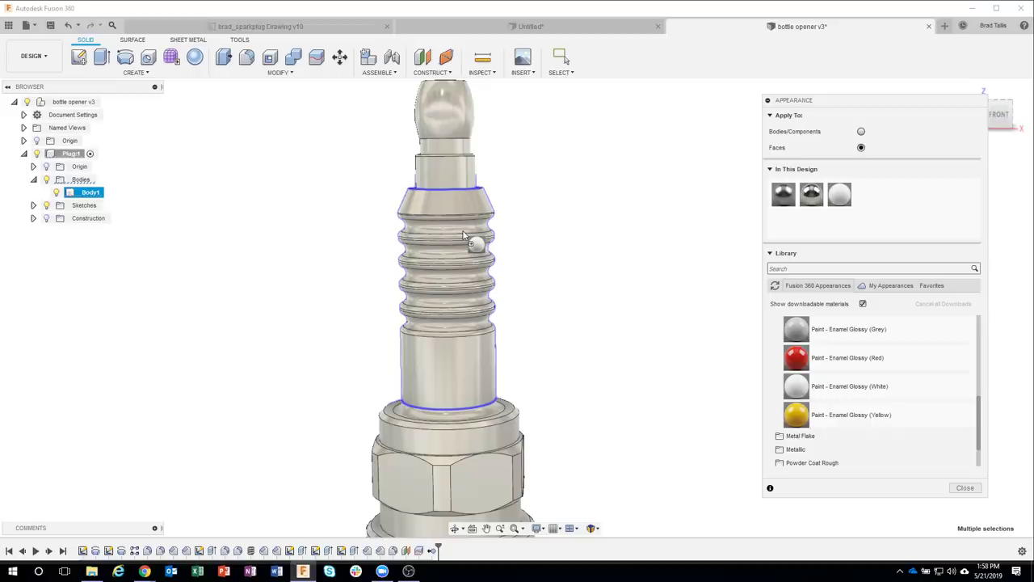
left_click_drag(464, 235, 467, 235)
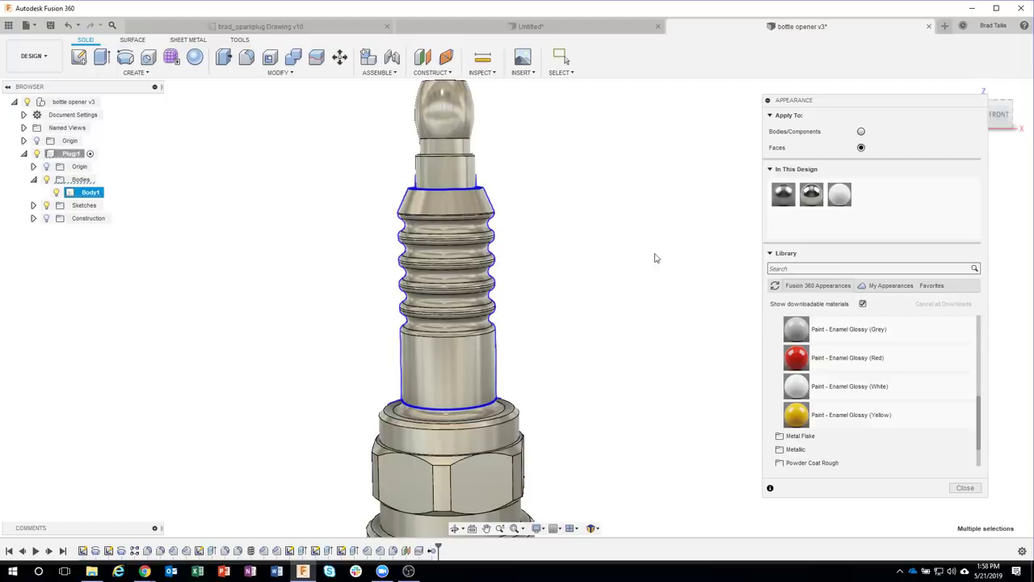
key("Escape")
key("Escape")
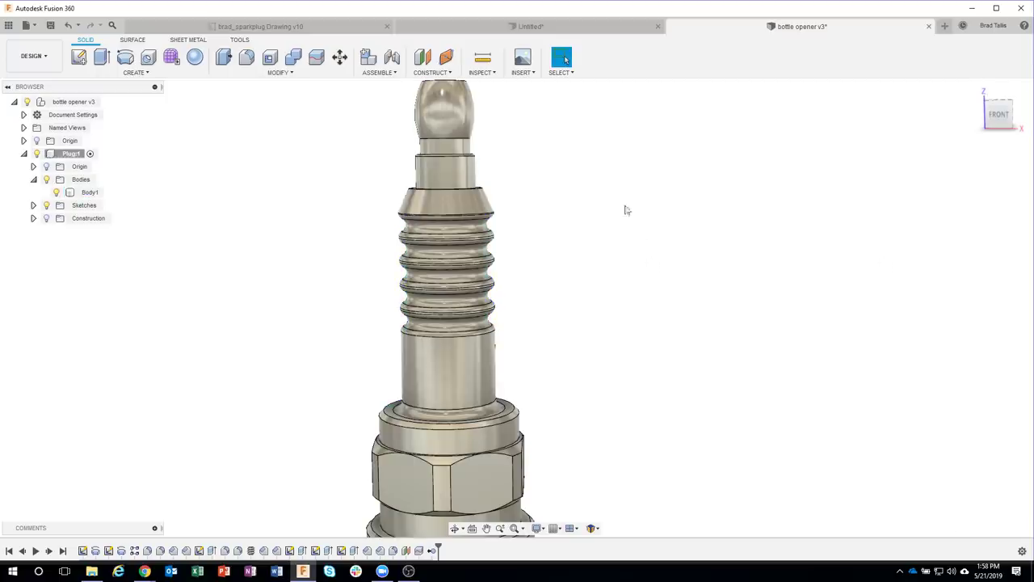
key("a")
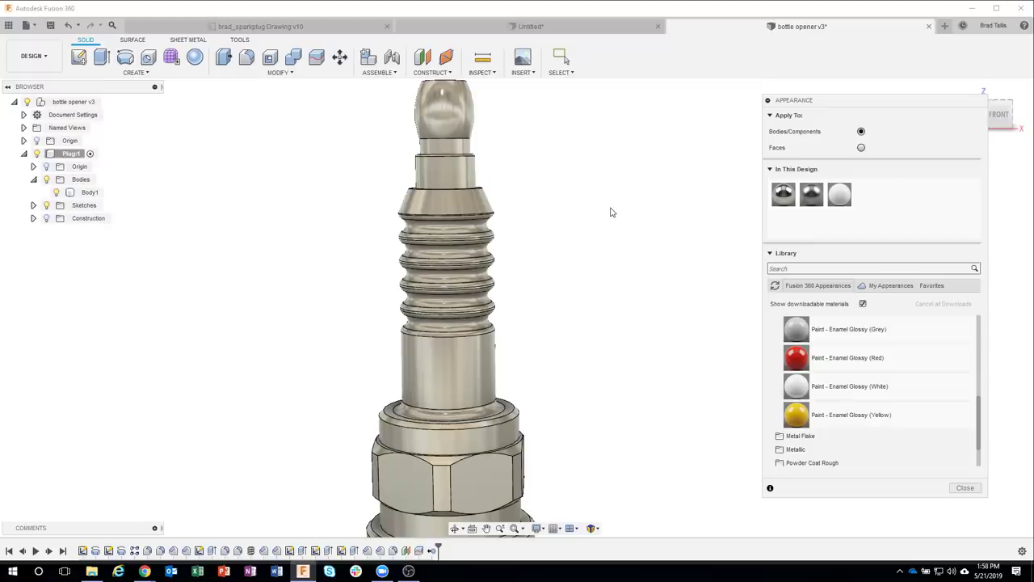
Step: Box-select the ribbed insulator faces and apply Paint - Enamel Glossy (White) to them
left_click(862, 148)
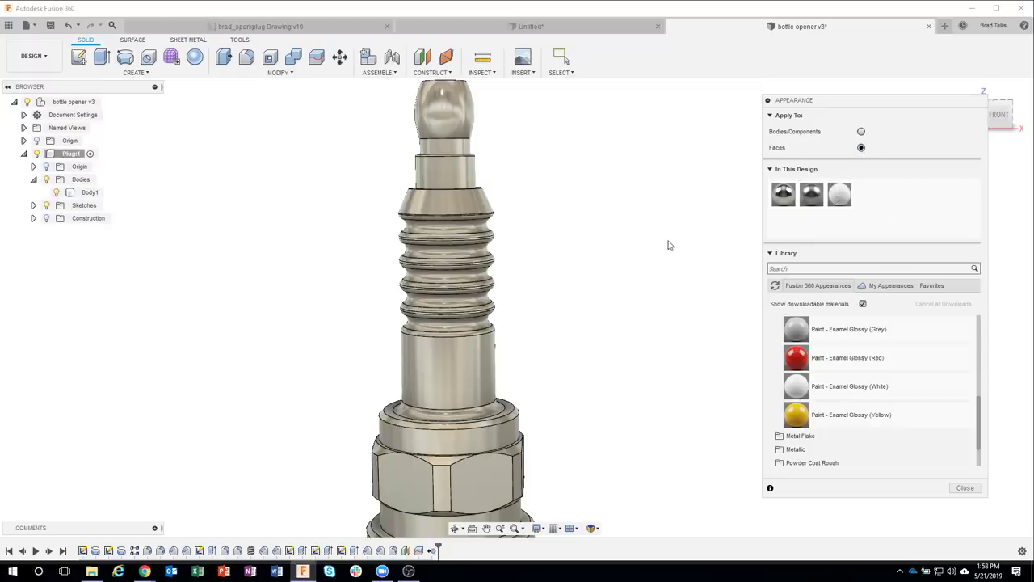
left_click(566, 76)
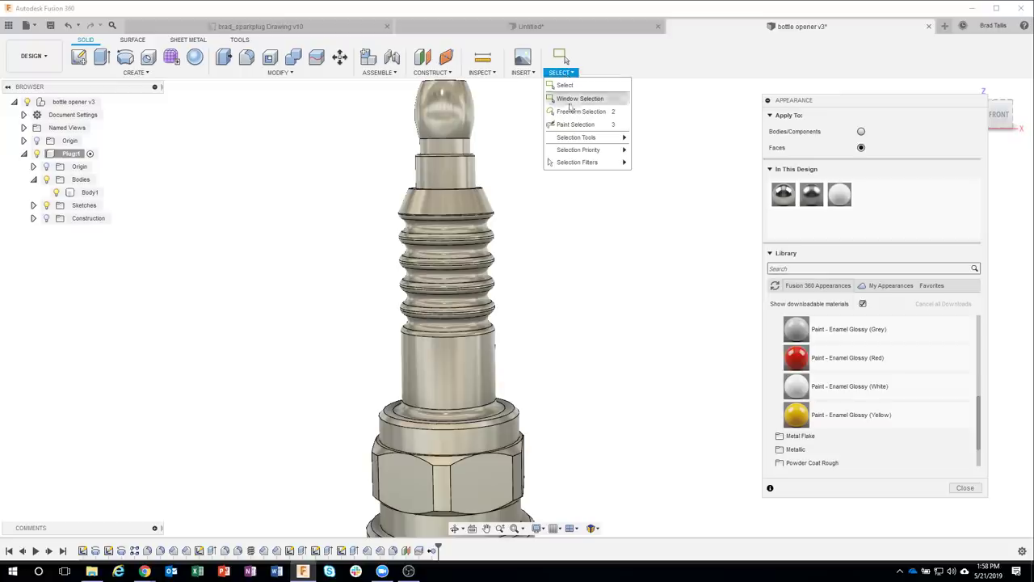
mouse_move(577, 162)
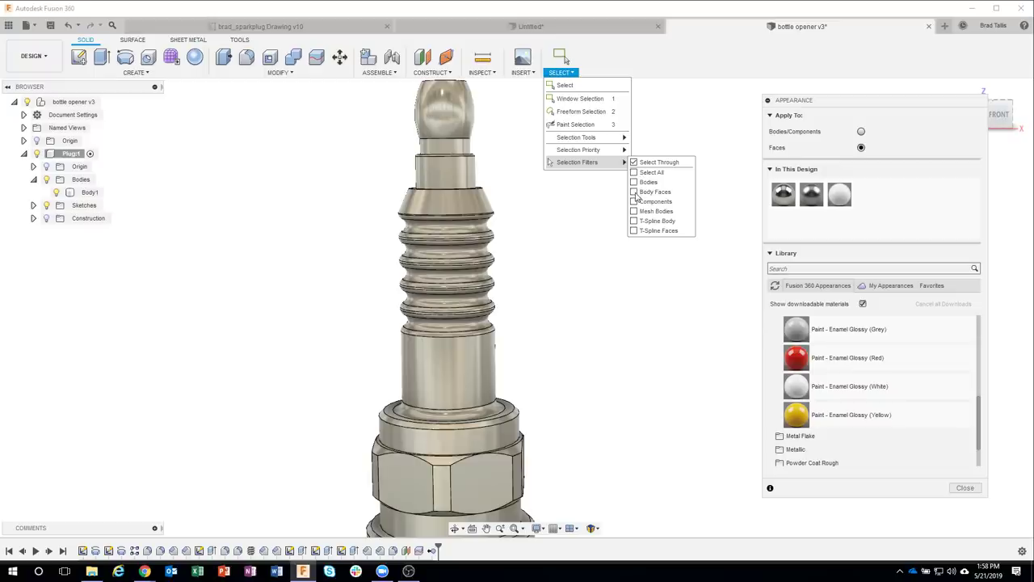
left_click(541, 360)
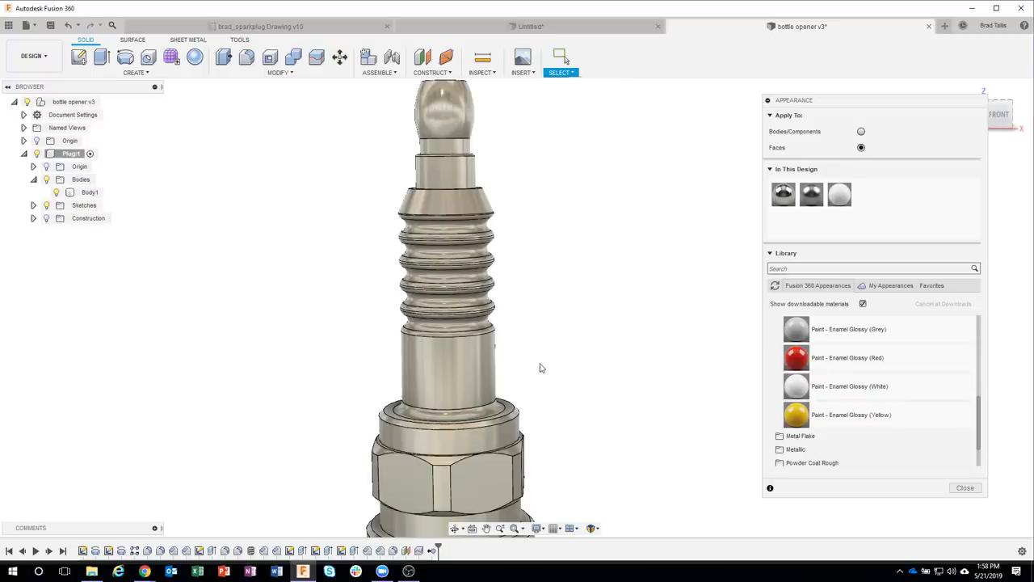
left_click_drag(540, 363, 346, 207)
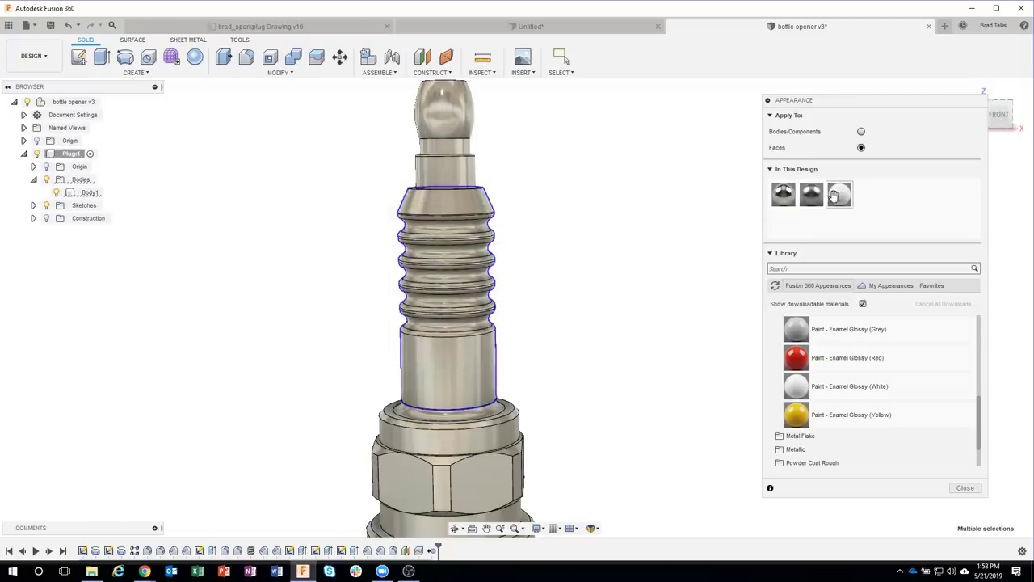
mouse_move(839, 194)
left_mouse_down()
mouse_move(566, 248)
mouse_move(462, 257)
mouse_move(453, 239)
left_mouse_up()
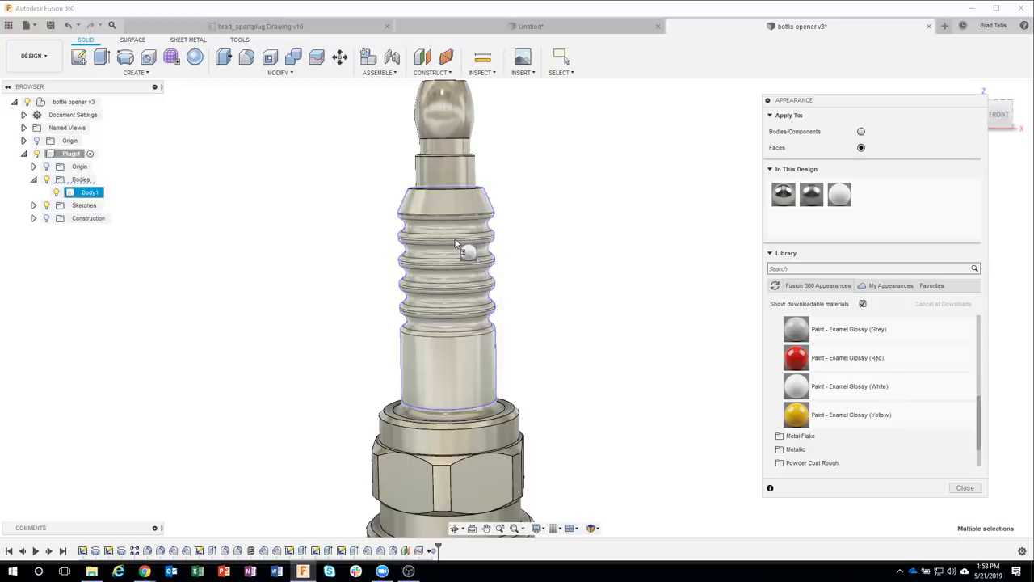
left_click_drag(453, 238, 454, 241)
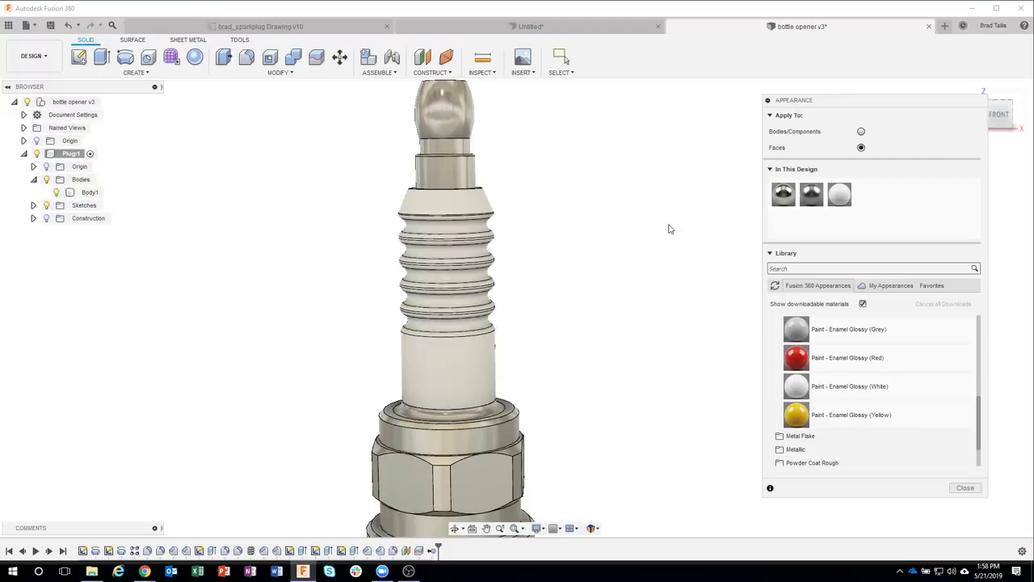
Step: Check the selection filters and paint the plain lower insulator face glossy white too
mouse_move(669, 230)
middle_mouse_down("shift")
mouse_move(642, 280)
mouse_move(564, 98)
middle_mouse_up("shift")
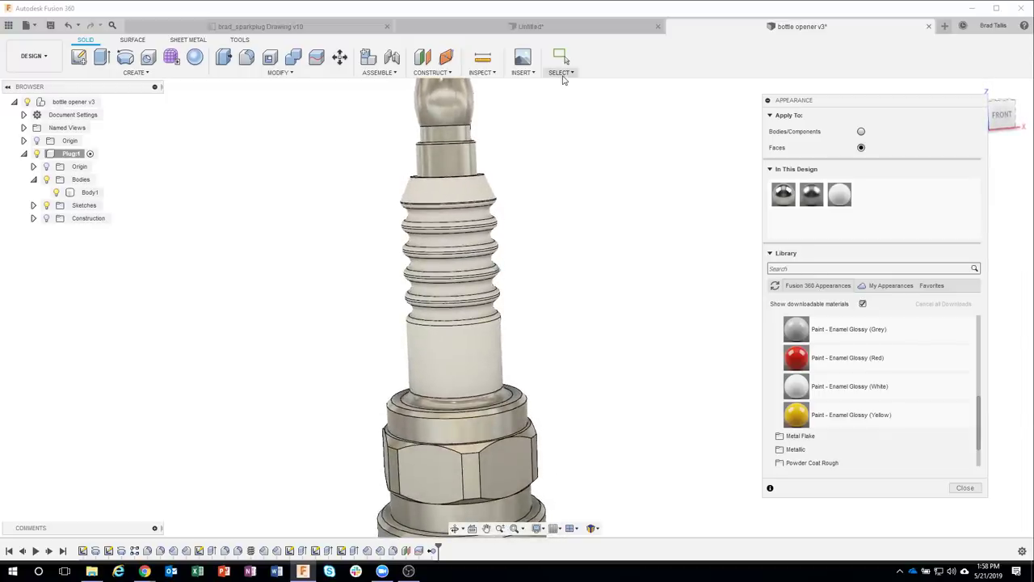
left_click(561, 72)
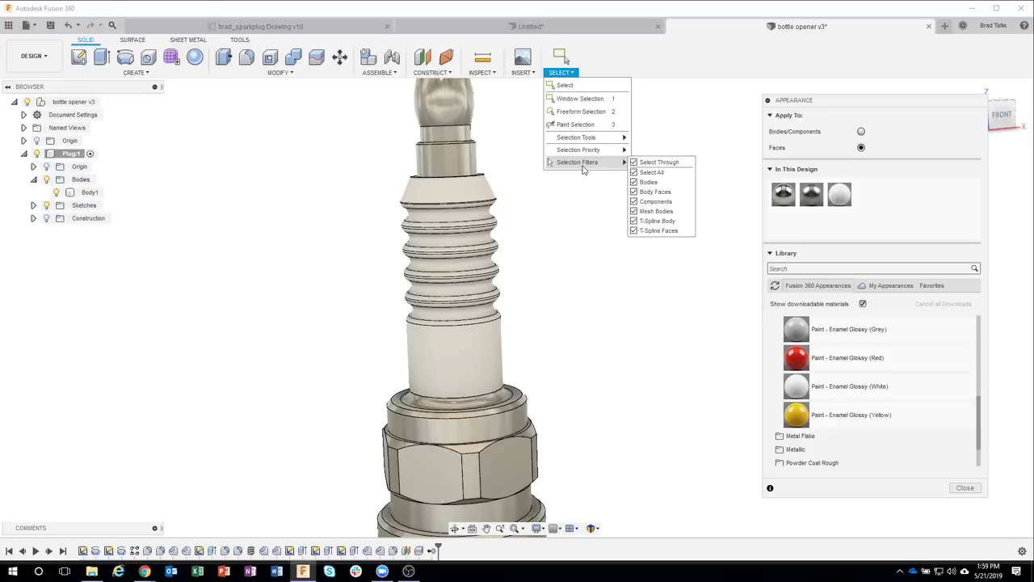
left_click(586, 222)
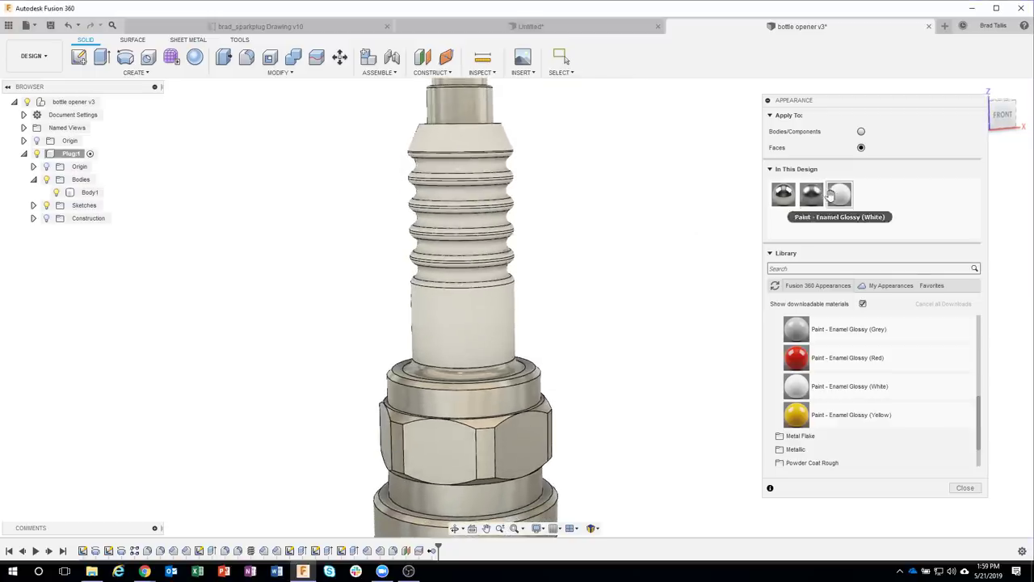
left_click_drag(830, 194, 511, 377)
Step: Close the Appearance panel and start a decal on the insulator face using the Fusion_360_Logo image
left_click(965, 487)
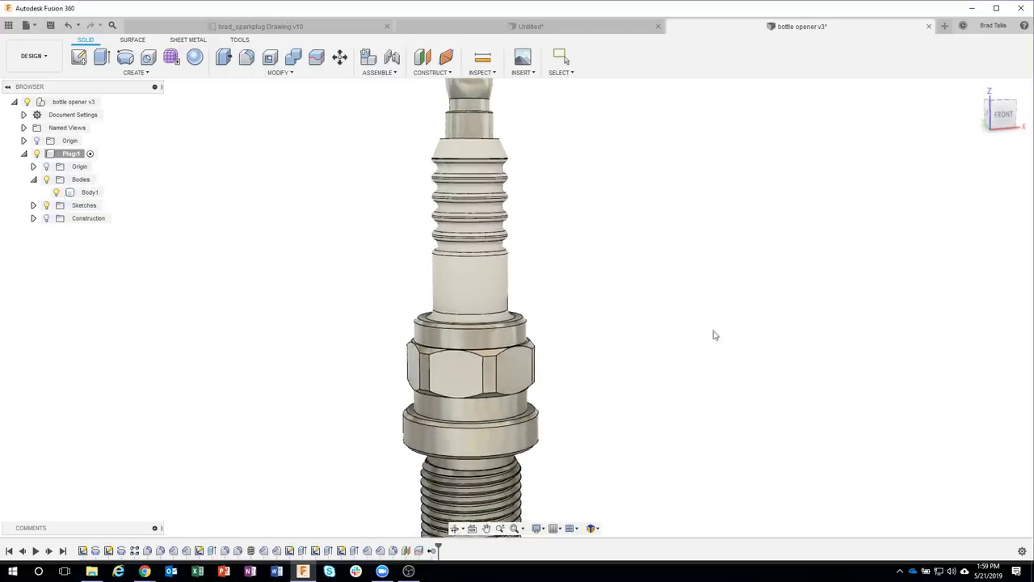
left_click(520, 76)
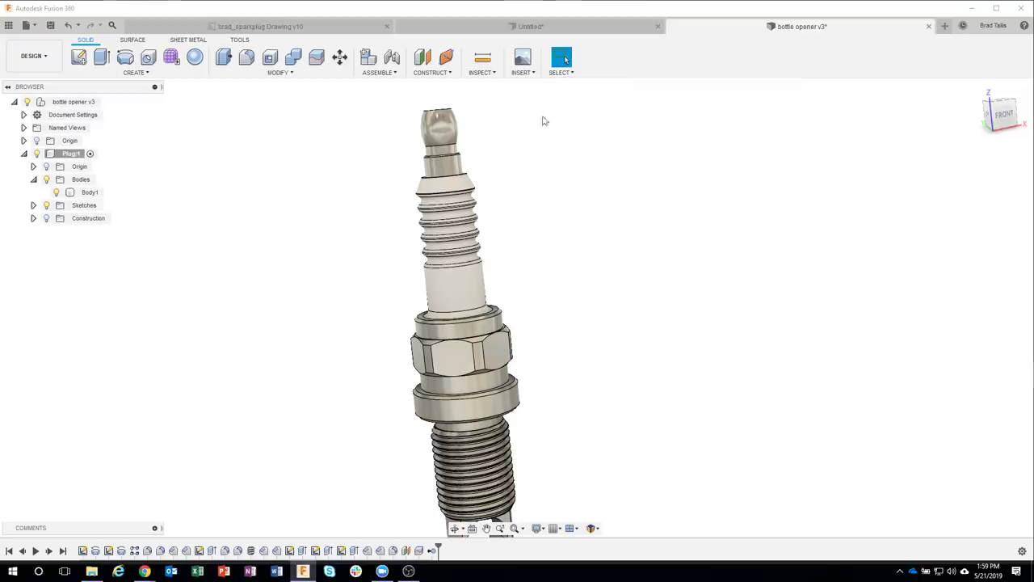
left_click(458, 298)
left_click(894, 175)
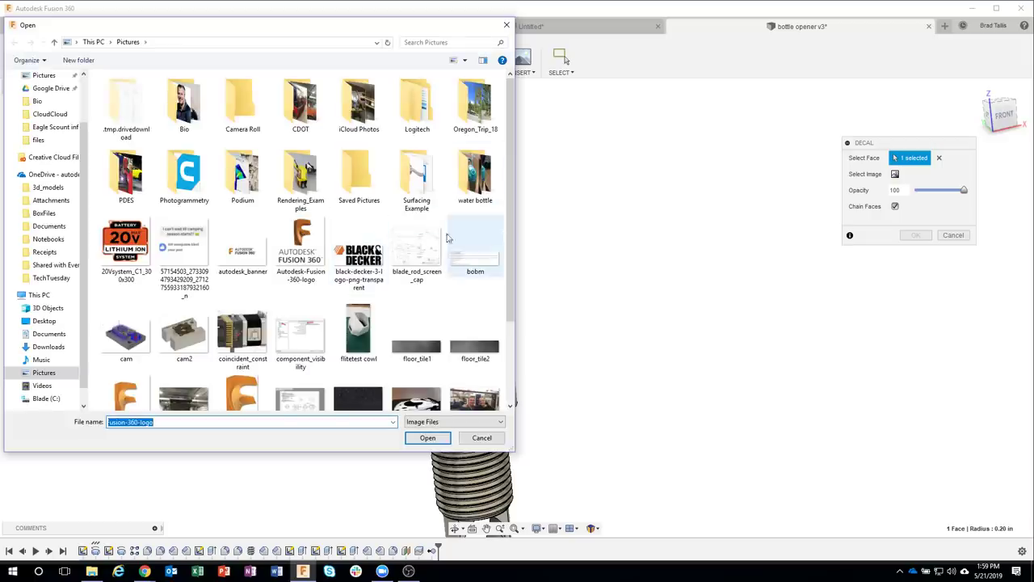
scroll(509, 216, "down", 1)
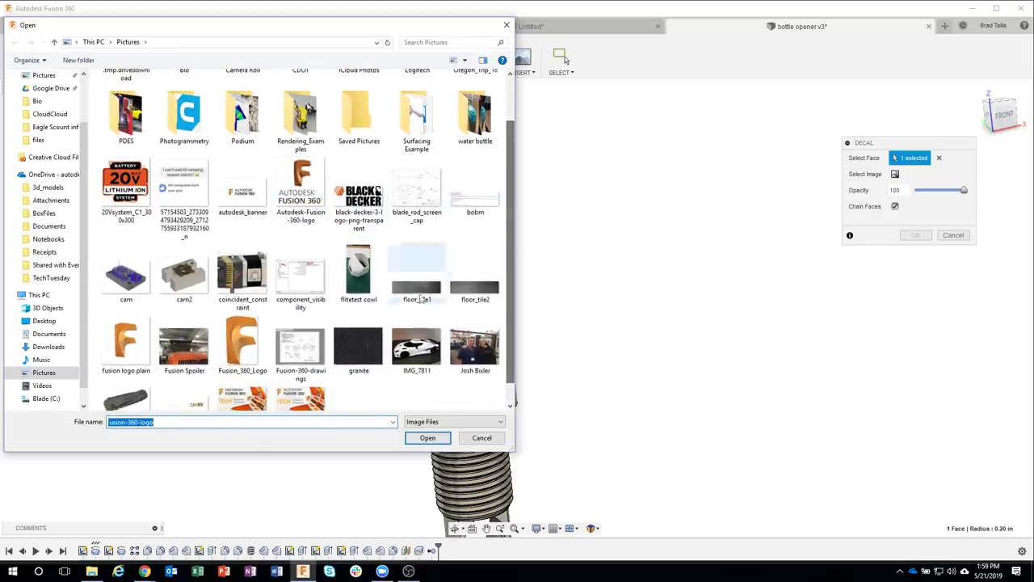
left_click(243, 343)
left_click(427, 437)
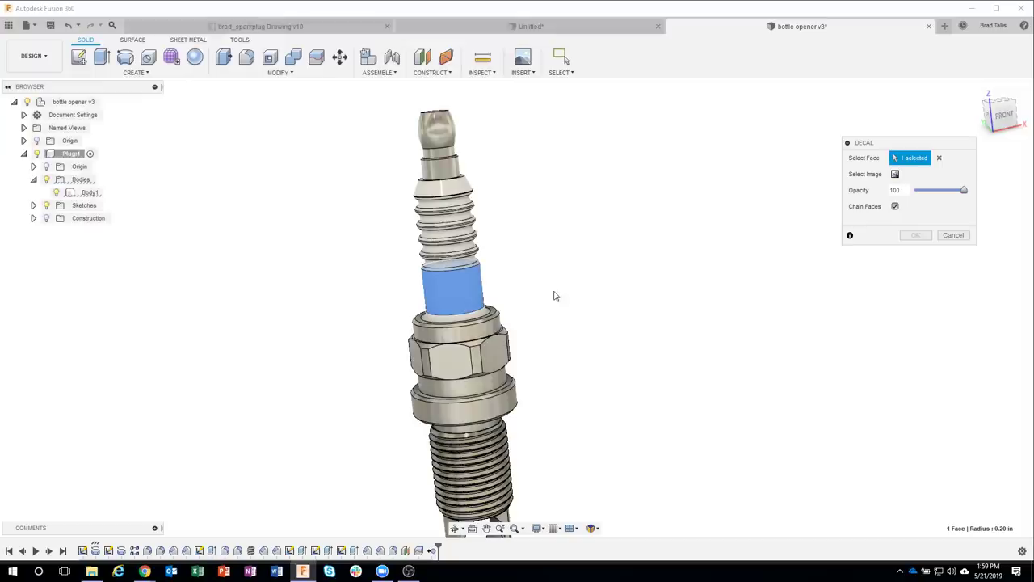
Step: Rotate the logo decal upright, nudge it into position, and confirm the placement
scroll(480, 291, "up", 2)
scroll(453, 282, "up", 2)
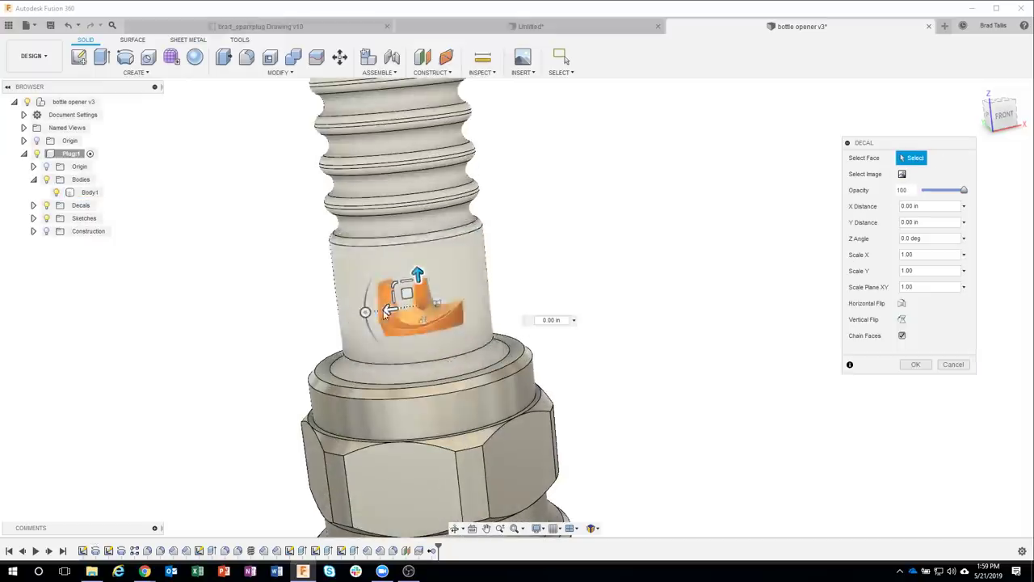
left_click_drag(404, 256, 421, 243)
left_click_drag(440, 286, 442, 284)
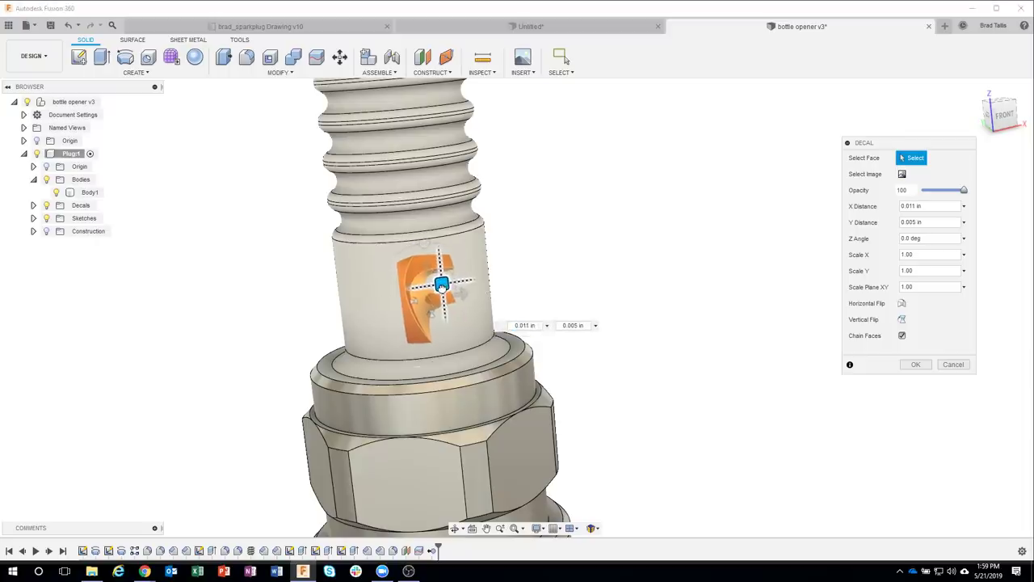
left_click(911, 364)
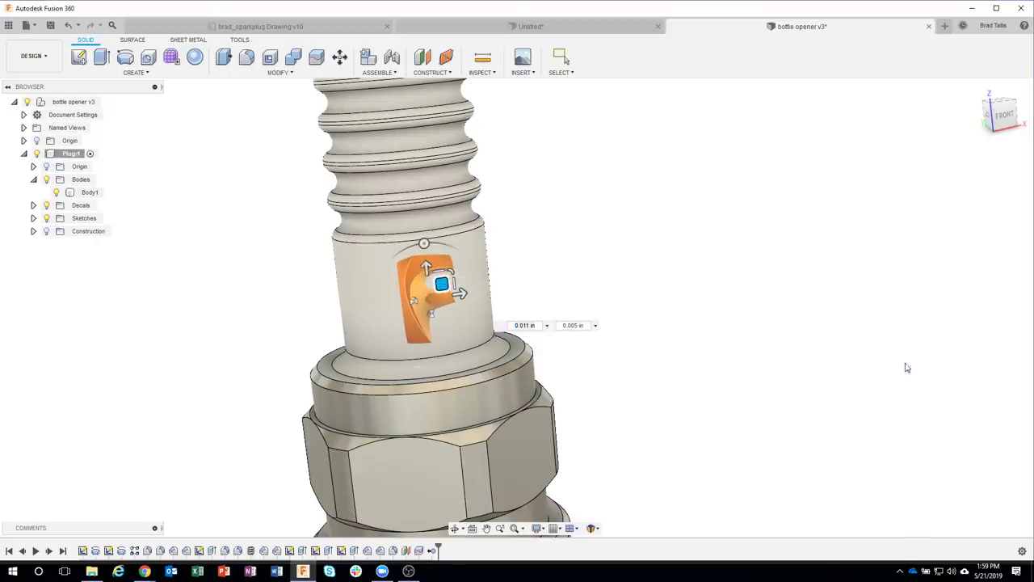
scroll(723, 390, "down", 4)
scroll(725, 387, "down", 2)
middle_click_drag(725, 387, 657, 306, "shift")
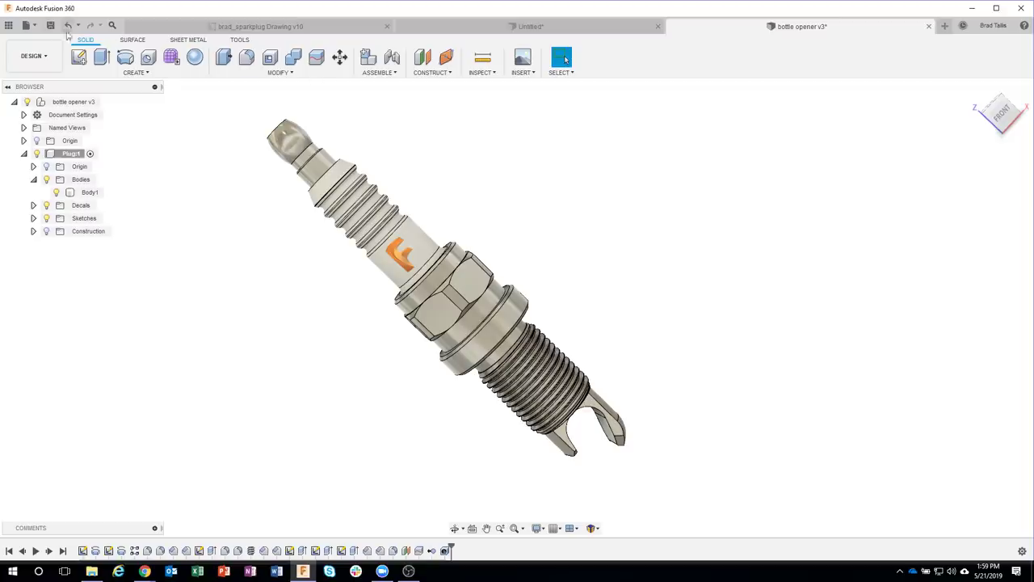
Step: Save the design as a new version with the description 'final'
left_click(51, 25)
left_click_drag(523, 269, 474, 270)
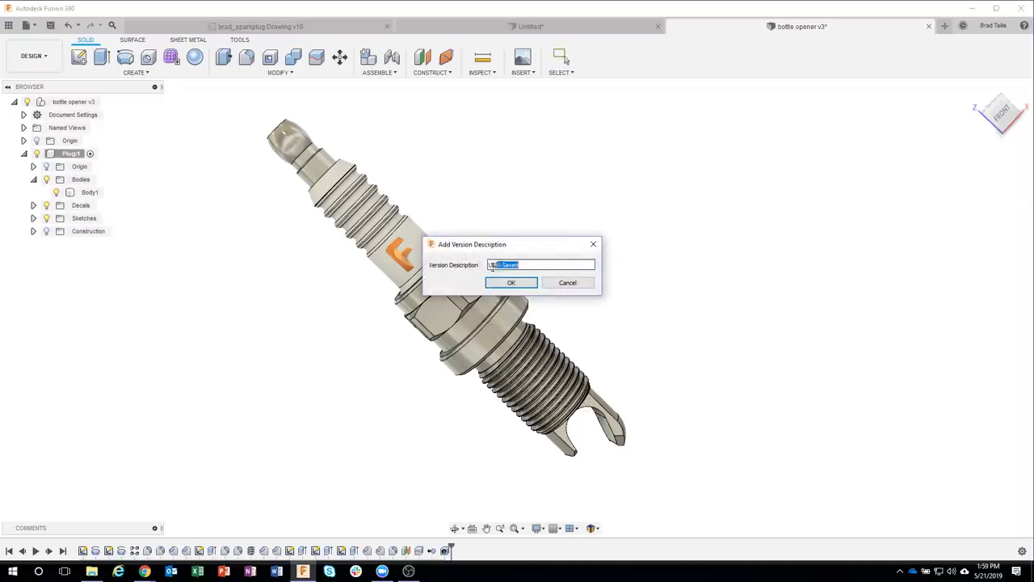
type("final")
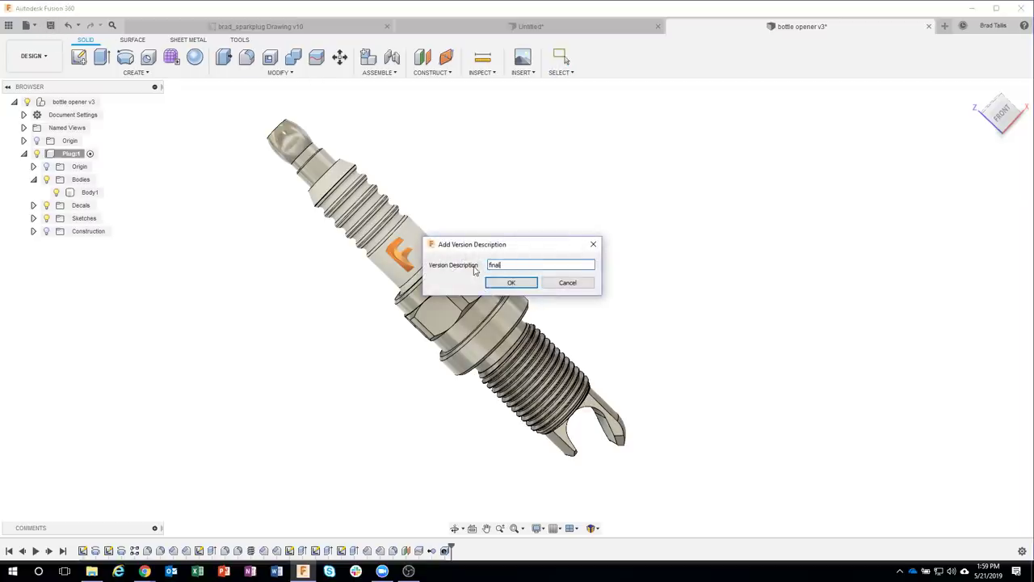
key("Return")
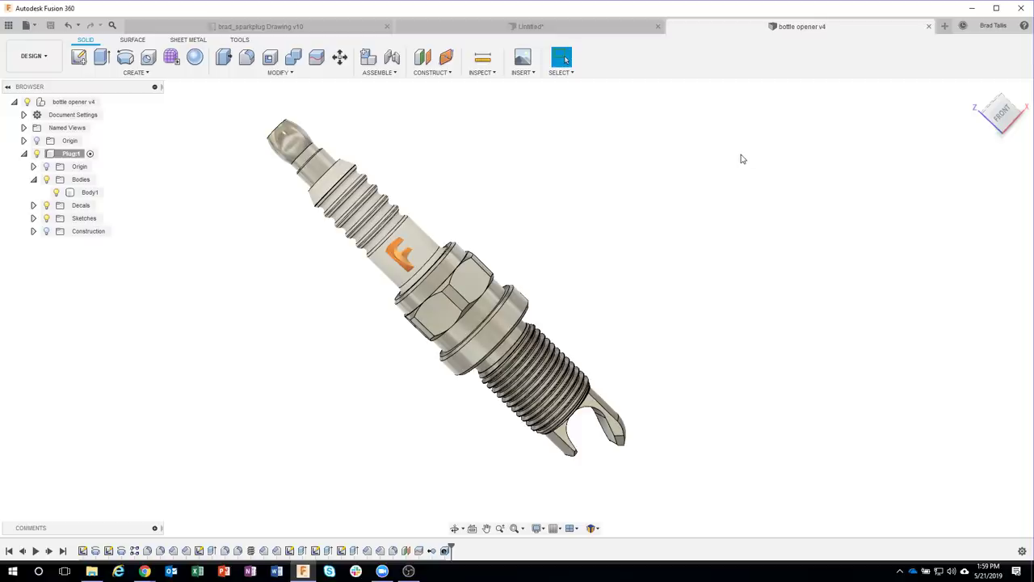
Step: Post a comment on the design asking a colleague for feedback
left_click(156, 527)
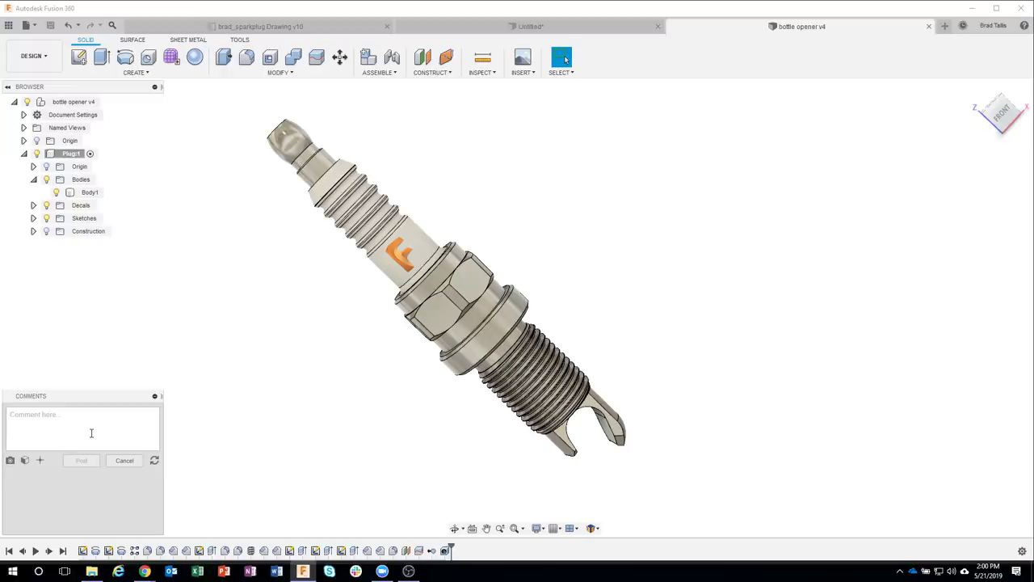
type("aaron, how does this look")
left_click(81, 461)
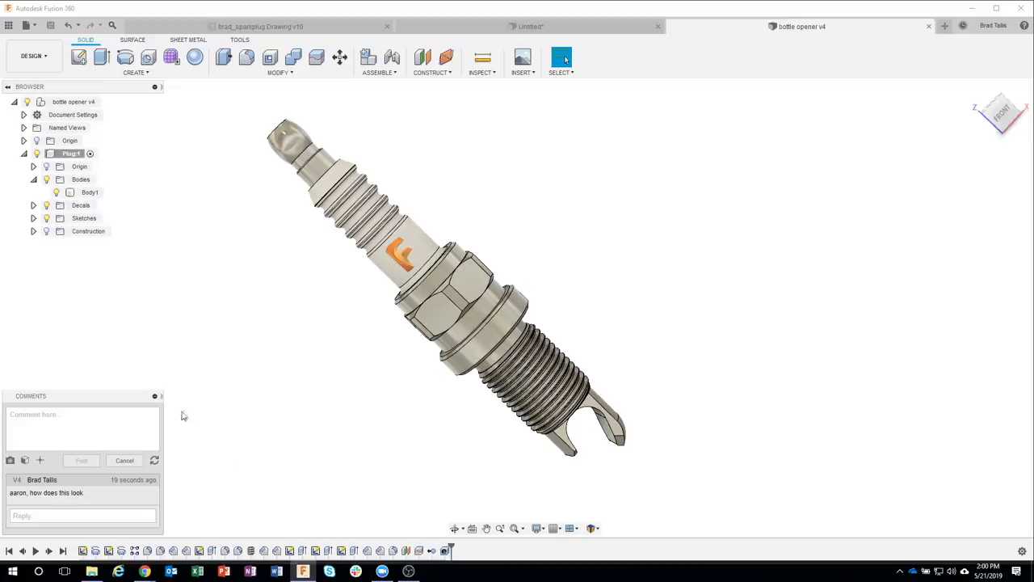
left_click(157, 398)
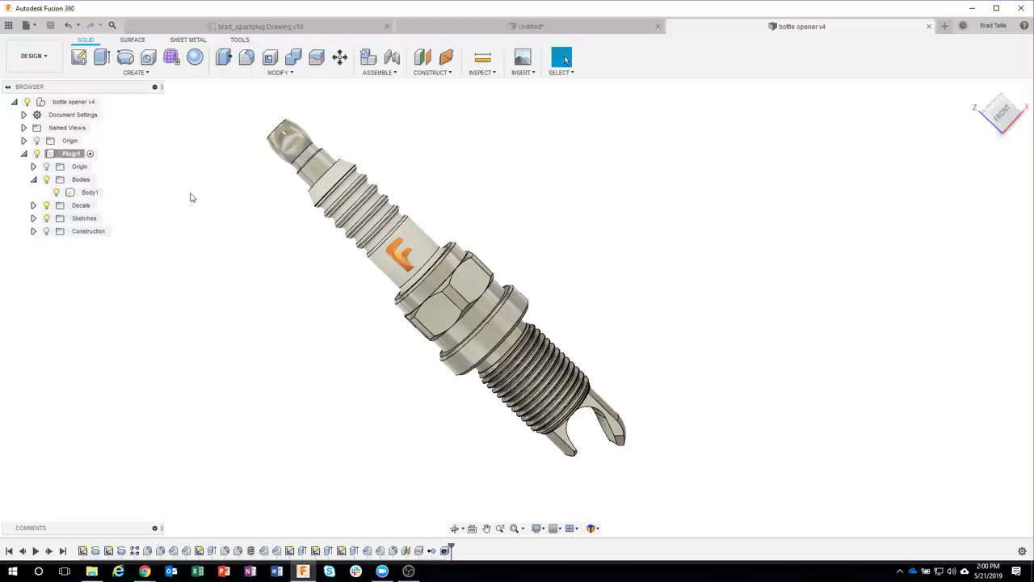
Step: Turn on public link sharing for bottle opener from the Data Panel and select the generated URL
left_click(9, 26)
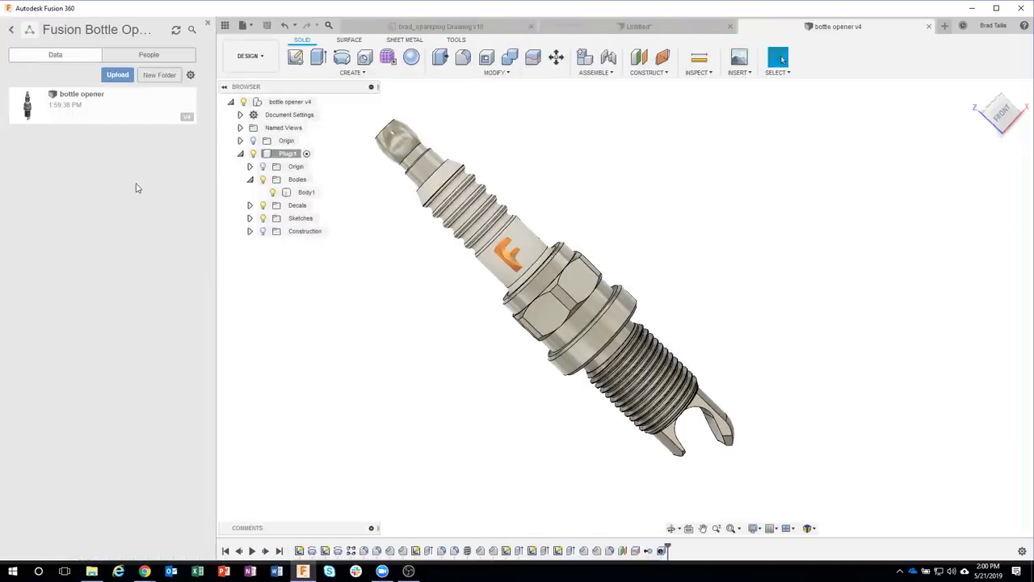
right_click(69, 97)
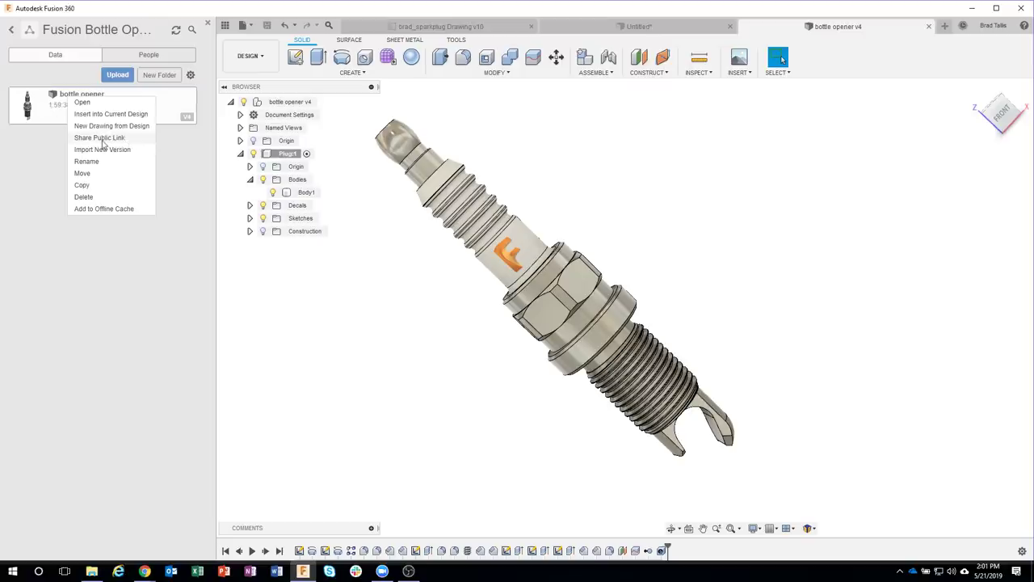
left_click(101, 144)
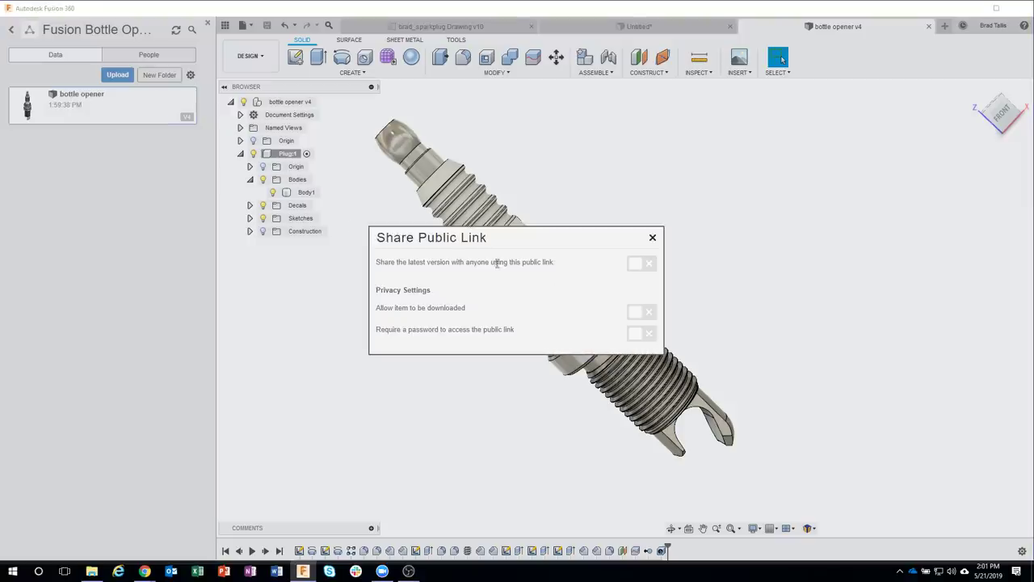
left_click(640, 266)
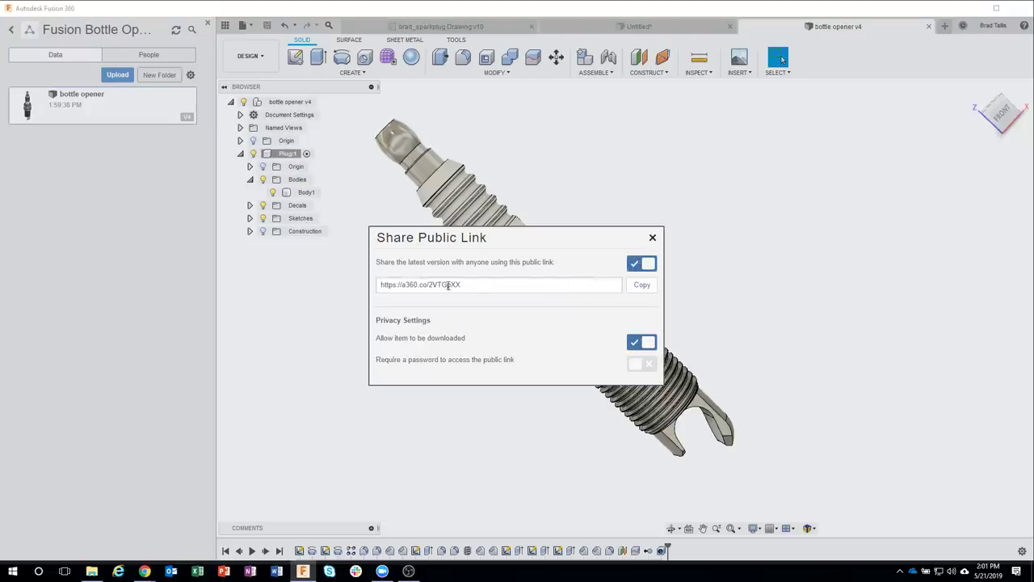
left_click_drag(473, 284, 378, 284)
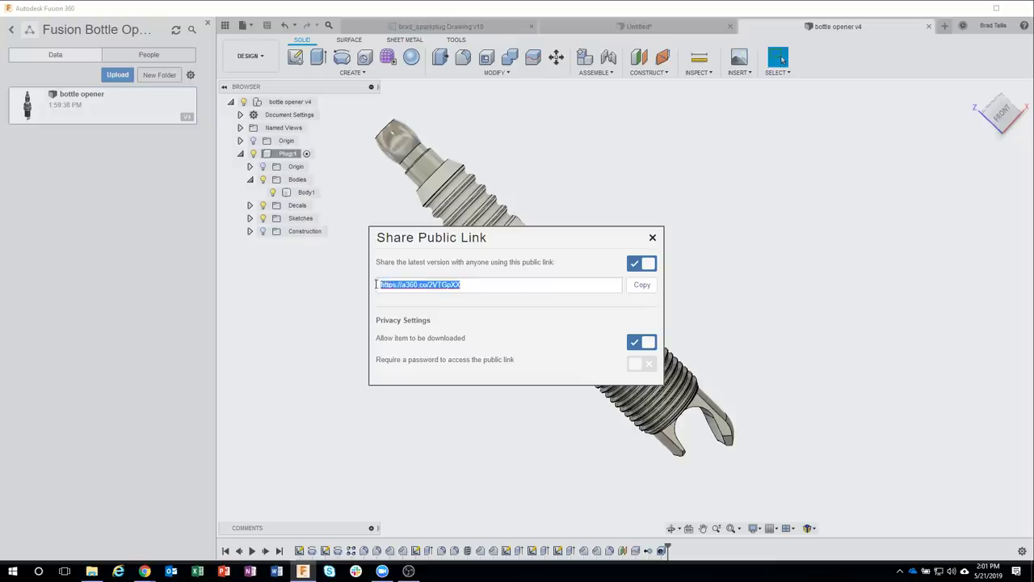